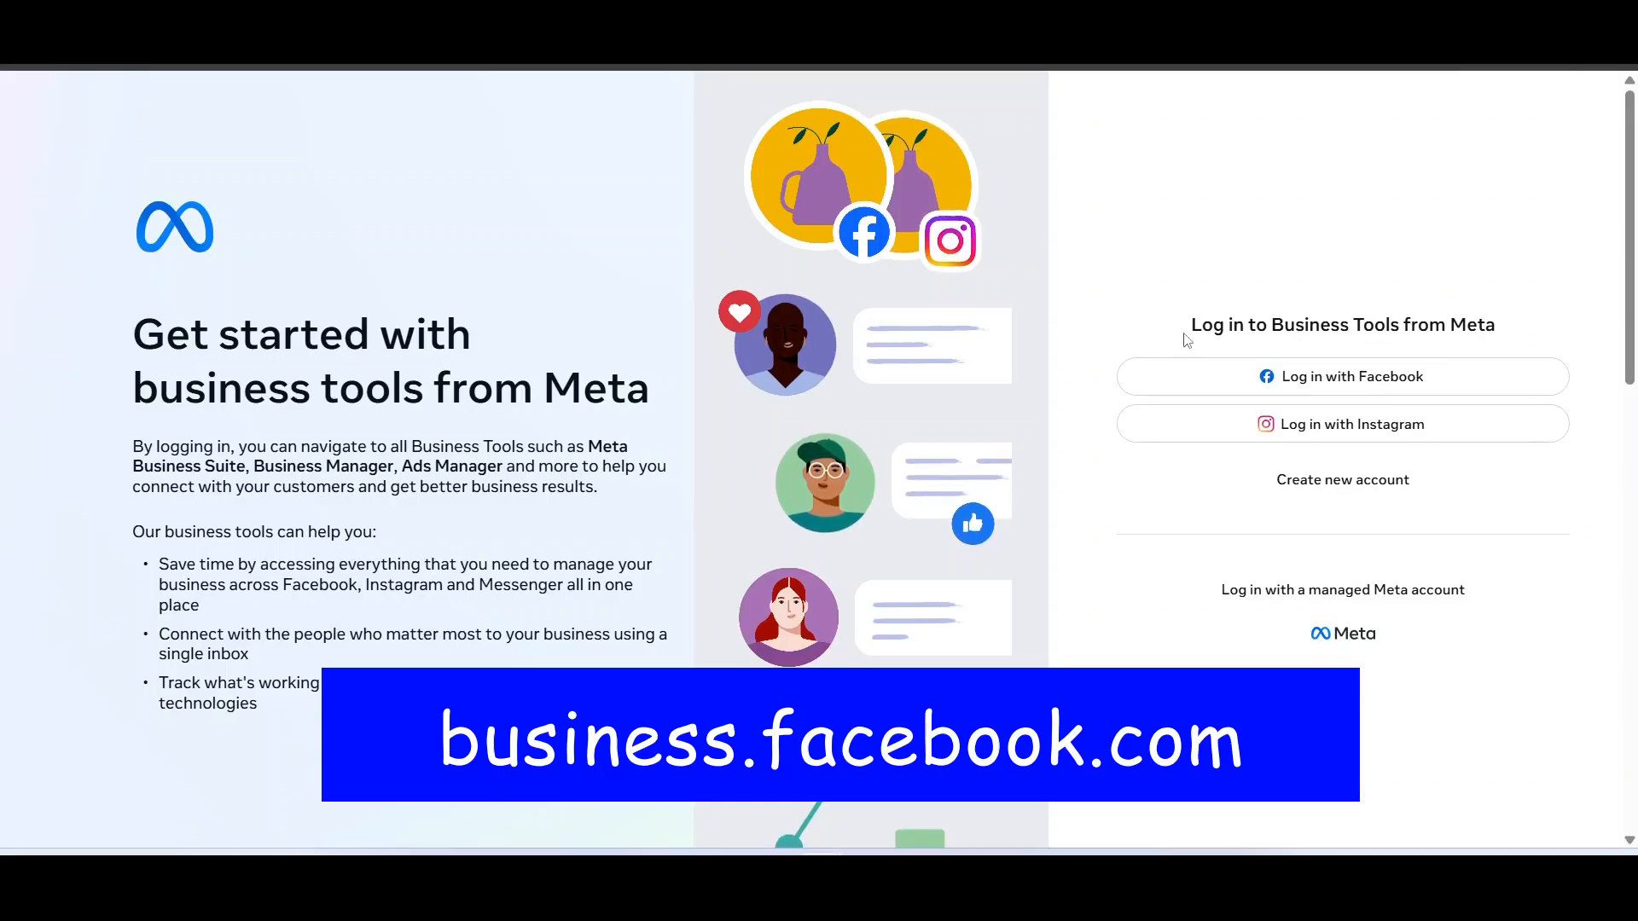
Go from the business login page to the Ads Manager Campaigns table listing 28 campaigns
drag(1181, 331, 1508, 358)
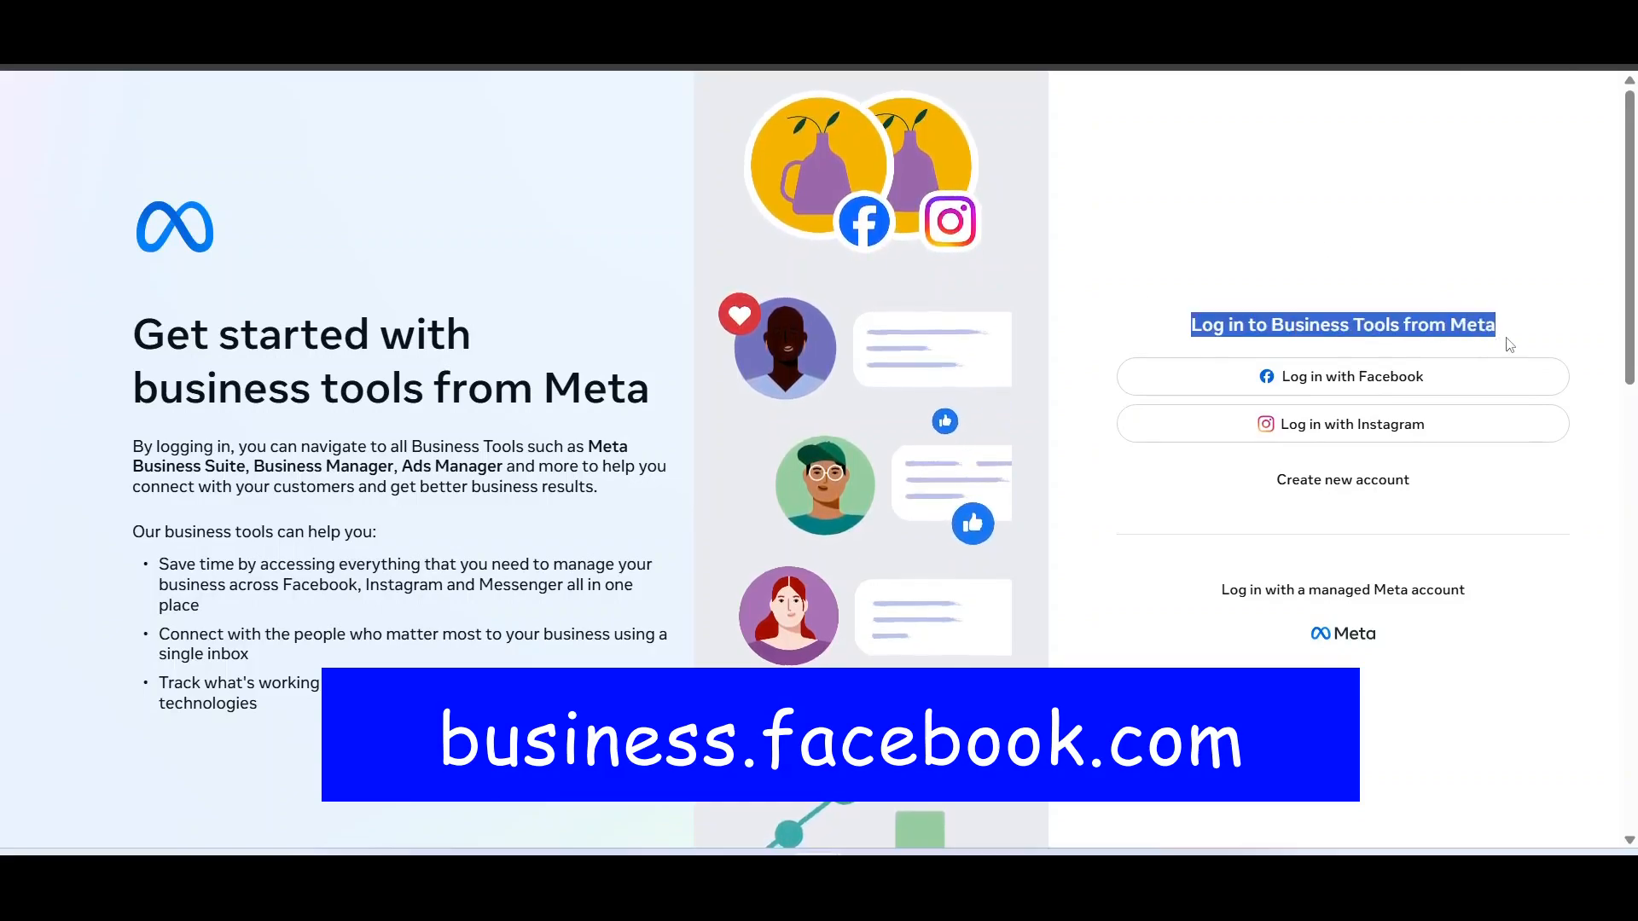
click(1427, 231)
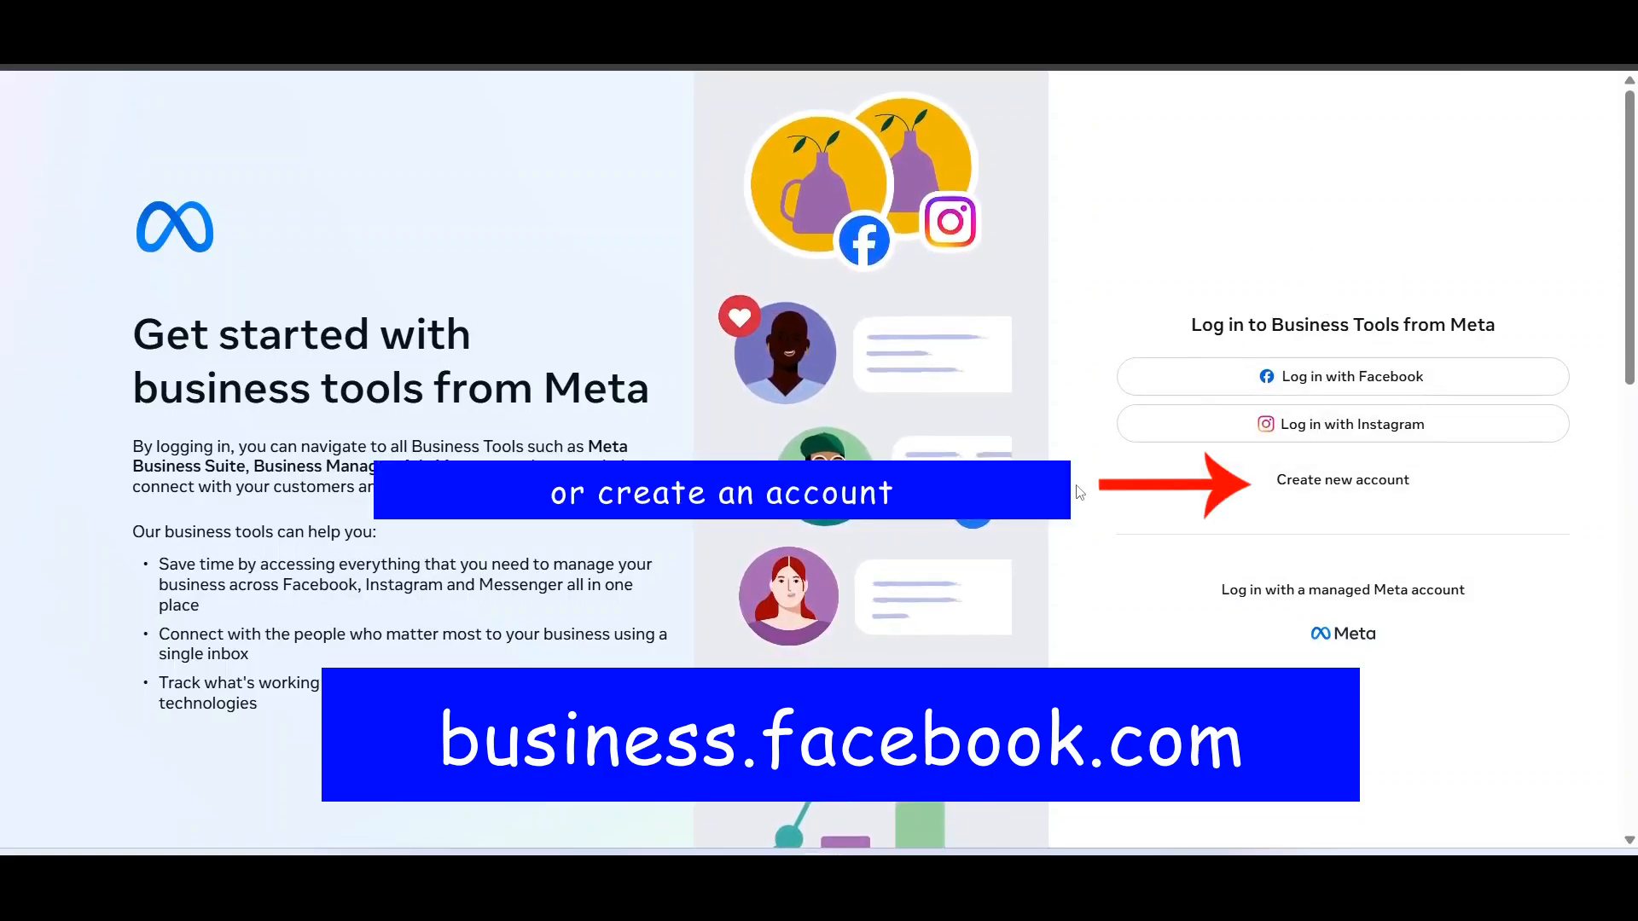
click(36, 251)
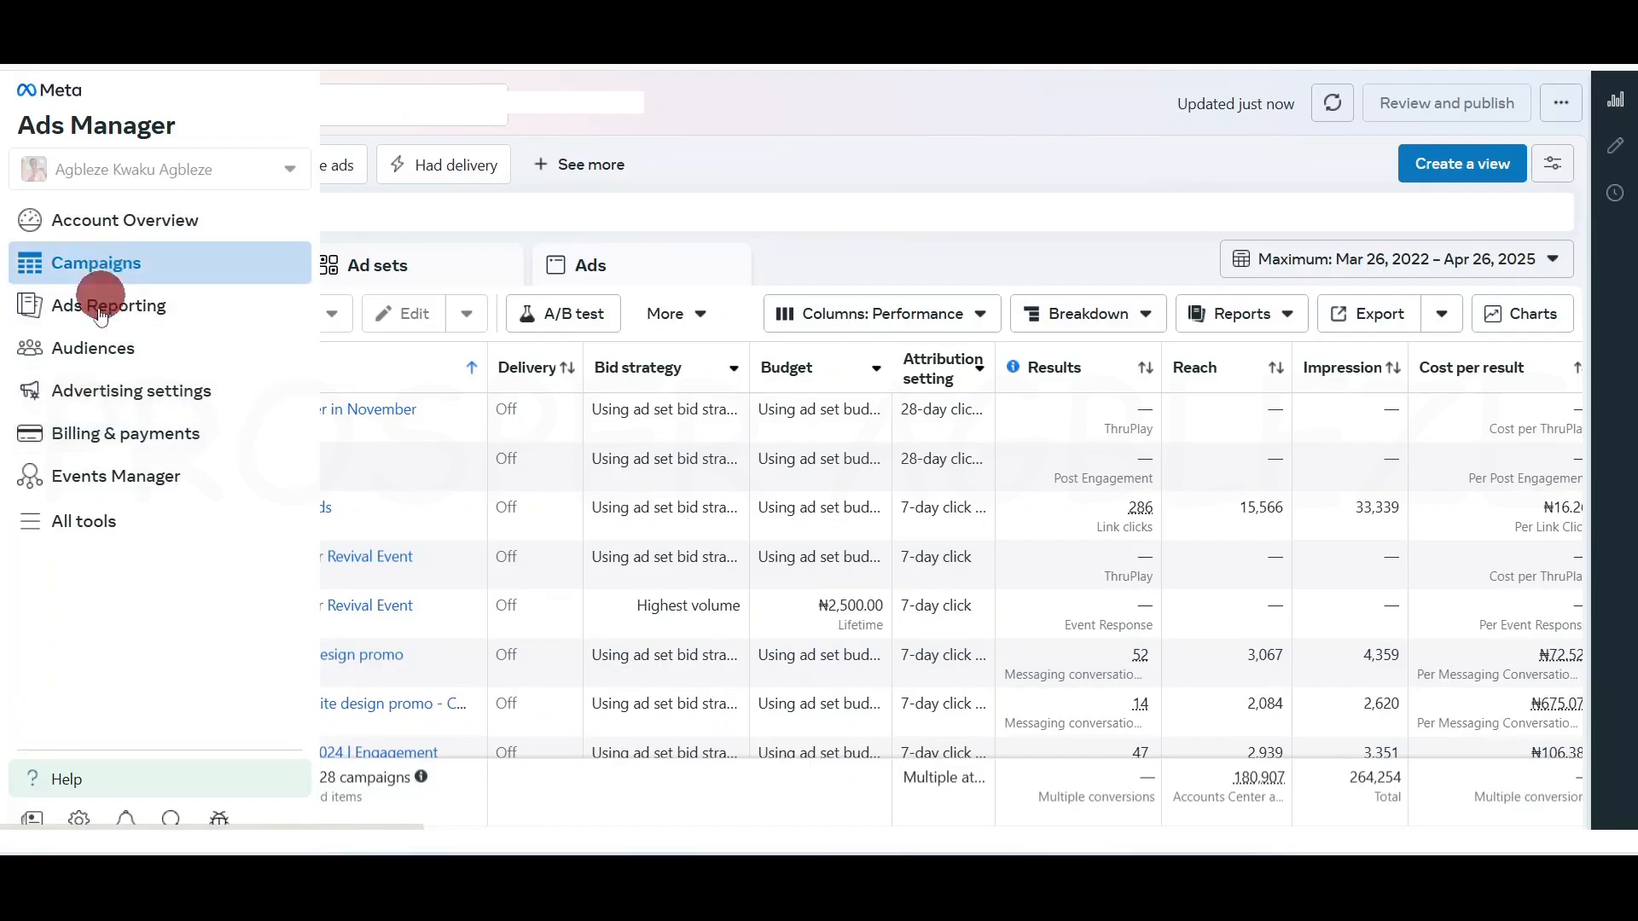
Open Account Overview and scroll through its 0 active campaigns and ₦3980.00 Sales ad suggestion
right_click(120, 222)
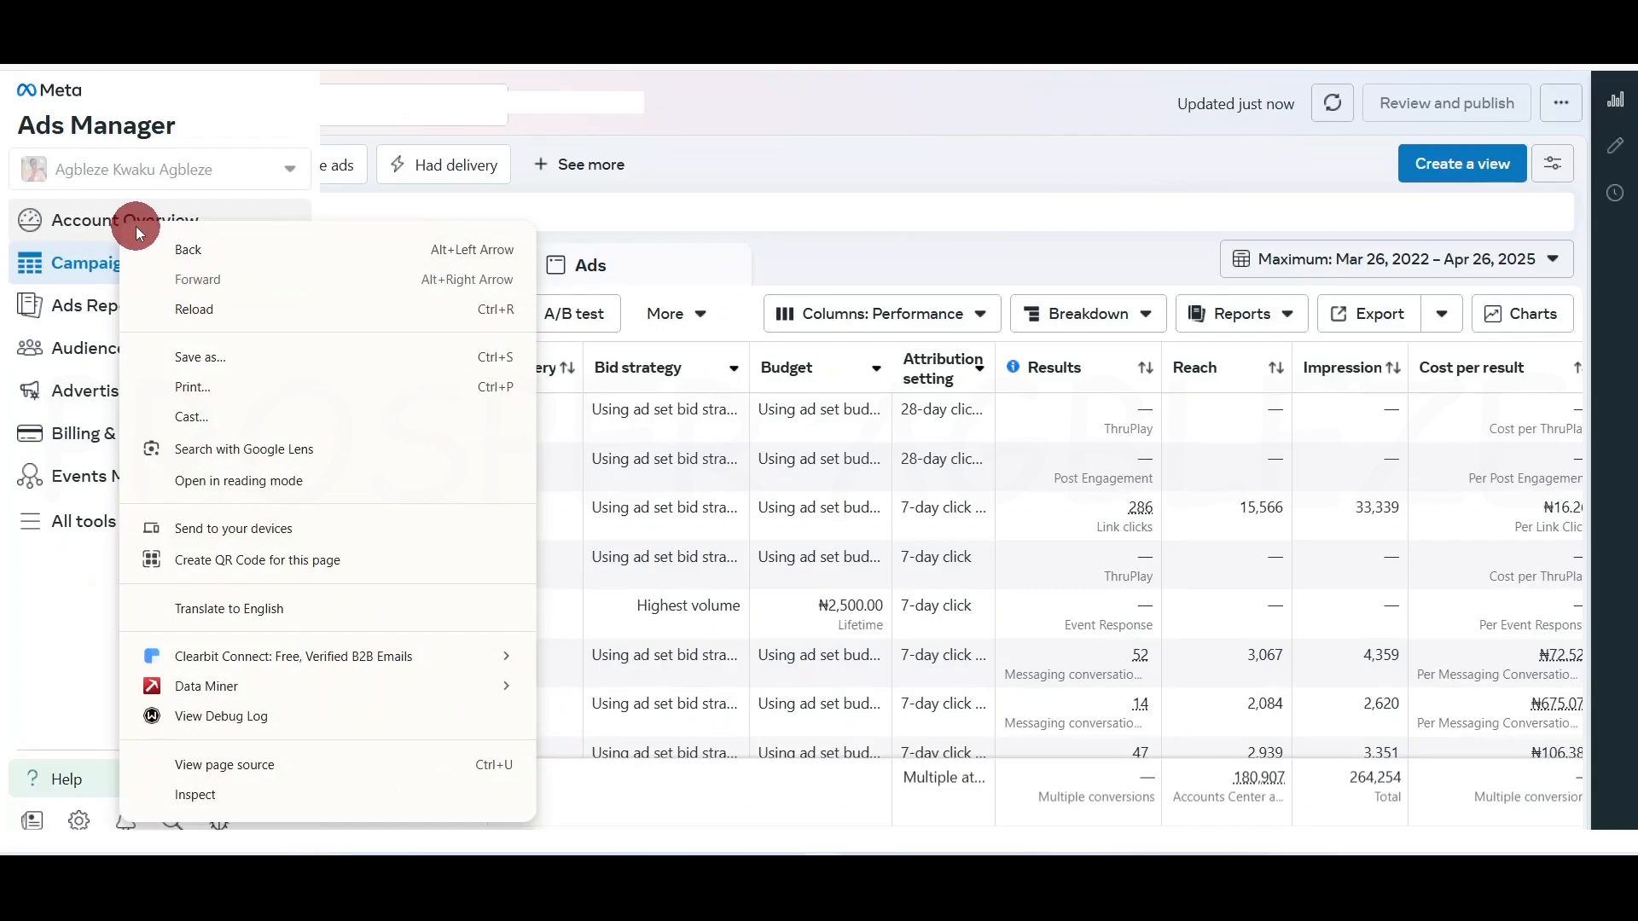
click(105, 218)
click(107, 221)
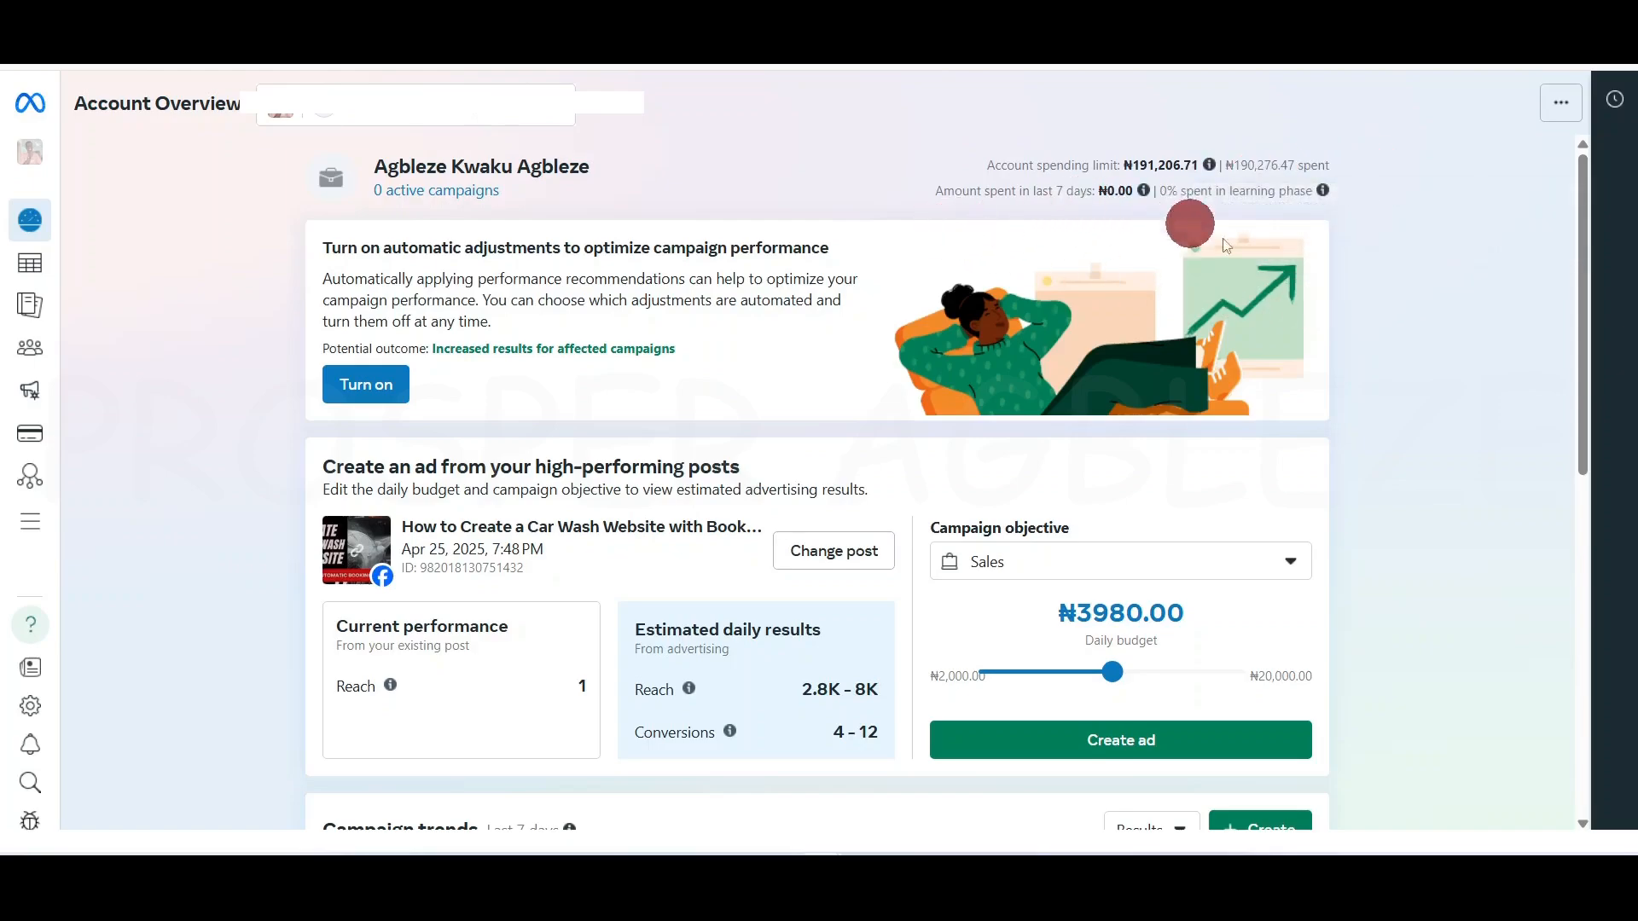
scroll(1430, 385, down, 7)
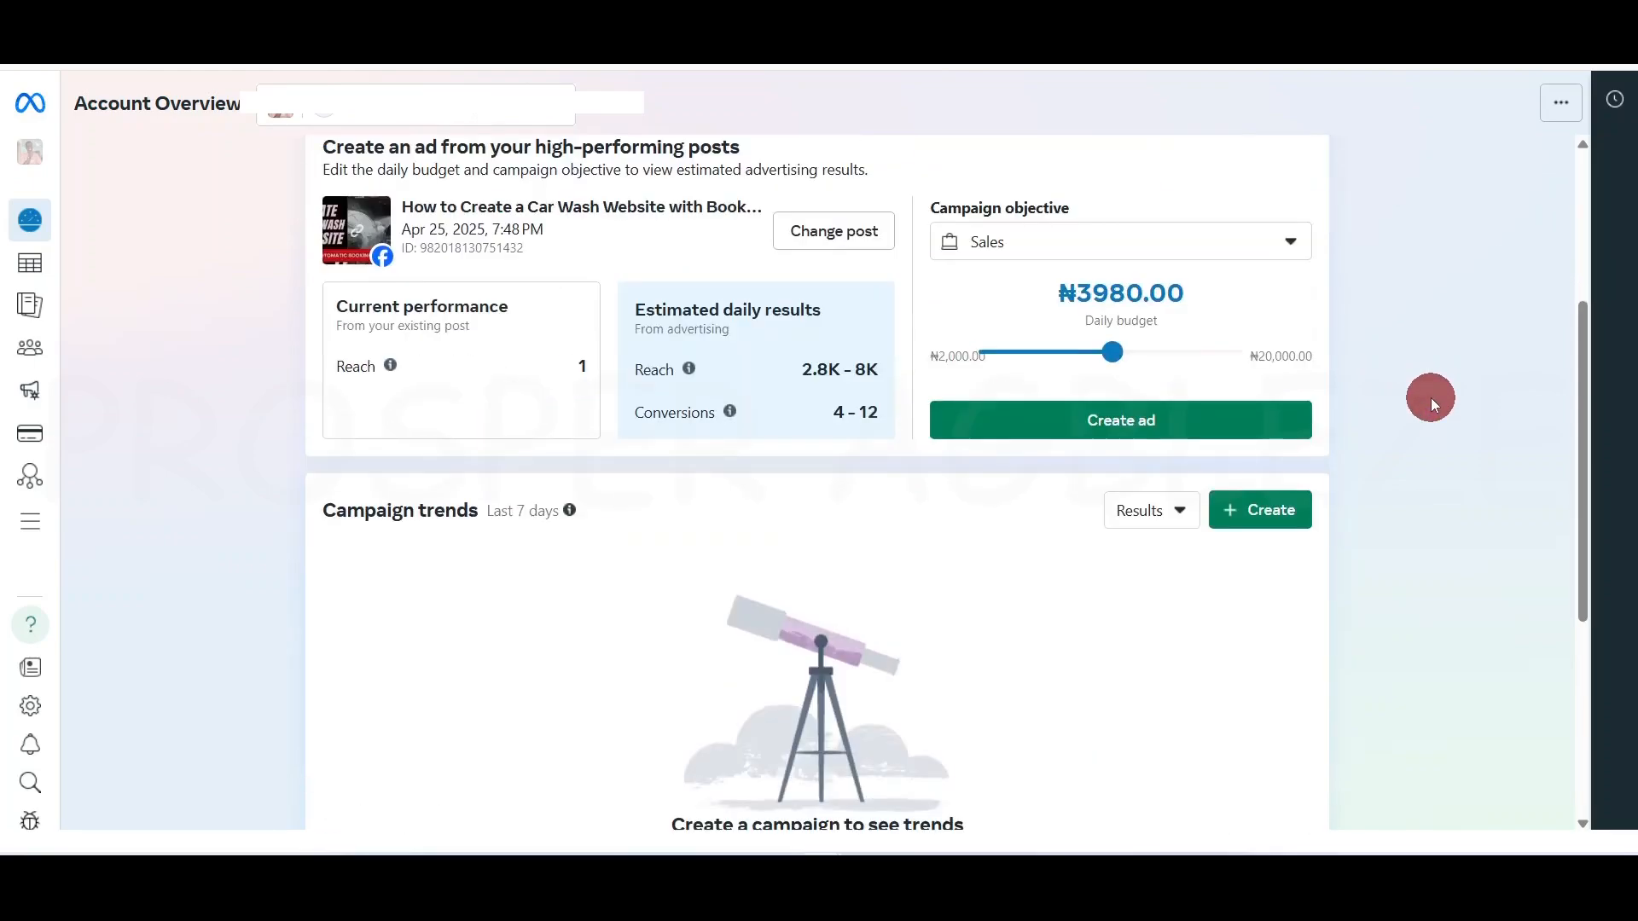
scroll(1430, 398, up, 9)
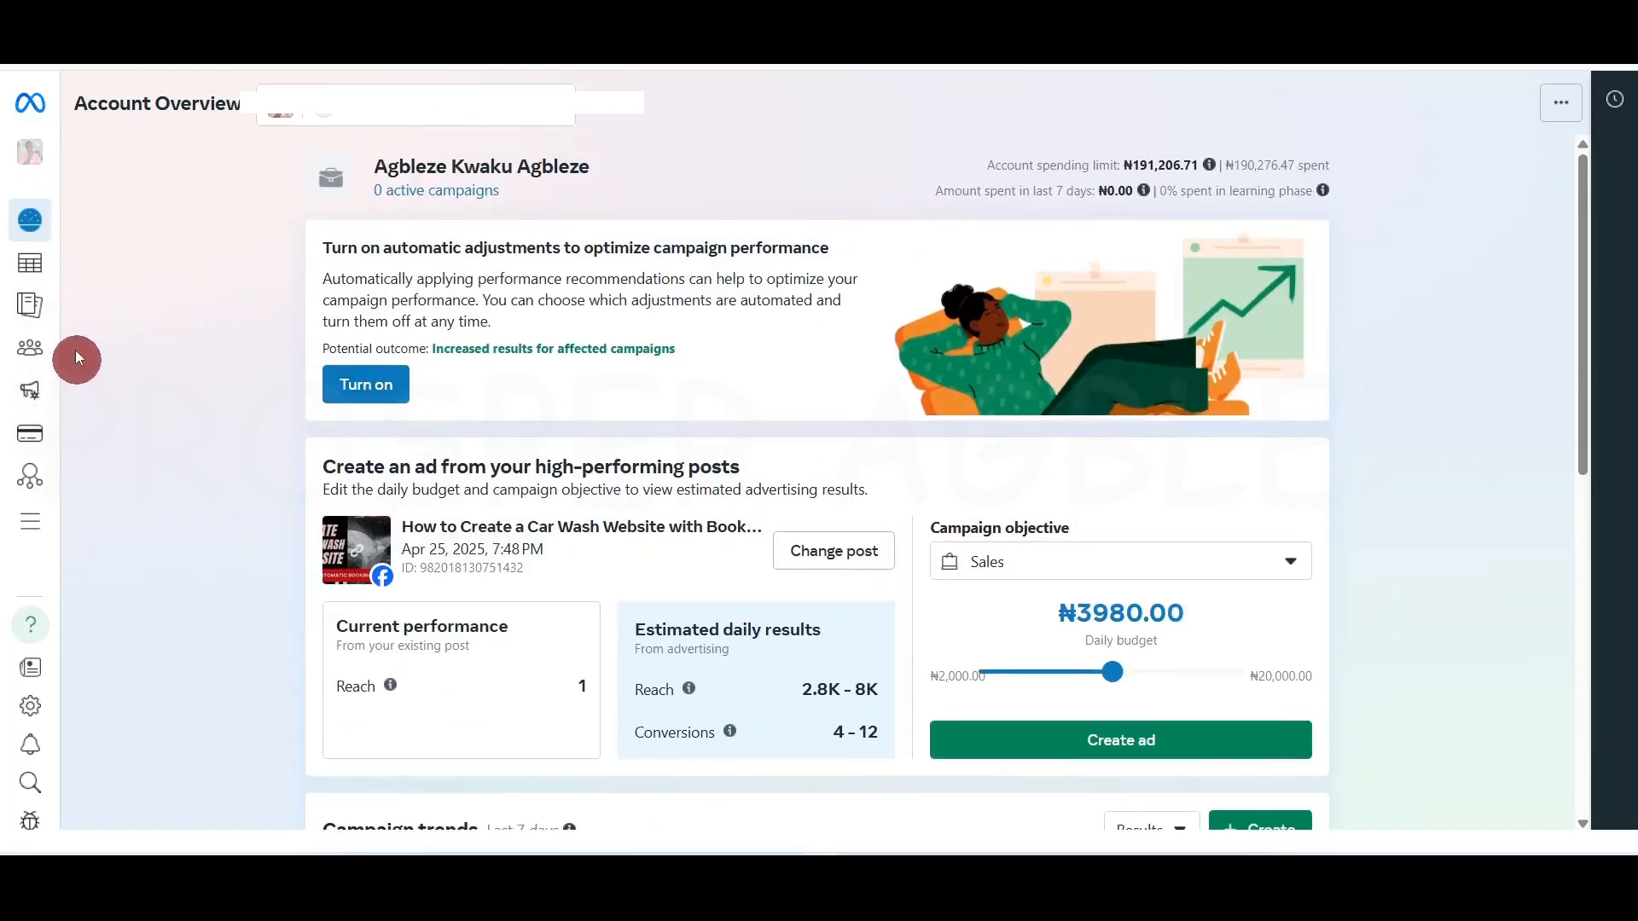
mouse_move(29, 227)
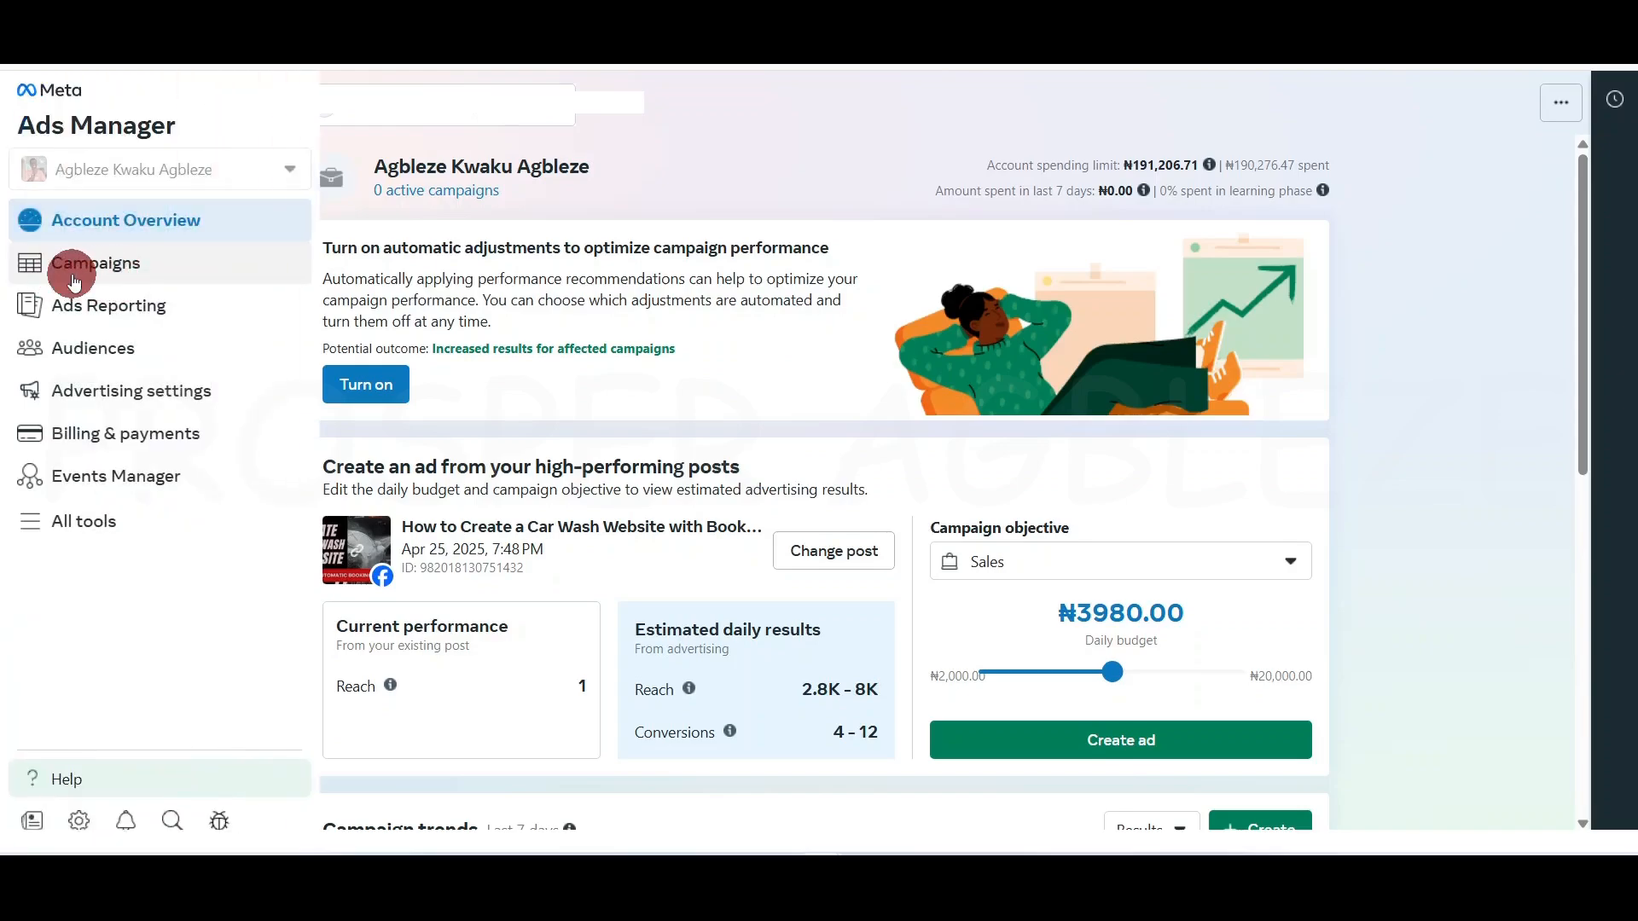
Open Ads Reporting and set the date range to Last quarter (Jan 1 – Mar 31, 2025)
click(115, 309)
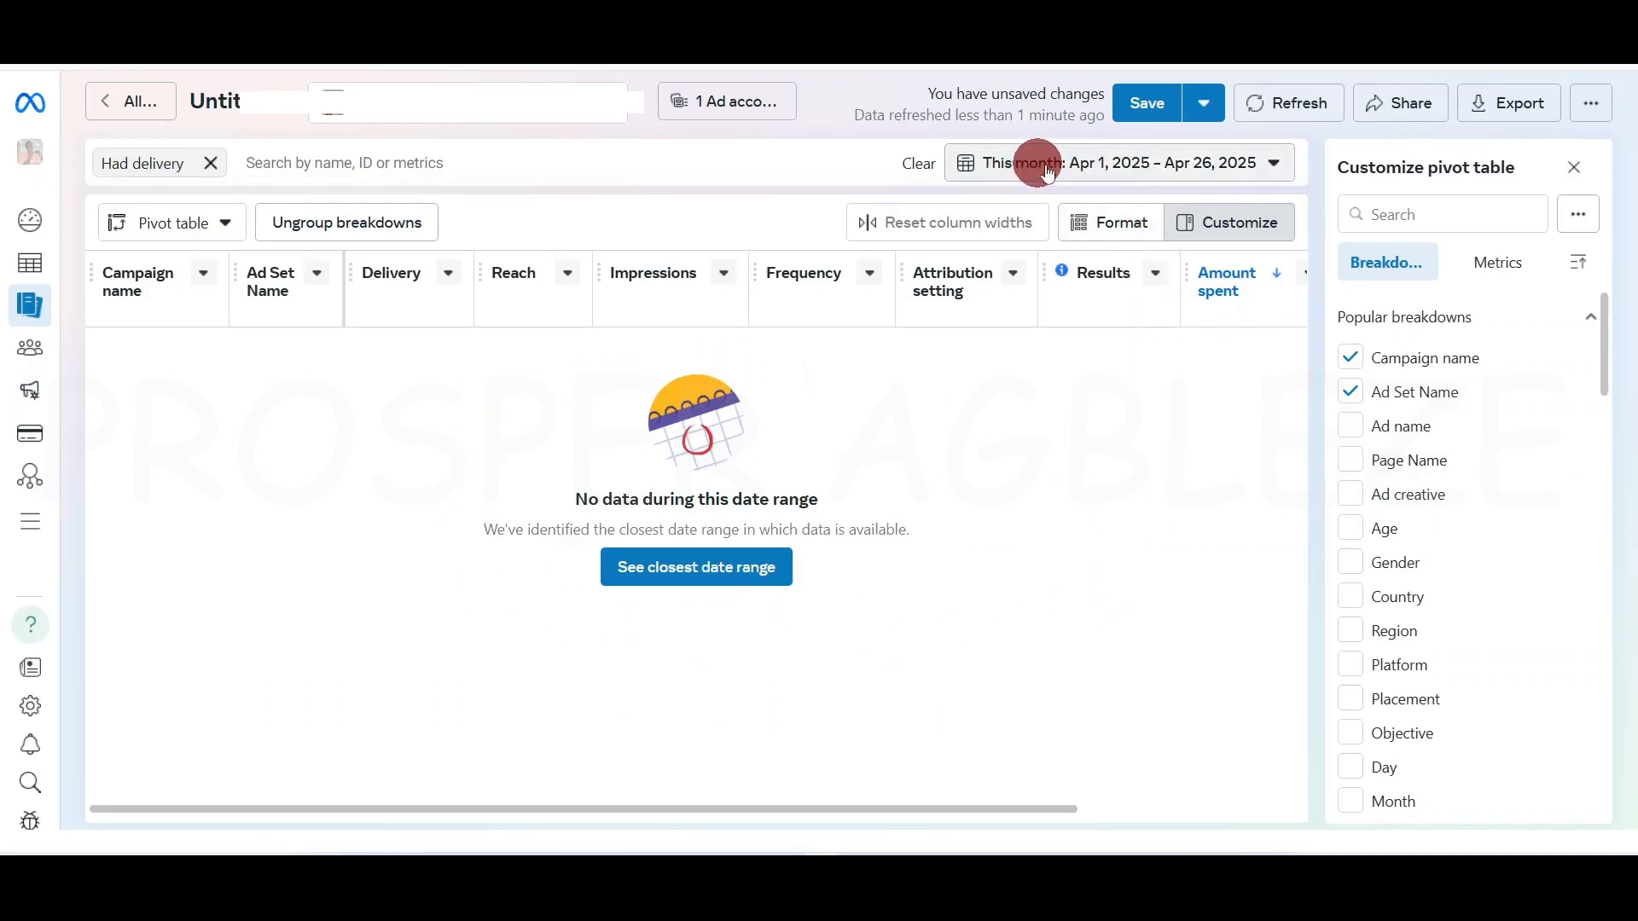
click(1161, 170)
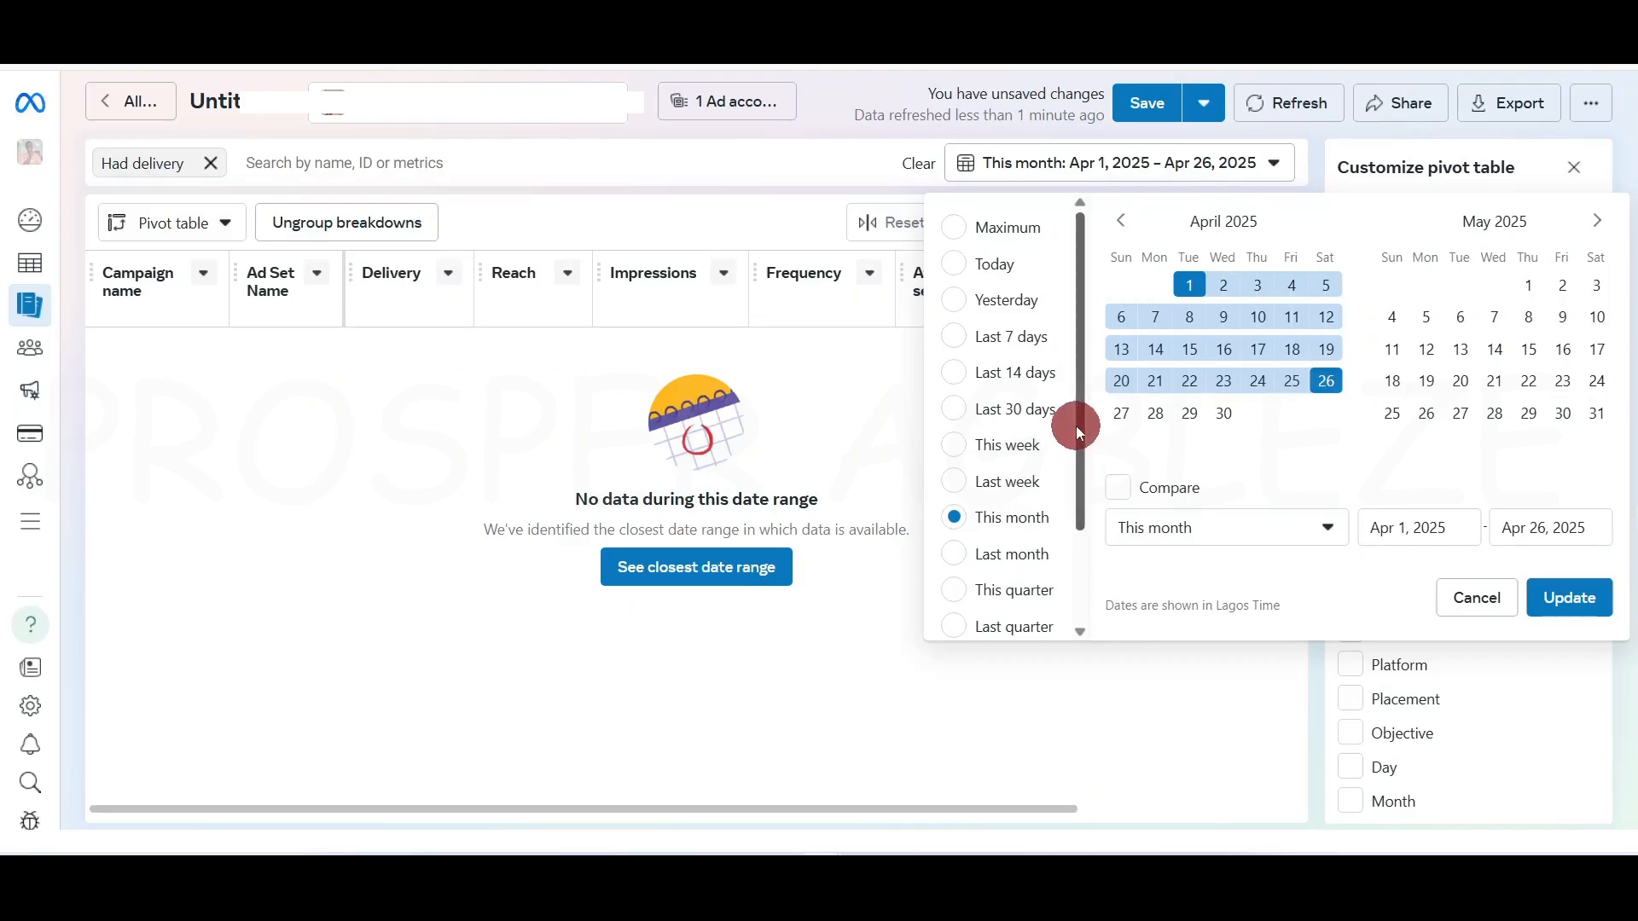
click(1027, 628)
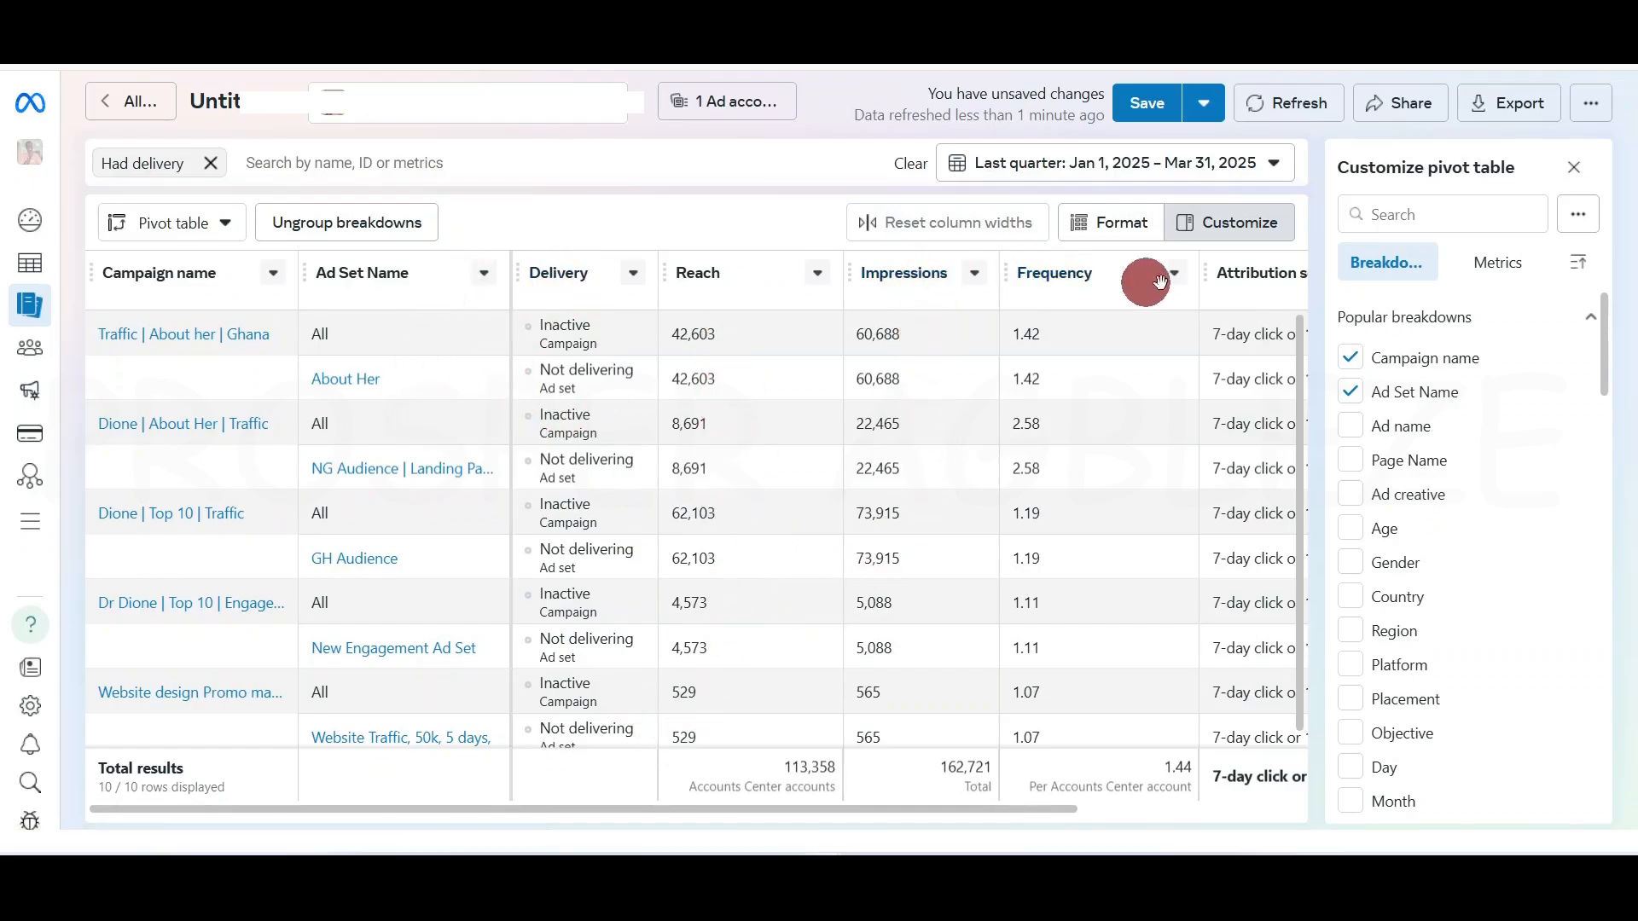
Scroll through the pivot table and the Customize breakdown list
drag(1039, 814, 1313, 776)
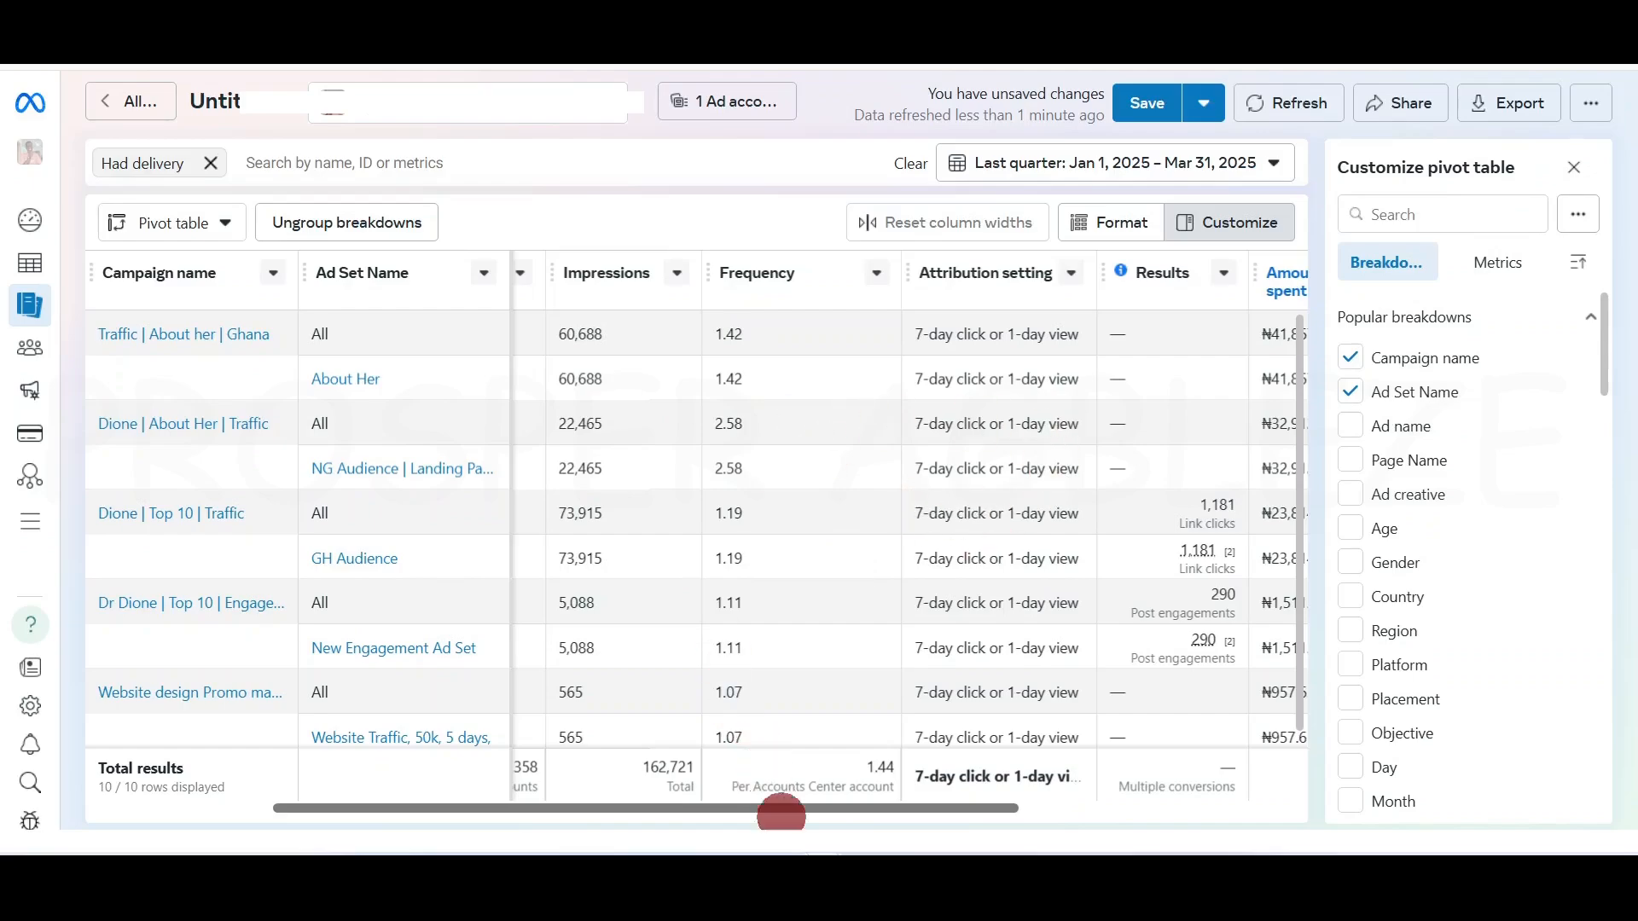
drag(761, 814, 902, 810)
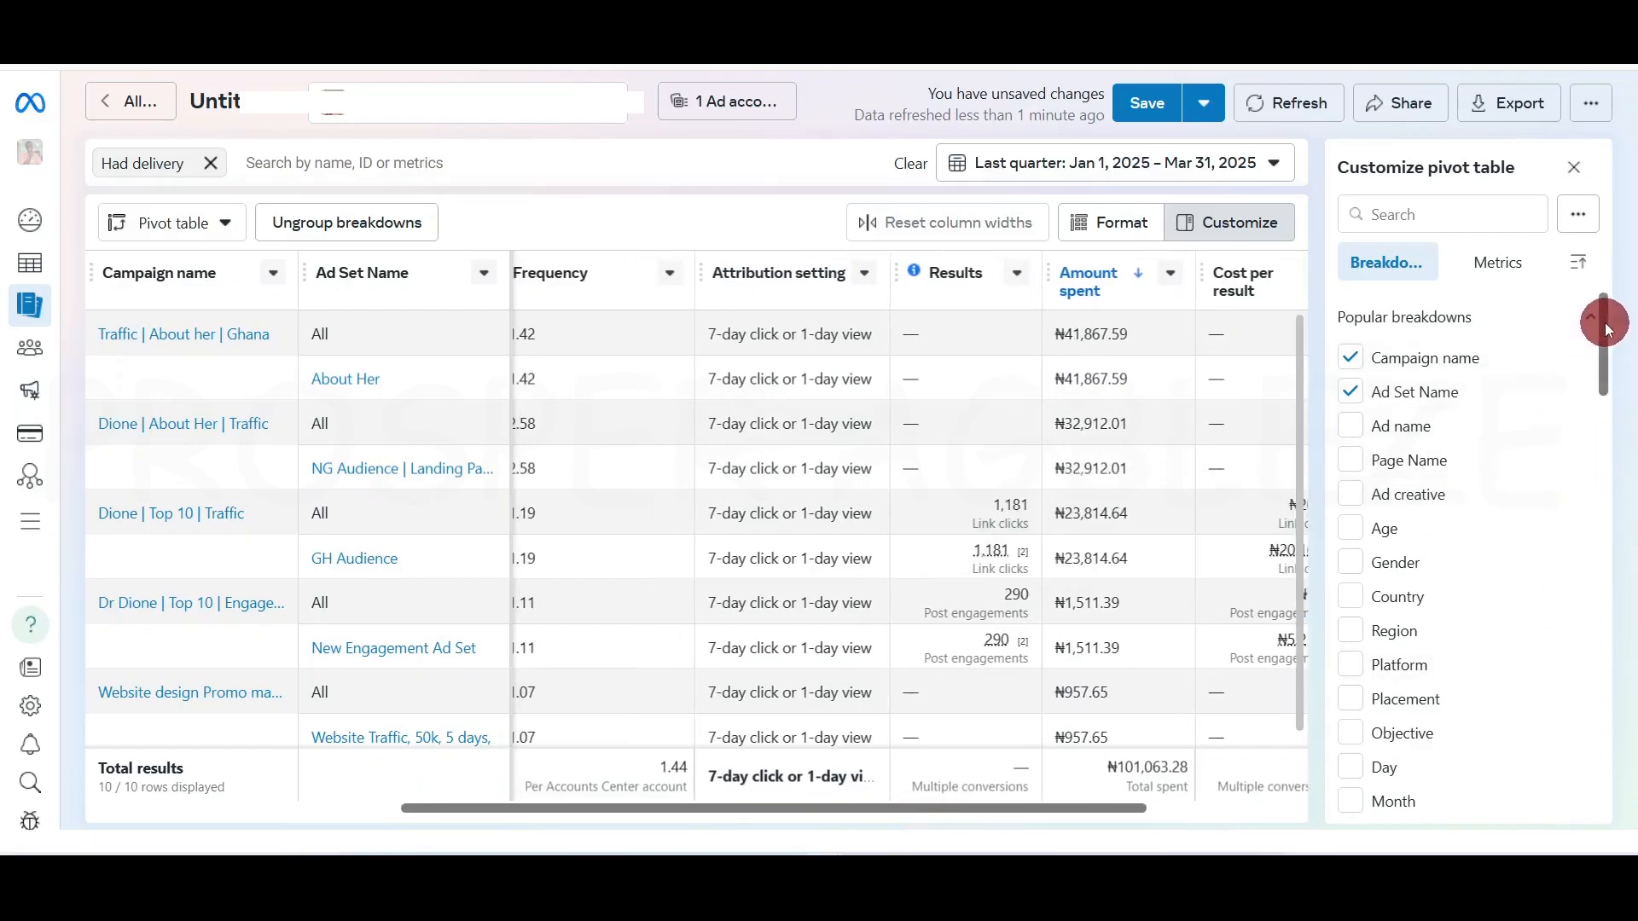
drag(1597, 322, 1444, 285)
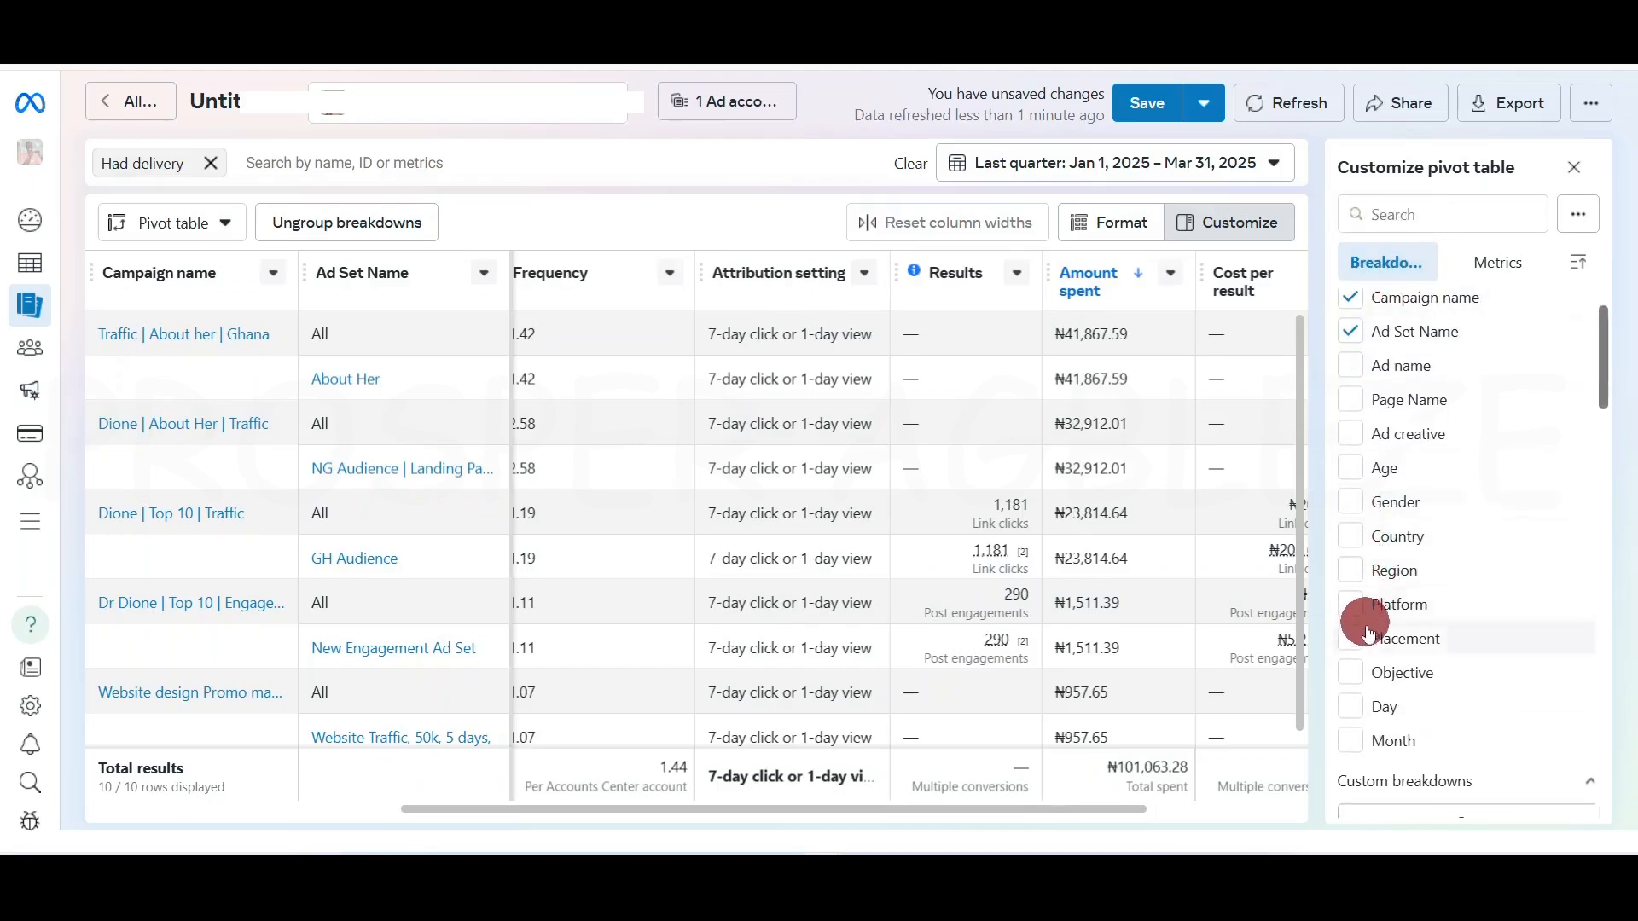
drag(1604, 354, 1612, 680)
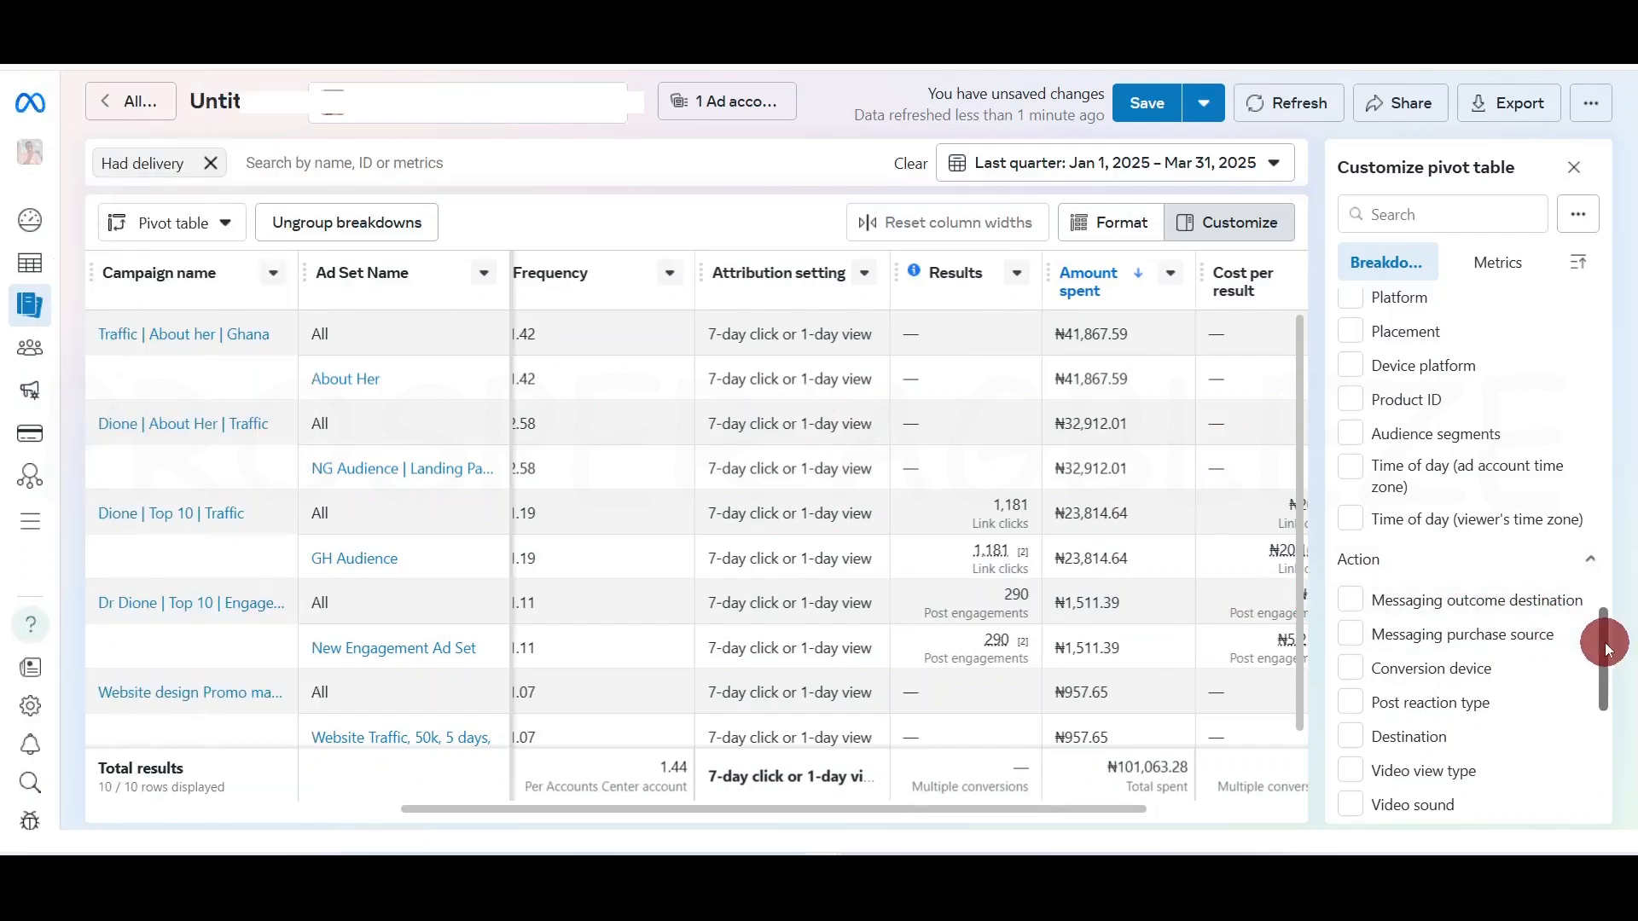
drag(1607, 648, 1603, 755)
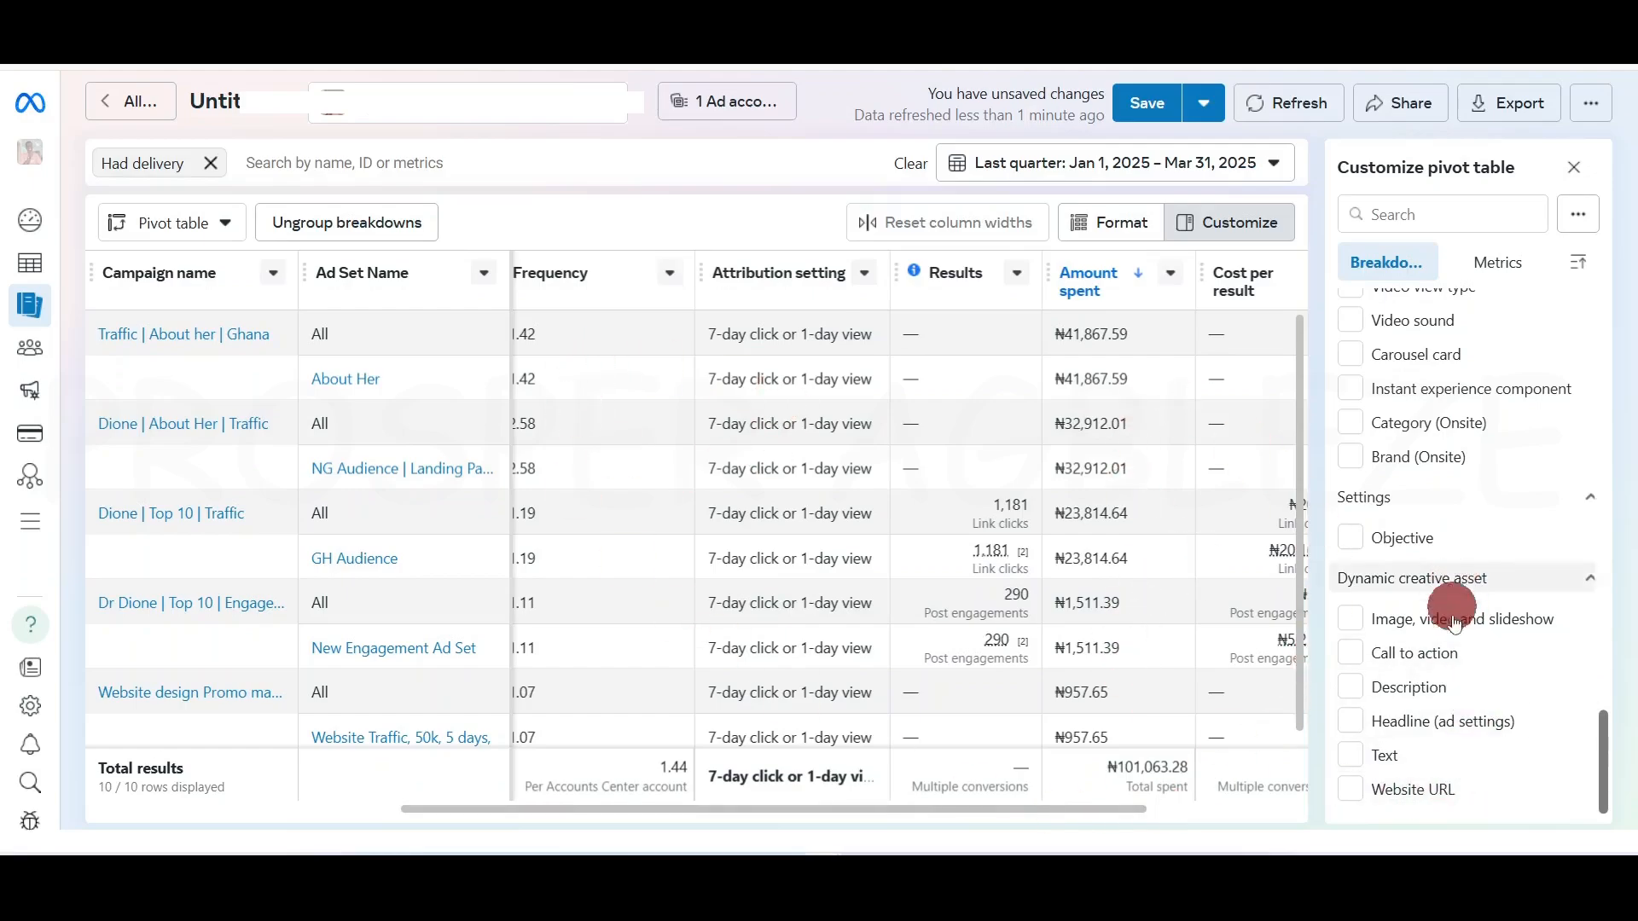
mouse_move(1483, 656)
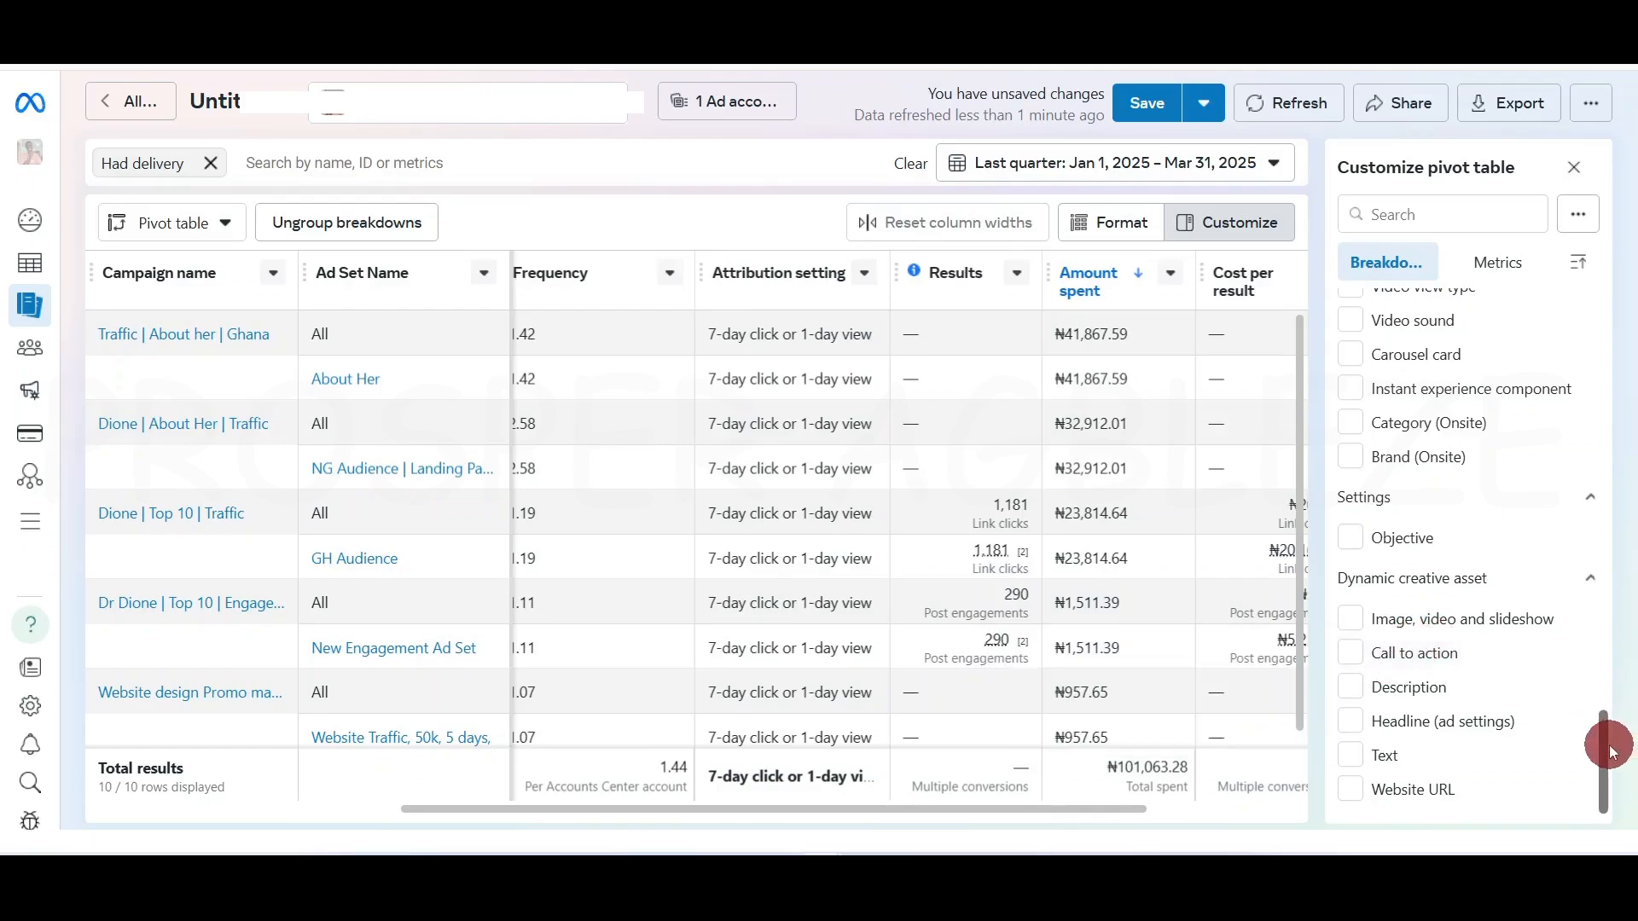
drag(1603, 748, 1619, 396)
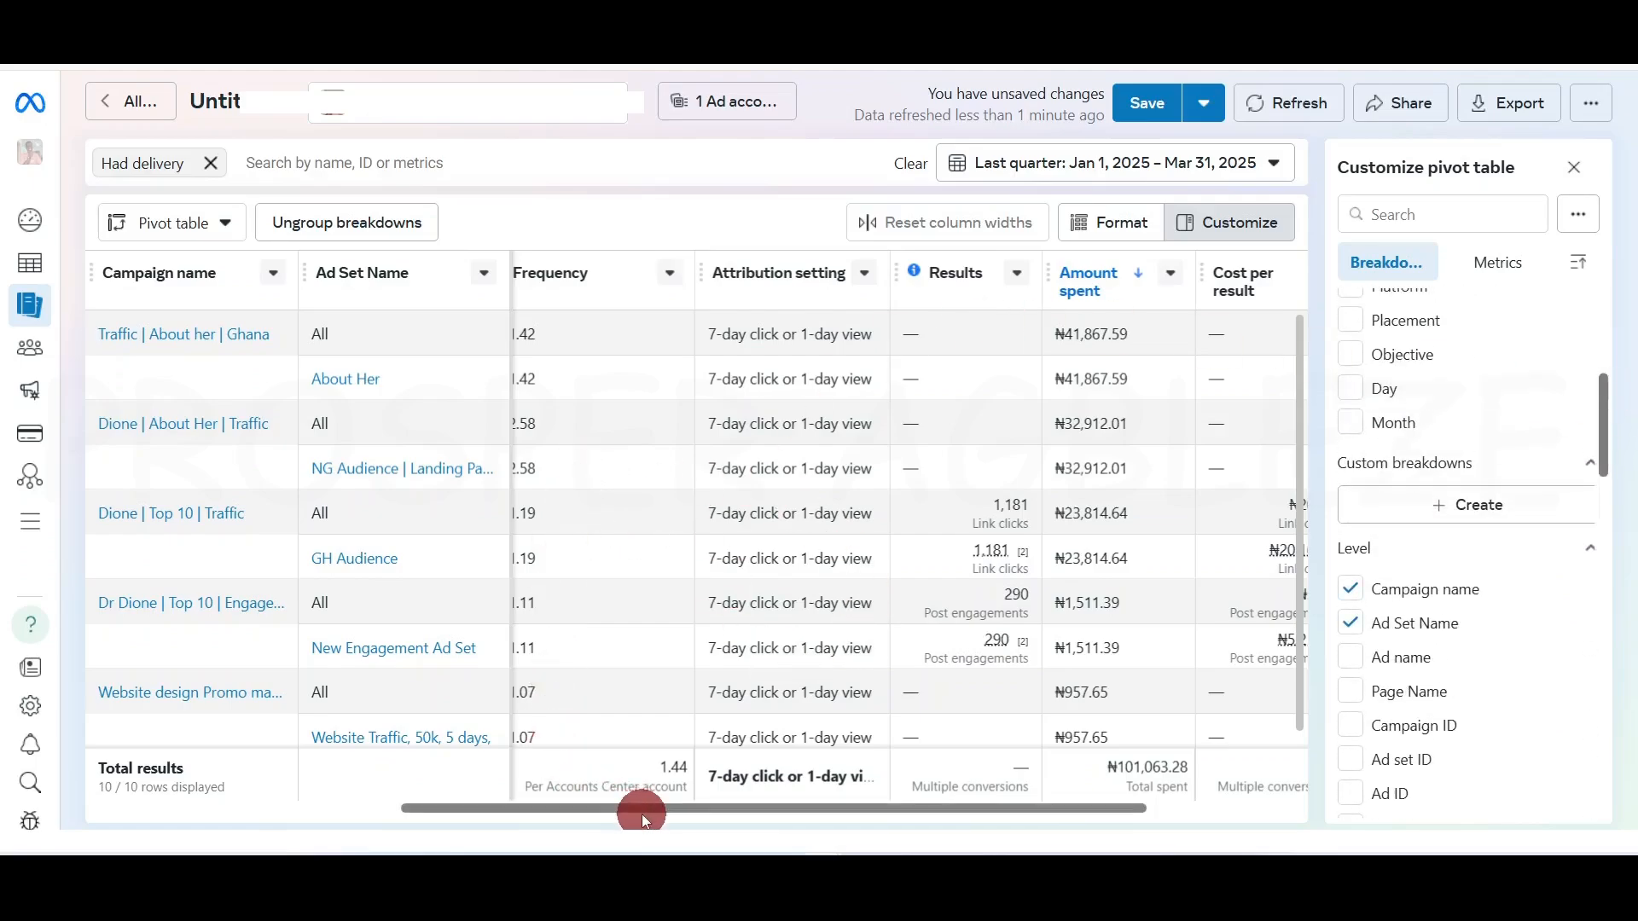
drag(643, 811, 409, 800)
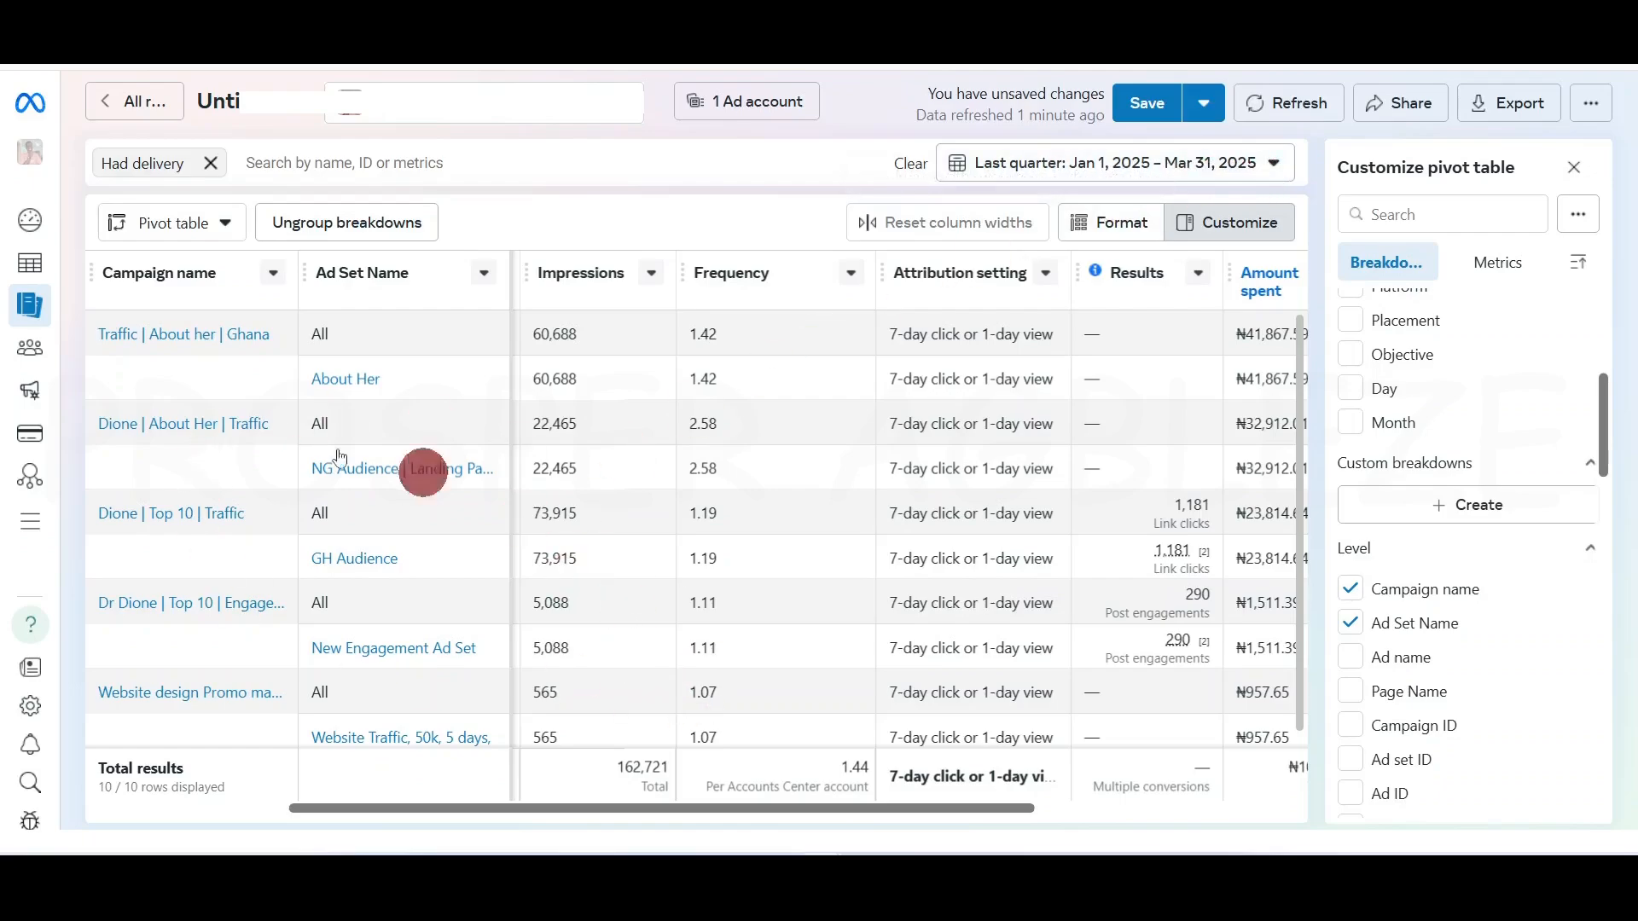
mouse_move(20, 355)
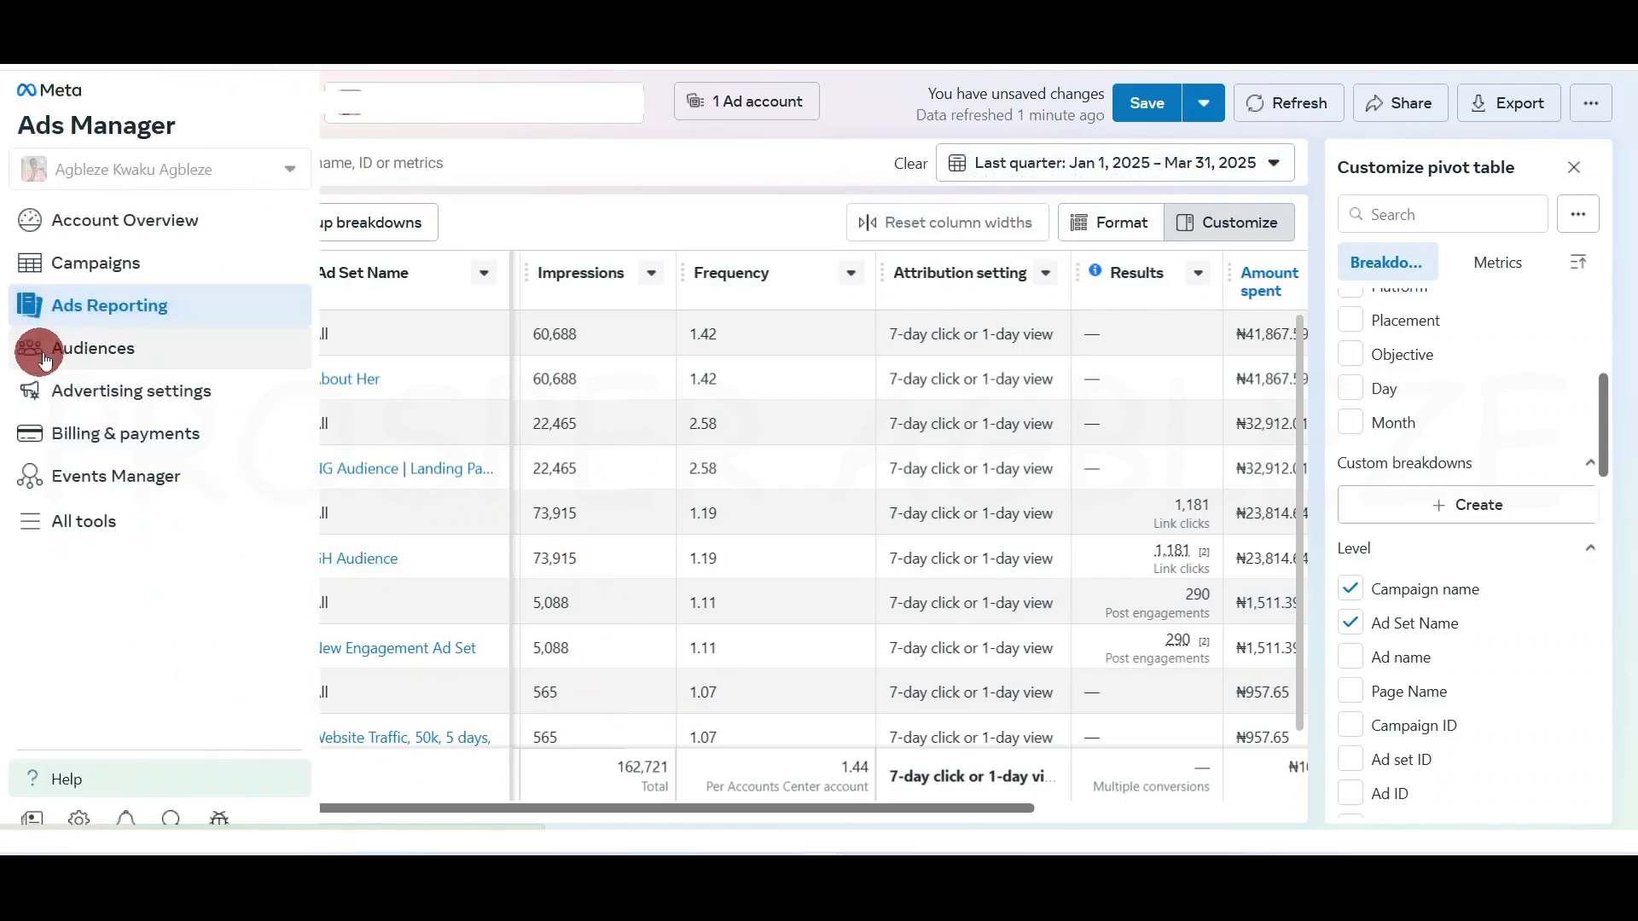
Open Audiences with its six Ready audiences, view the Create audience options, then close them
click(96, 352)
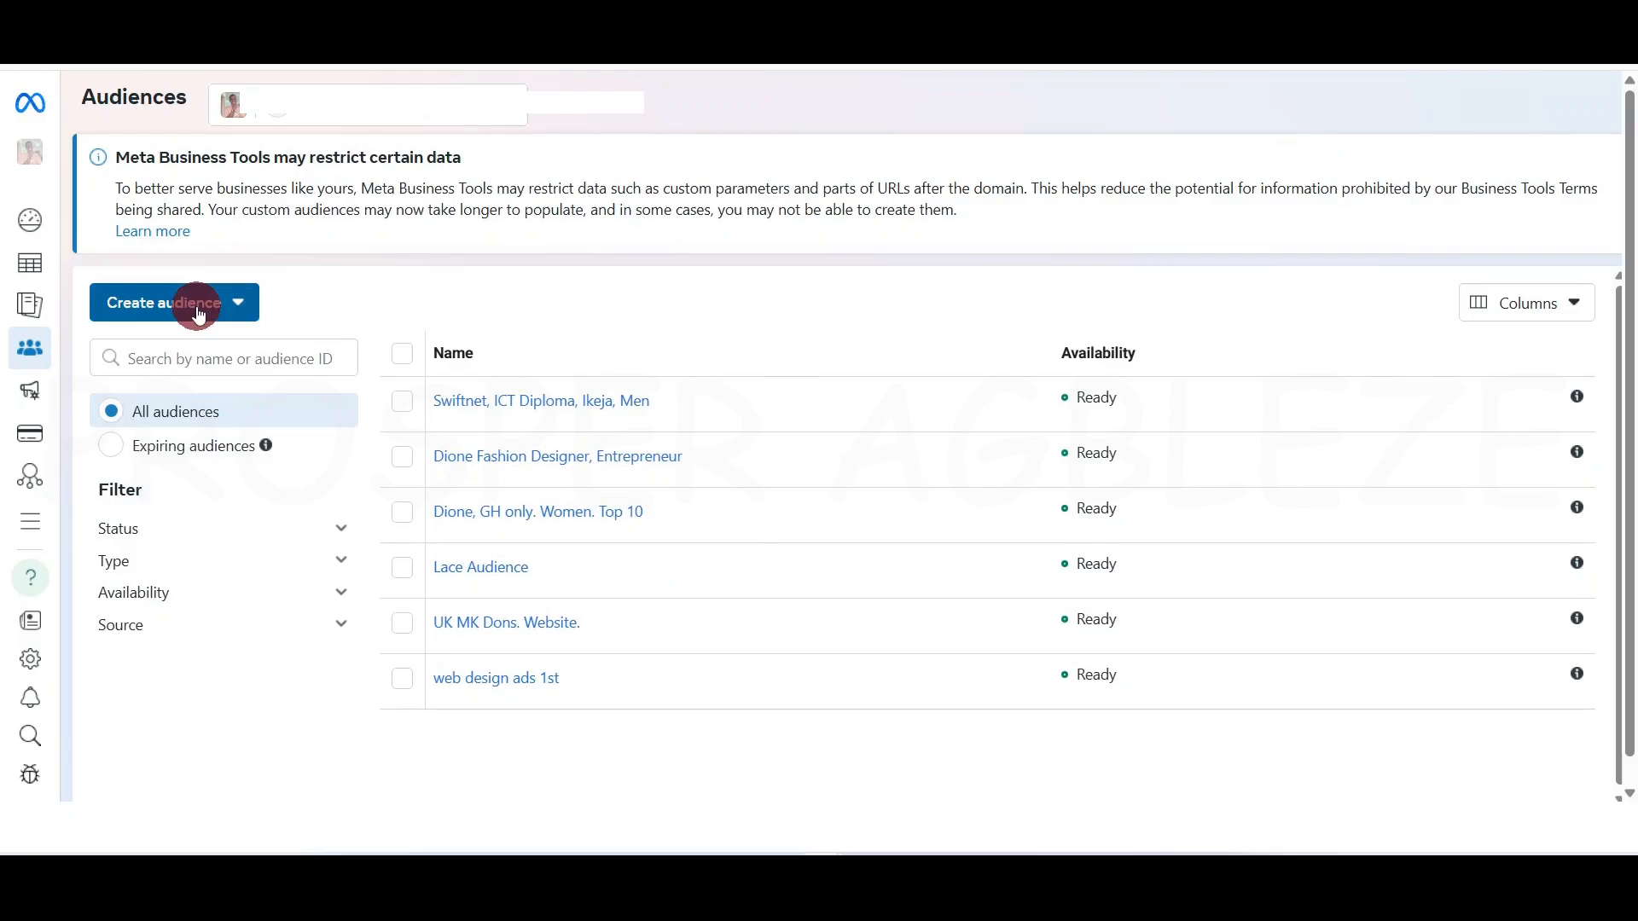
click(238, 303)
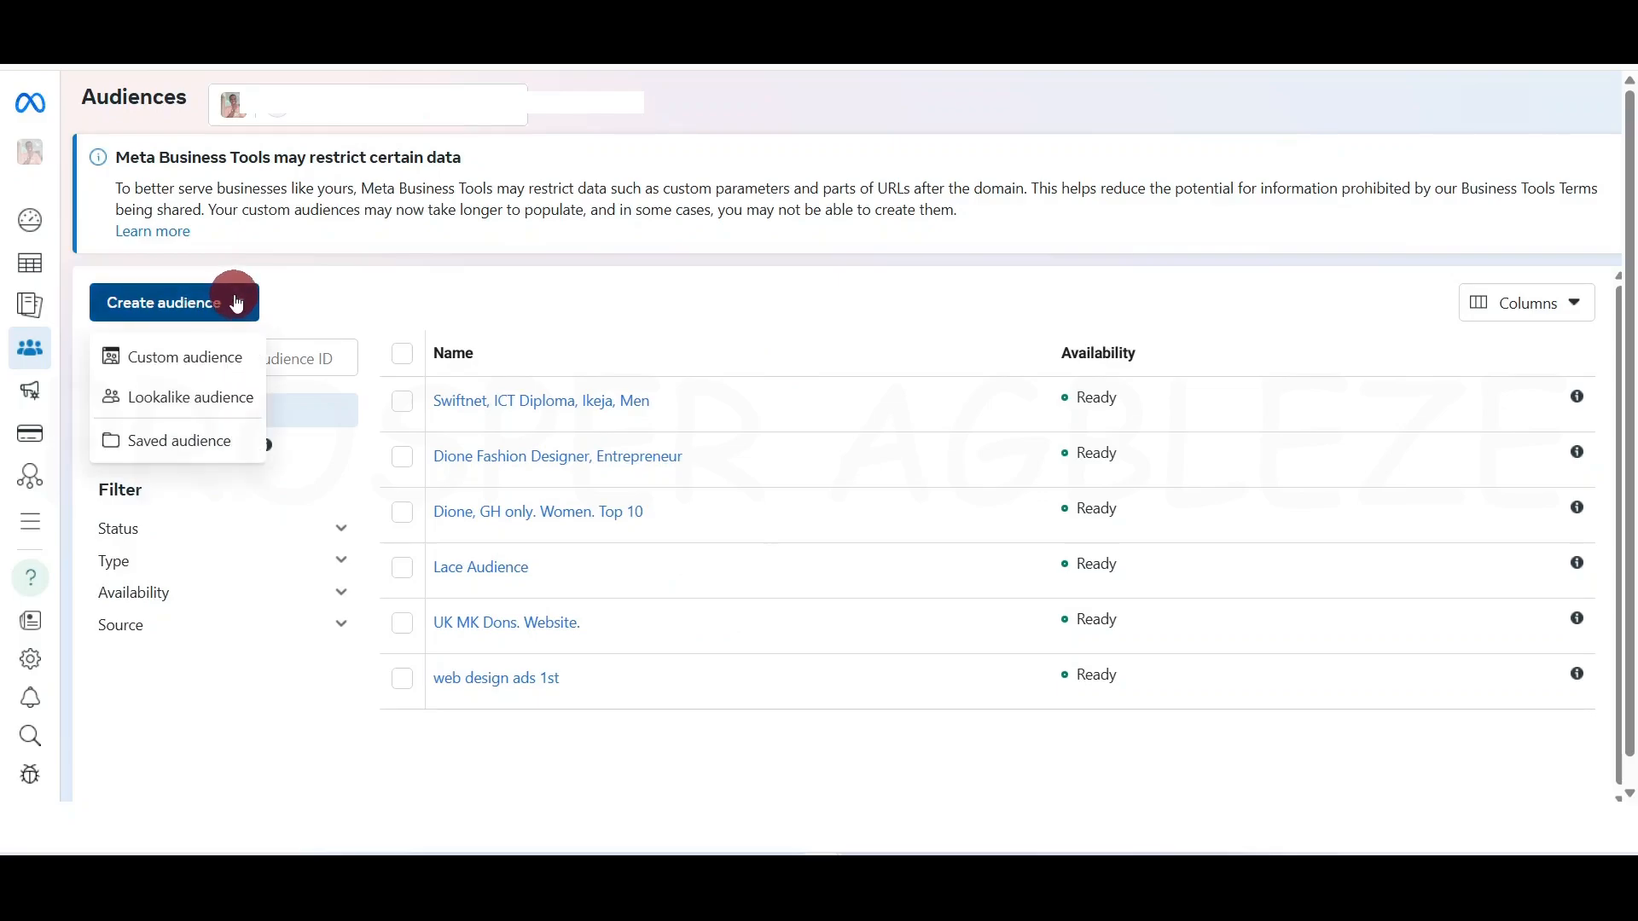
click(362, 290)
mouse_move(22, 341)
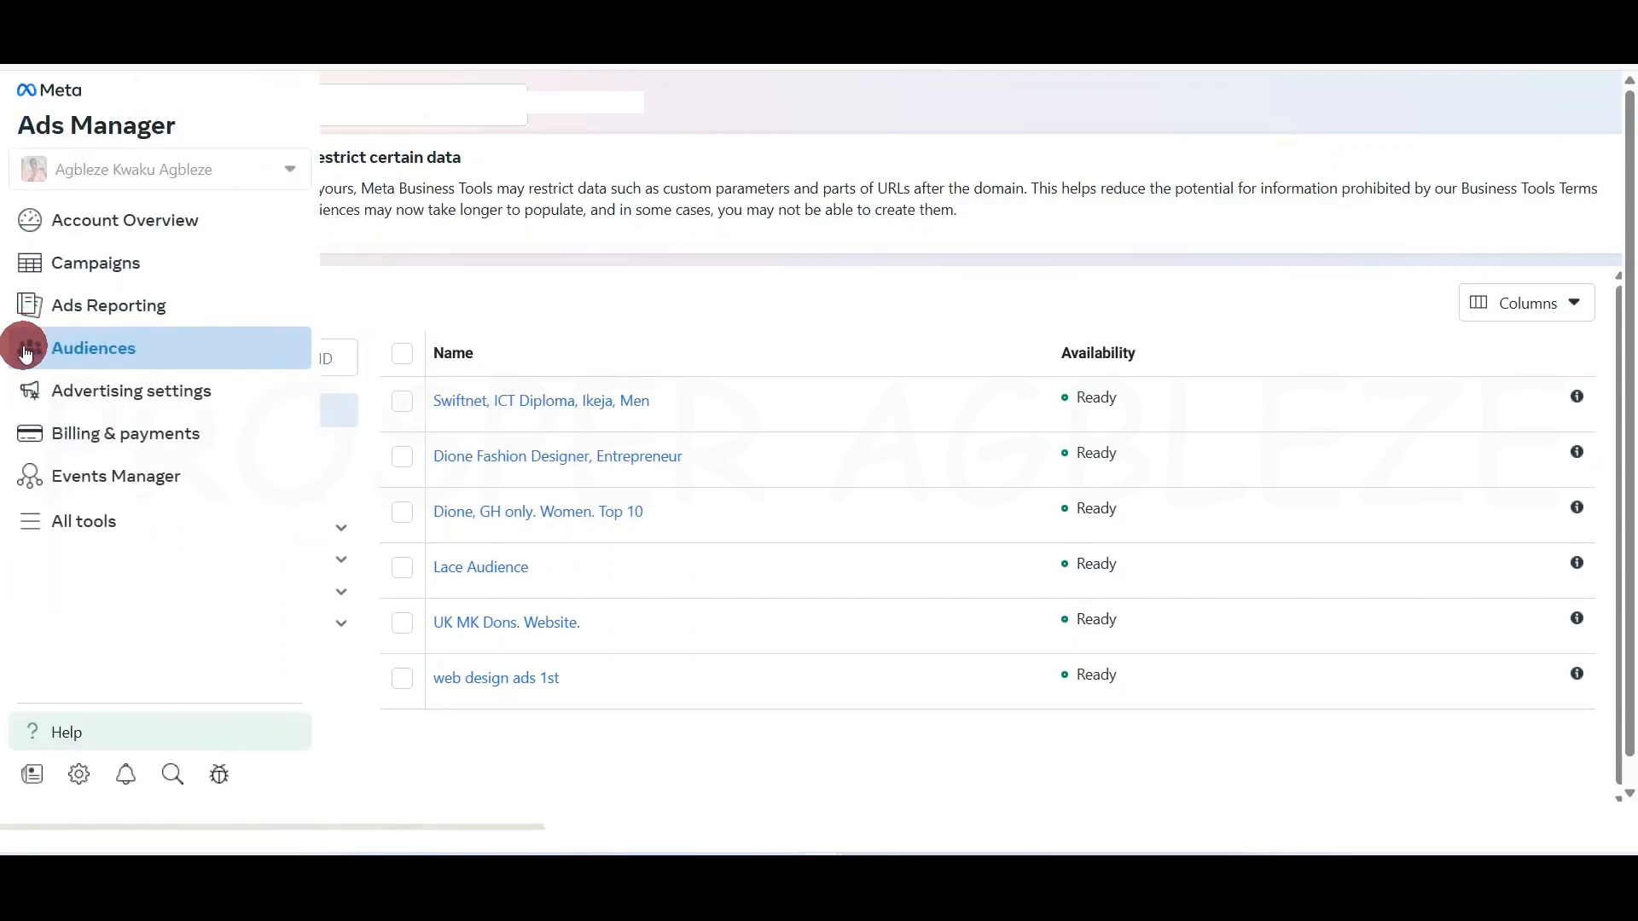
Open Advertising settings and scroll through the account controls, dataset and name template cards
click(139, 402)
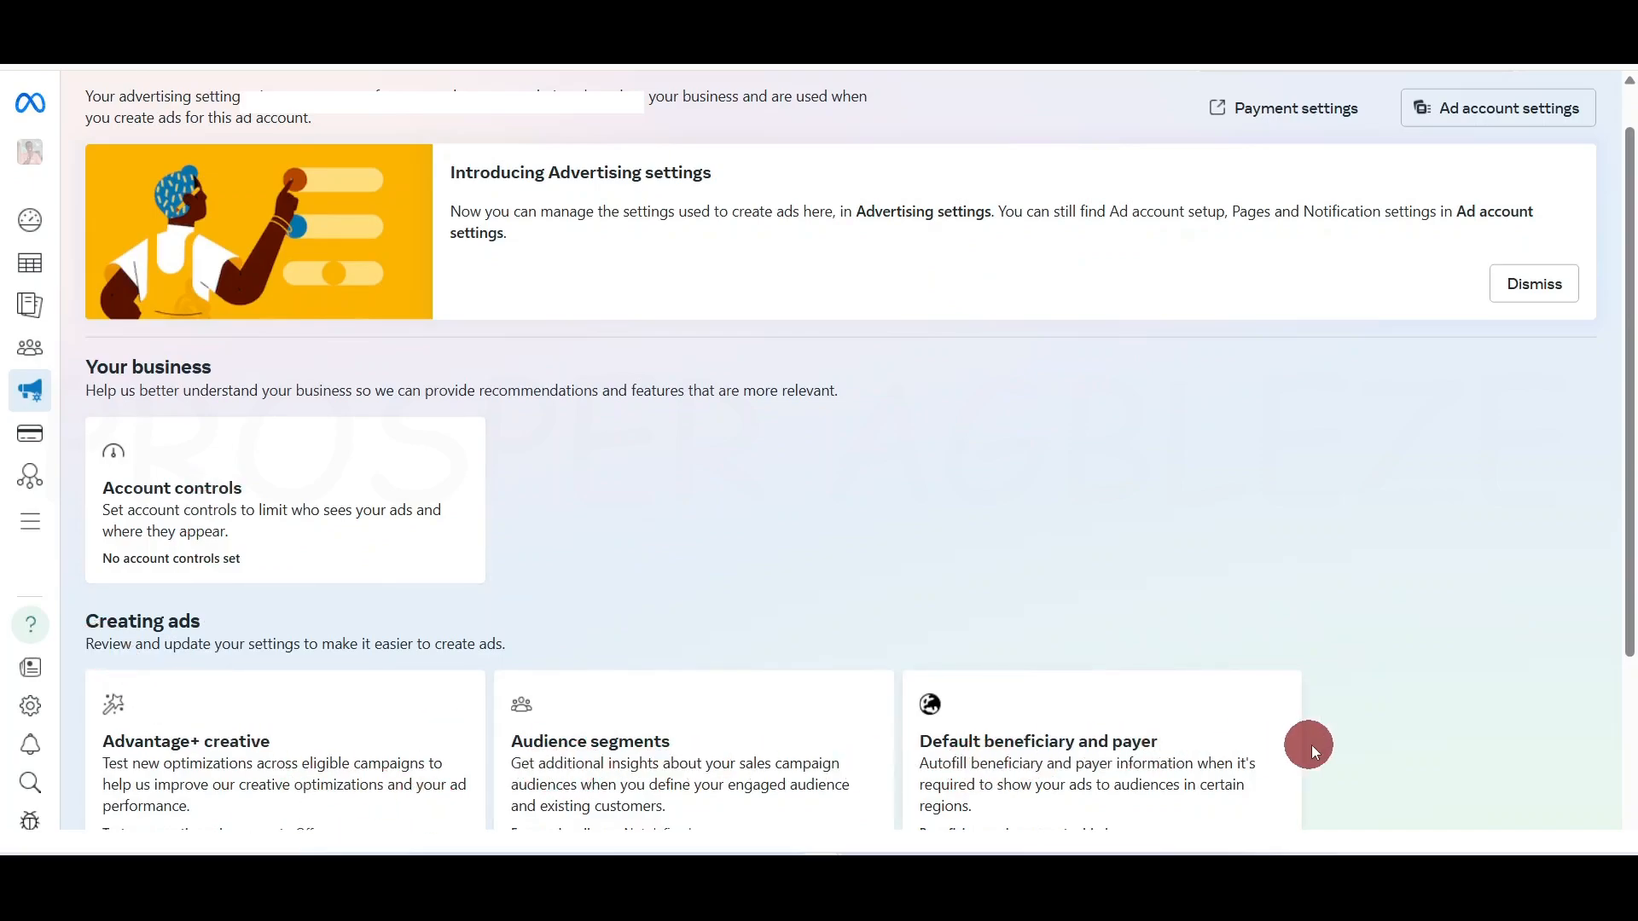
scroll(1203, 764, down, 3)
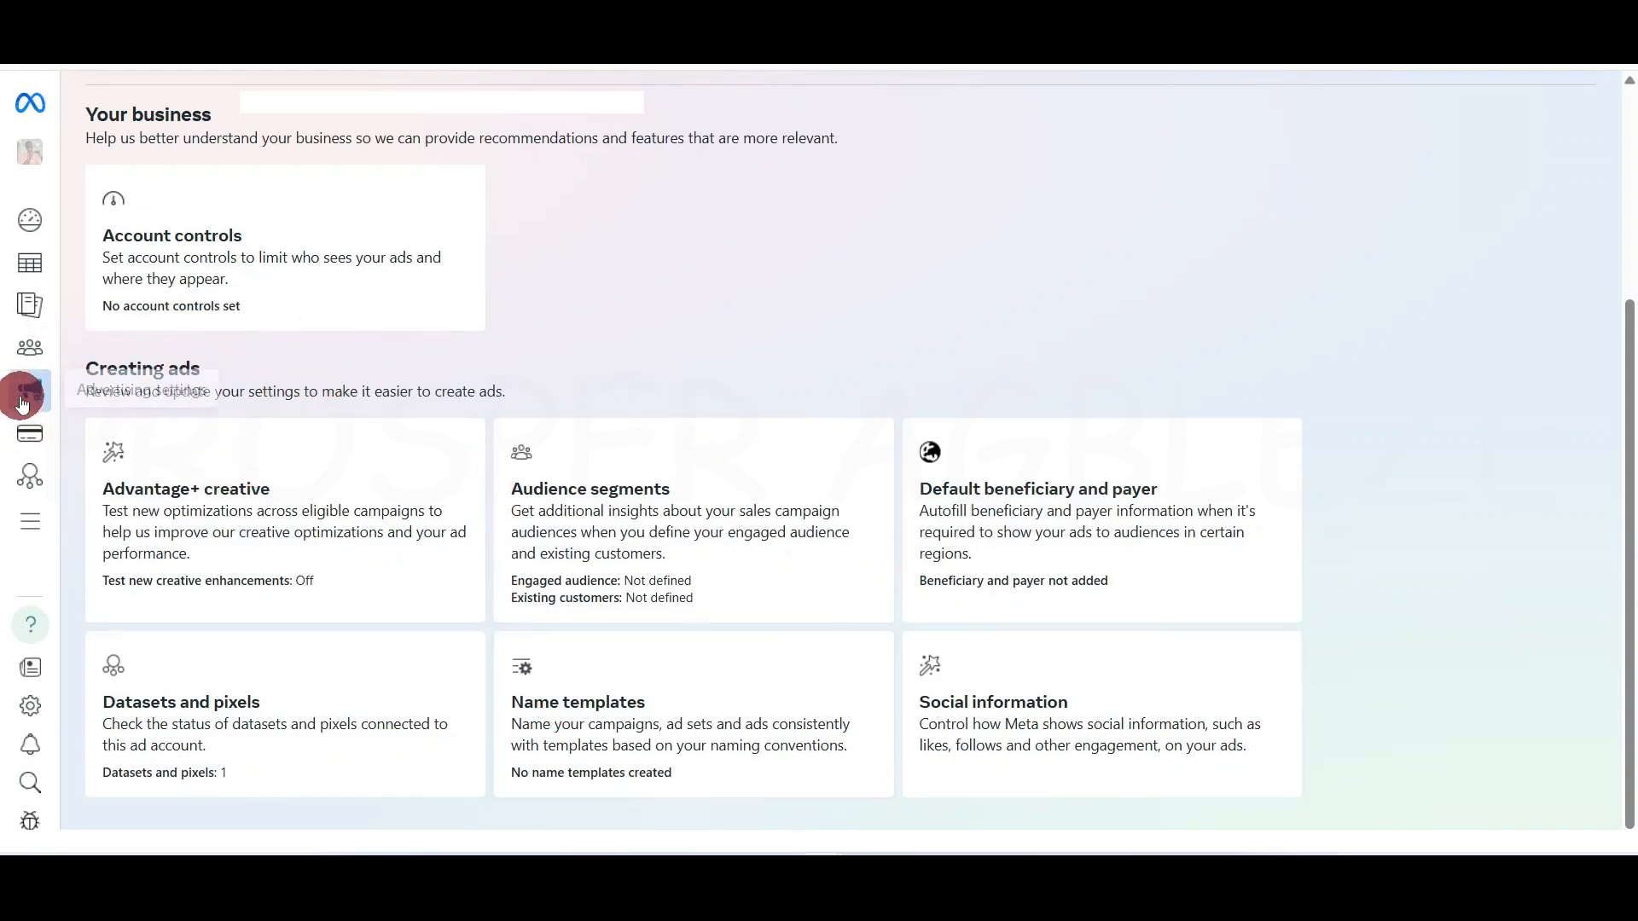
mouse_move(23, 402)
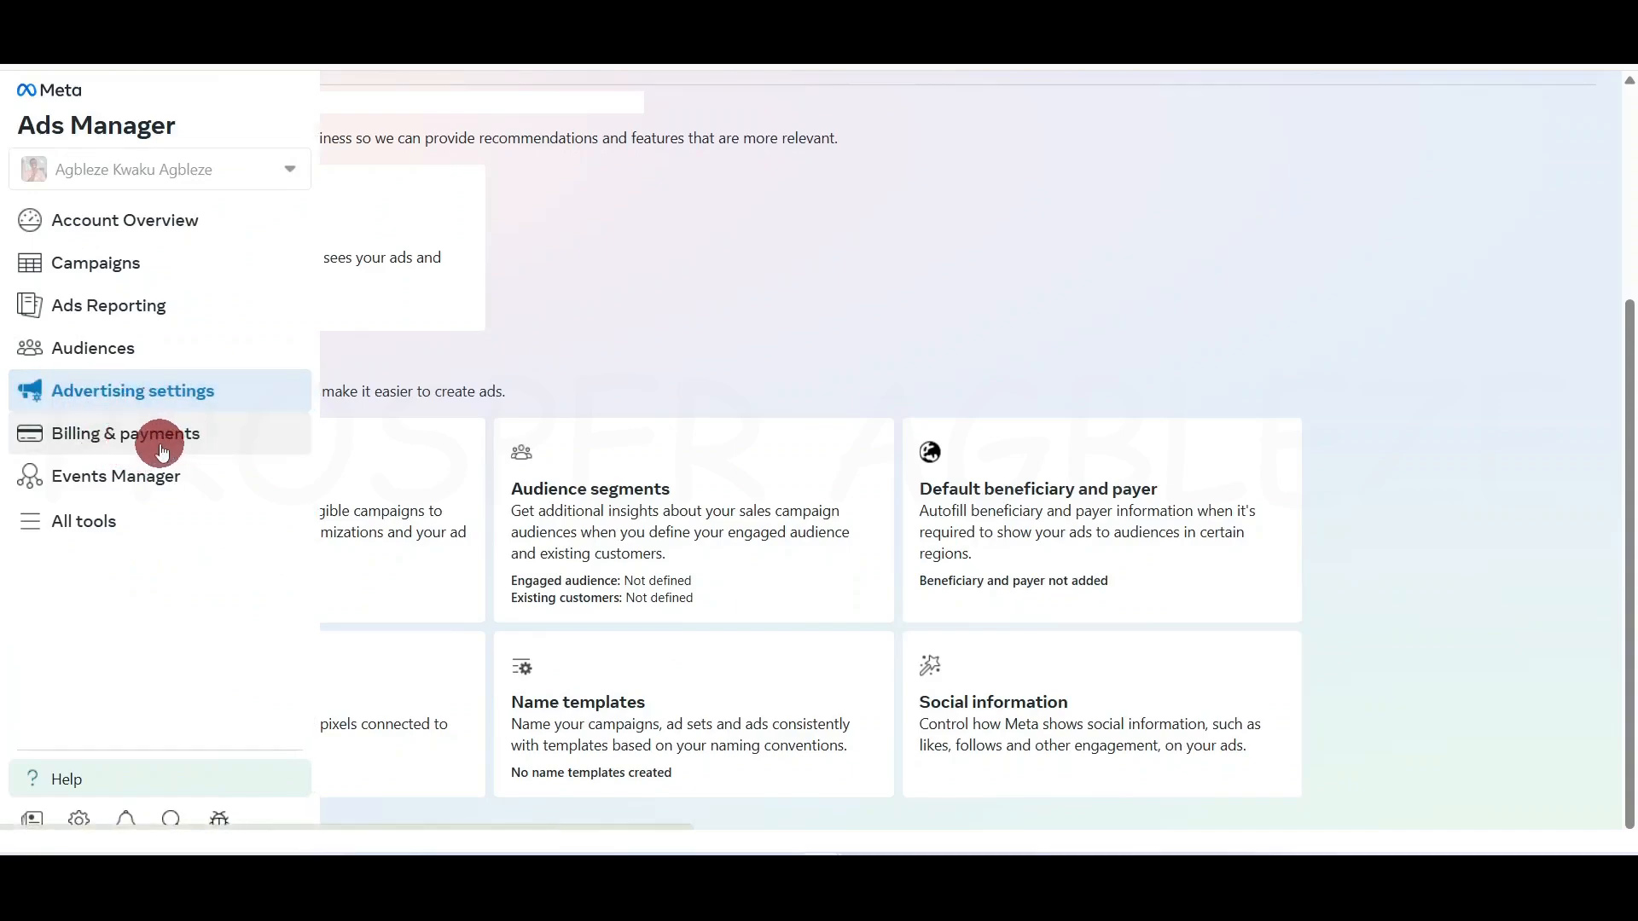
Open Billing & payments, check the ₦1,000.01 prepaid balance and start Add funds
click(100, 444)
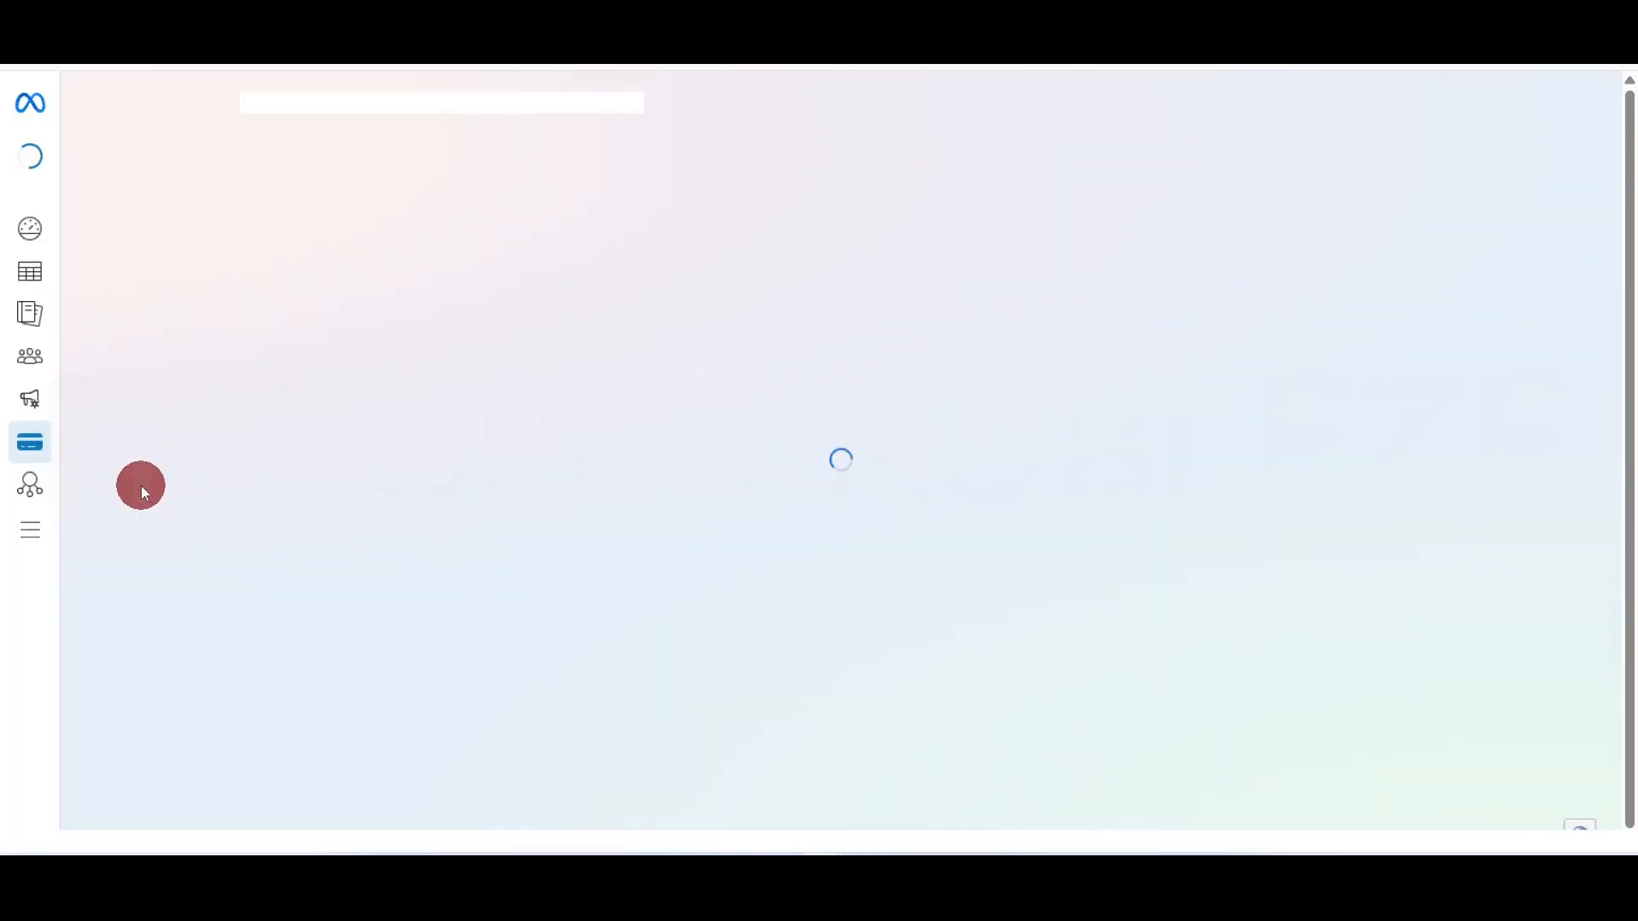
mouse_move(22, 441)
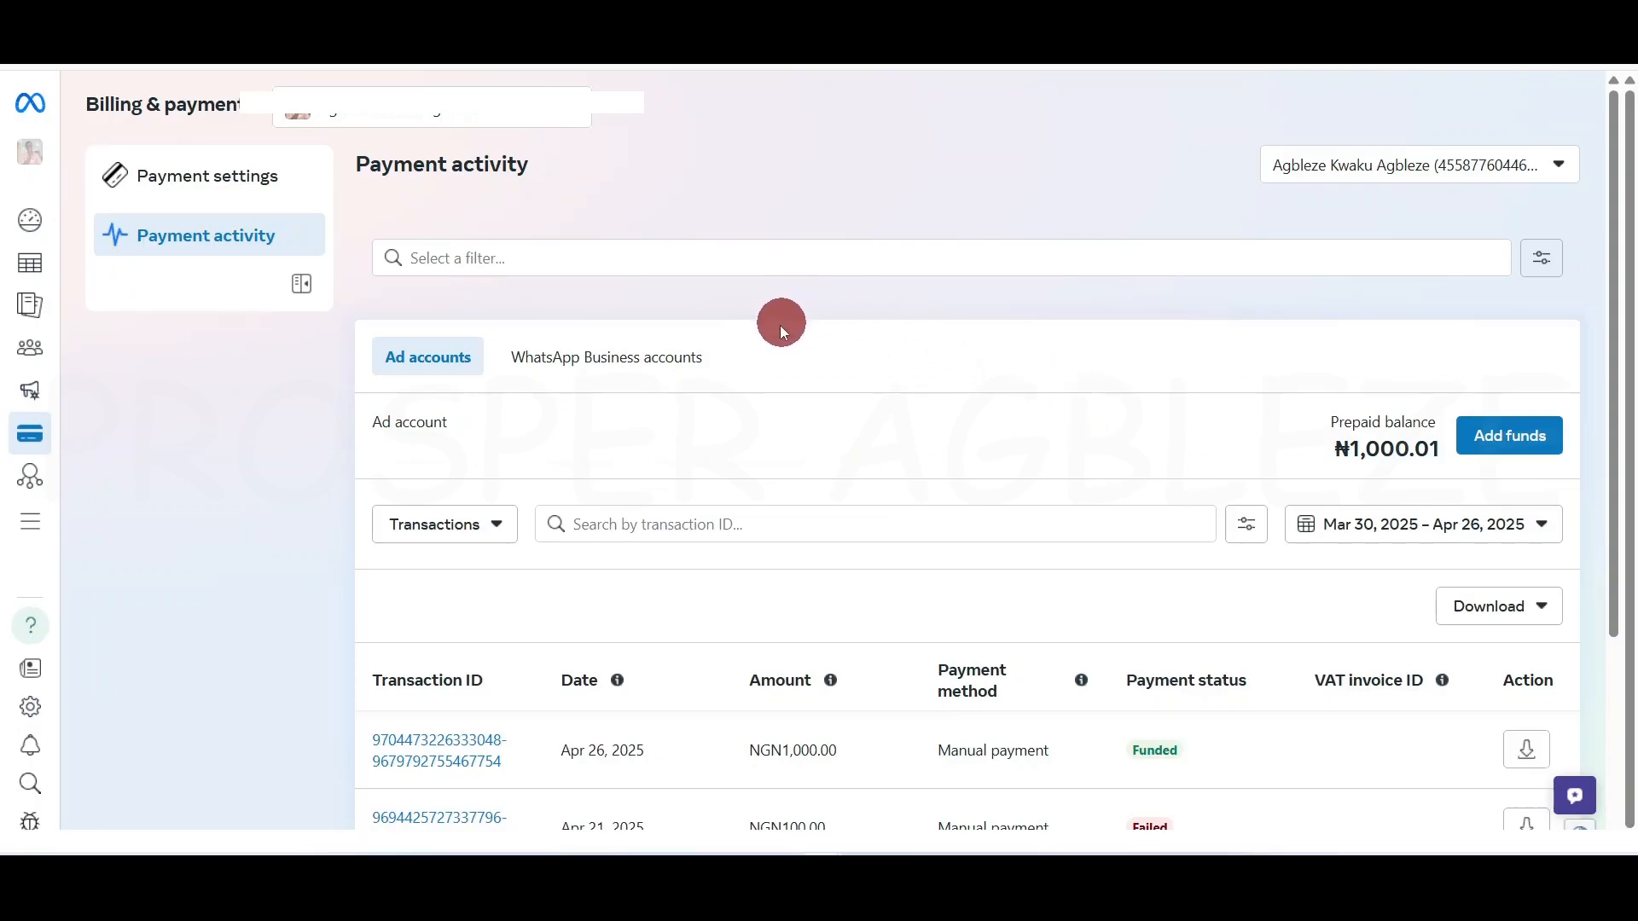
drag(1334, 449, 1427, 450)
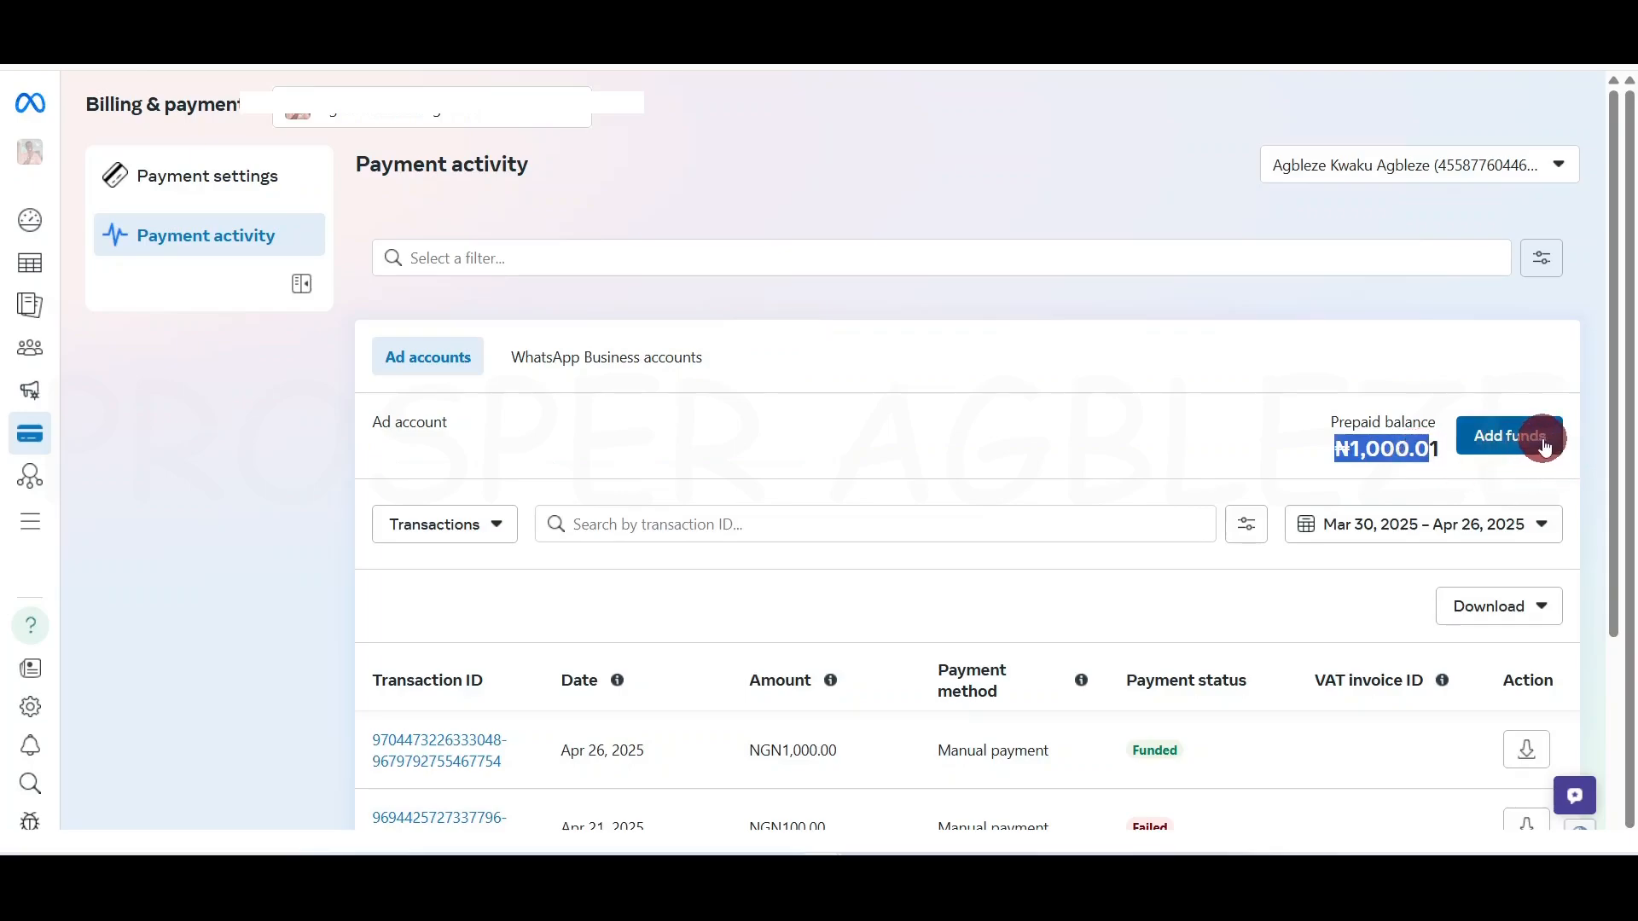
click(1158, 366)
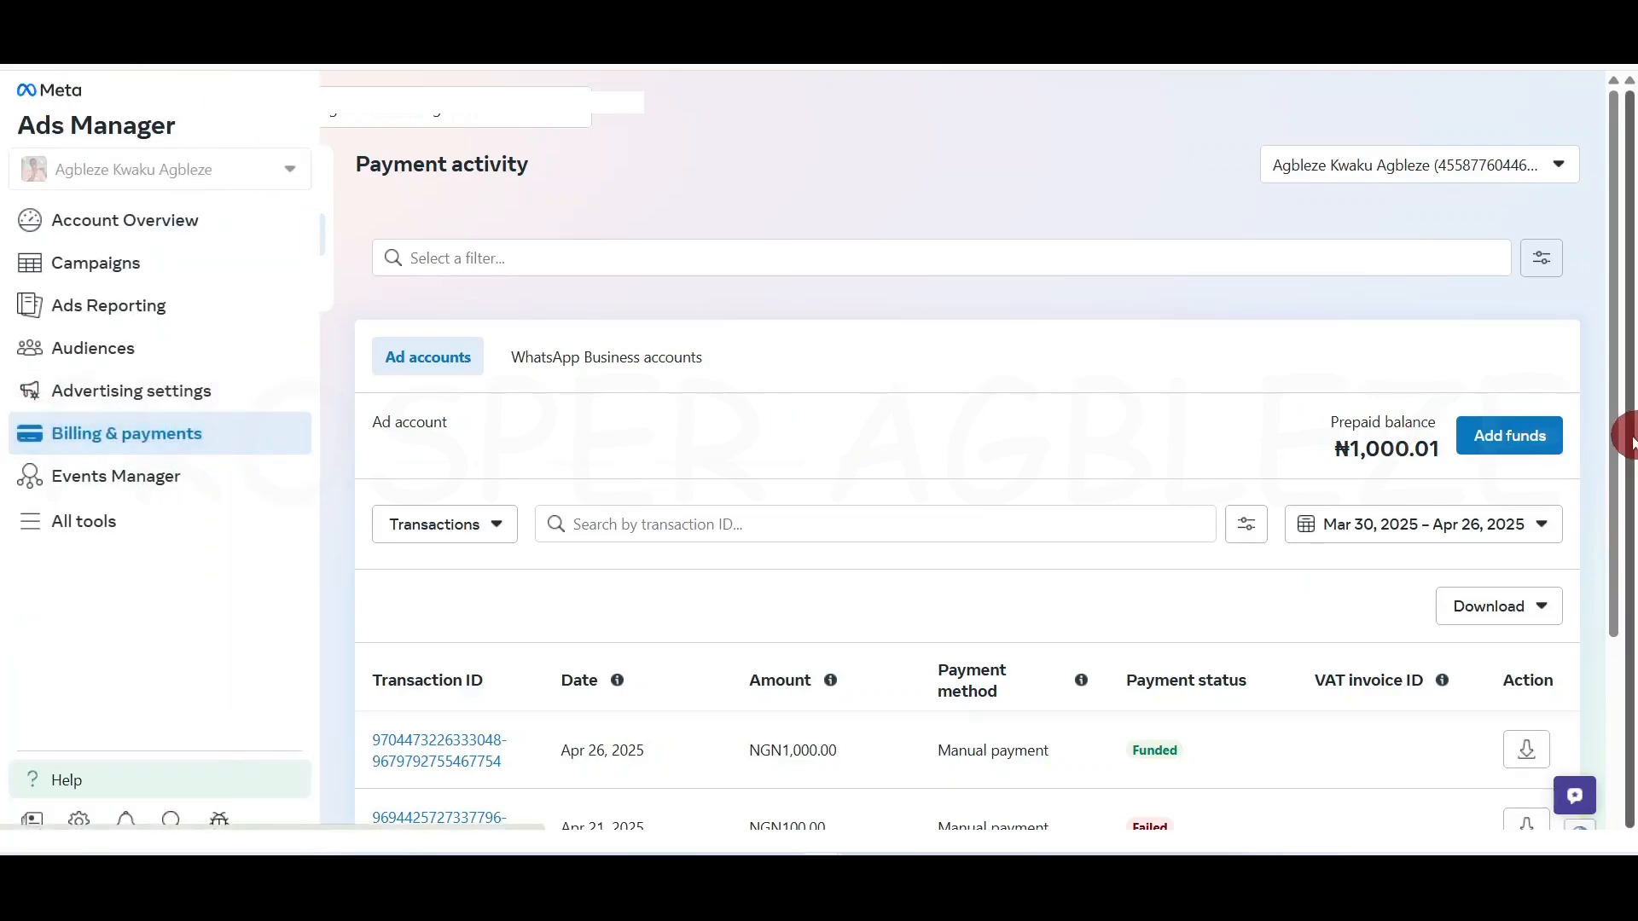
click(1496, 433)
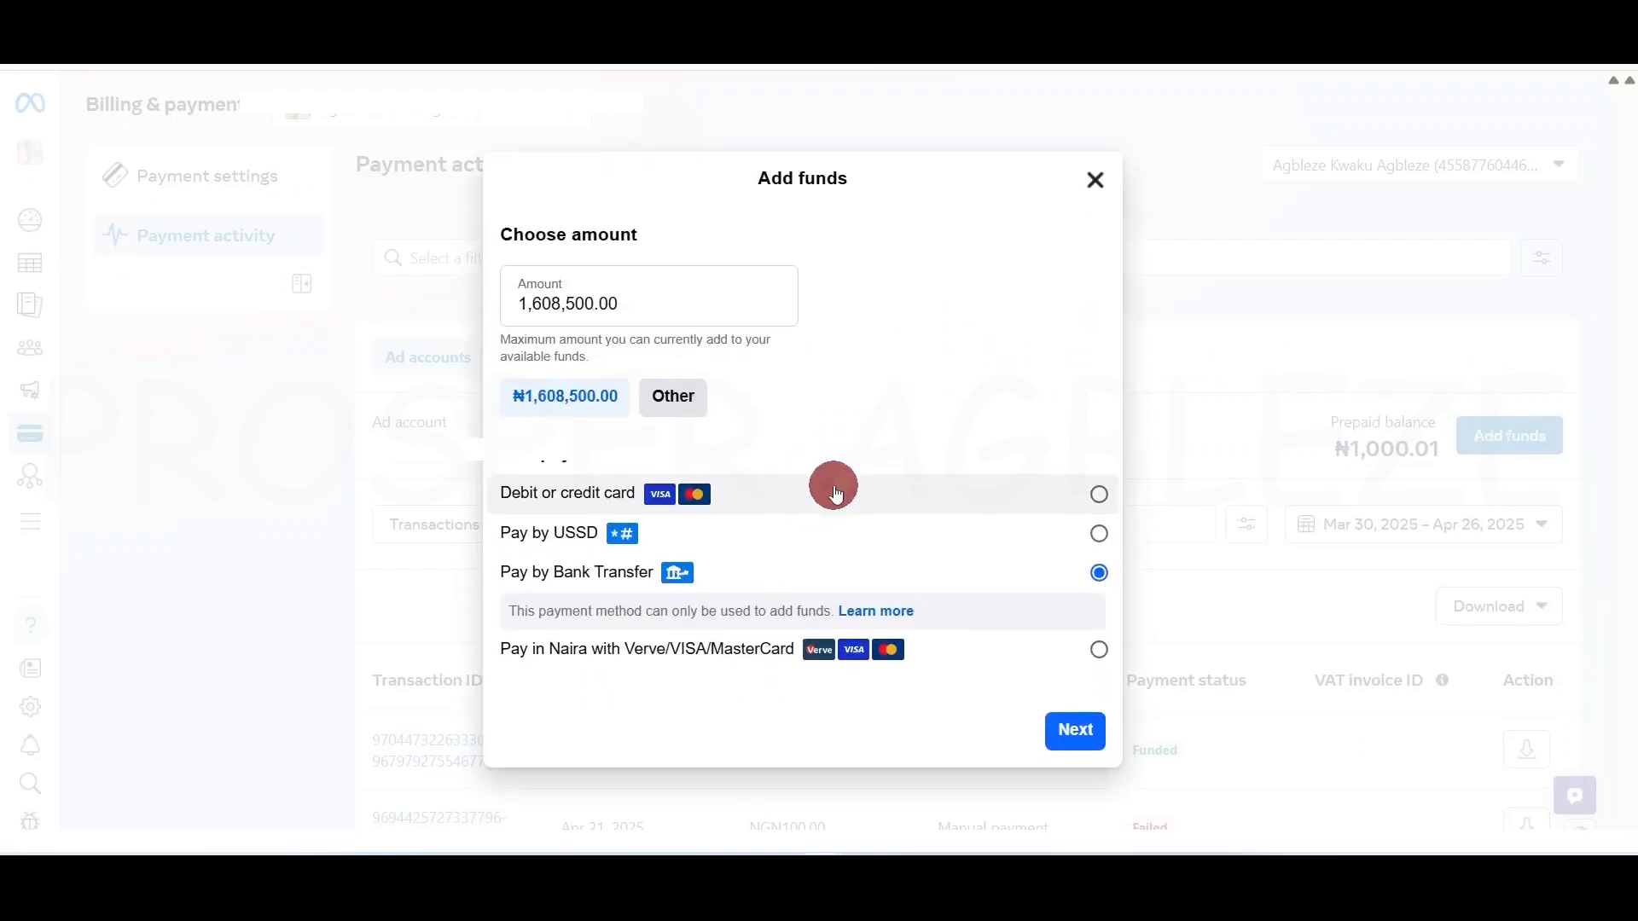
Set a custom 50,000 top-up paid by Bank Transfer and continue to the bank-transfer page
click(622, 294)
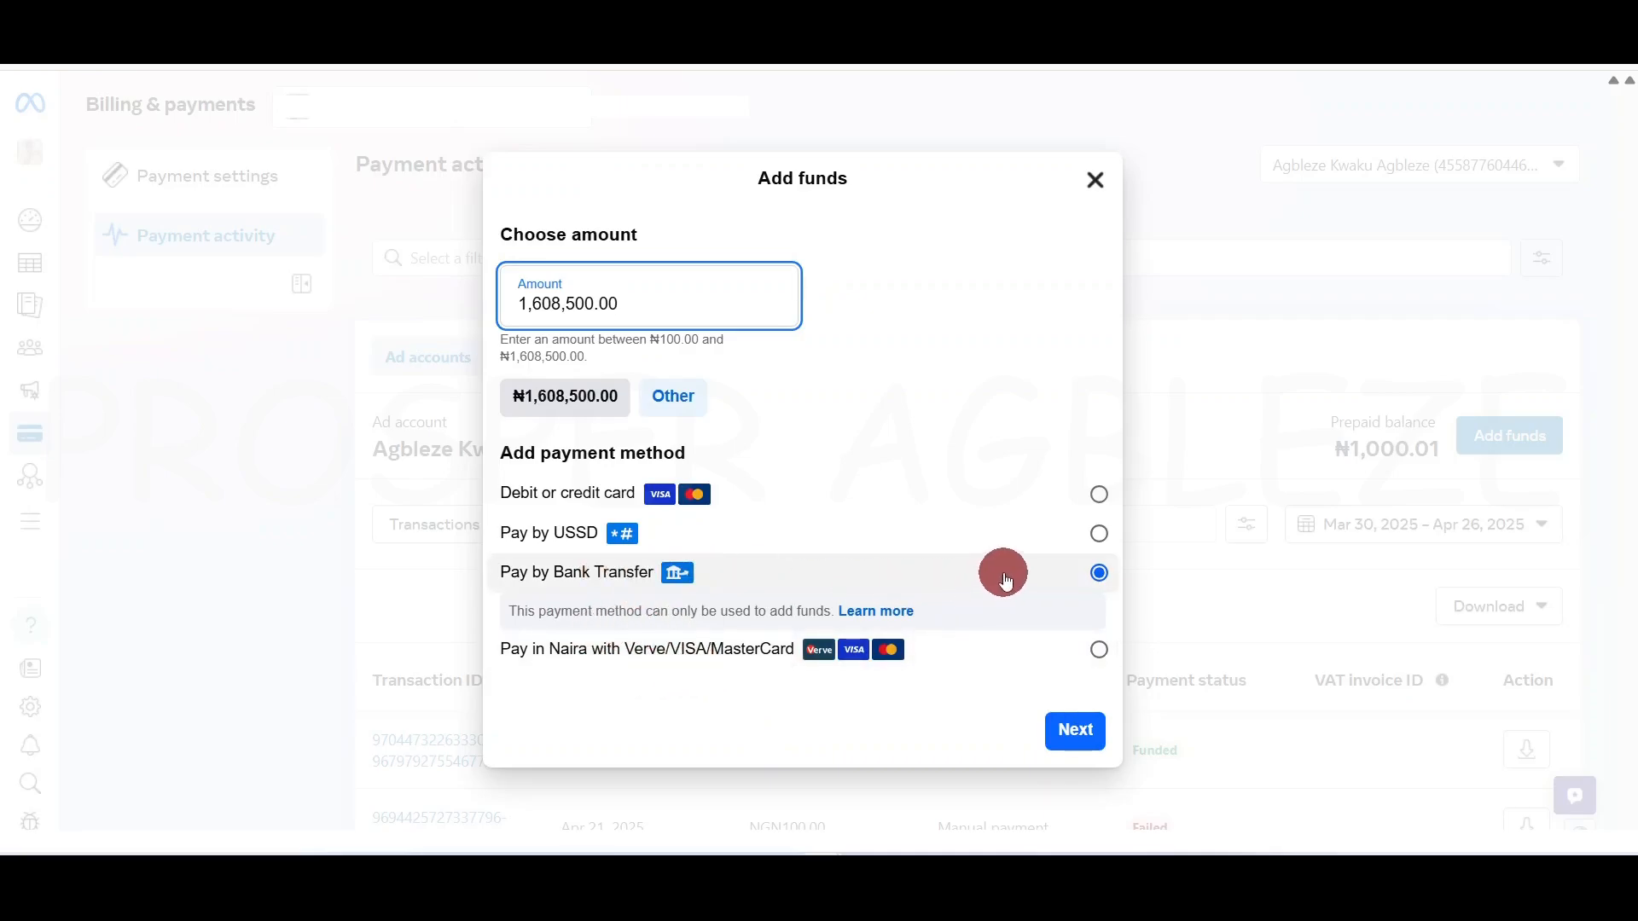
double_click(562, 302)
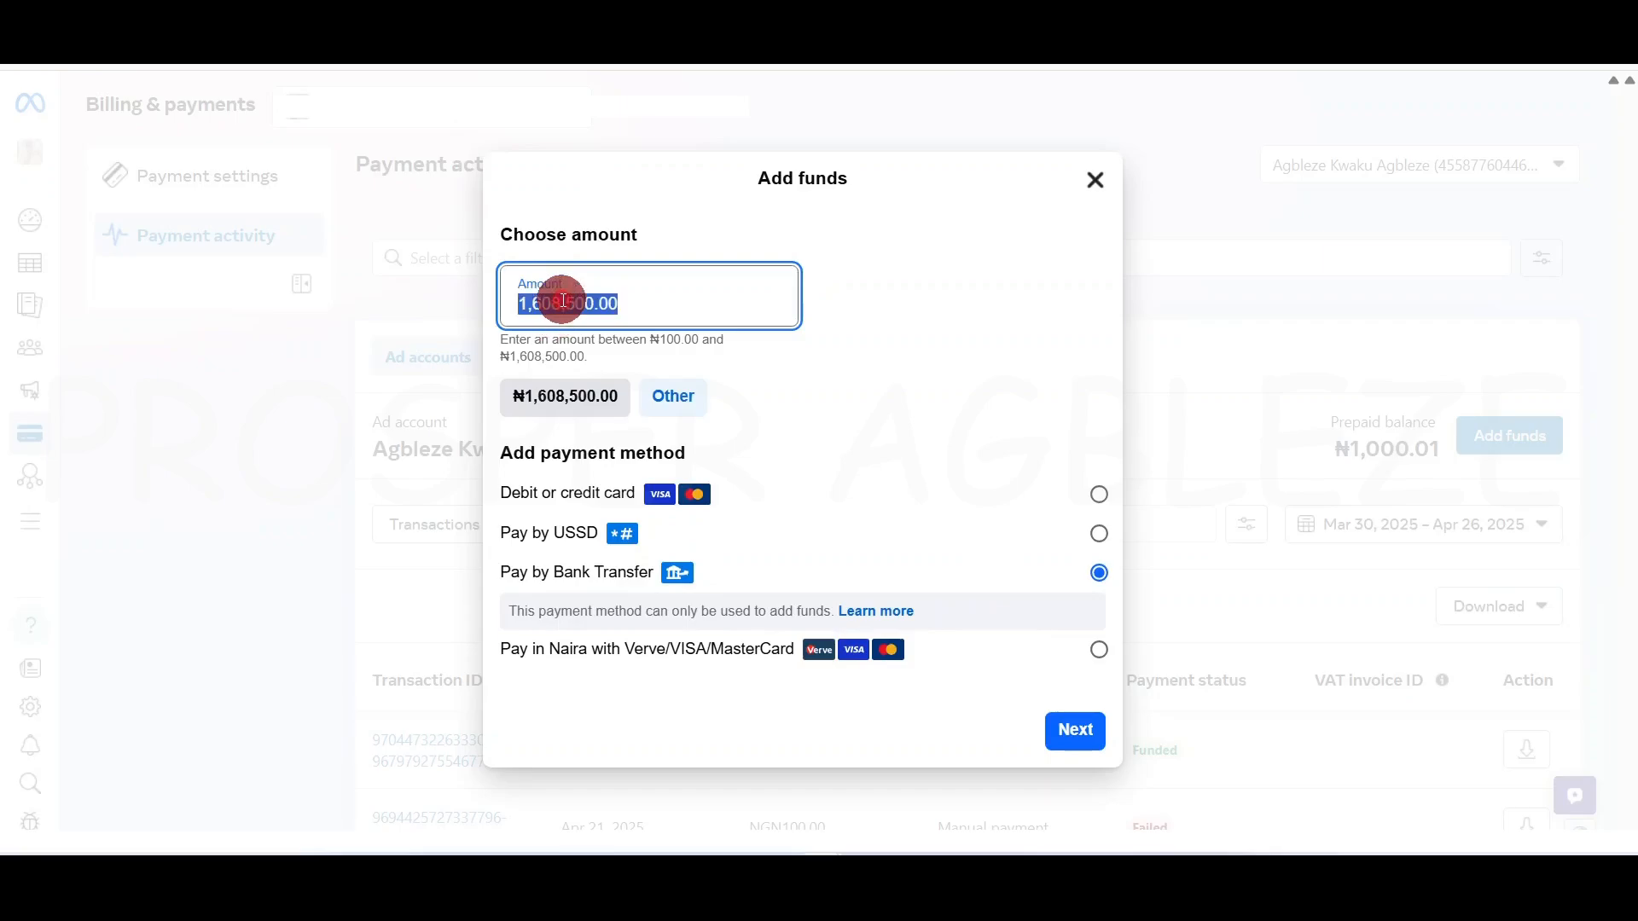
text(50000)
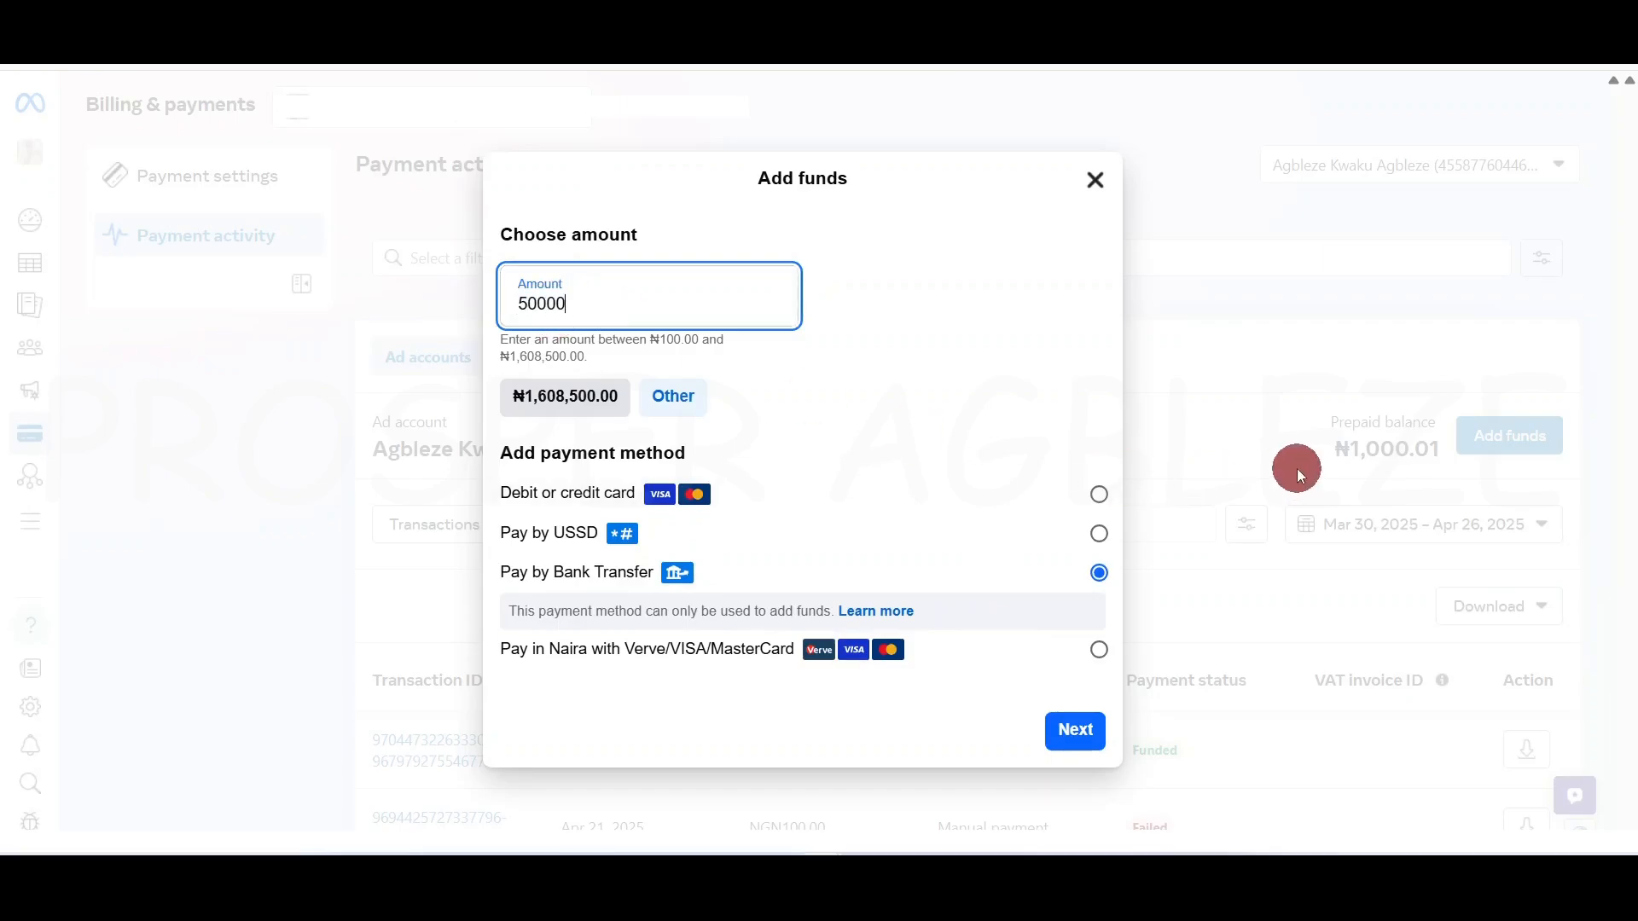
text(,000)
click(1008, 266)
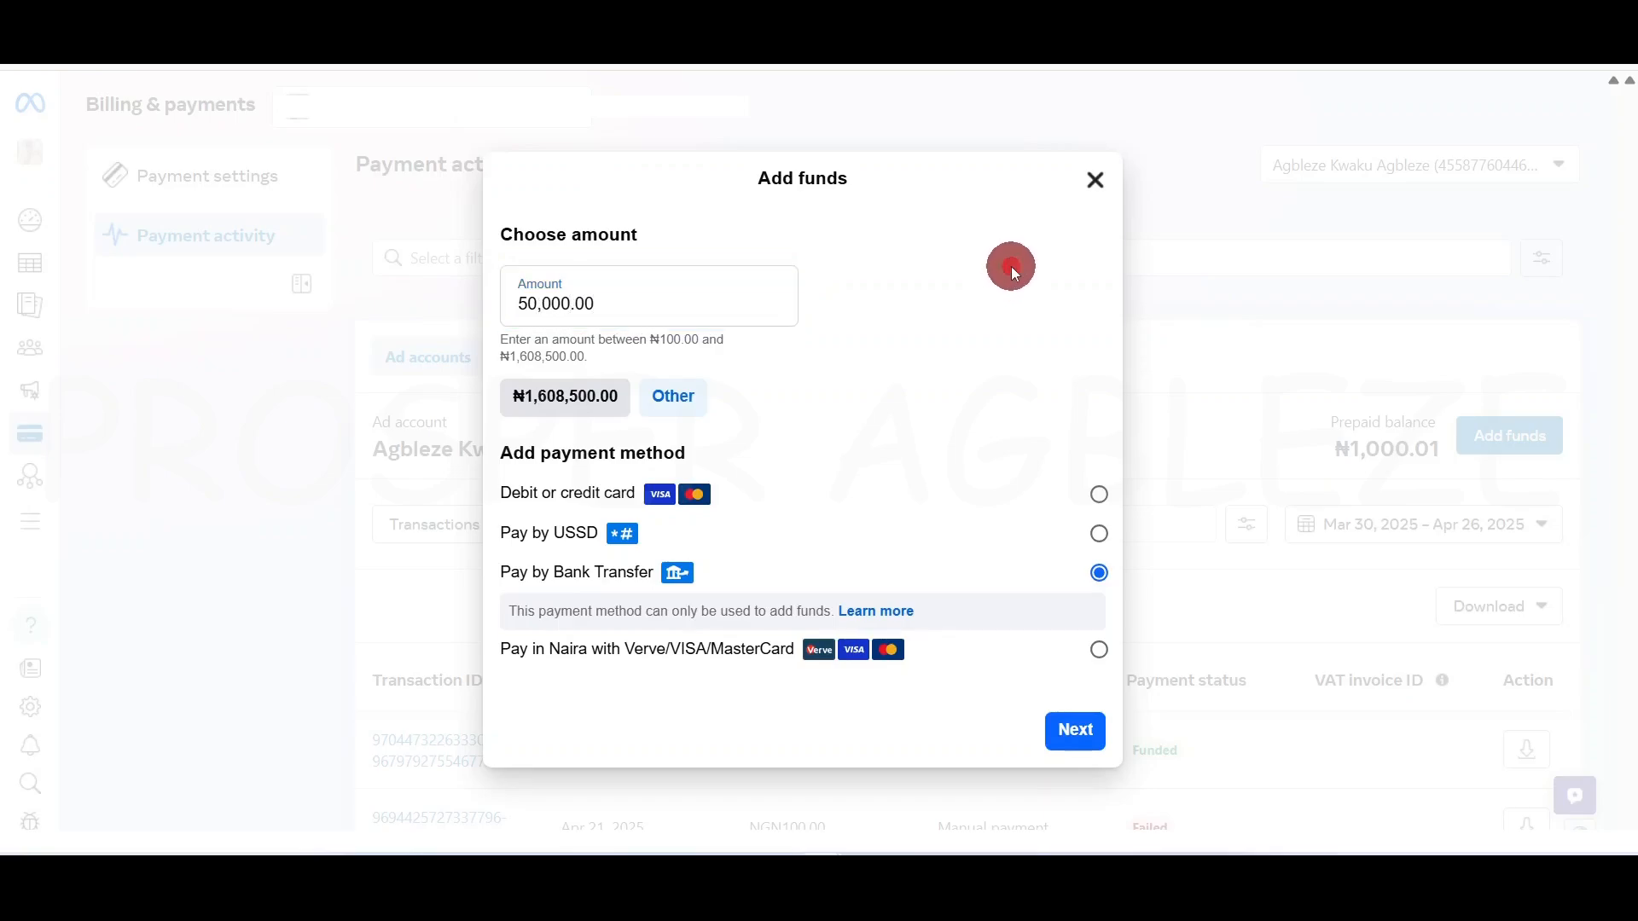
click(627, 571)
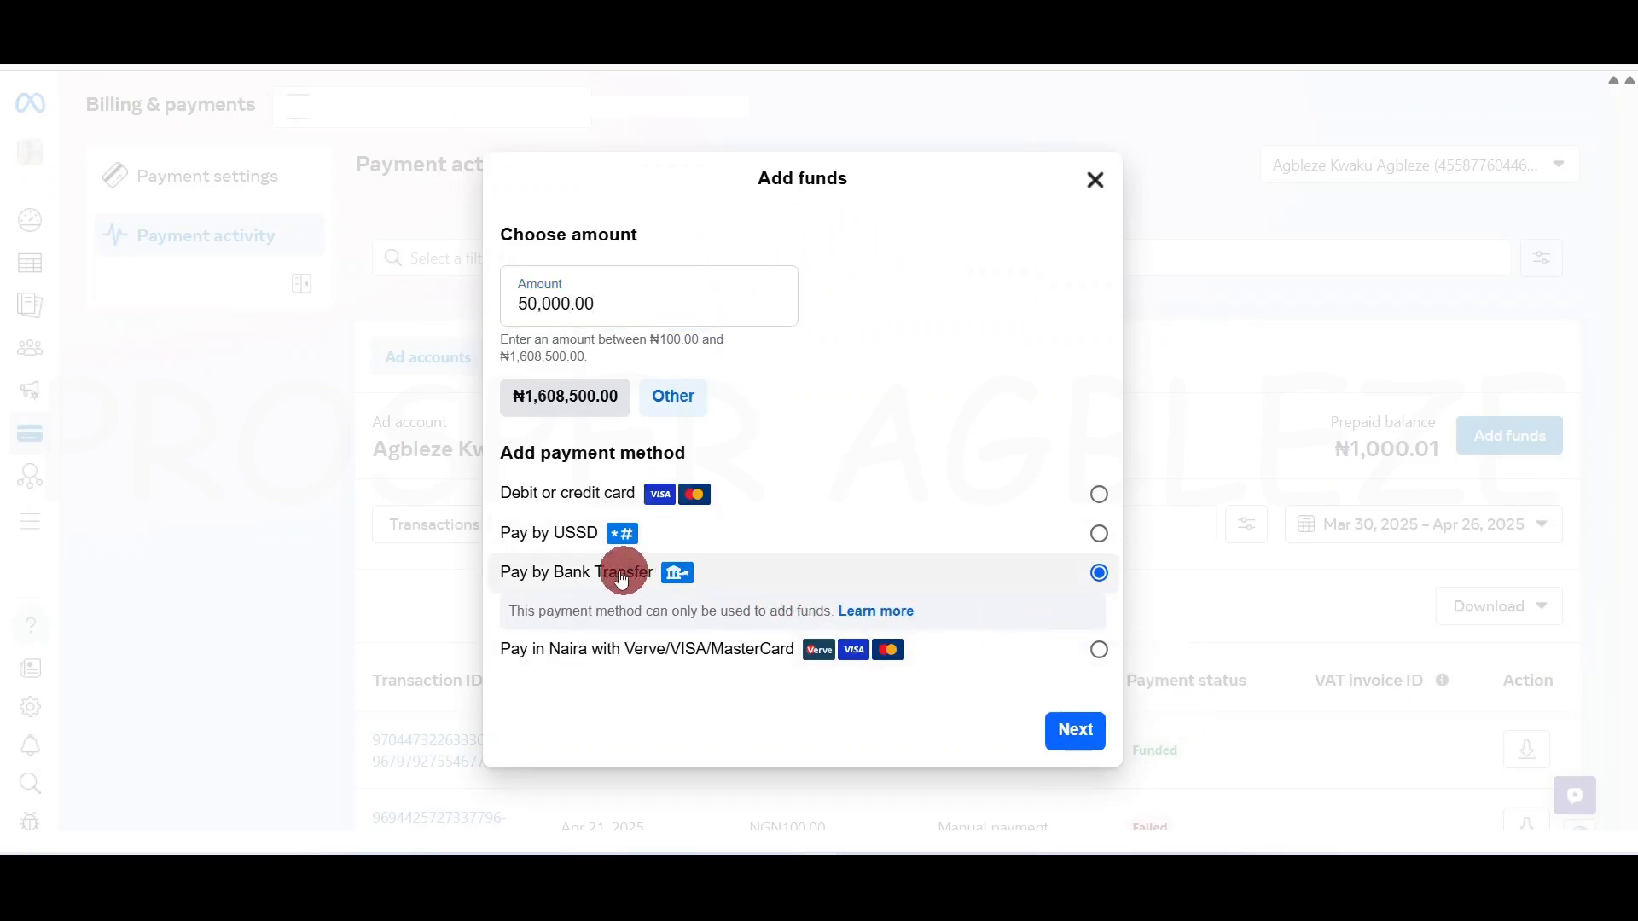
click(1080, 732)
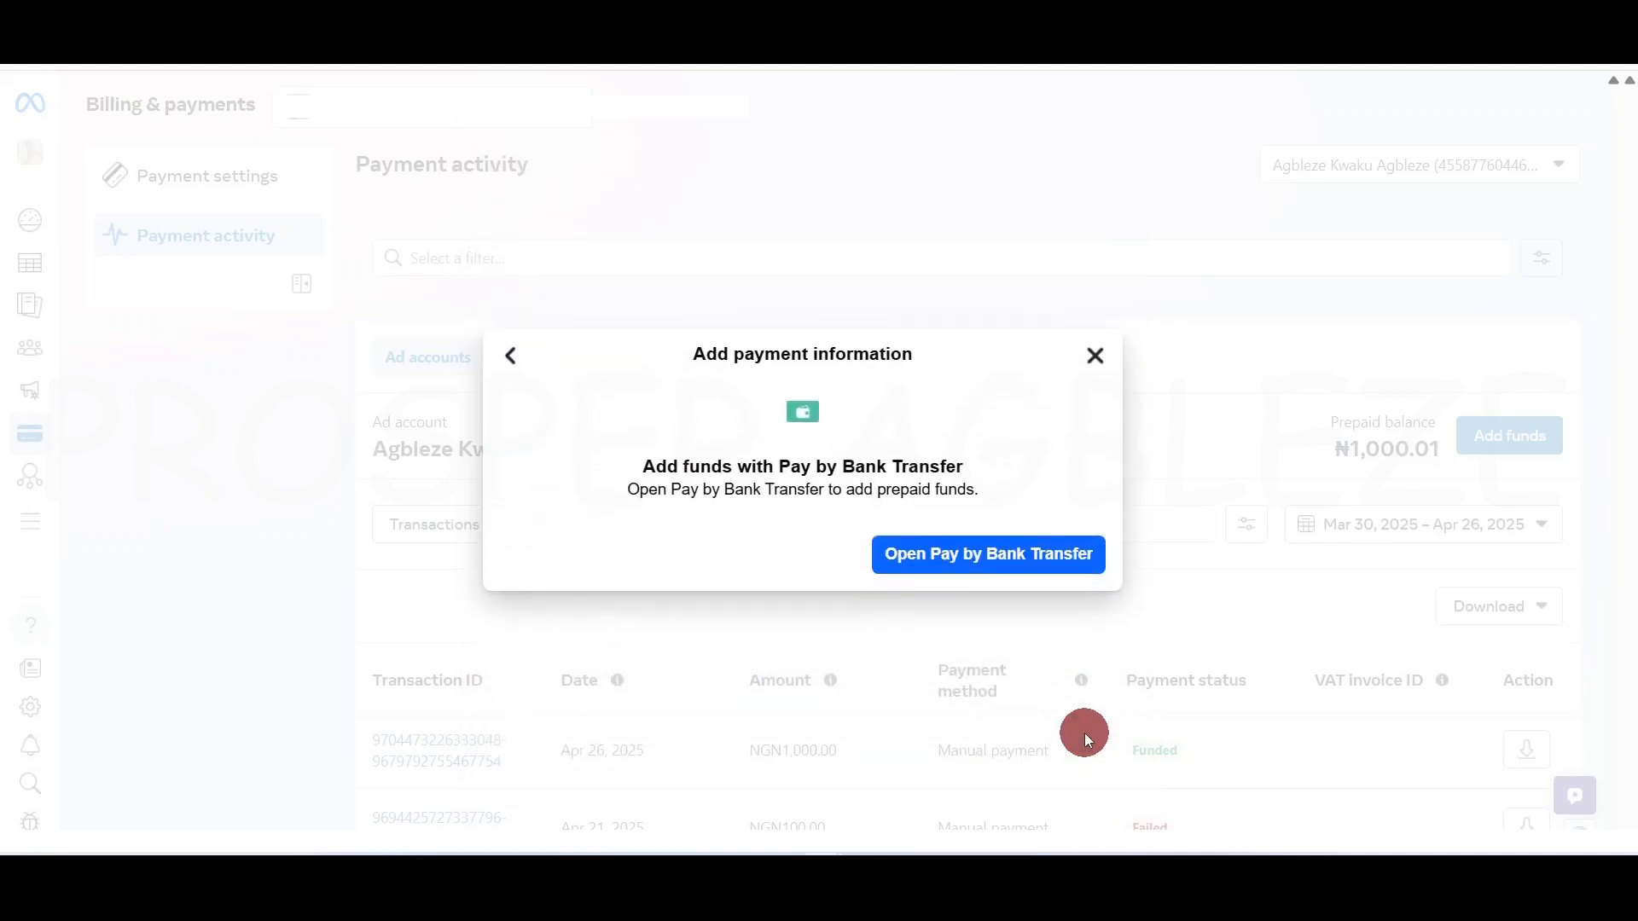
click(983, 555)
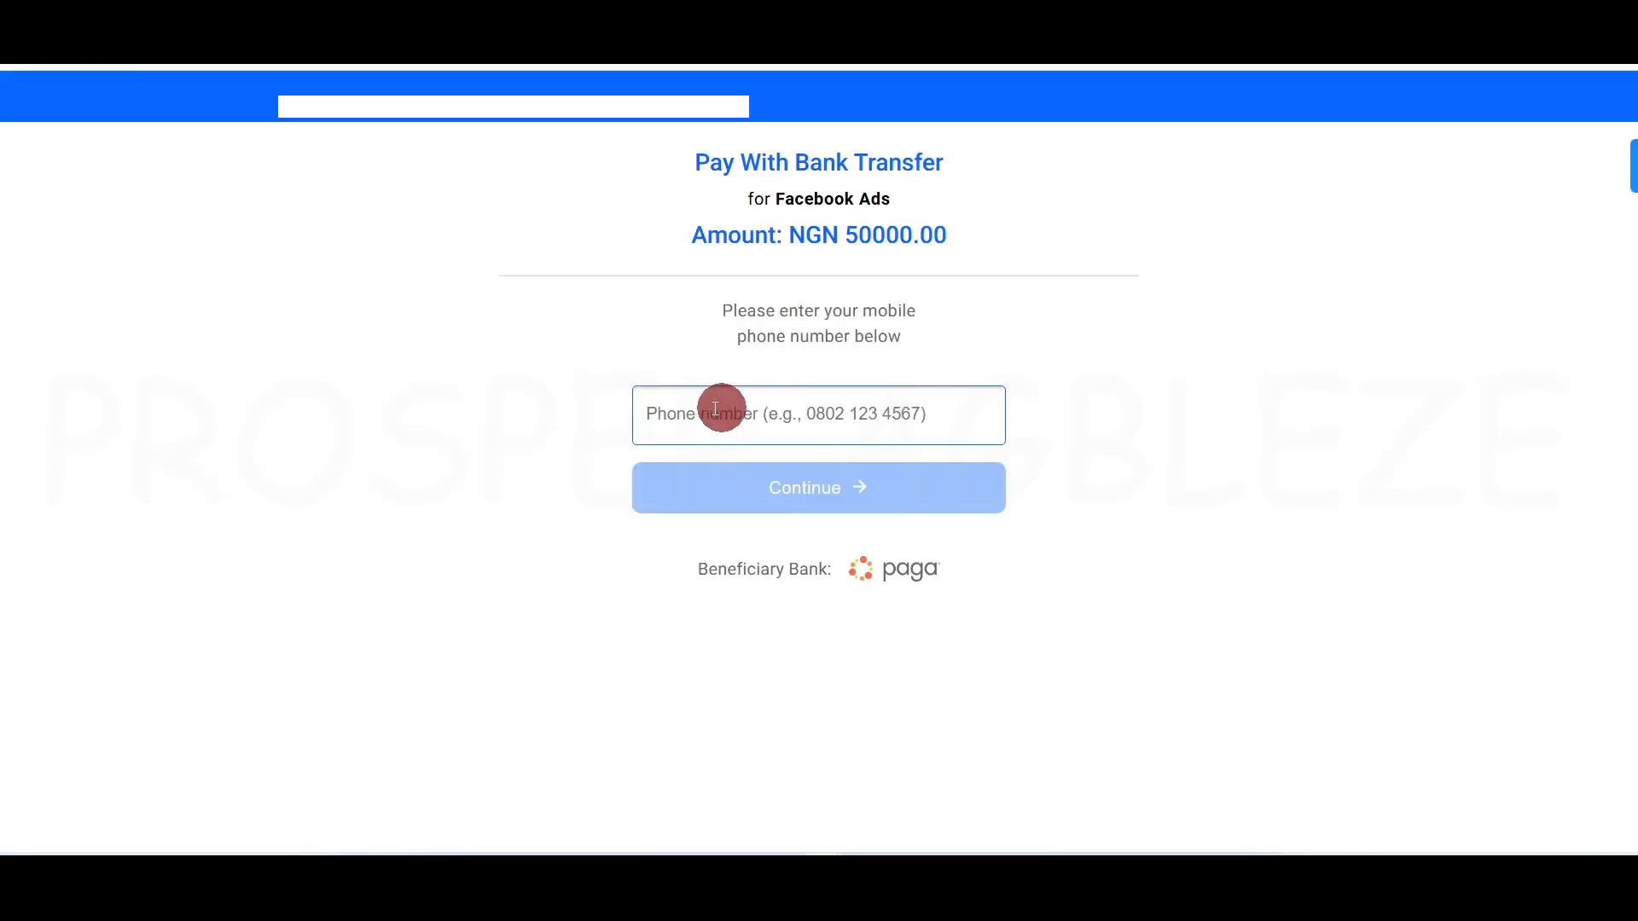
Submit the mobile phone number for the NGN 50000.00 Paga payment, then close the prompt
click(772, 414)
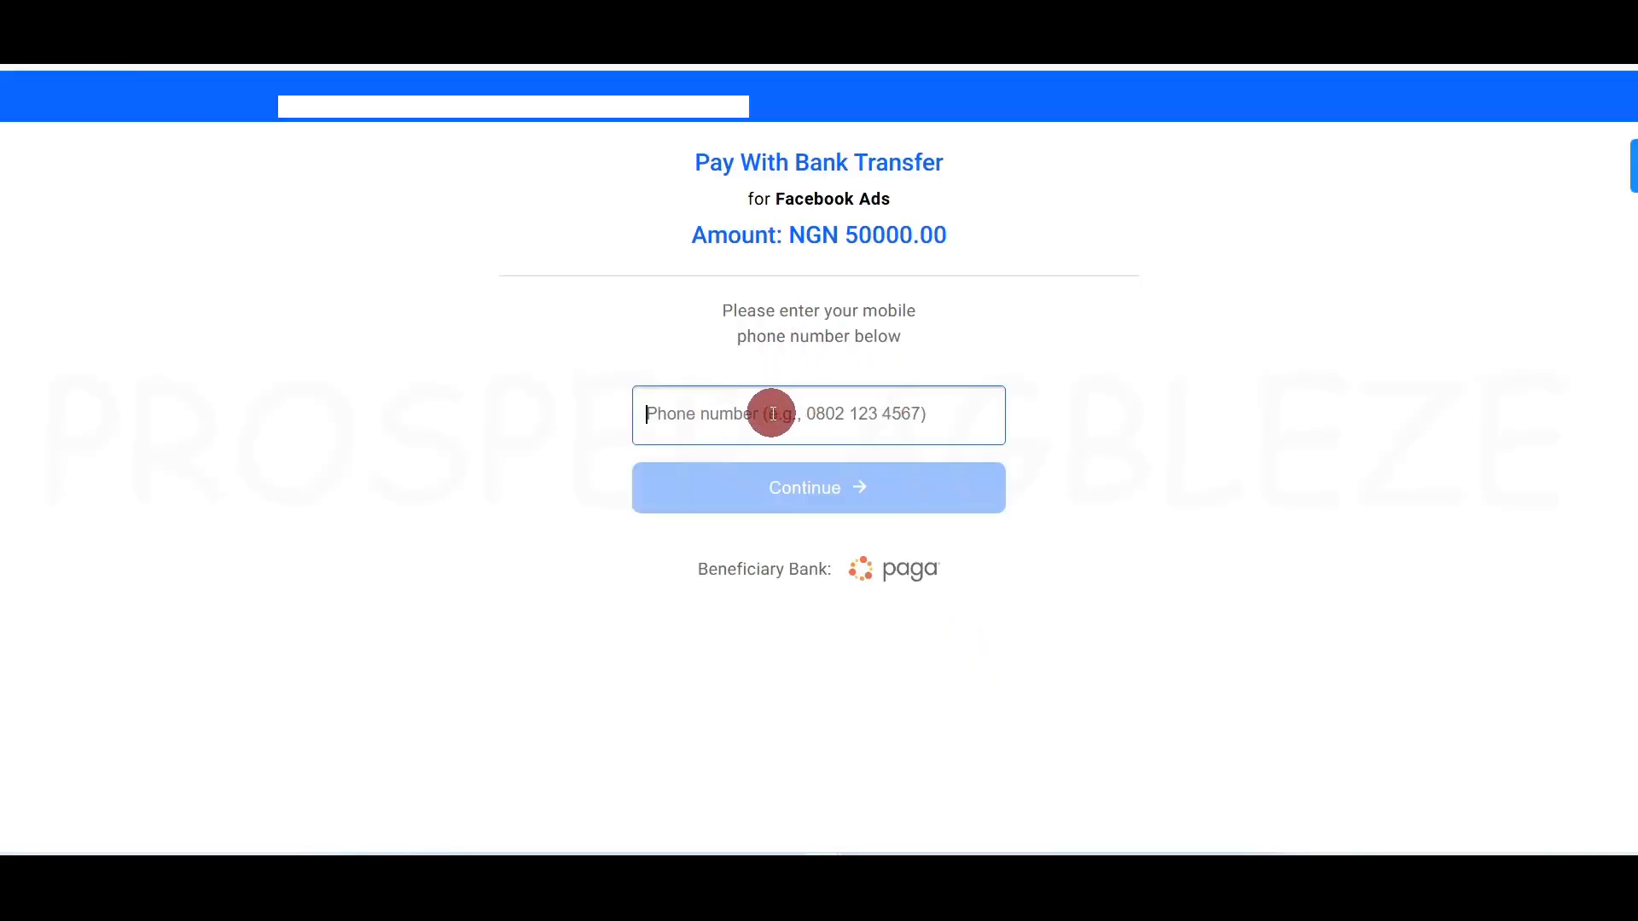
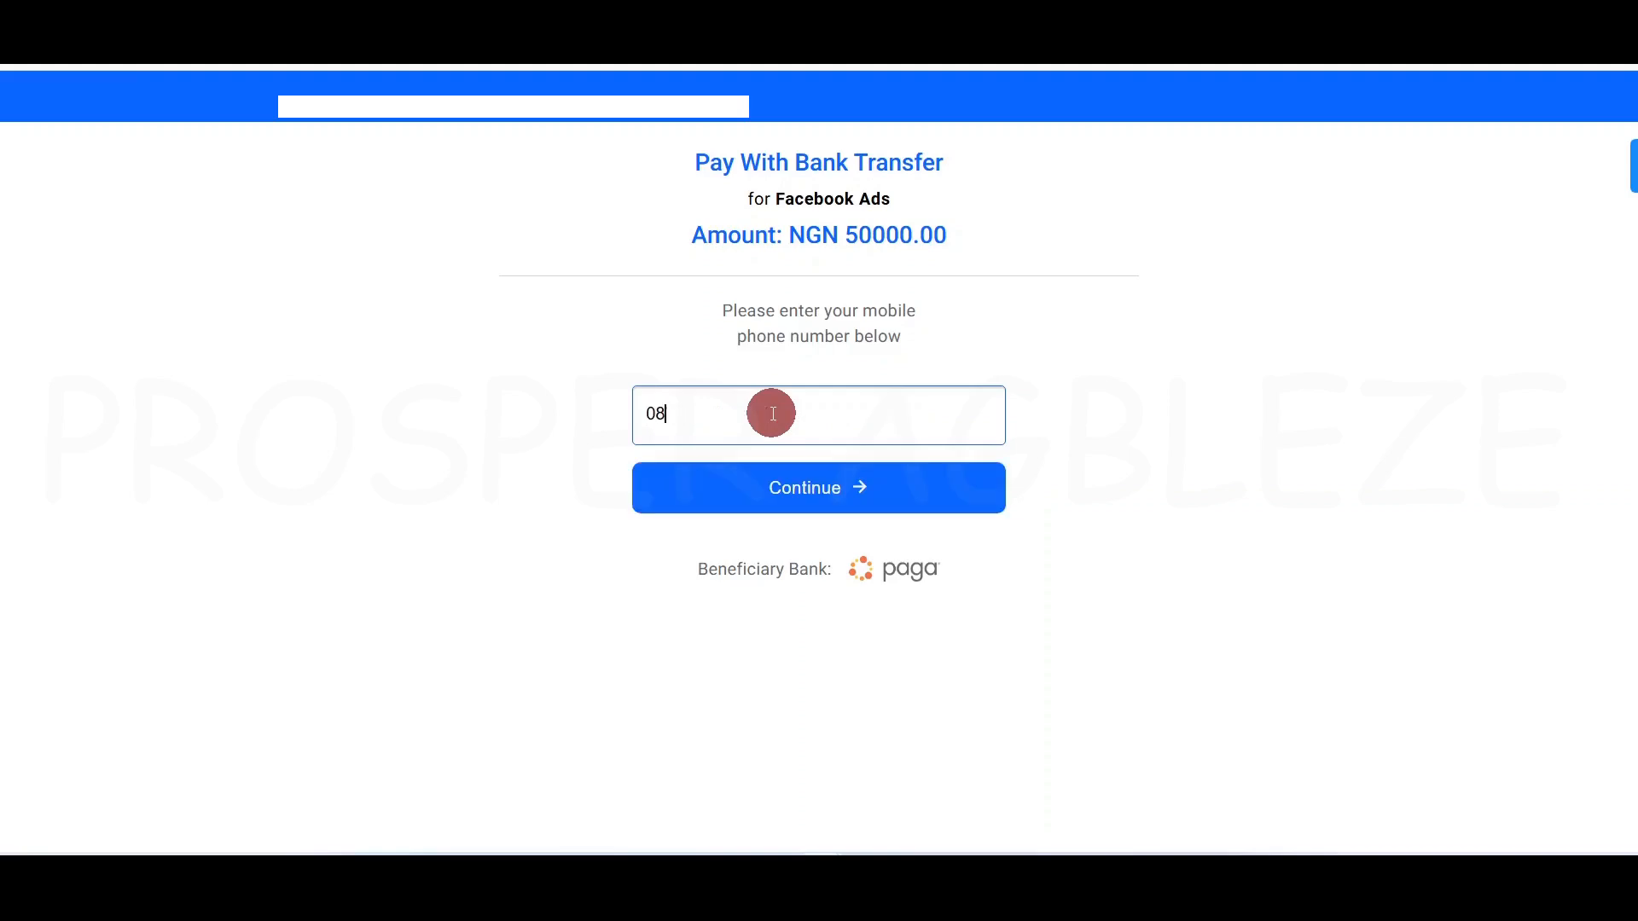
click(846, 497)
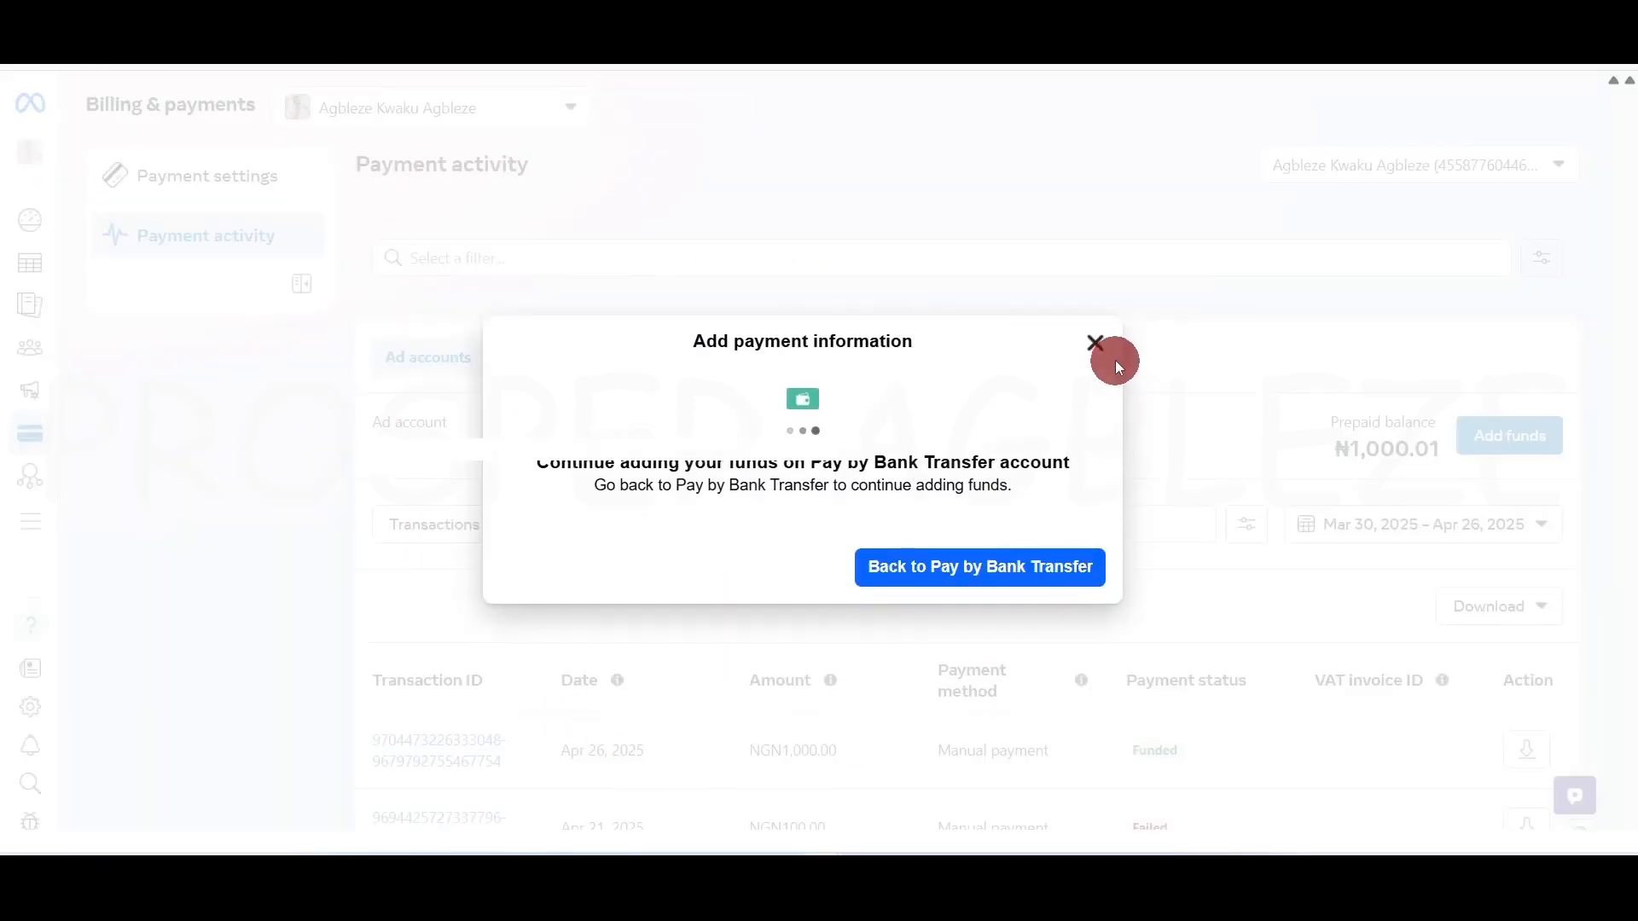
click(1095, 341)
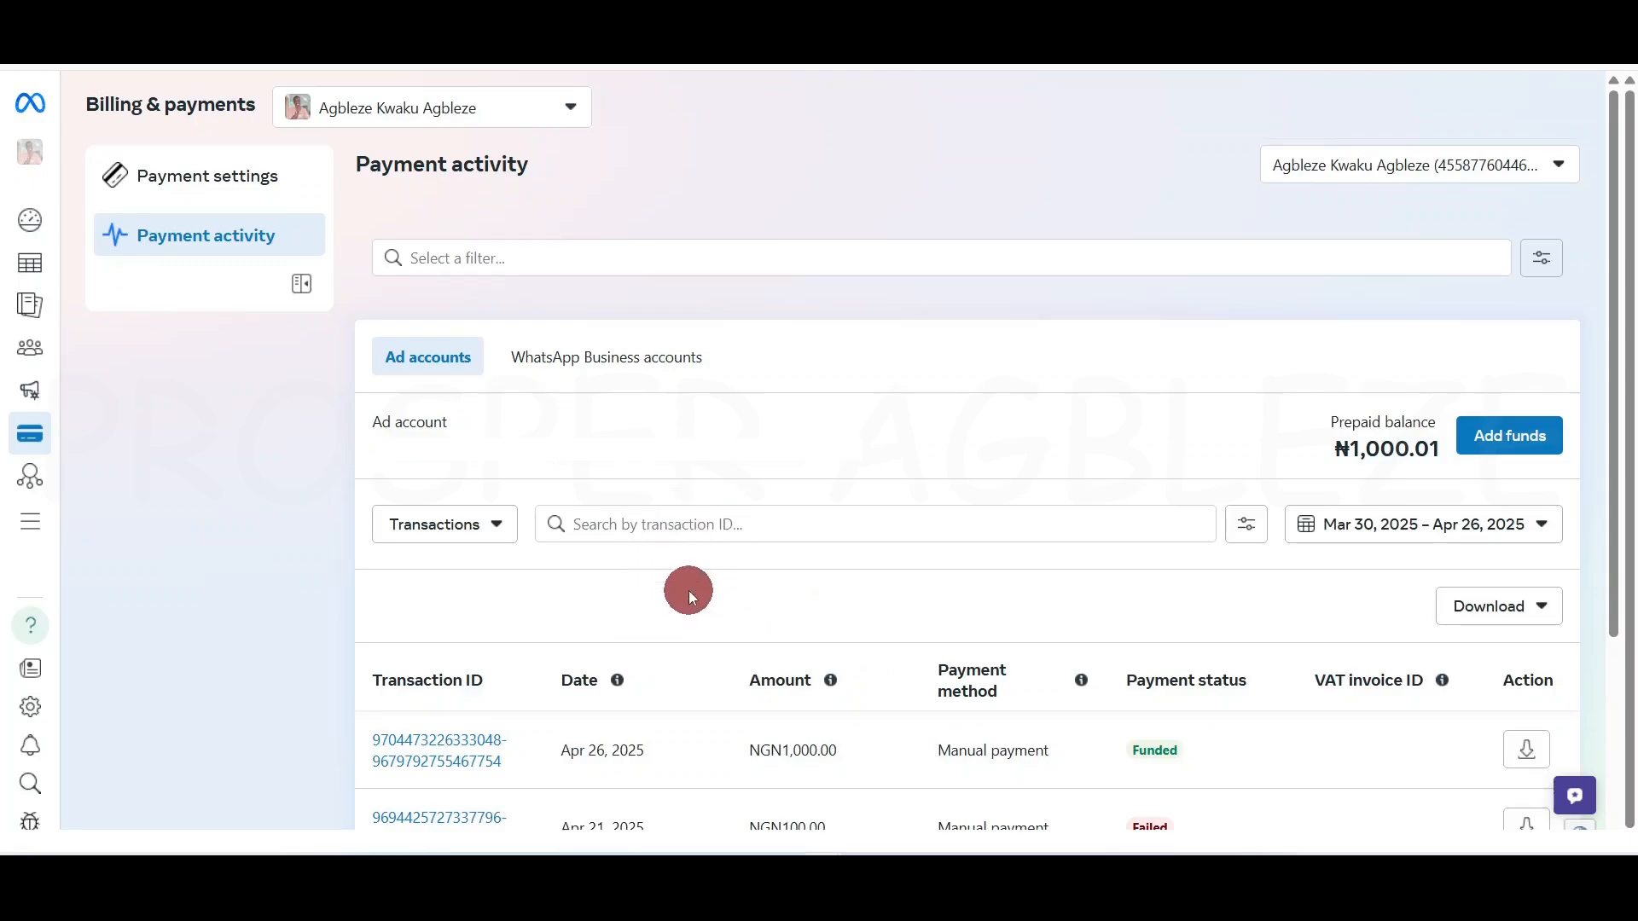
Open Payment settings and scroll down to Business info showing Nigerian Naira currency
click(225, 189)
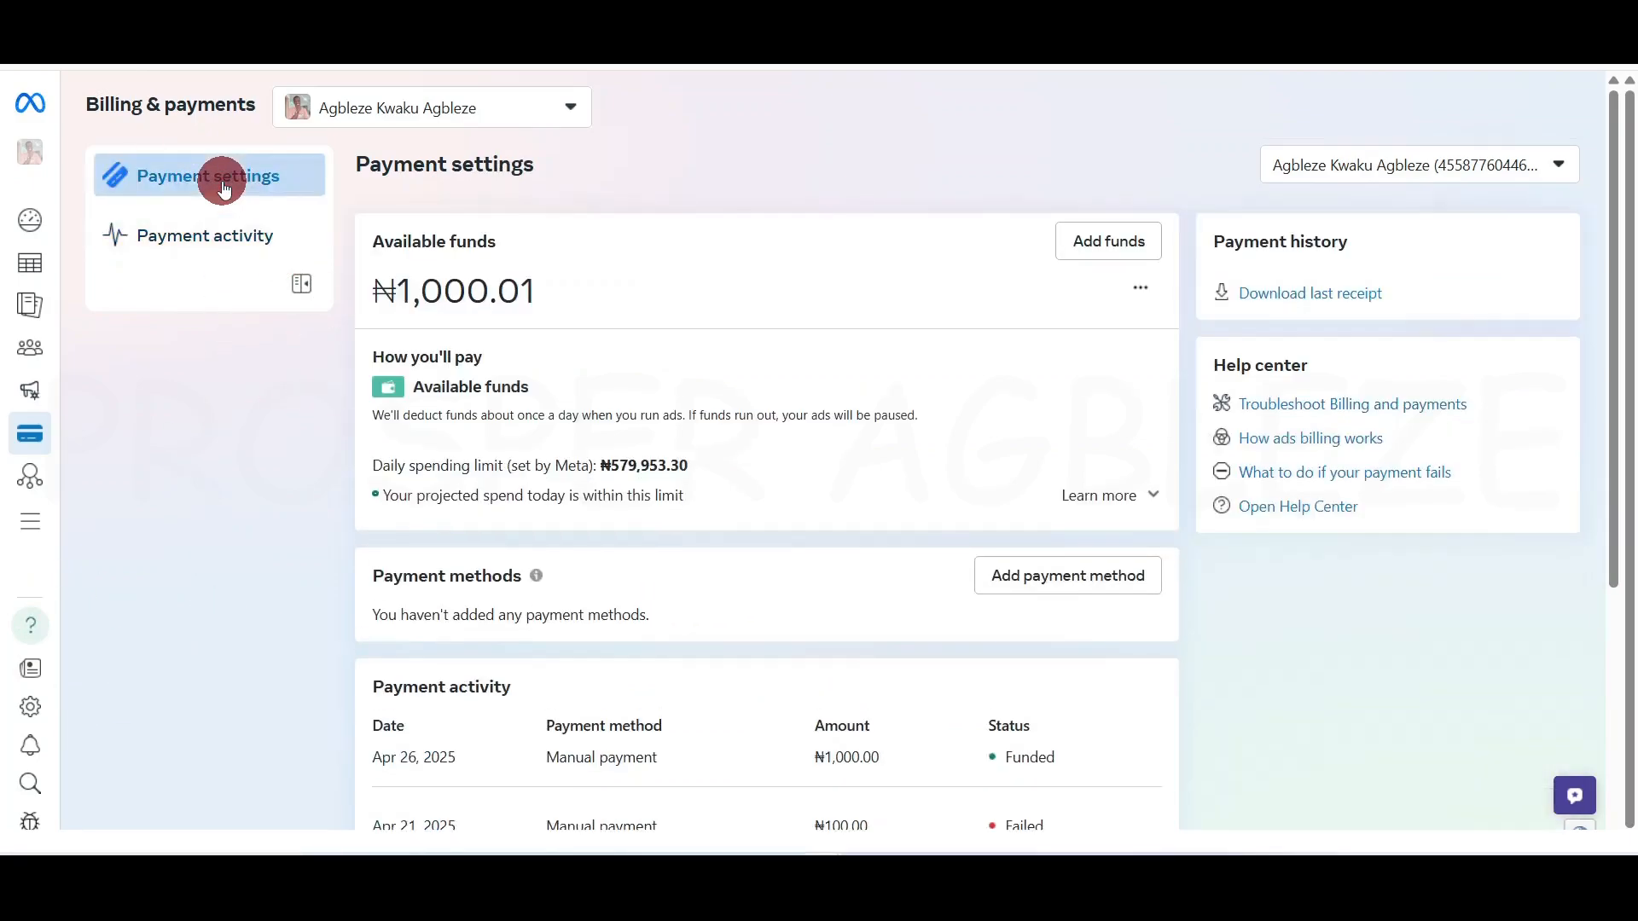
scroll(394, 561, down, 4)
scroll(394, 561, up, 4)
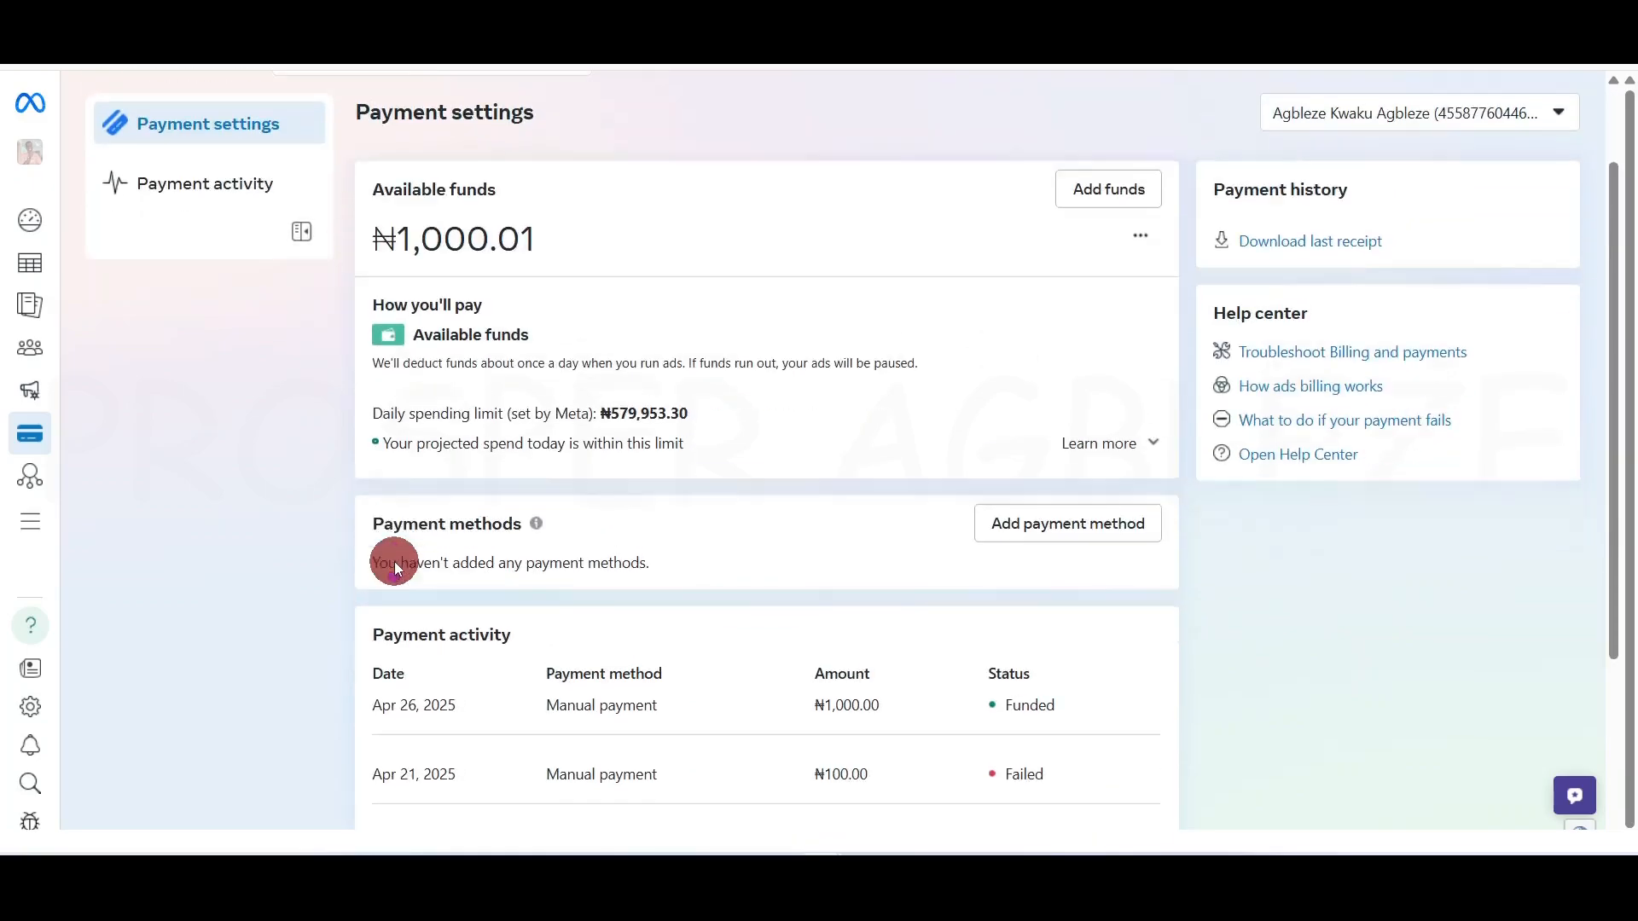
scroll(394, 568, down, 3)
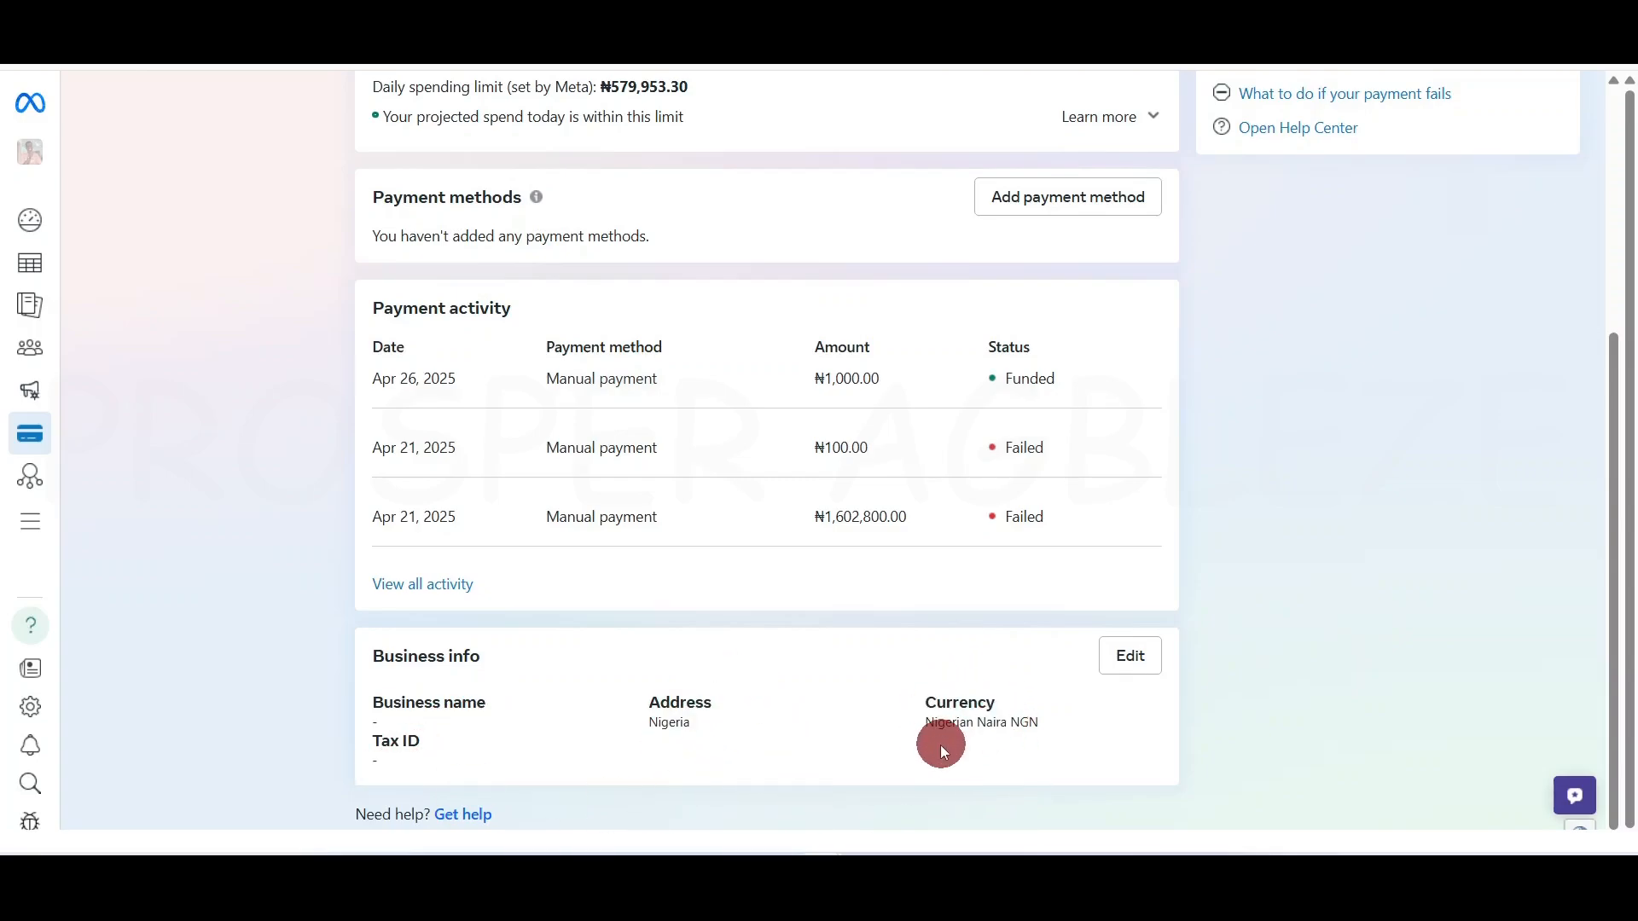
click(1130, 658)
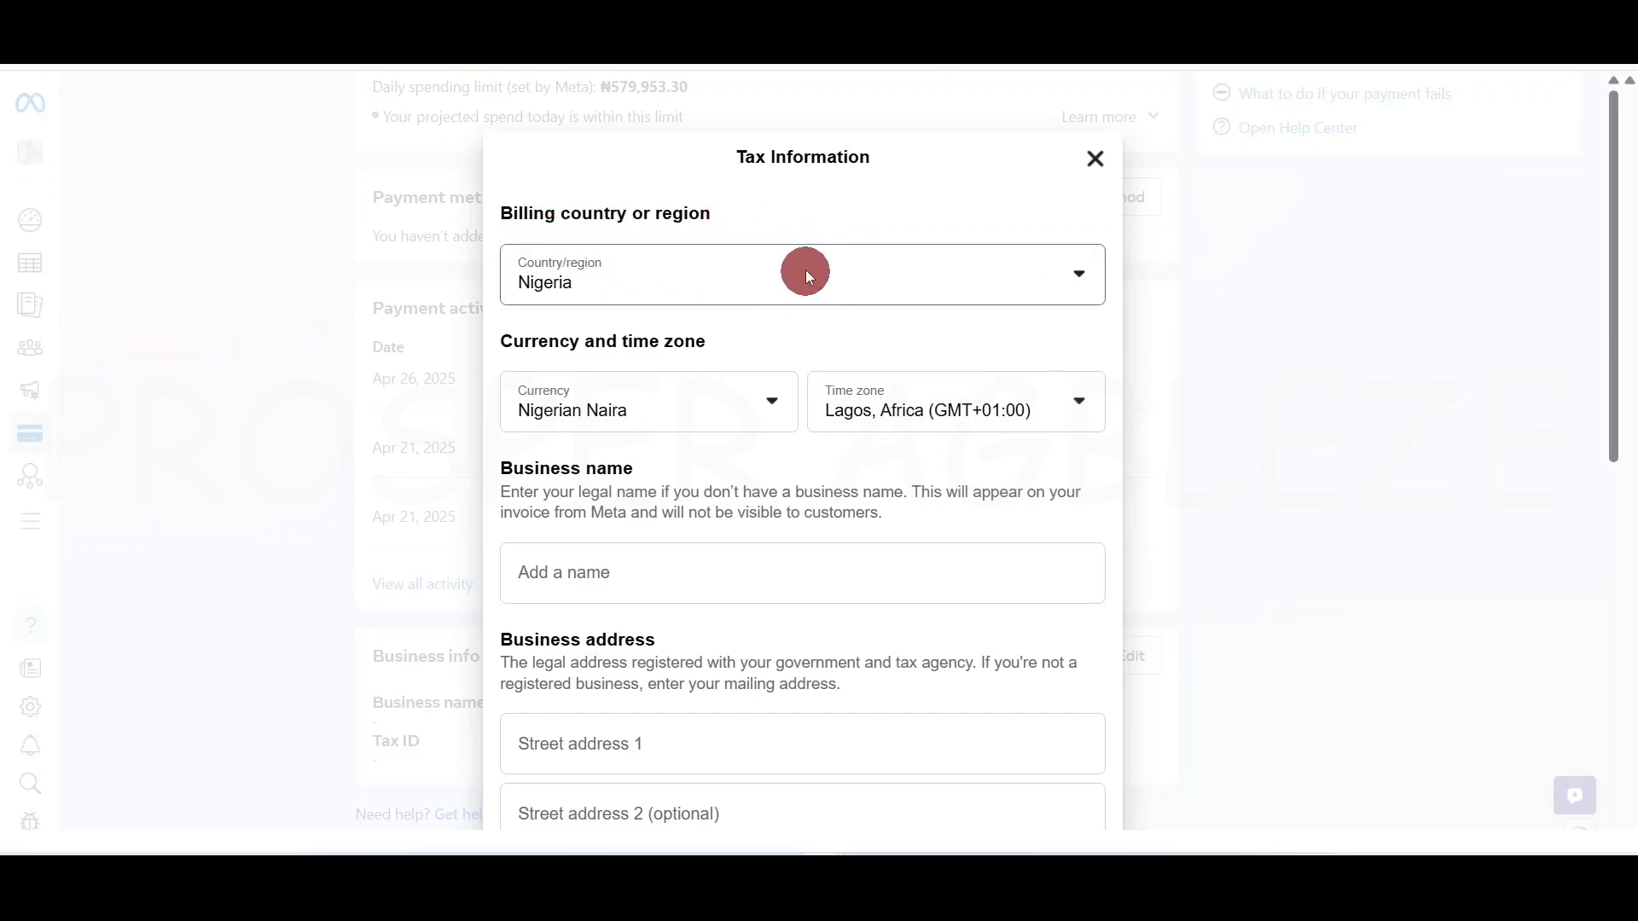
scroll(797, 516, down, 6)
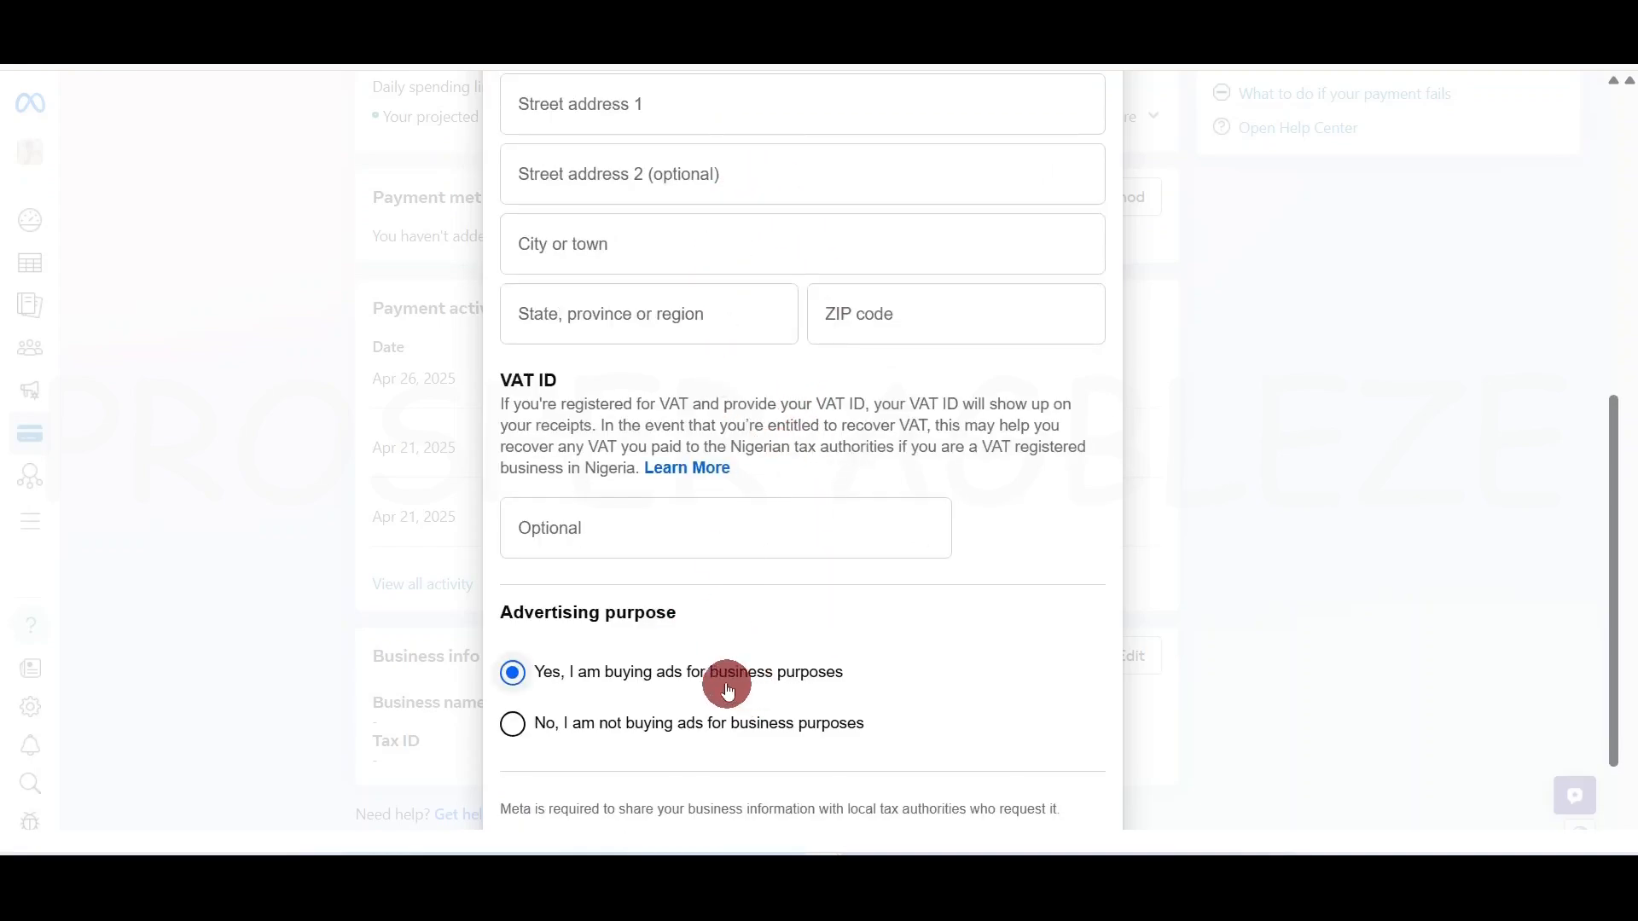
scroll(713, 676, down, 2)
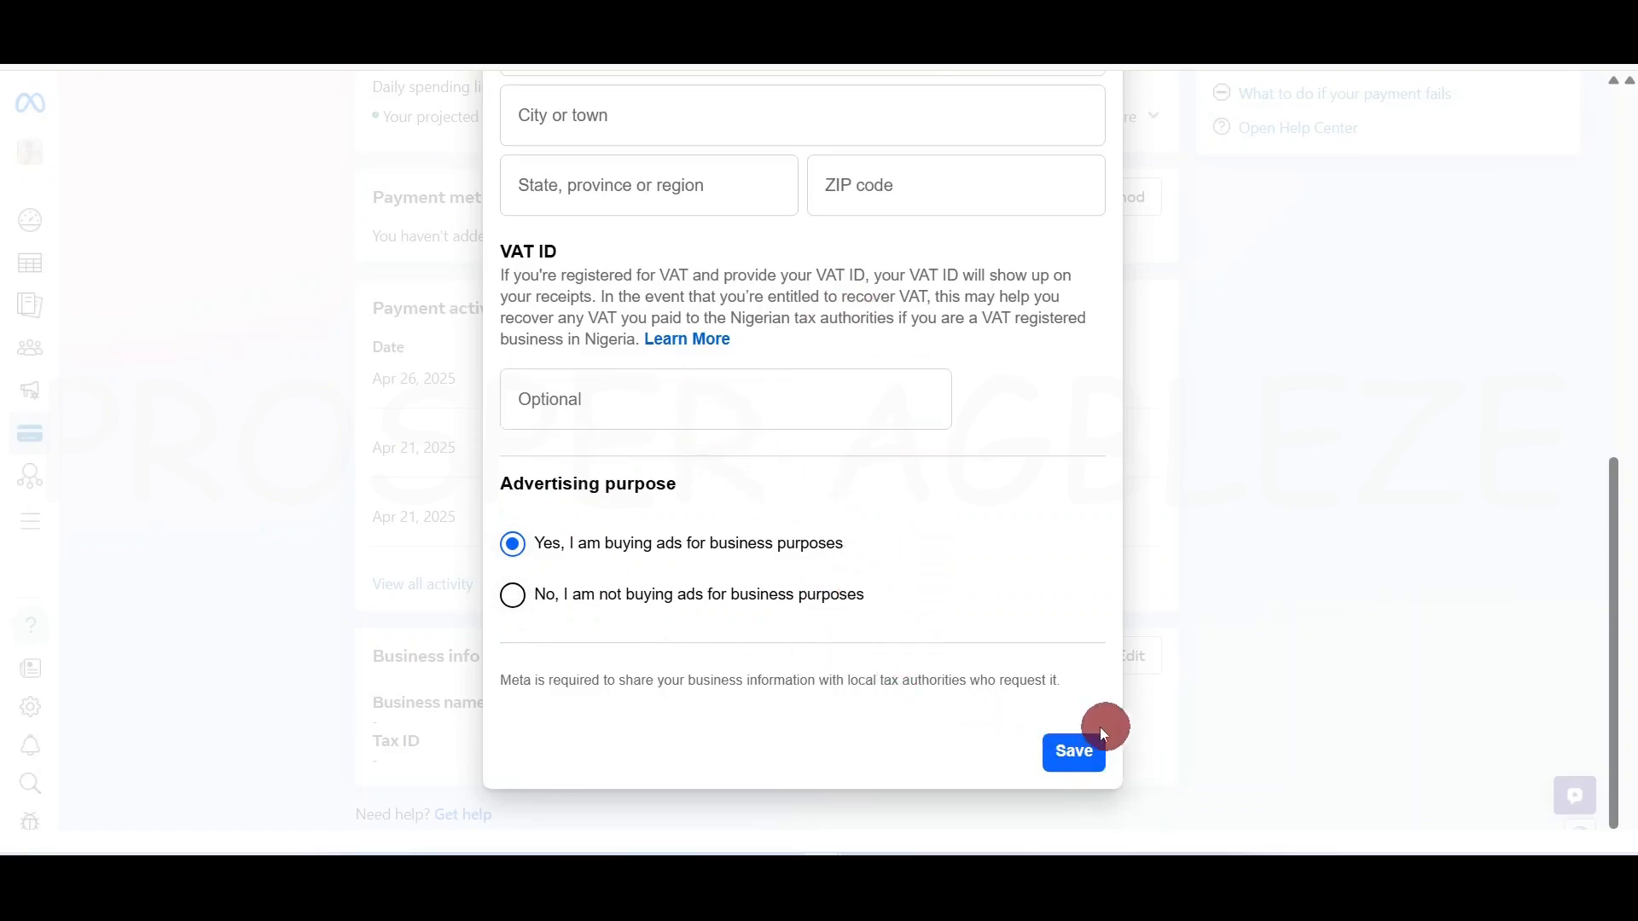
scroll(987, 673, up, 5)
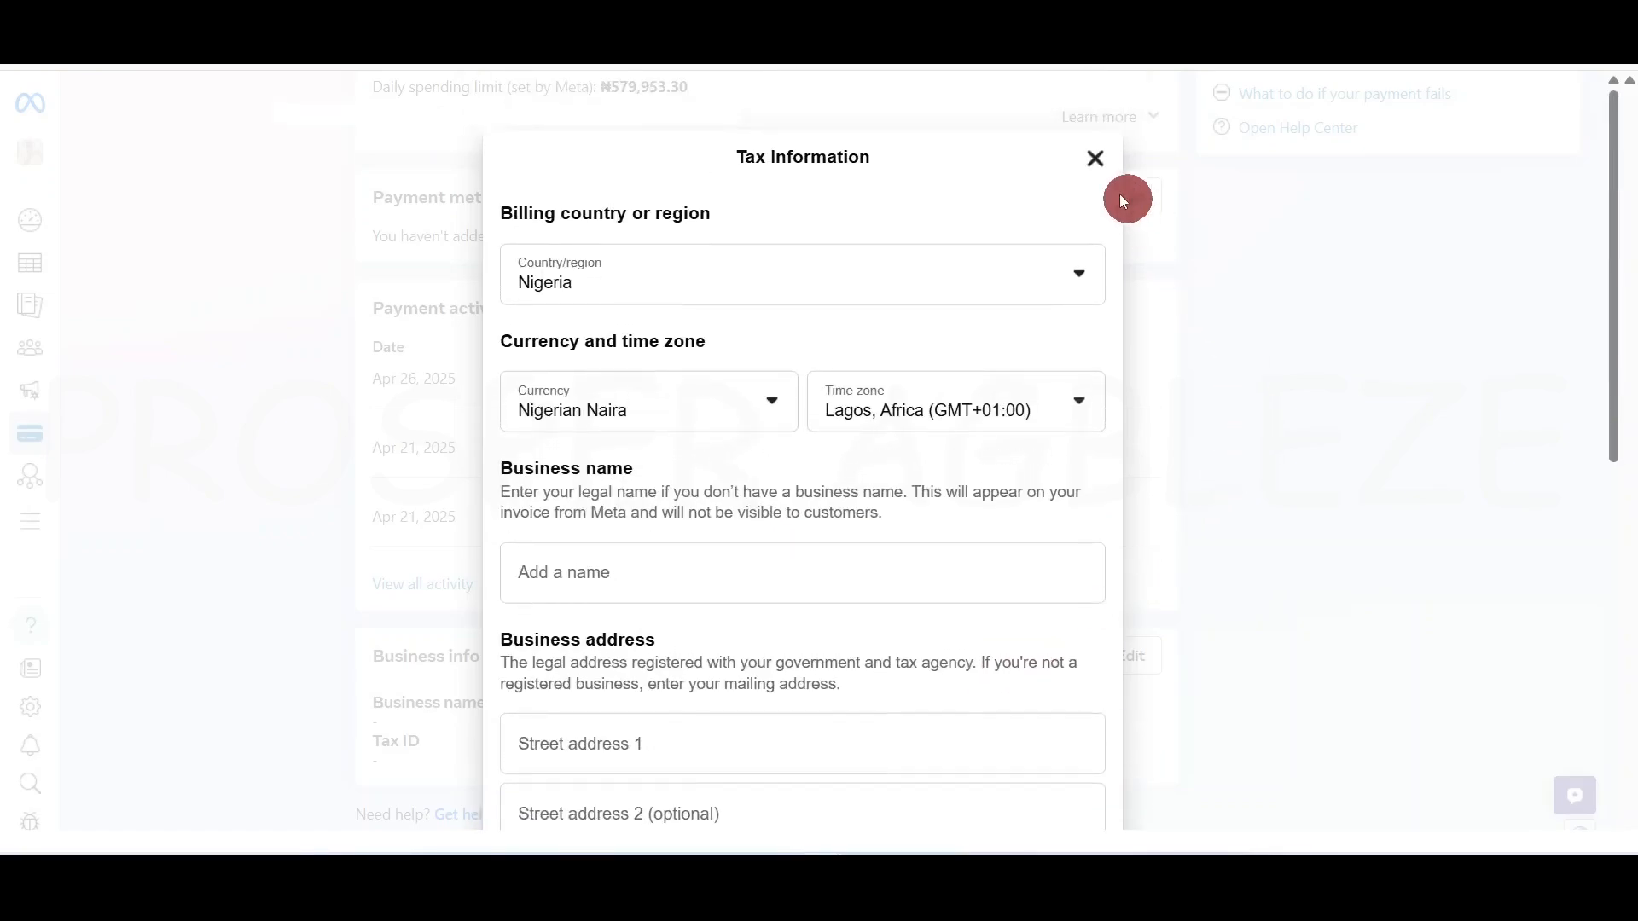
click(1107, 160)
scroll(134, 365, up, 5)
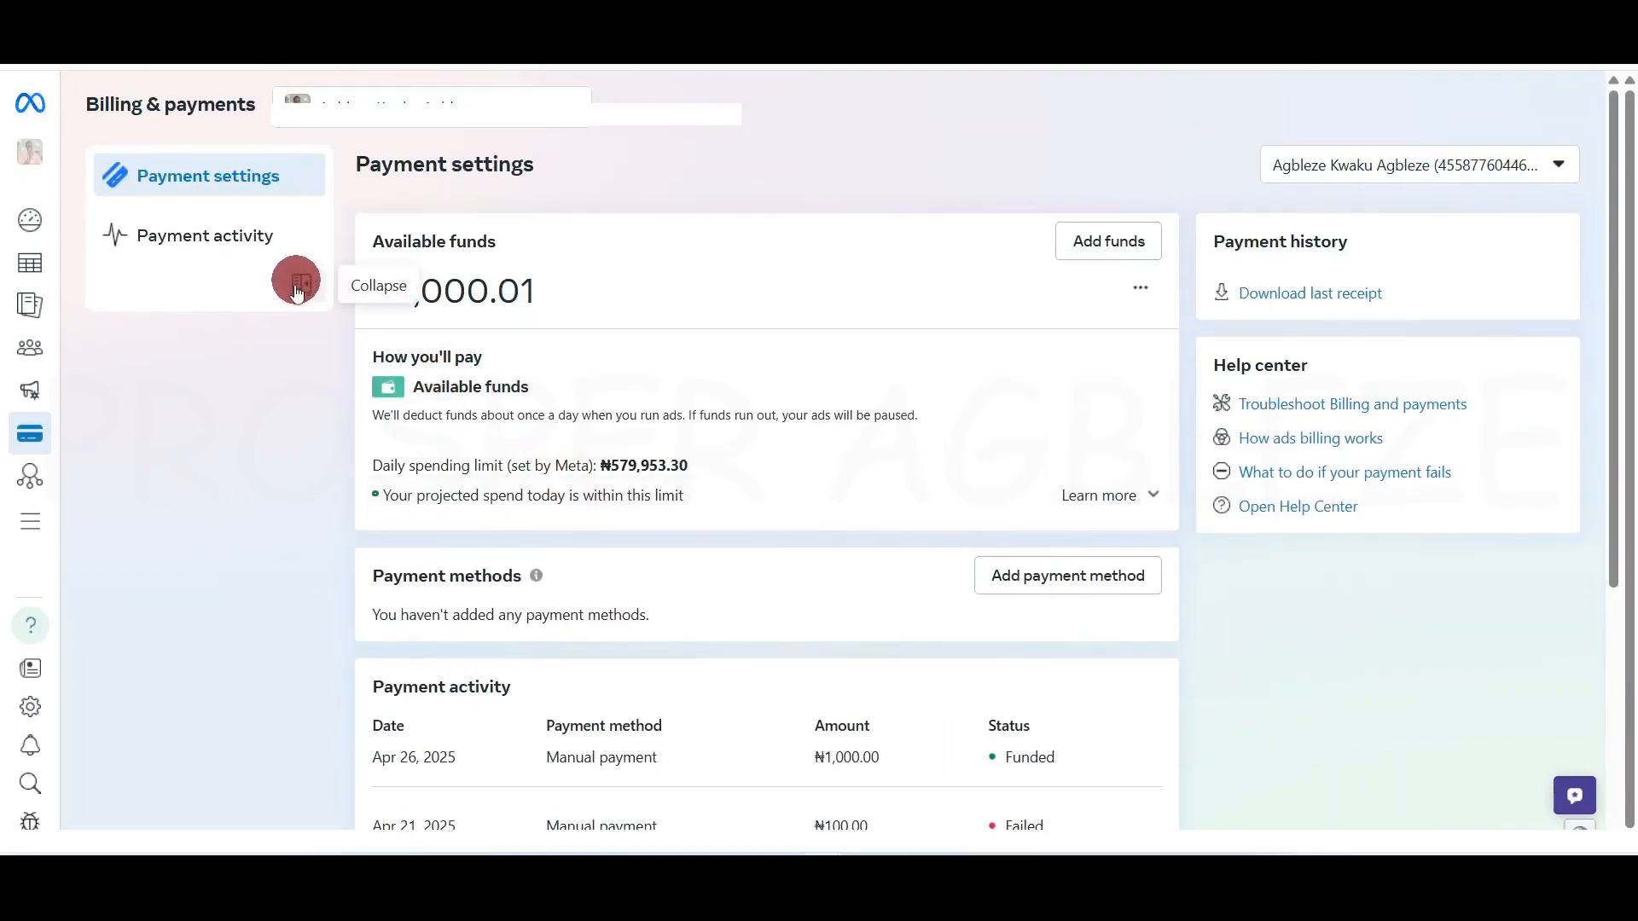
mouse_move(24, 432)
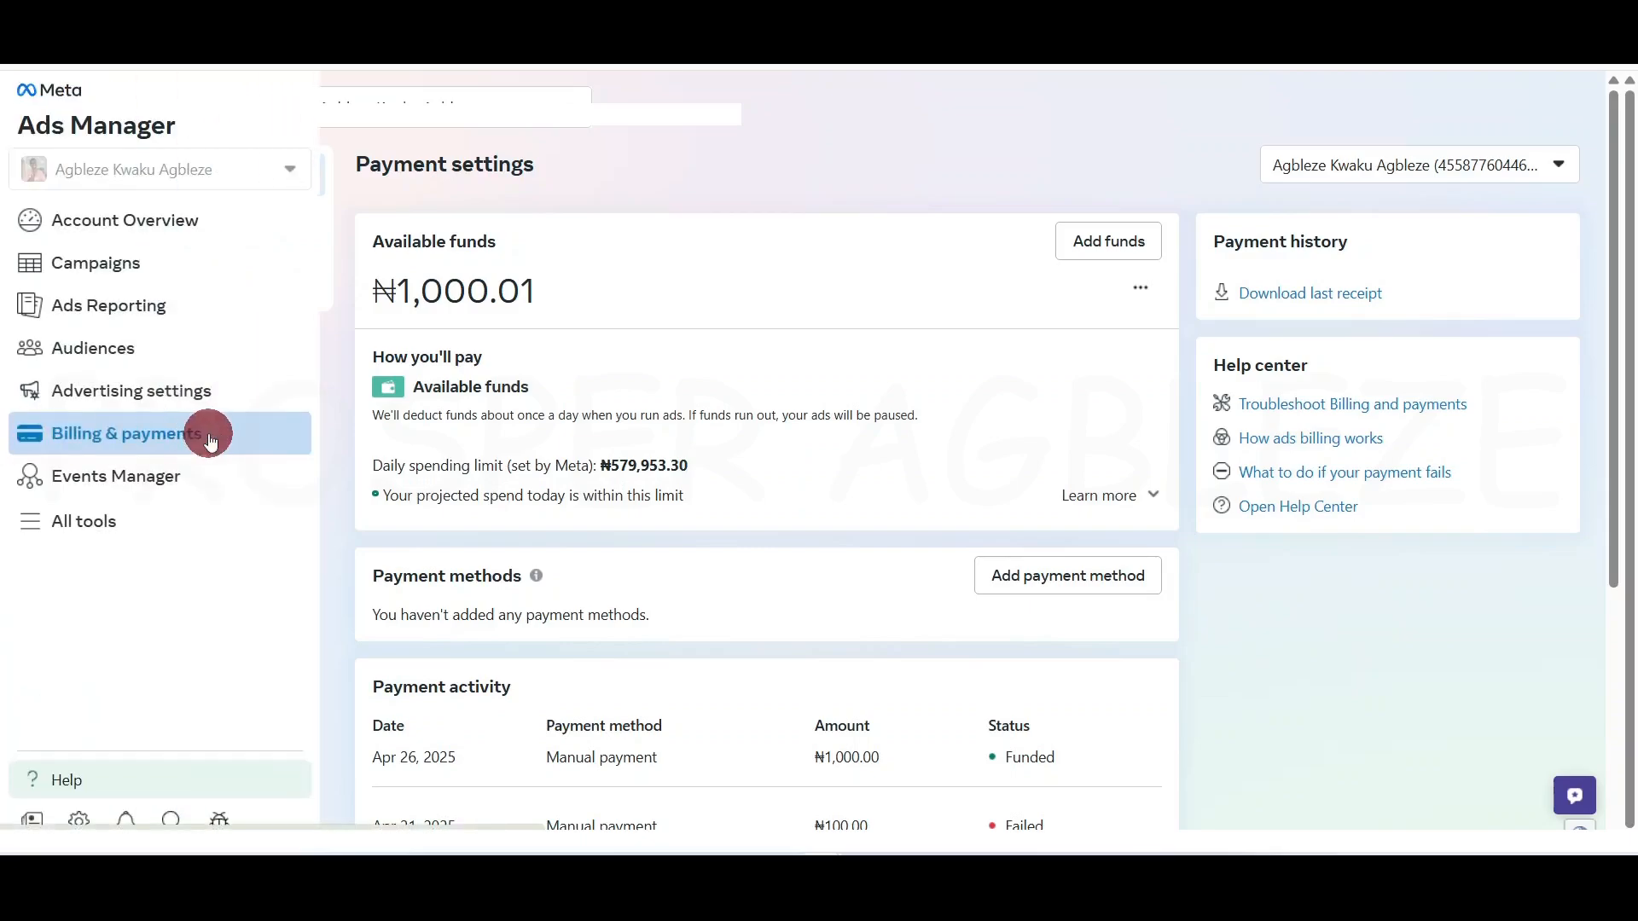
click(83, 530)
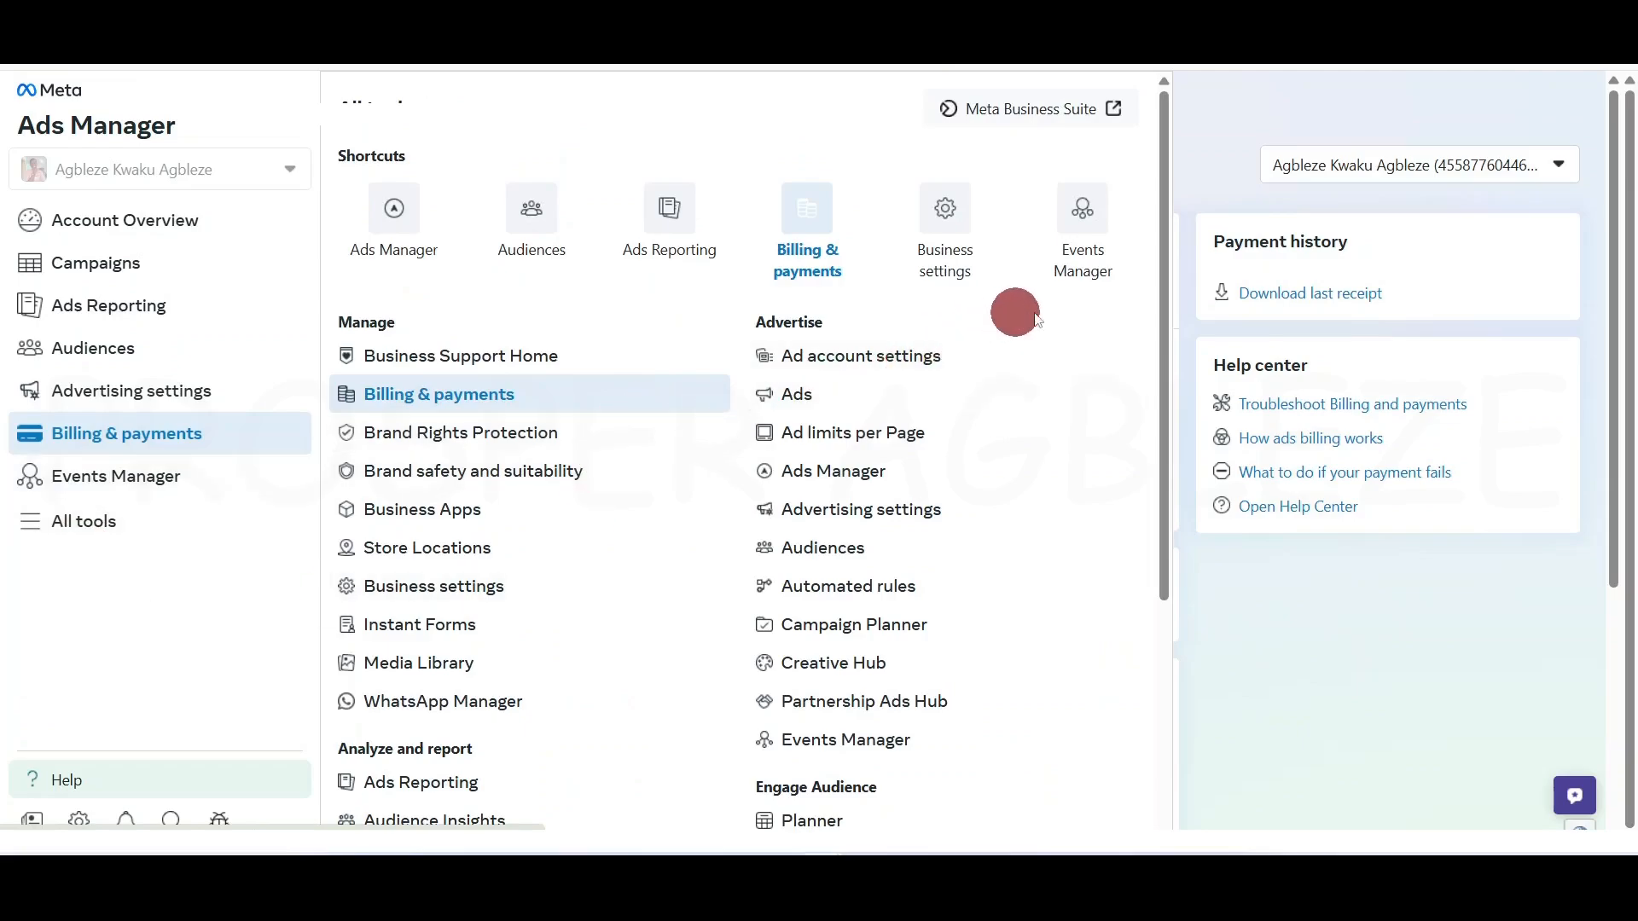
scroll(1110, 529, down, 4)
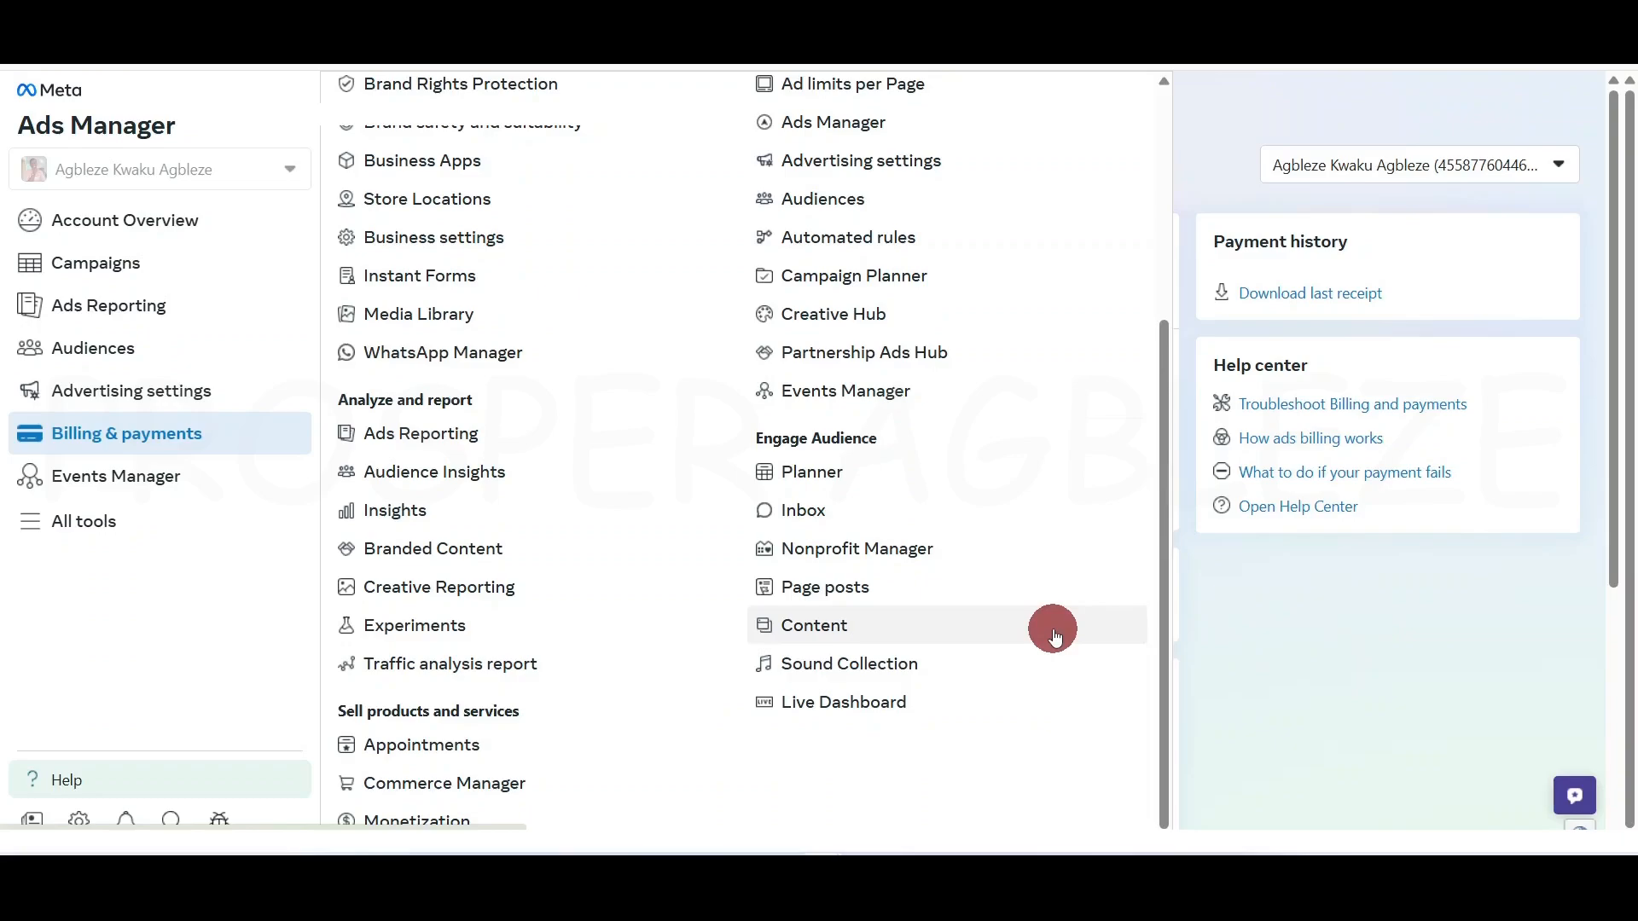
scroll(1053, 636, up, 4)
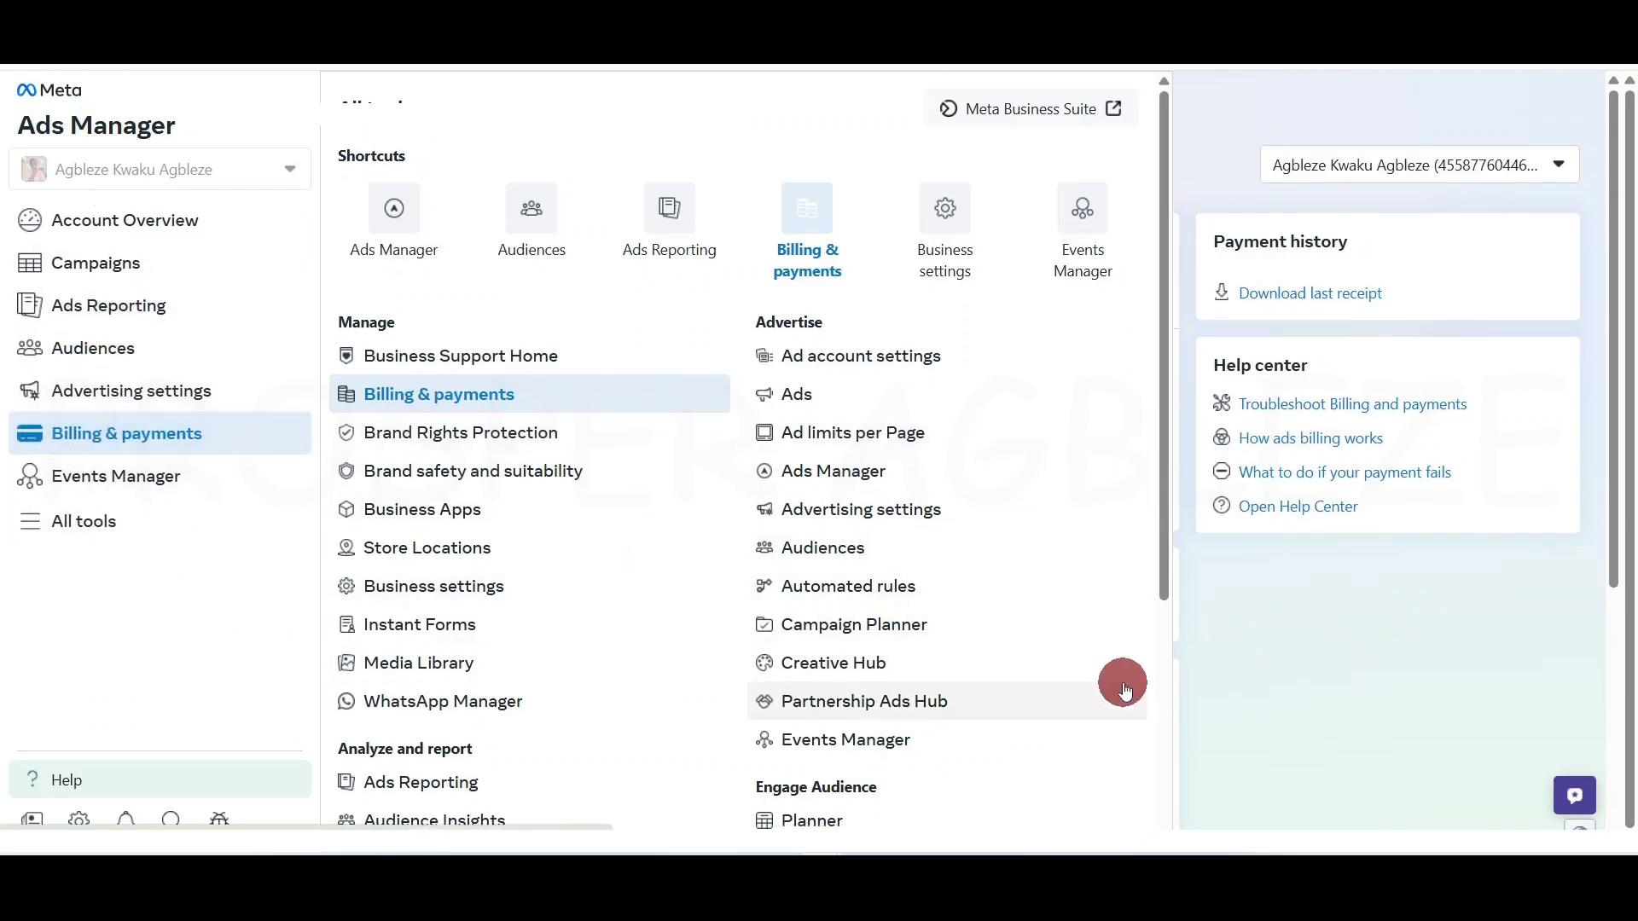
Return to the Campaigns table listing the 28 switched-off campaigns
click(99, 260)
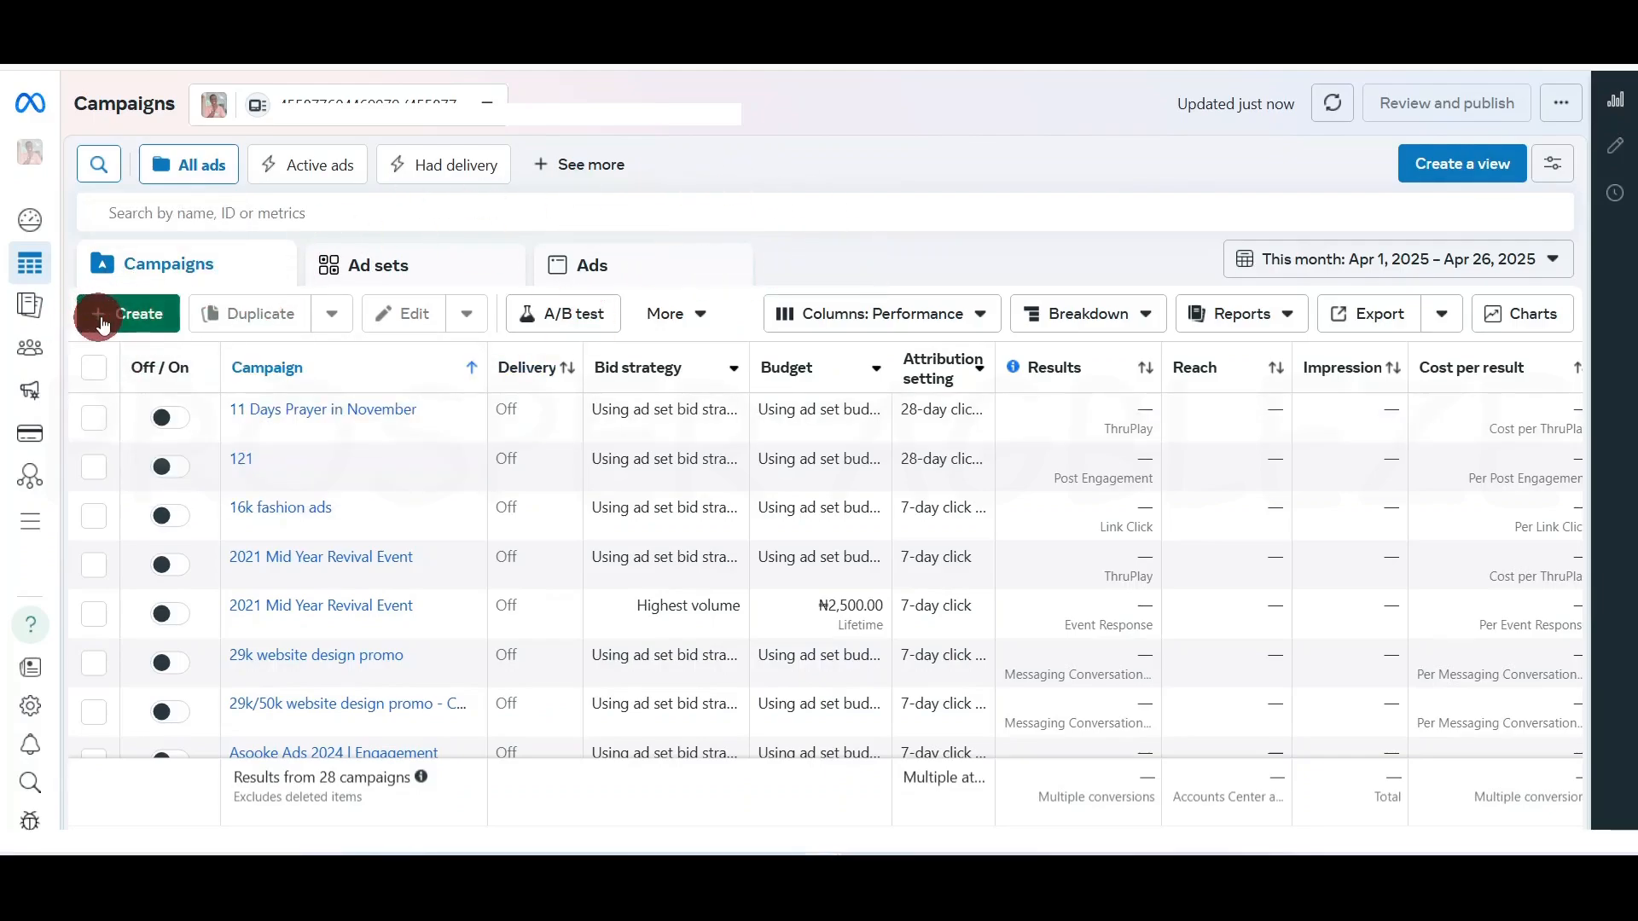
Create a new Auction campaign, trying Awareness before settling on the Traffic objective
click(128, 314)
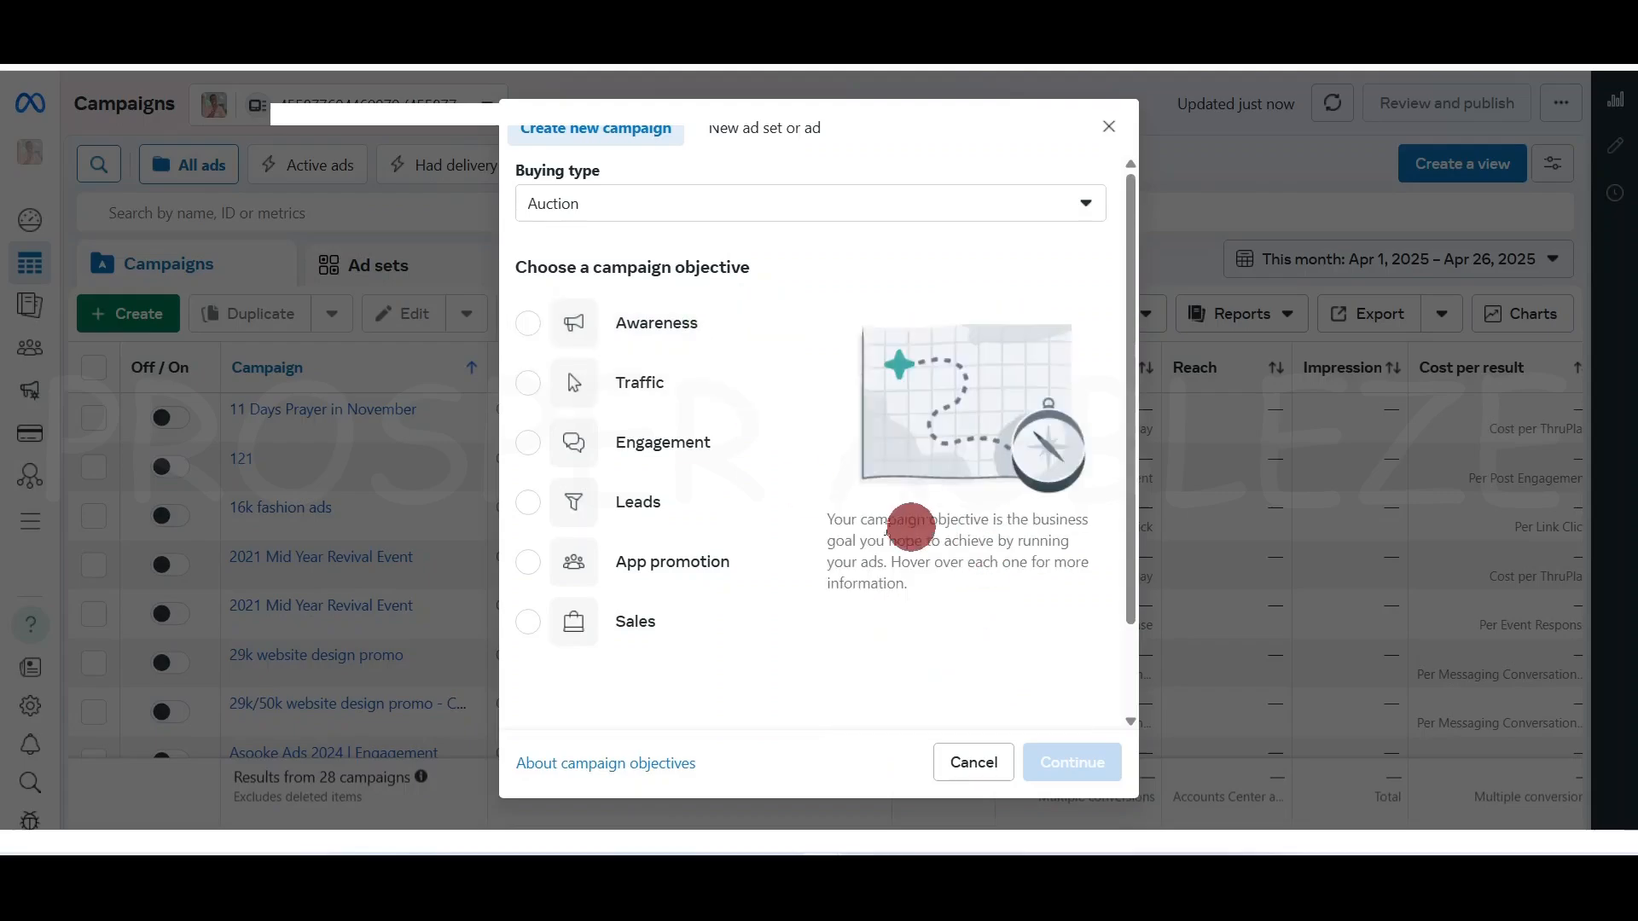
click(680, 333)
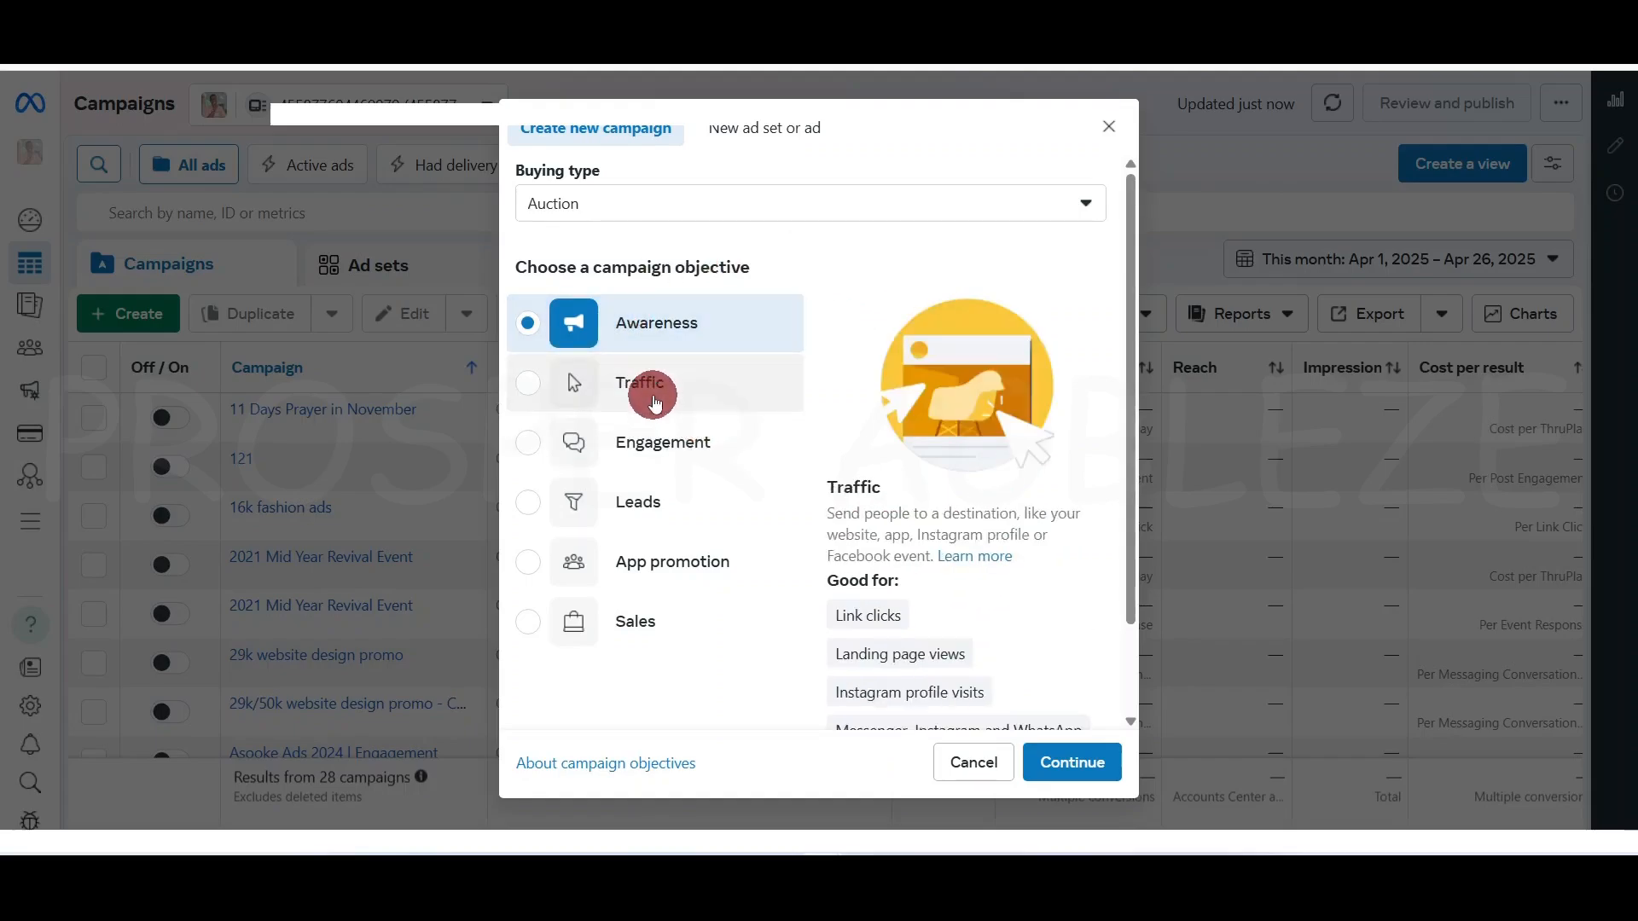
mouse_move(862, 627)
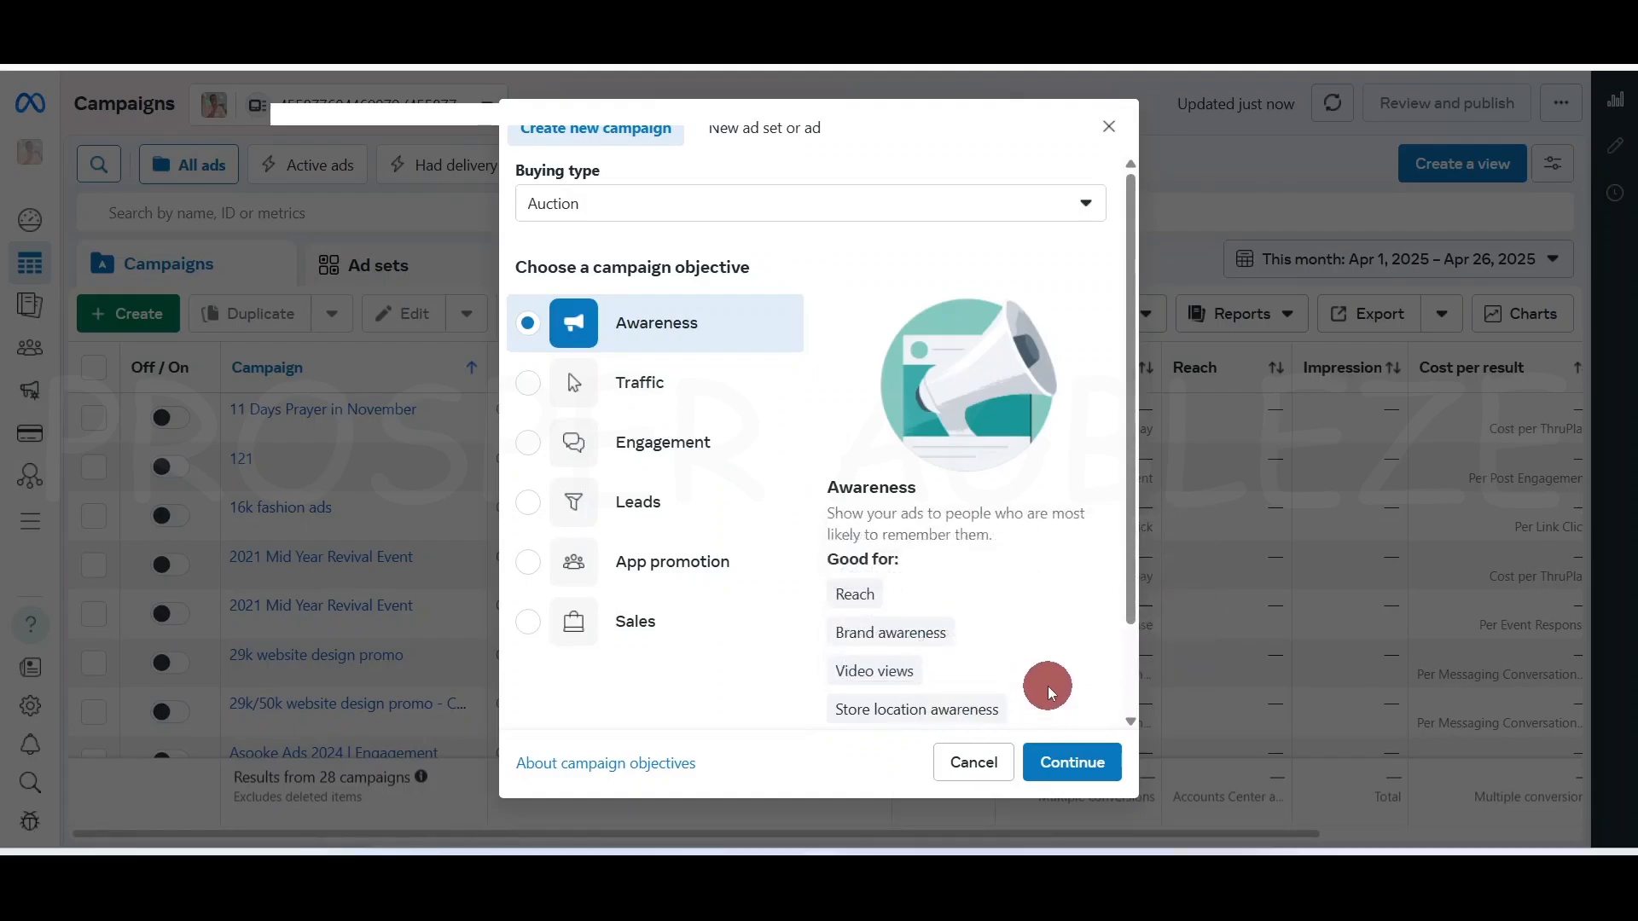
scroll(1049, 682, down, 2)
scroll(985, 587, up, 2)
click(652, 384)
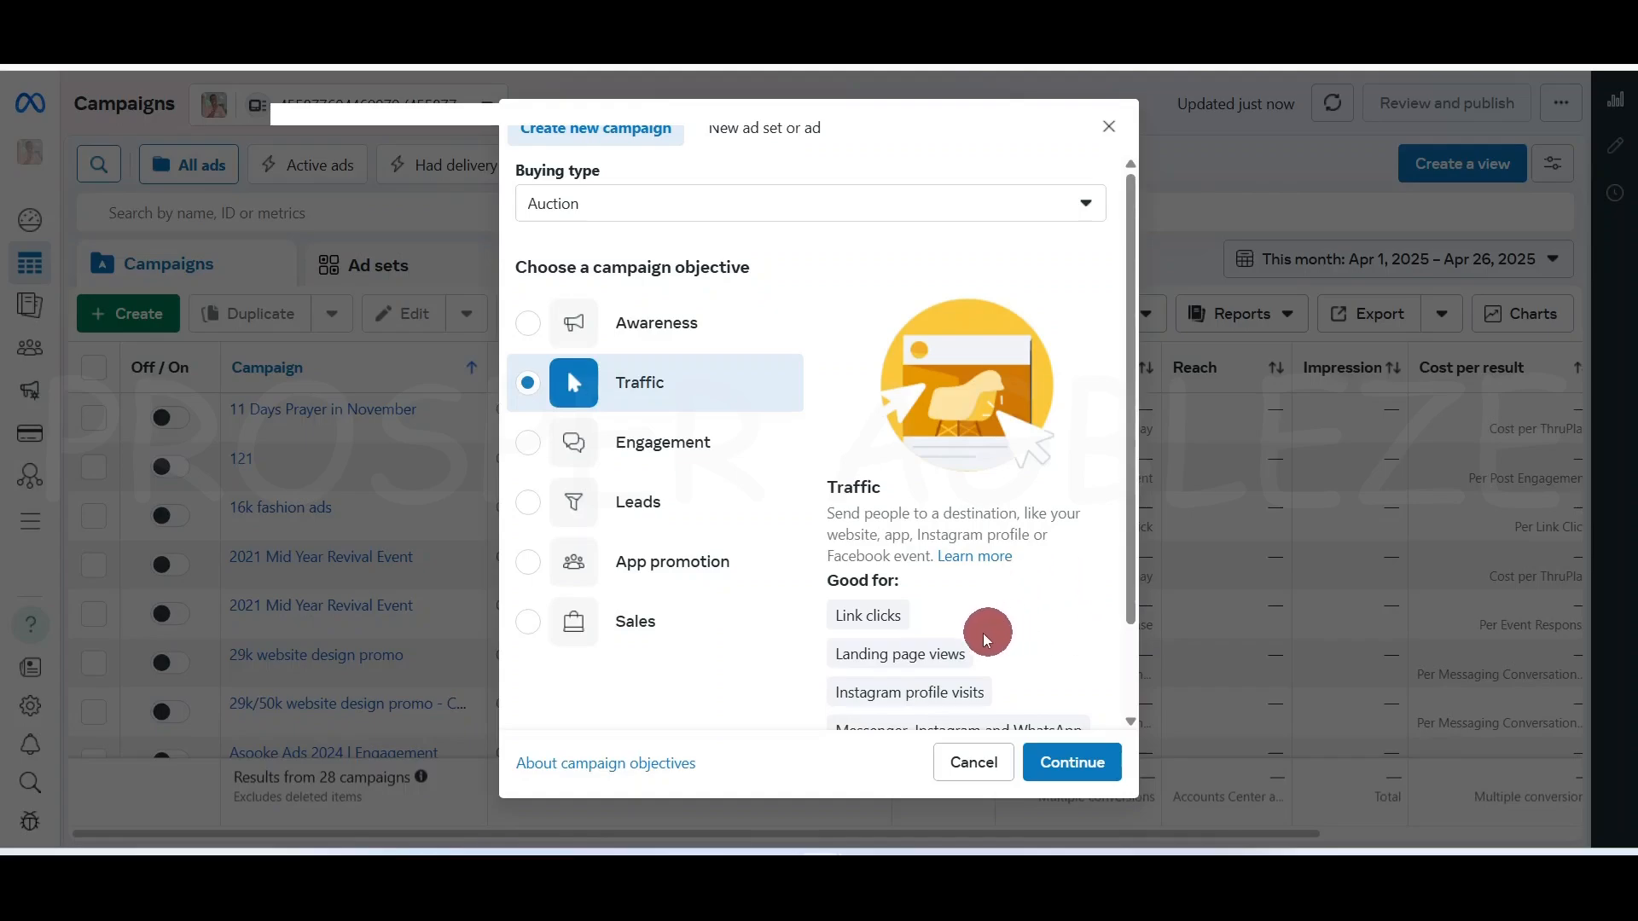
mouse_move(915, 595)
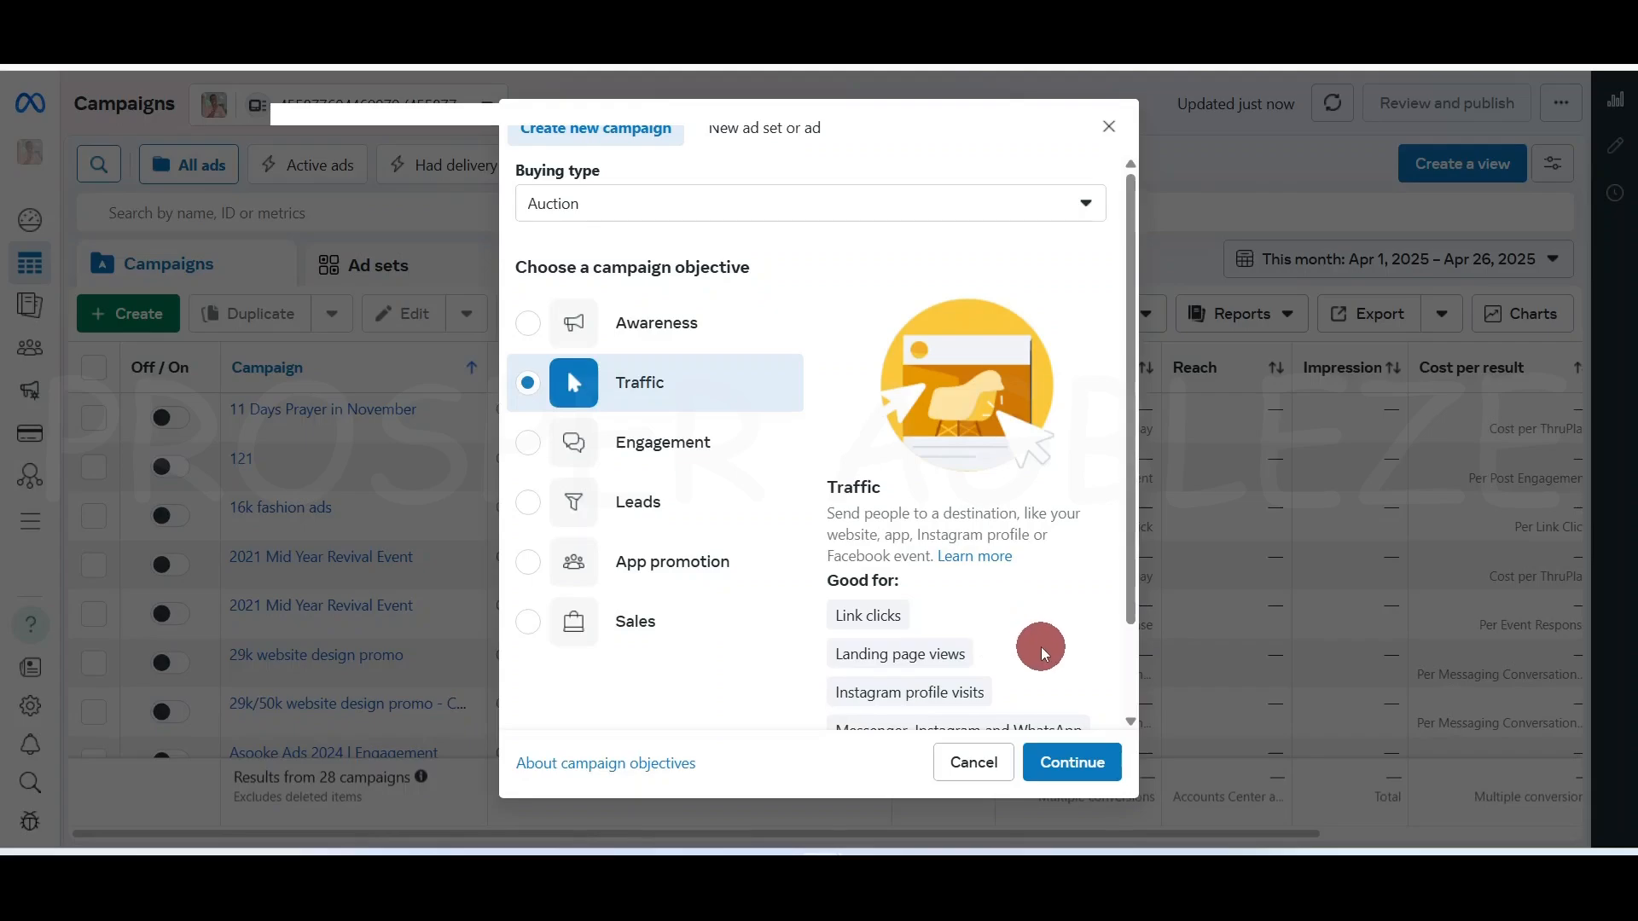
scroll(1041, 650, down, 2)
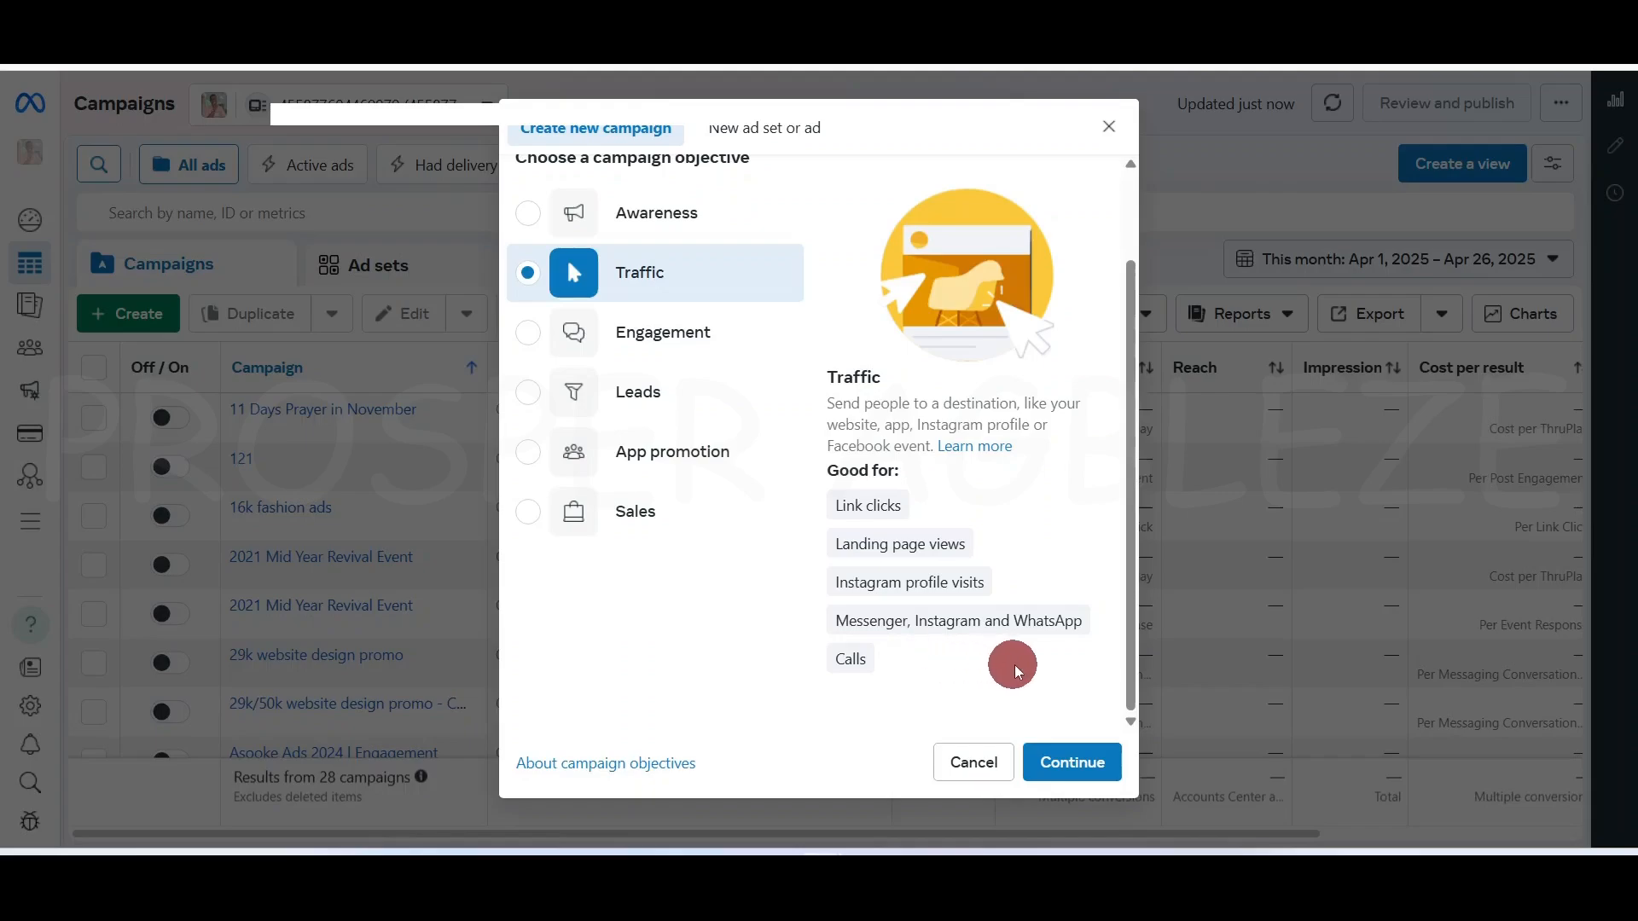
scroll(1015, 614, up, 2)
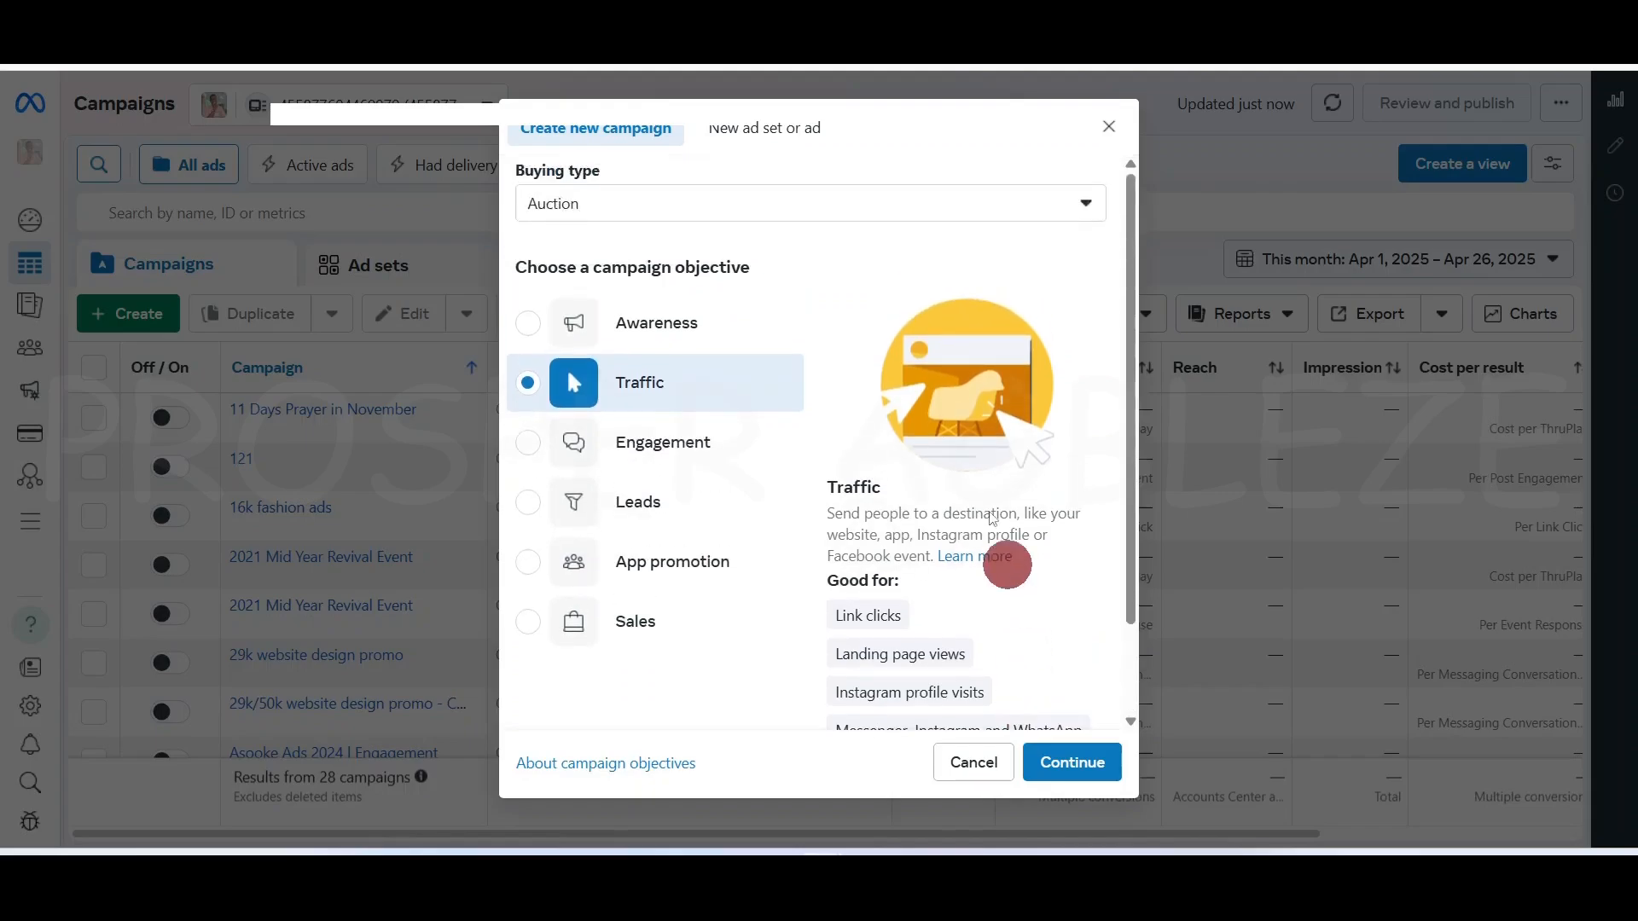
Preview the Engagement, Leads, App promotion and Sales objectives, leaving Sales selected
click(716, 458)
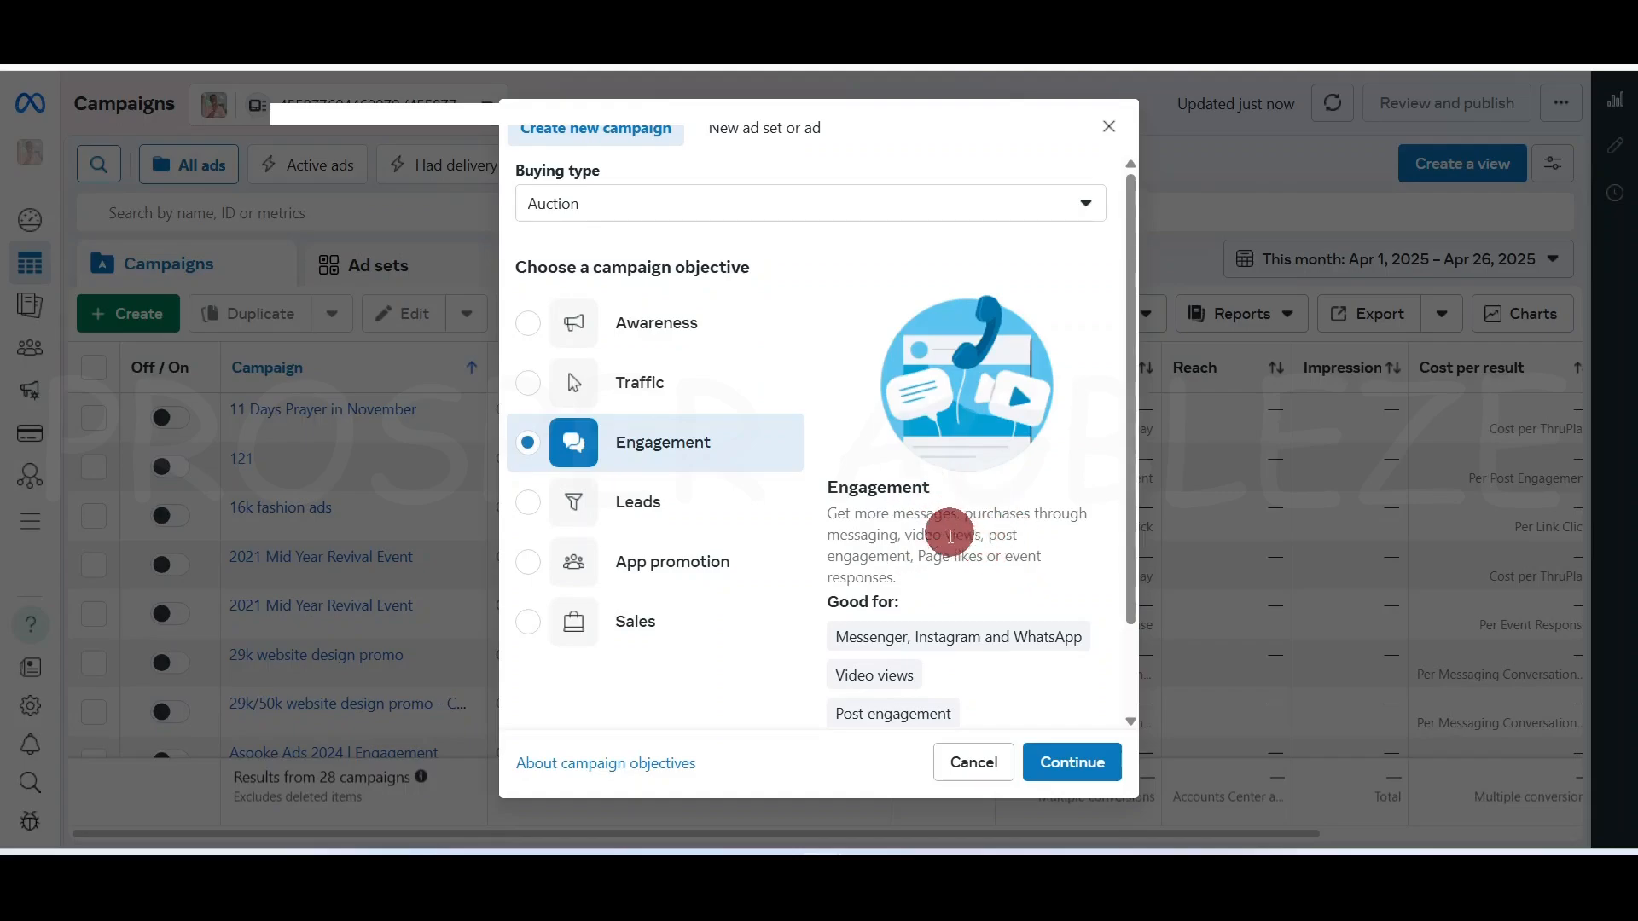
click(662, 500)
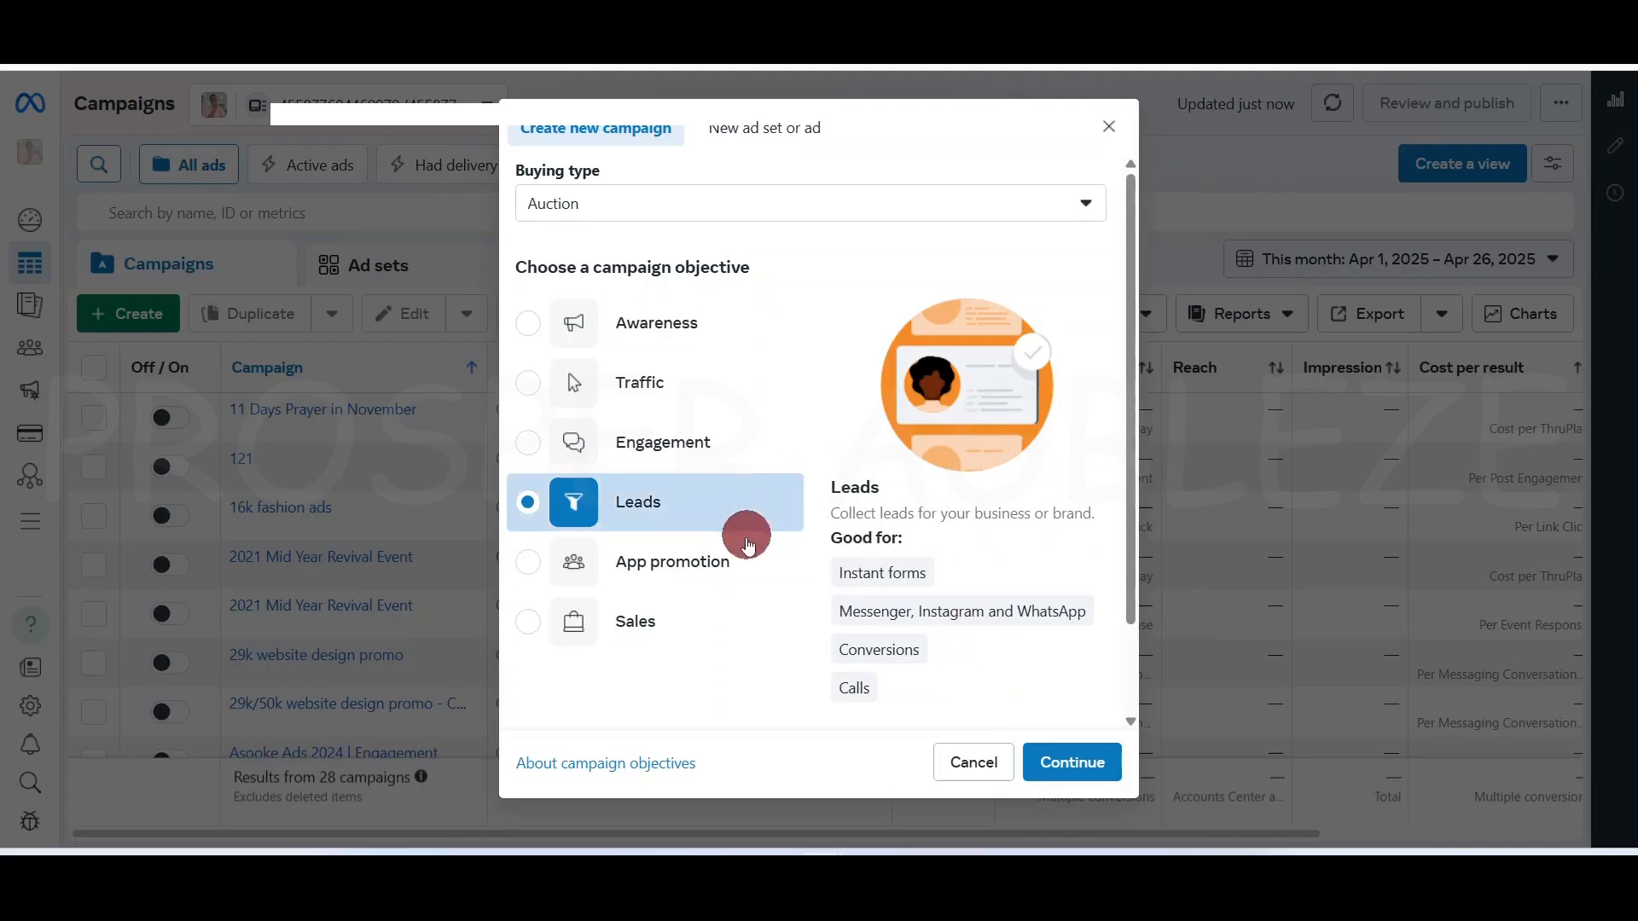
click(722, 566)
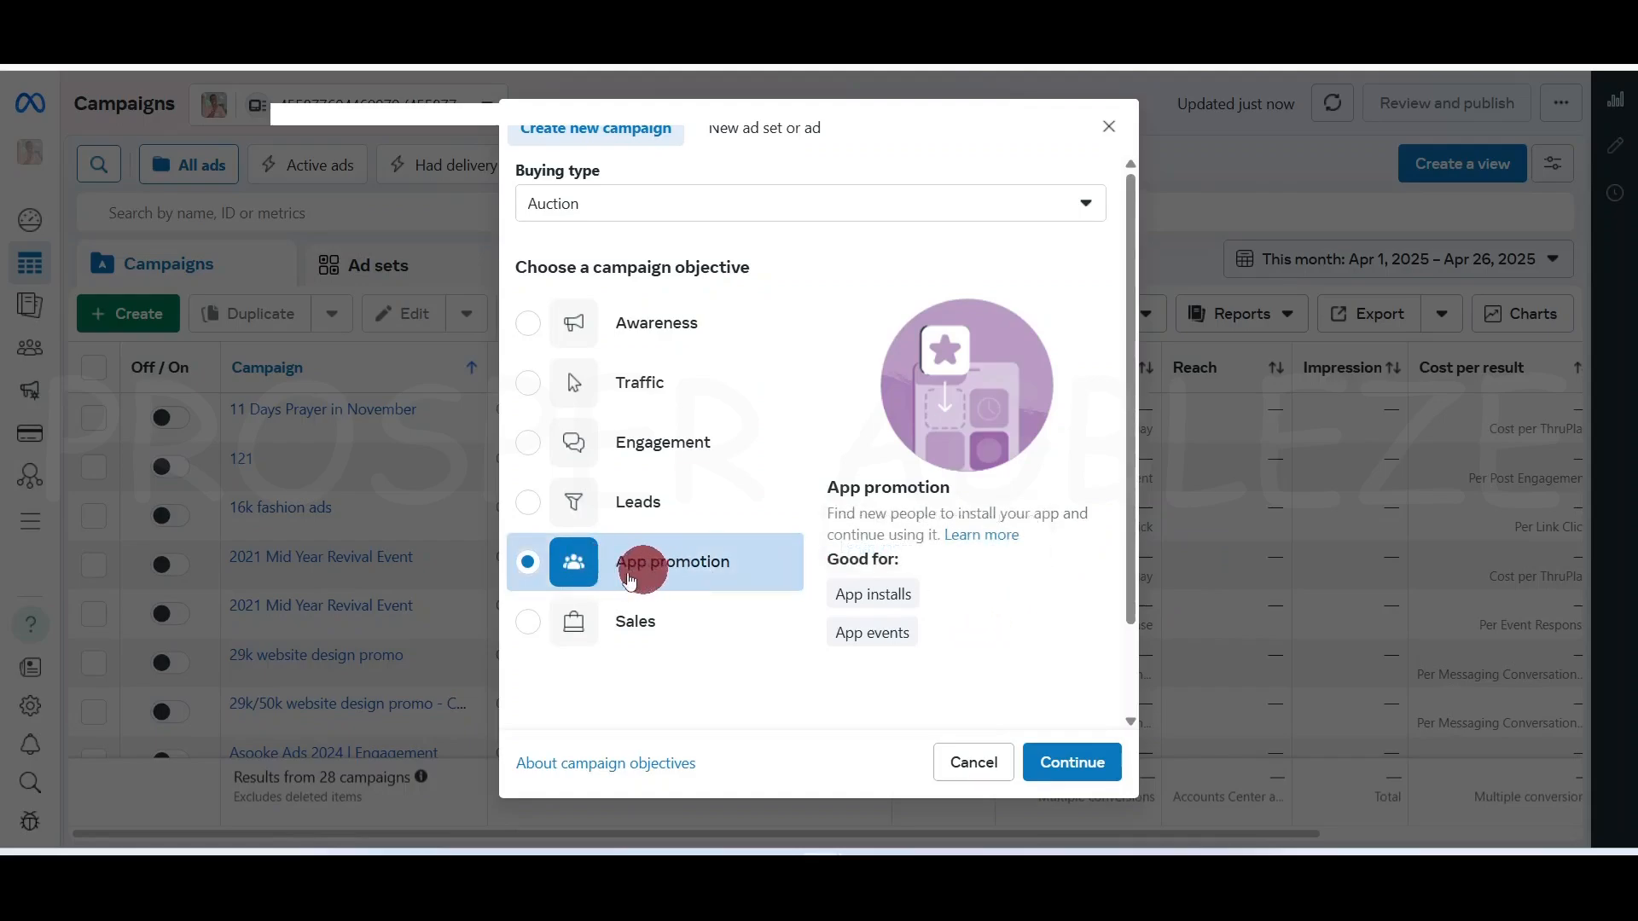
click(659, 621)
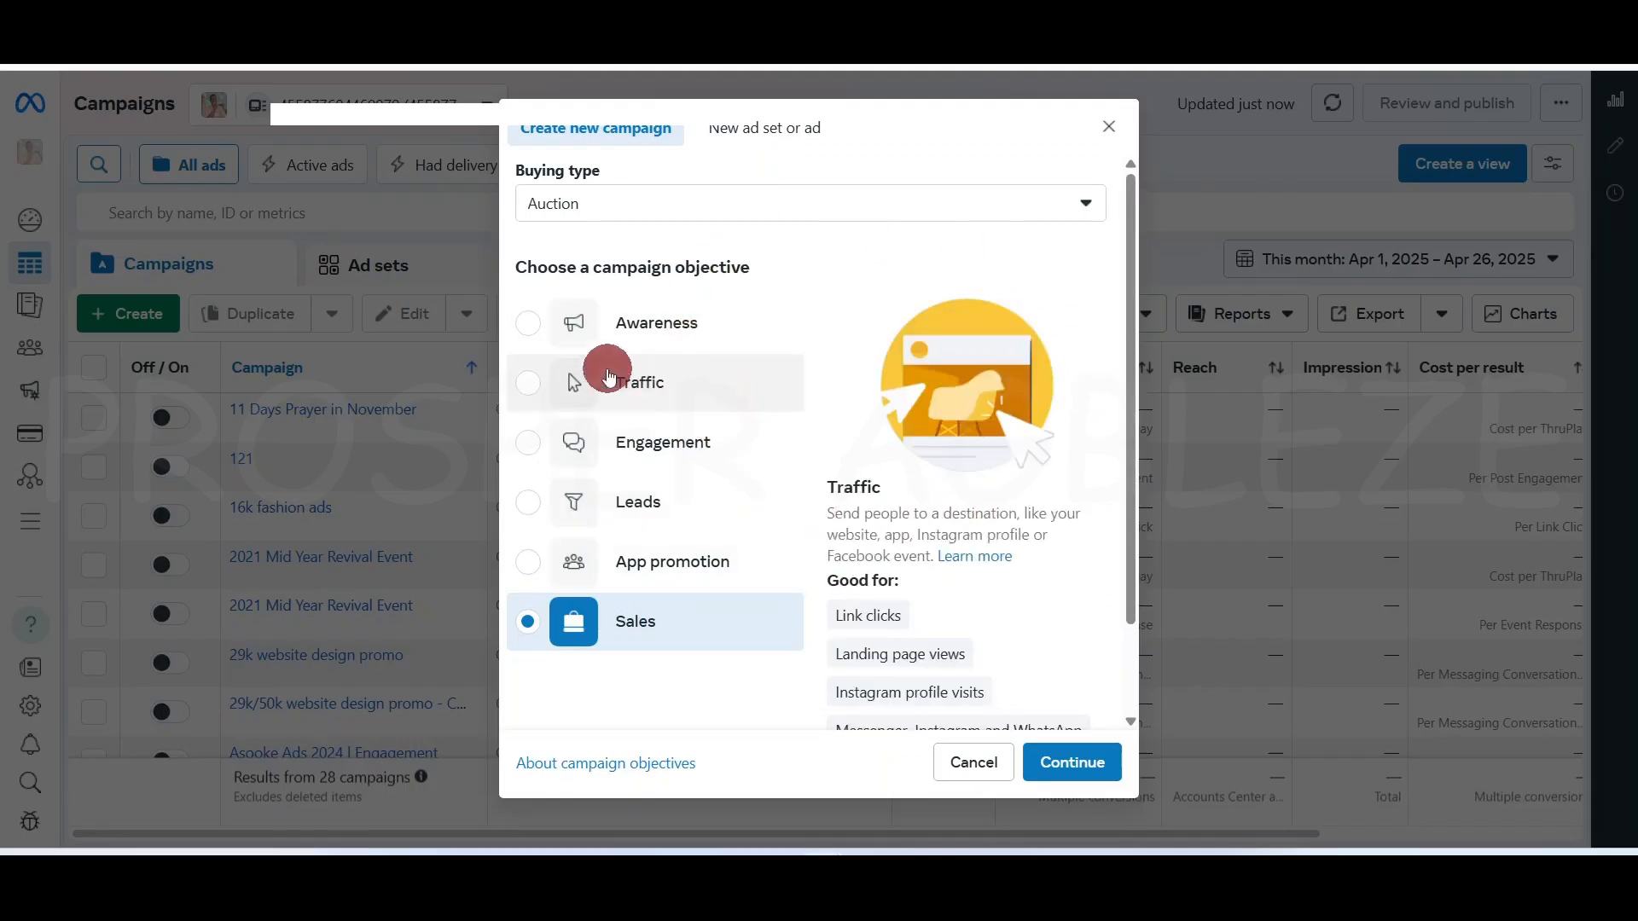
Reselect Traffic and continue as a manual traffic campaign to open the draft
click(678, 399)
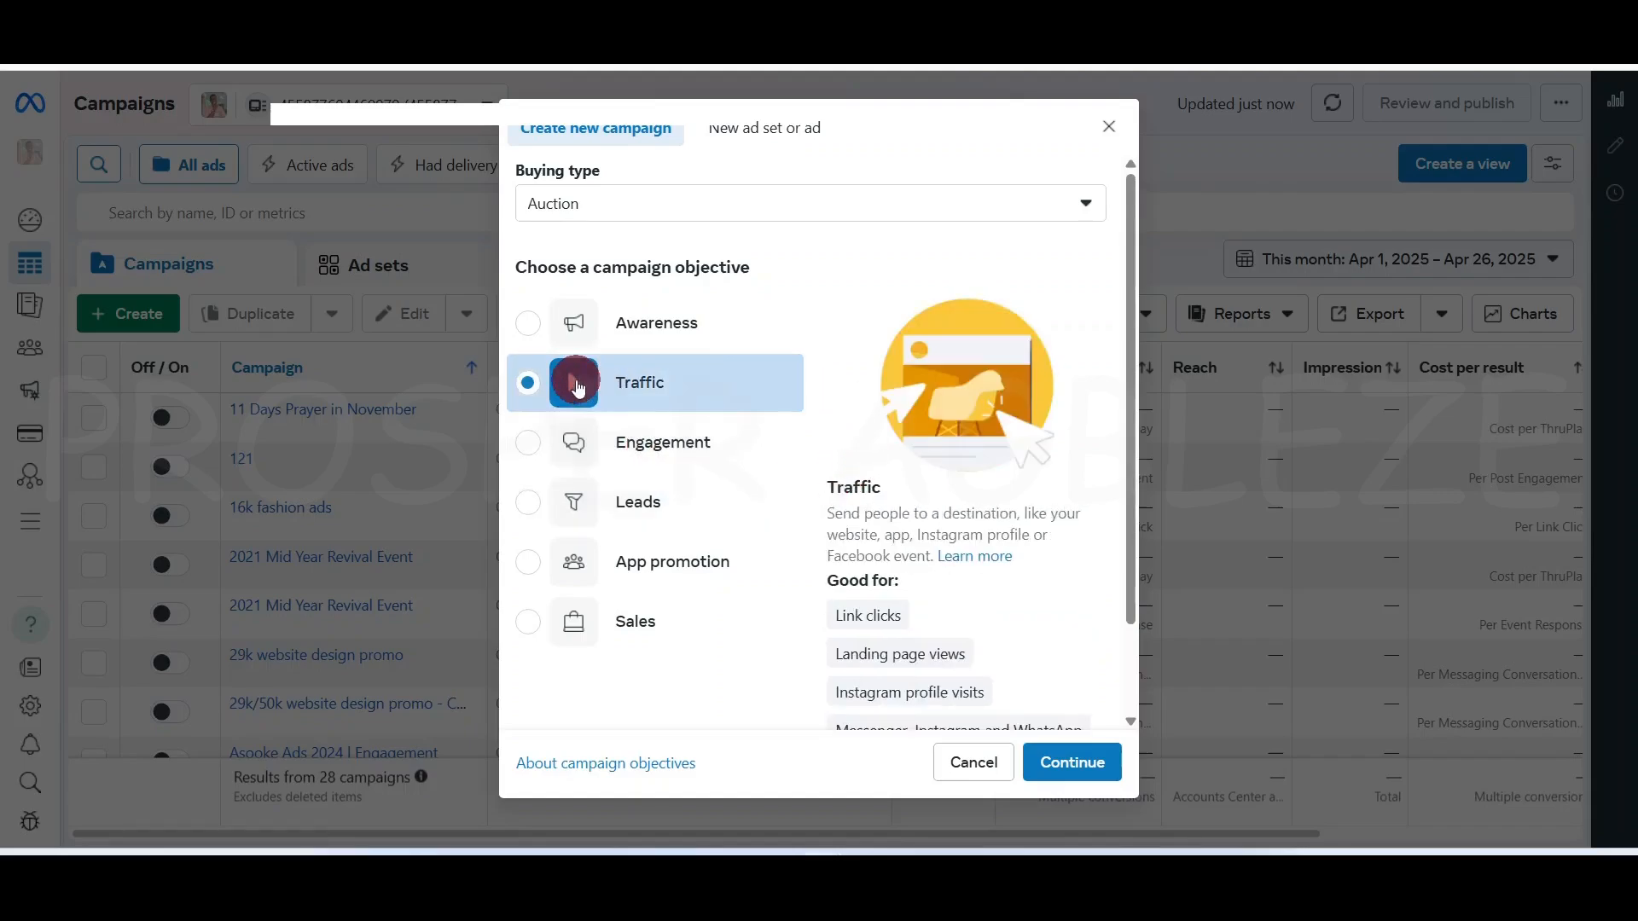
click(1100, 779)
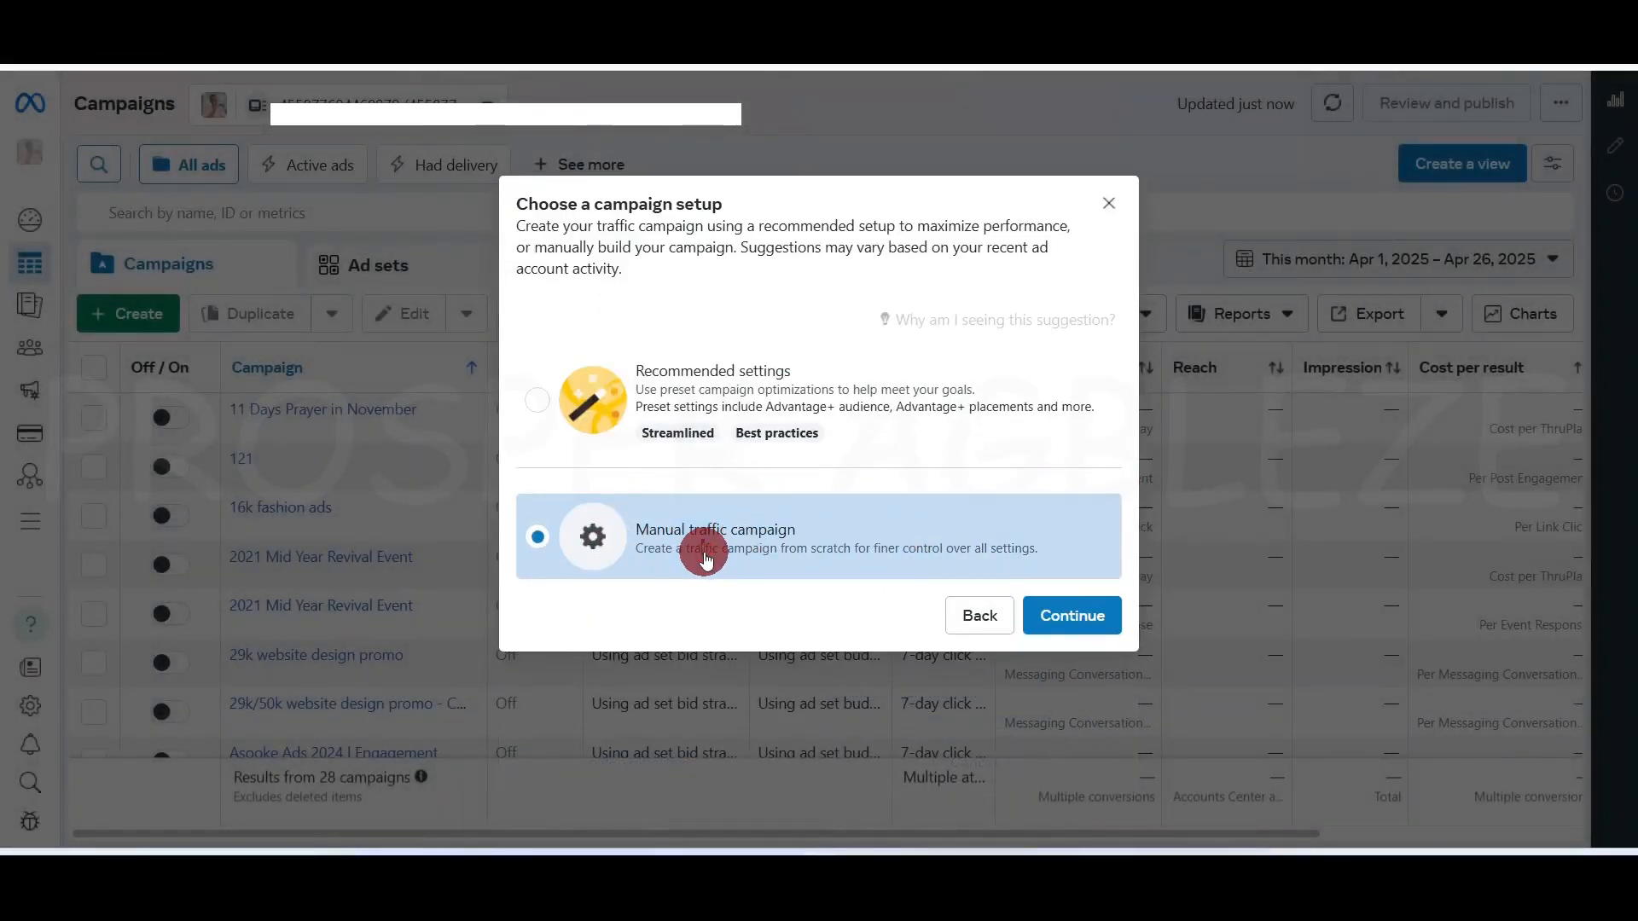
click(1073, 625)
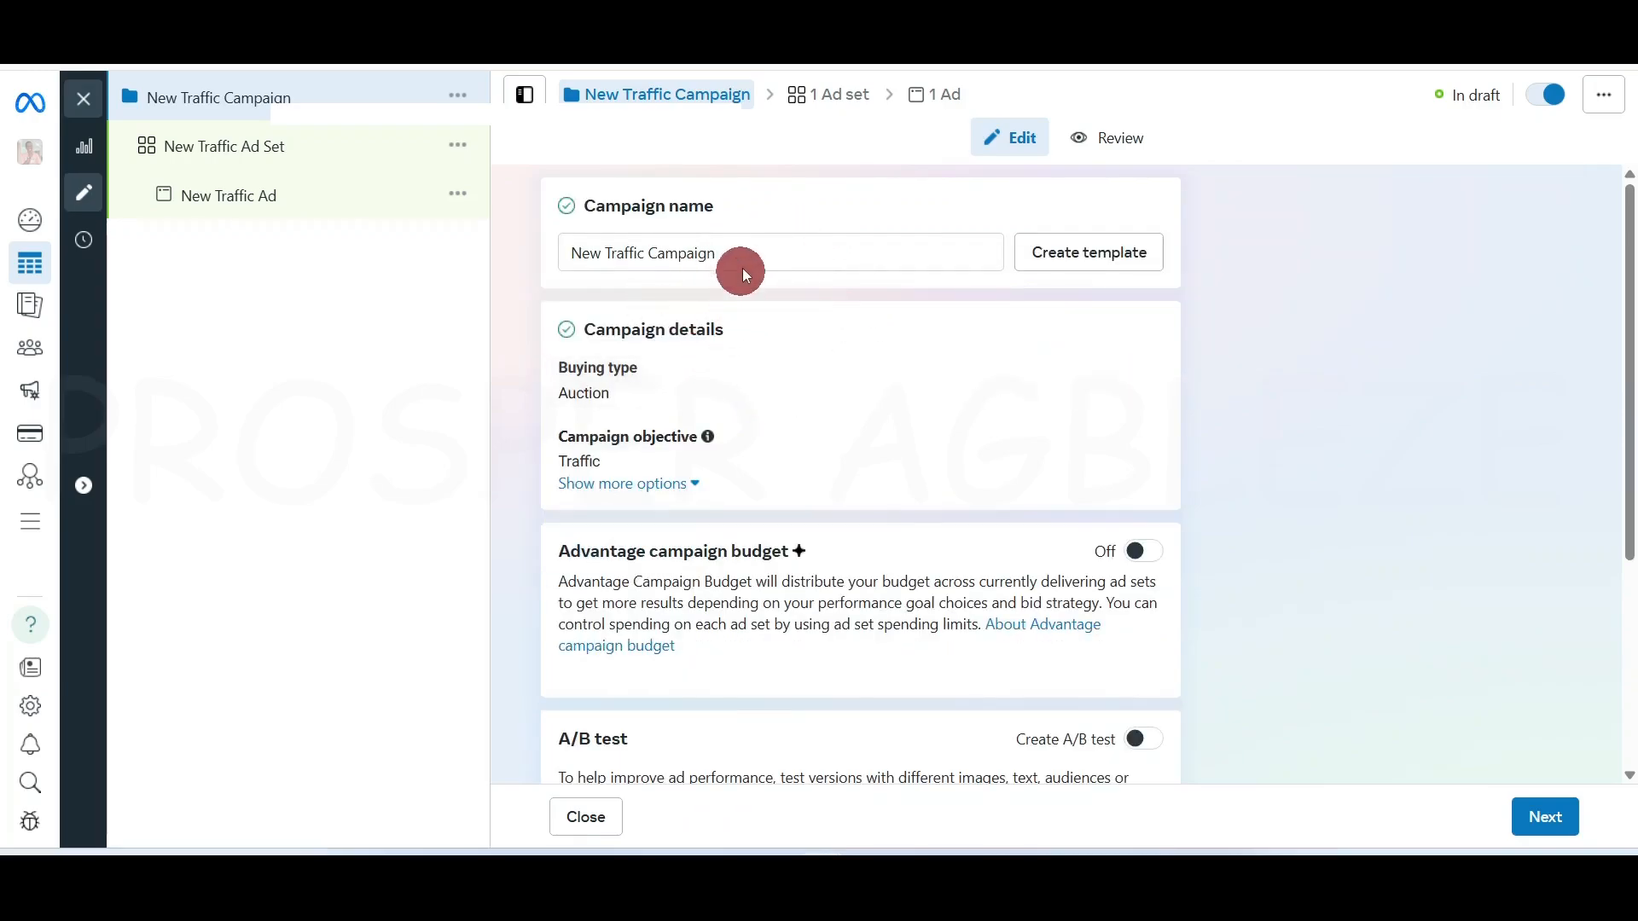
Replace the default campaign name with 'Ads for Website Design Promo' and move to the ad set
click(805, 253)
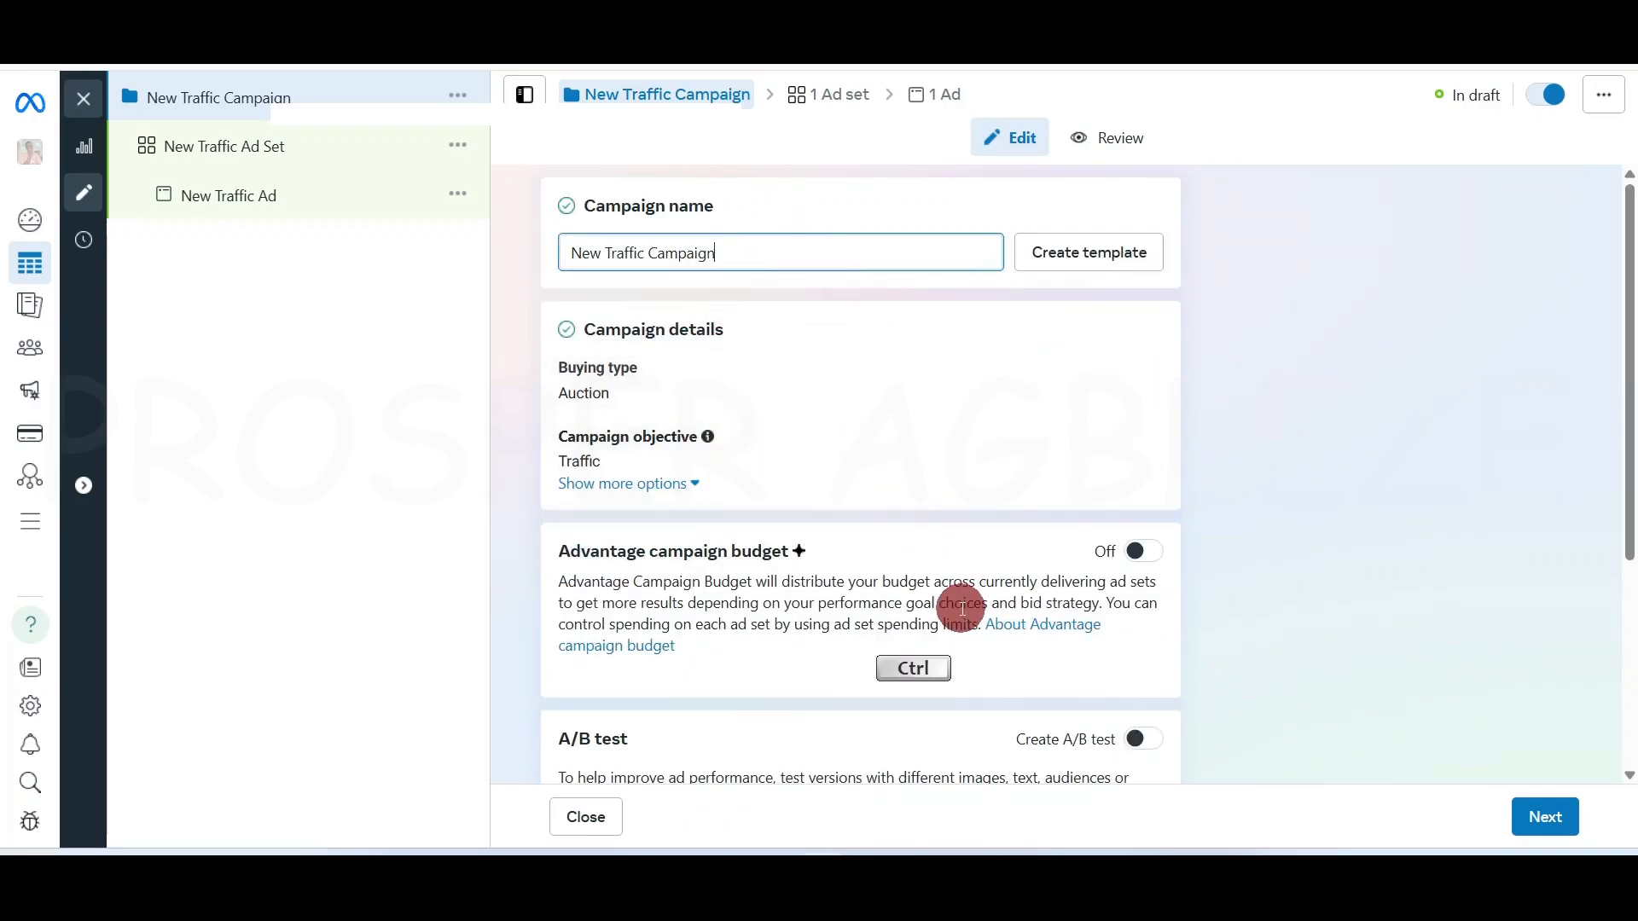
key(ctrl+a)
key(BackSpace)
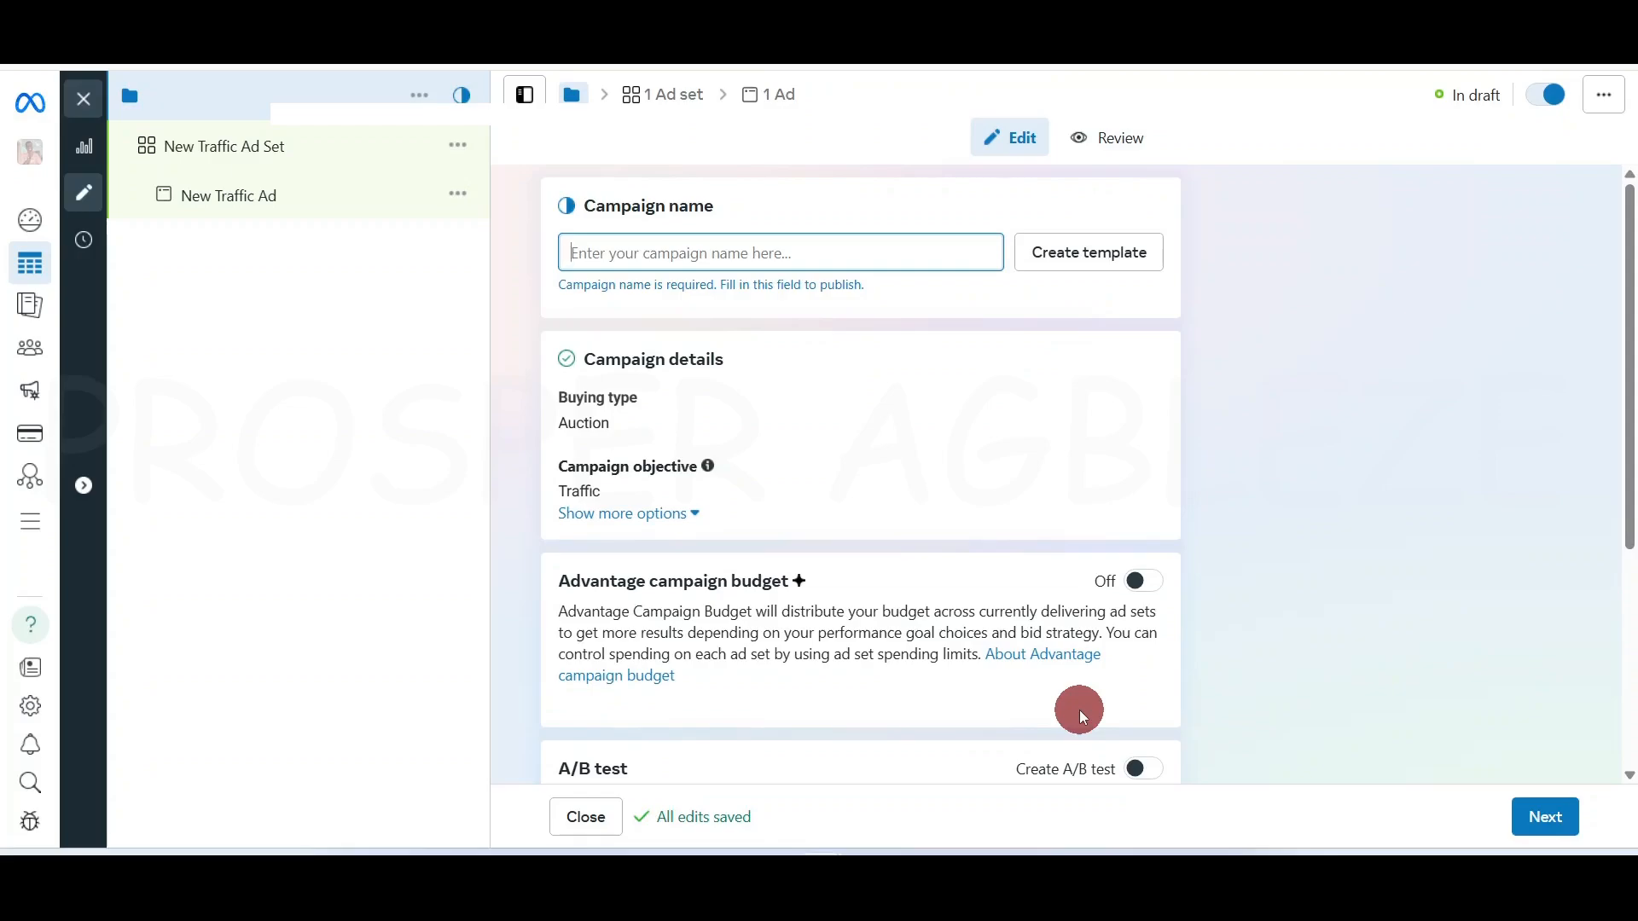
text(Ads for Website Design Promo)
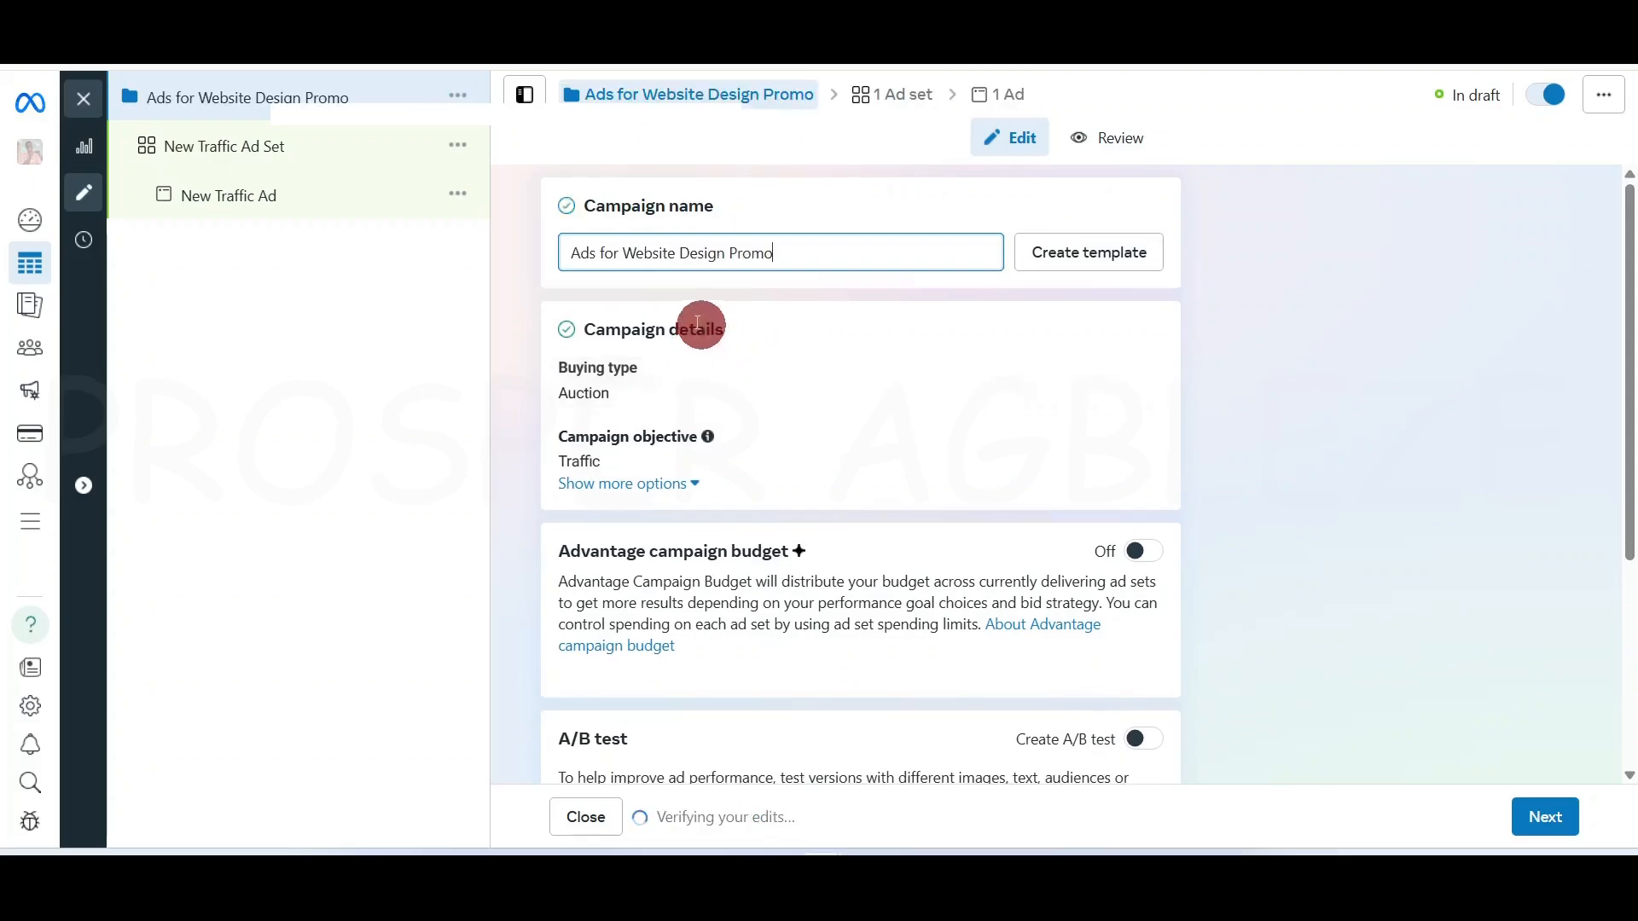
click(531, 278)
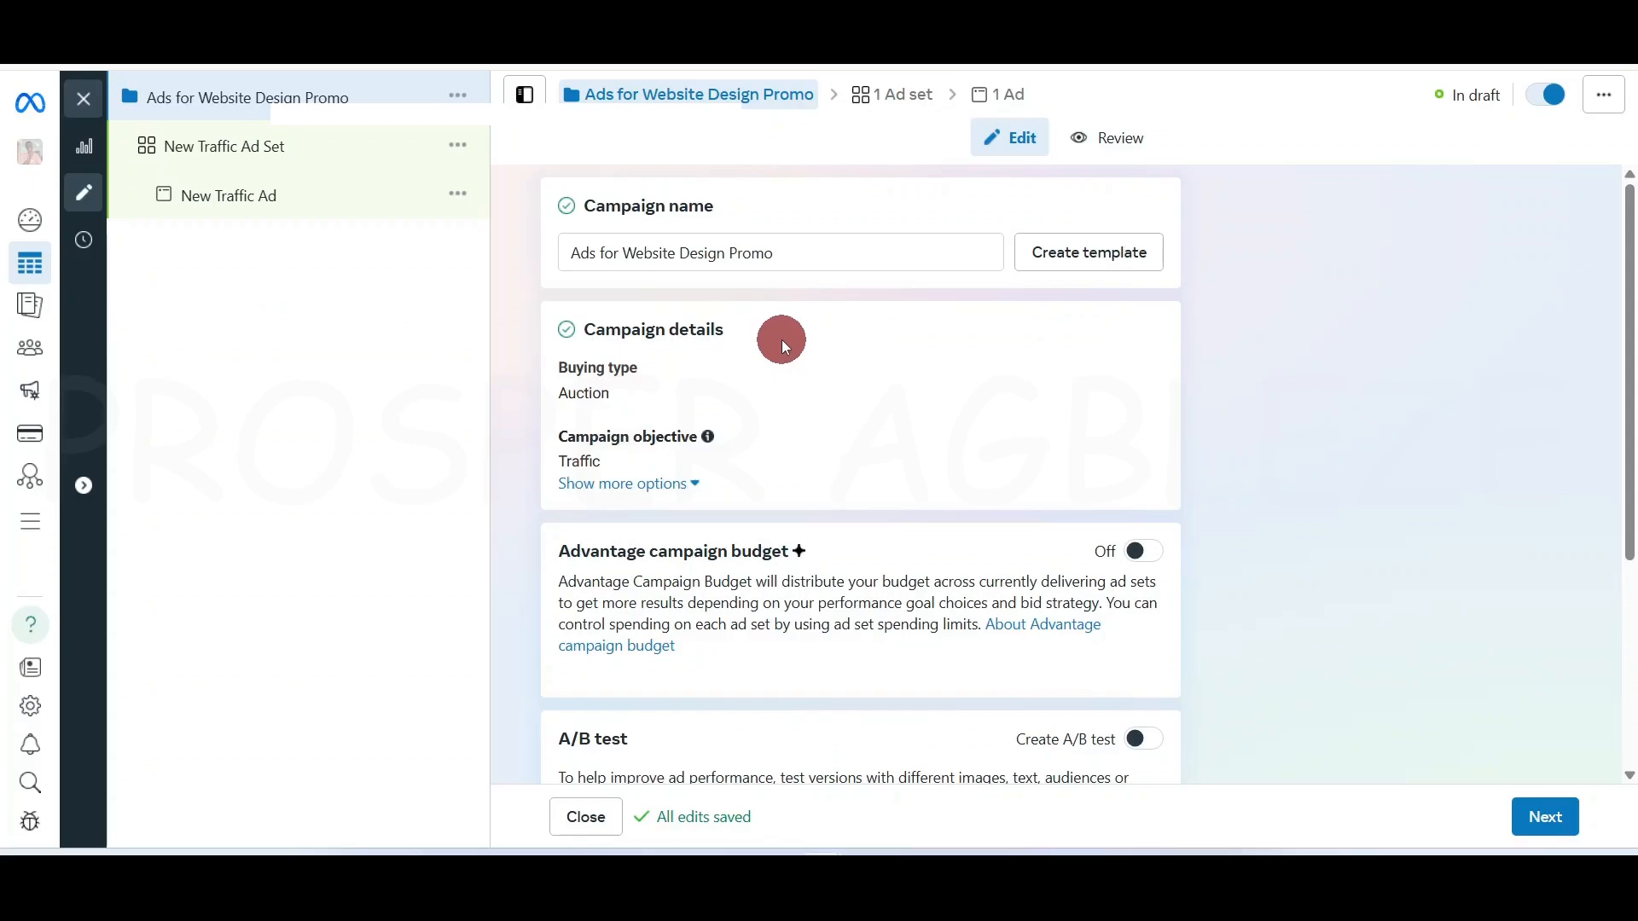
scroll(1039, 443, down, 4)
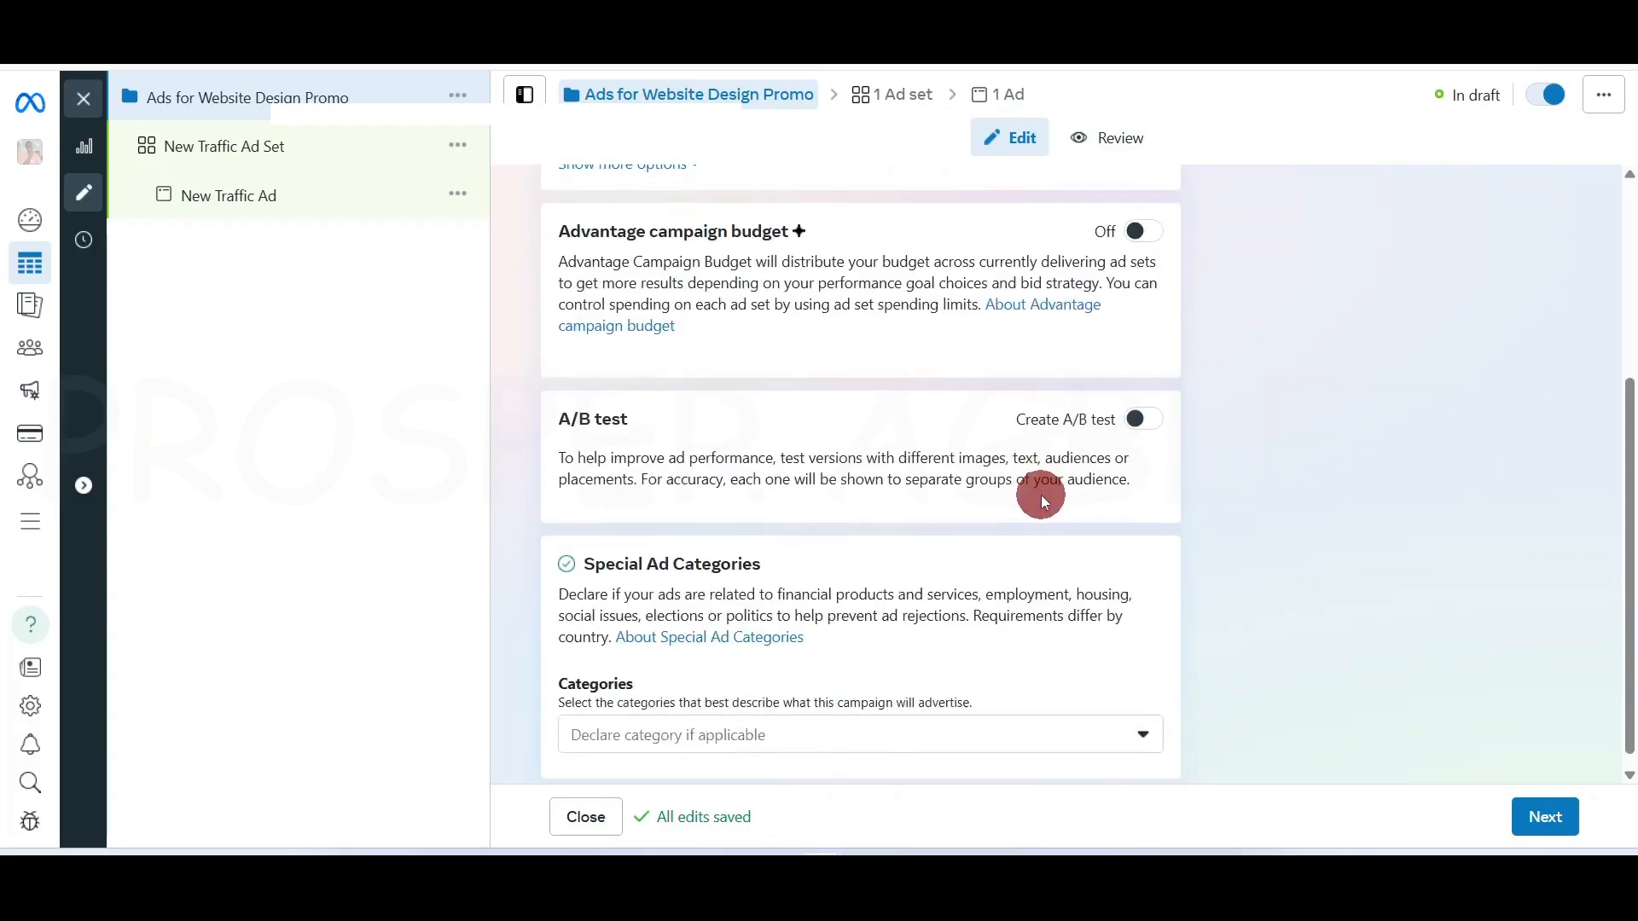
click(1561, 824)
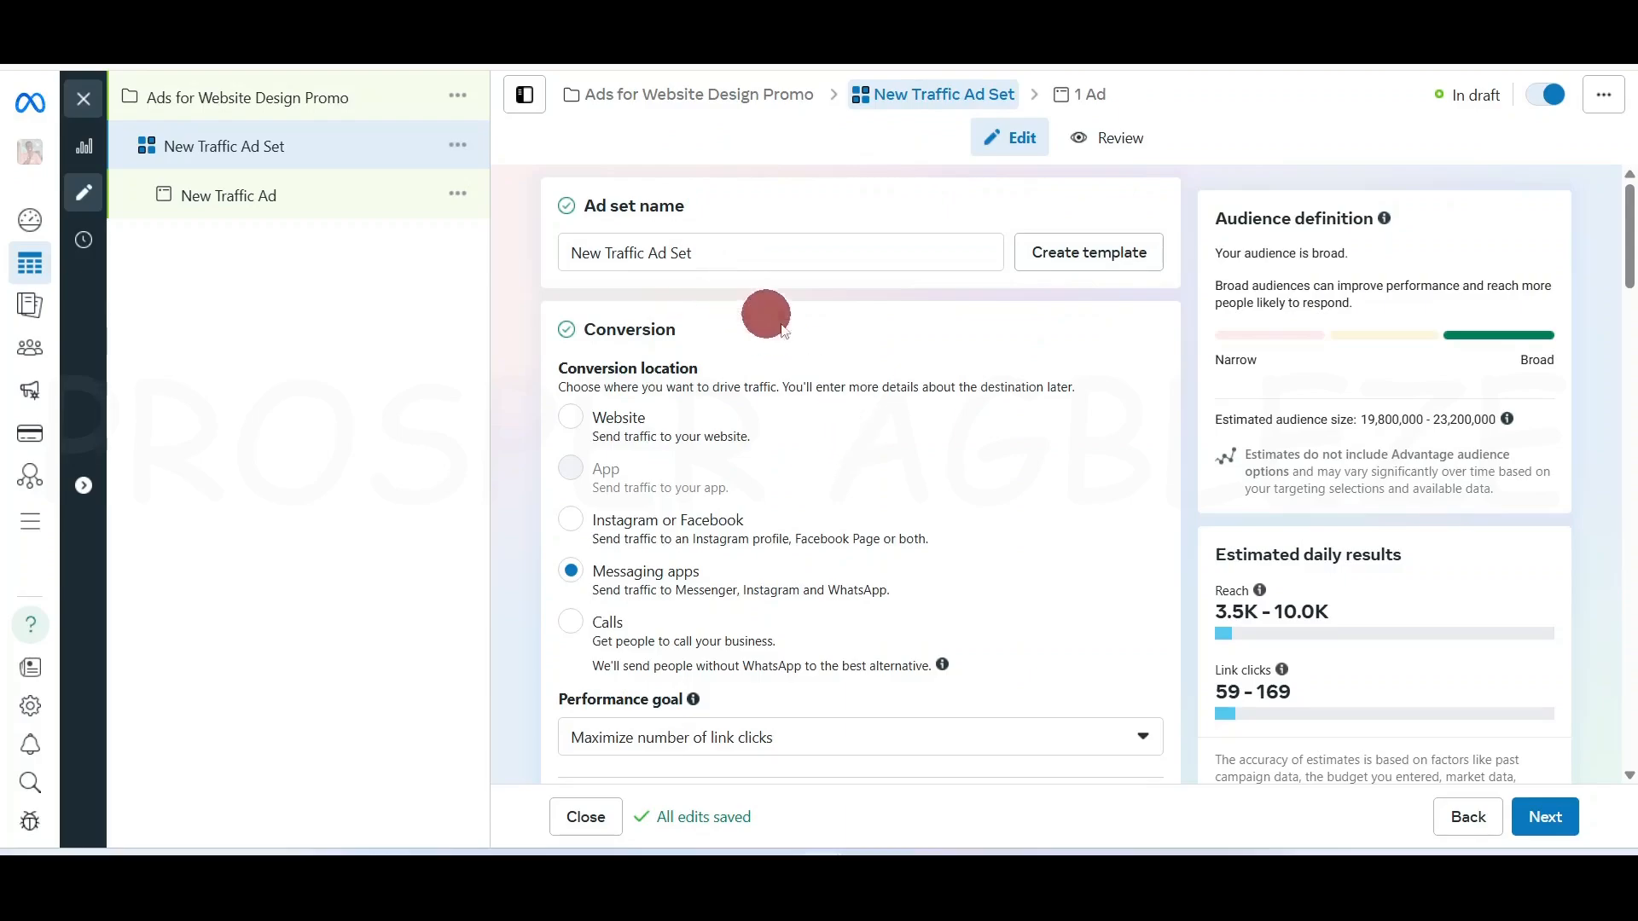
Keep the ad set name and switch the conversion location from Messaging apps to Website
click(749, 247)
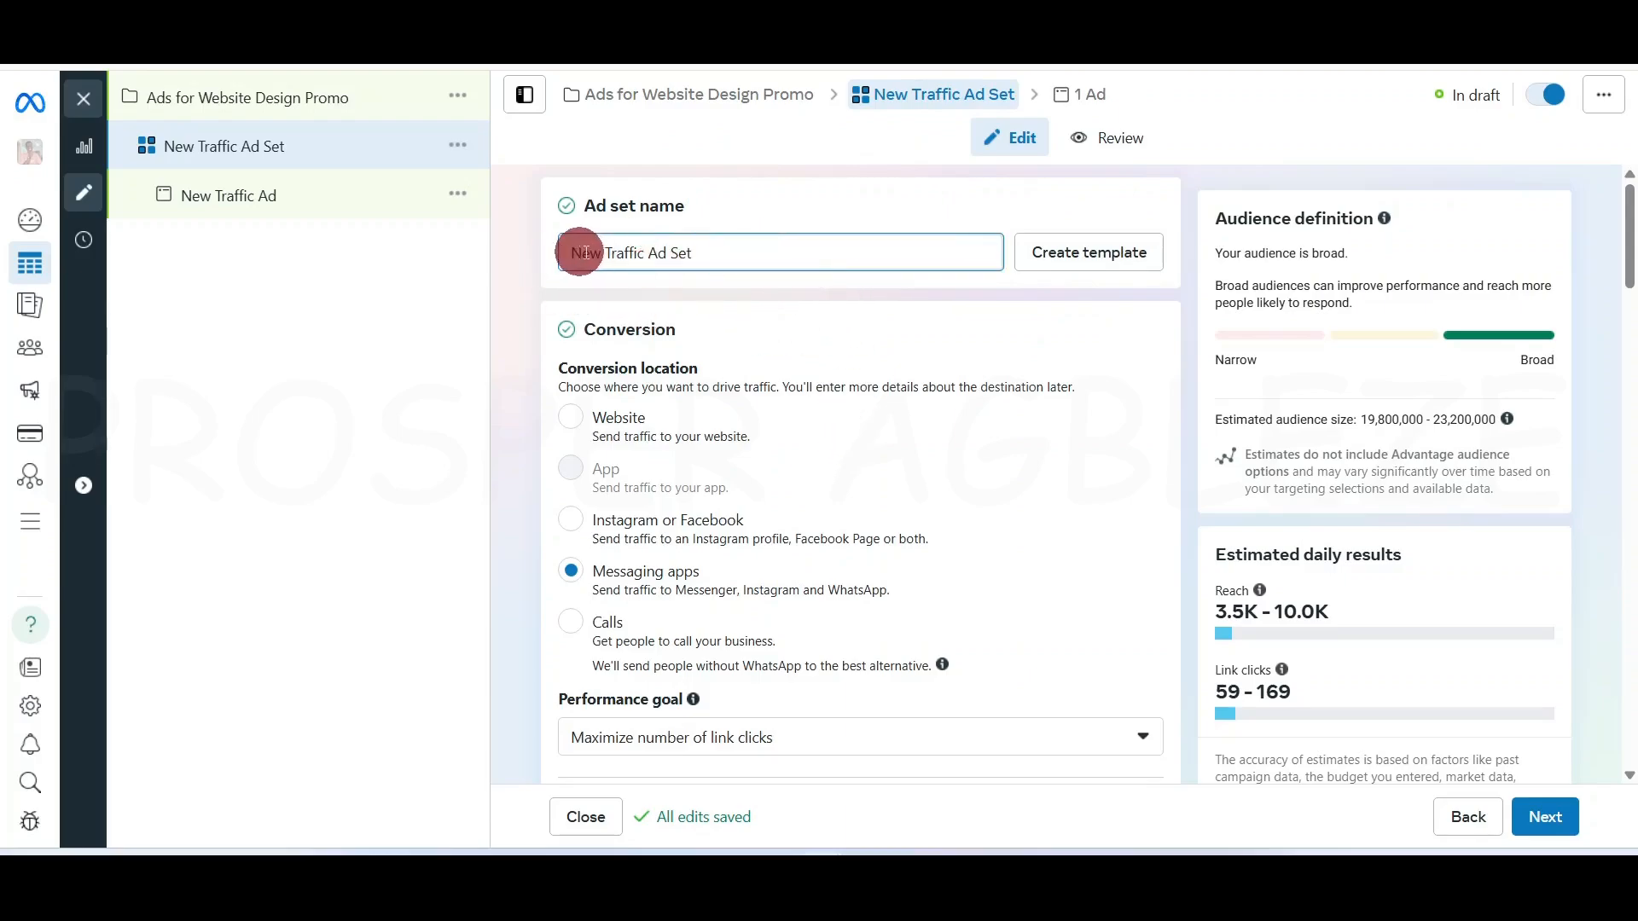
click(529, 326)
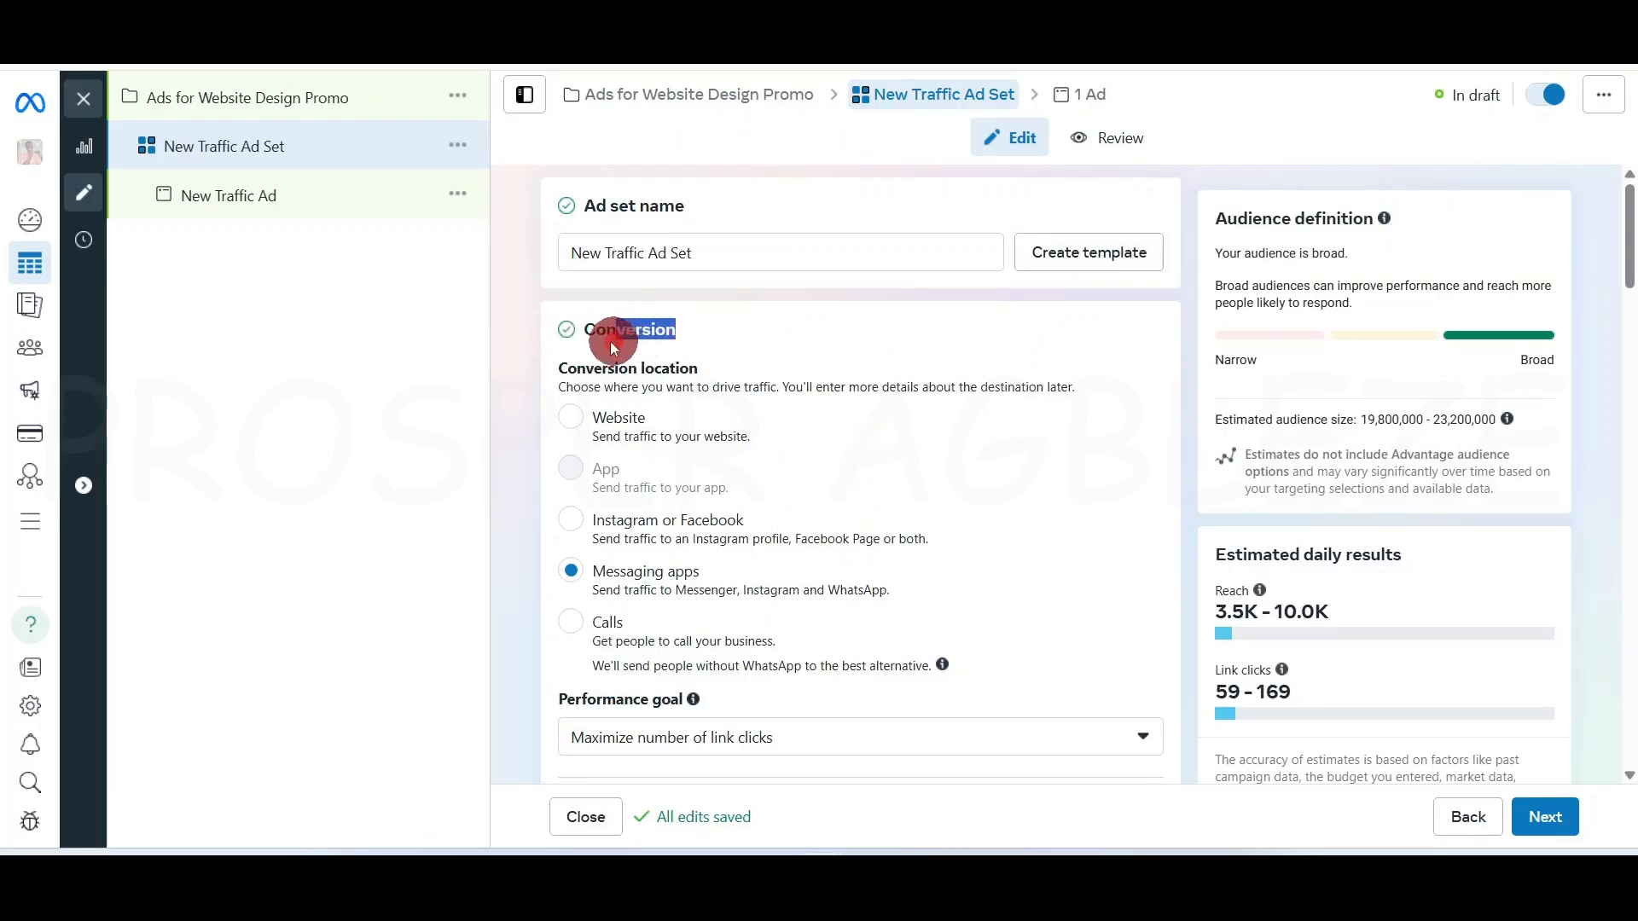
drag(610, 341, 586, 341)
click(524, 406)
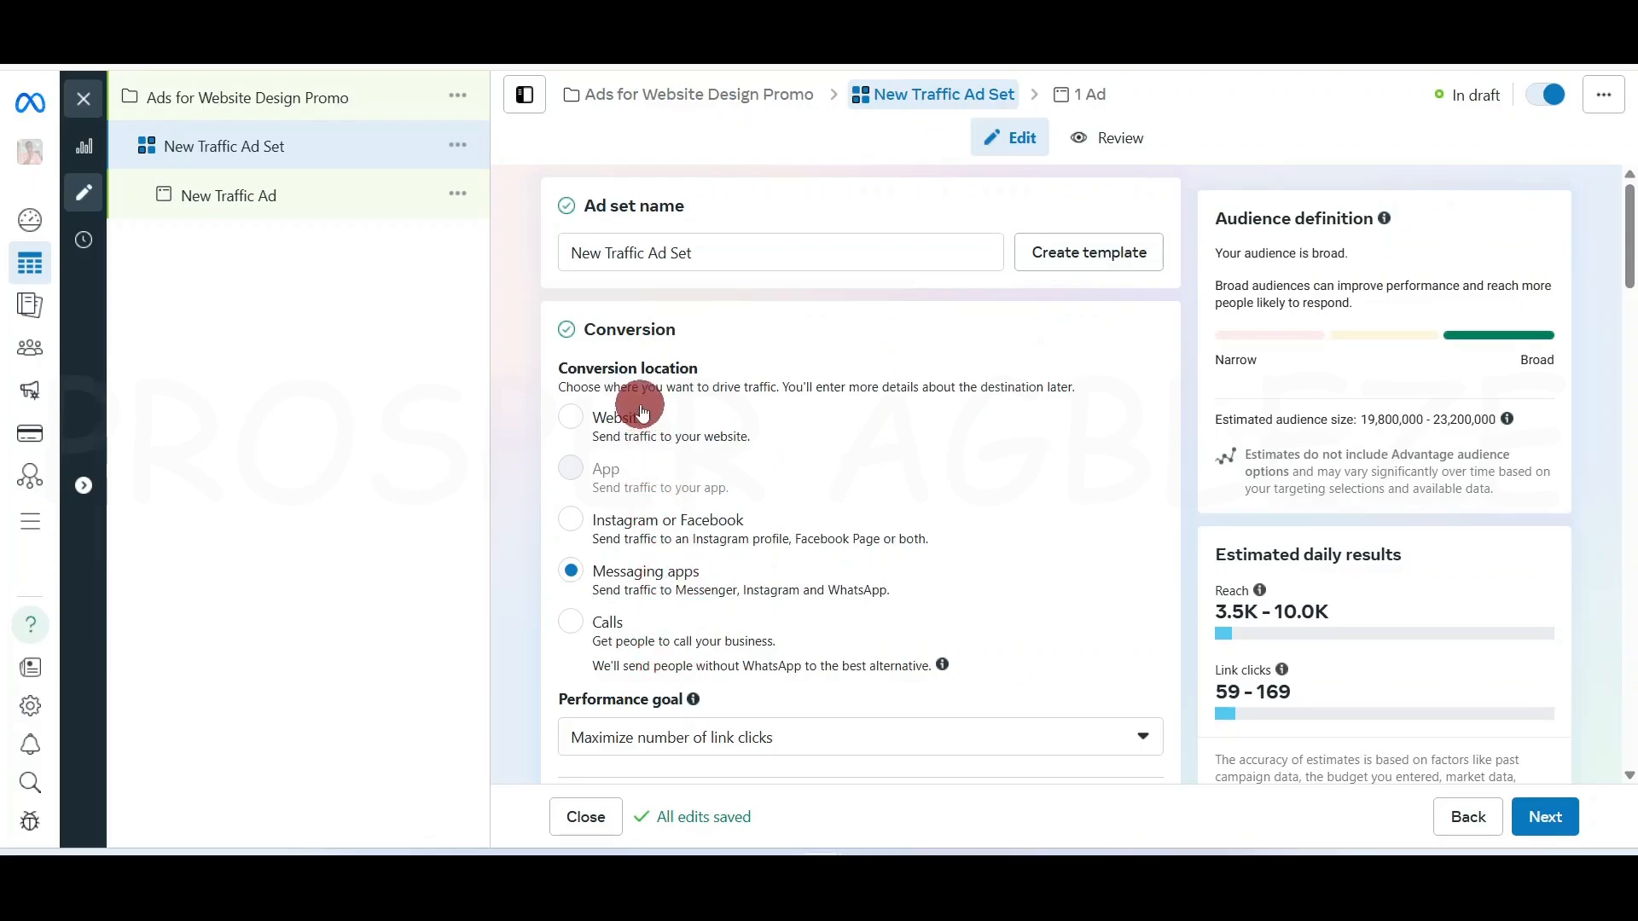
click(577, 426)
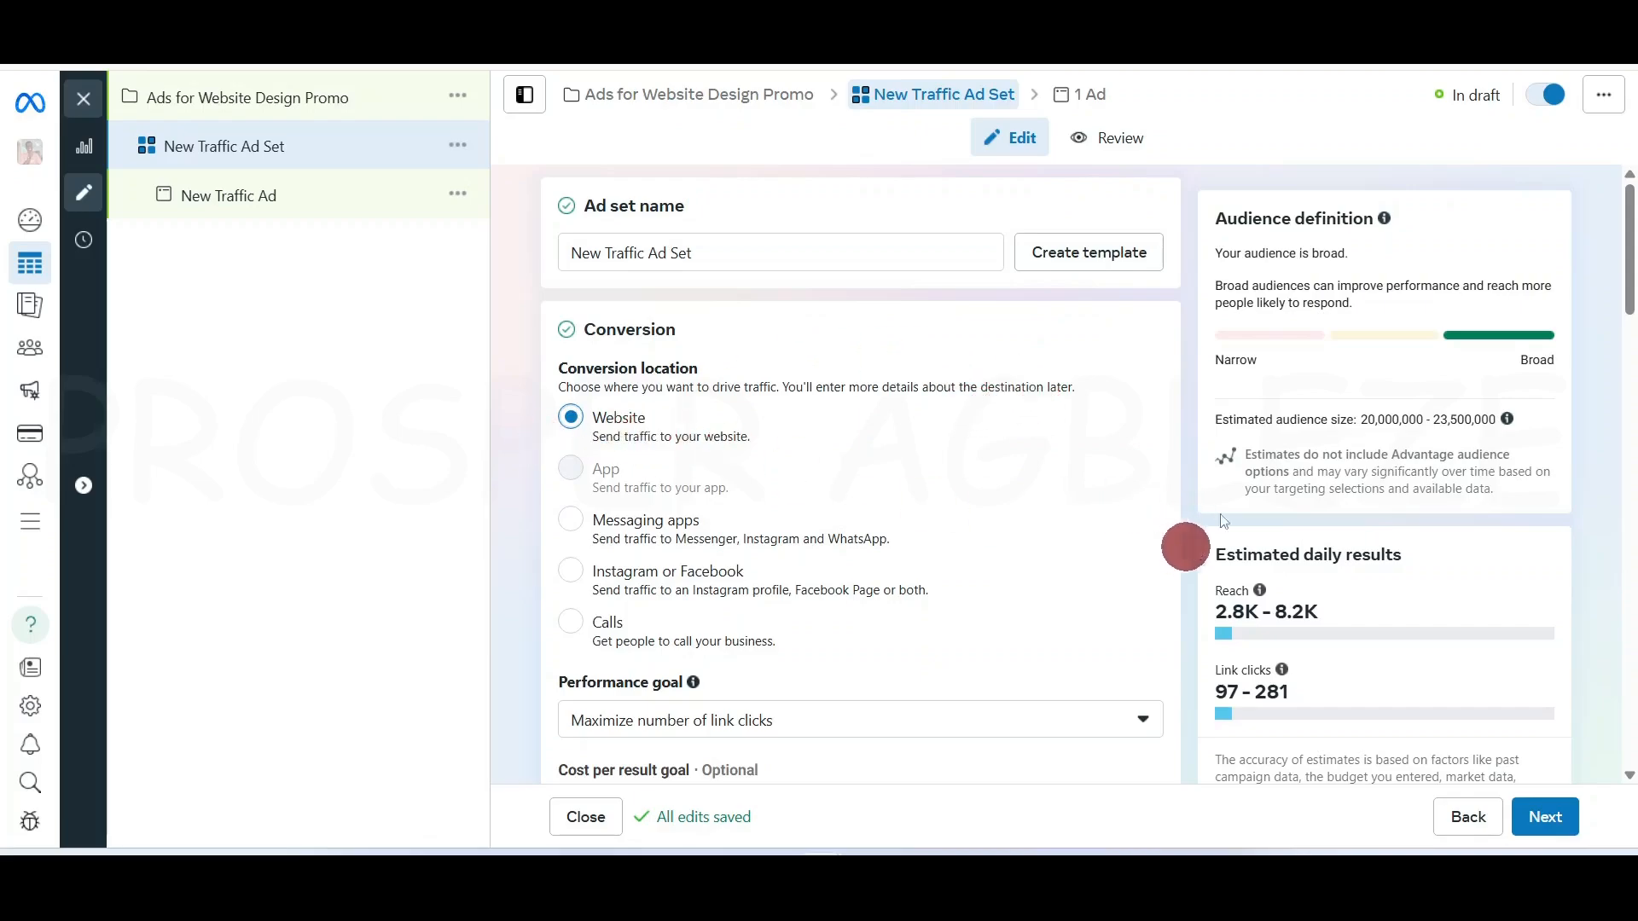
drag(1629, 254, 1629, 298)
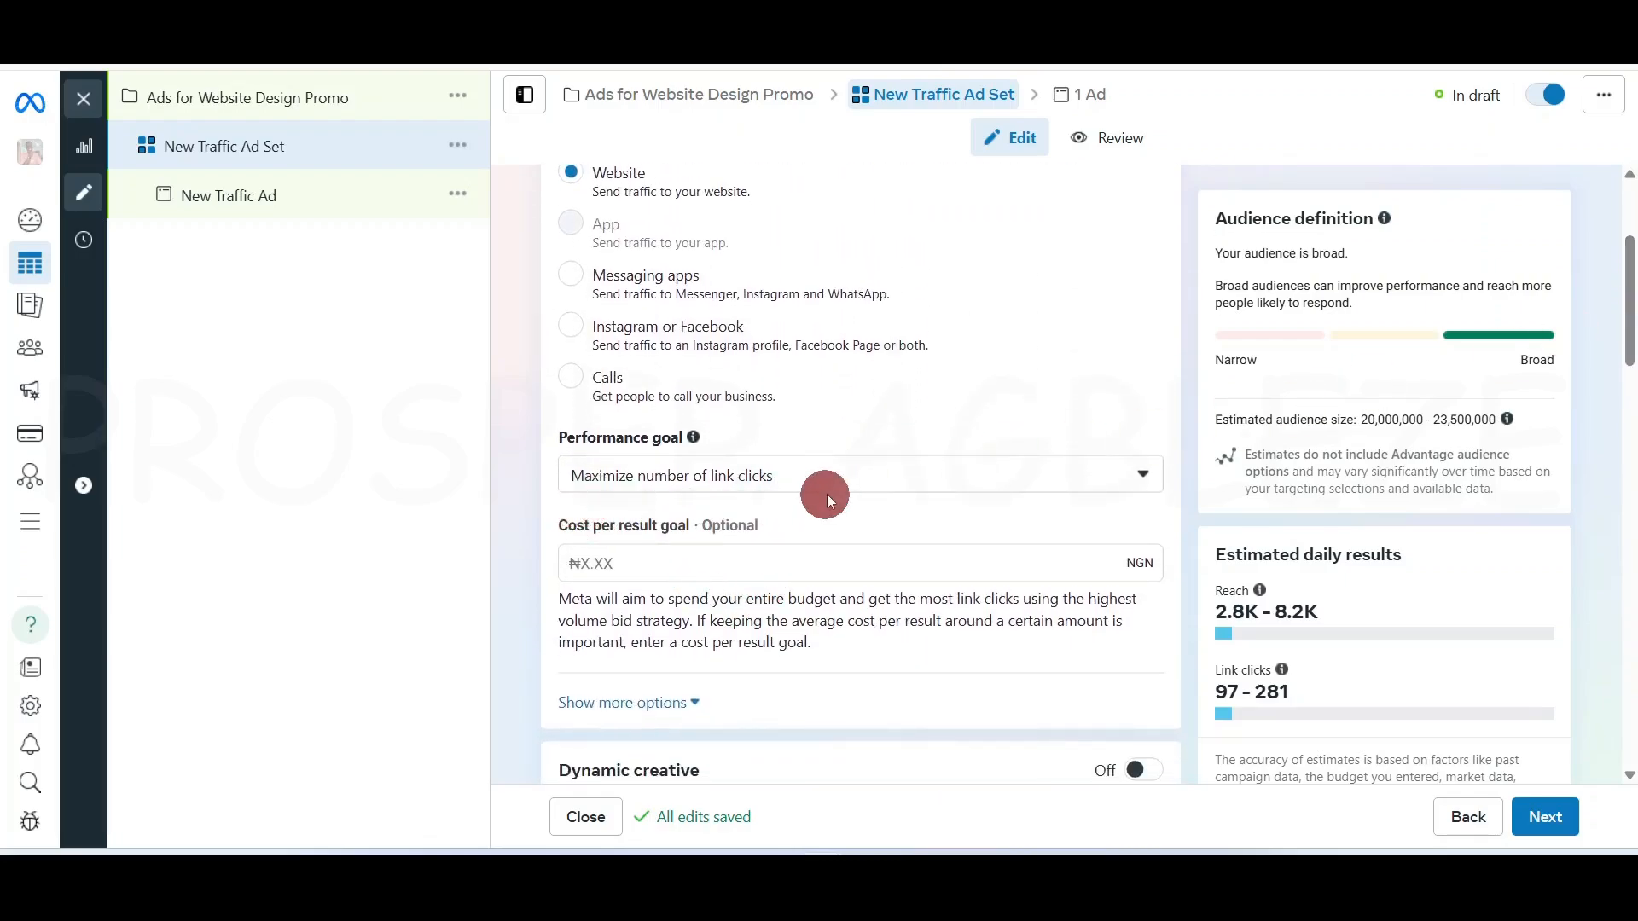
click(902, 488)
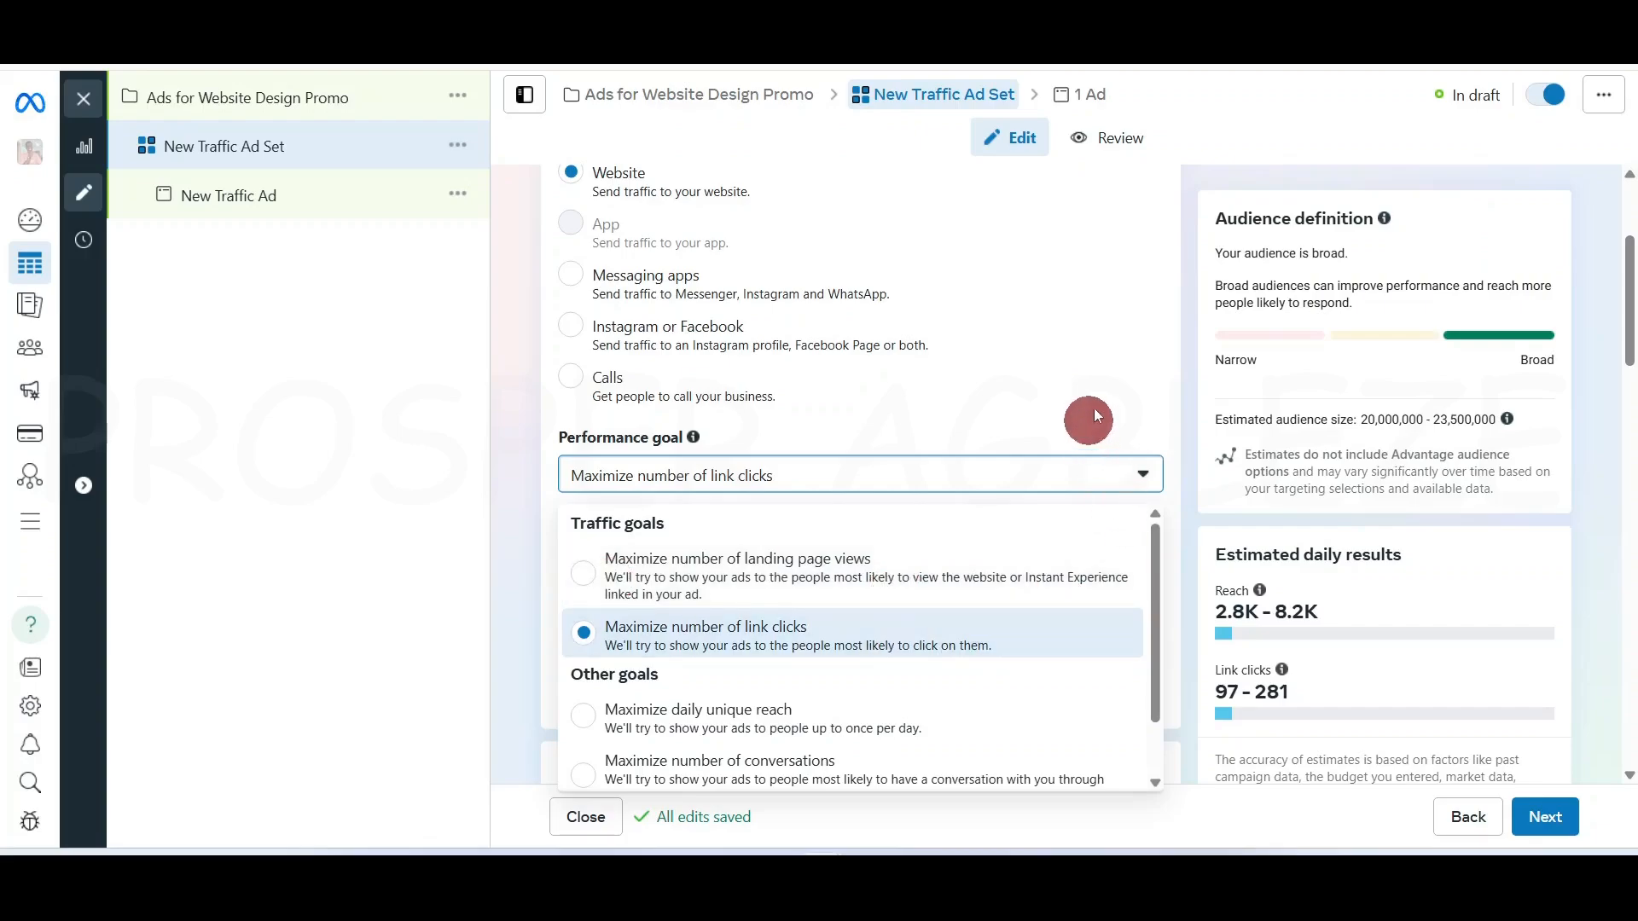
click(1184, 383)
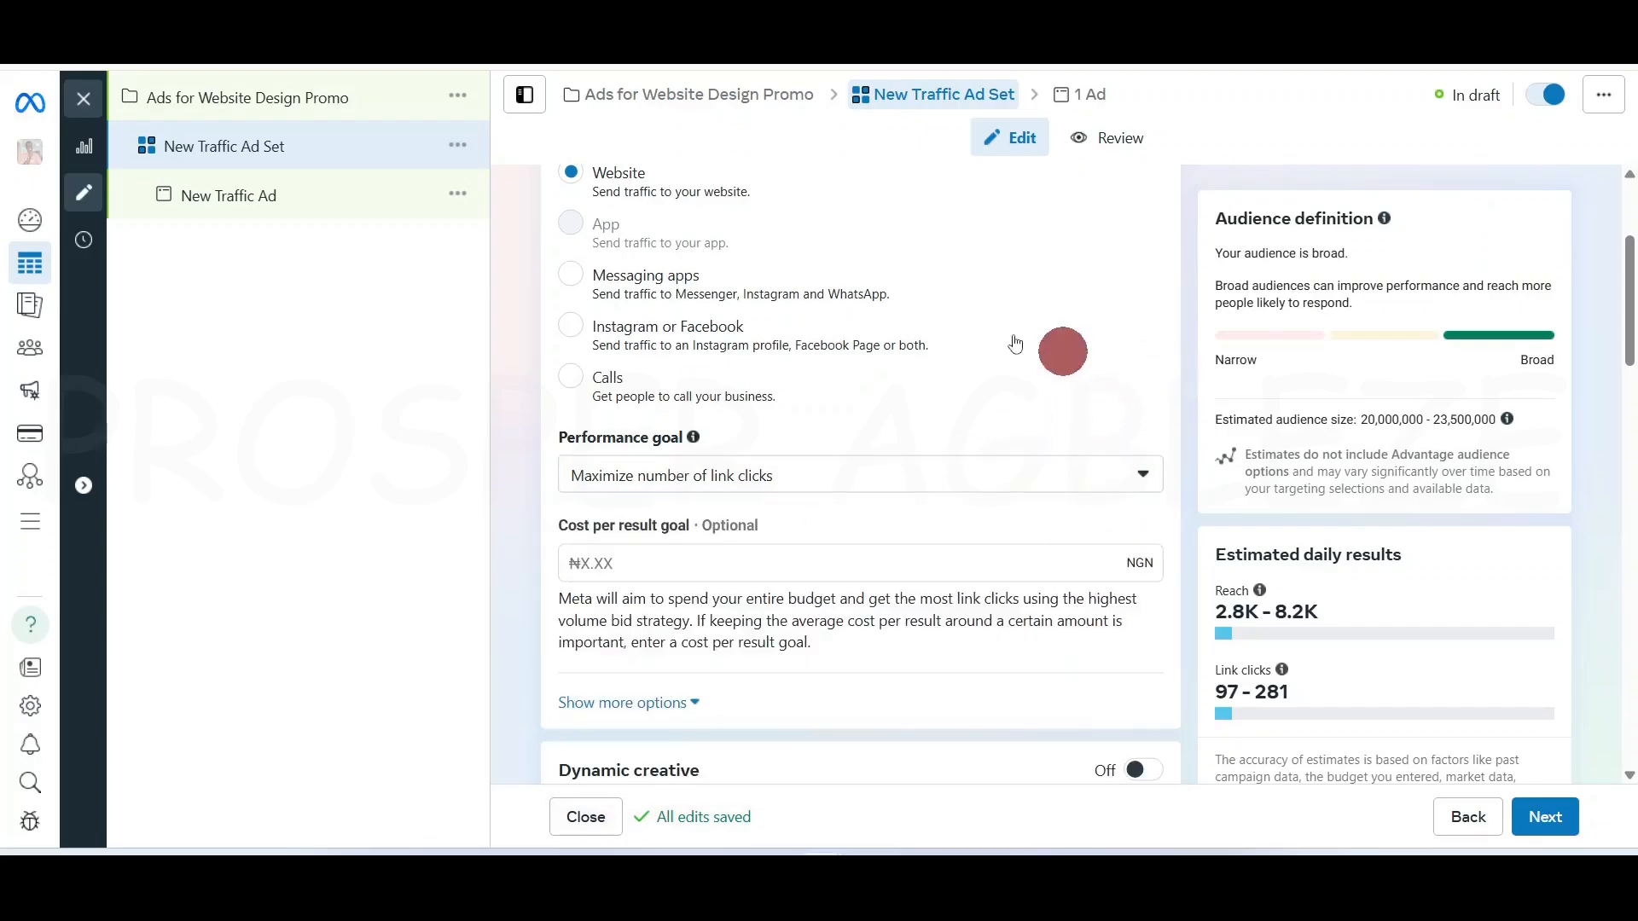
Set the conversion location back to Messaging apps with Messenger, reviewing the Page and app options
click(573, 277)
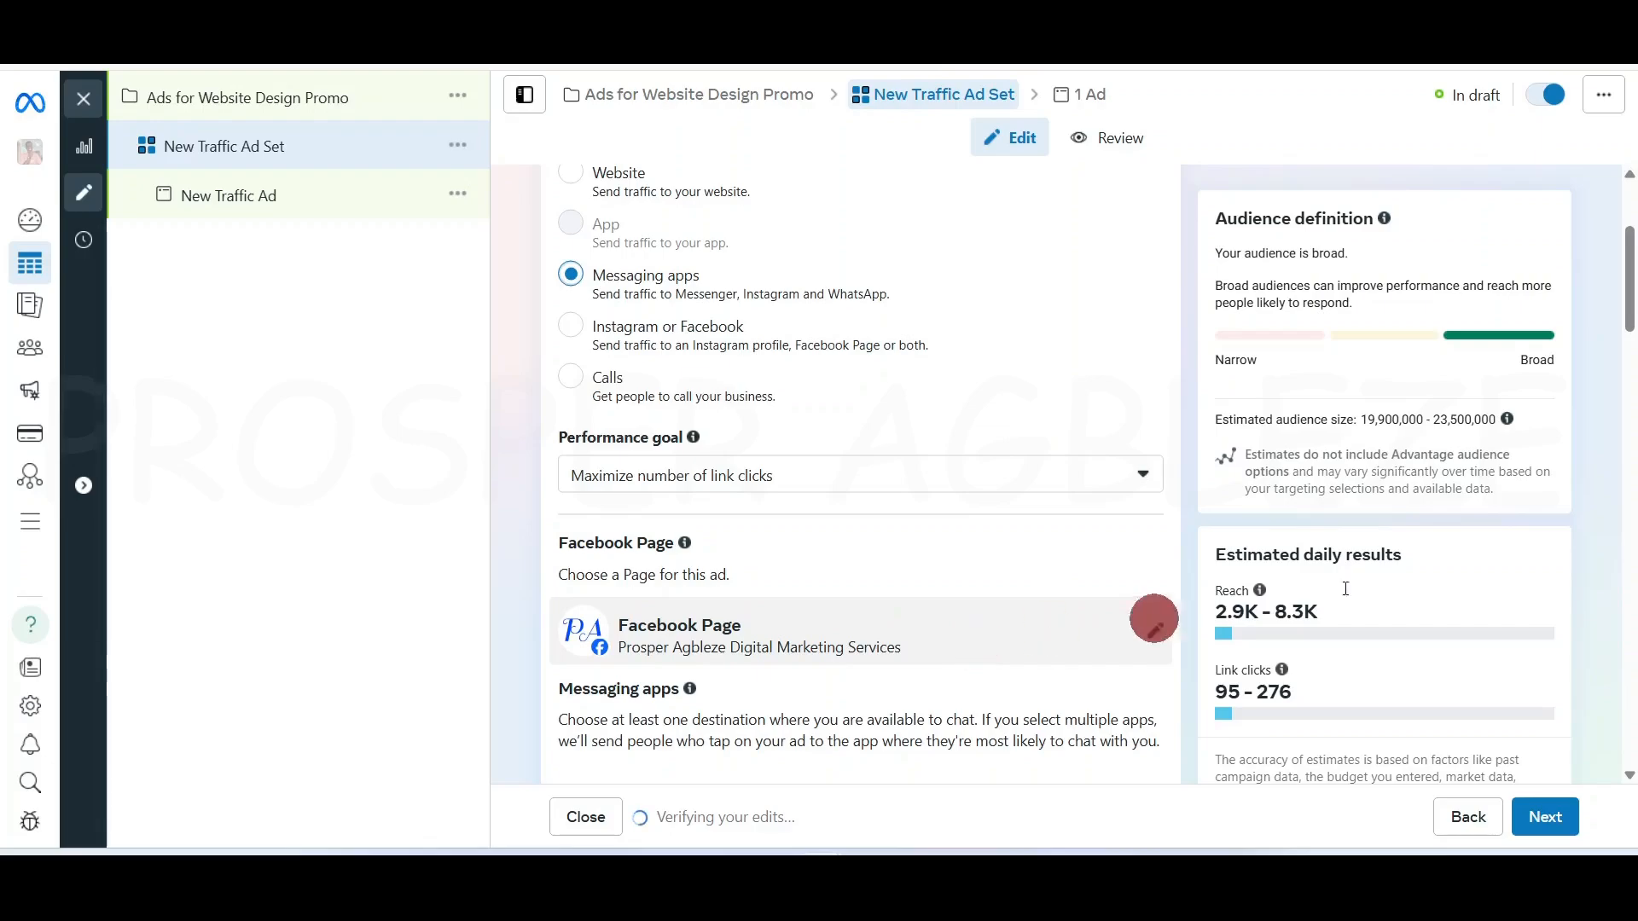
drag(1625, 285, 1629, 345)
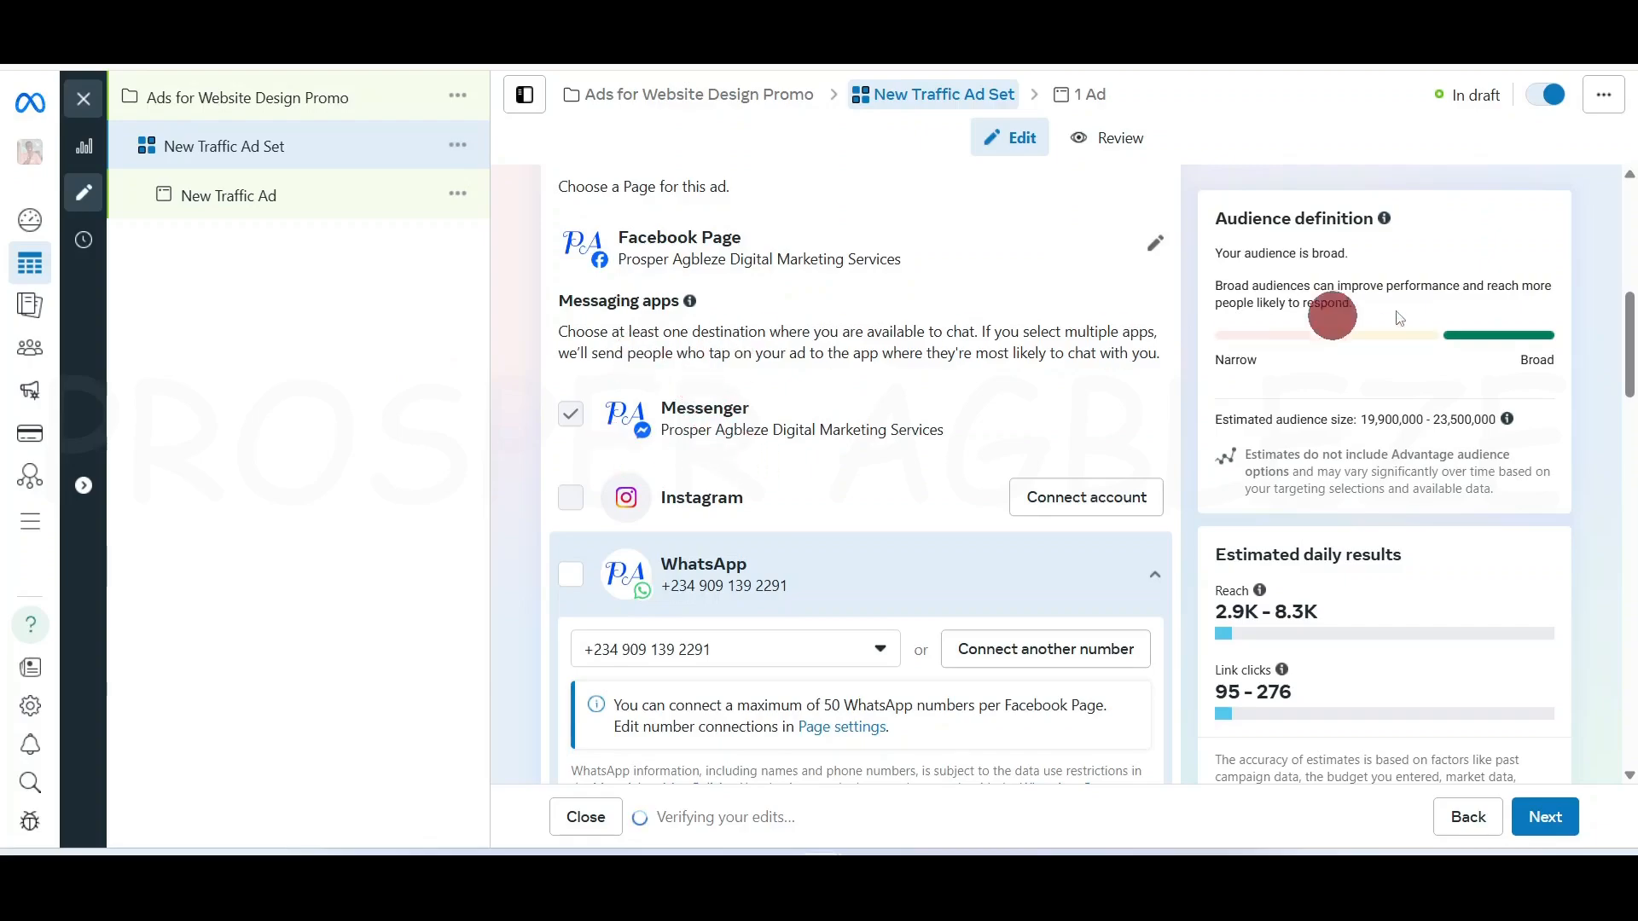
mouse_move(1630, 341)
mouse_down()
mouse_move(1627, 237)
mouse_move(1634, 324)
mouse_up()
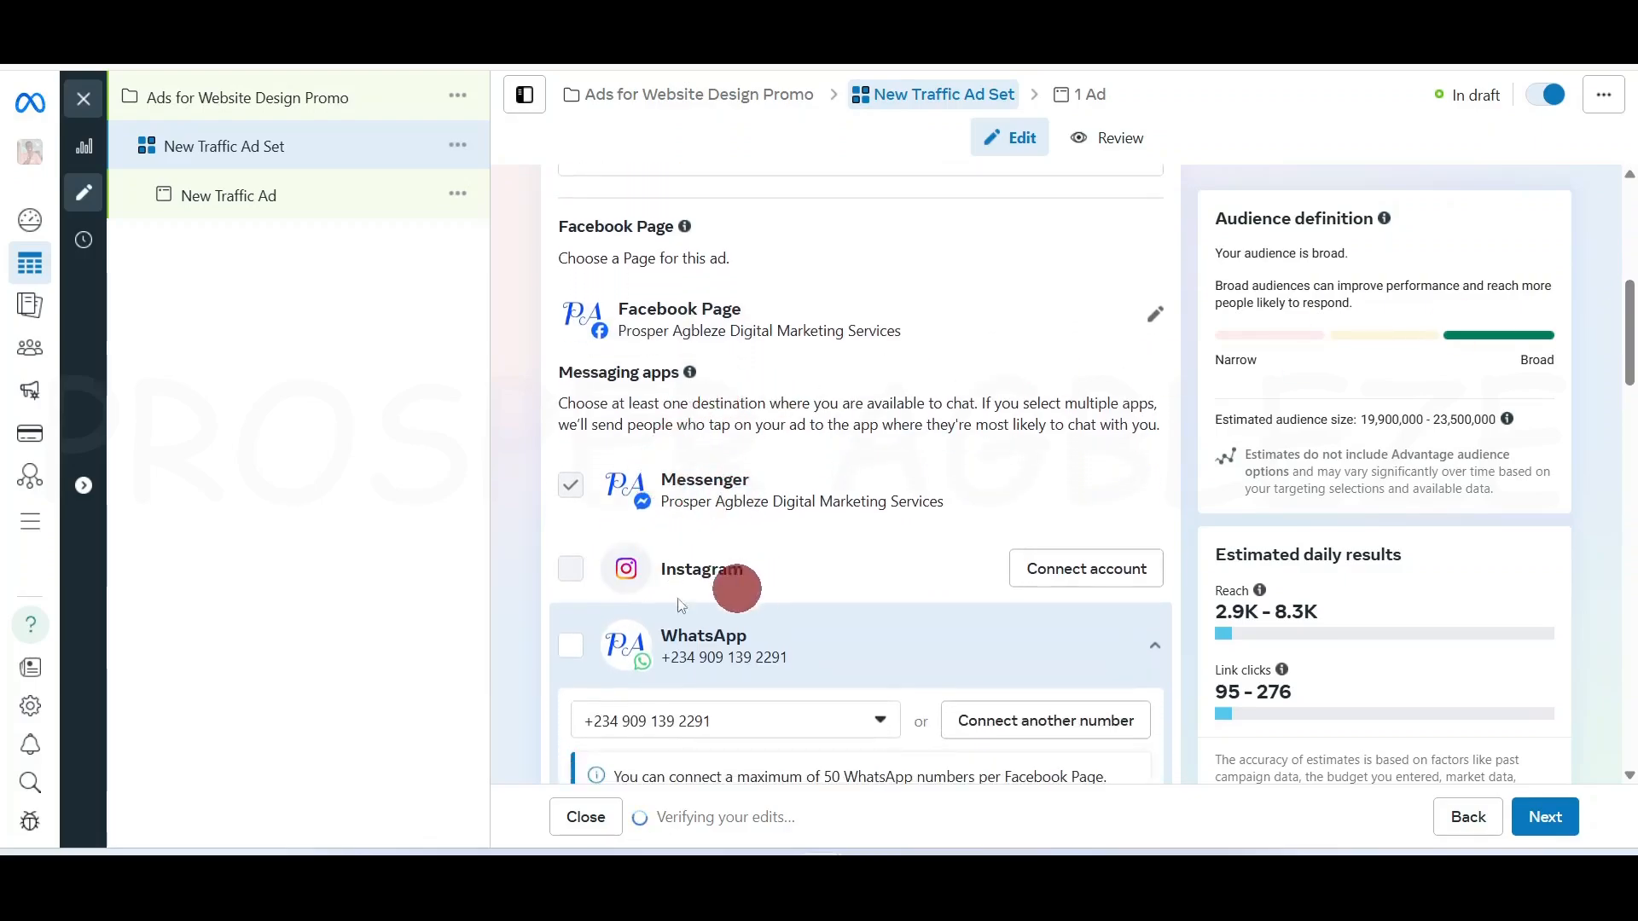
drag(1630, 331, 1630, 268)
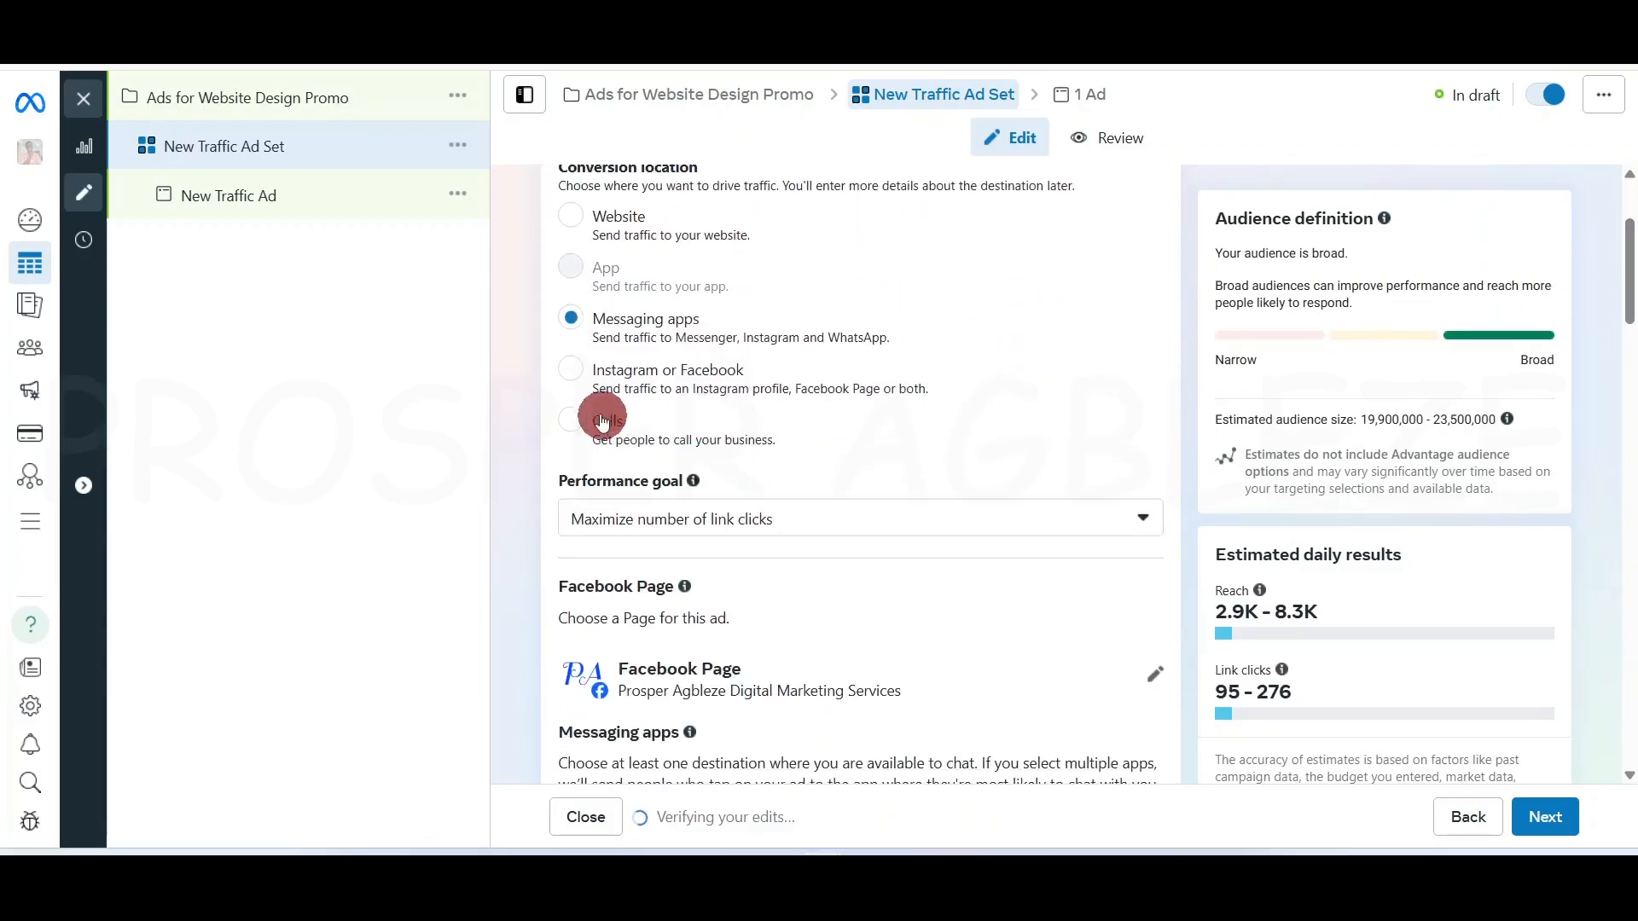
click(571, 370)
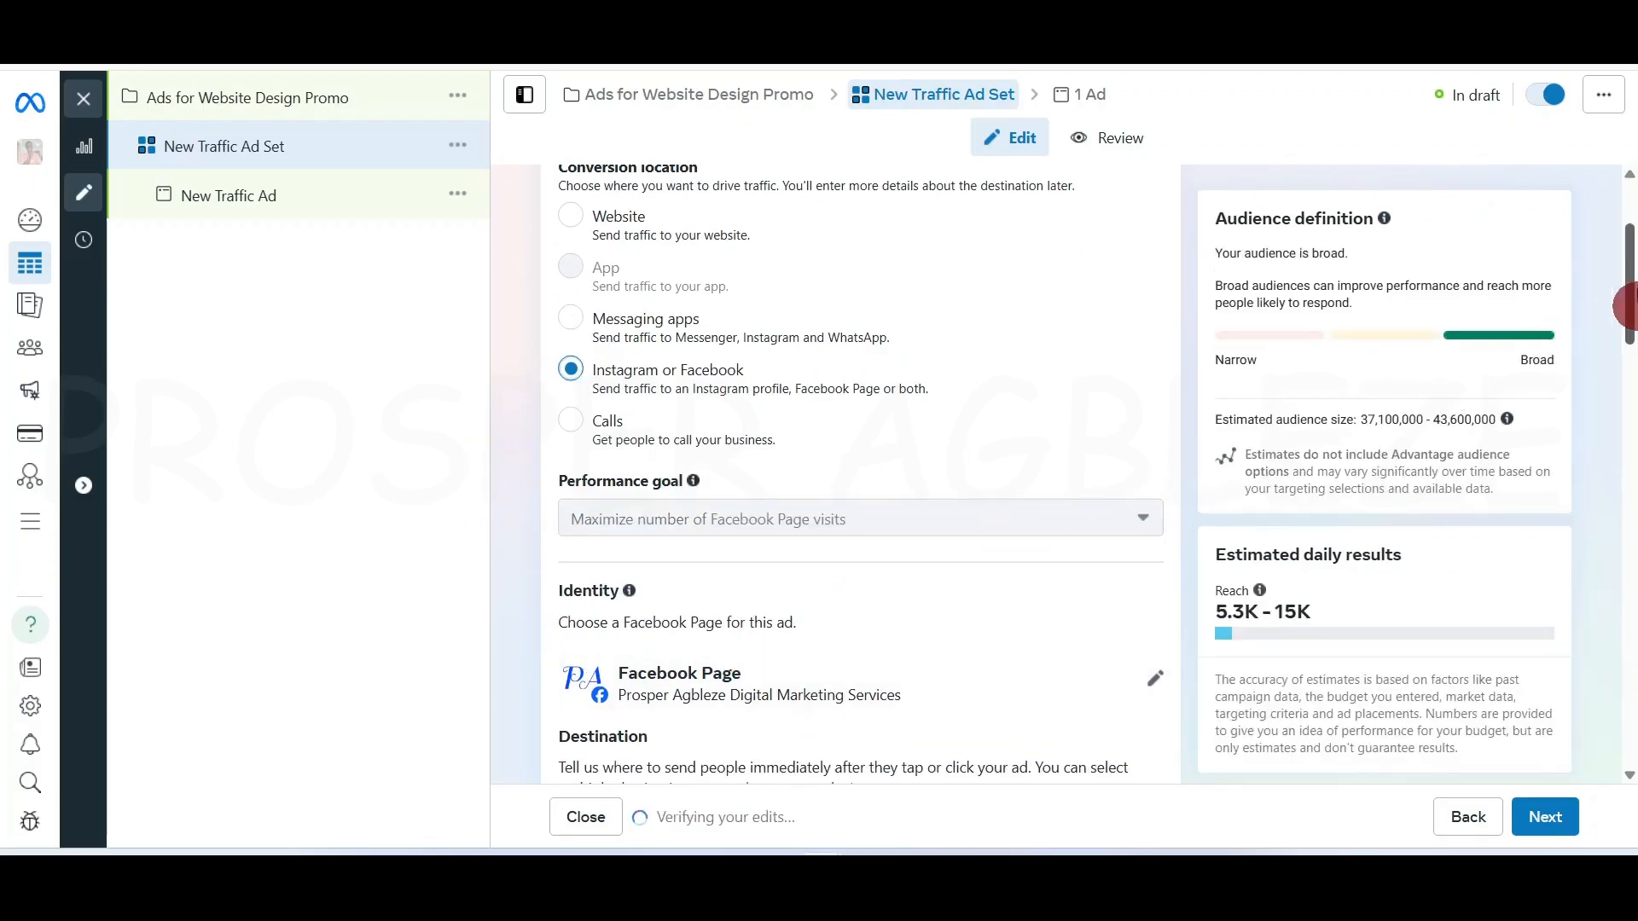
scroll(1625, 282, down, 3)
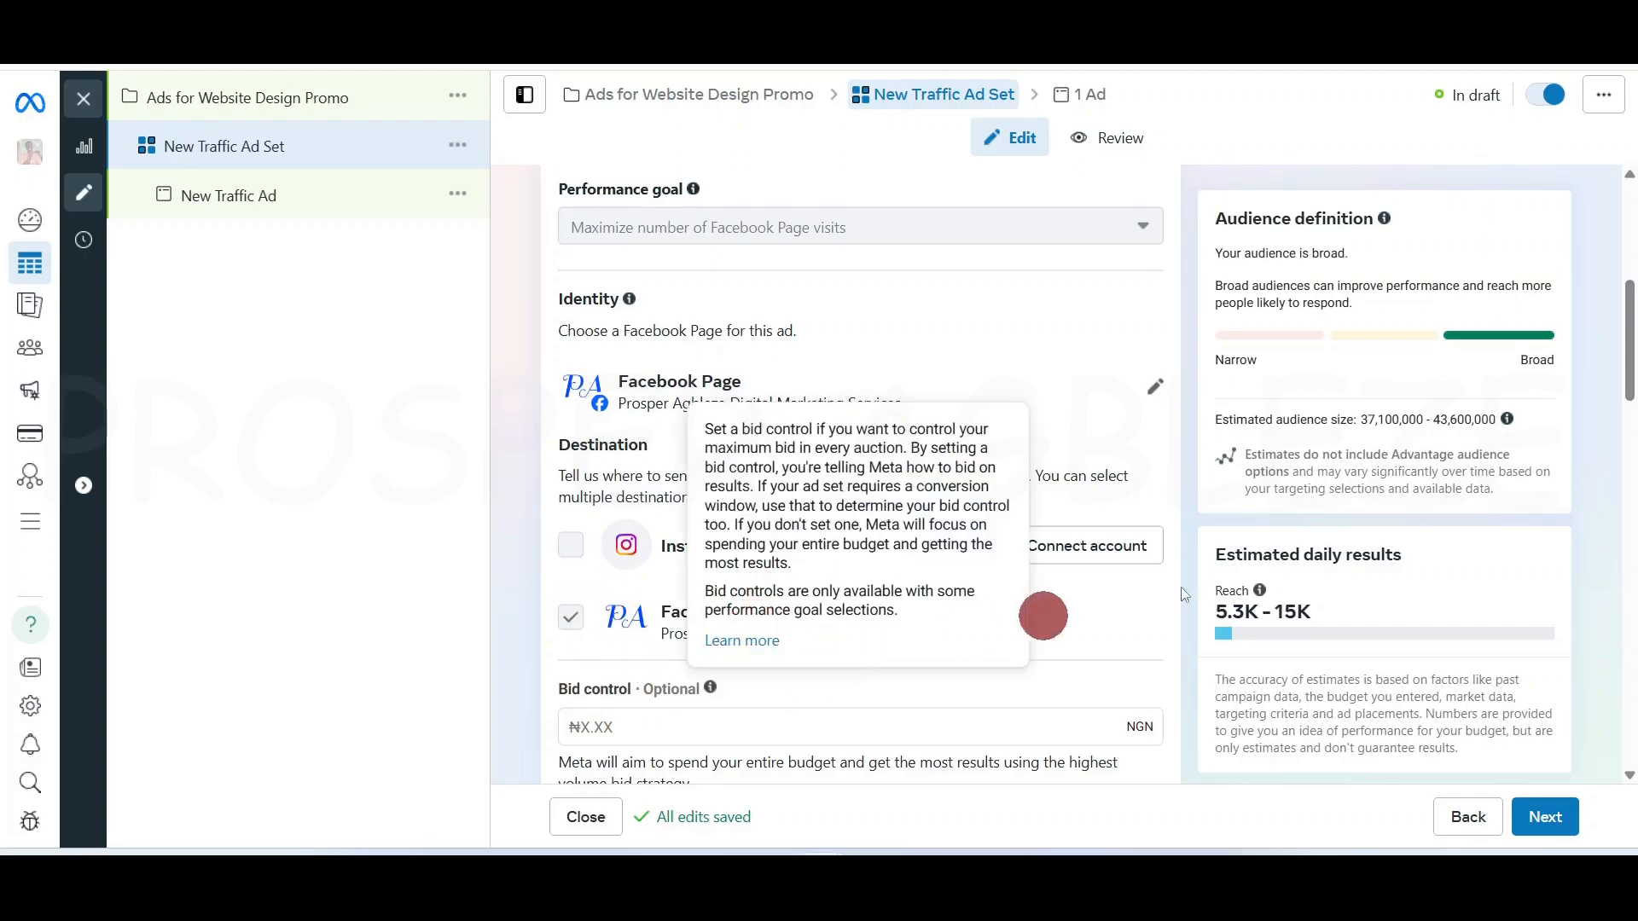
drag(1631, 362, 1631, 298)
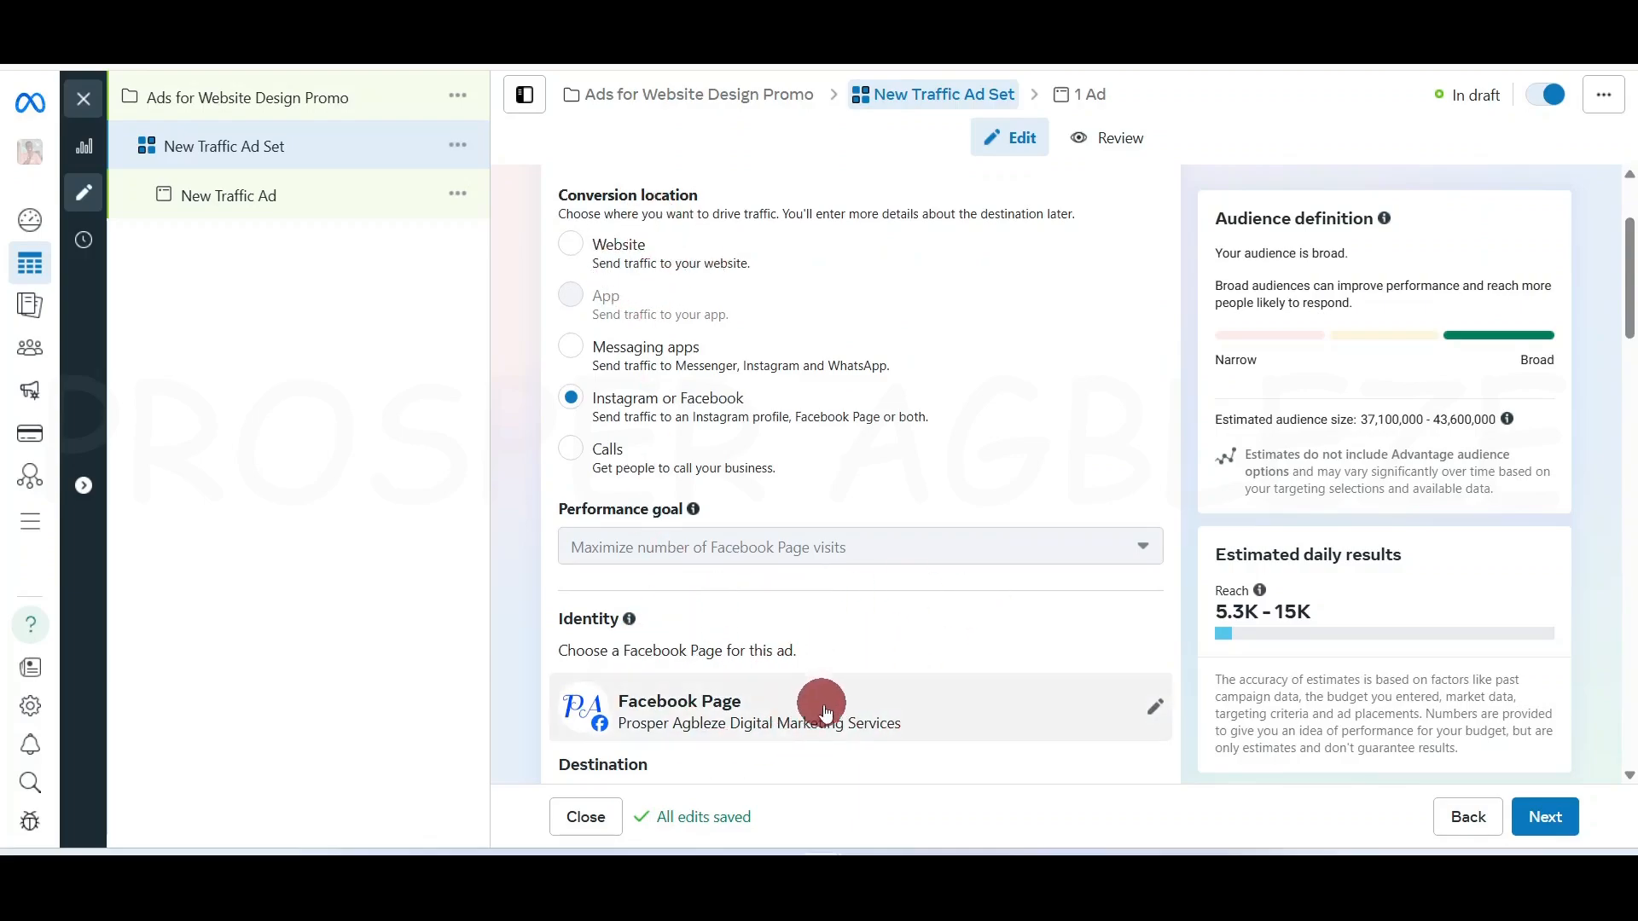
click(569, 449)
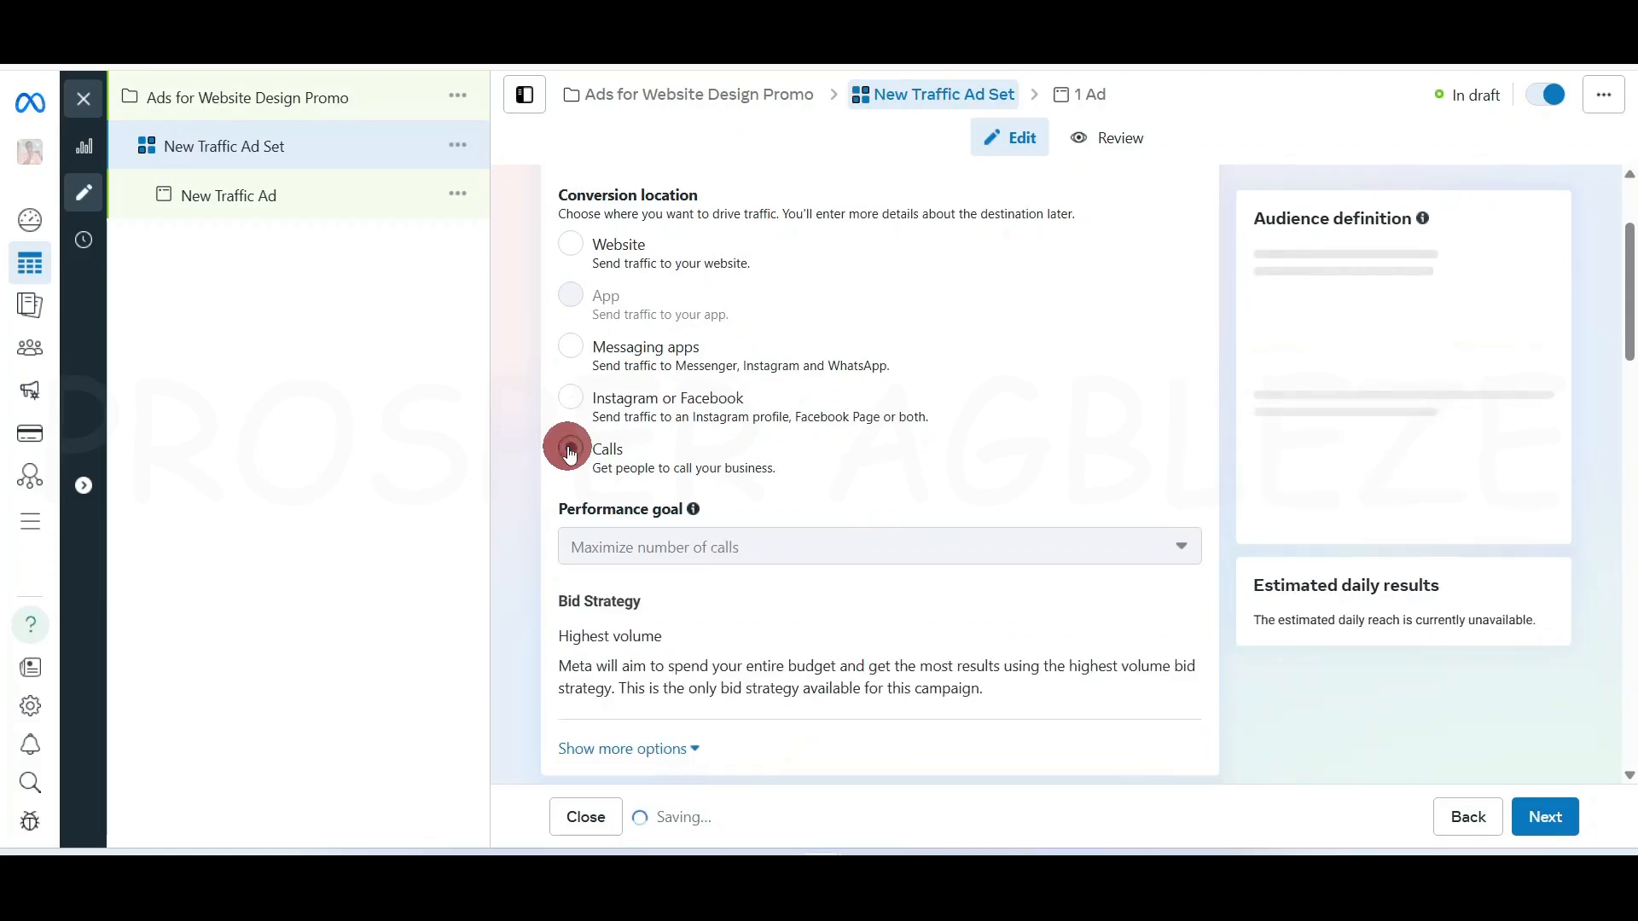
scroll(1628, 339, down, 3)
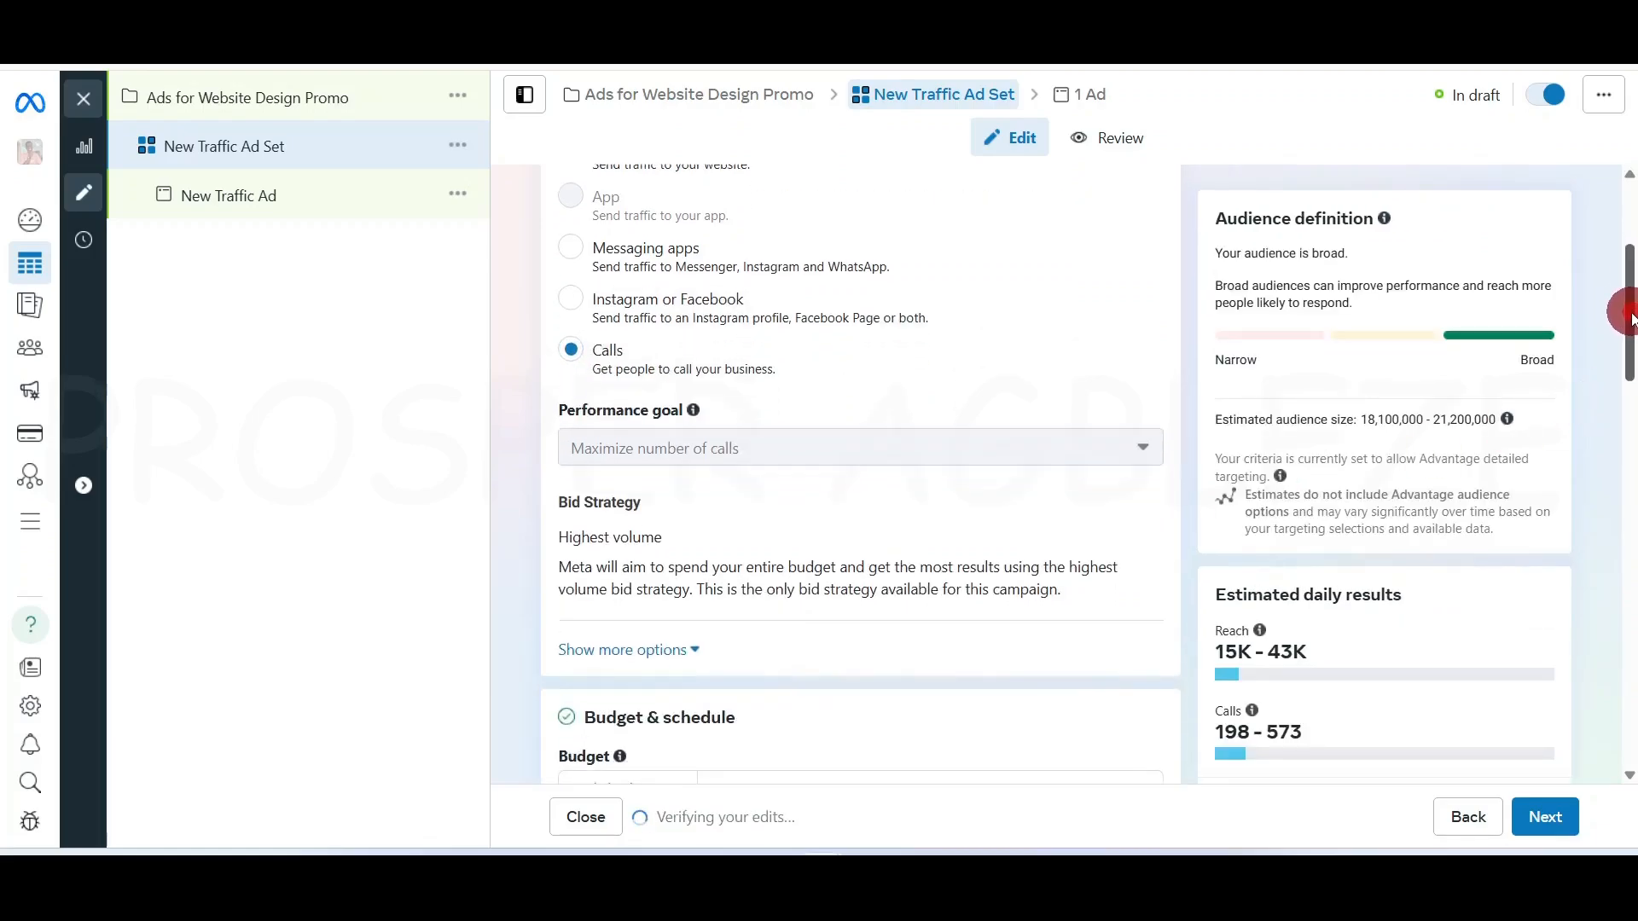
scroll(1625, 335, up, 2)
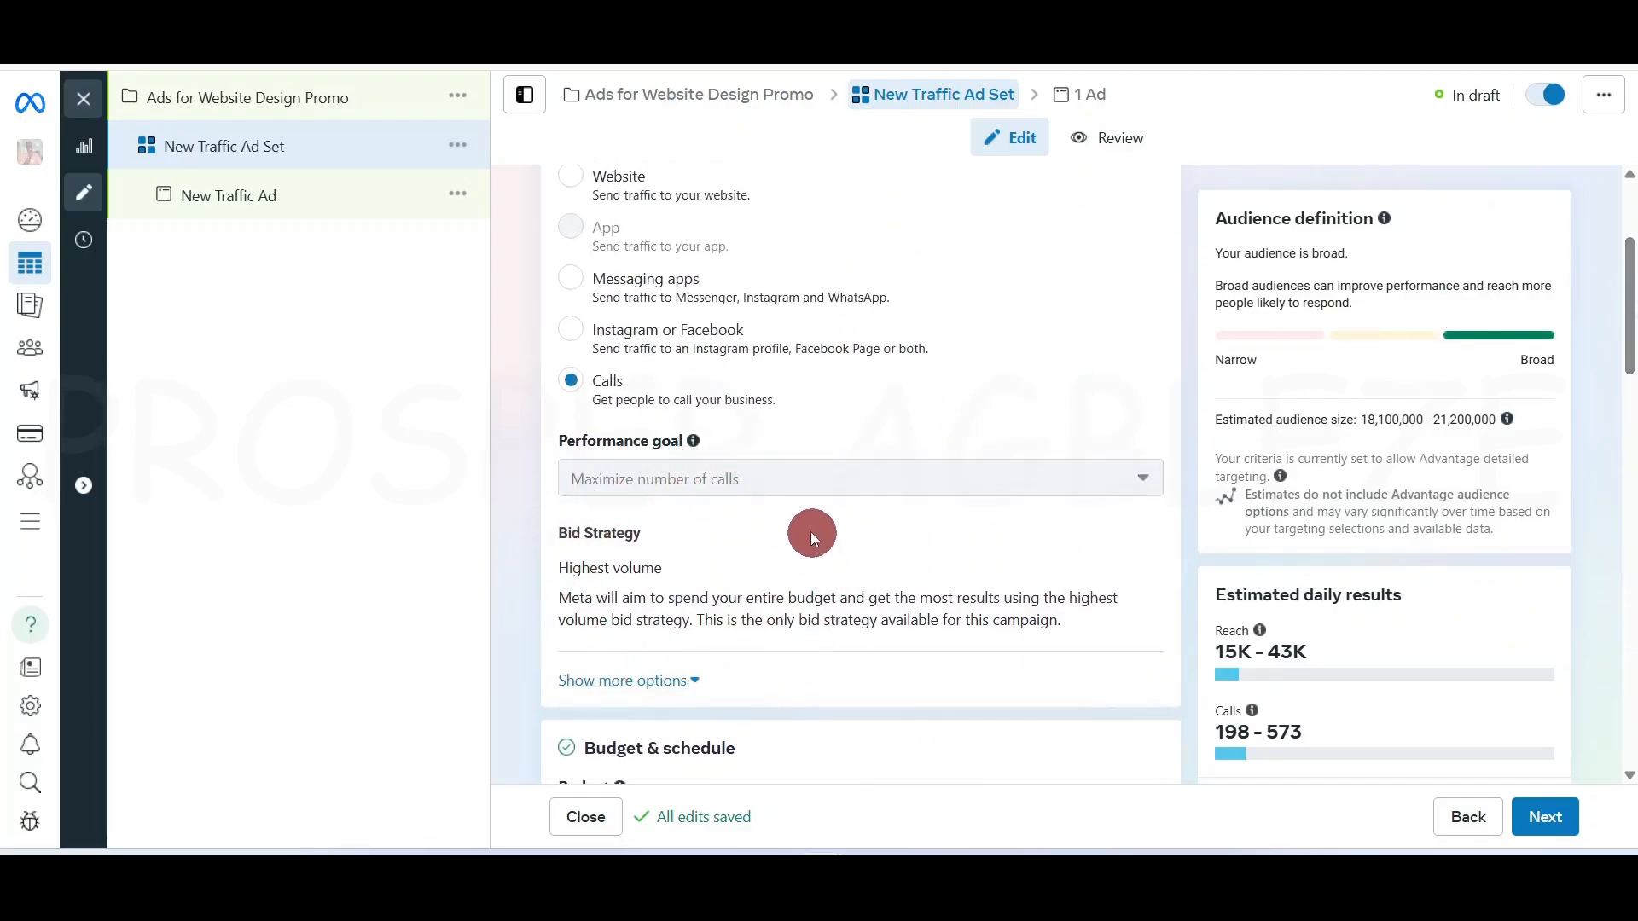
click(669, 680)
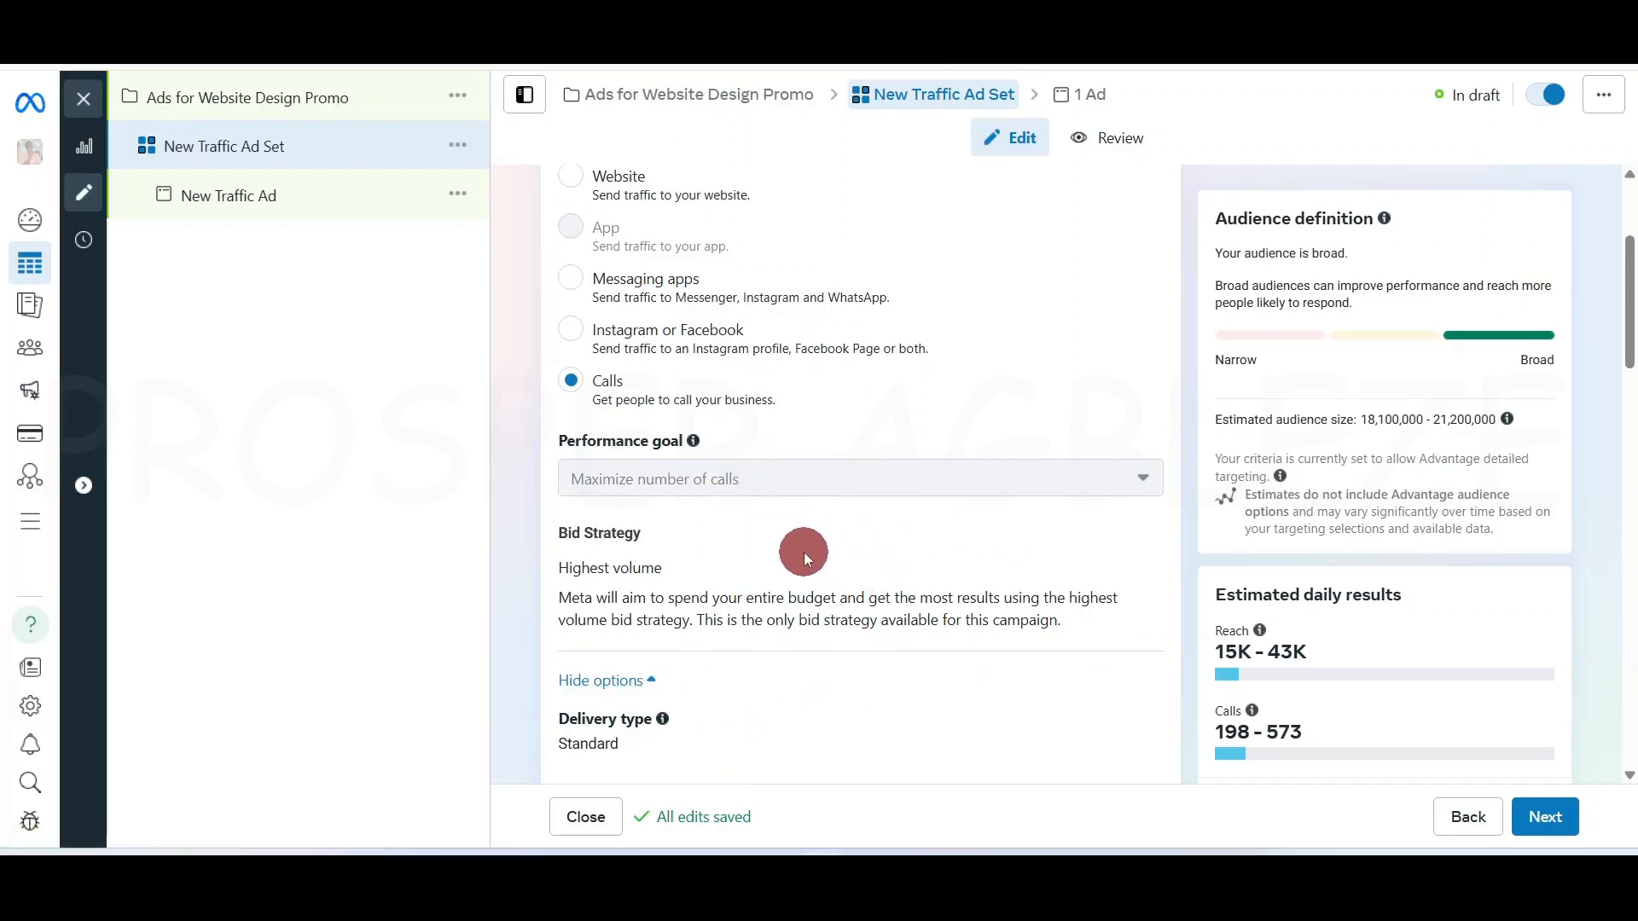
drag(1630, 294, 1629, 239)
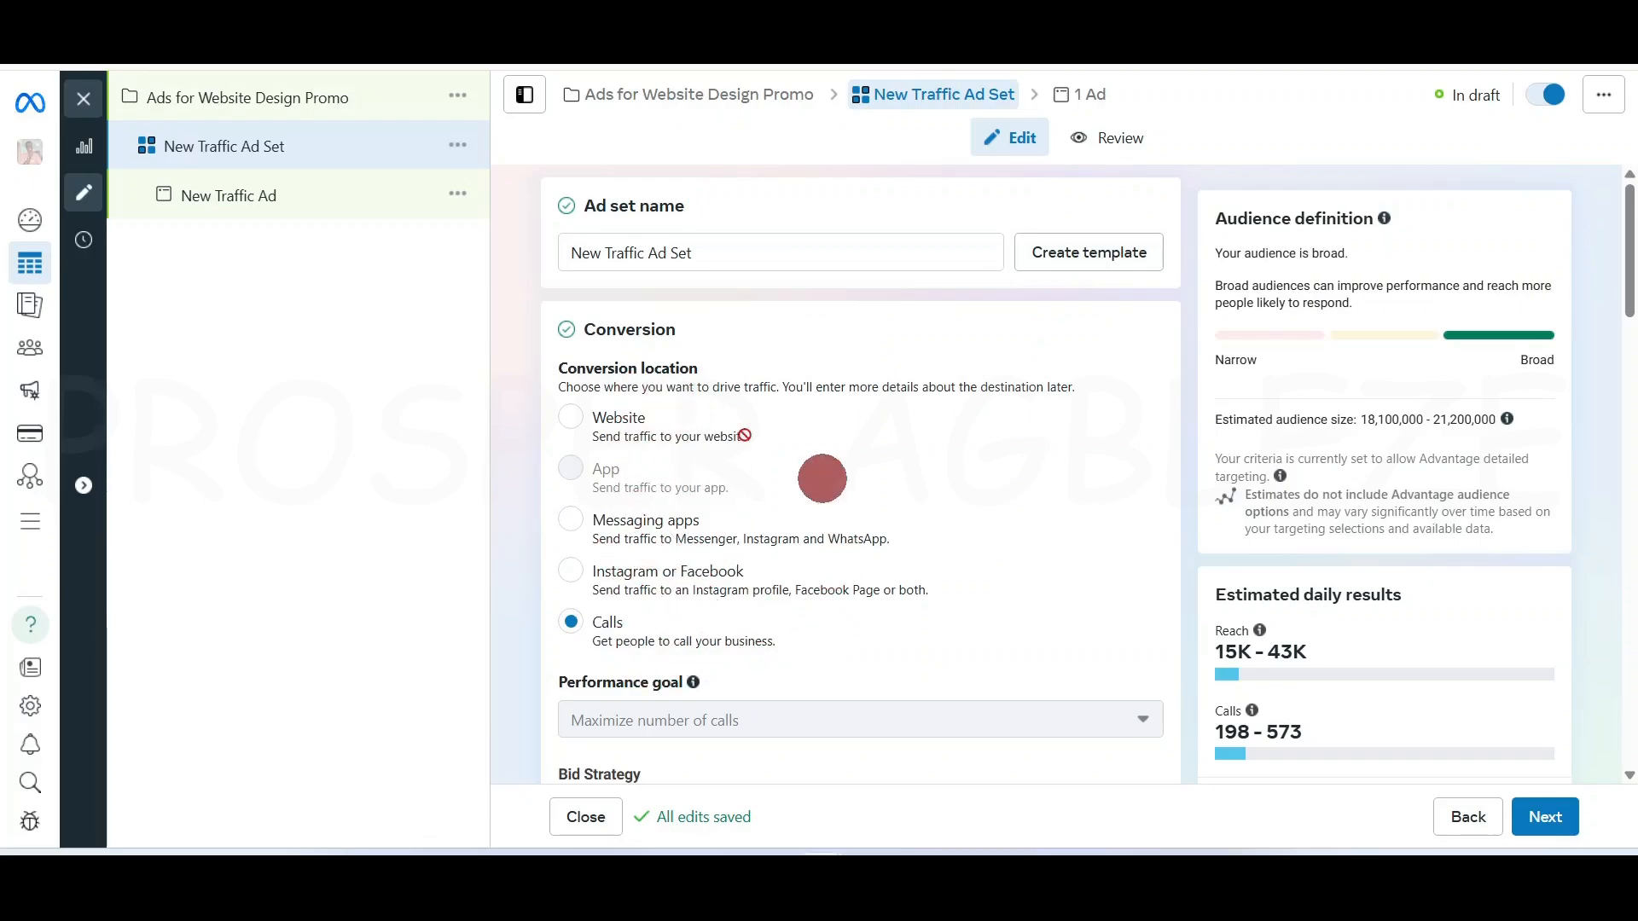
Choose Website as the ad set's conversion location
click(571, 418)
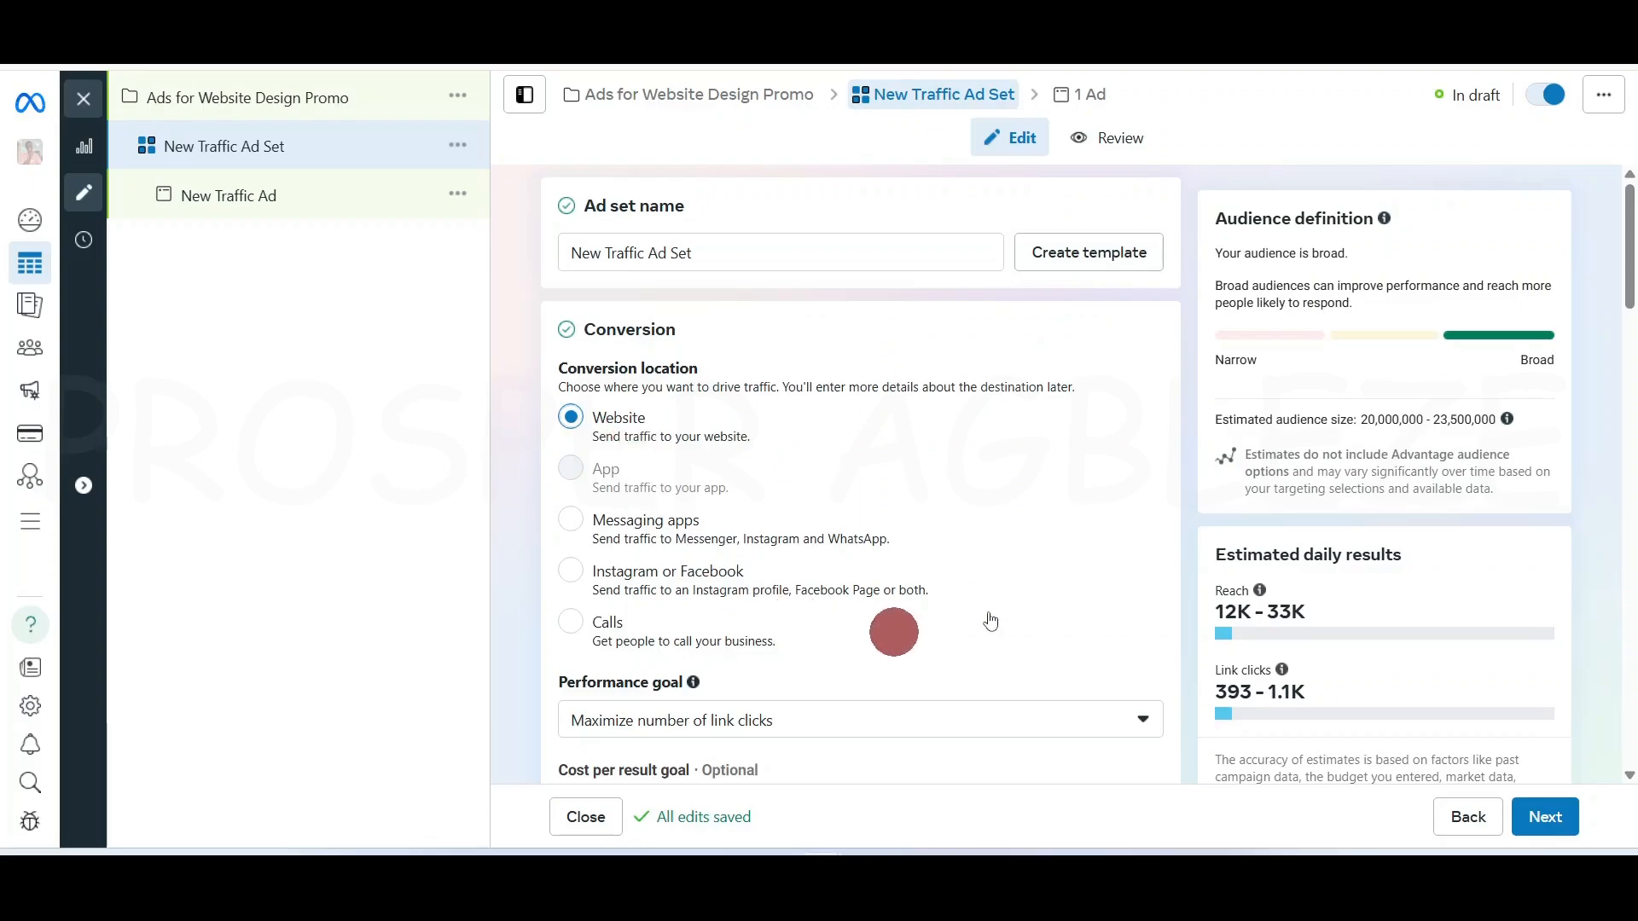
scroll(1625, 256, down, 5)
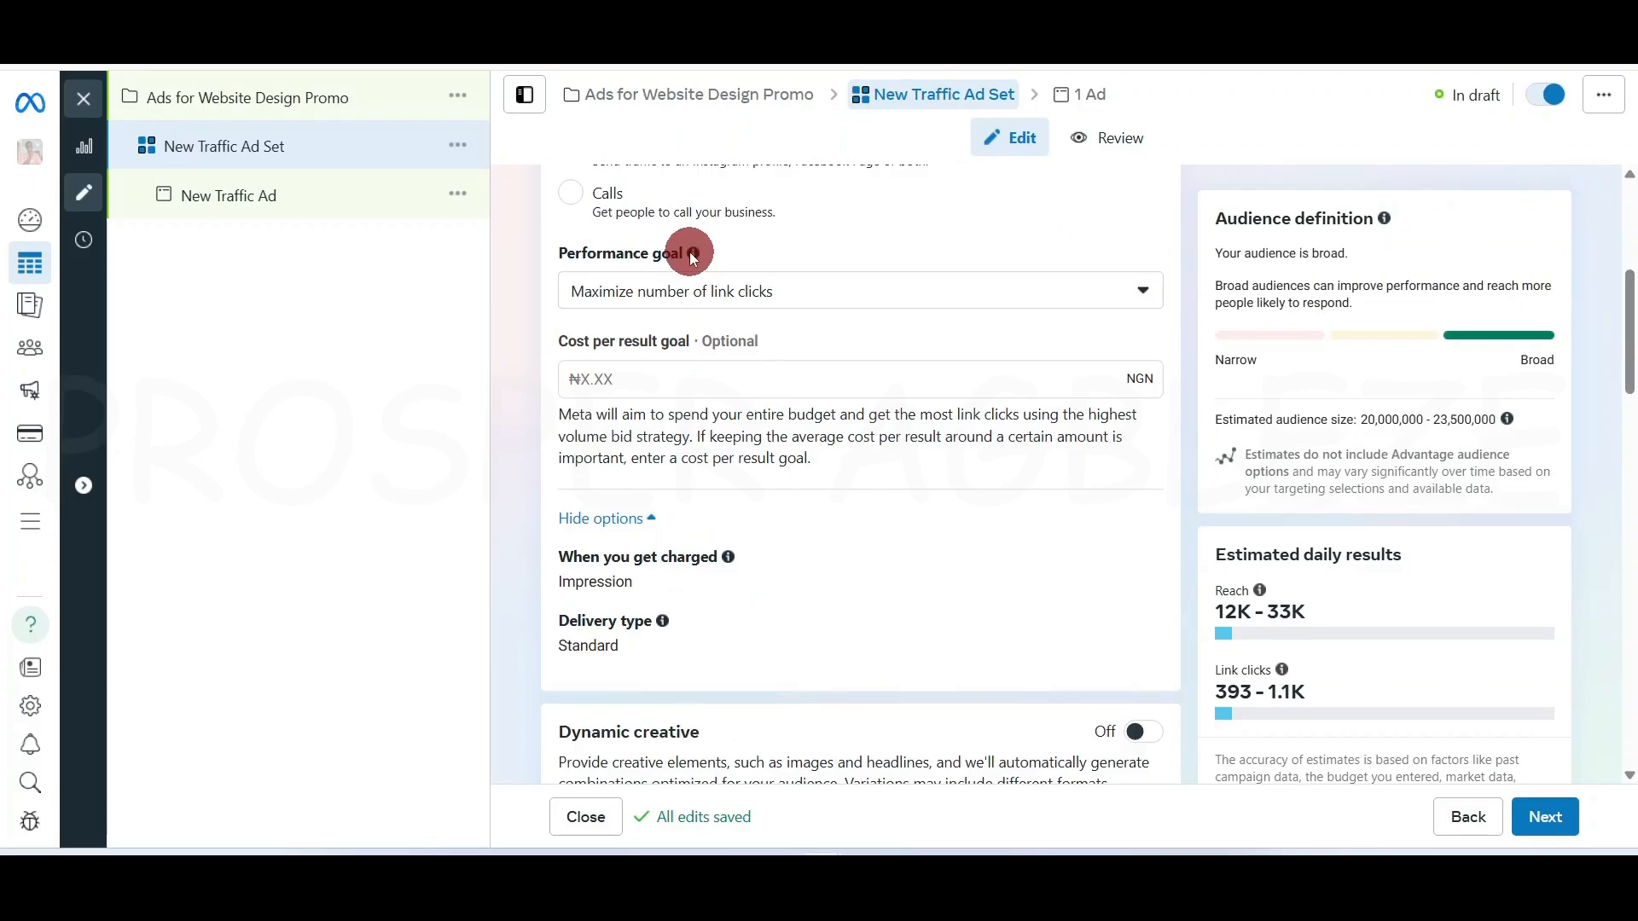
mouse_move(693, 256)
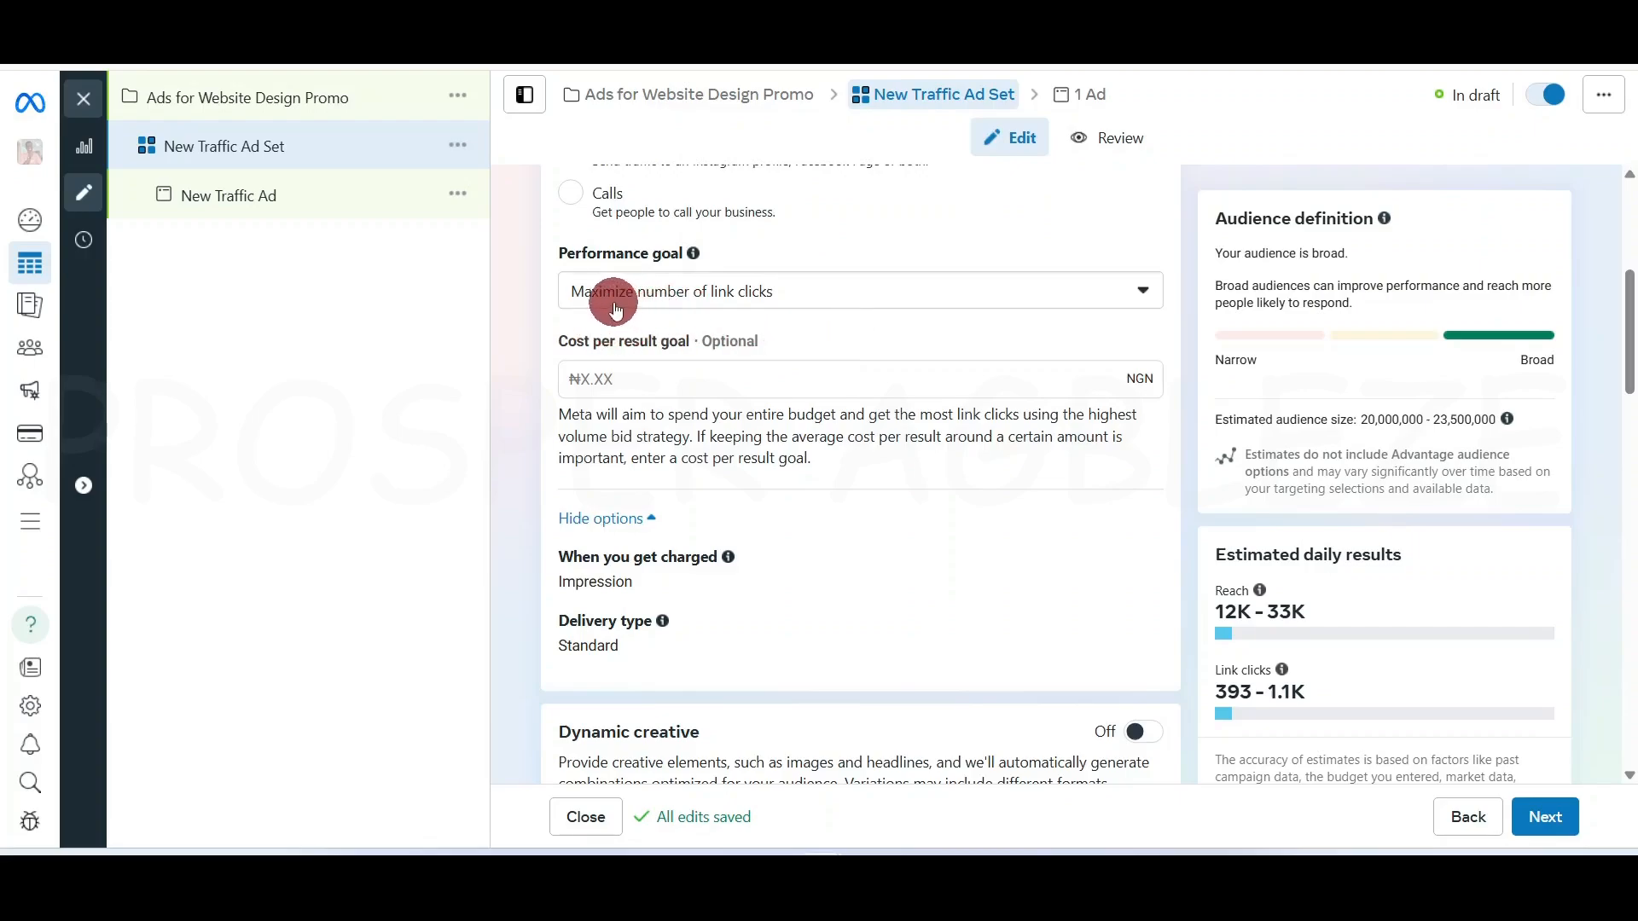
Keep maximizing link clicks as the performance goal and hide the extra delivery options
click(836, 296)
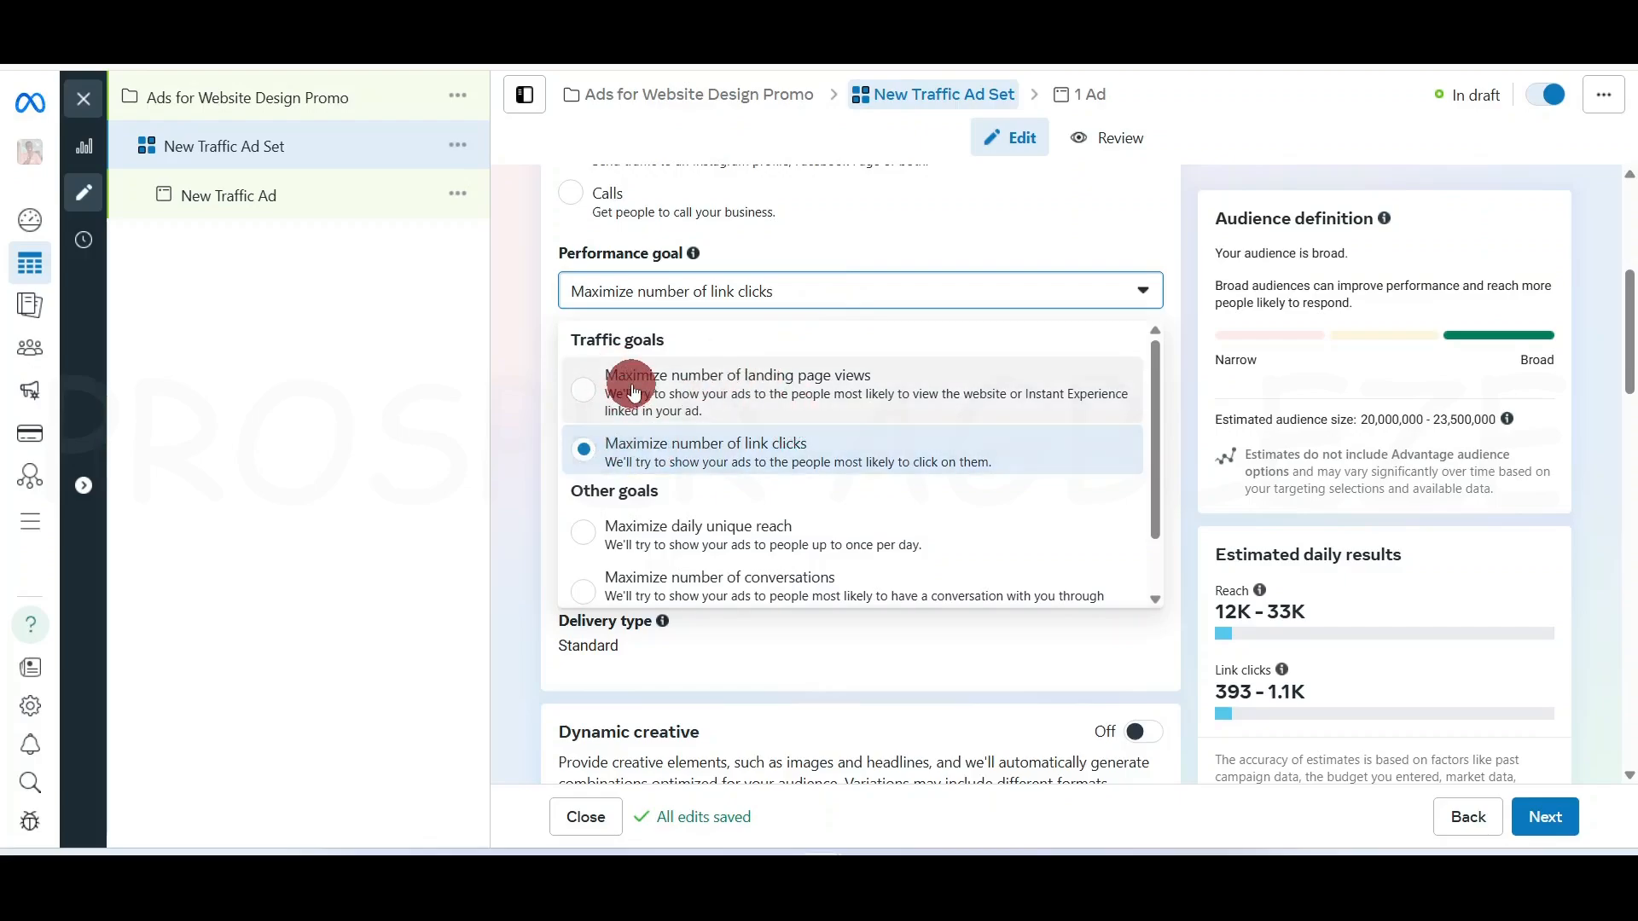
scroll(688, 546, down, 1)
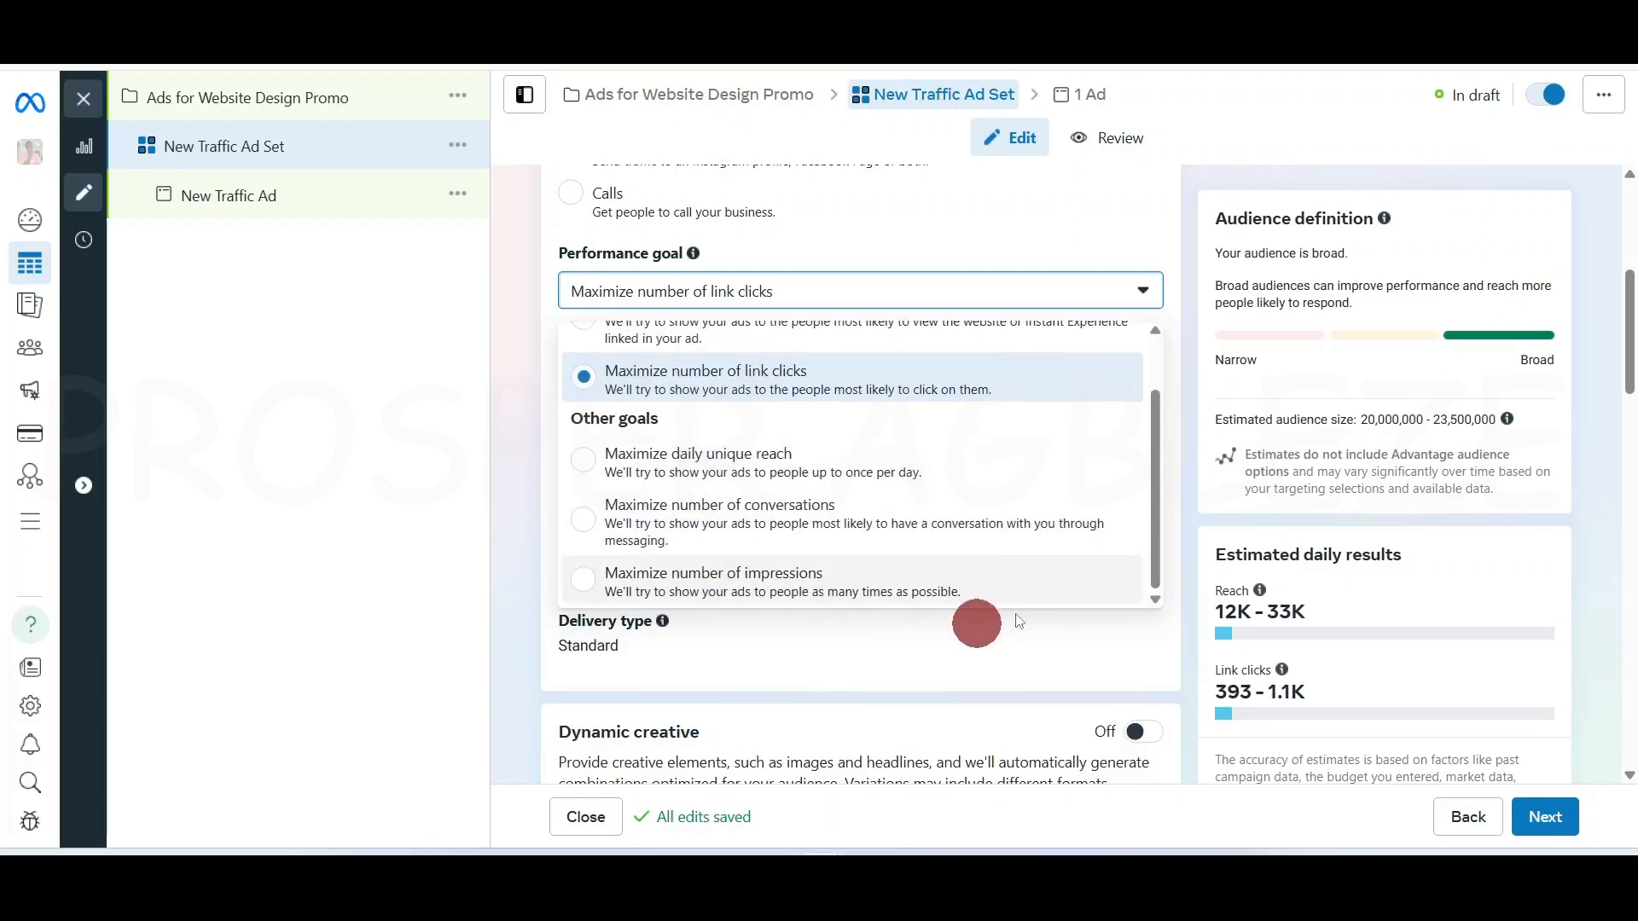
click(1188, 394)
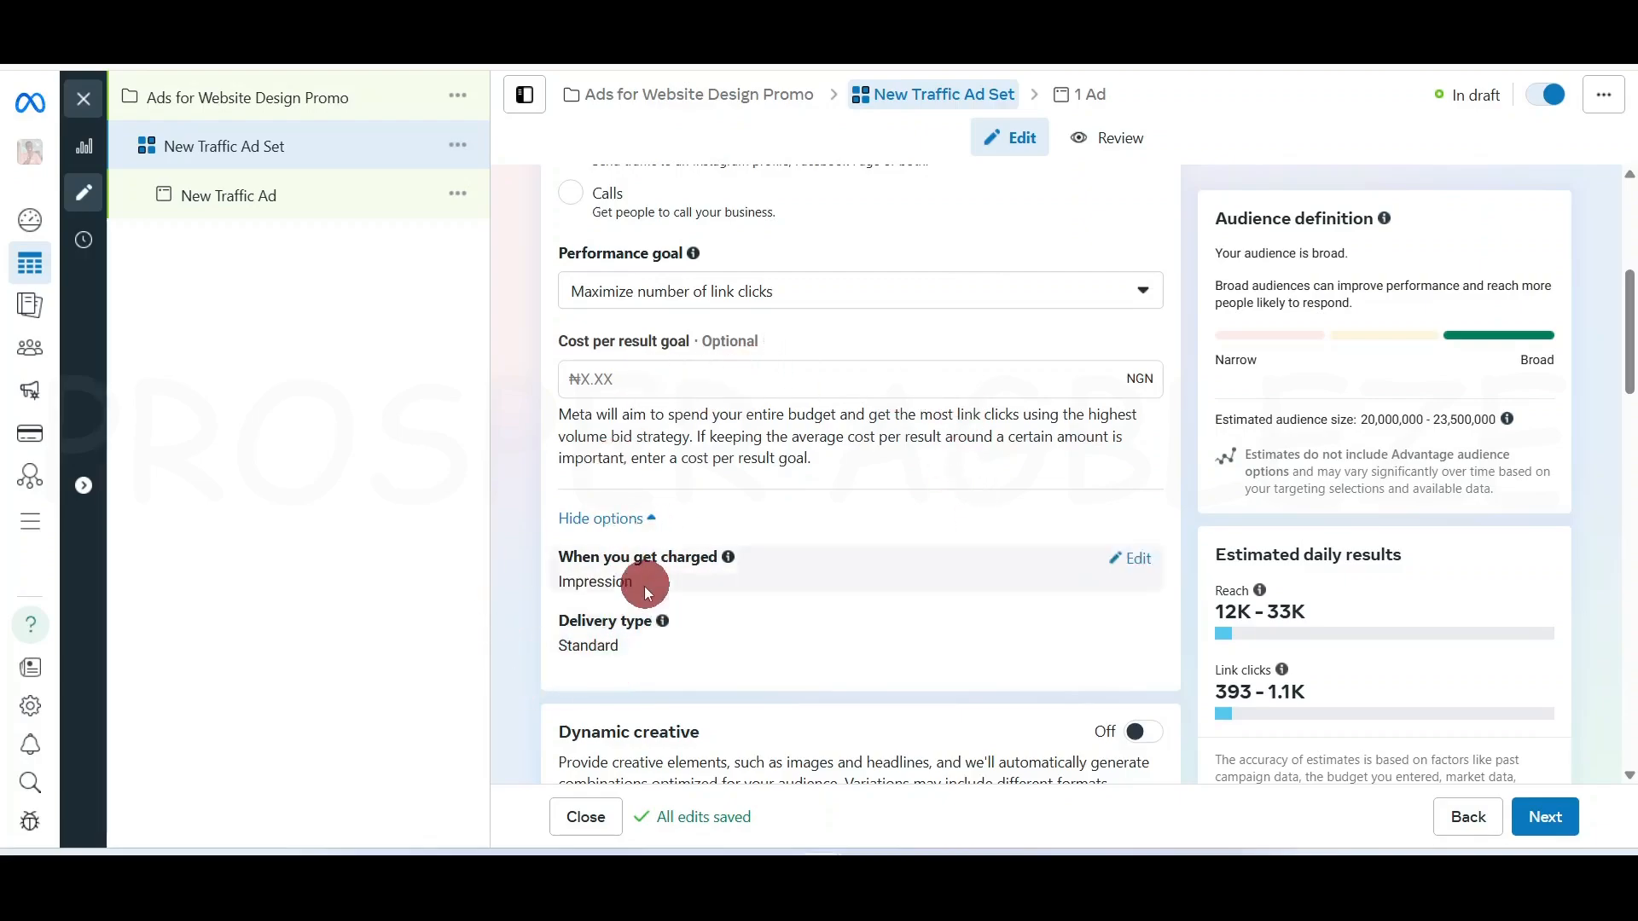
click(650, 518)
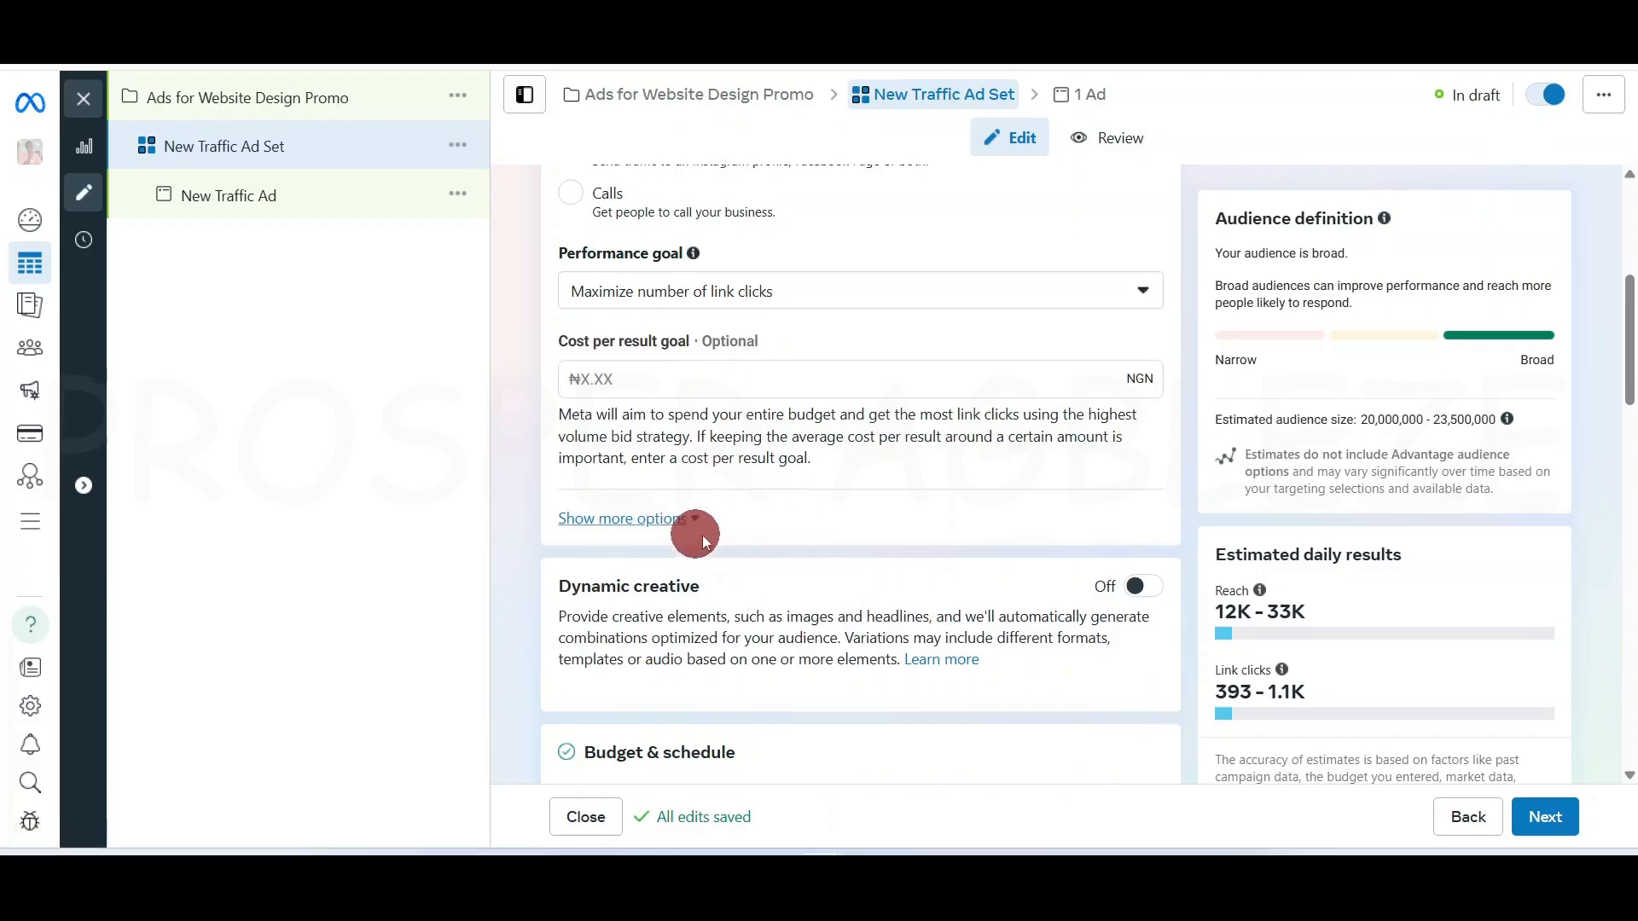
scroll(763, 627, down, 5)
scroll(779, 597, up, 4)
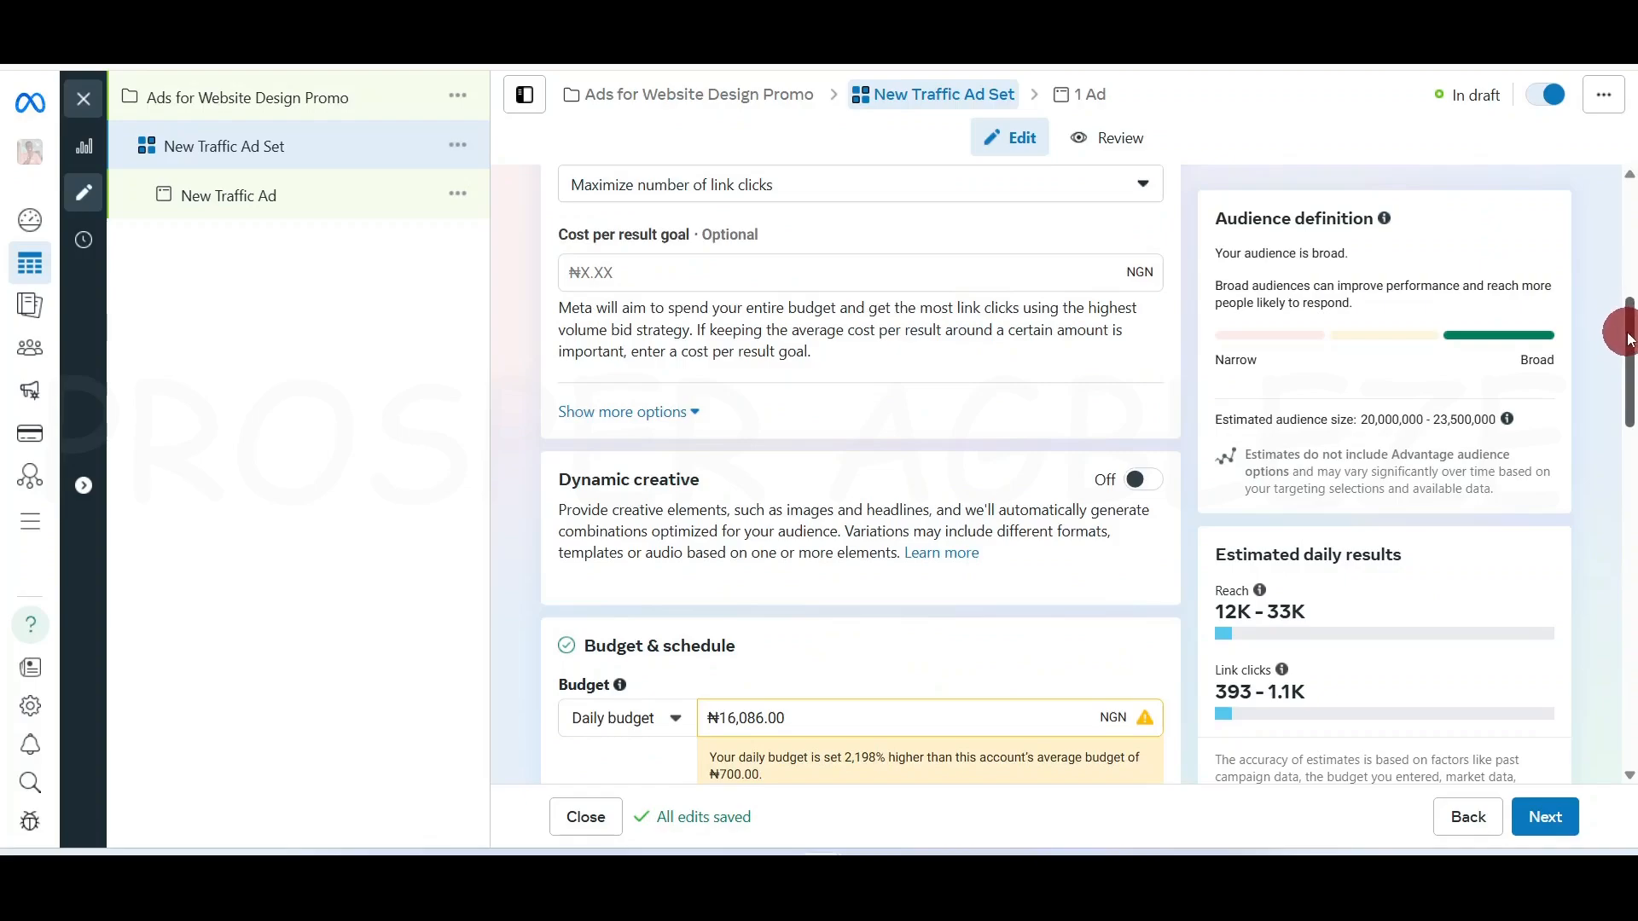
Switch the budget type from Daily to Lifetime, giving a 30-day run ending May 26, 2025
drag(1626, 346, 1623, 424)
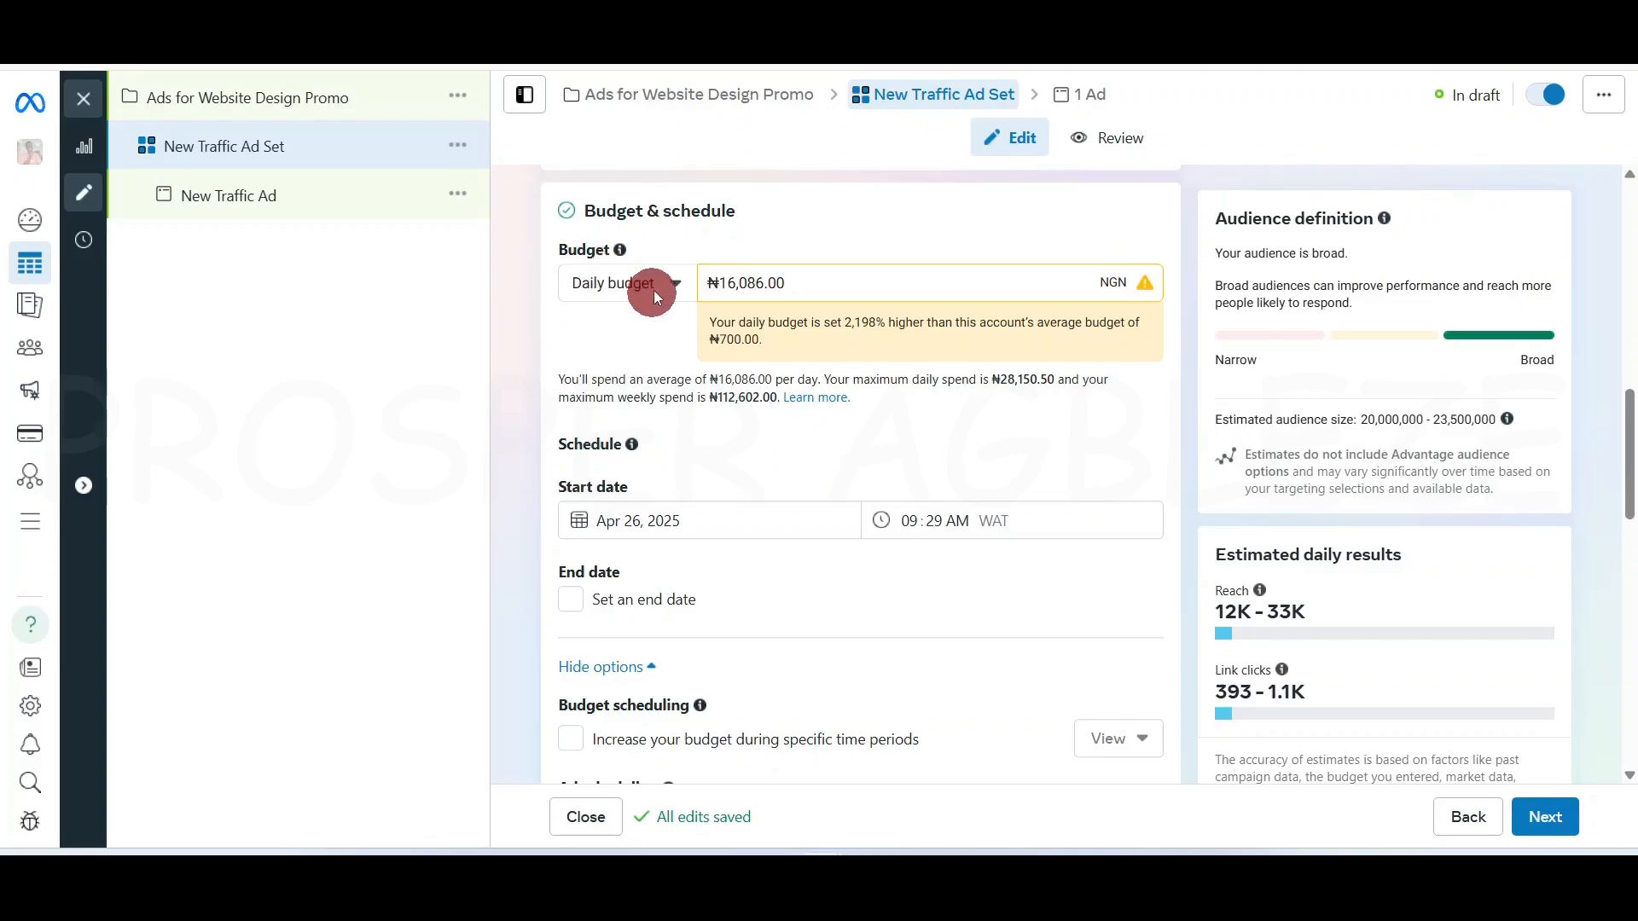
click(674, 283)
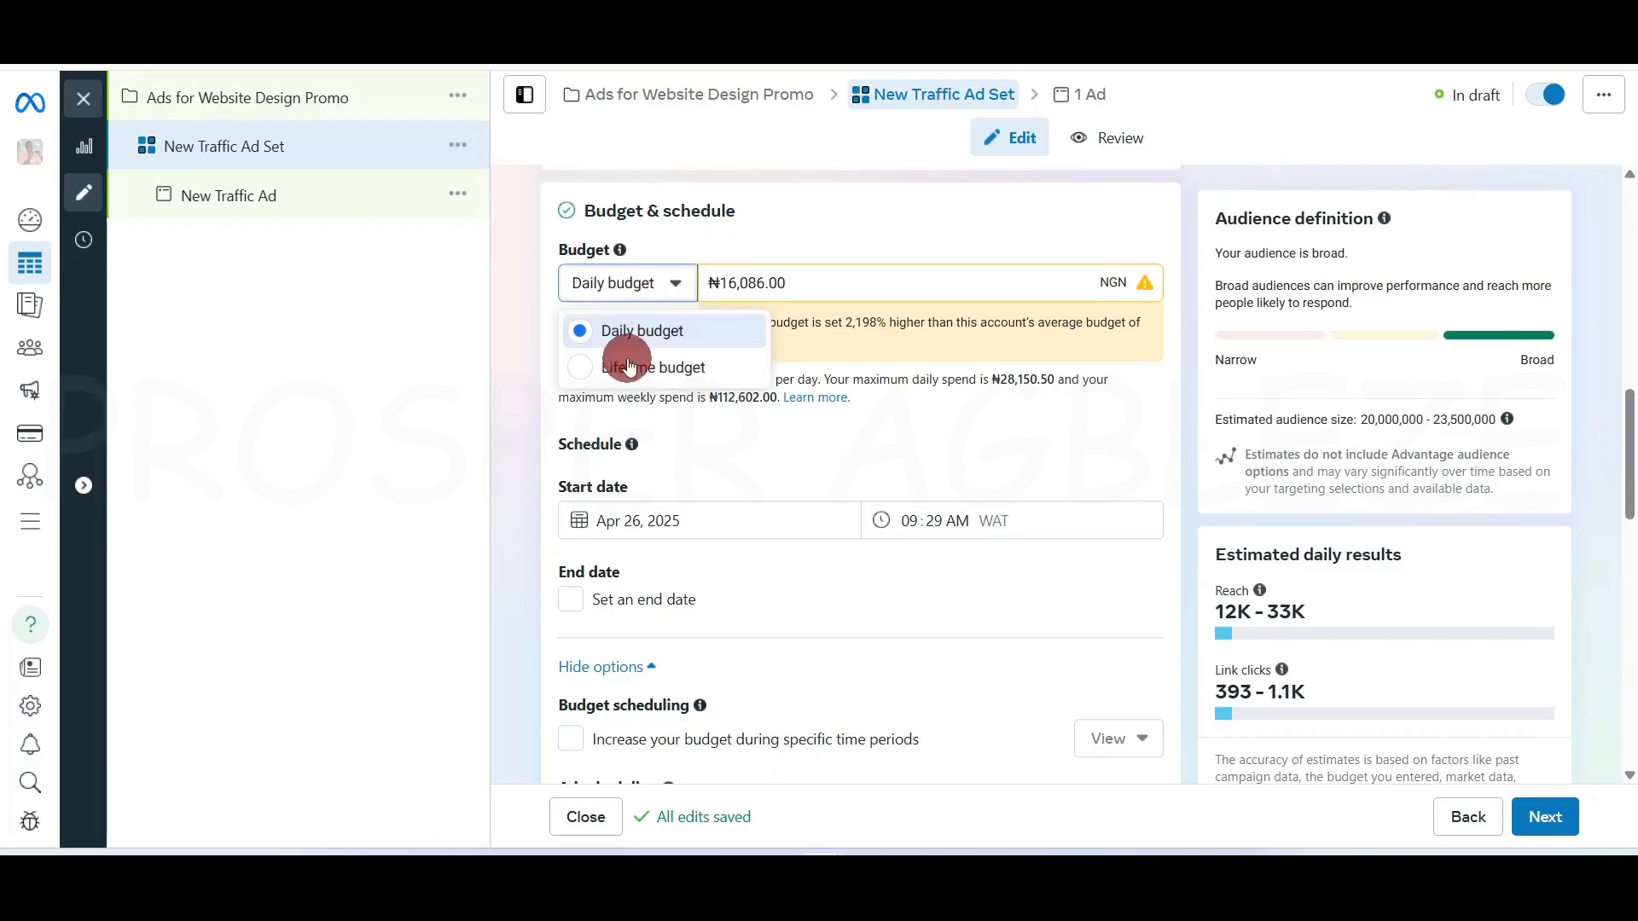
click(673, 282)
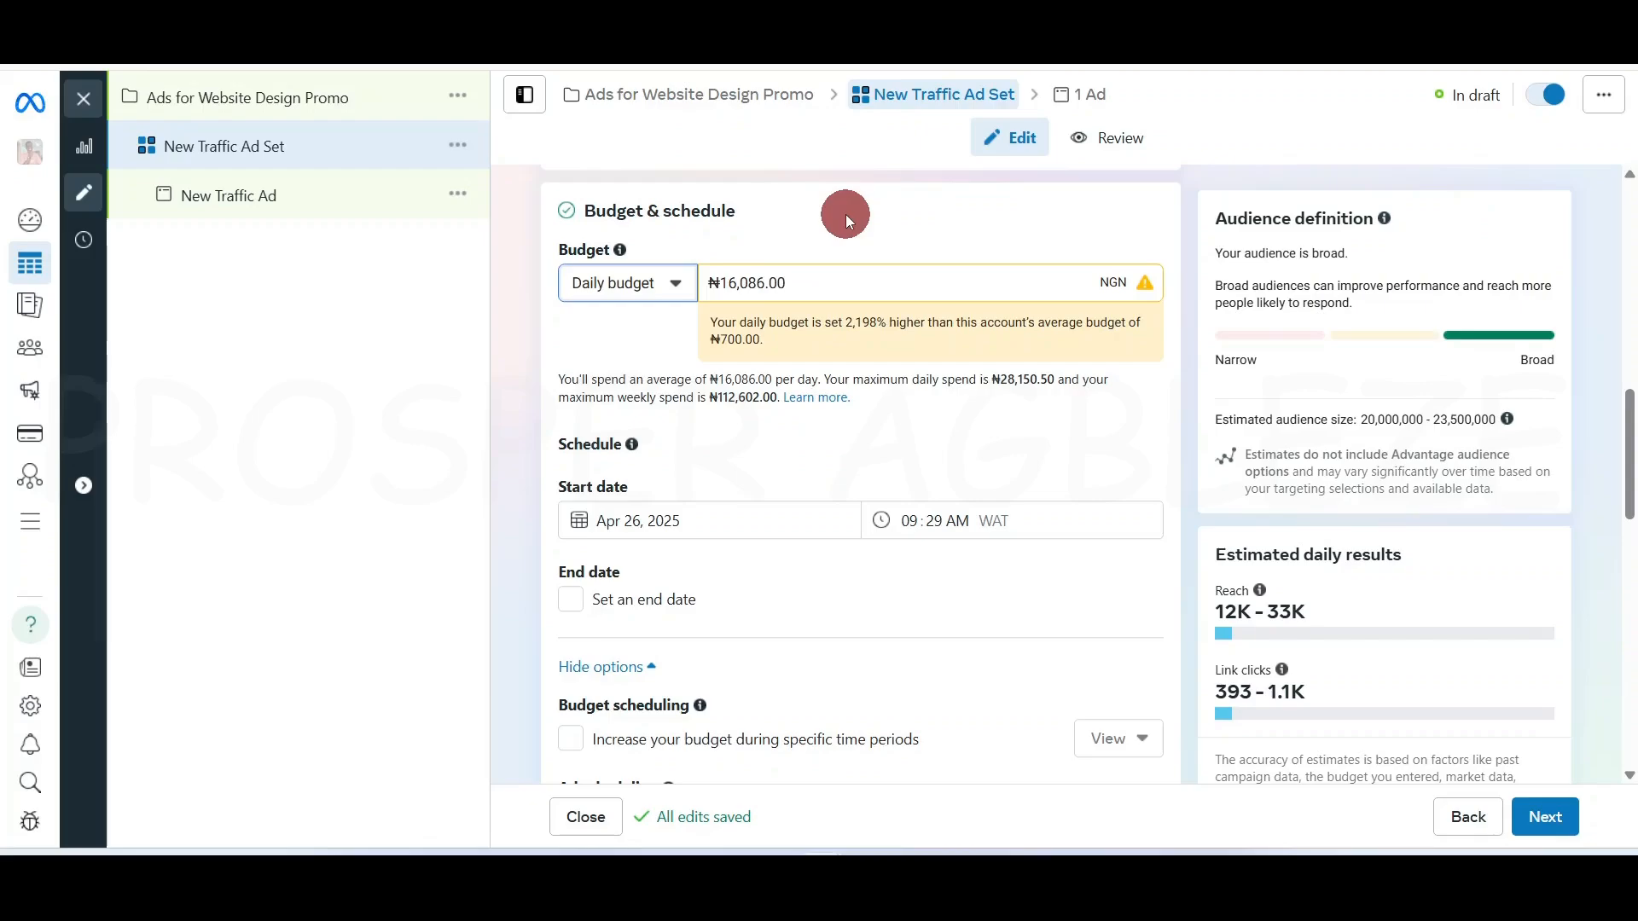
triple_click(775, 284)
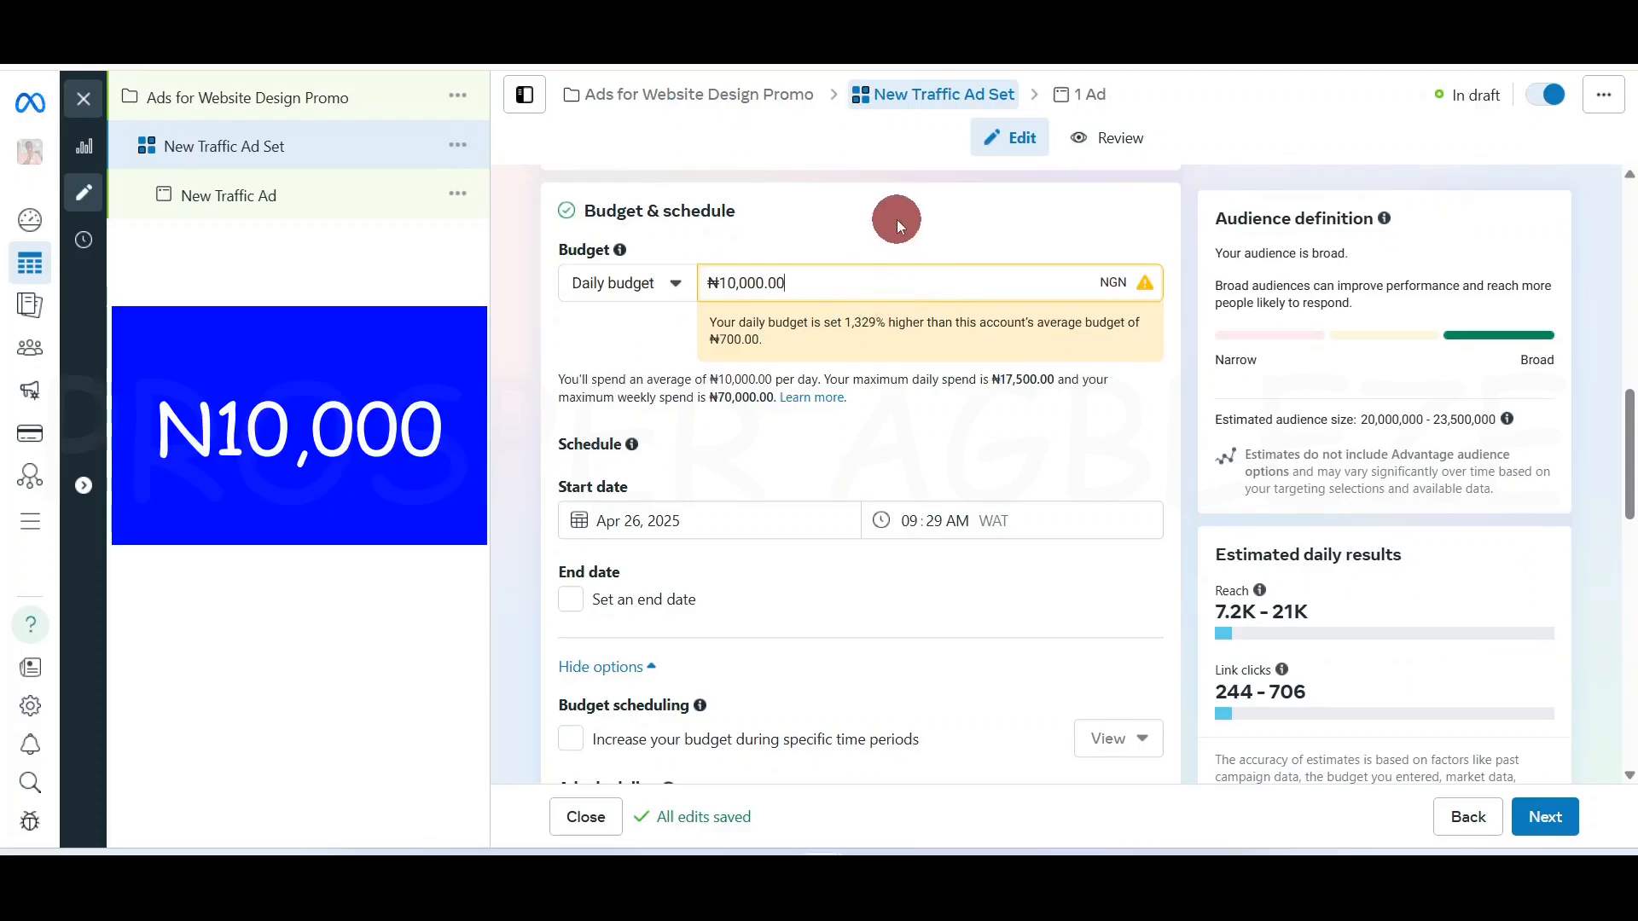
click(678, 285)
click(664, 369)
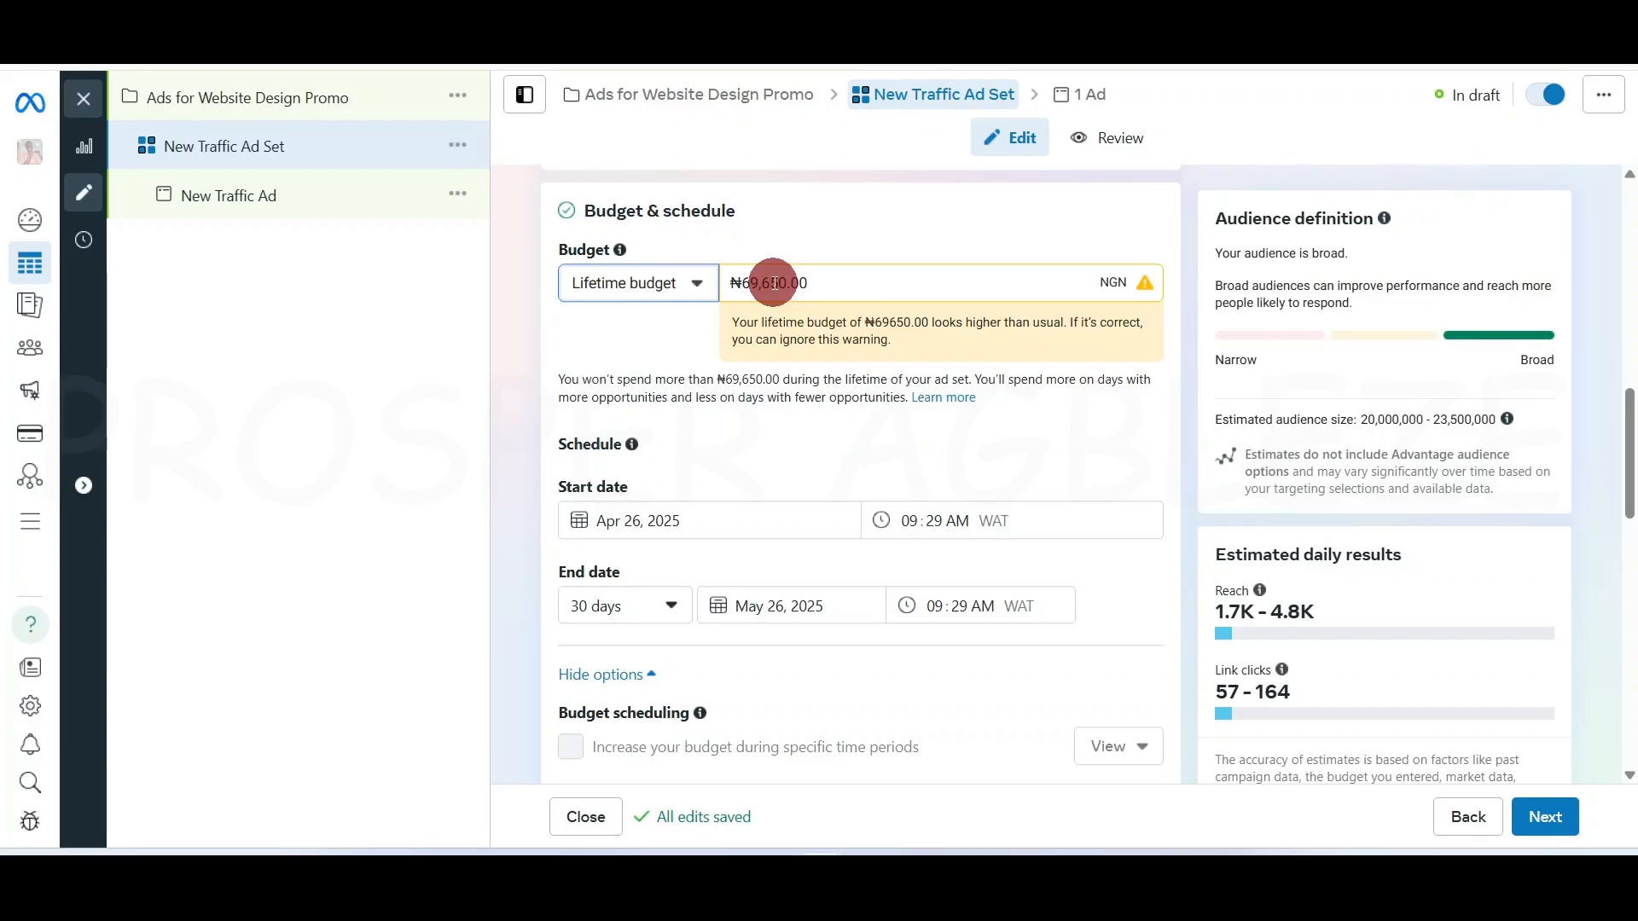
Enter 50,000 as the lifetime budget amount, keeping the Lifetime budget type
triple_click(774, 282)
text(50,00)
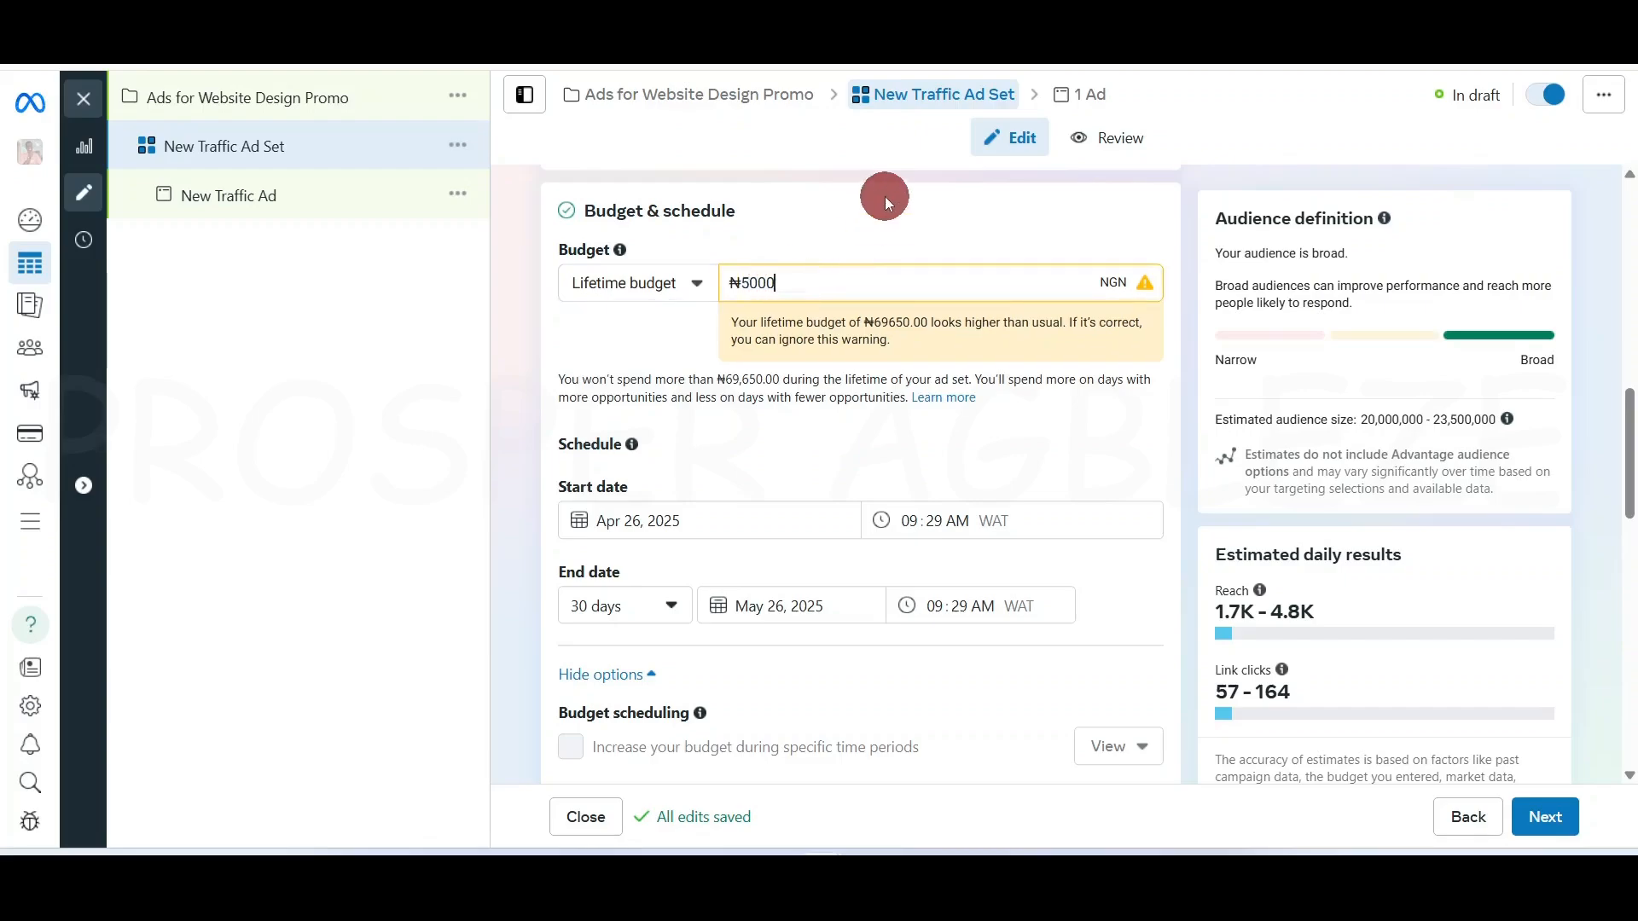
text(0)
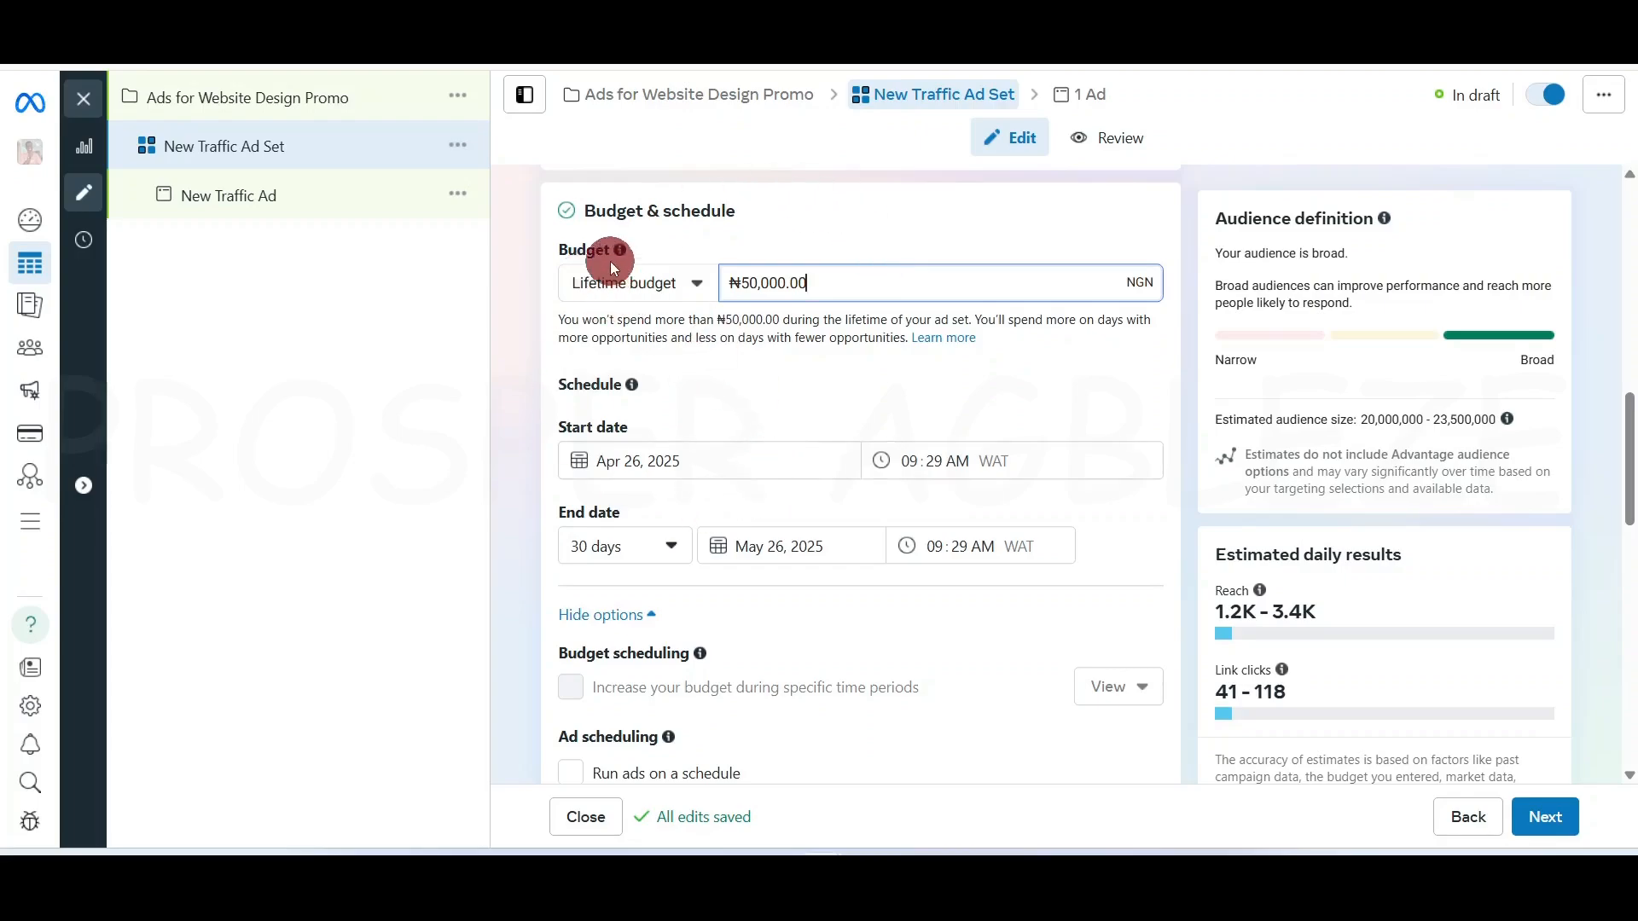
click(622, 281)
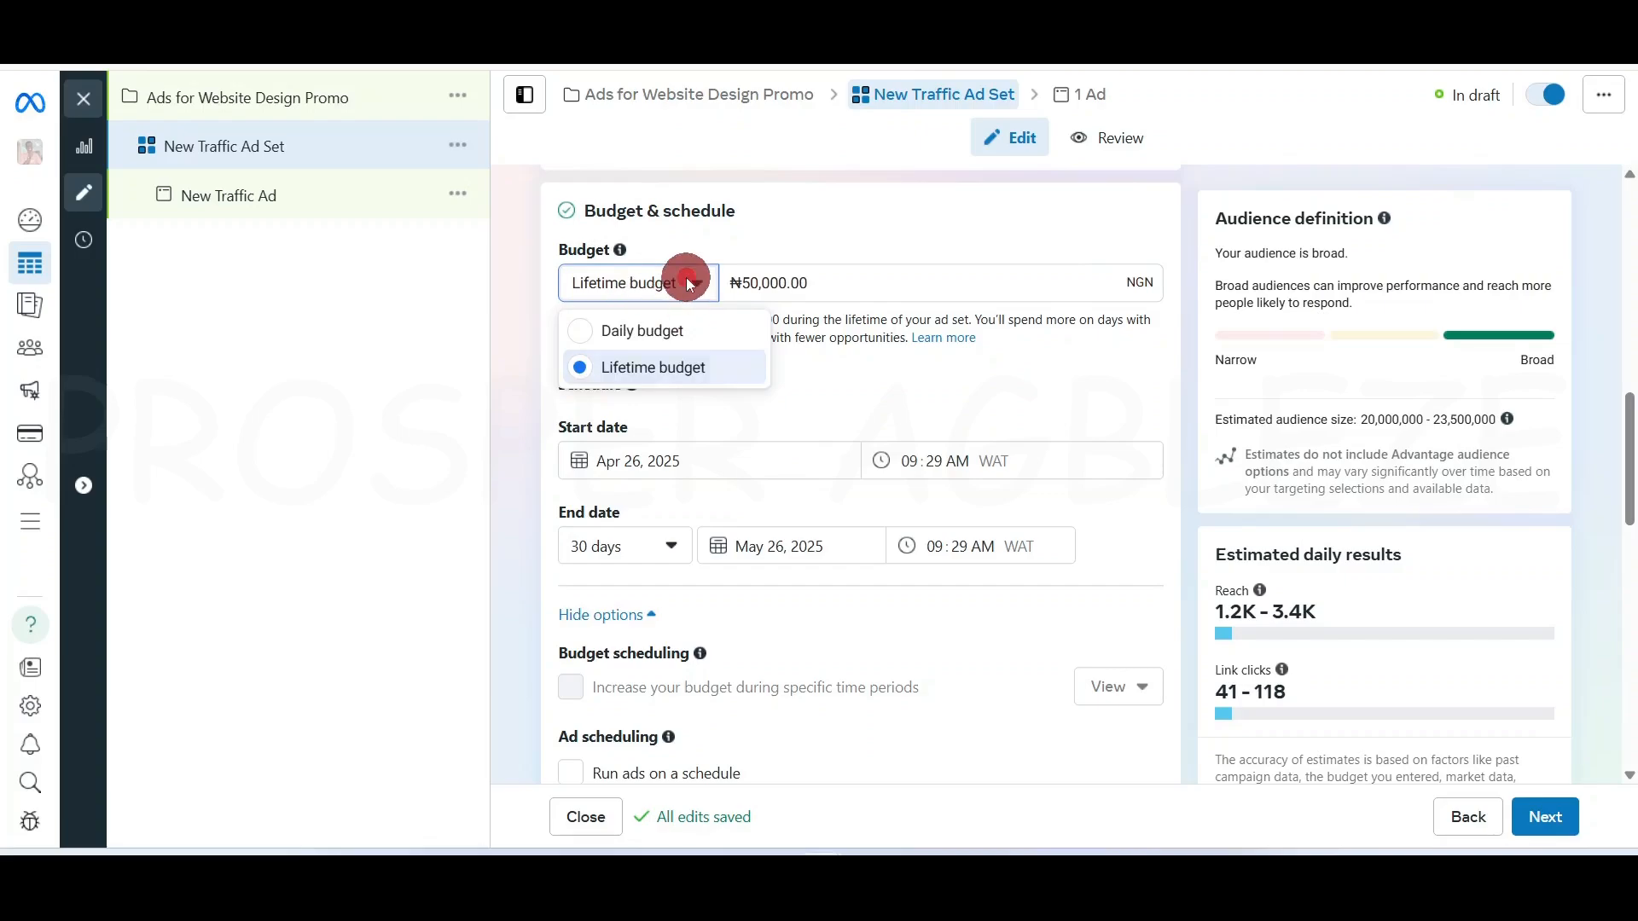
click(677, 277)
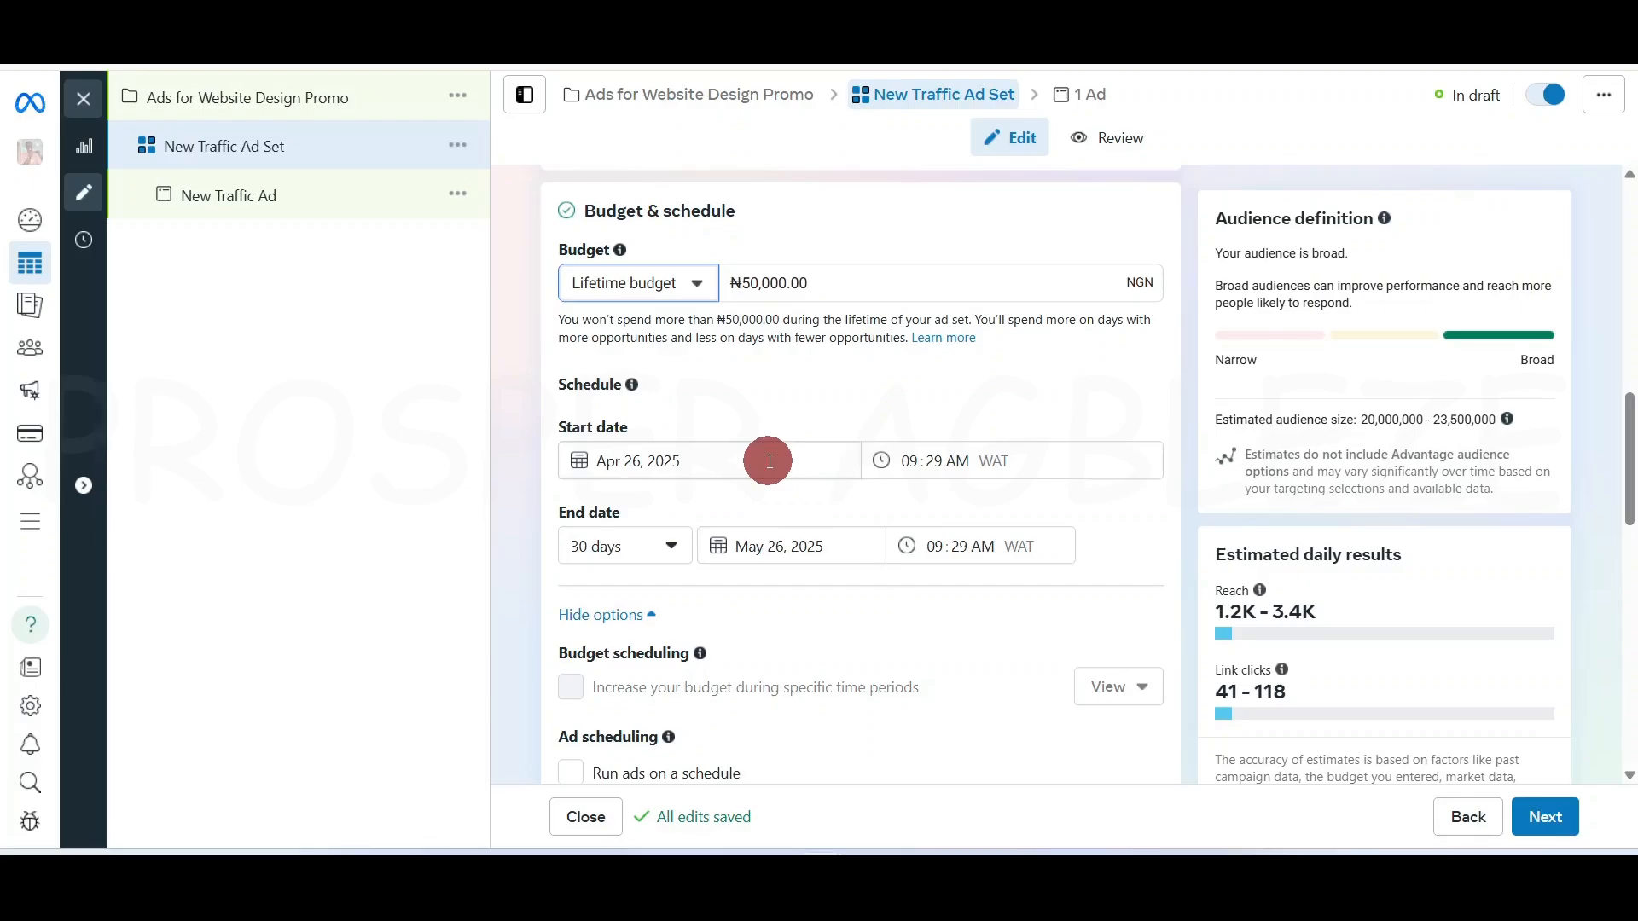
Set the ad set's start date to April 28, 2025
click(691, 462)
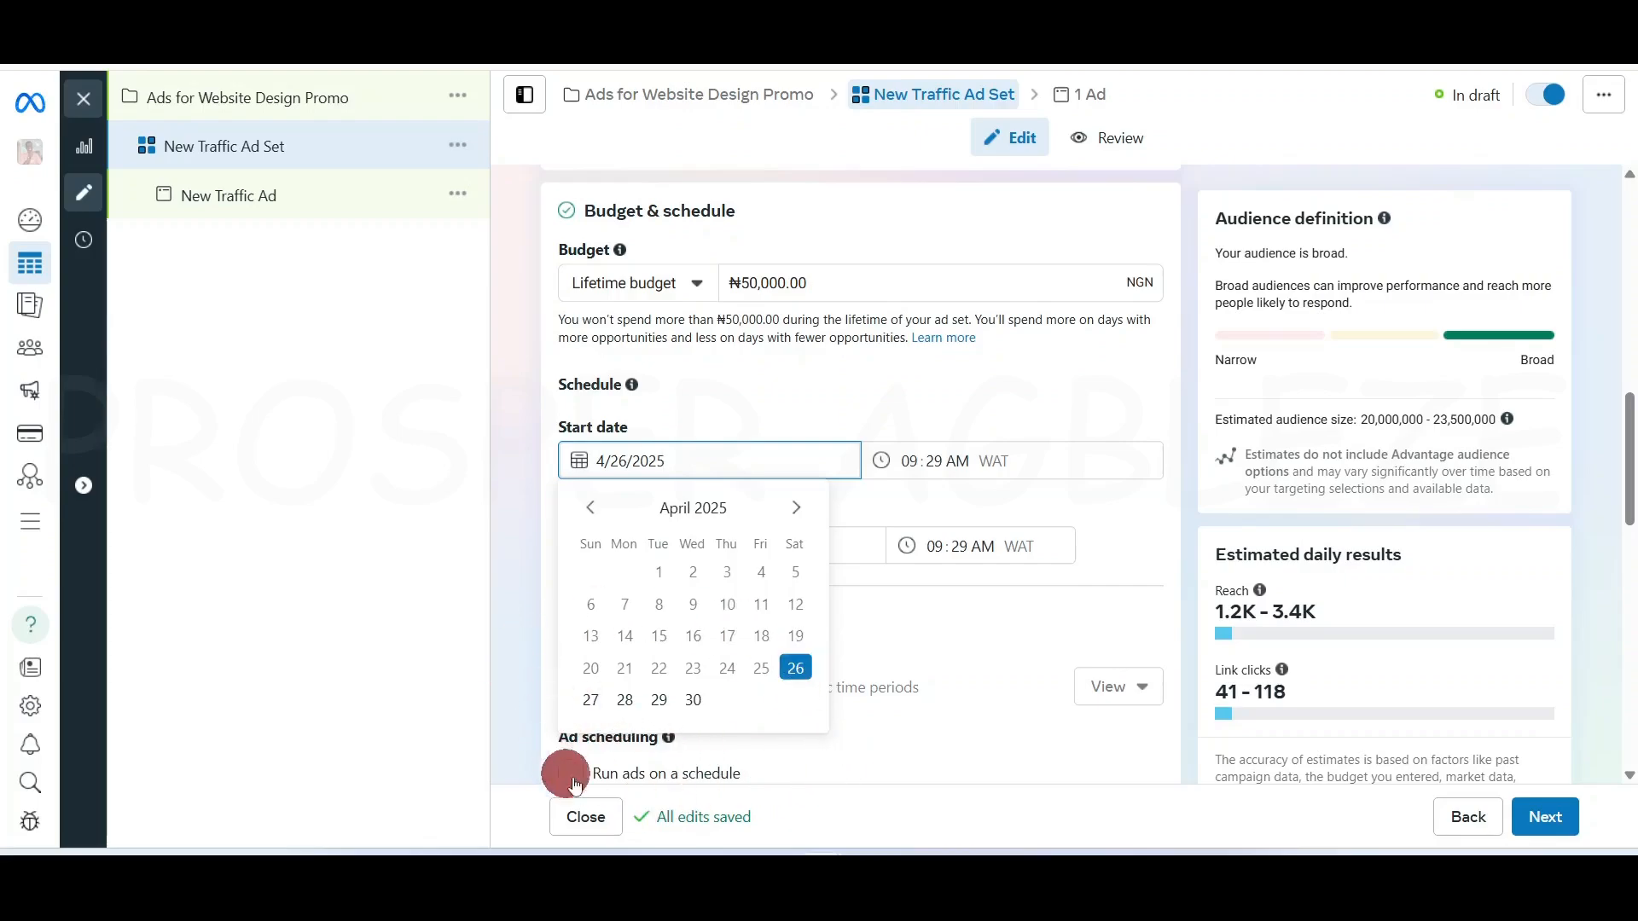
click(621, 703)
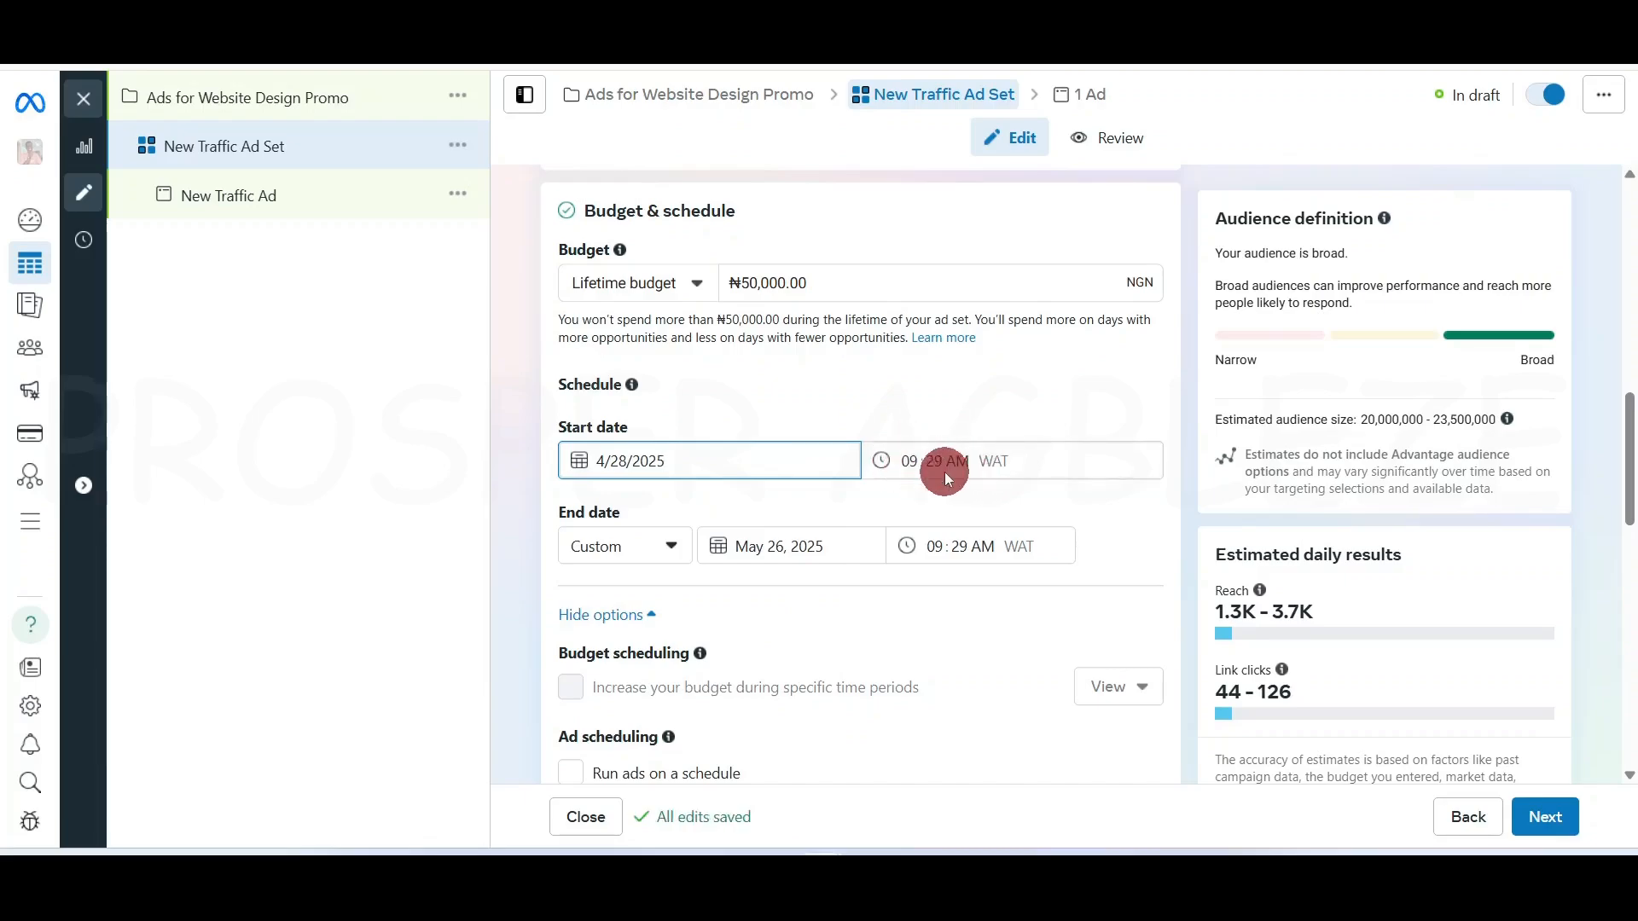
drag(1013, 459, 971, 466)
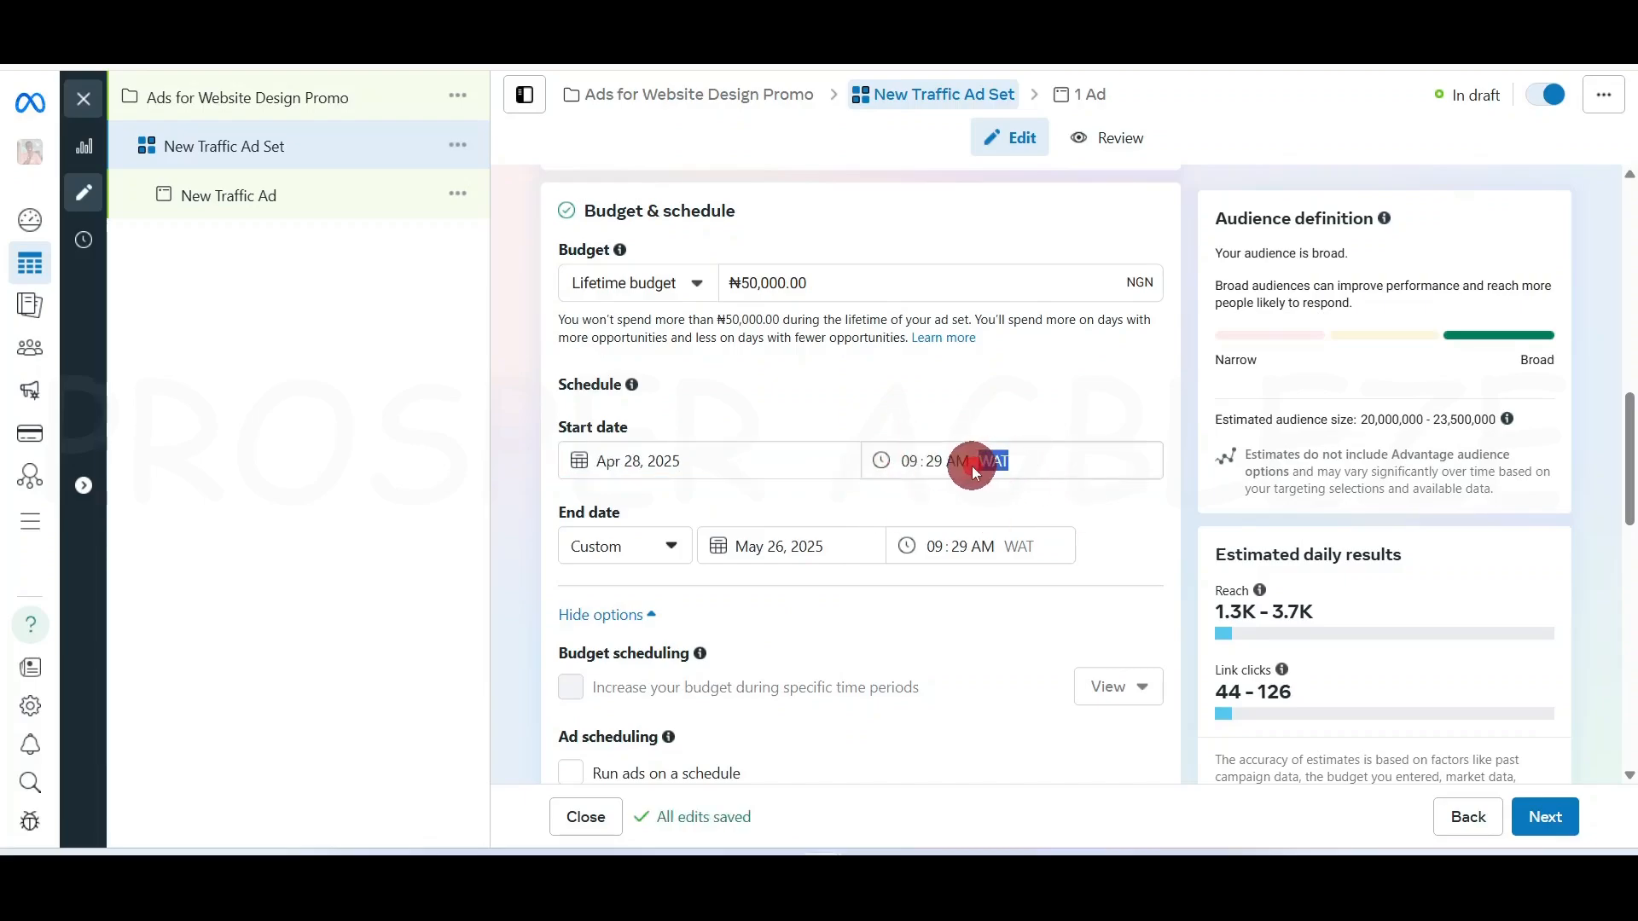
click(1023, 415)
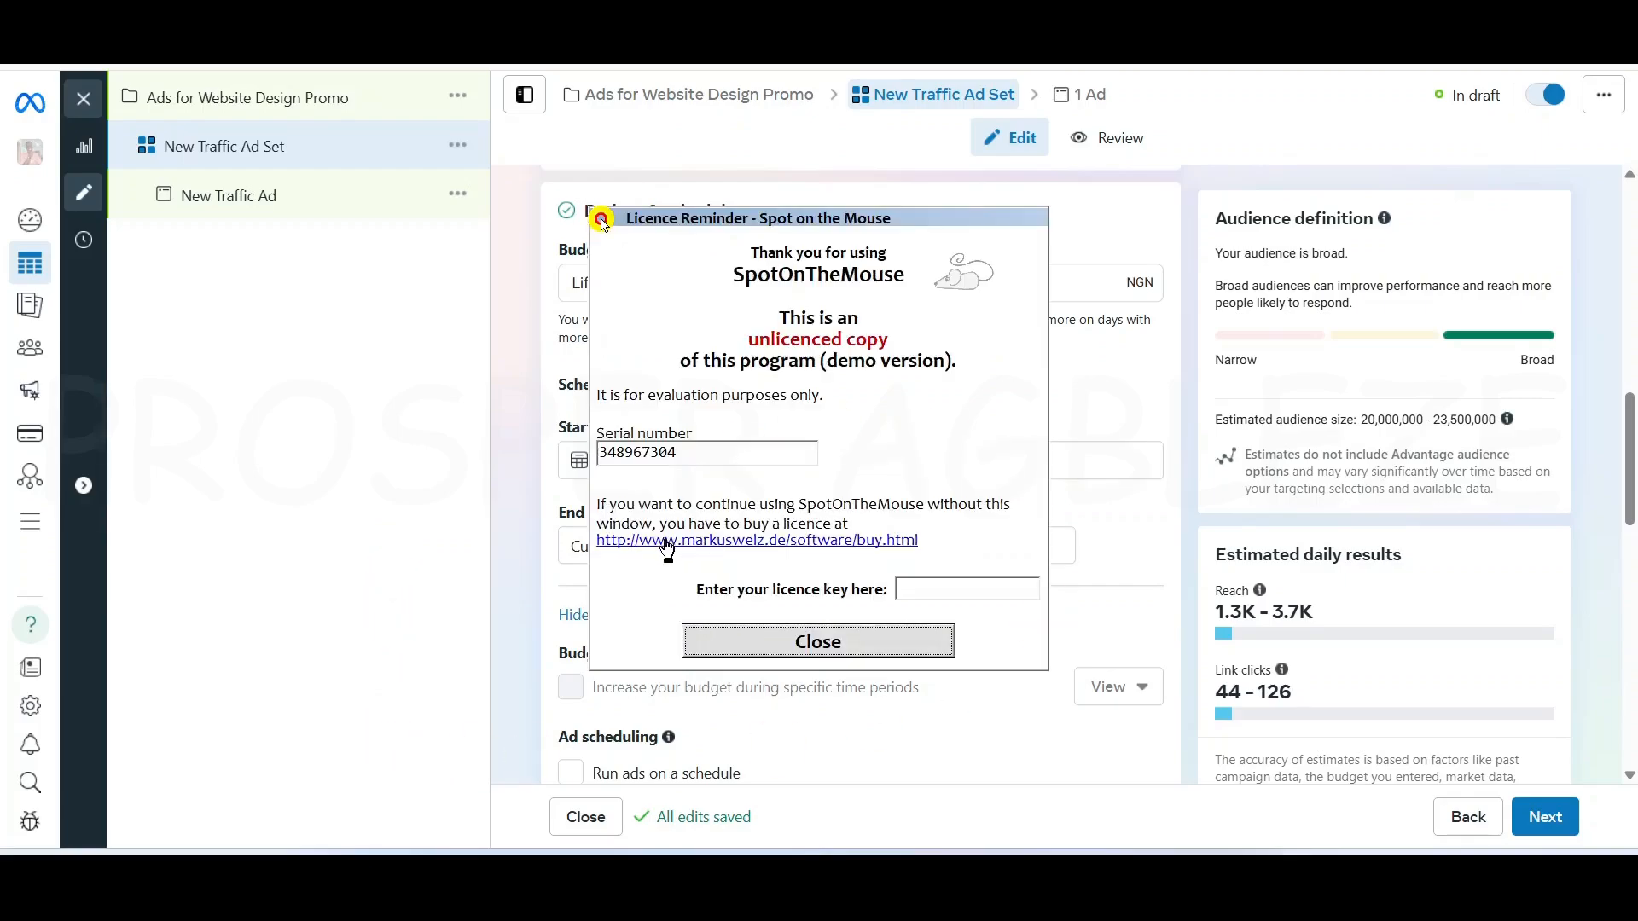
click(821, 641)
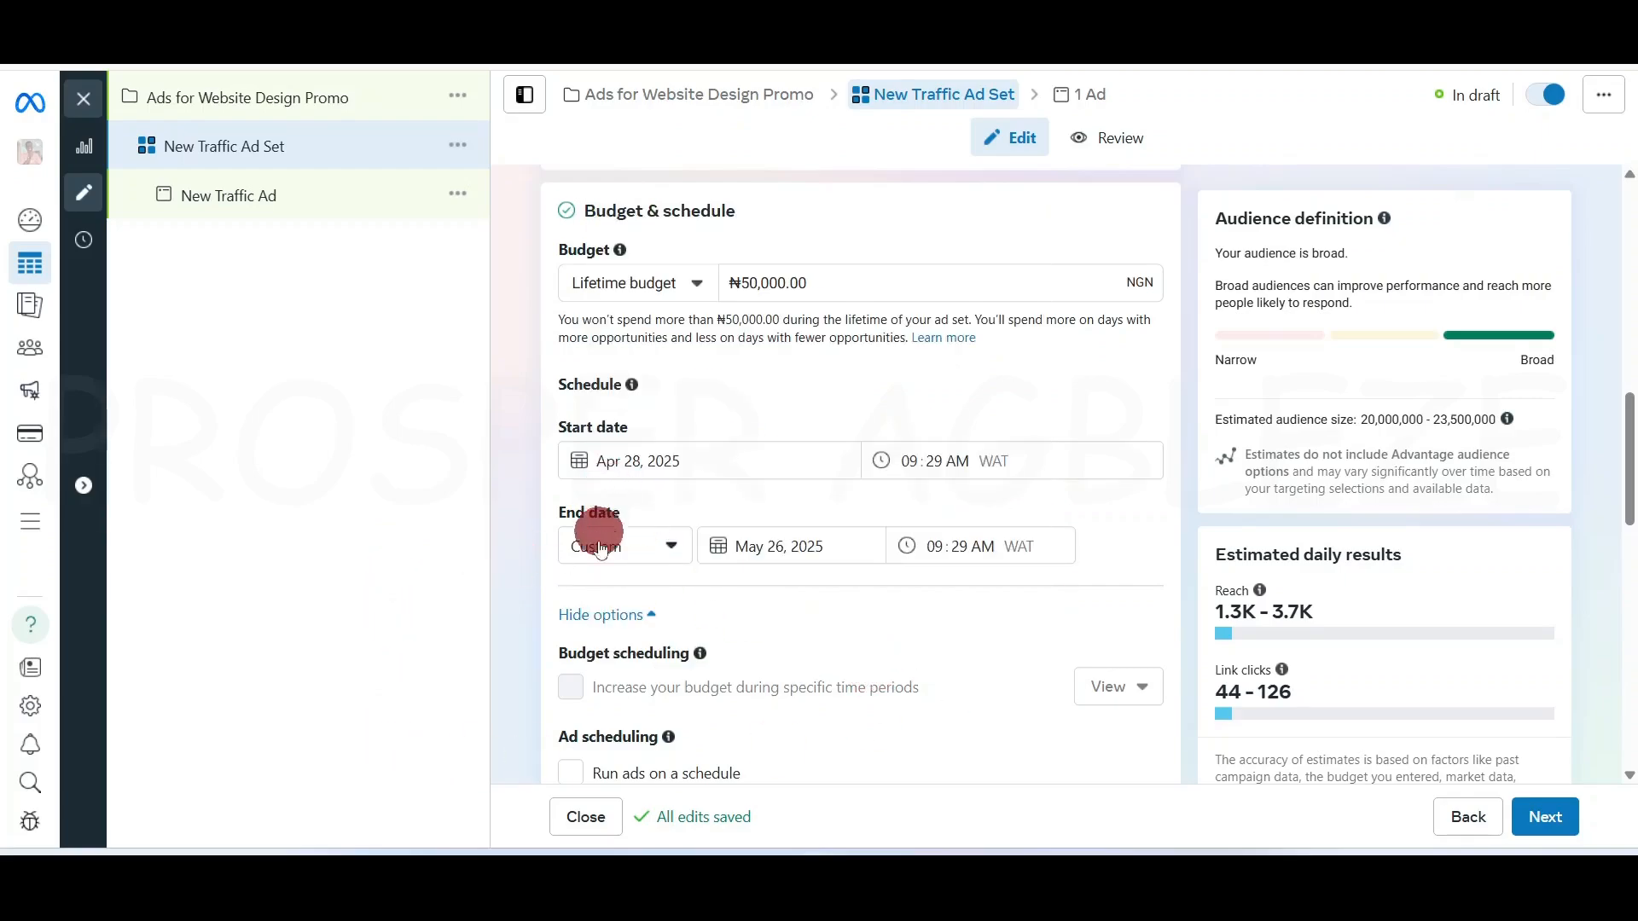
Set the end date to May 3, 2025 and confirm it
click(662, 543)
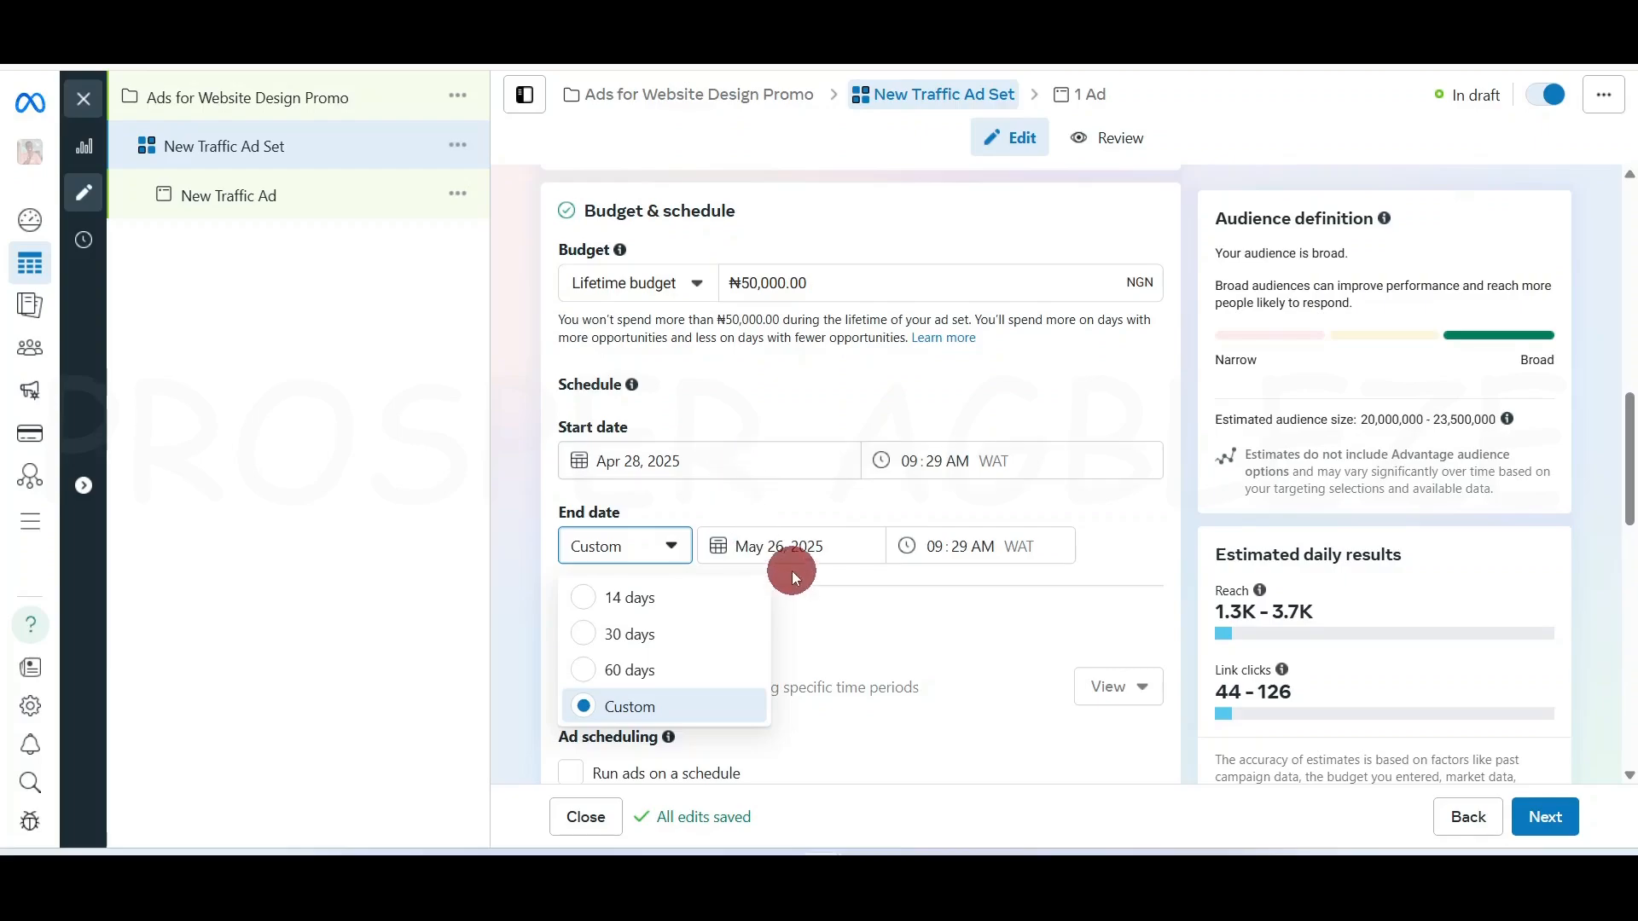
click(795, 546)
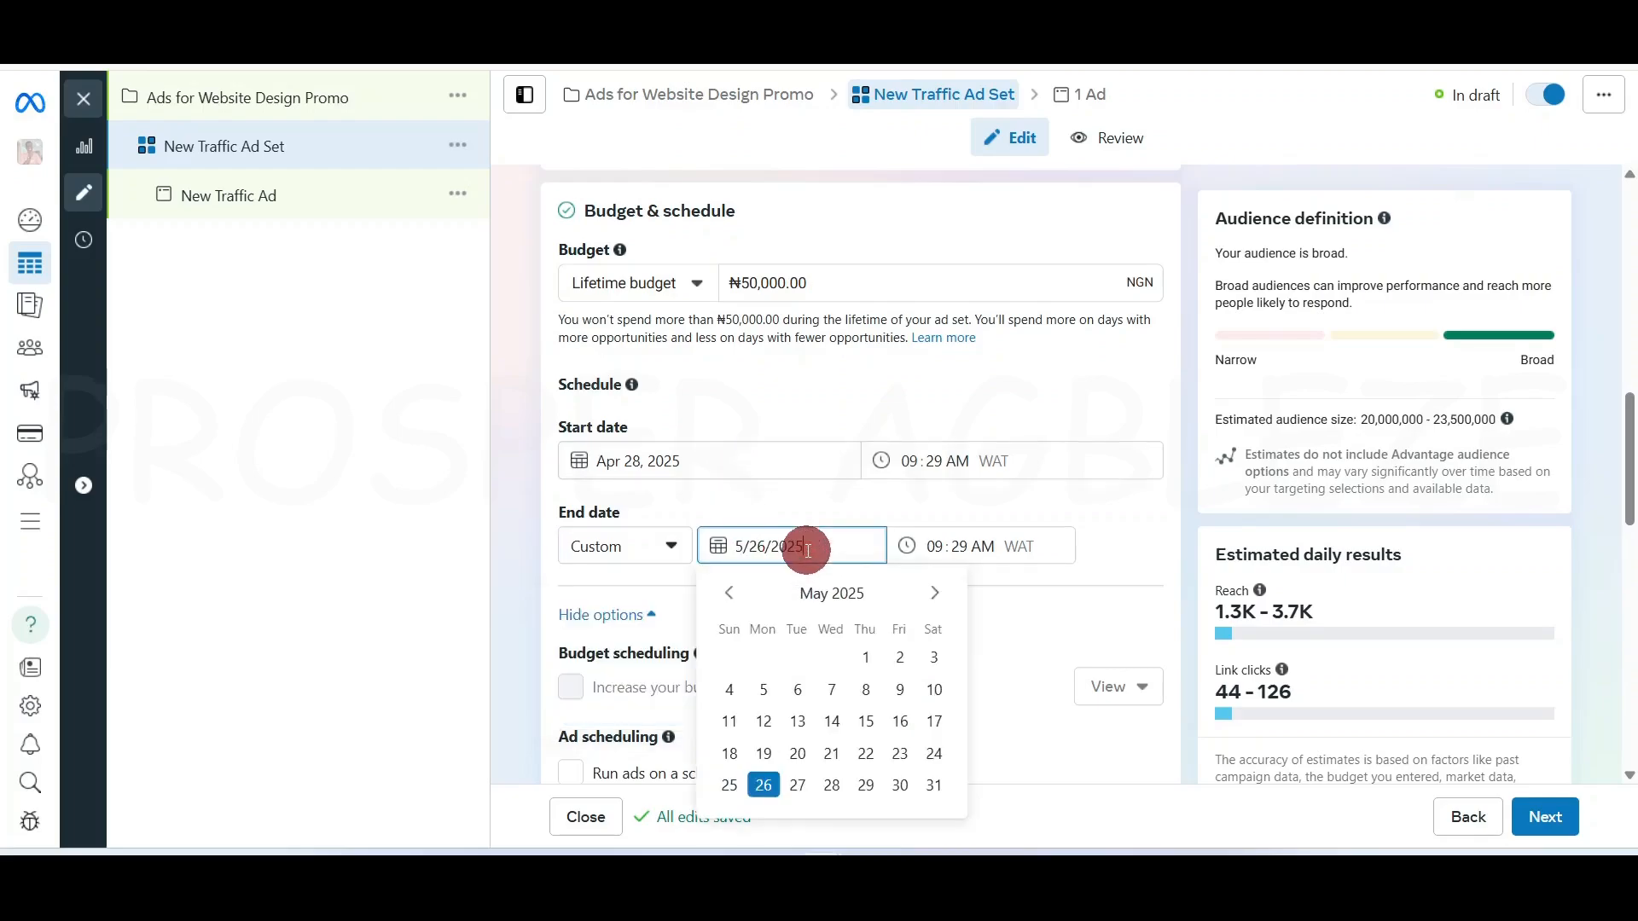
click(738, 598)
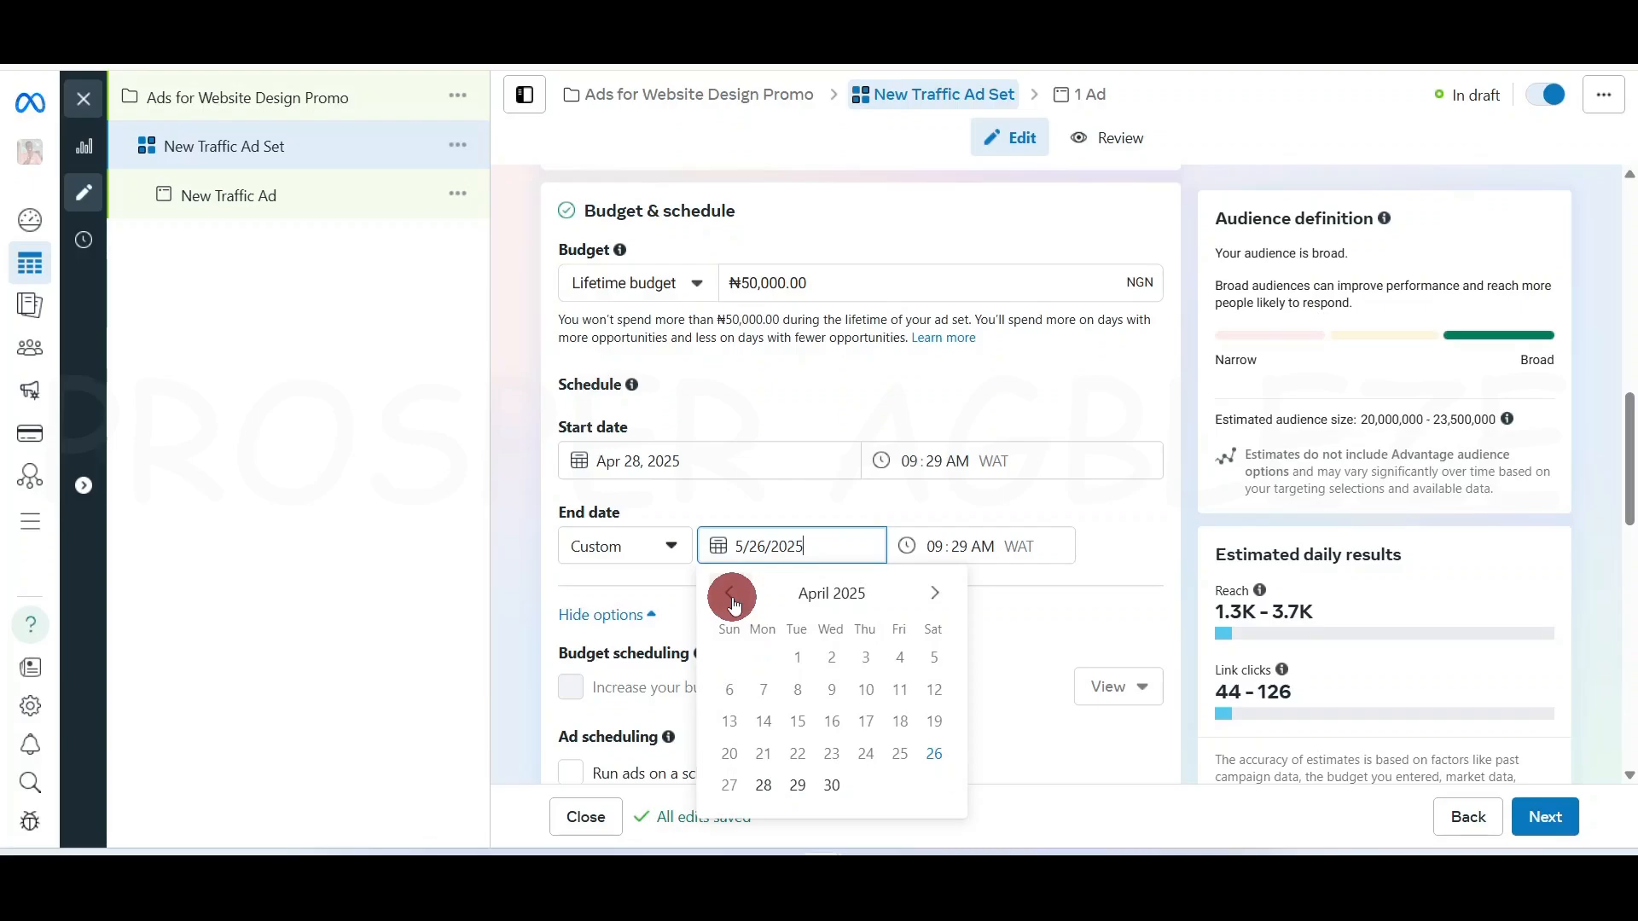
click(934, 595)
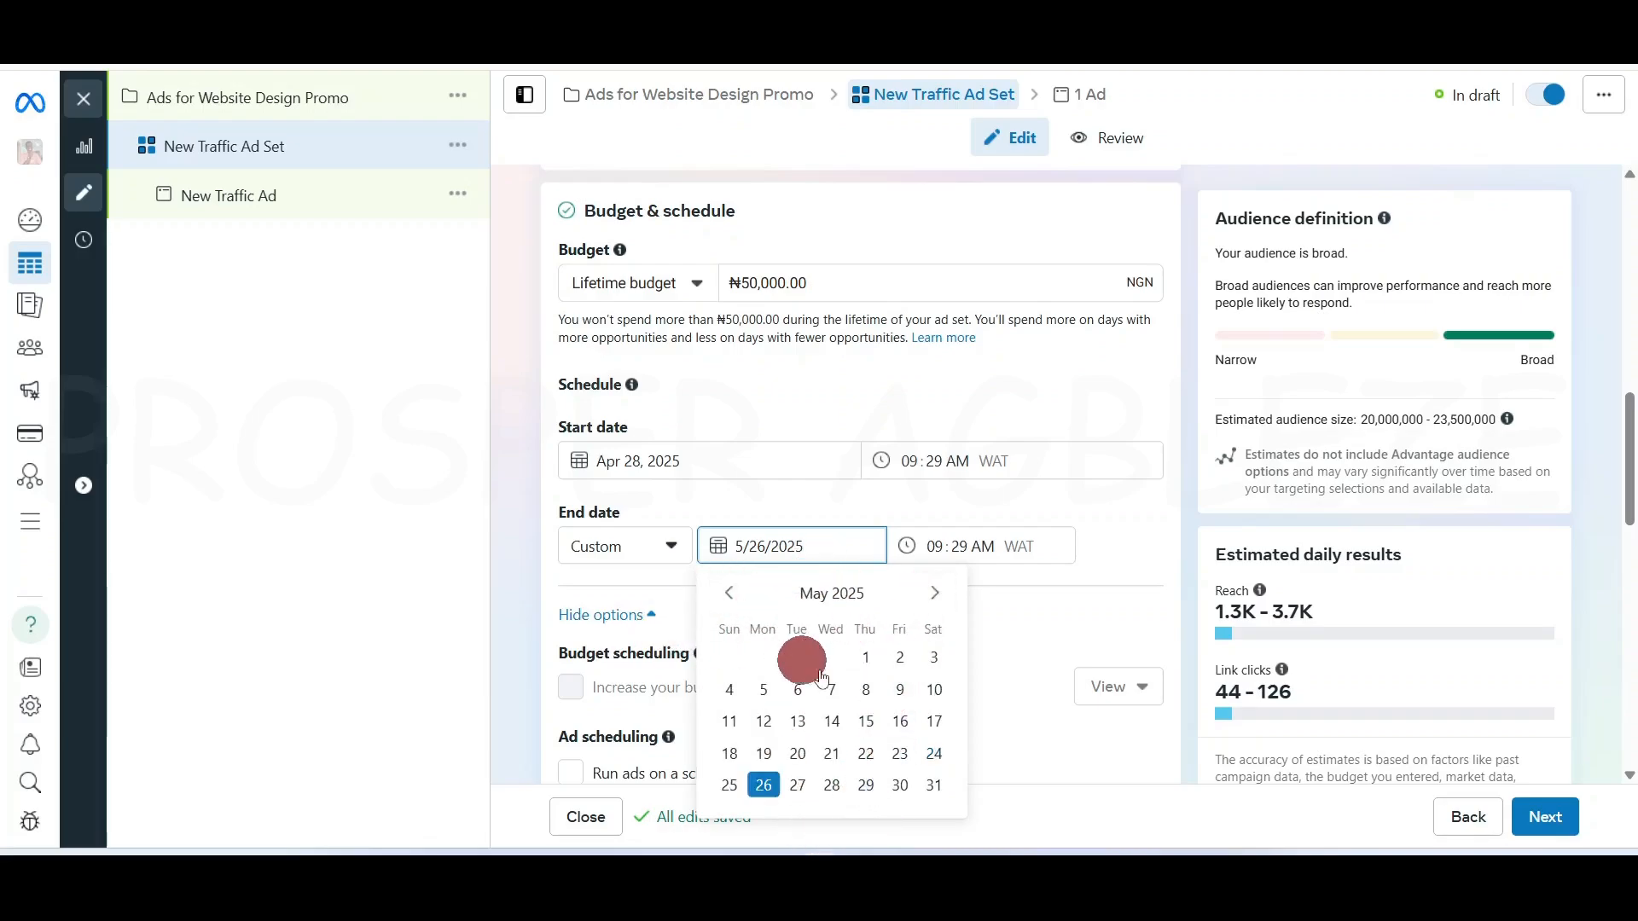
click(931, 655)
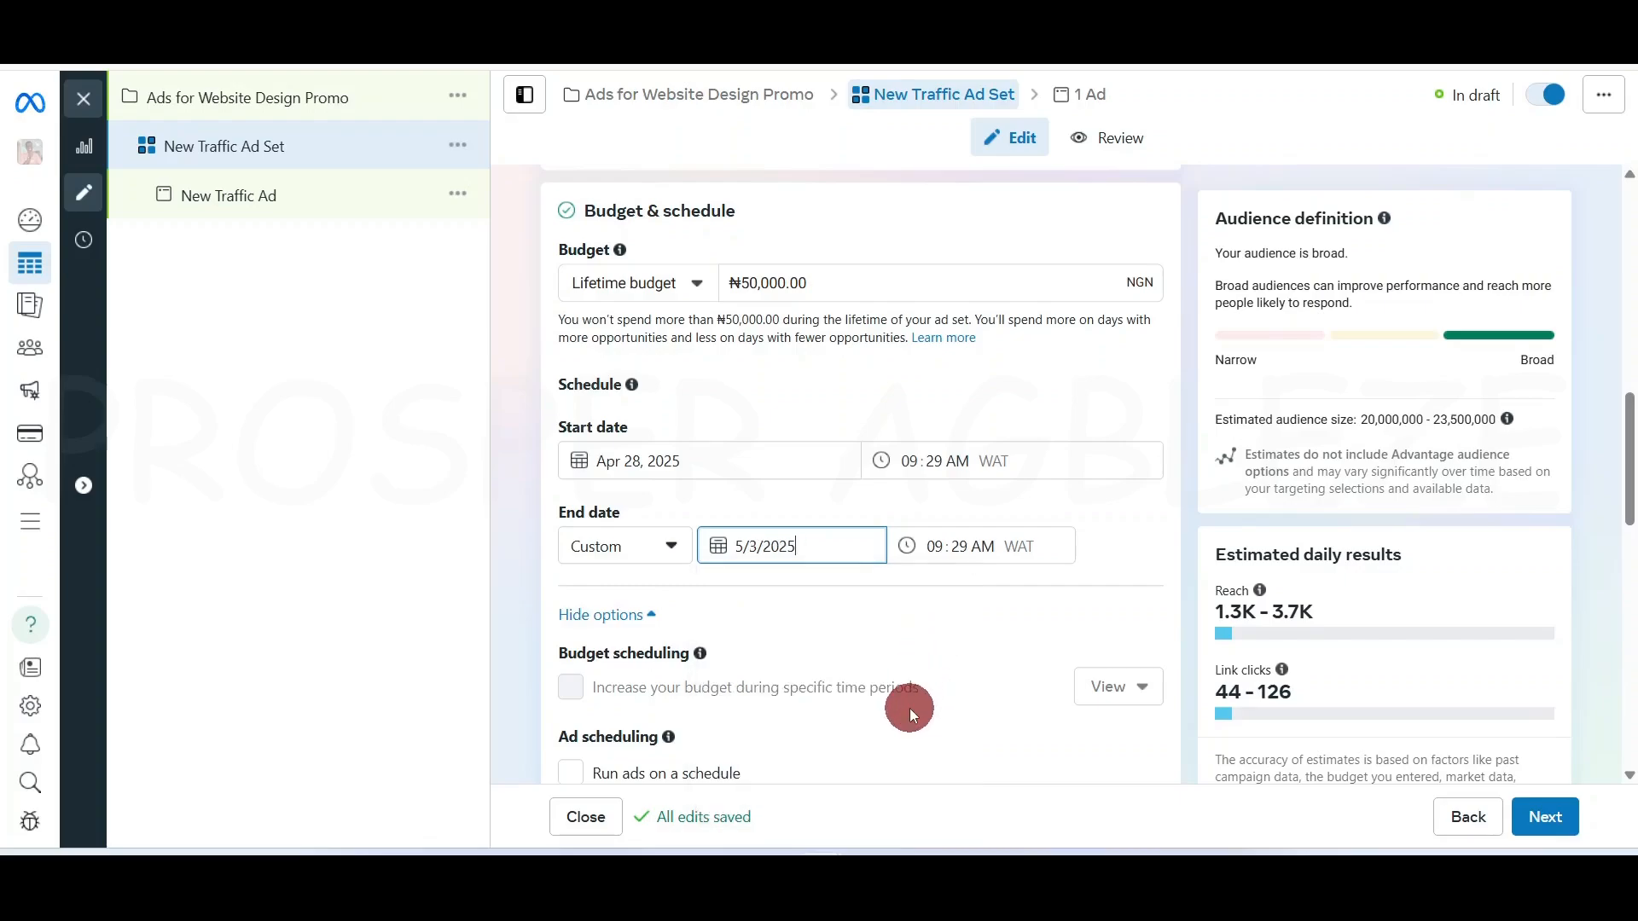
click(1018, 517)
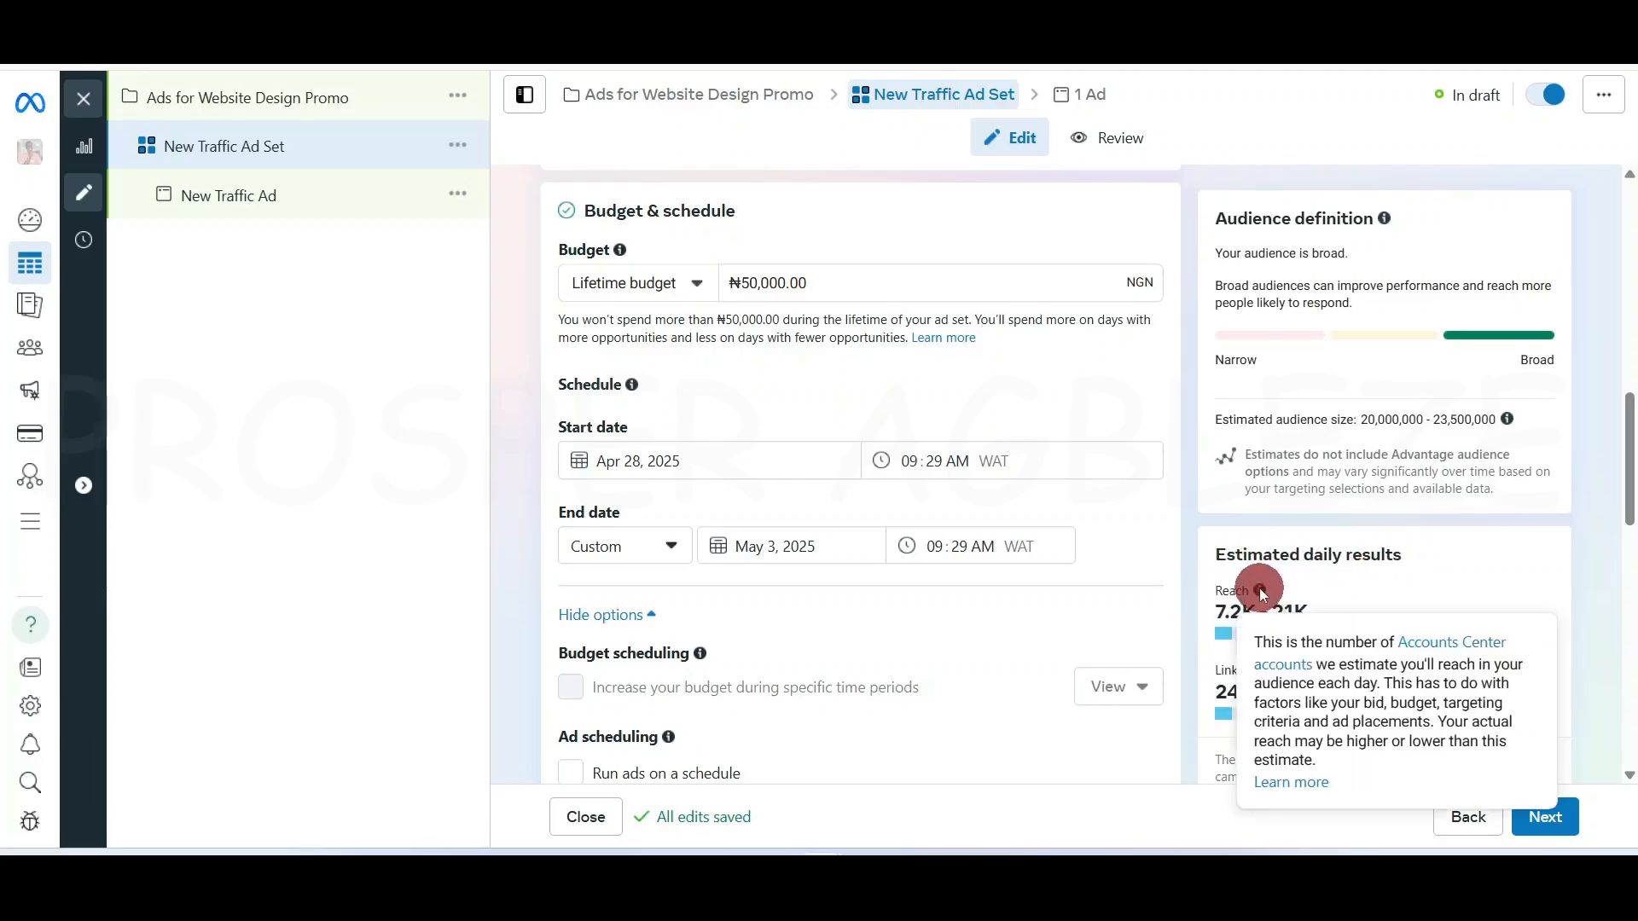
mouse_move(1282, 670)
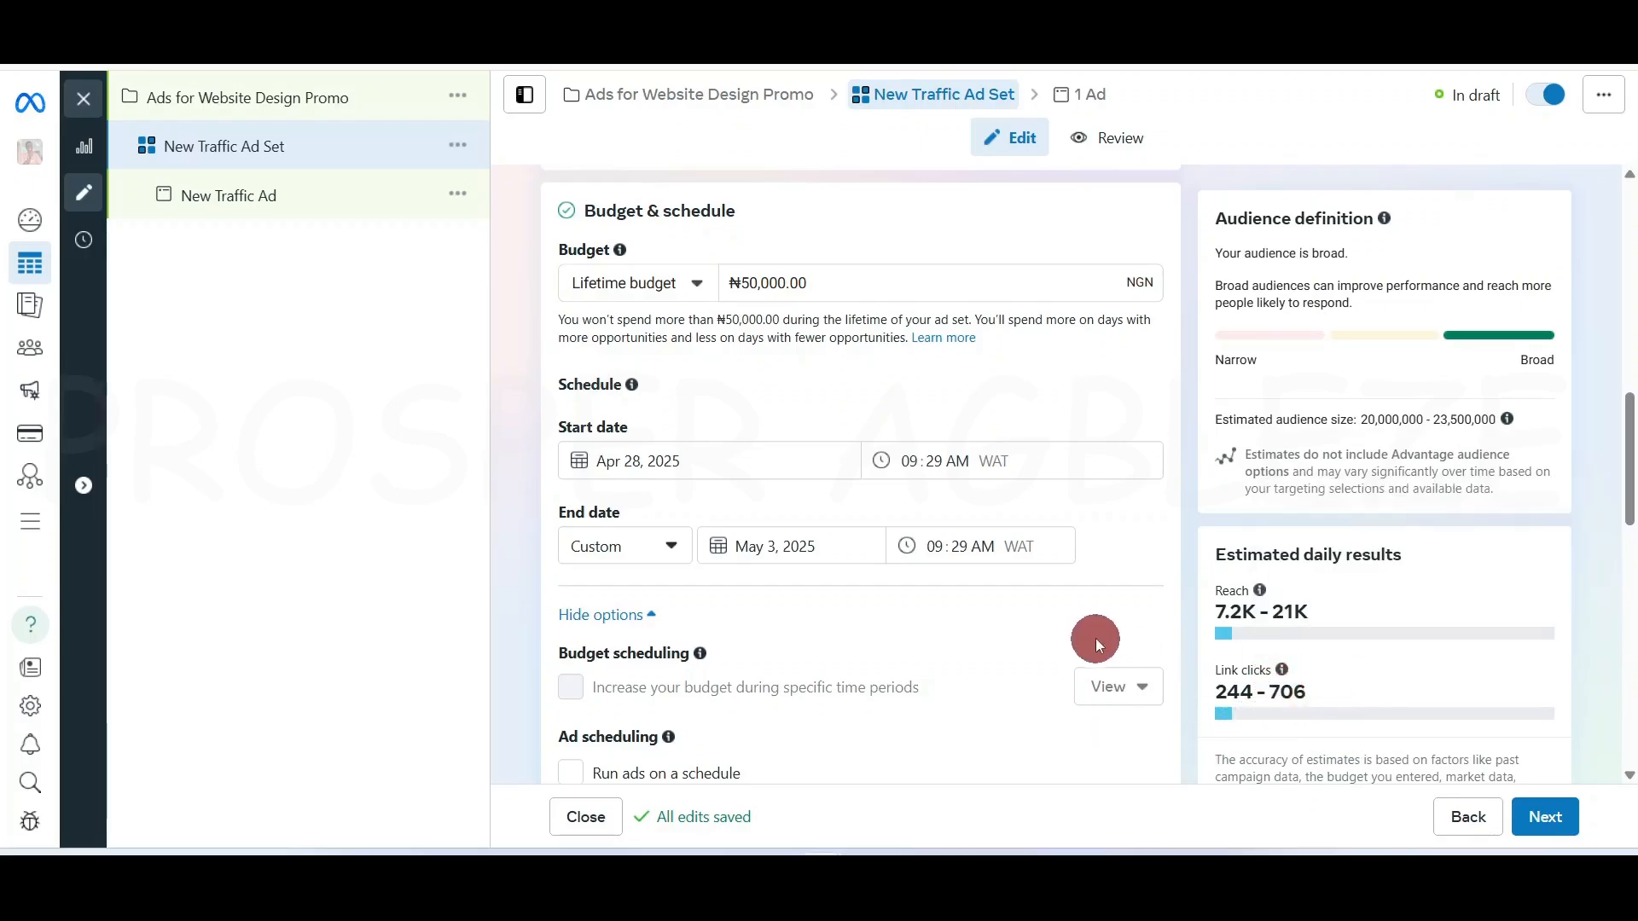
scroll(1117, 609, up, 5)
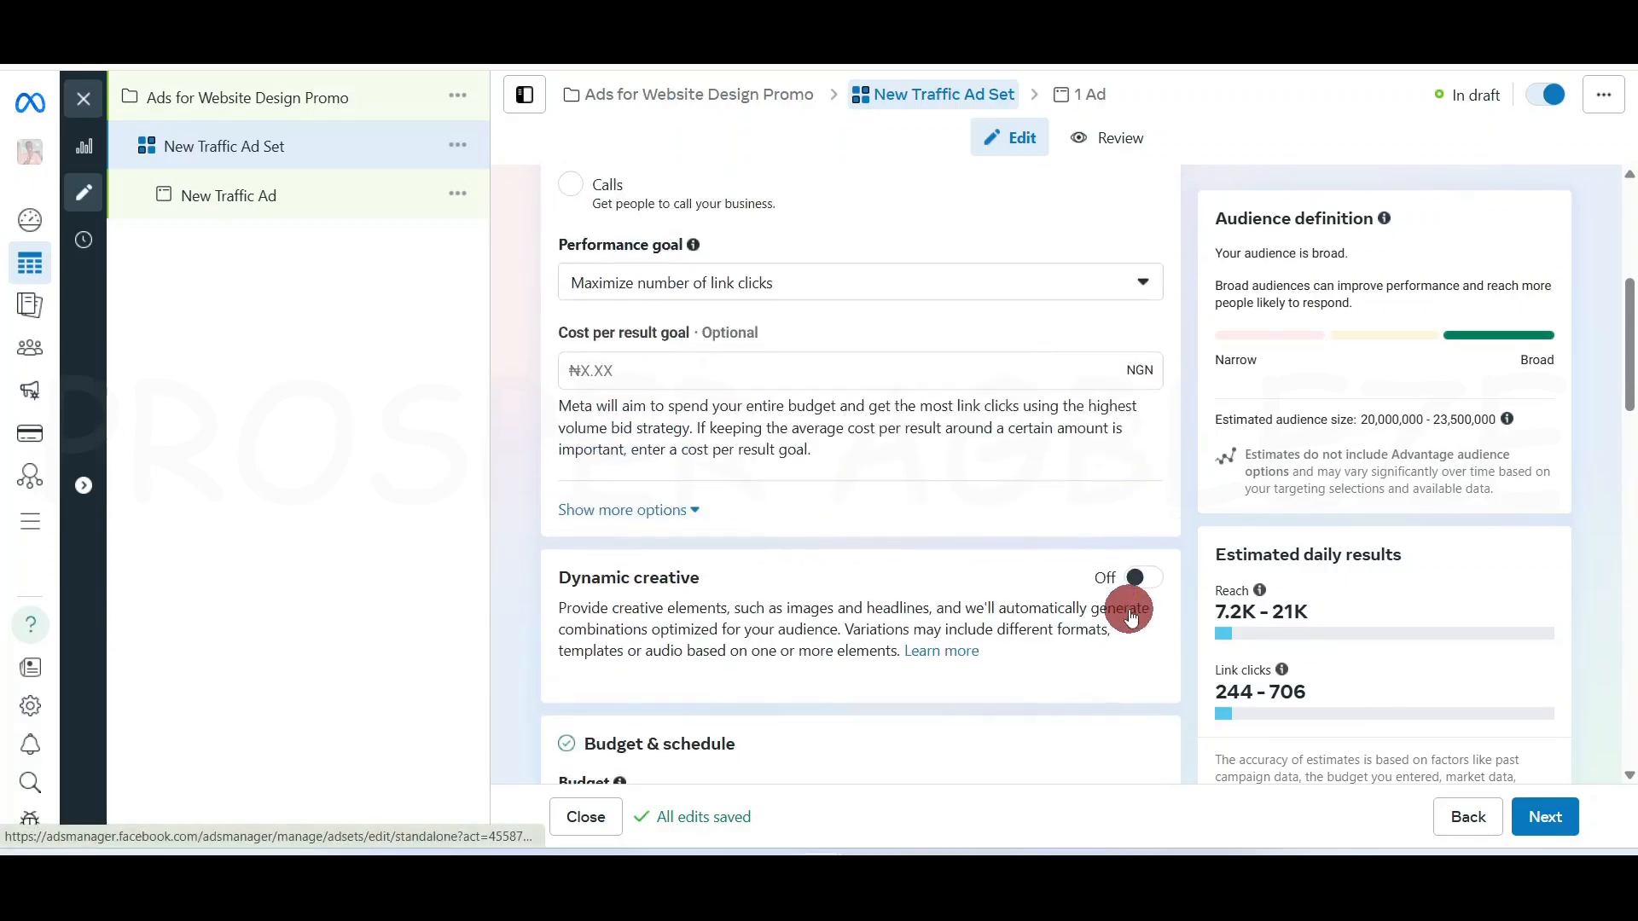
scroll(1130, 614, up, 5)
scroll(1129, 611, down, 7)
scroll(1099, 563, up, 5)
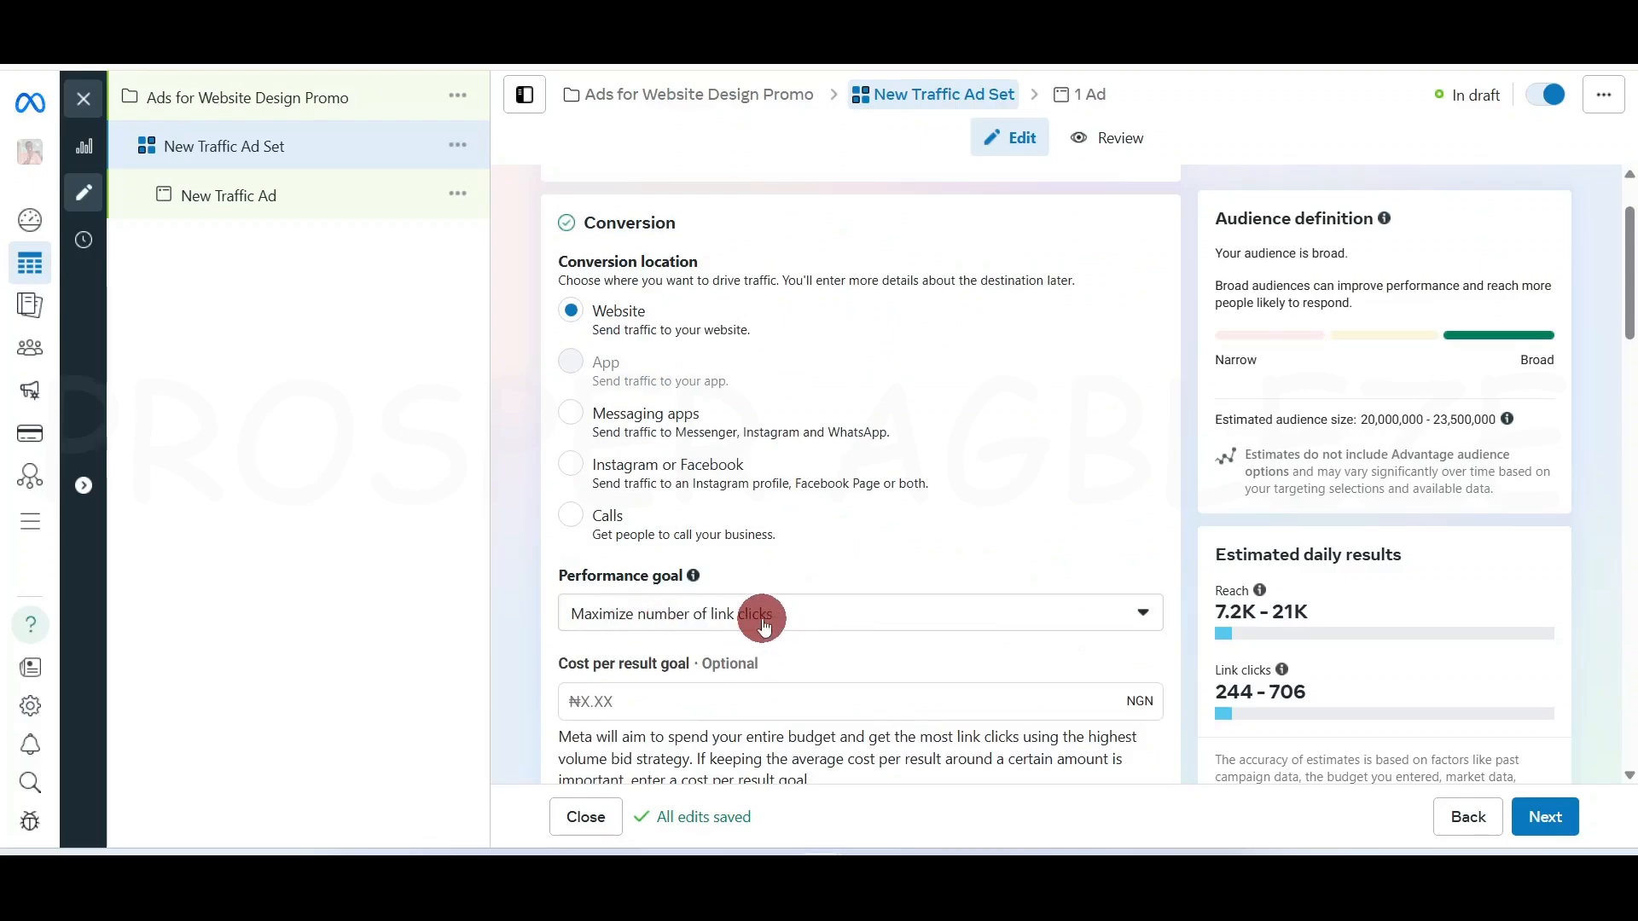
scroll(1081, 617, down, 4)
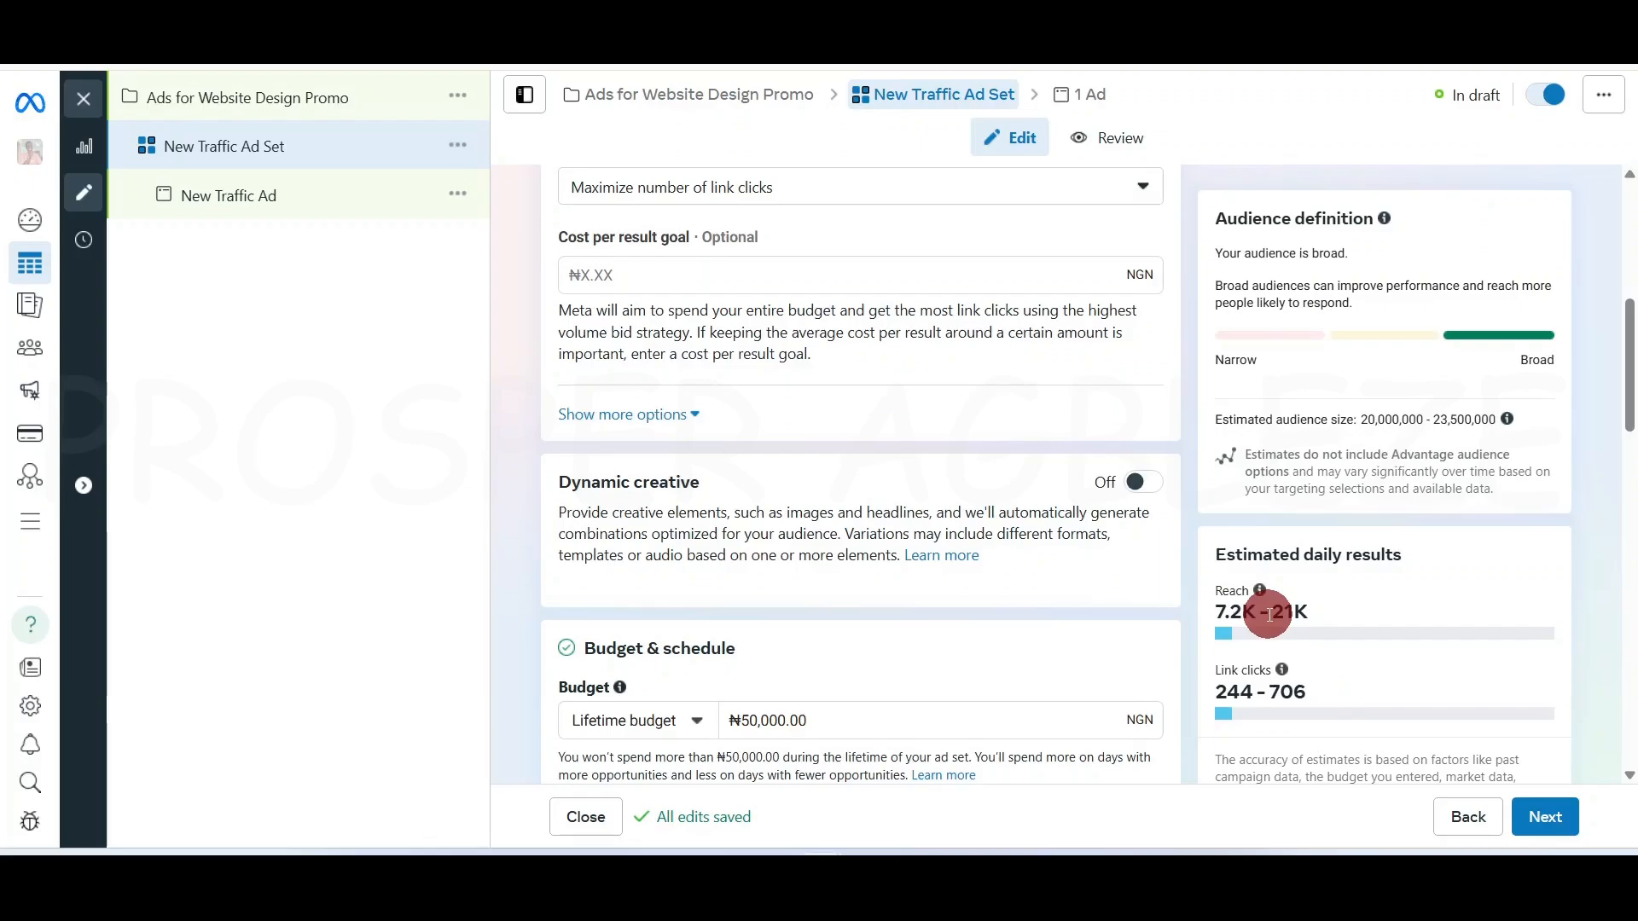
scroll(907, 543, up, 6)
scroll(910, 550, down, 2)
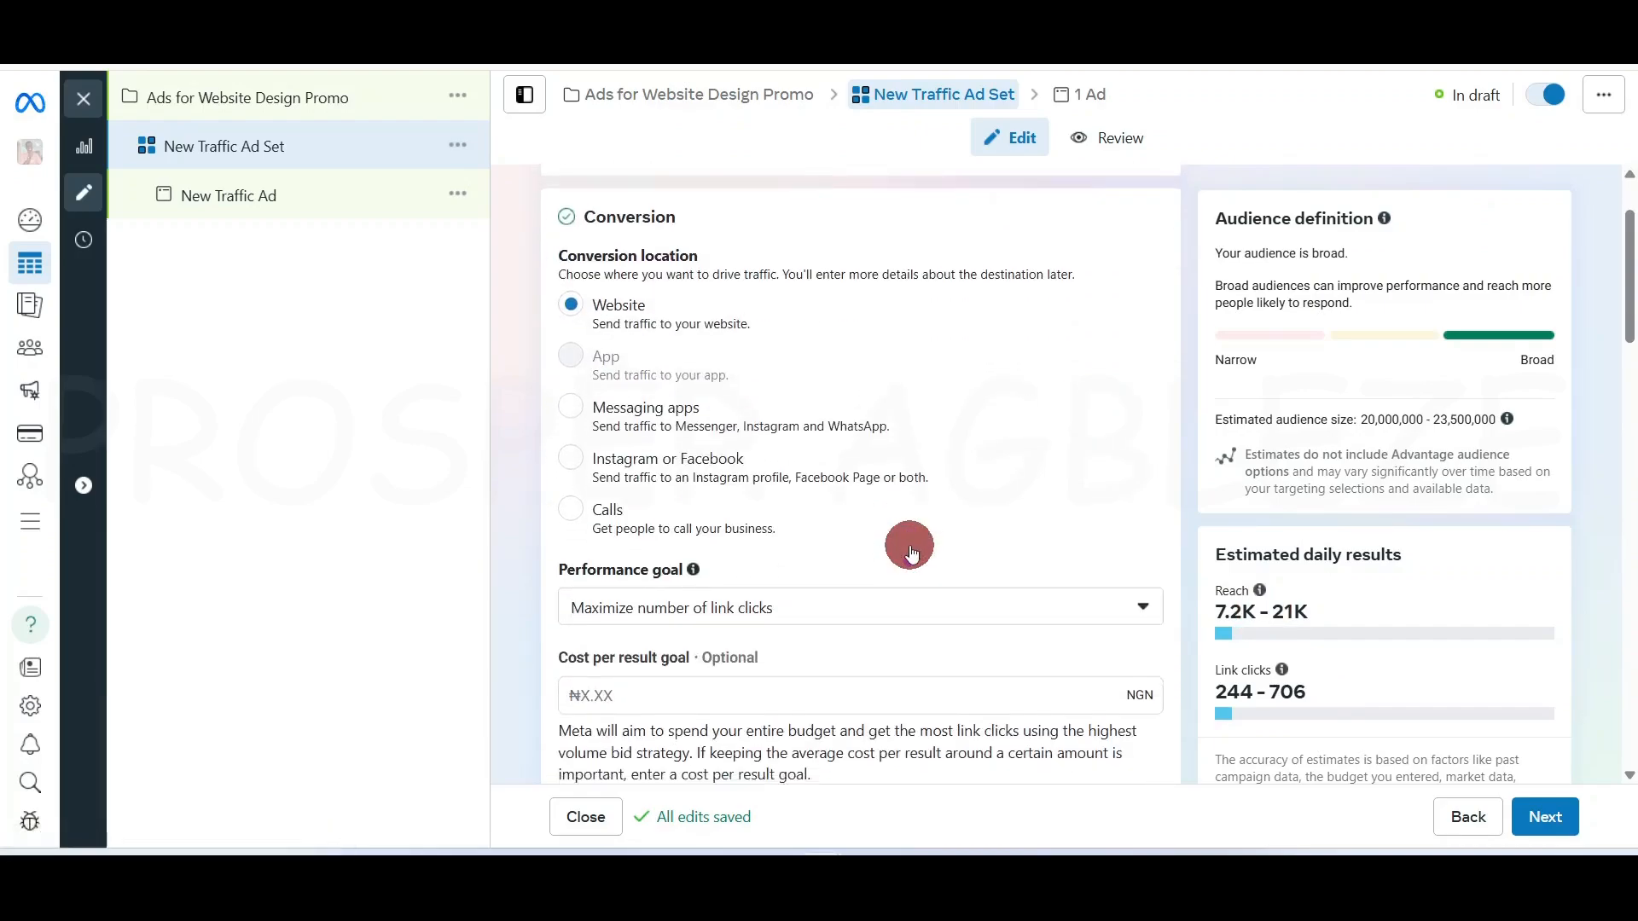
scroll(909, 550, down, 6)
scroll(909, 545, down, 3)
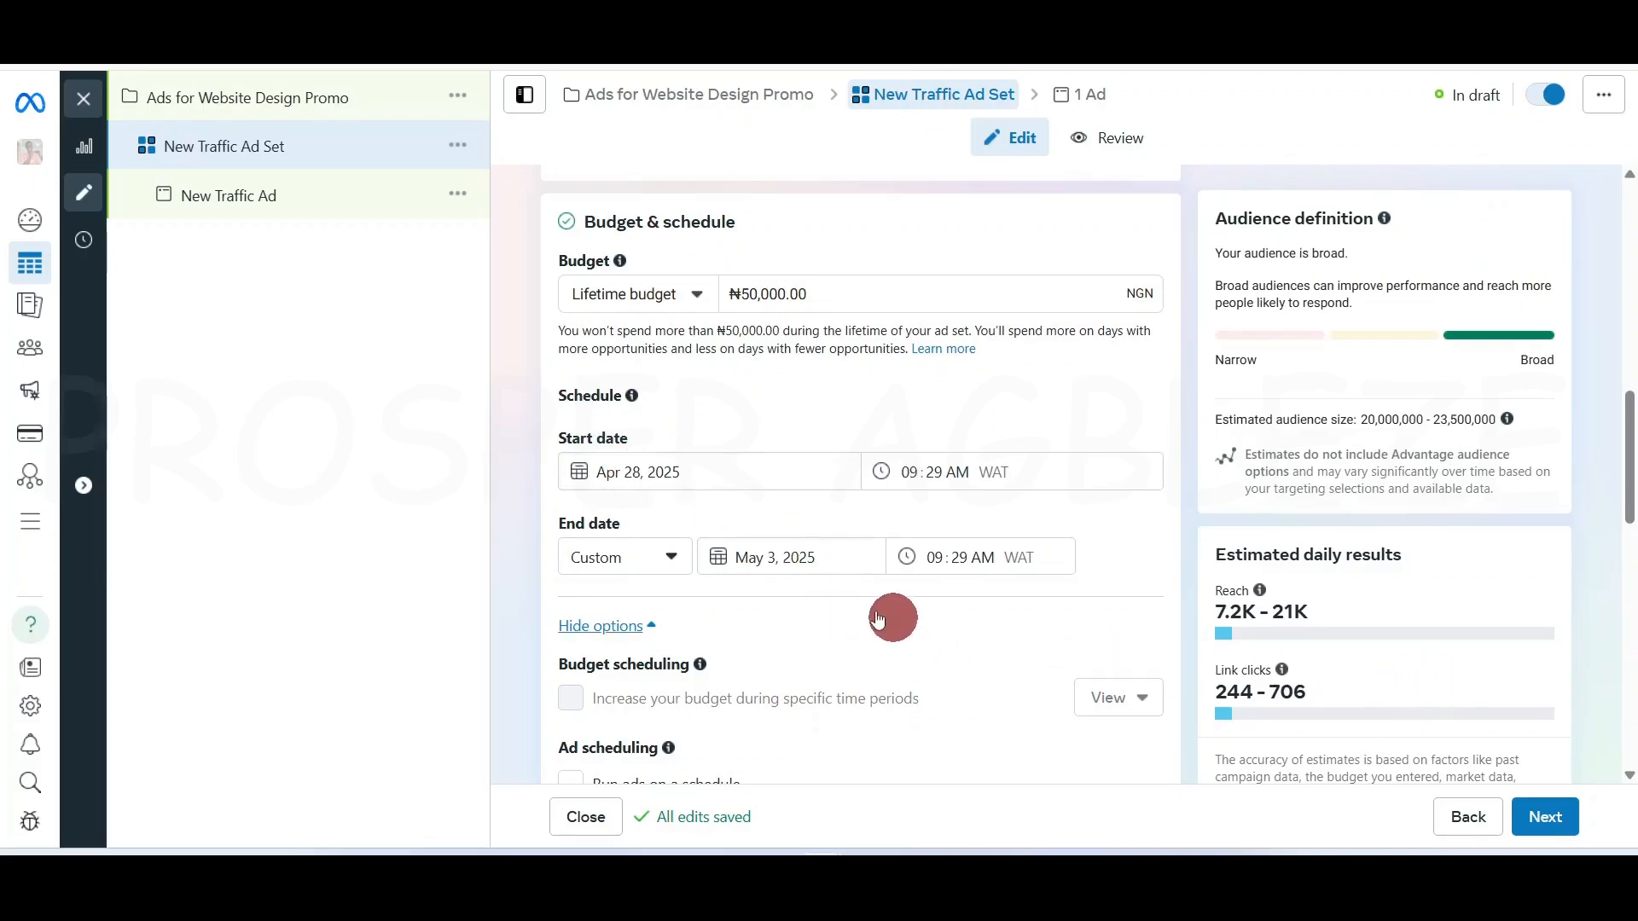
Move the end date to May 6, 2025 and change the lifetime budget from ₦50,000 to ₦70,000
click(797, 560)
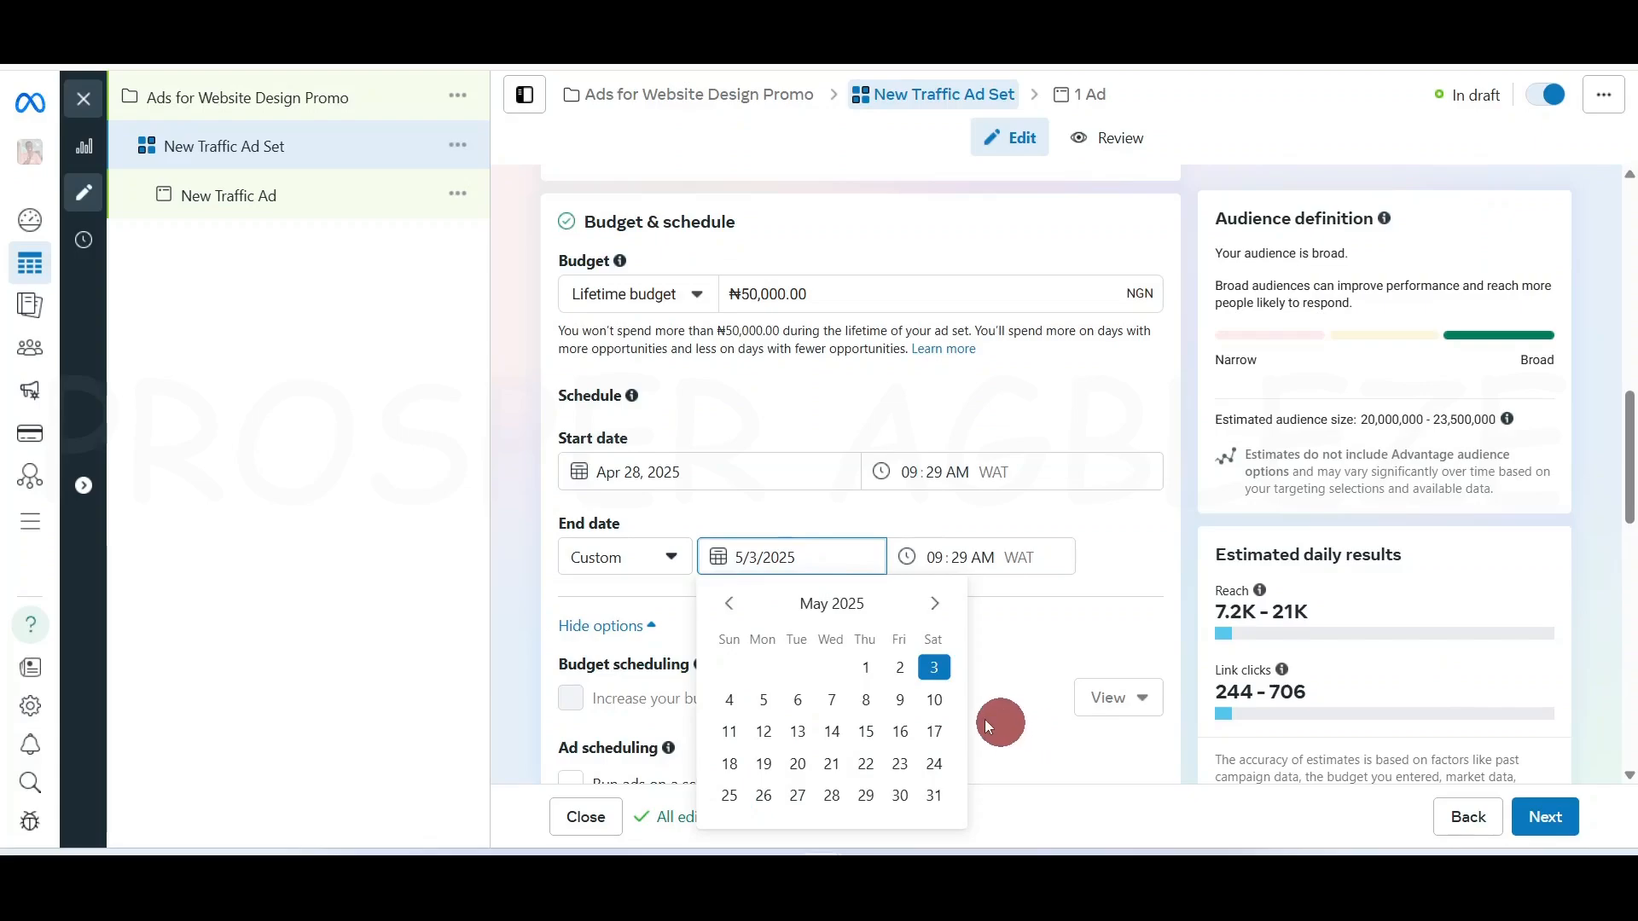
click(797, 699)
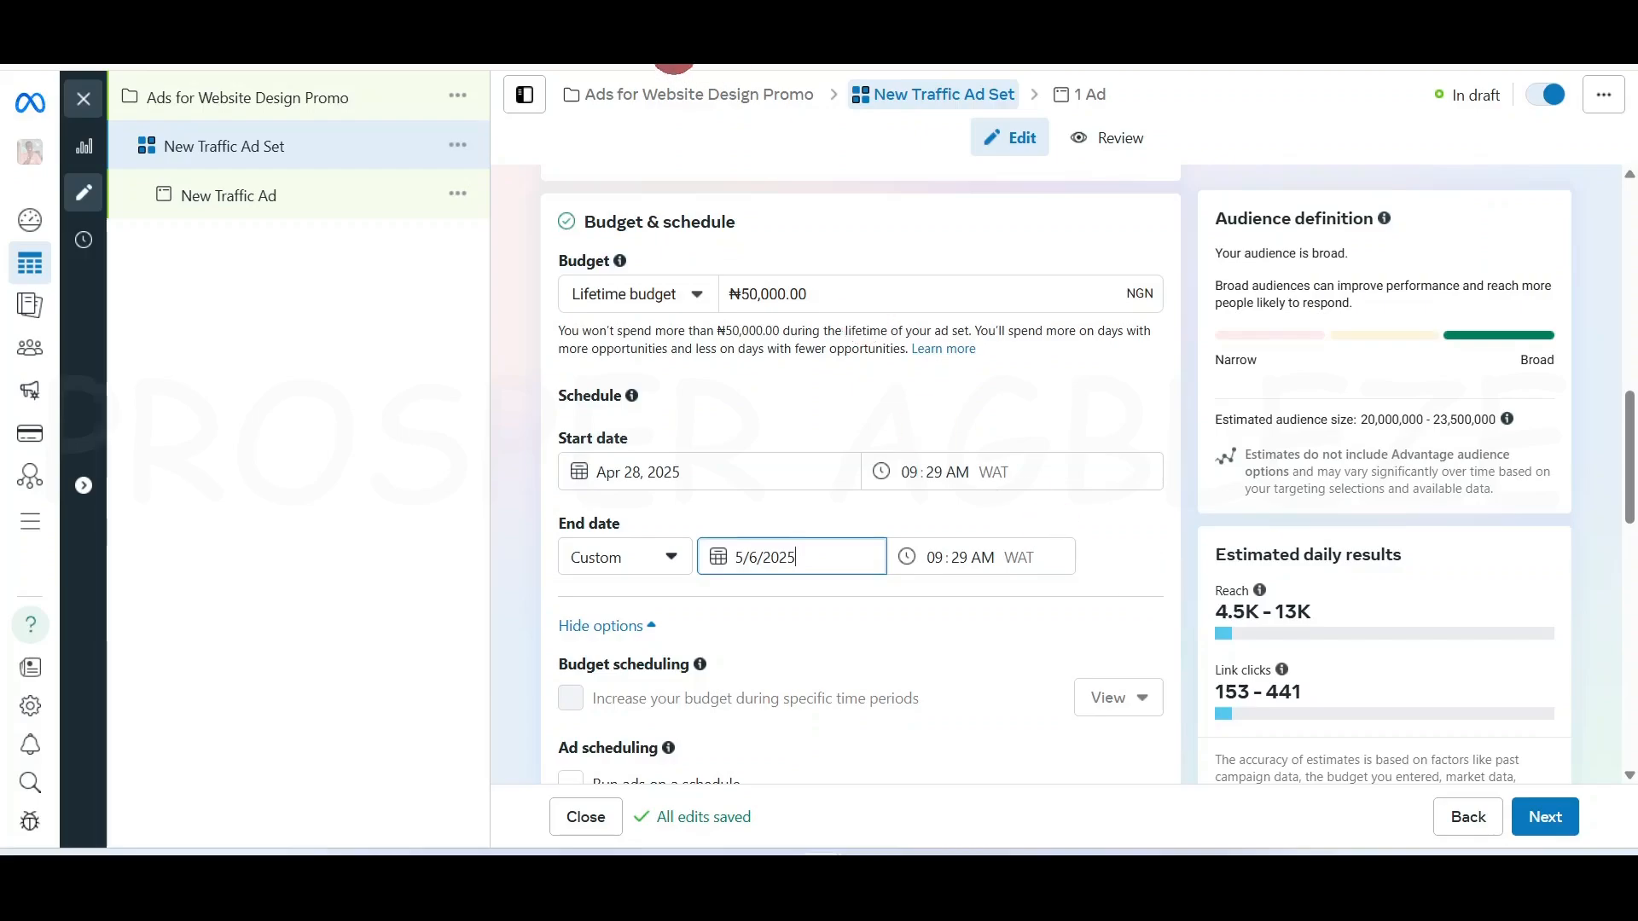
click(744, 294)
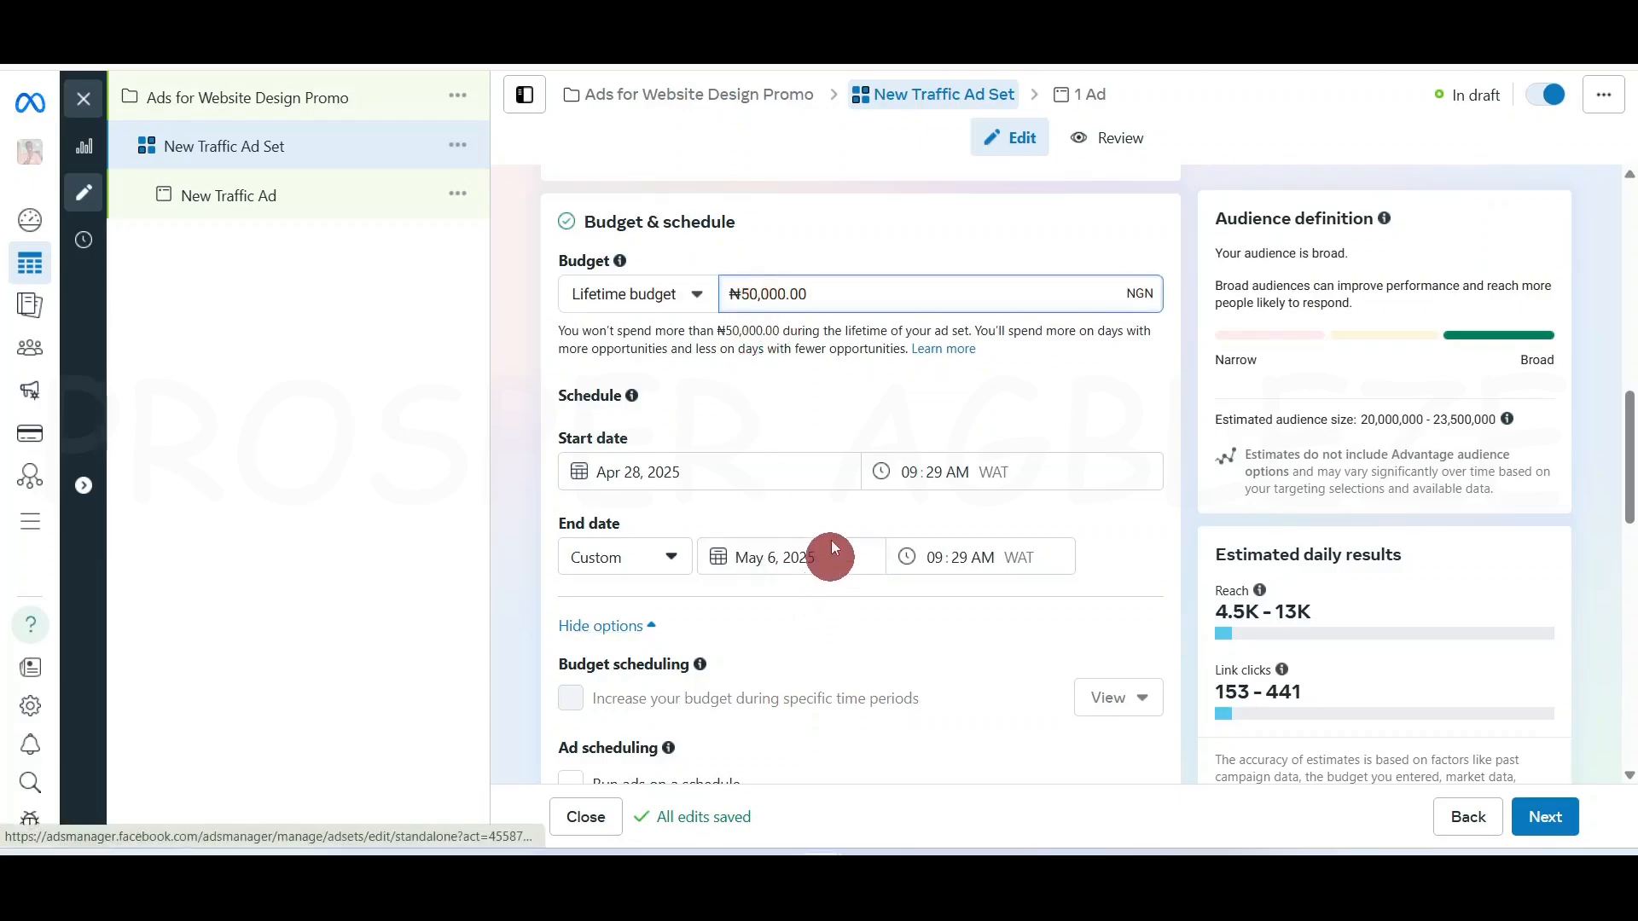
key(BackSpace)
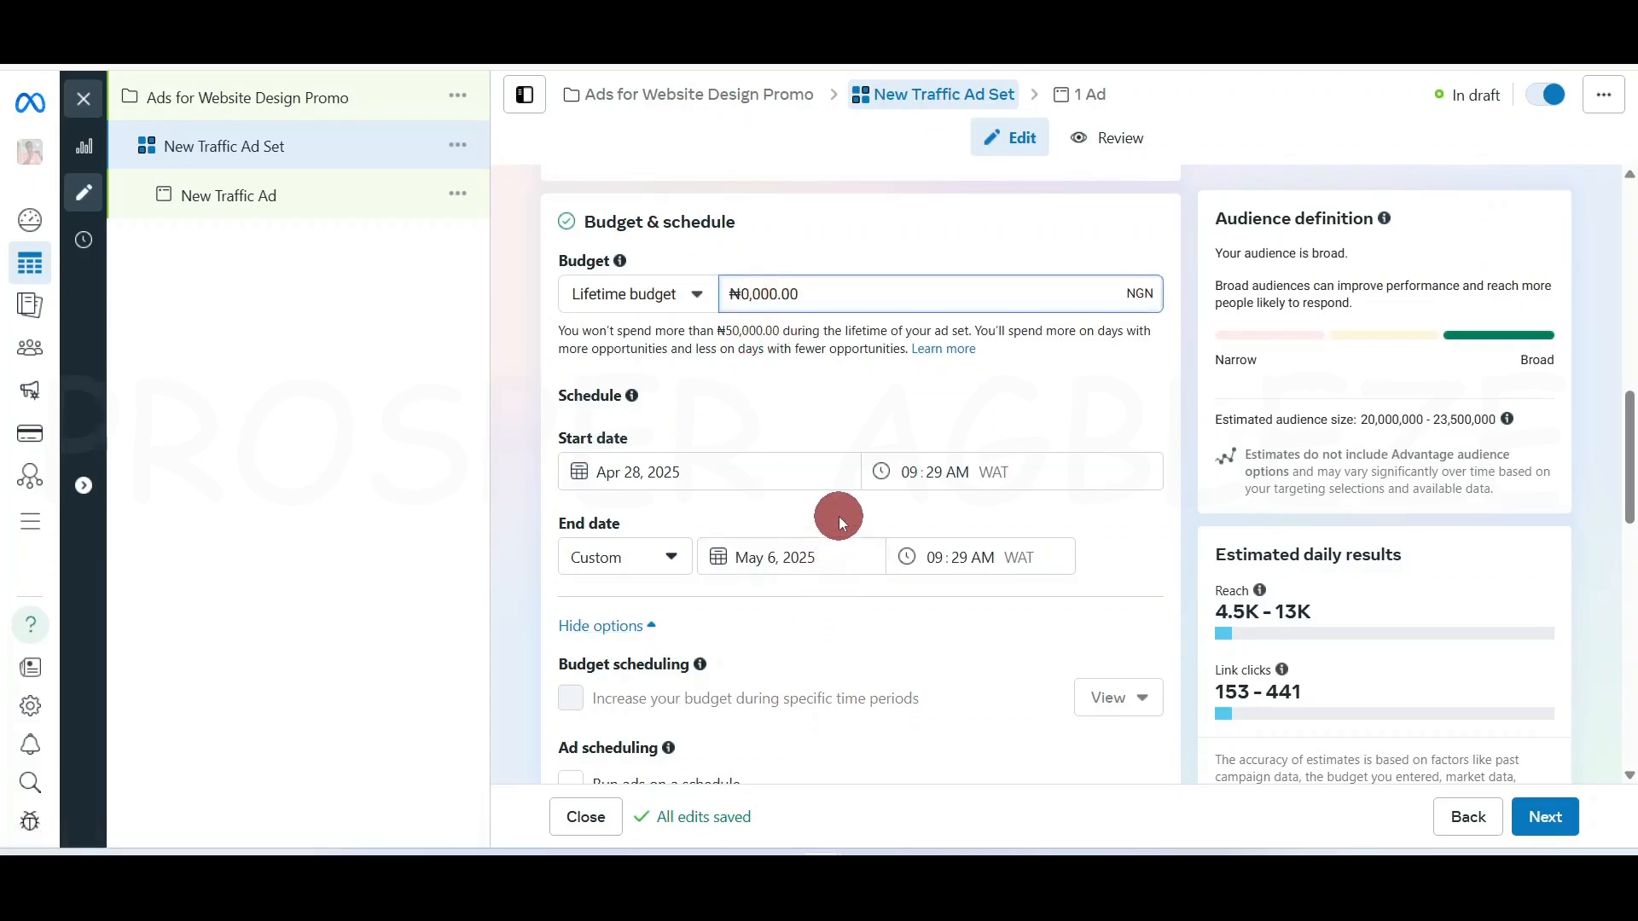
text(7)
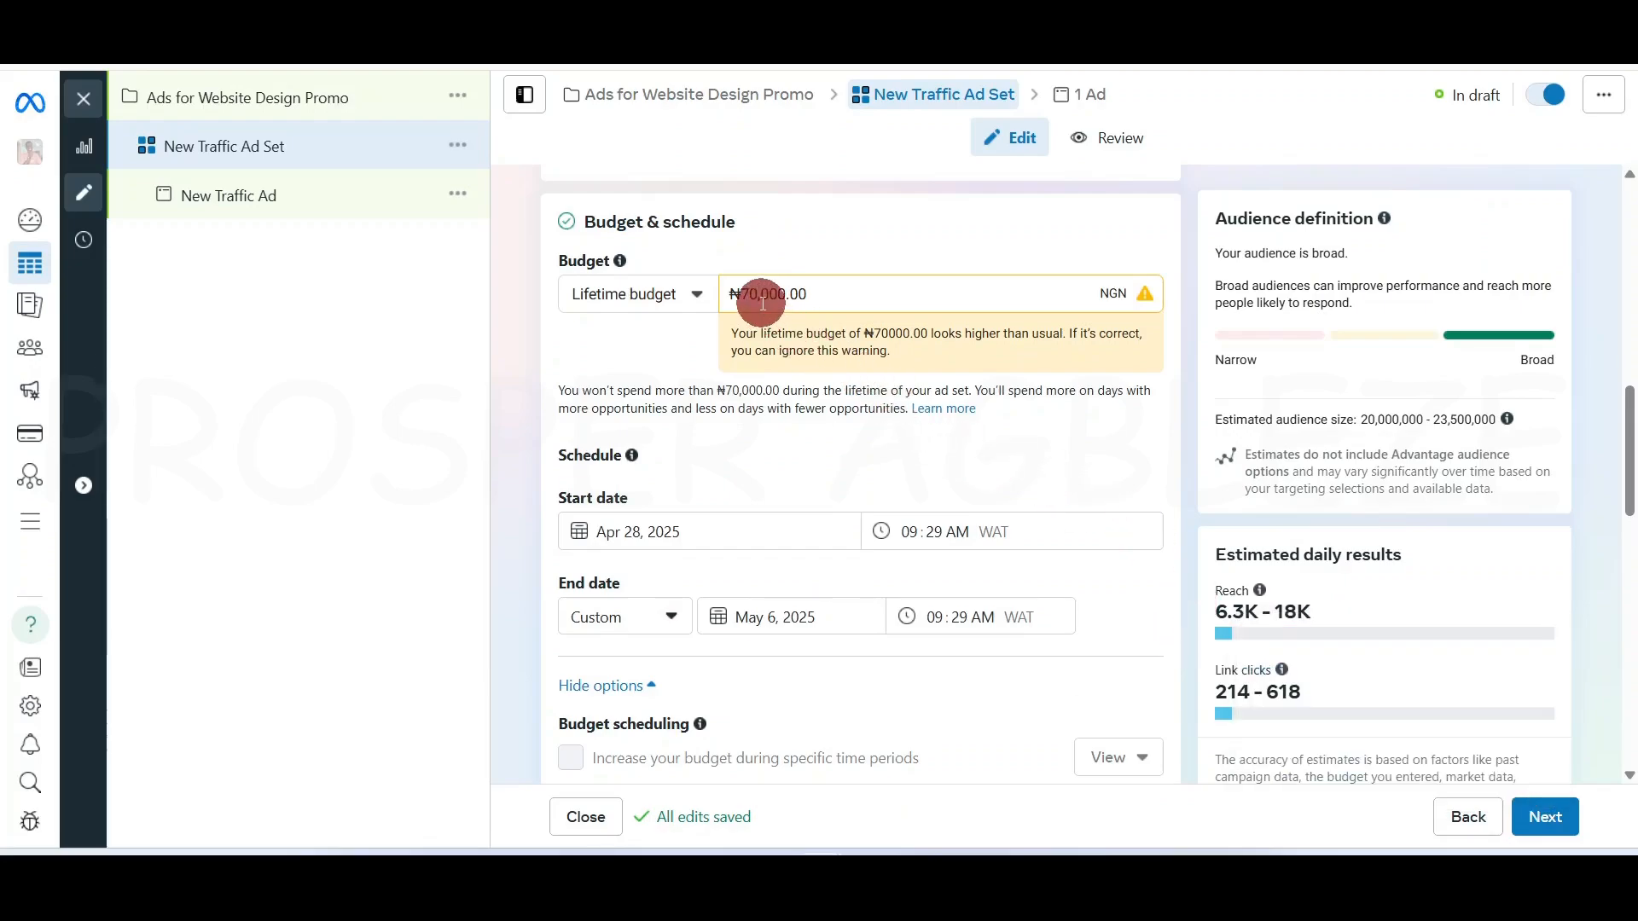
mouse_move(1259, 590)
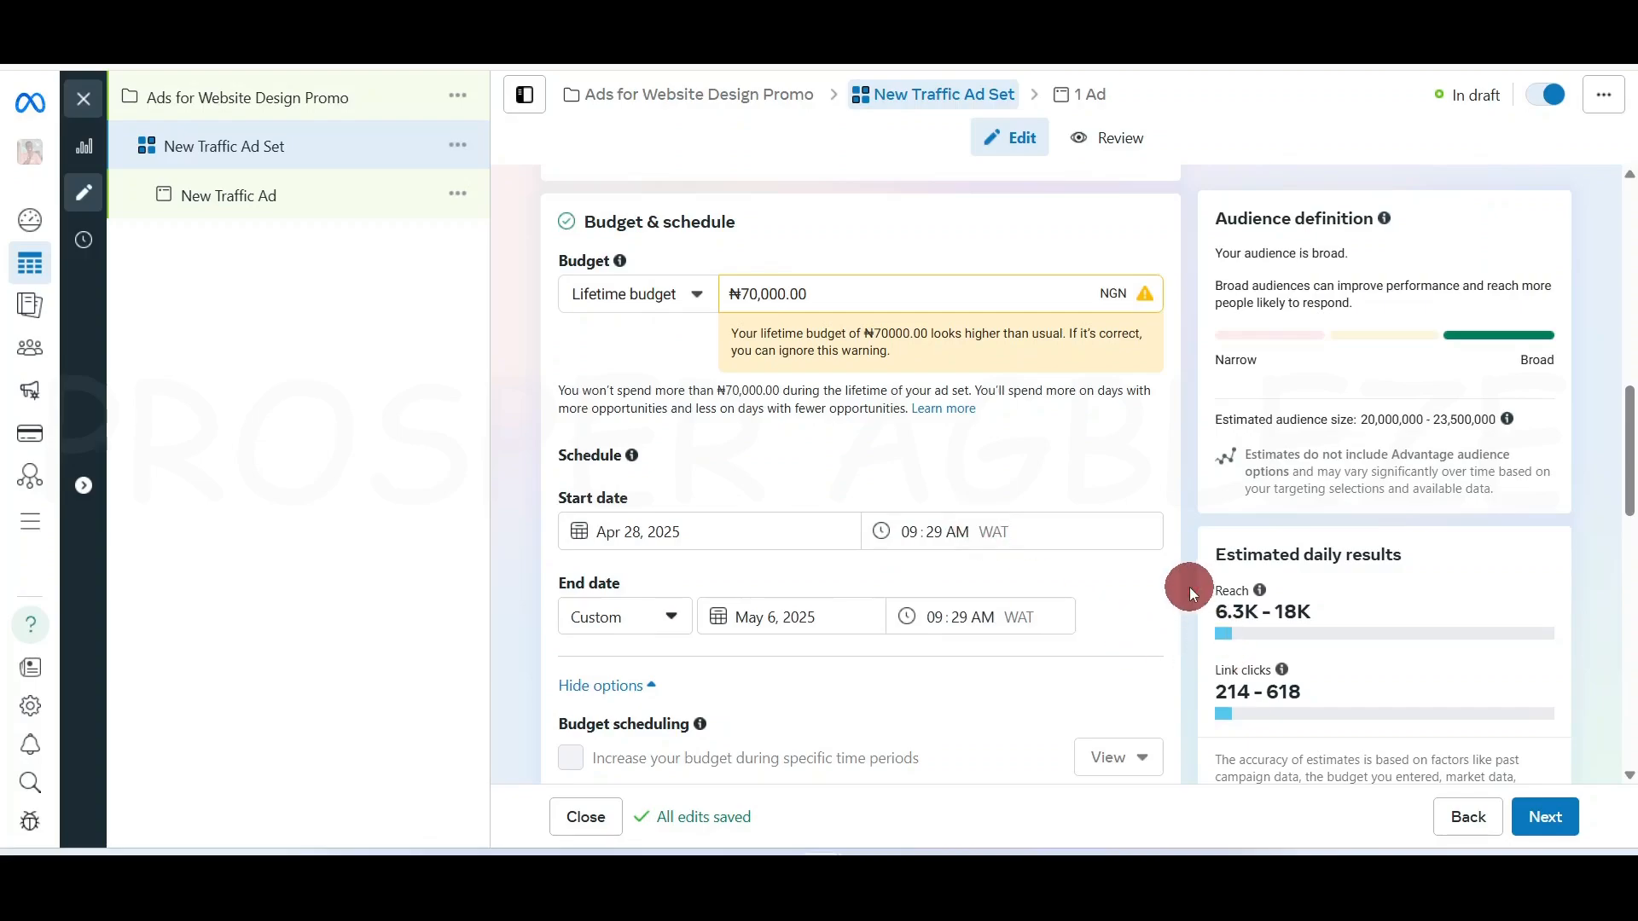
Switch the performance goal from link clicks to Maximize number of landing page views
scroll(931, 538, up, 1)
scroll(930, 538, up, 5)
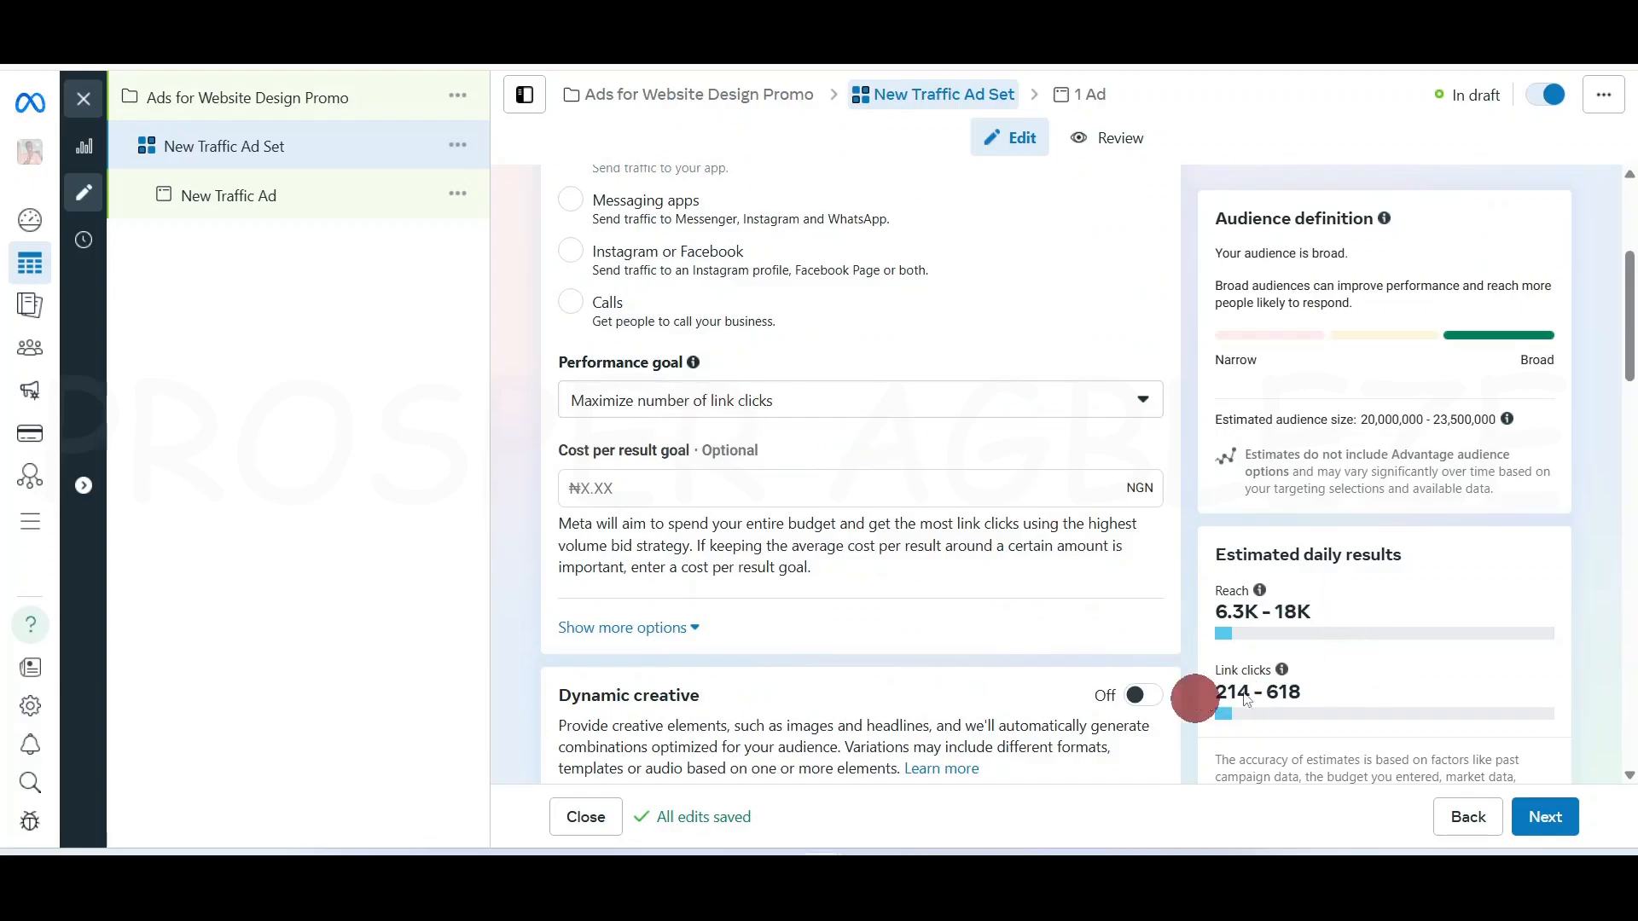
click(992, 402)
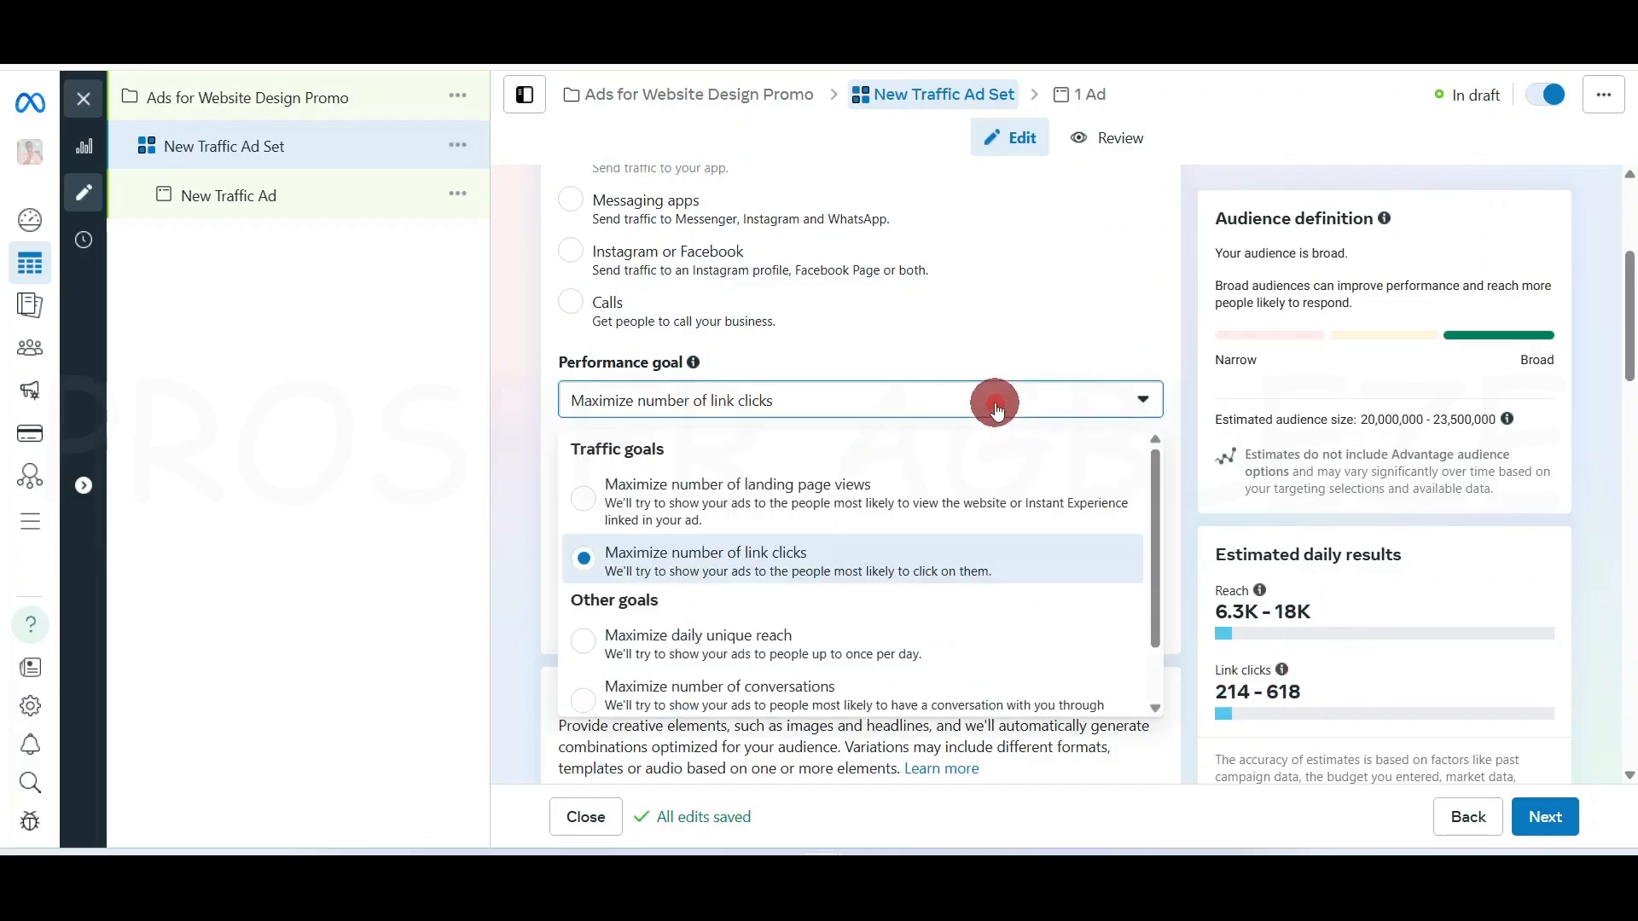
click(762, 509)
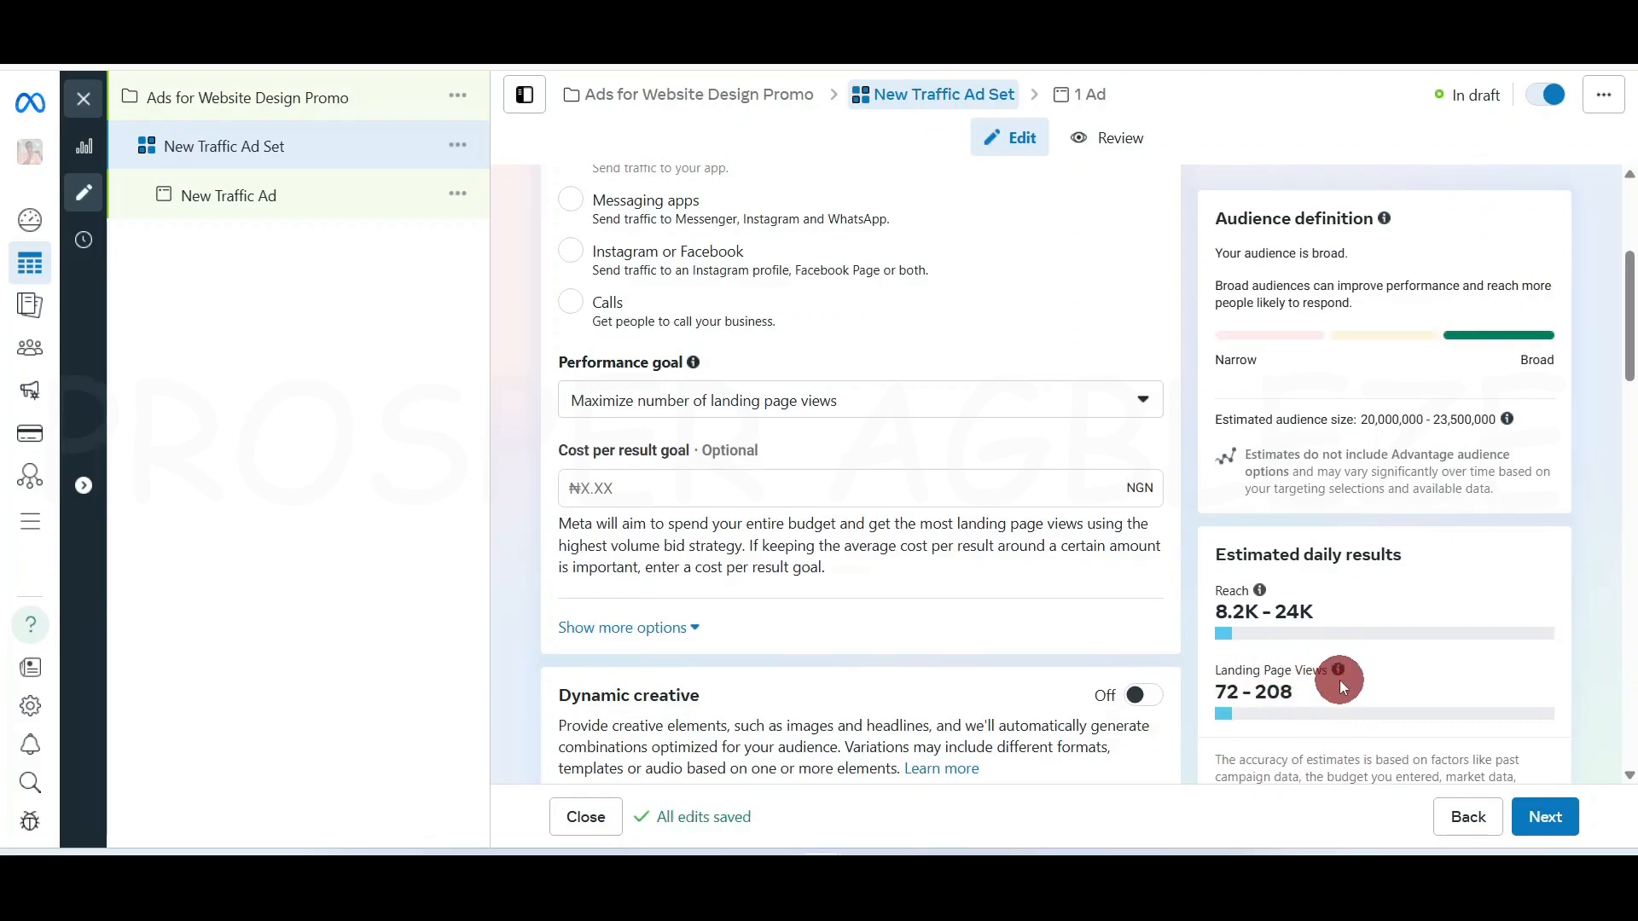
mouse_move(1368, 672)
scroll(1180, 674, down, 4)
scroll(1180, 674, down, 1)
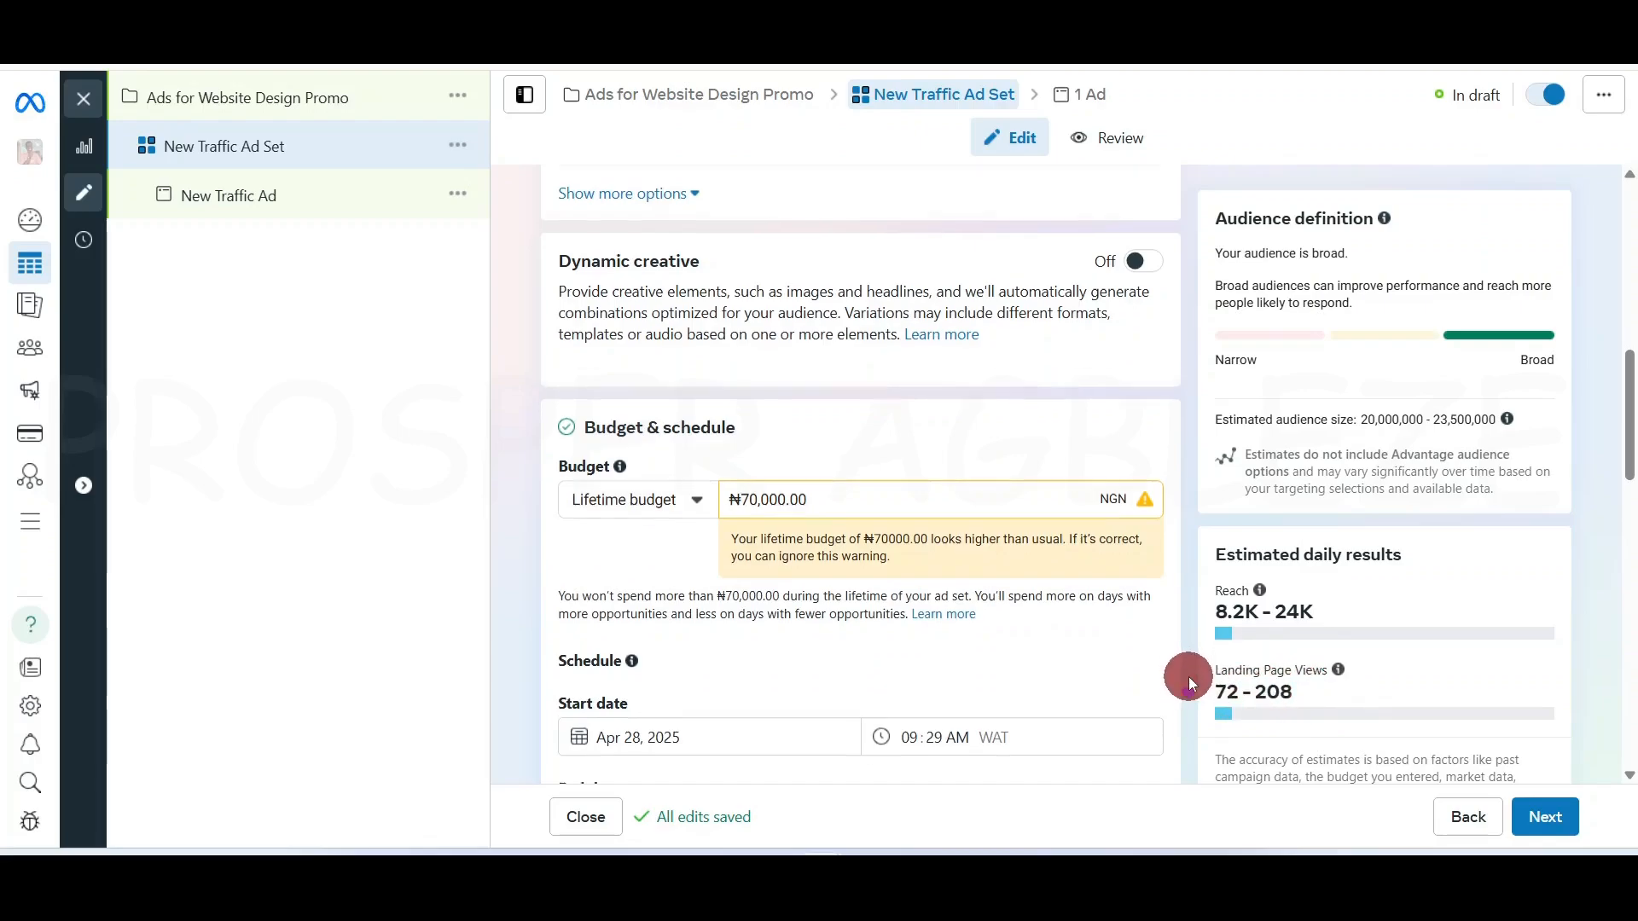
scroll(1189, 677, down, 3)
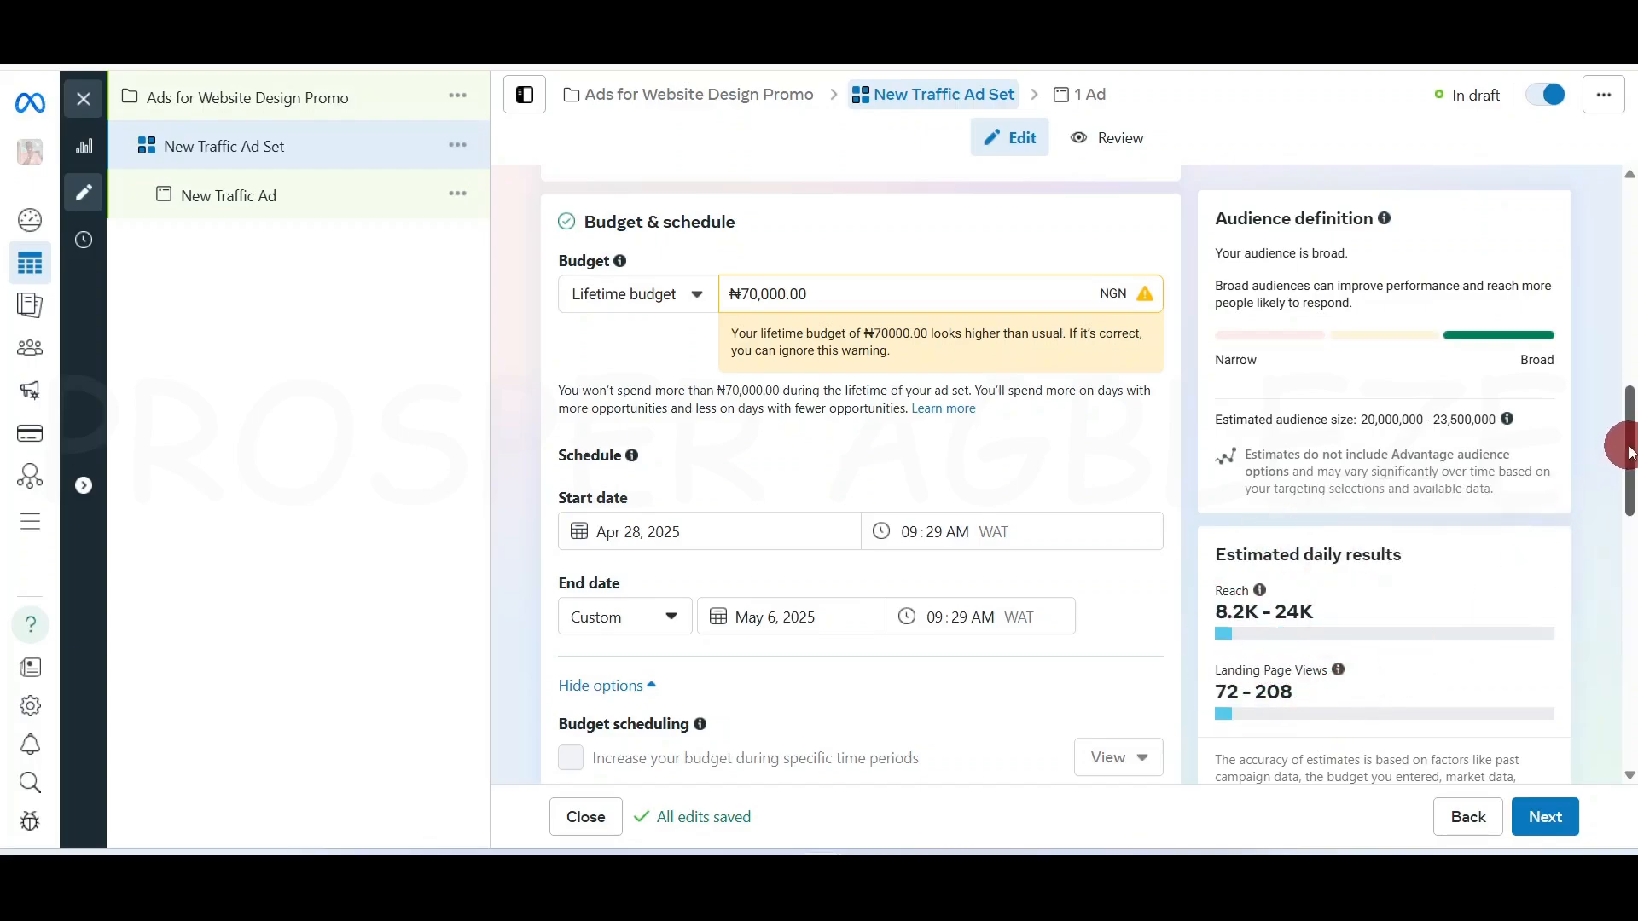
drag(1620, 446, 1626, 672)
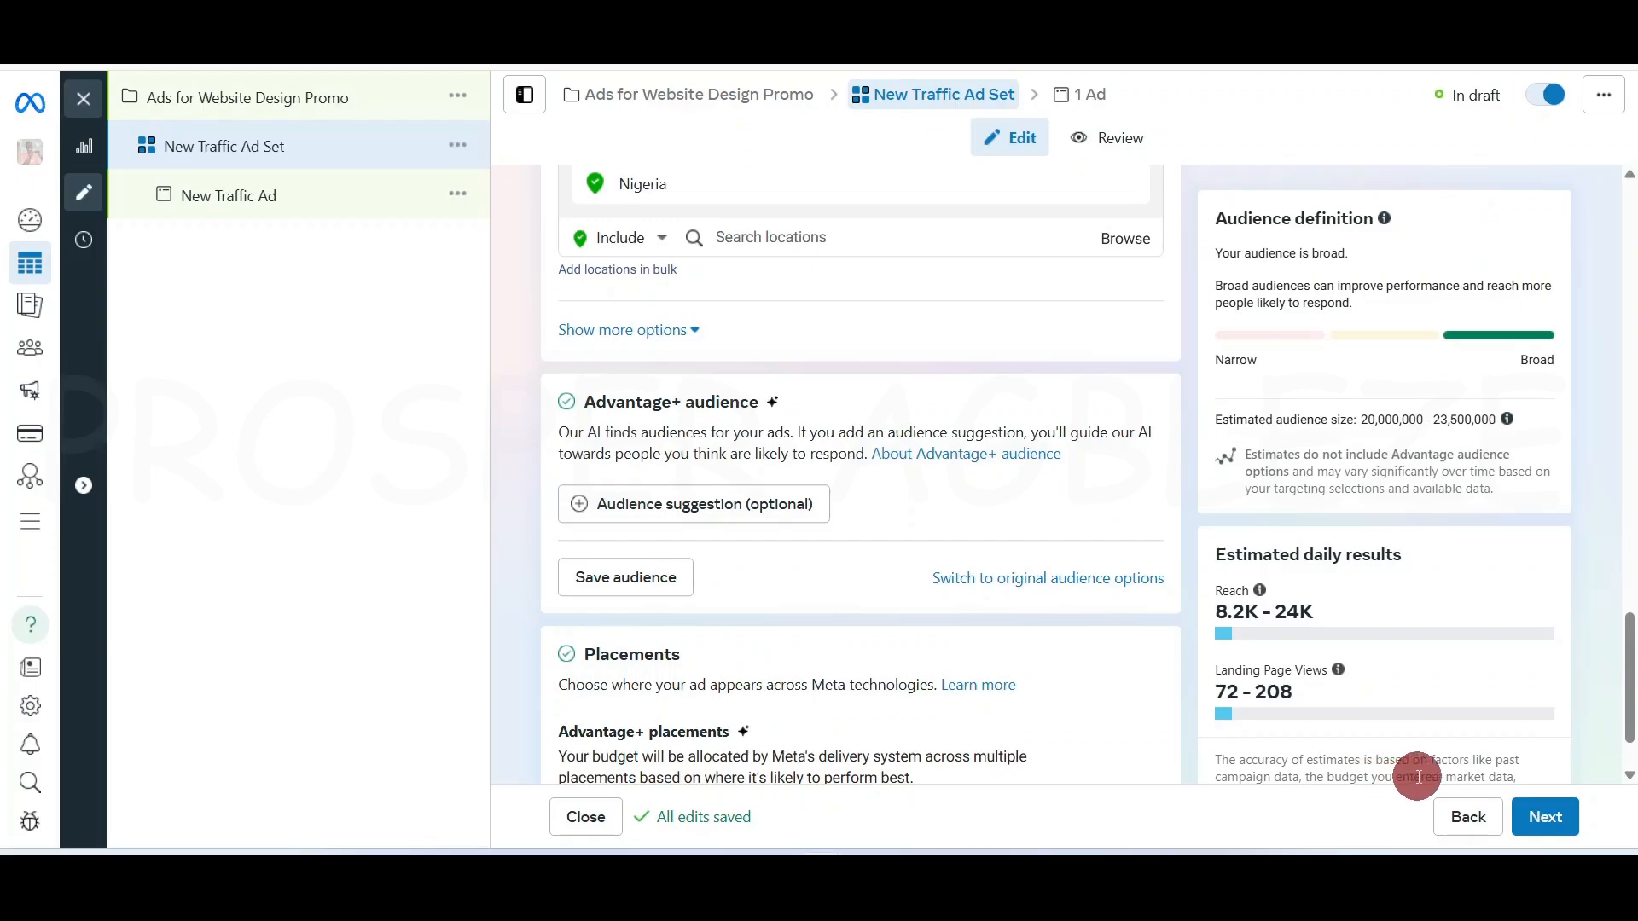
drag(1624, 695, 1632, 528)
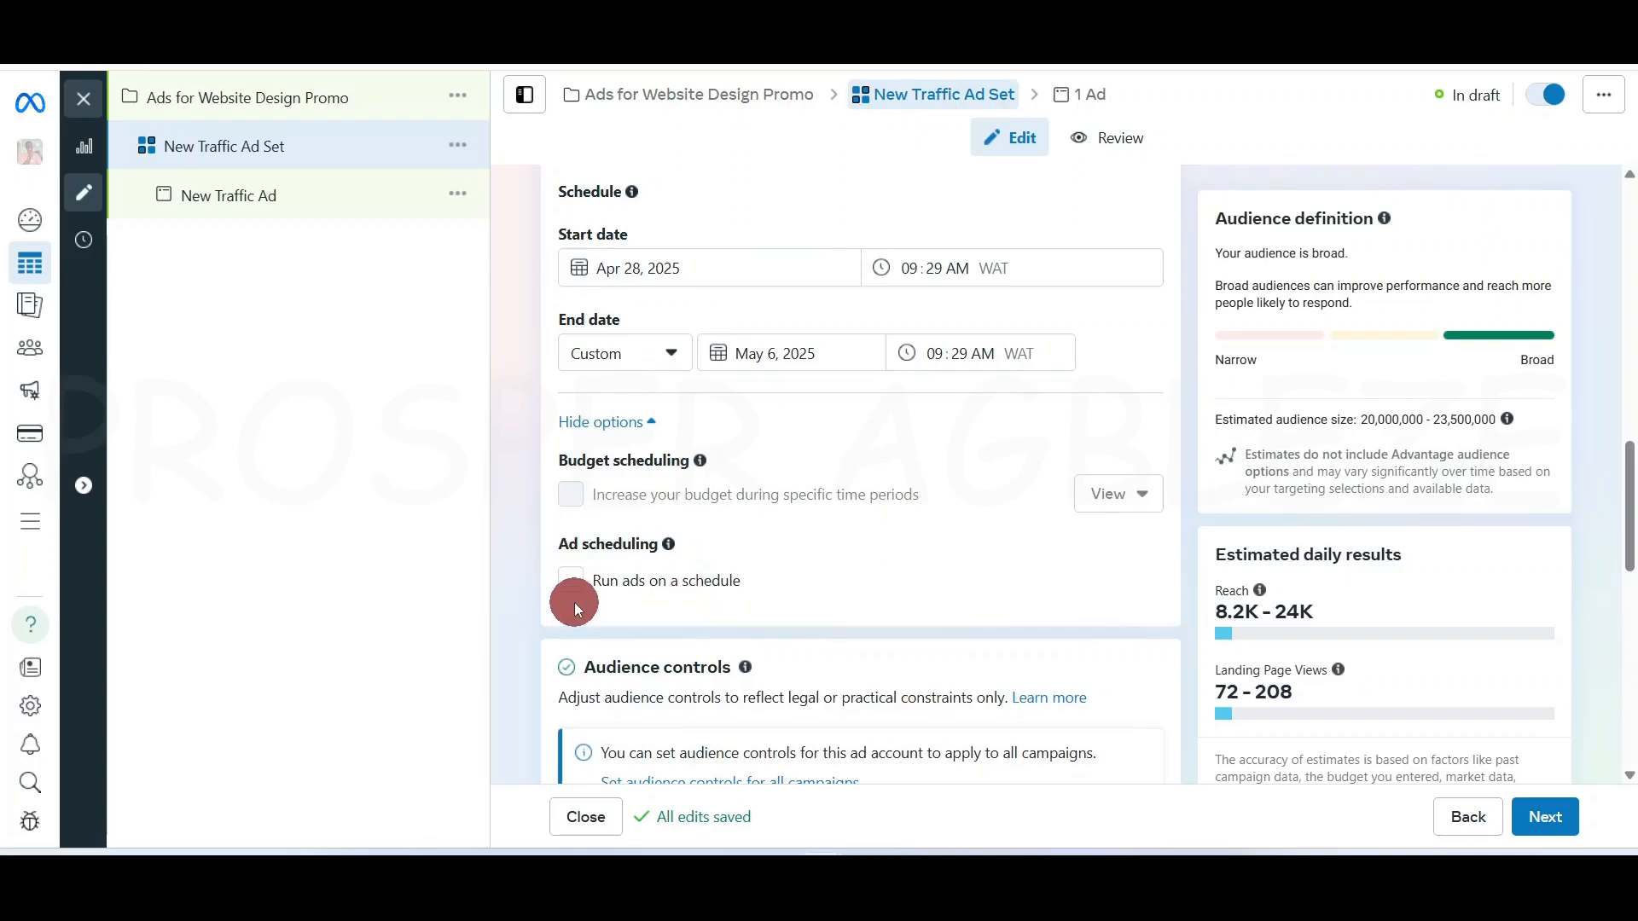
drag(1633, 510, 1633, 536)
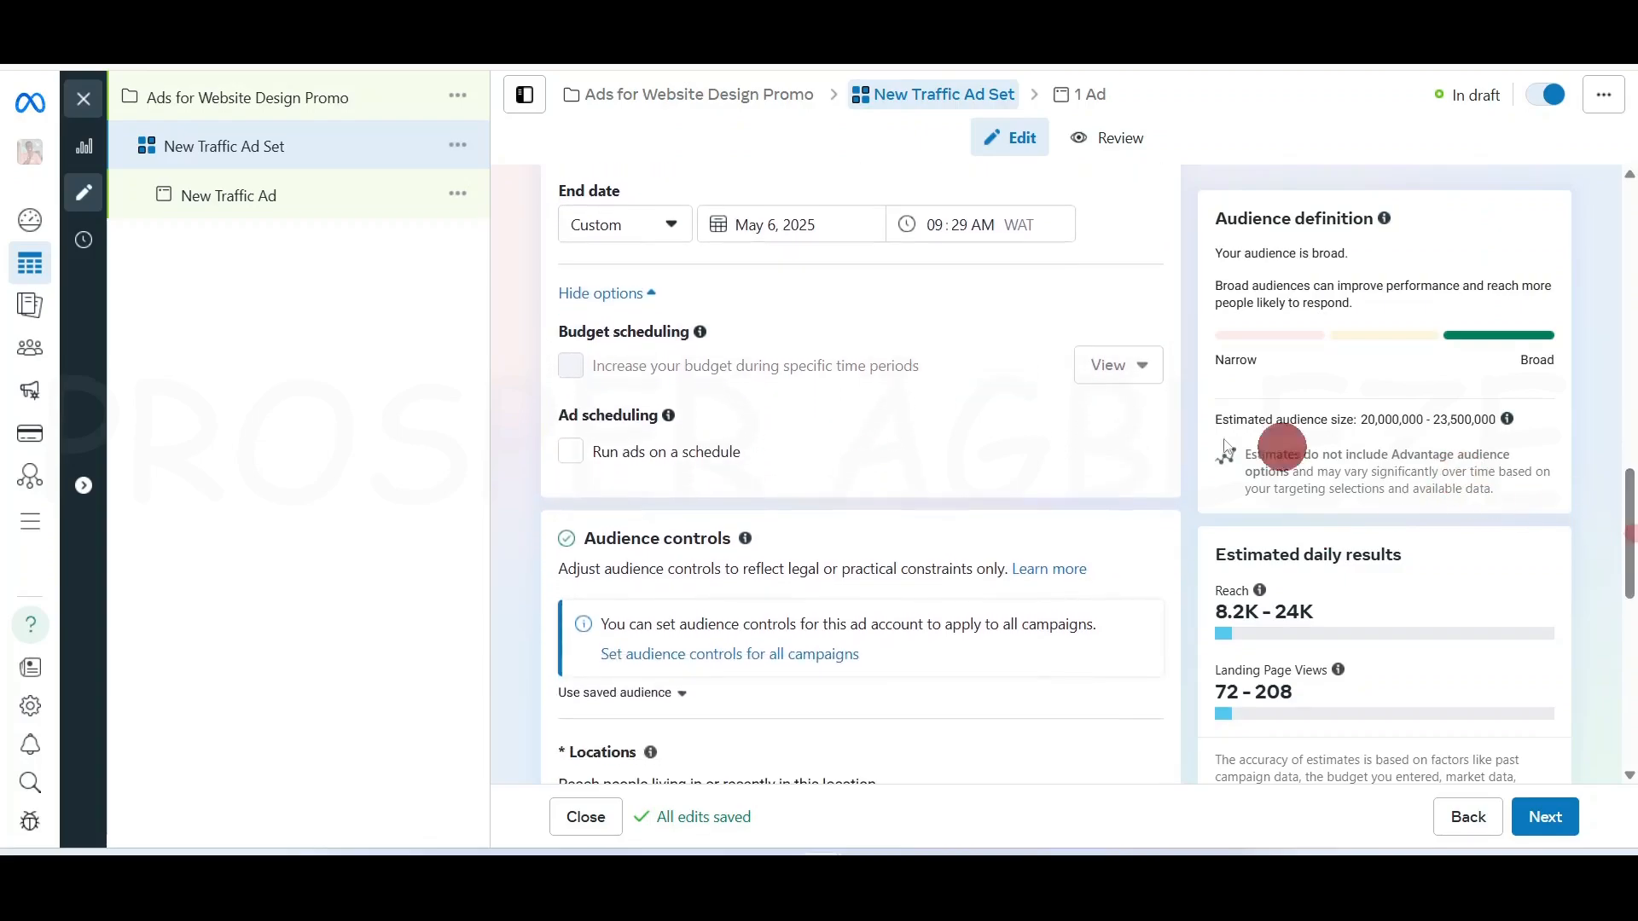
click(571, 452)
scroll(571, 512, down, 2)
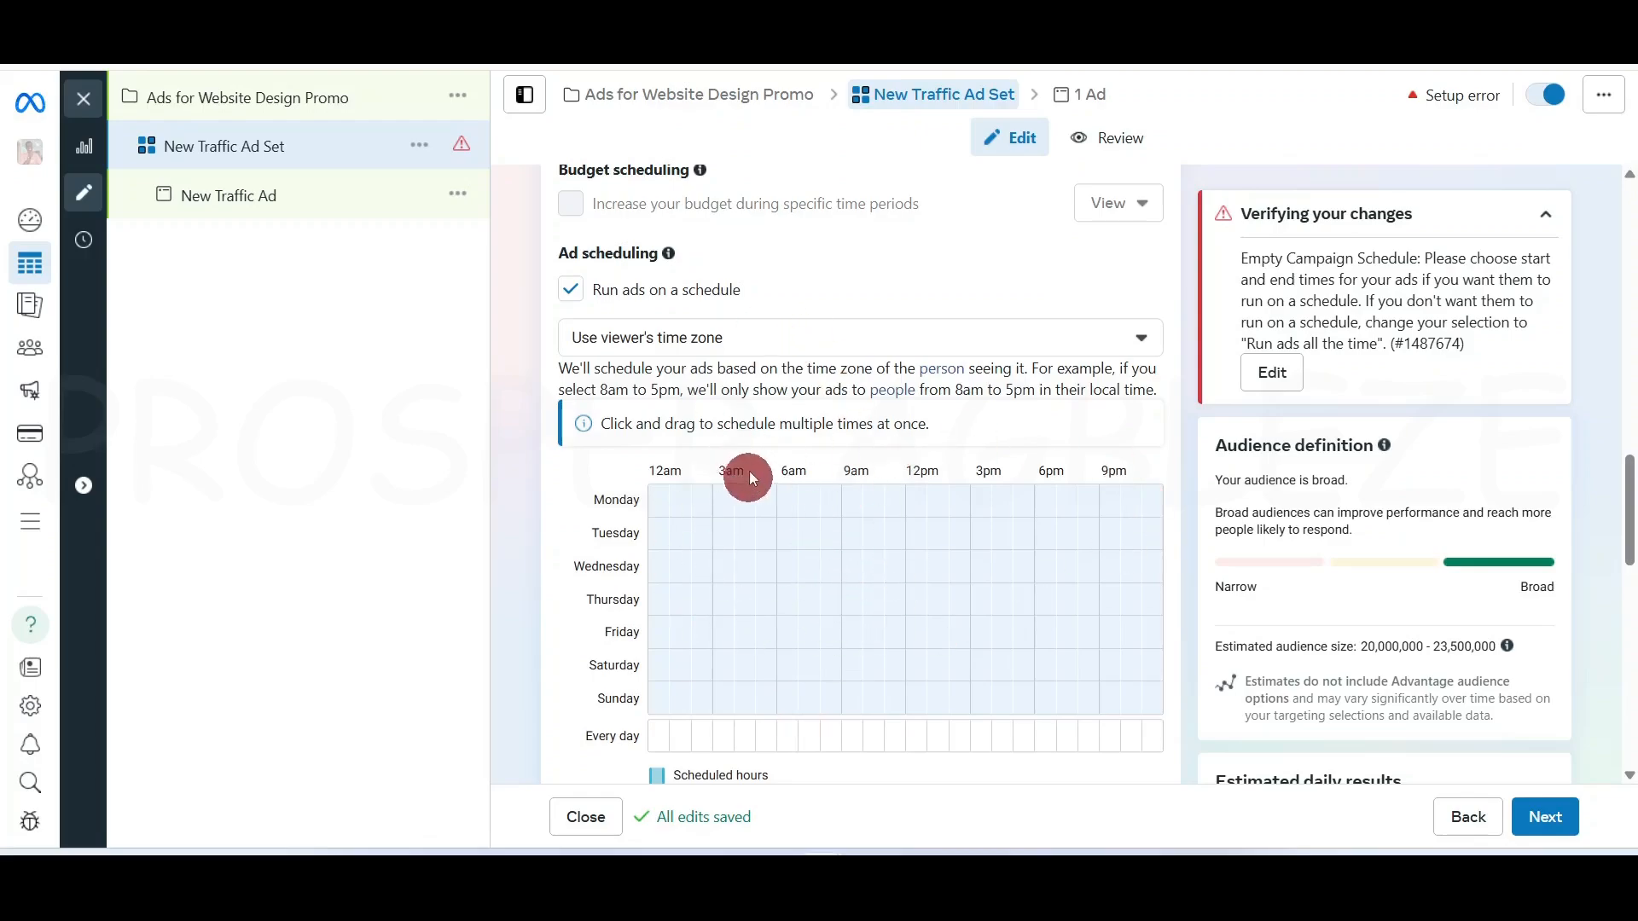
click(570, 293)
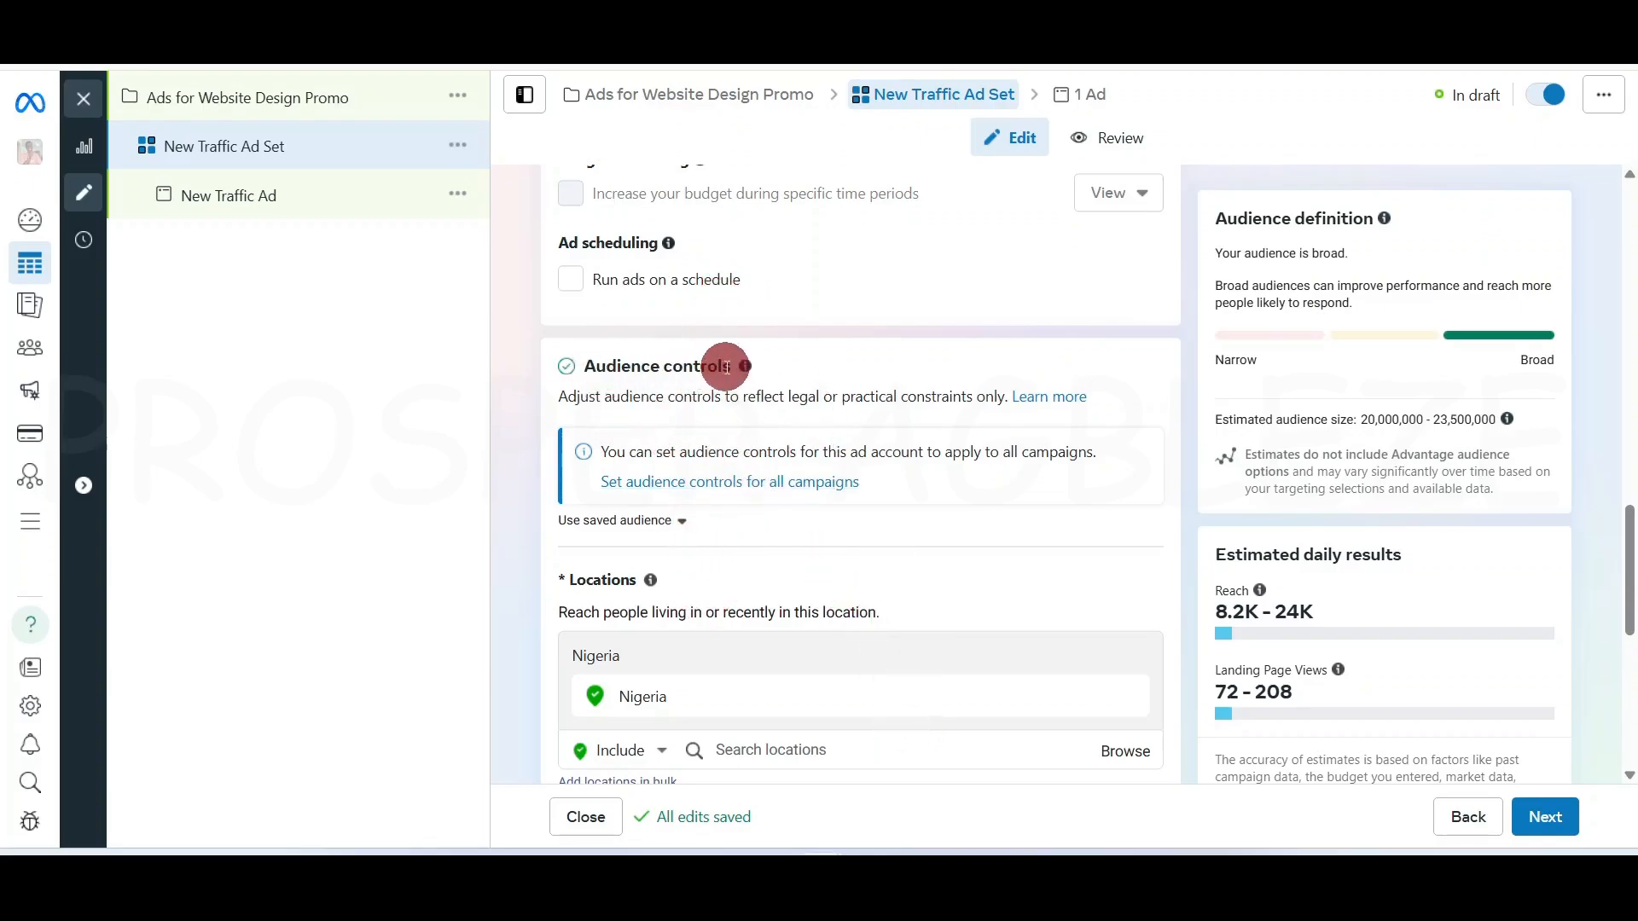
Choose Lace Audience from the saved audiences list for the ad set
click(614, 521)
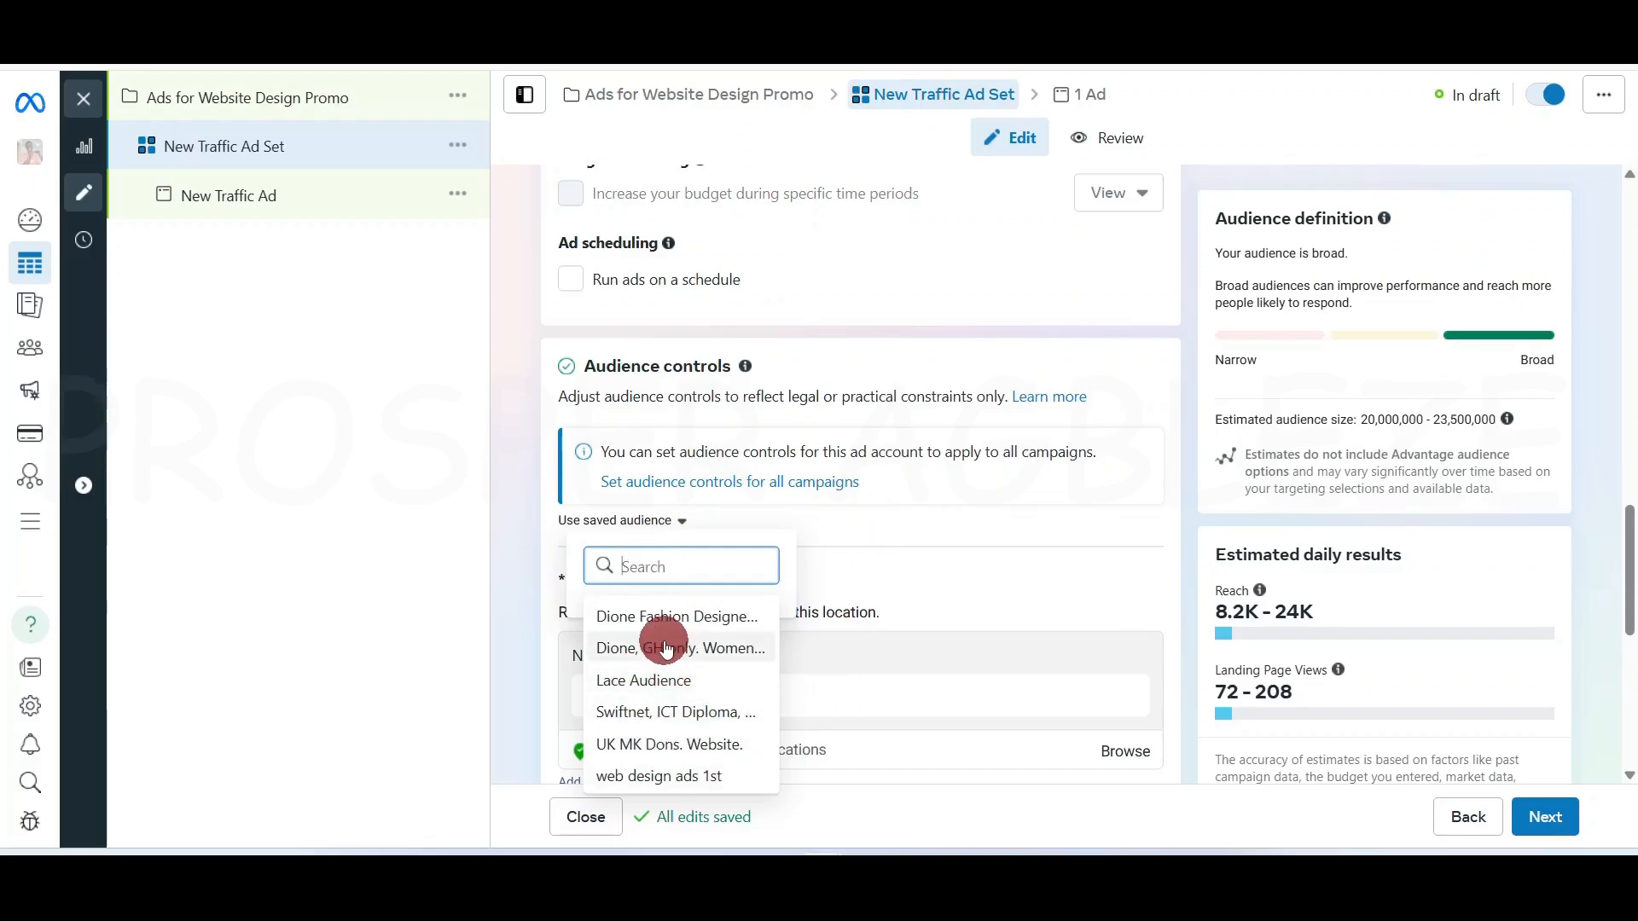
mouse_move(674, 648)
mouse_move(648, 689)
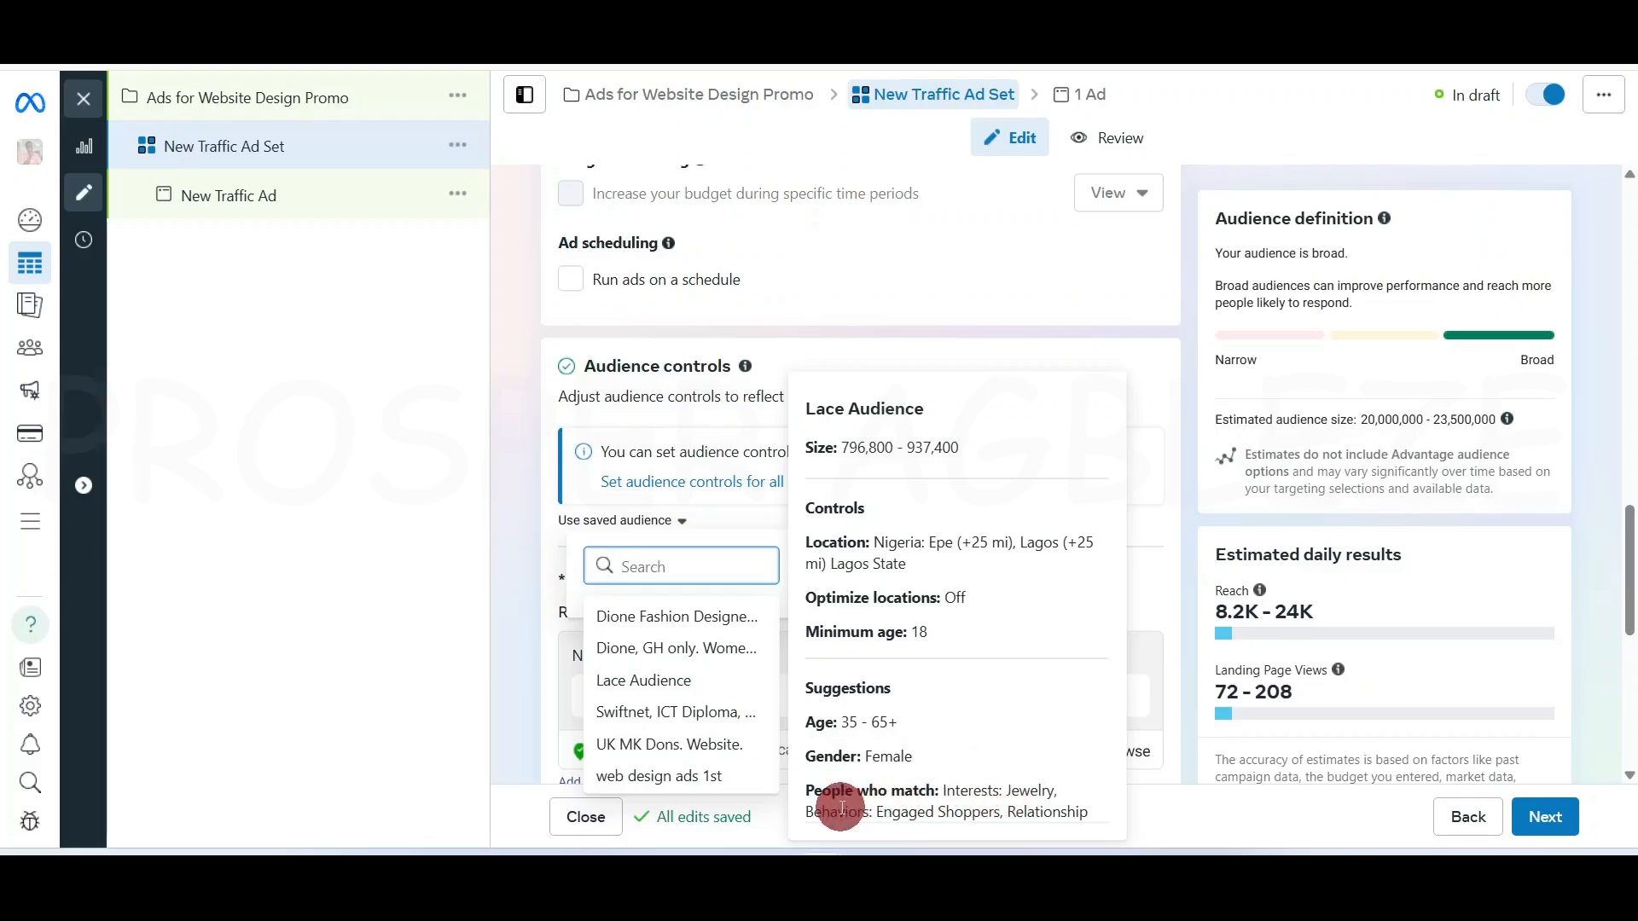
click(673, 680)
scroll(674, 687, up, 2)
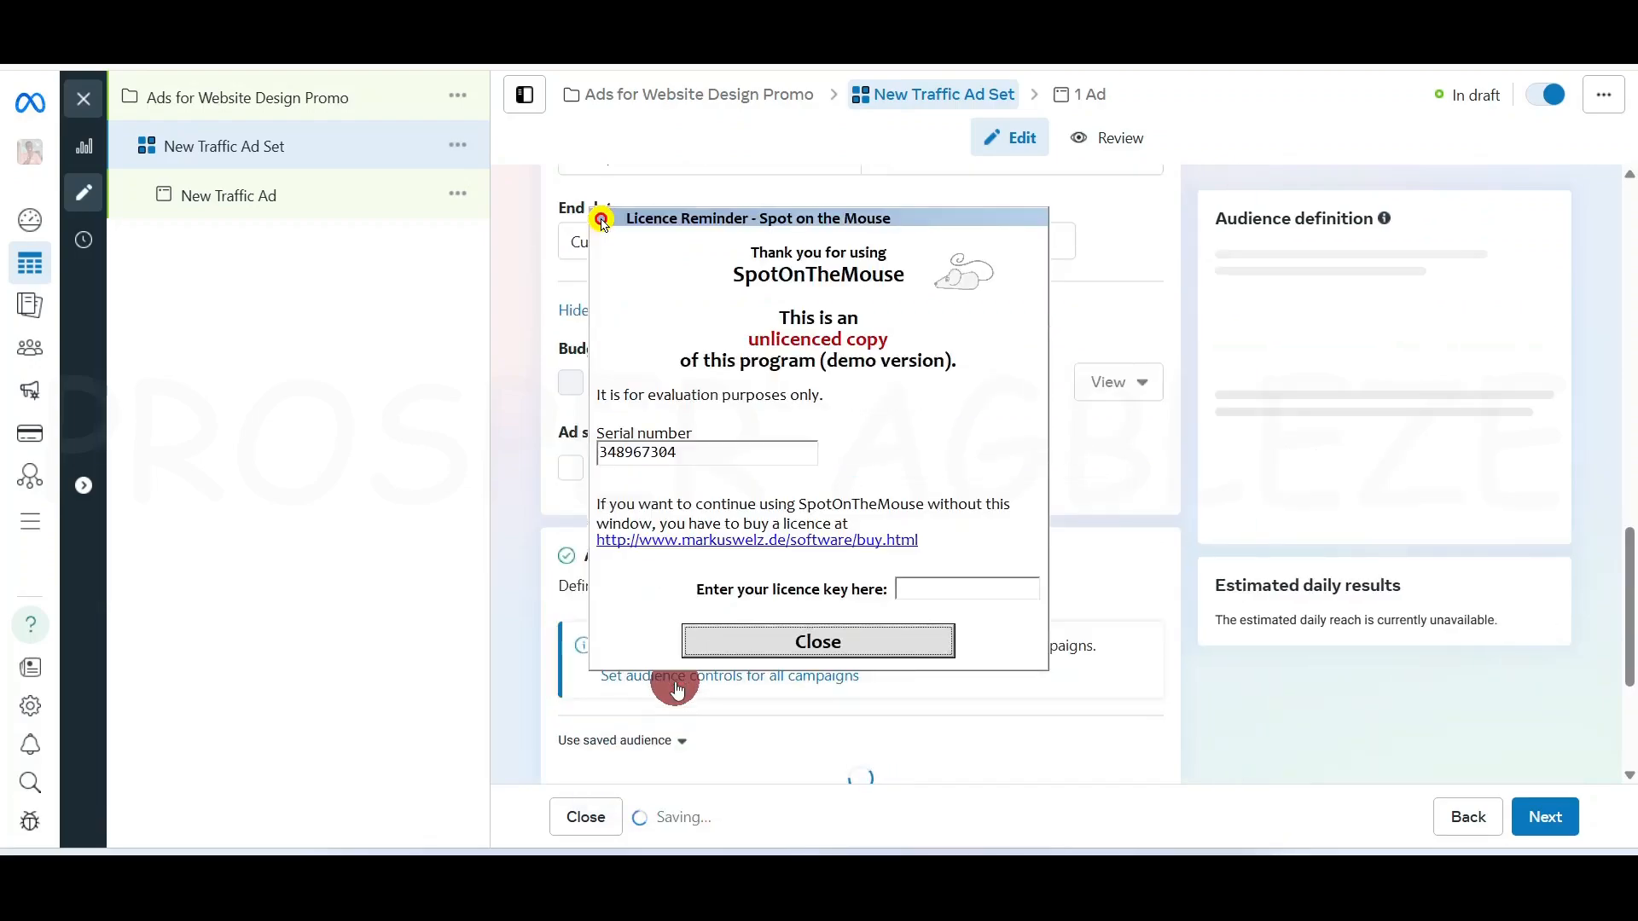
click(771, 650)
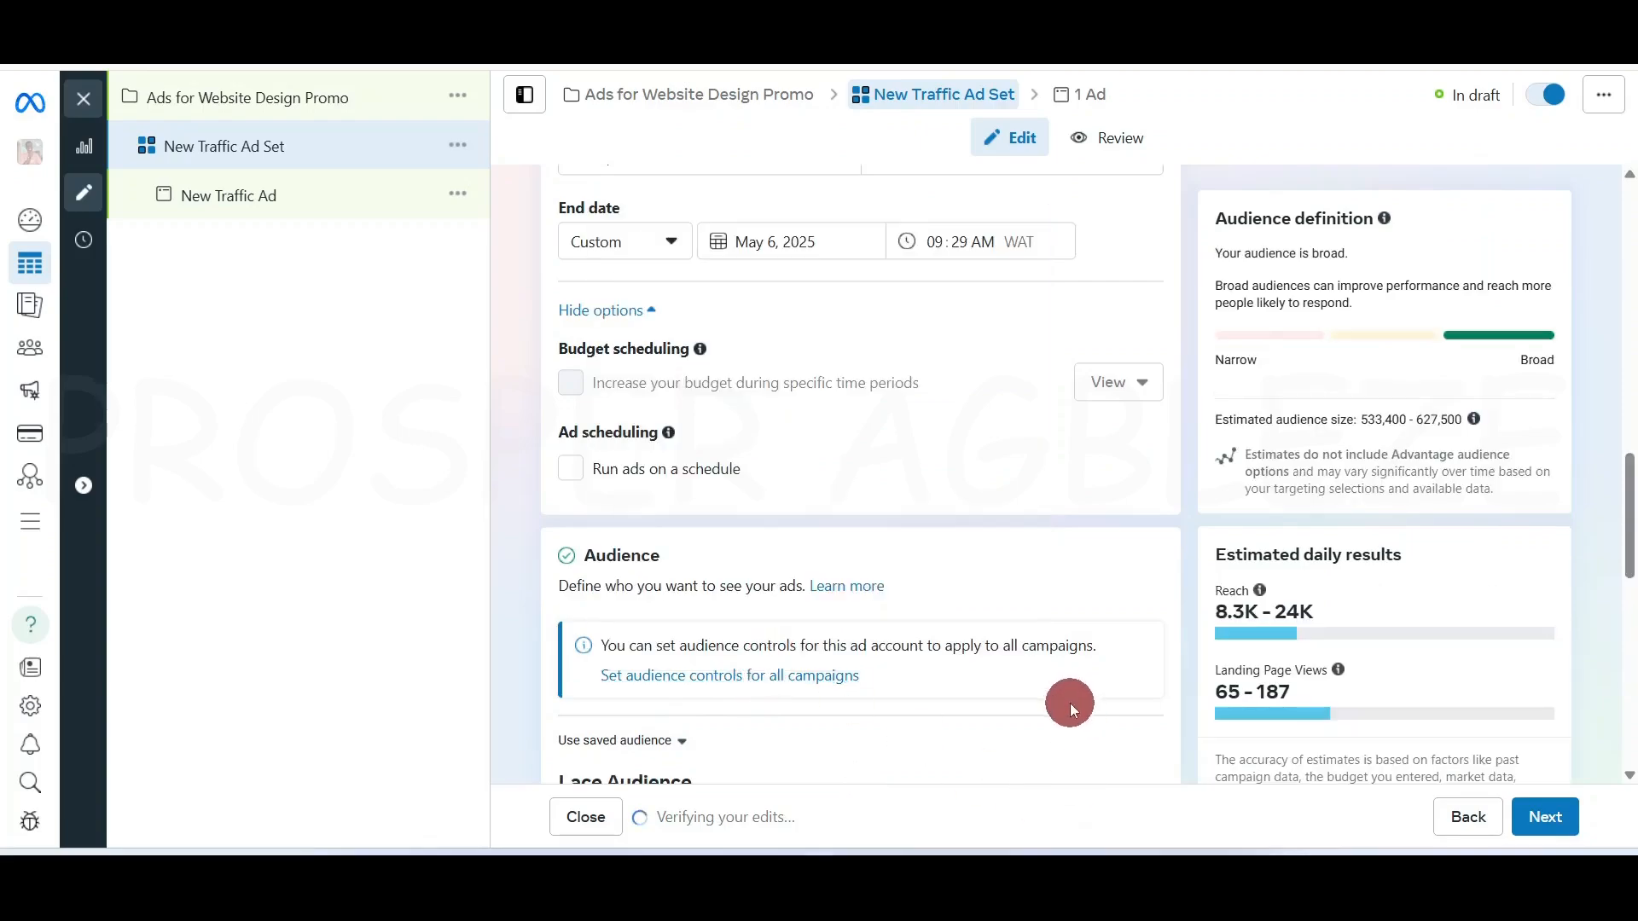
scroll(1069, 702, down, 2)
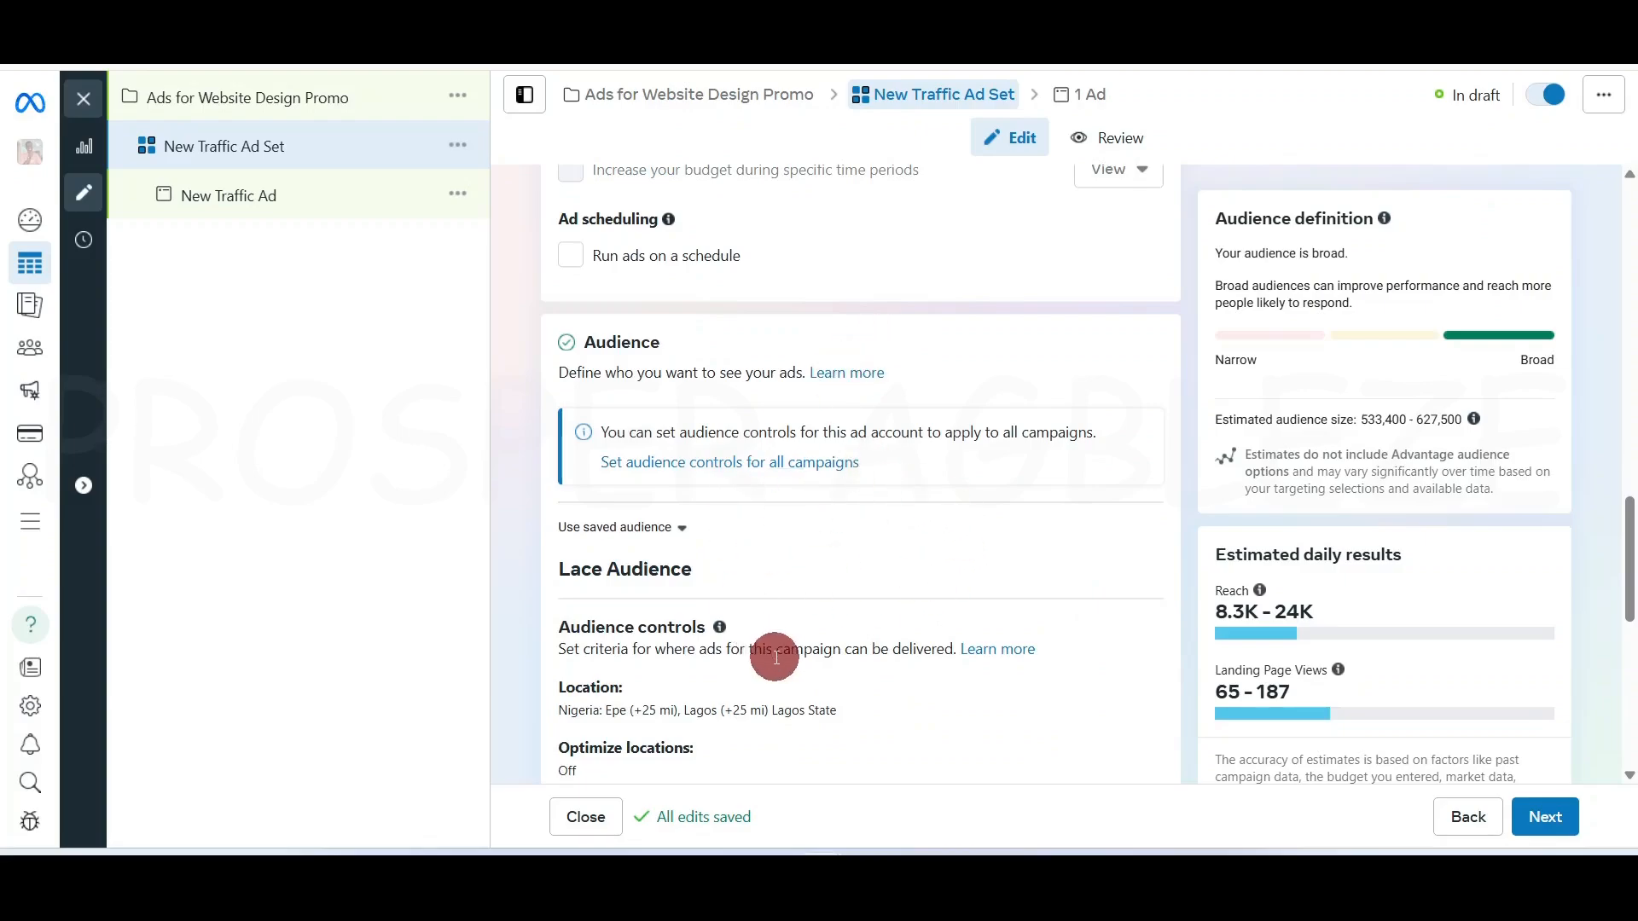
scroll(774, 657, down, 3)
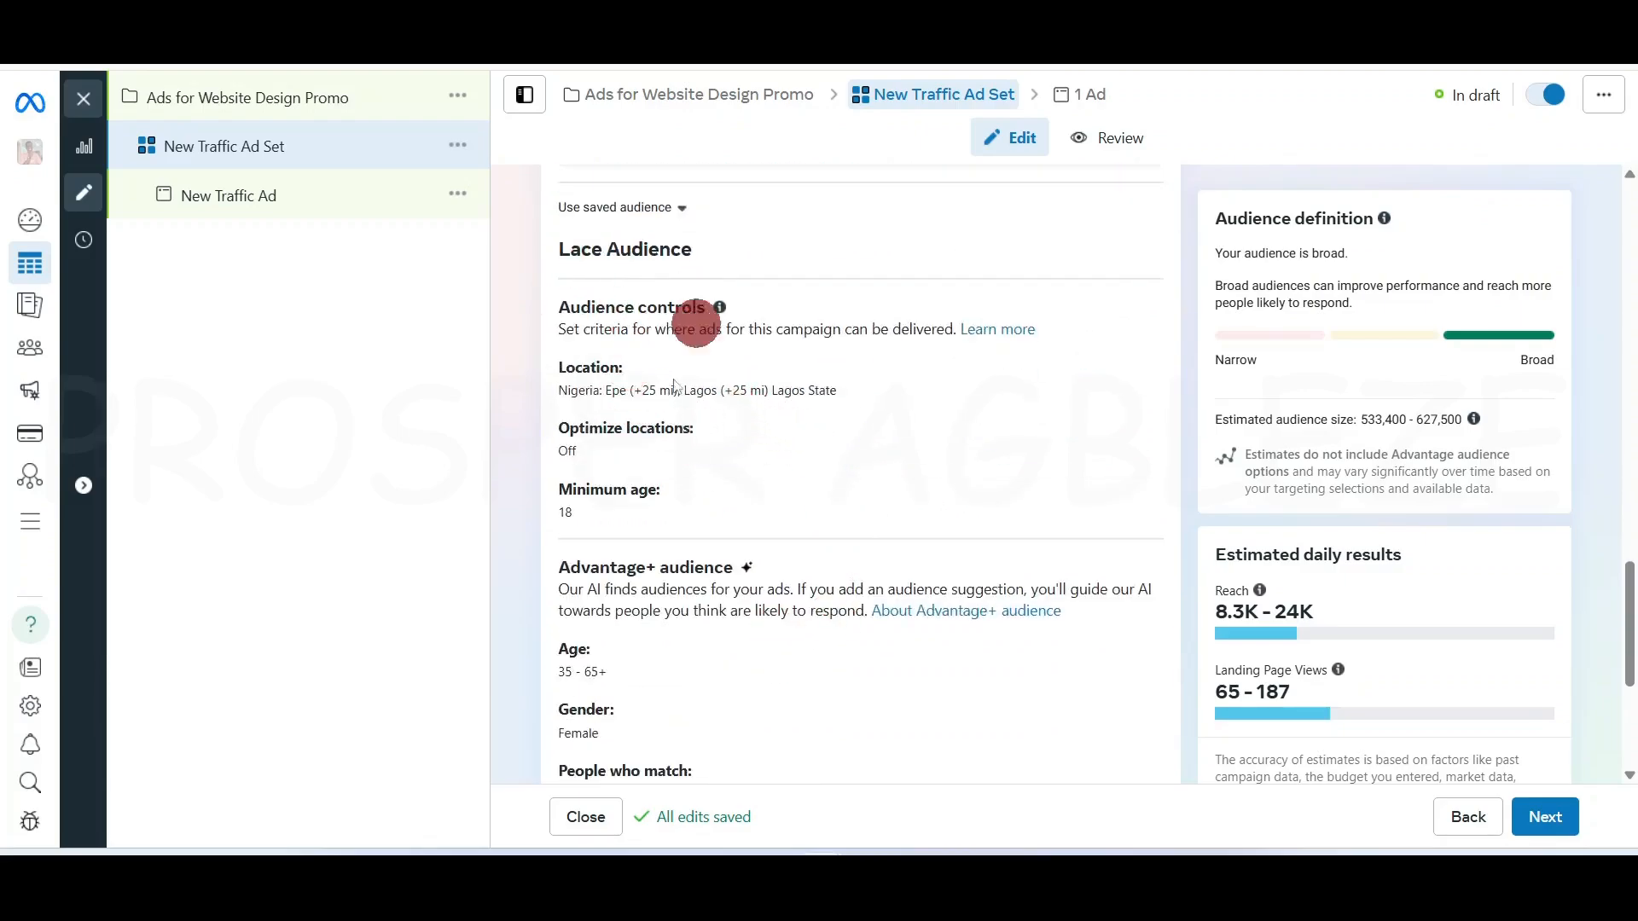
scroll(683, 691, down, 2)
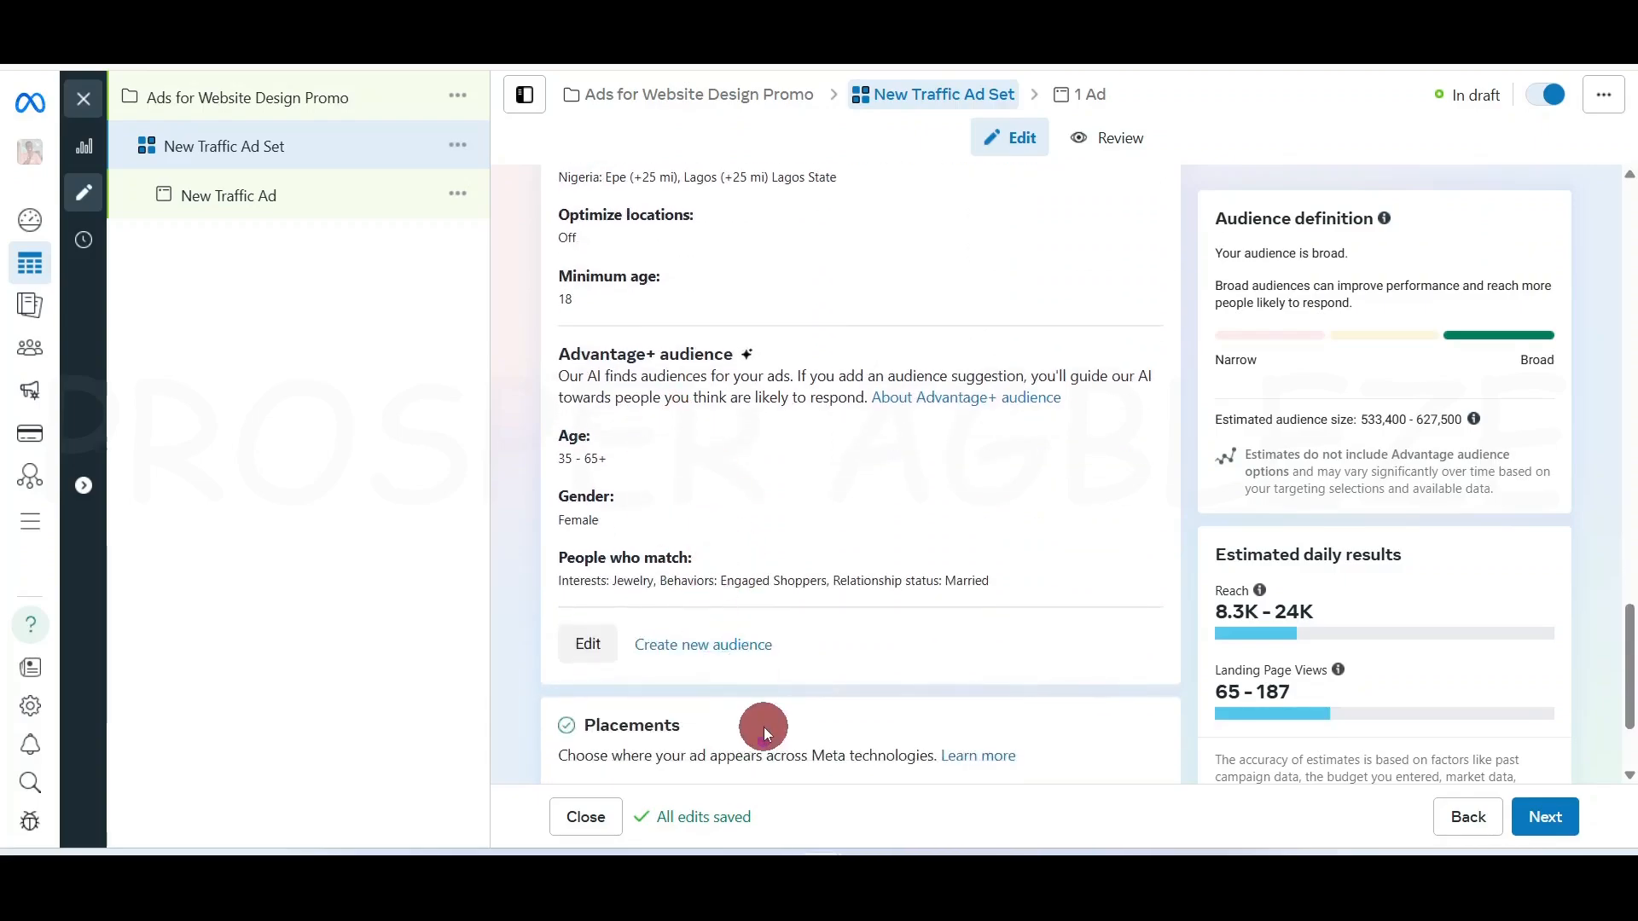
scroll(765, 727, down, 2)
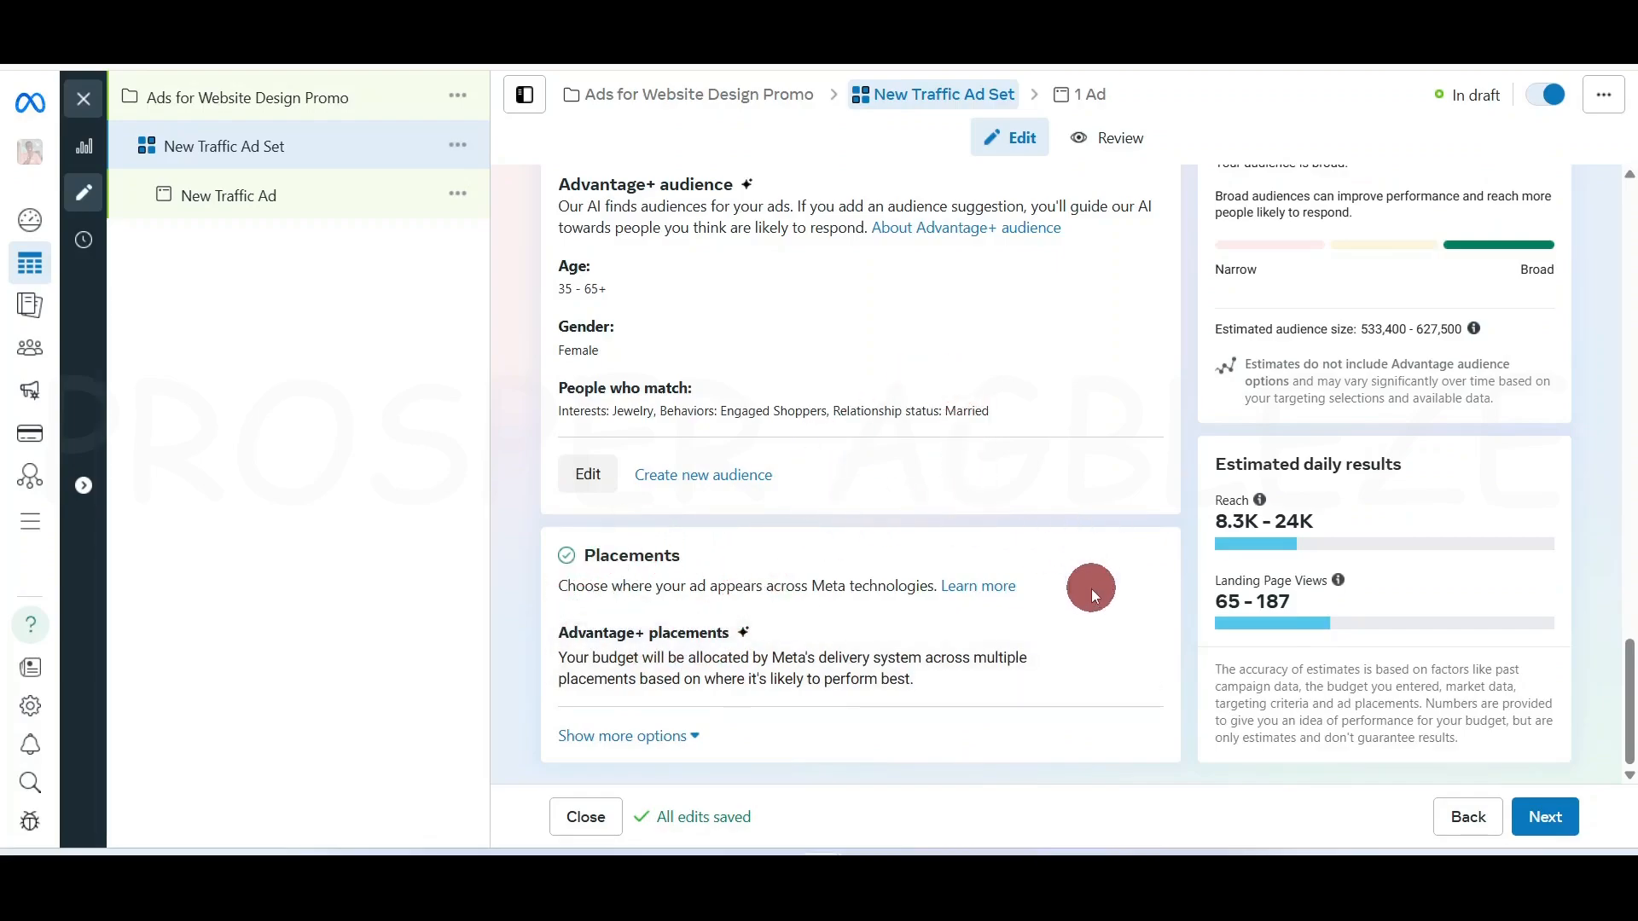
scroll(1092, 589, up, 1)
scroll(1092, 588, up, 4)
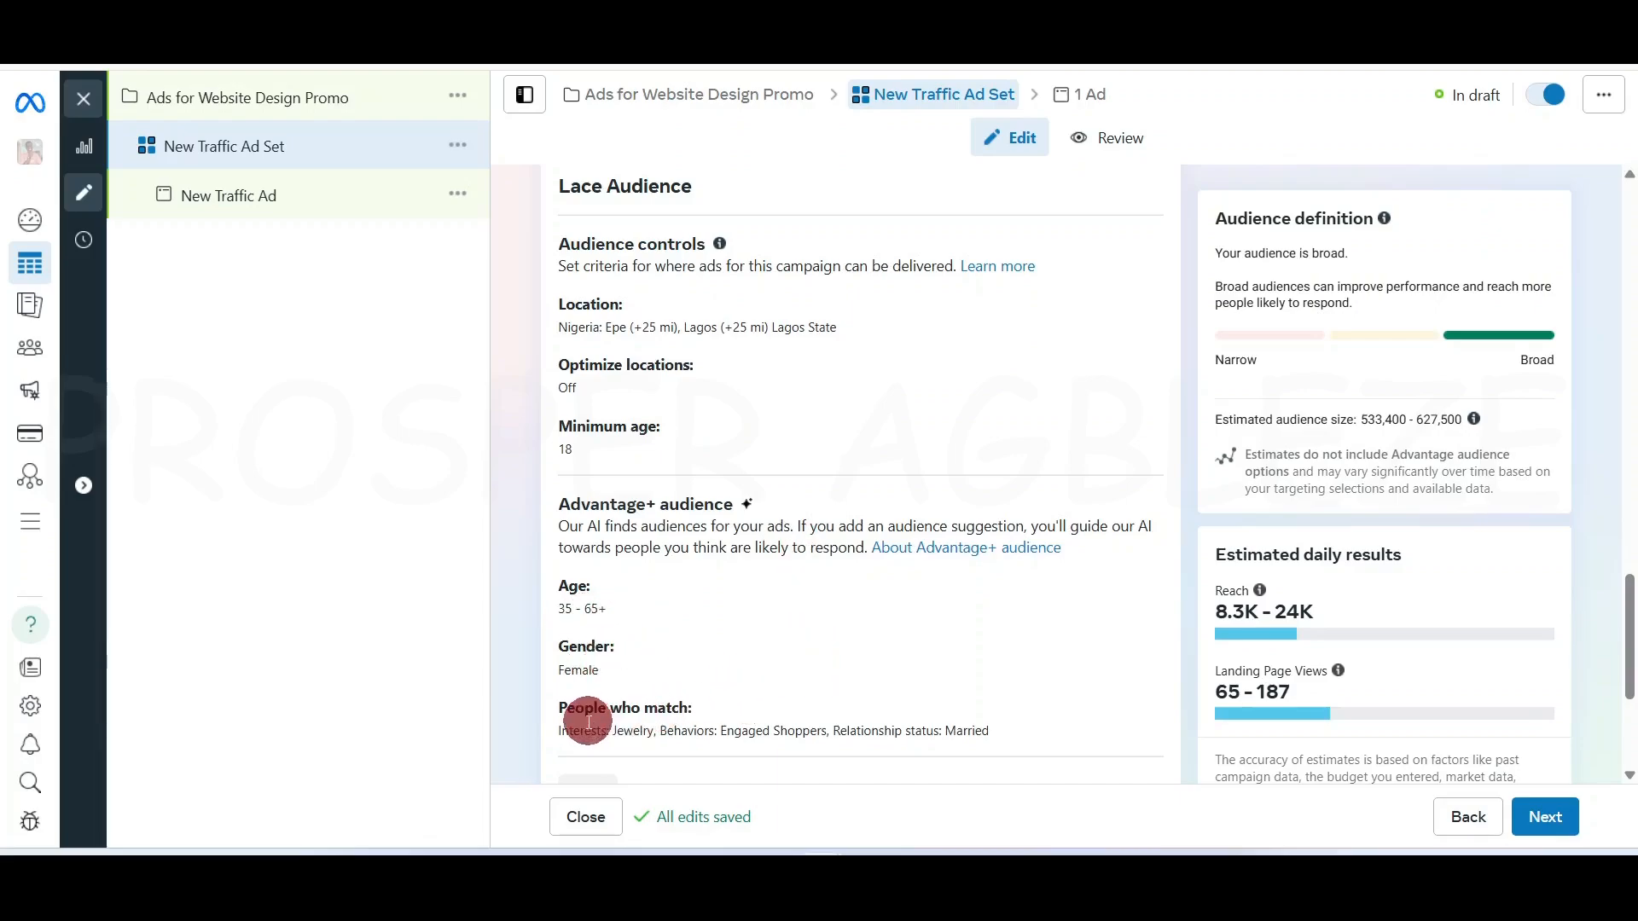
scroll(881, 572, down, 4)
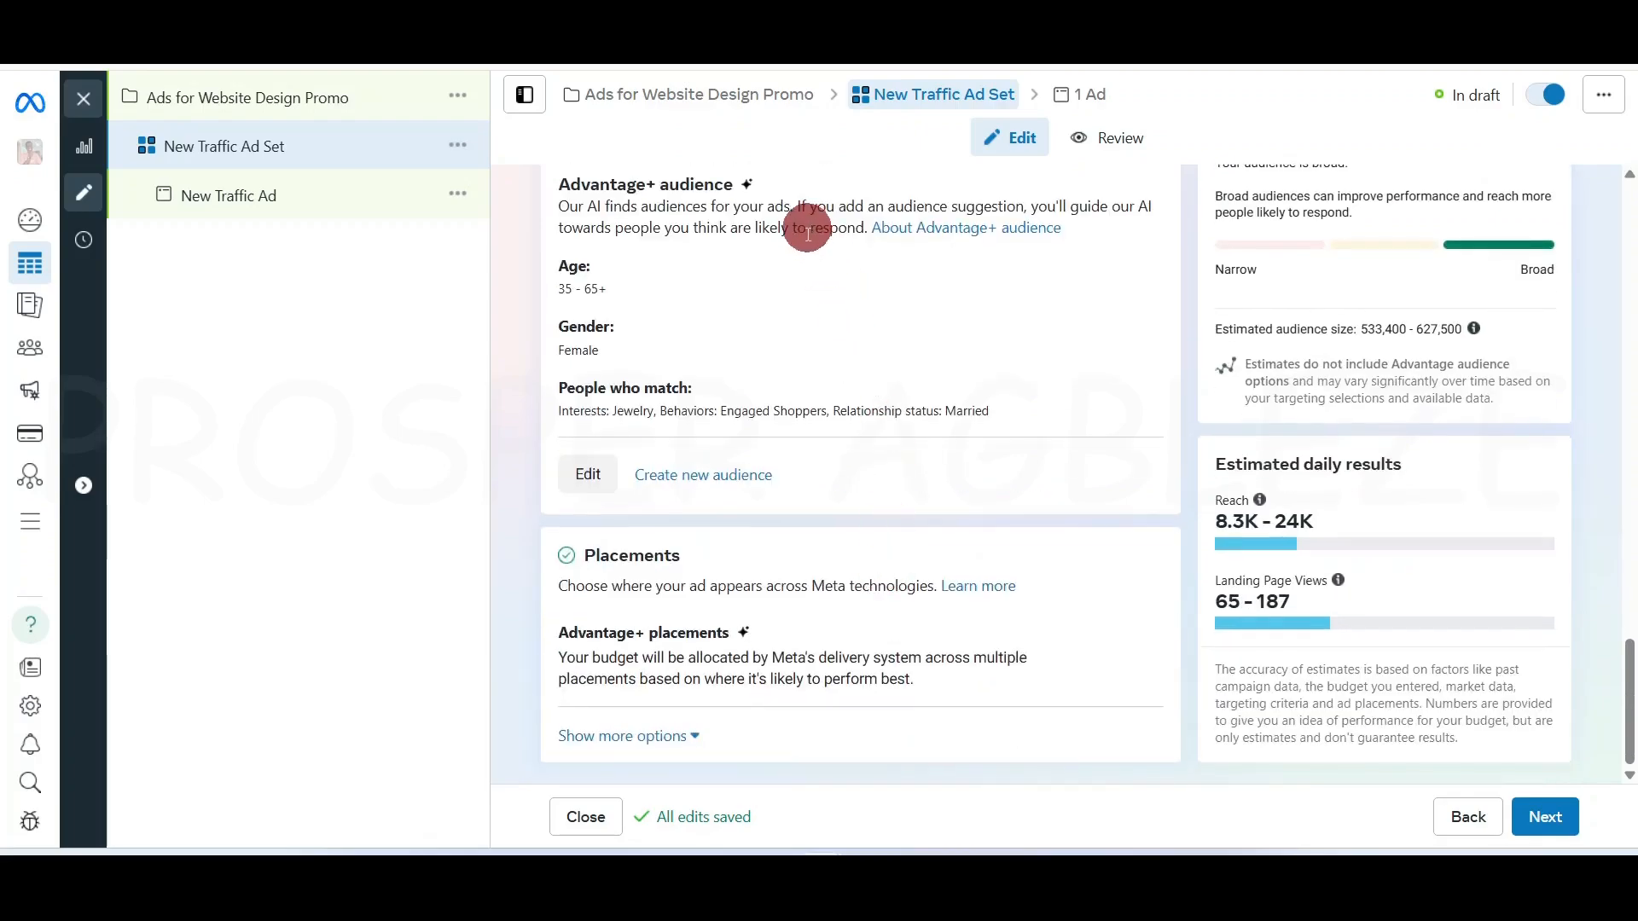
Start defining a new audience for the ad set and bring its Locations section into view
click(679, 475)
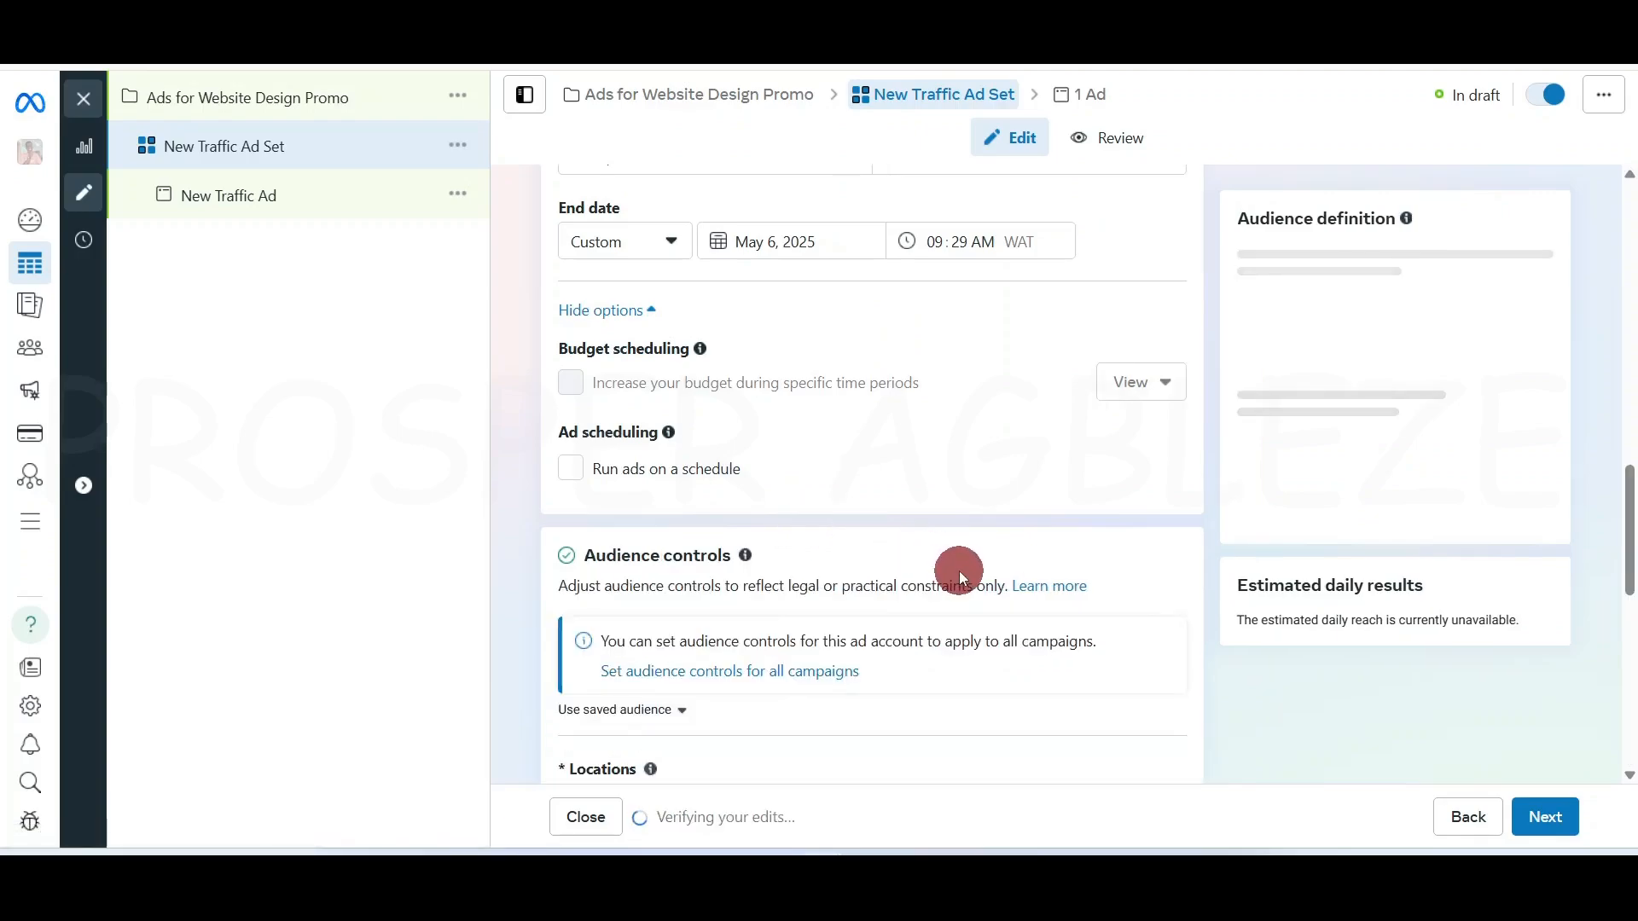
scroll(959, 571, down, 4)
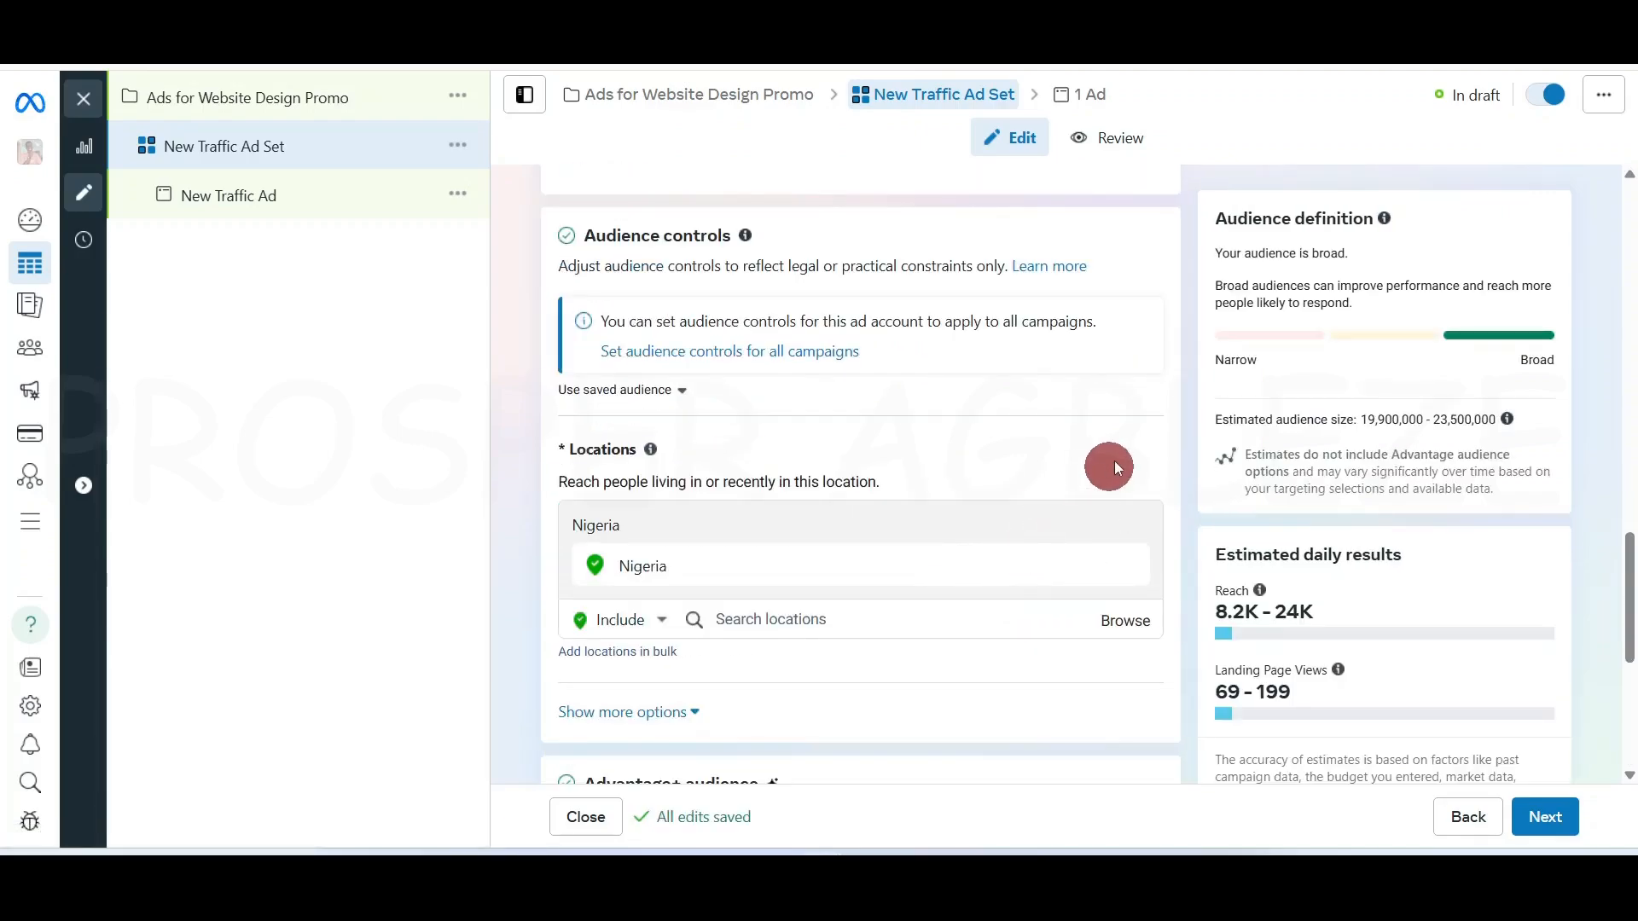
scroll(1148, 459, down, 3)
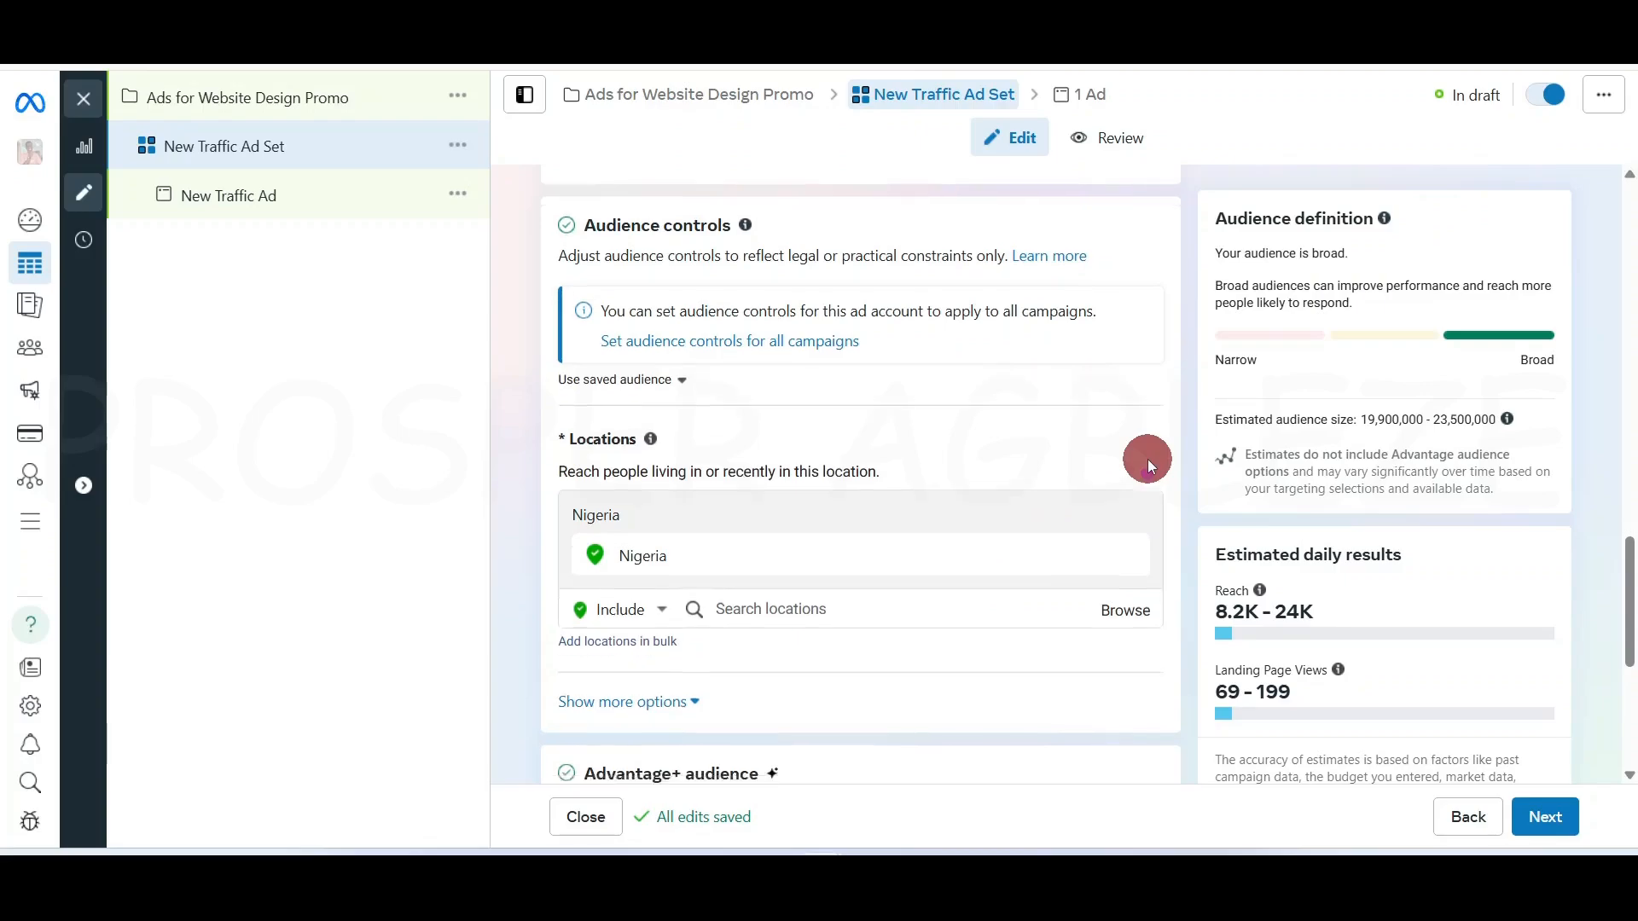
scroll(836, 430, up, 1)
scroll(824, 399, up, 5)
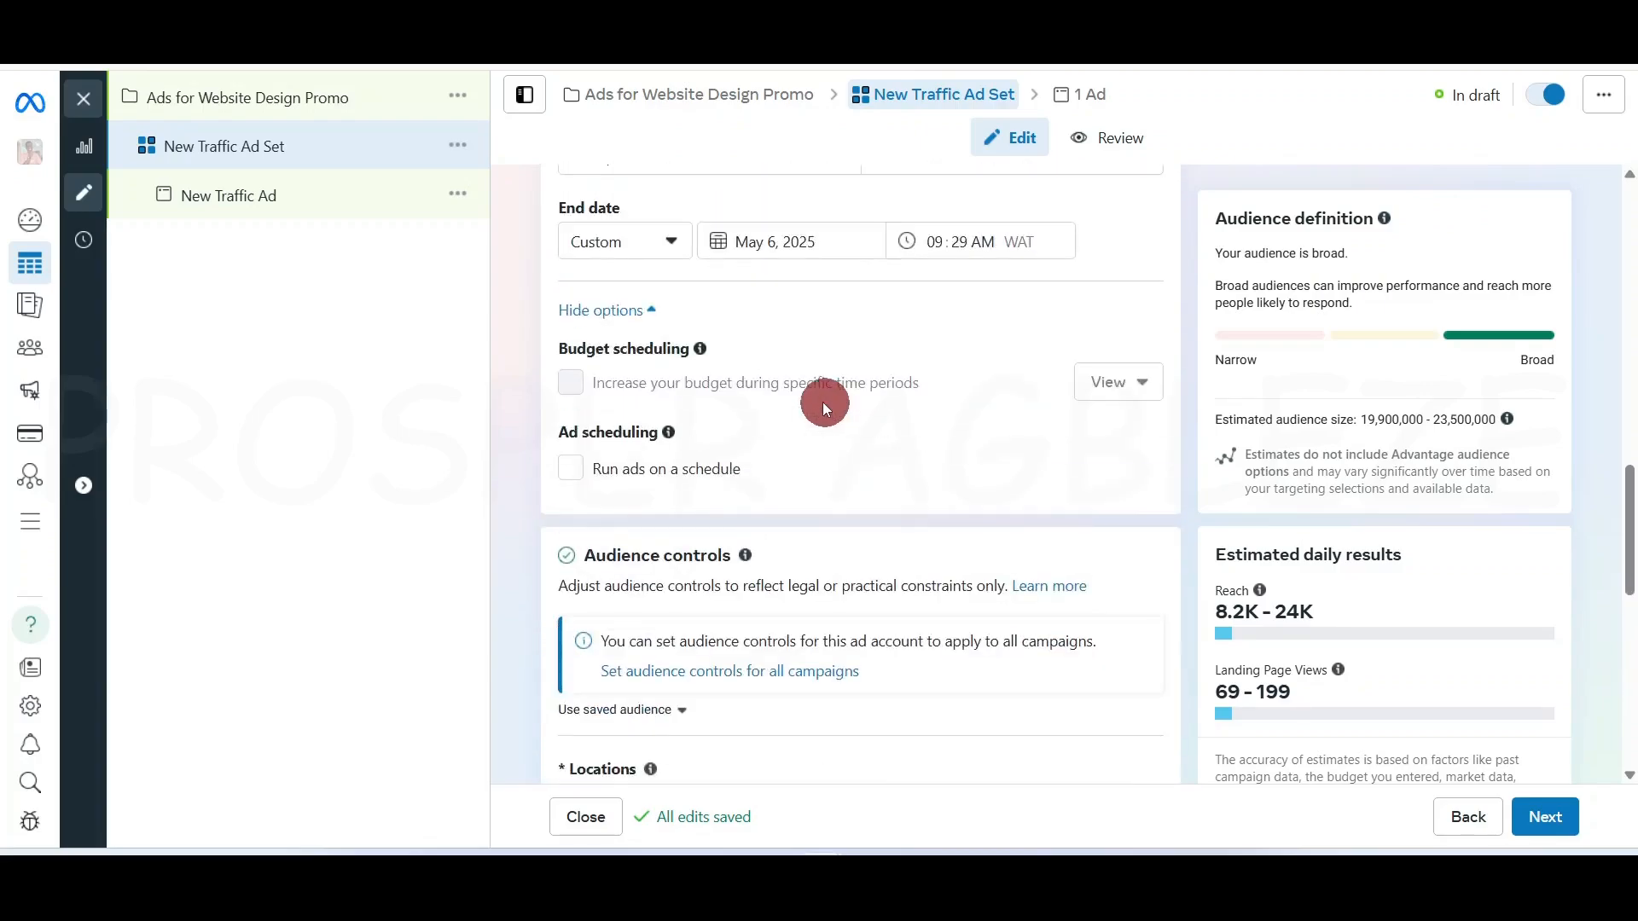
scroll(765, 599, down, 4)
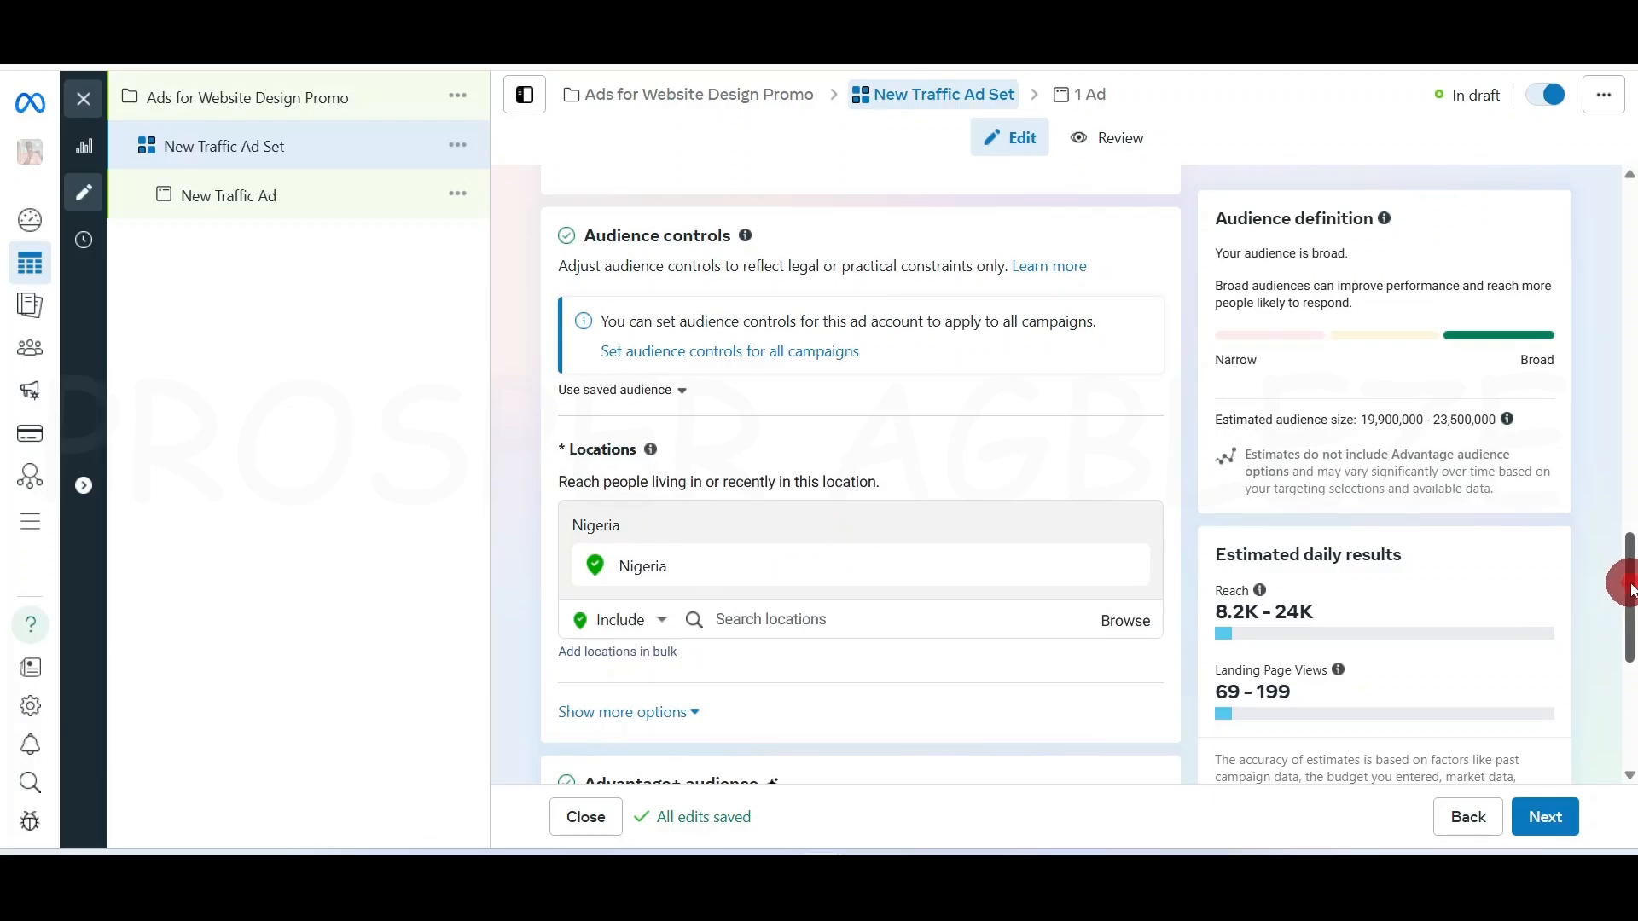
drag(1620, 580, 1618, 618)
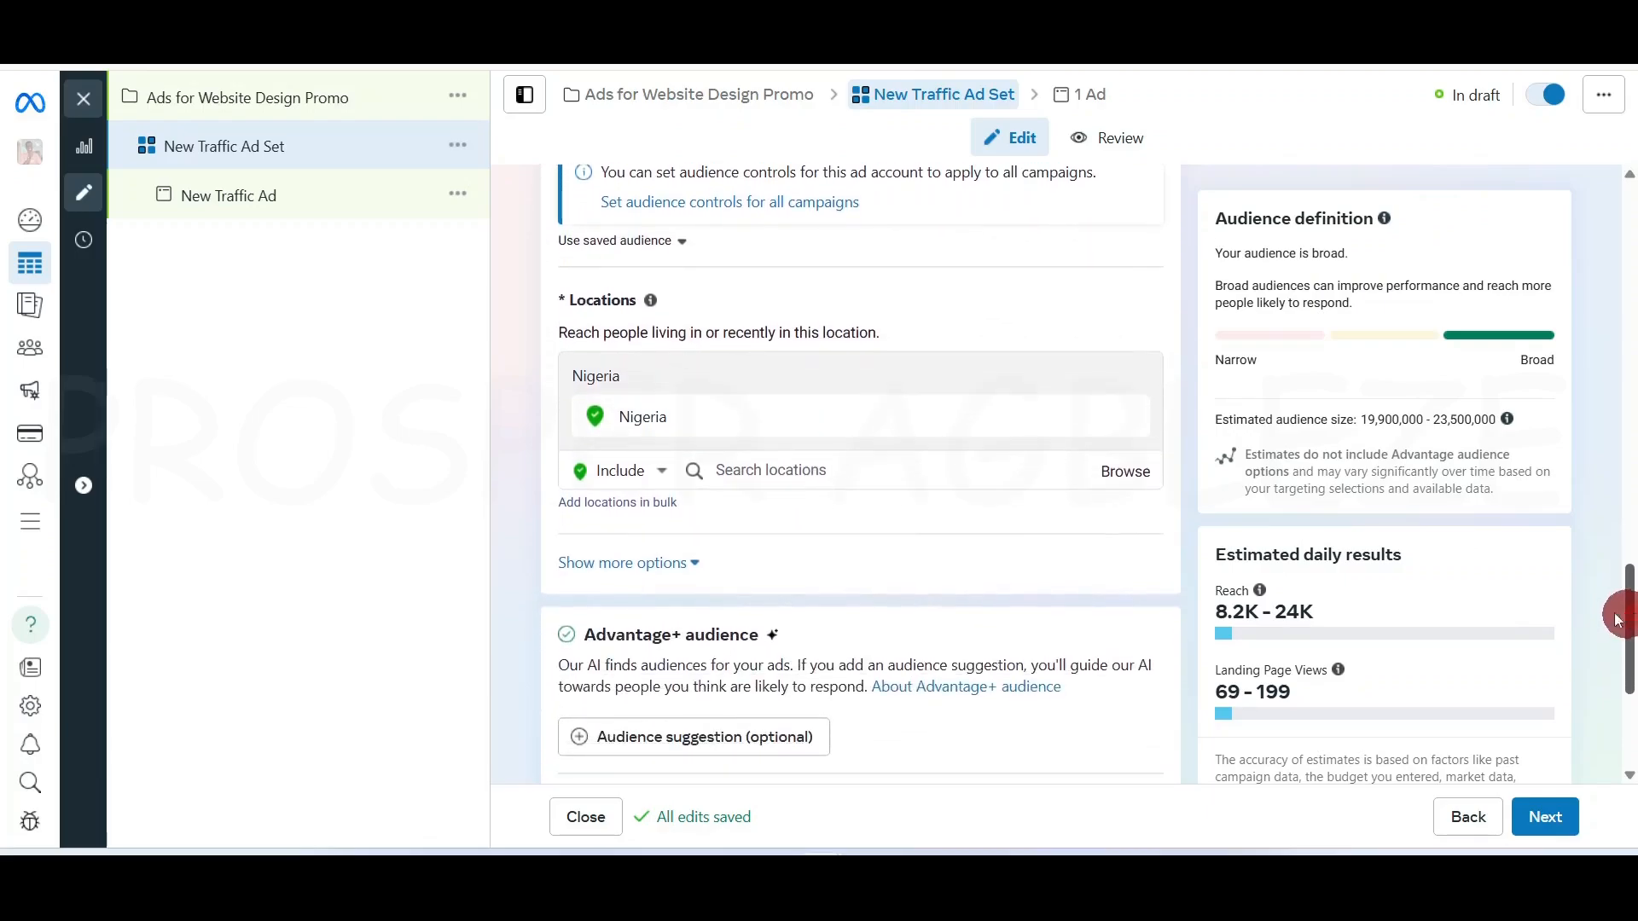
Add Ghana, South Africa and France as target locations next to Nigeria
click(870, 473)
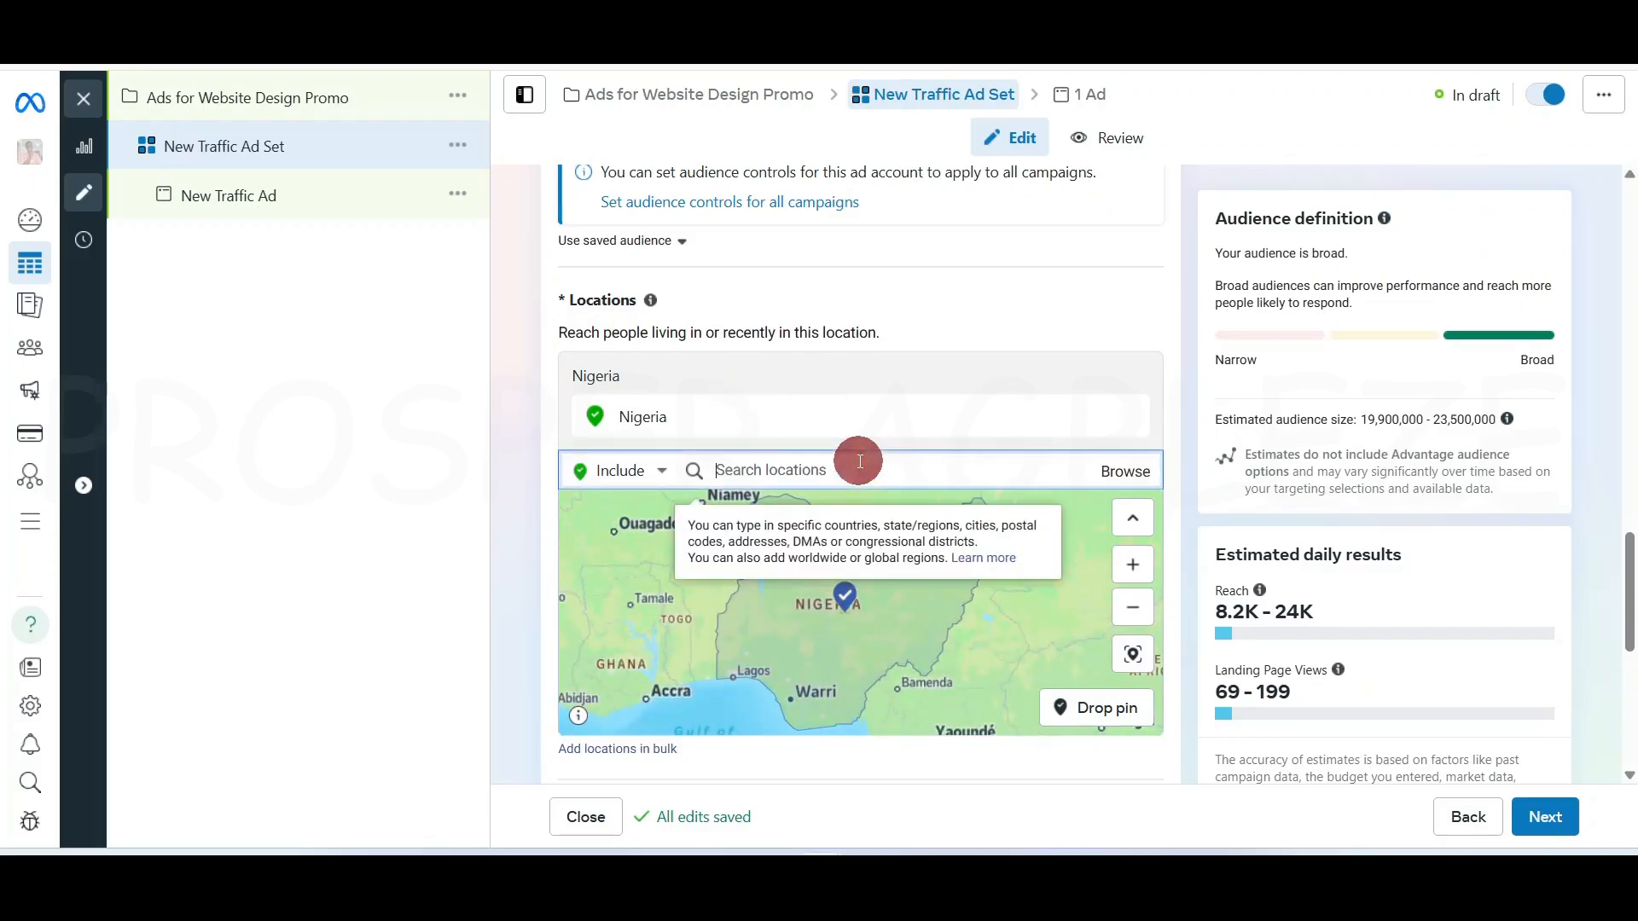
text(ghana)
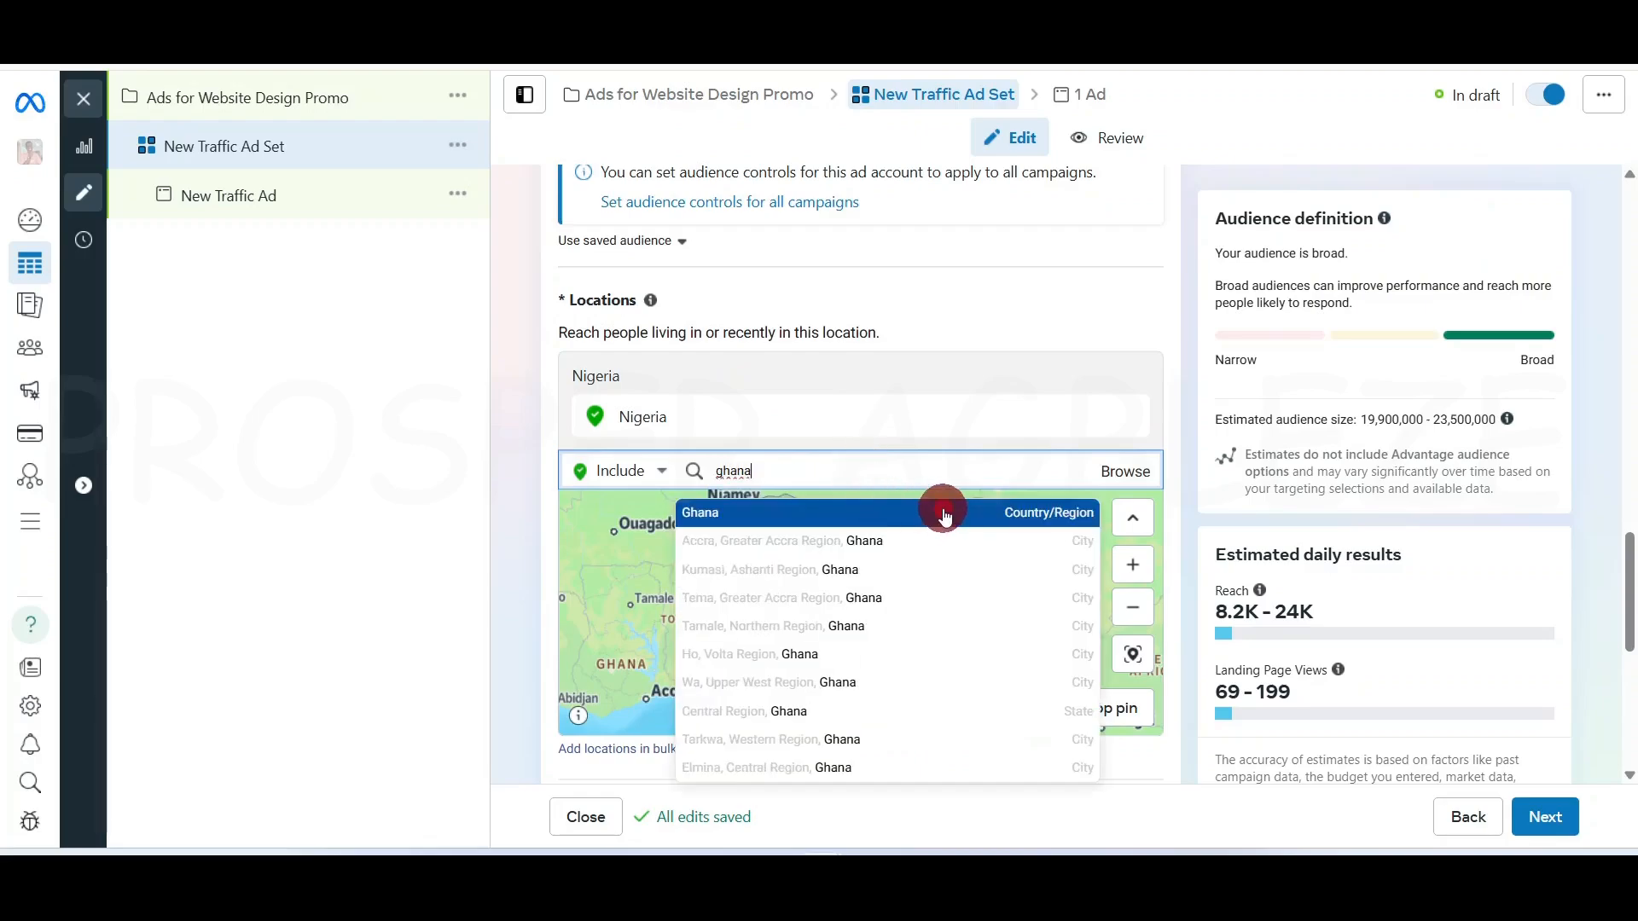
click(944, 512)
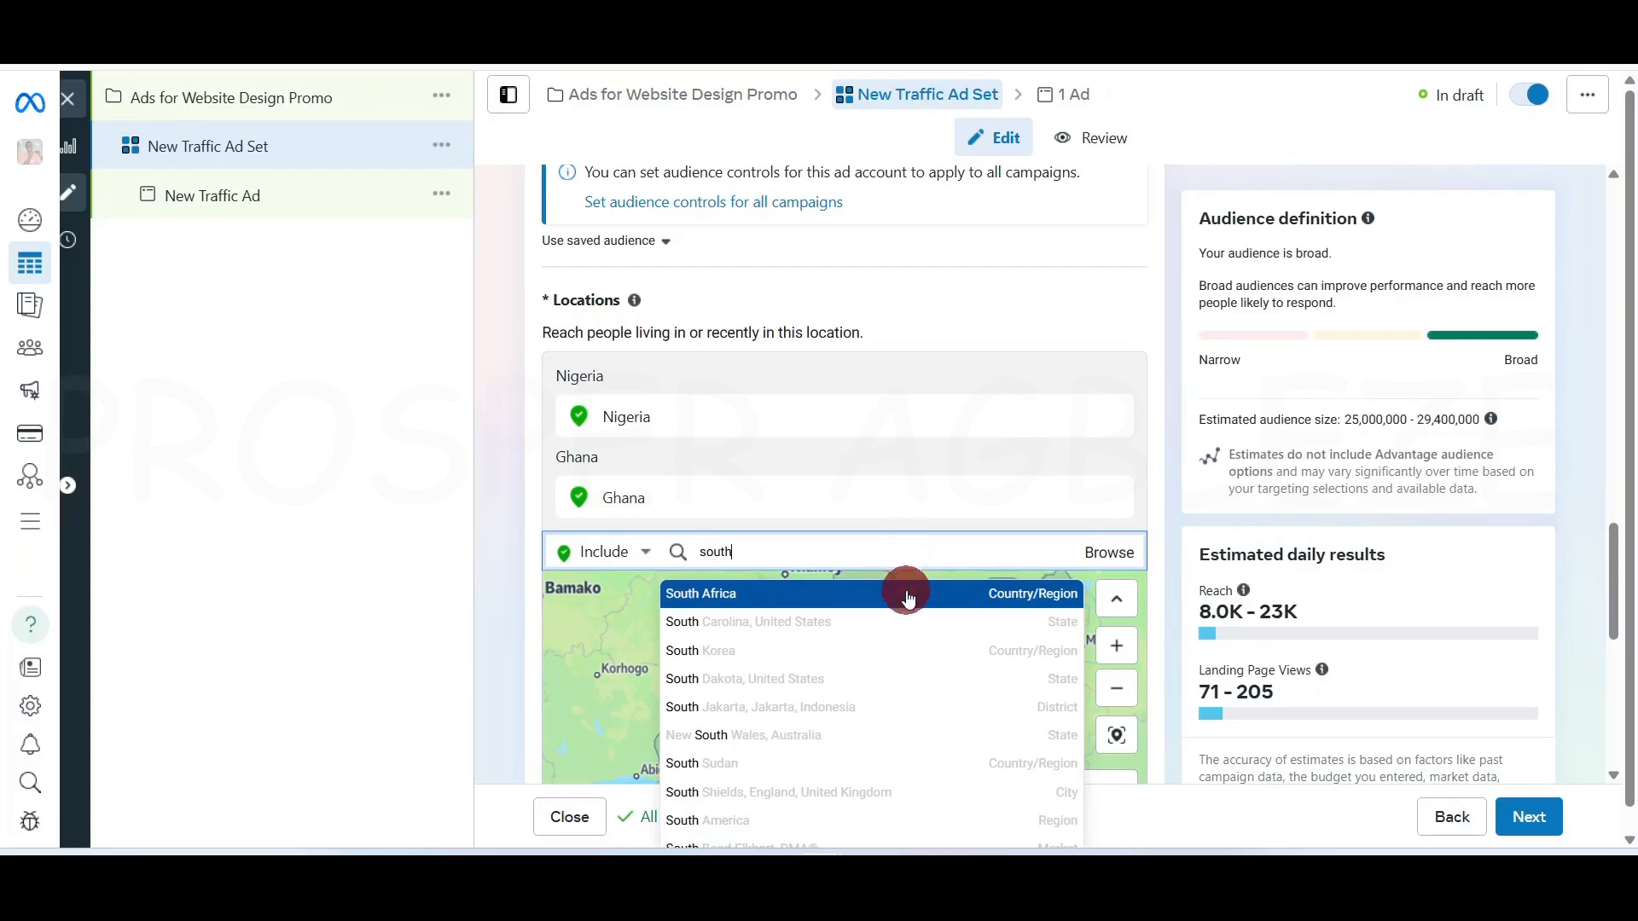
click(906, 594)
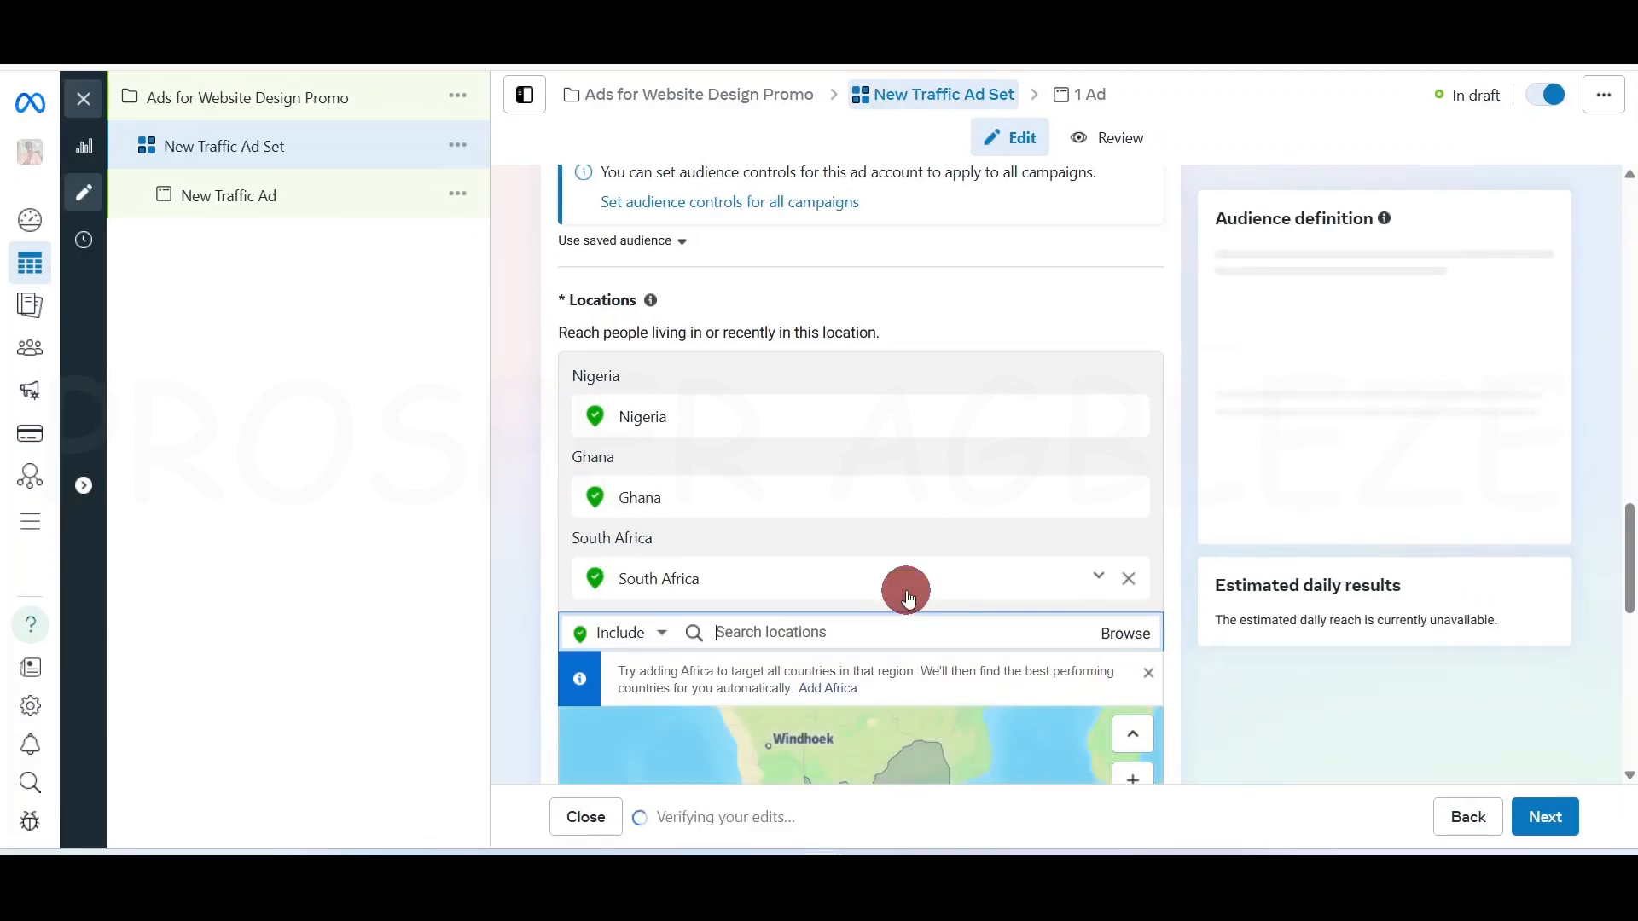
text(france)
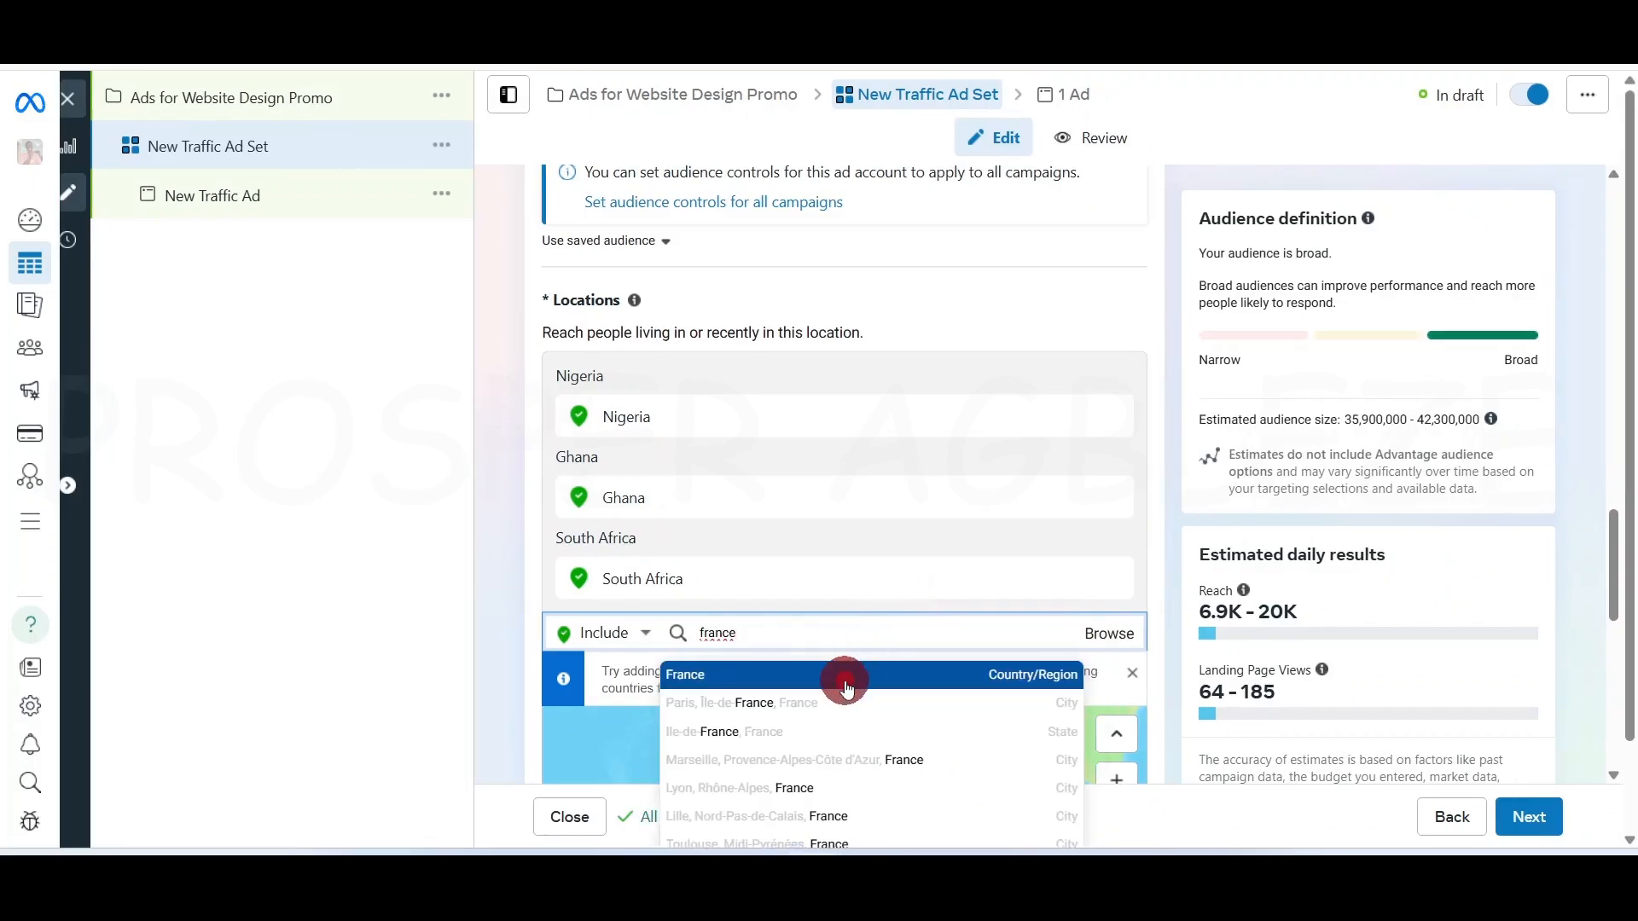
click(844, 680)
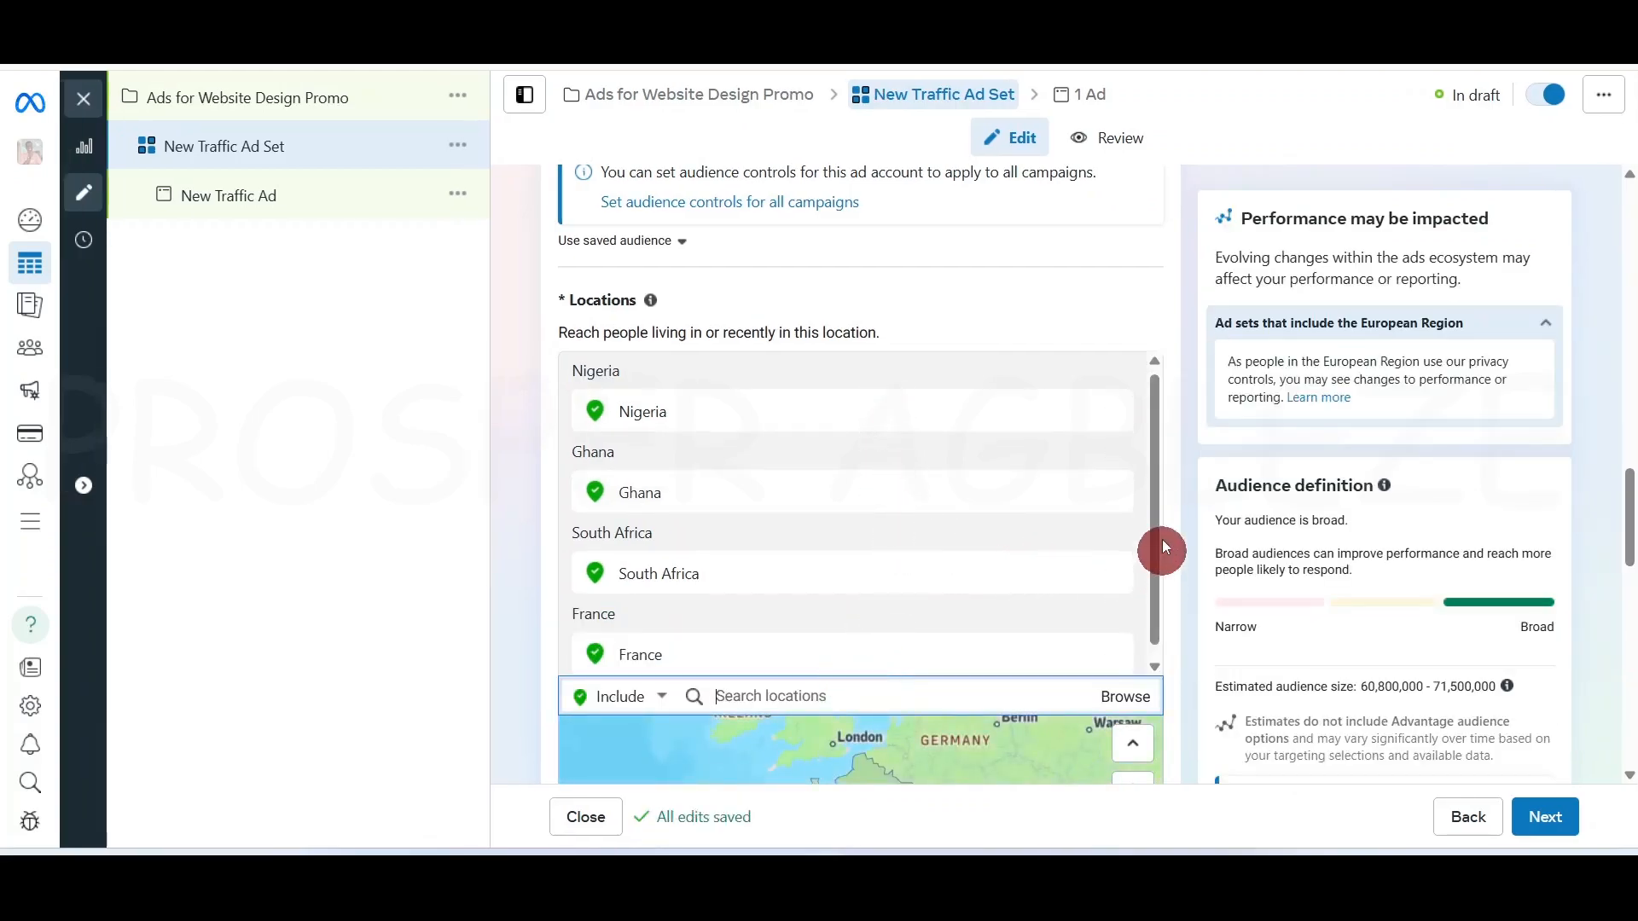
scroll(1174, 500, down, 5)
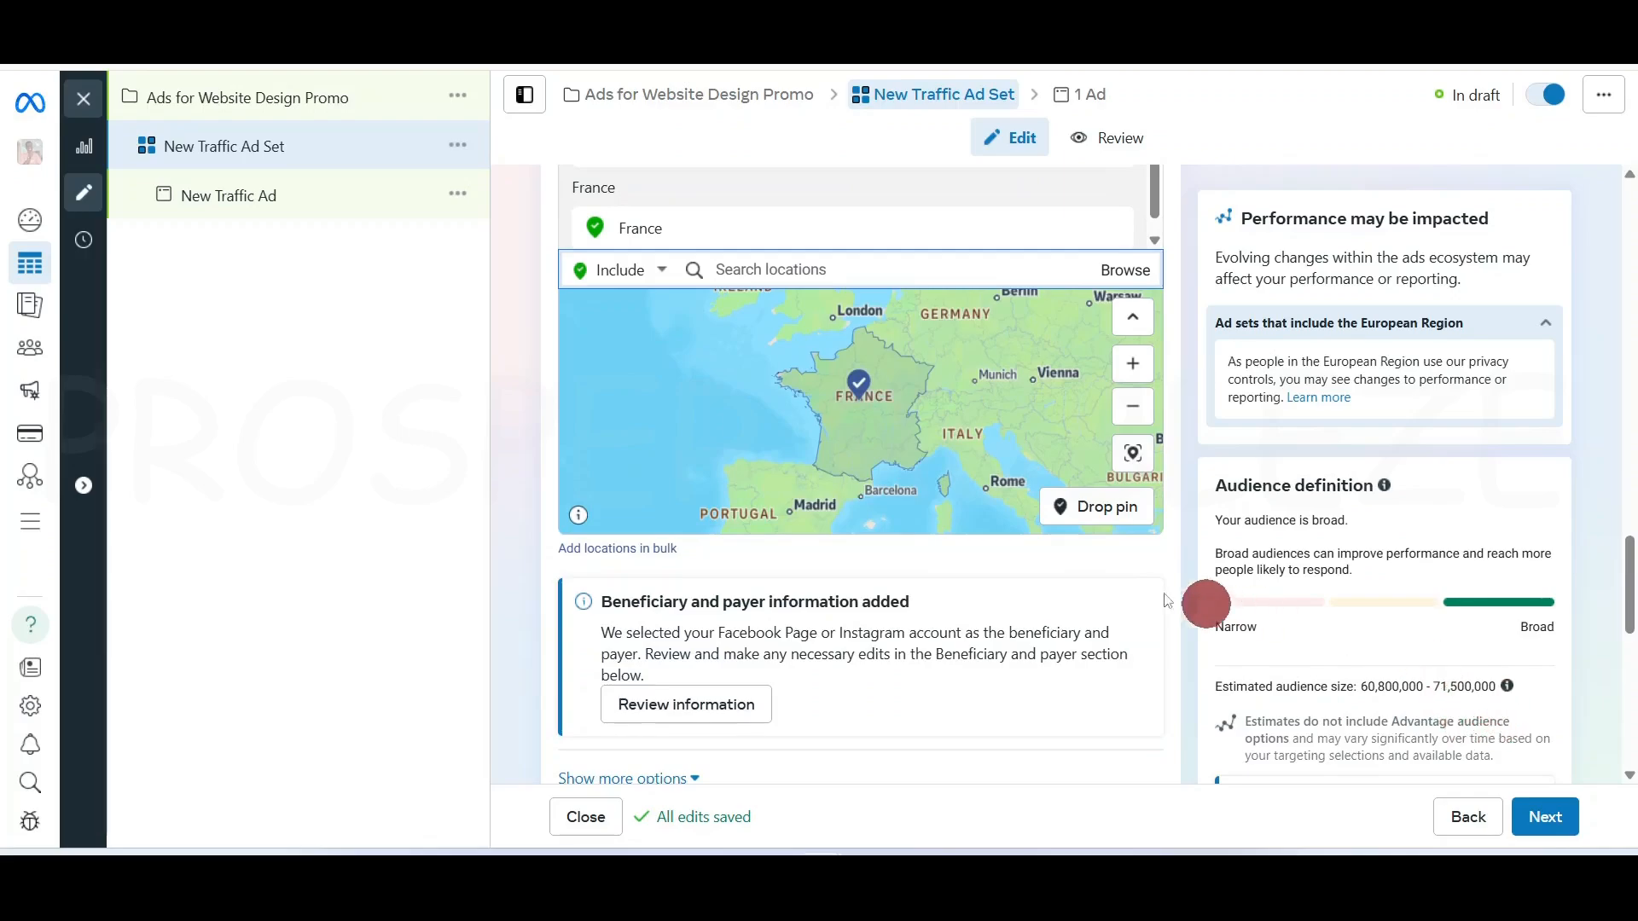
scroll(942, 465, up, 5)
scroll(1170, 572, up, 5)
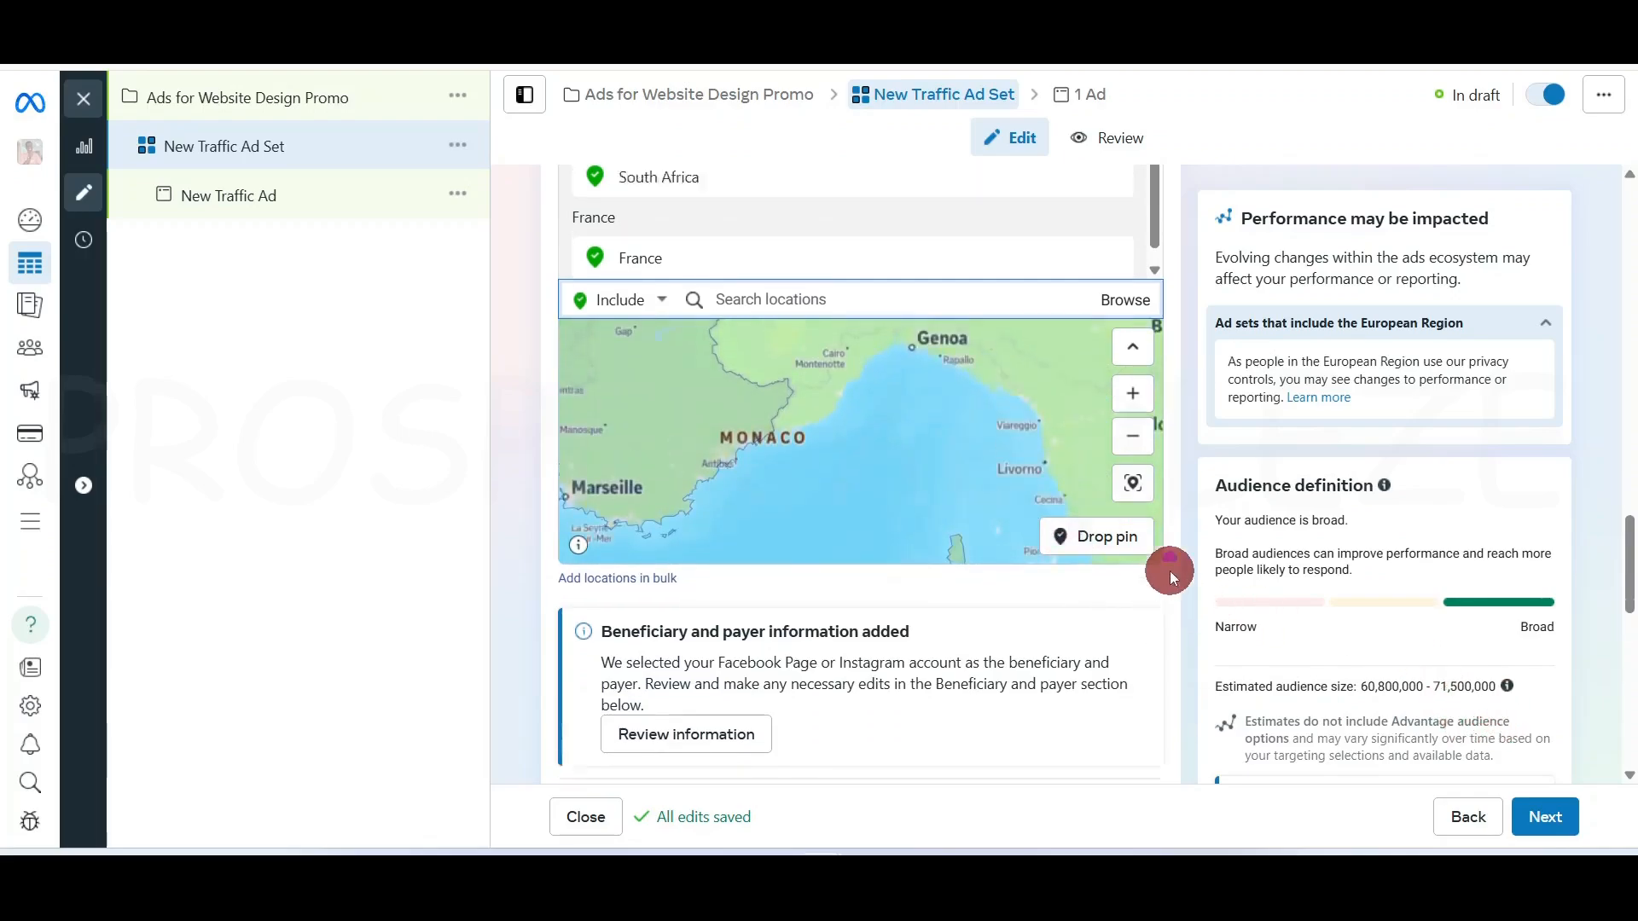
mouse_move(1630, 520)
mouse_down()
mouse_move(1630, 548)
mouse_move(1630, 529)
mouse_up()
scroll(1349, 570, down, 5)
scroll(1349, 570, up, 4)
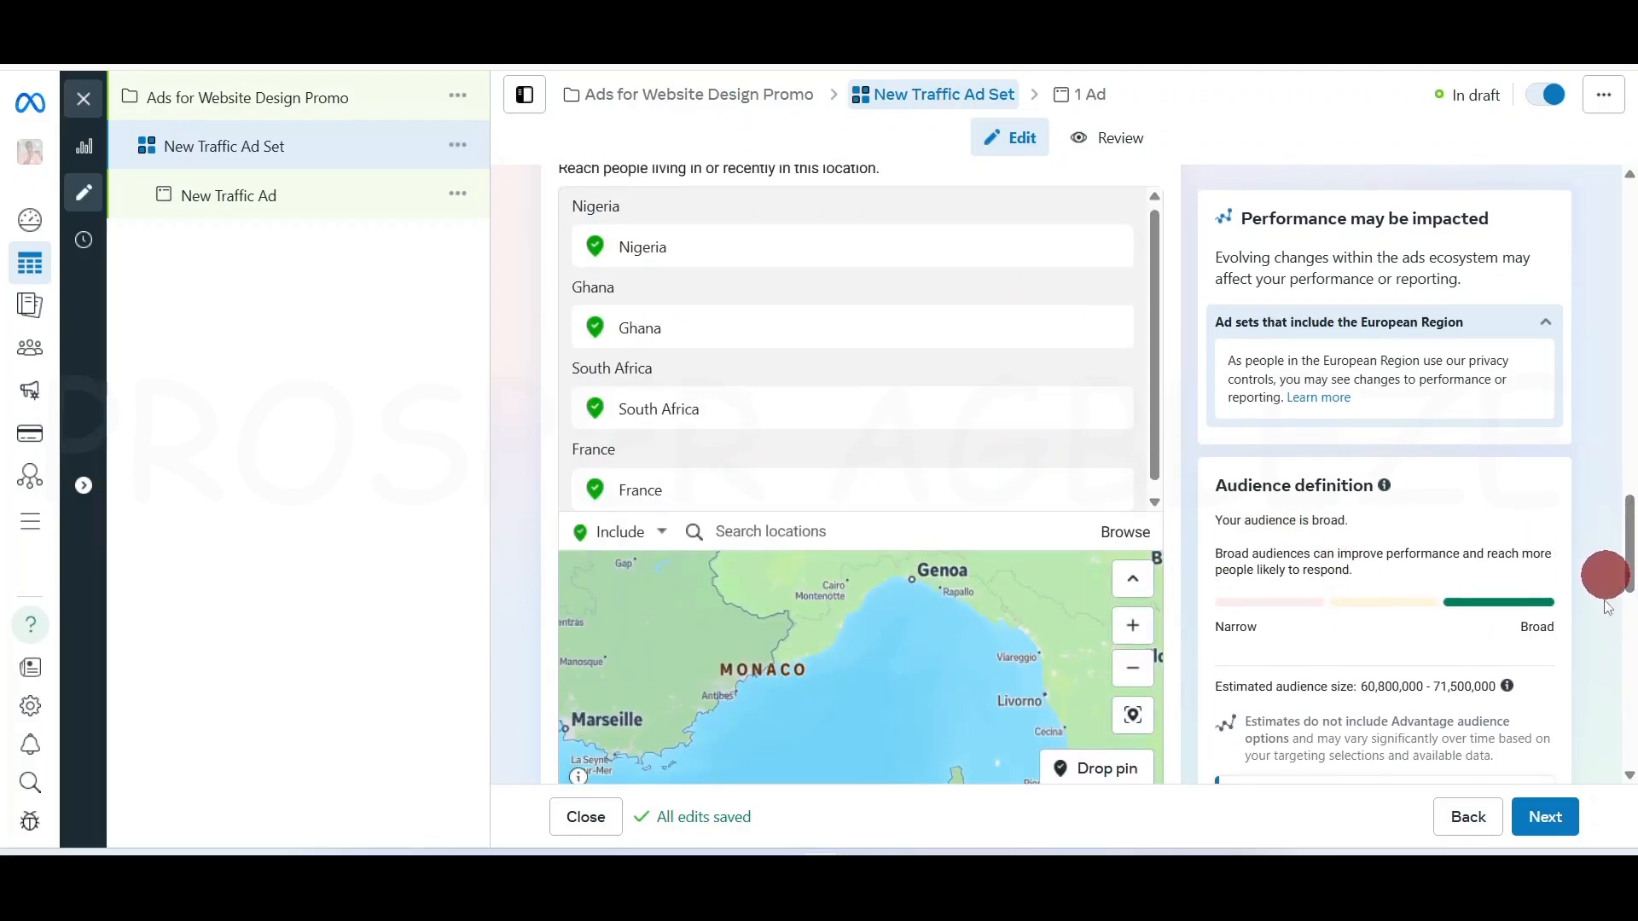
scroll(1621, 660, down, 5)
scroll(1621, 659, up, 1)
scroll(1620, 660, down, 10)
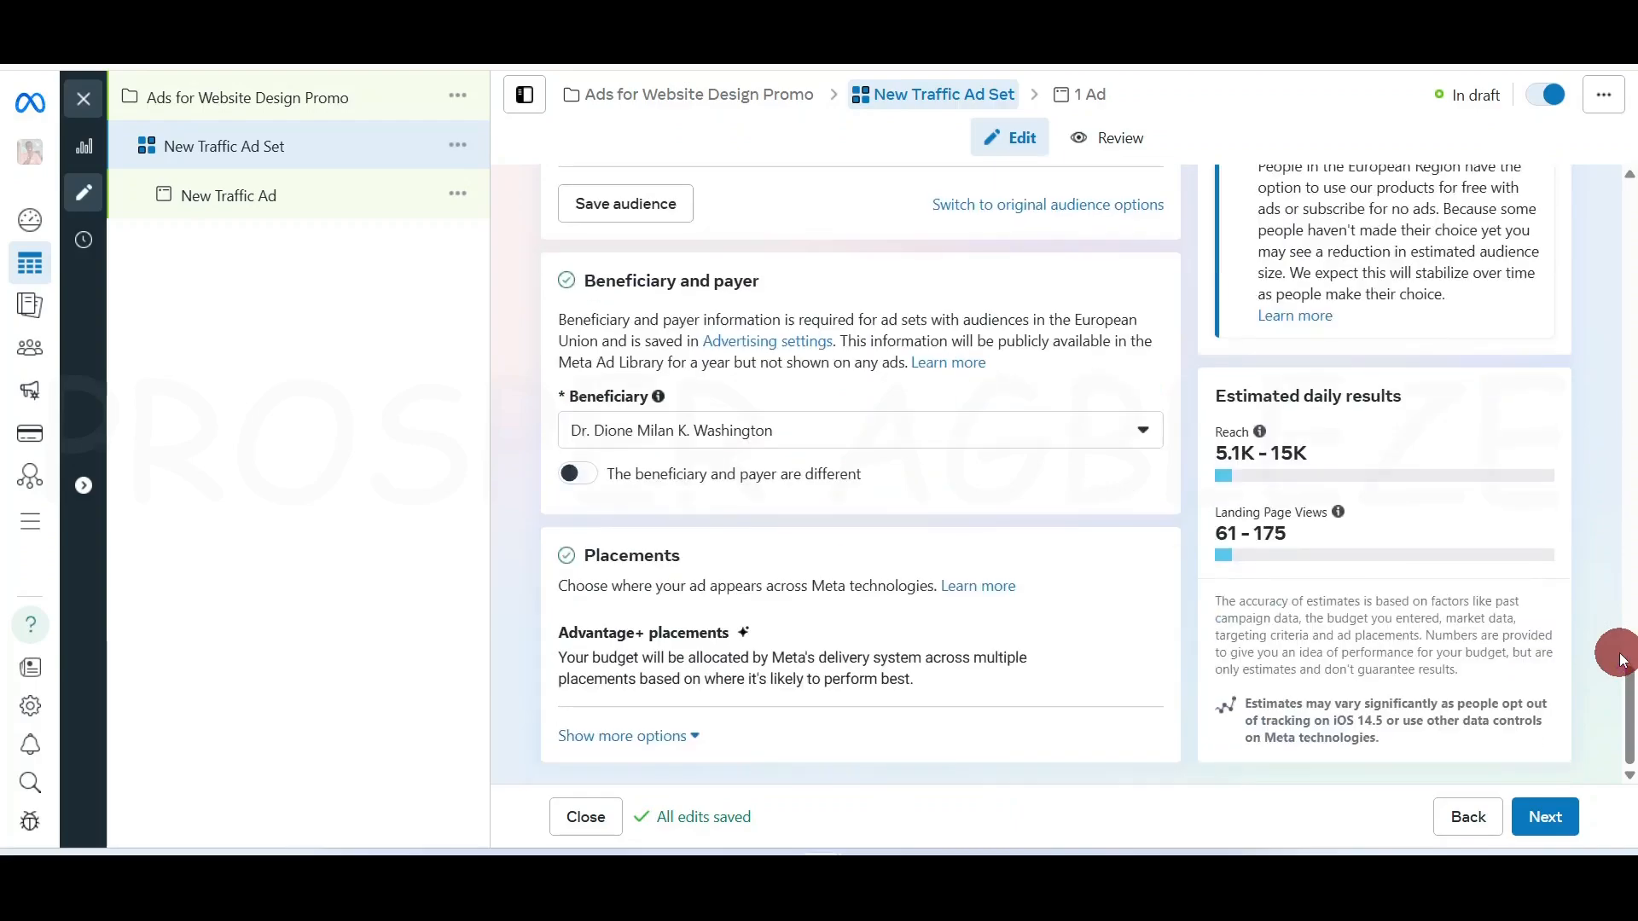
scroll(1621, 659, up, 10)
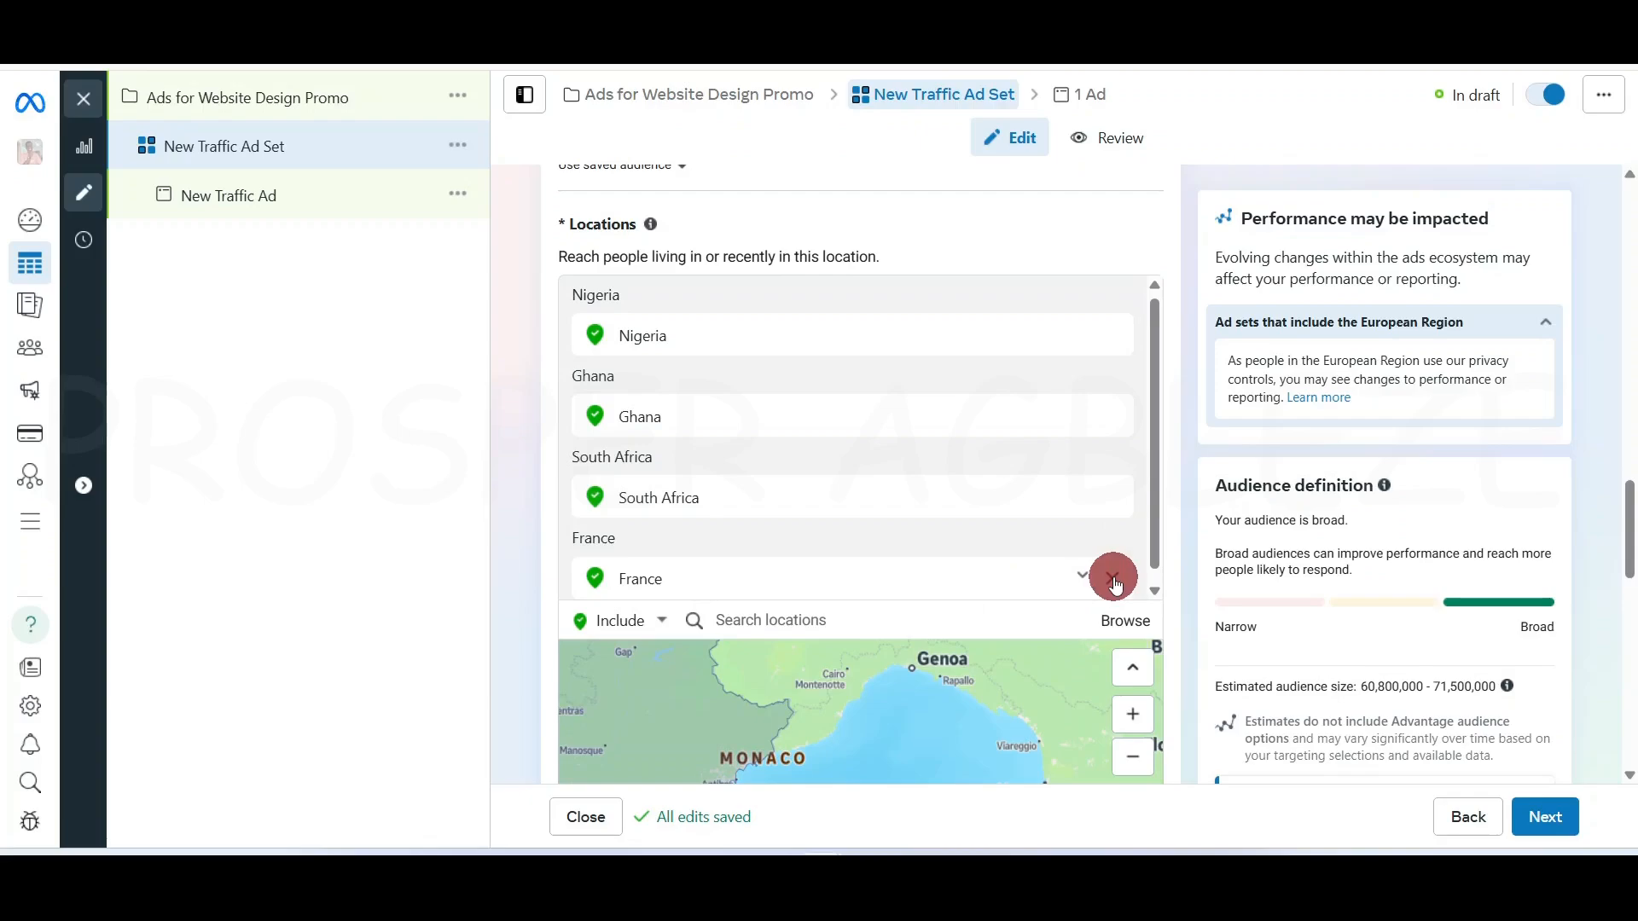
Remove France, South Africa, Ghana and Nigeria from the target locations
click(1113, 580)
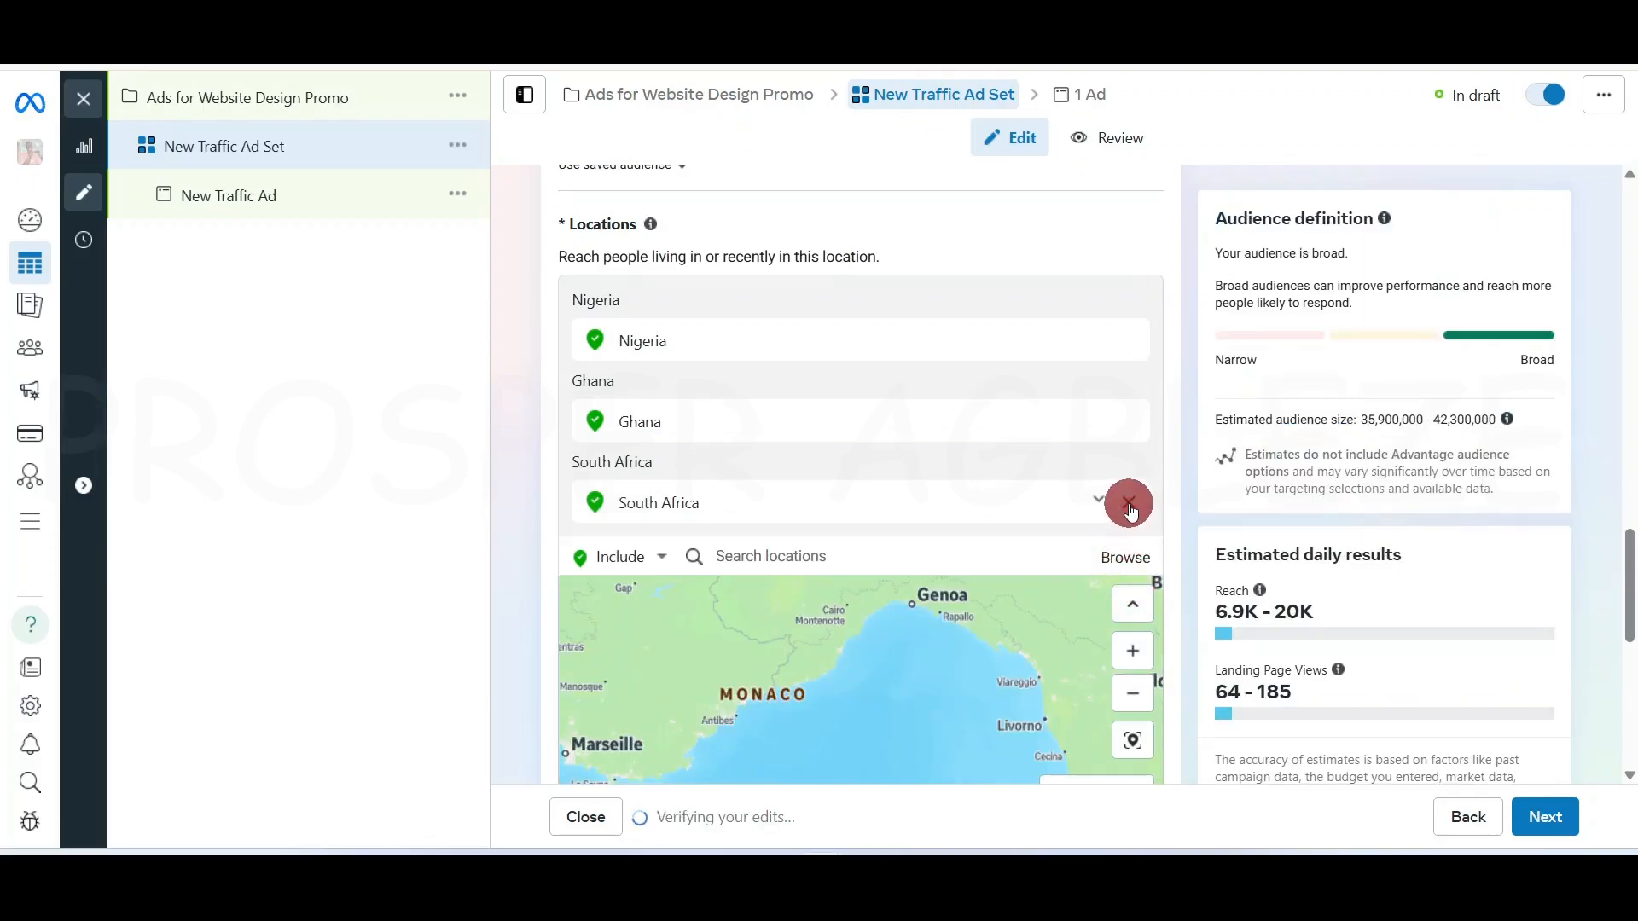
click(1128, 503)
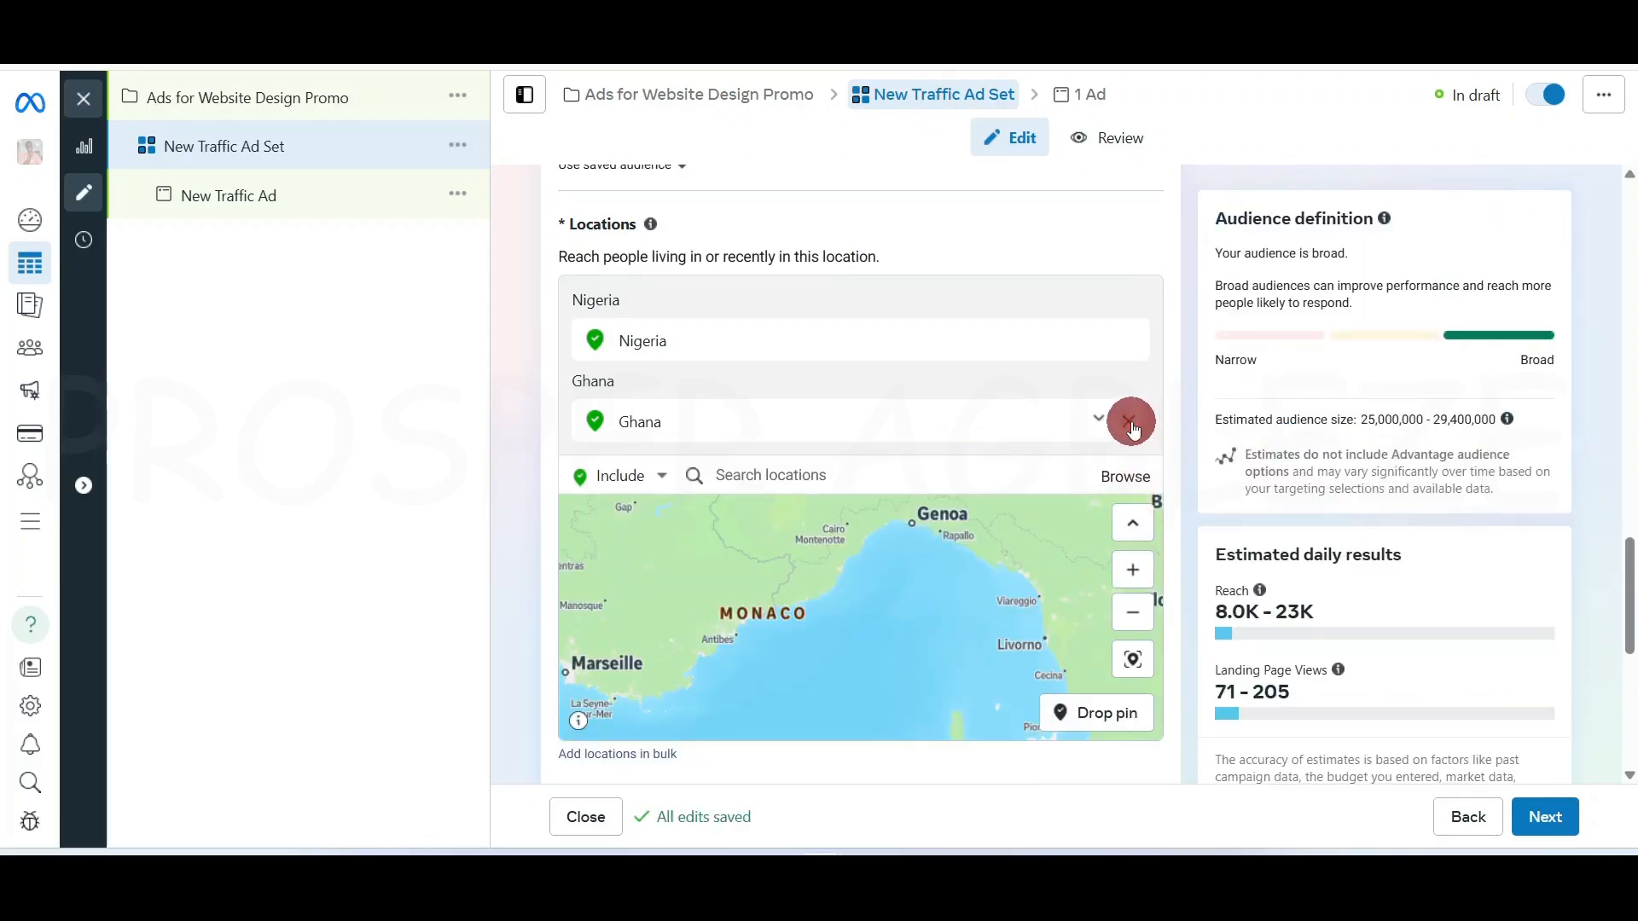
click(1131, 424)
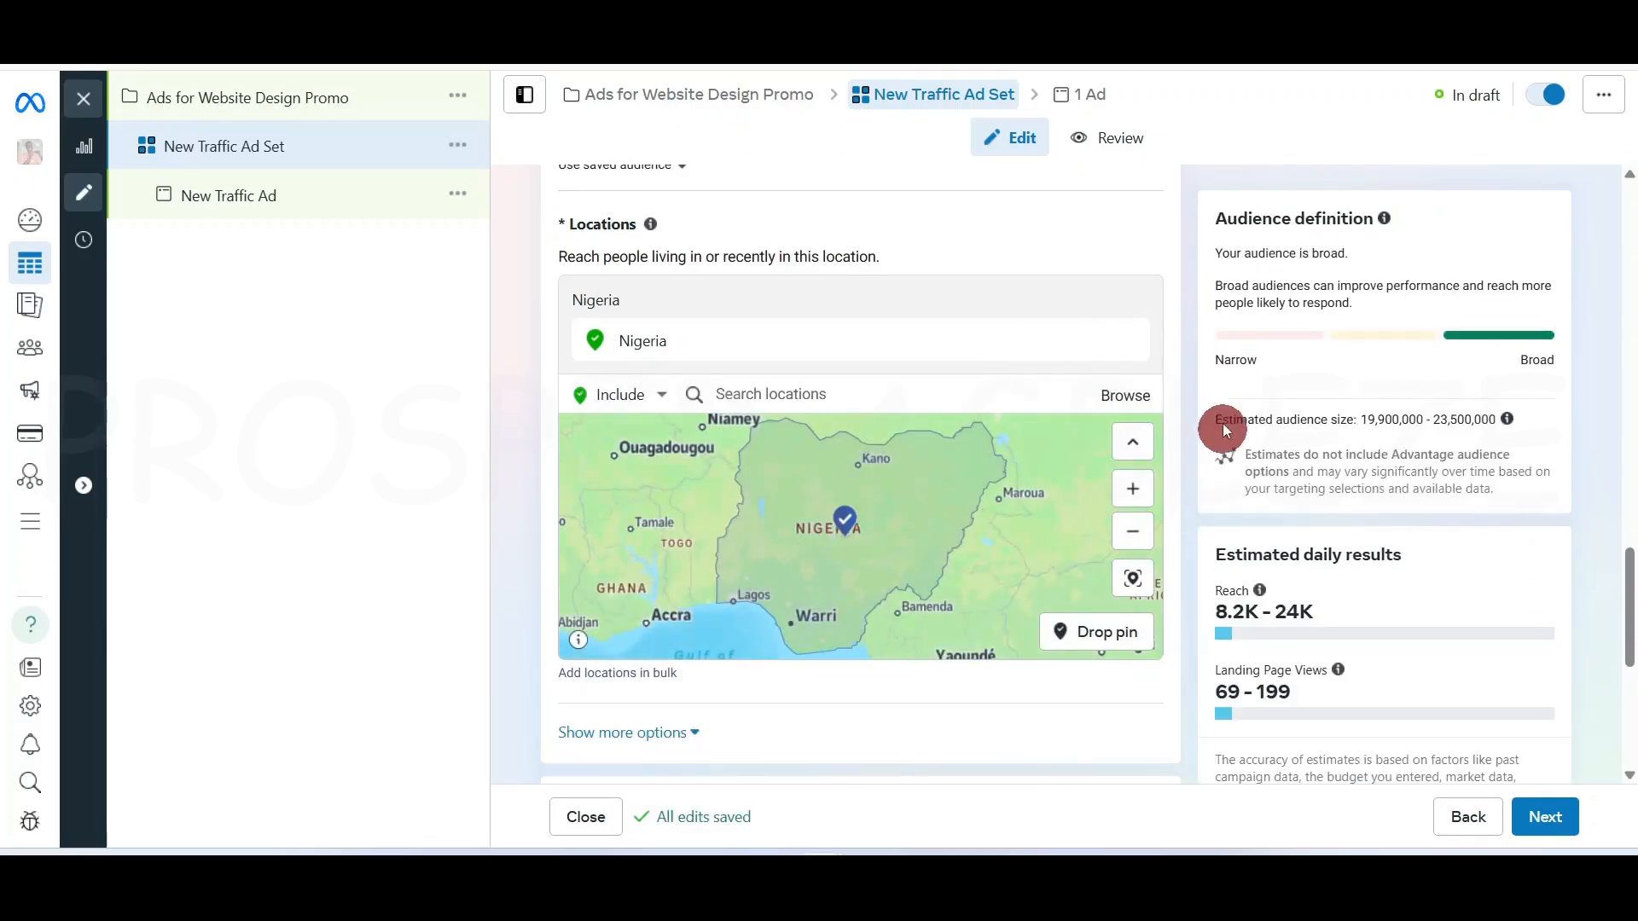
click(1131, 338)
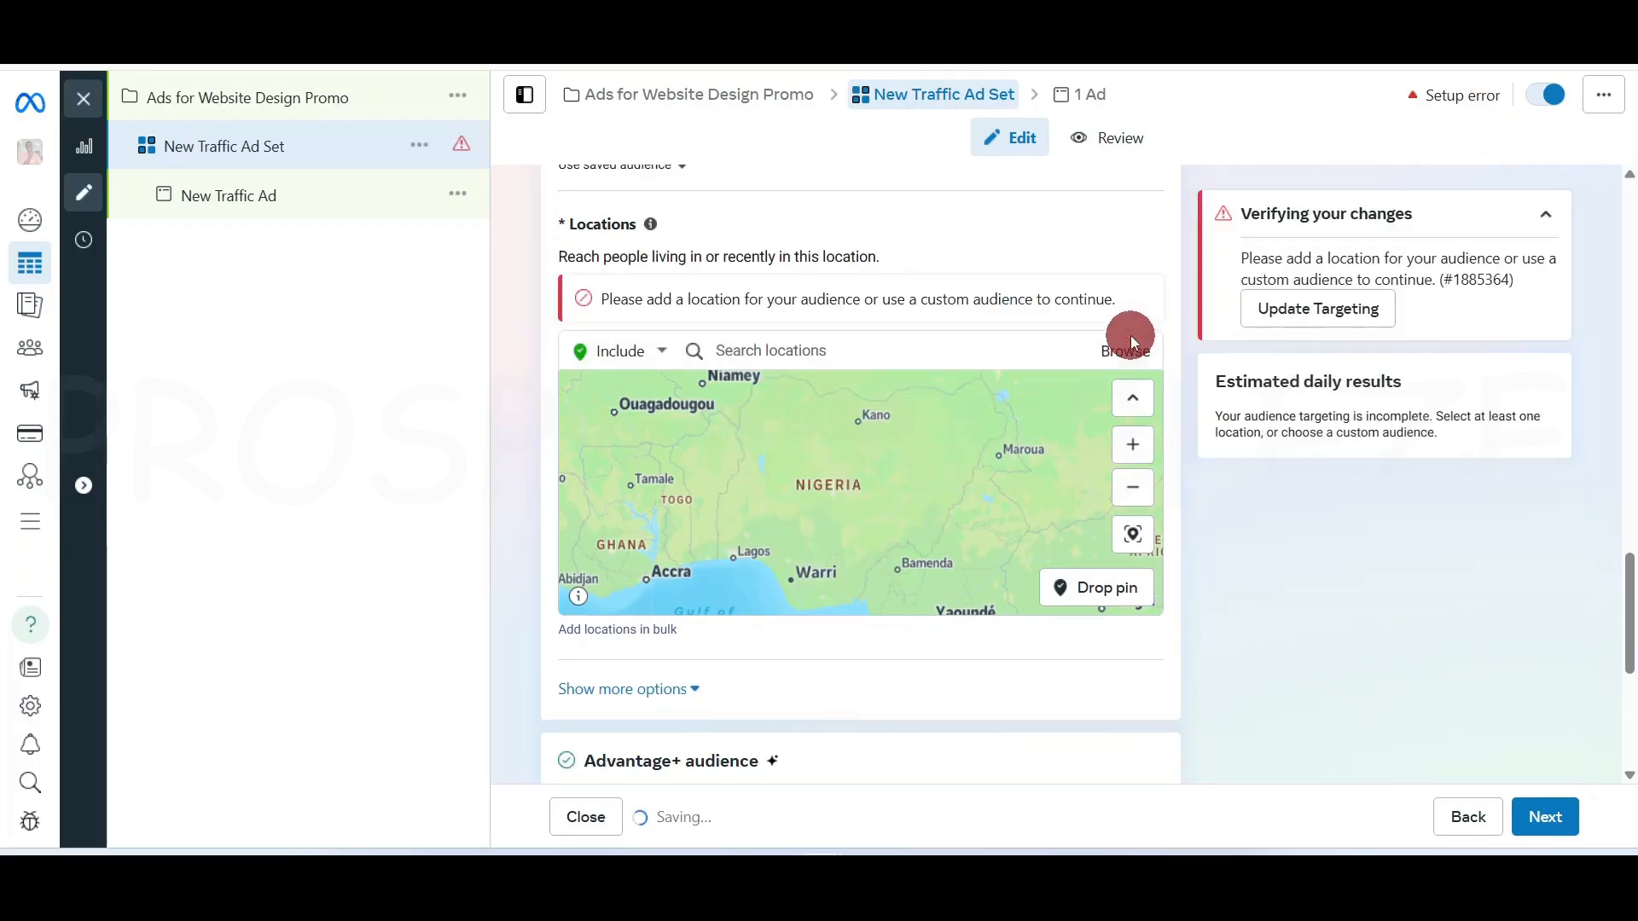
Search 'lagos' and target Lagos, Nigeria (State) as the sole location
click(987, 349)
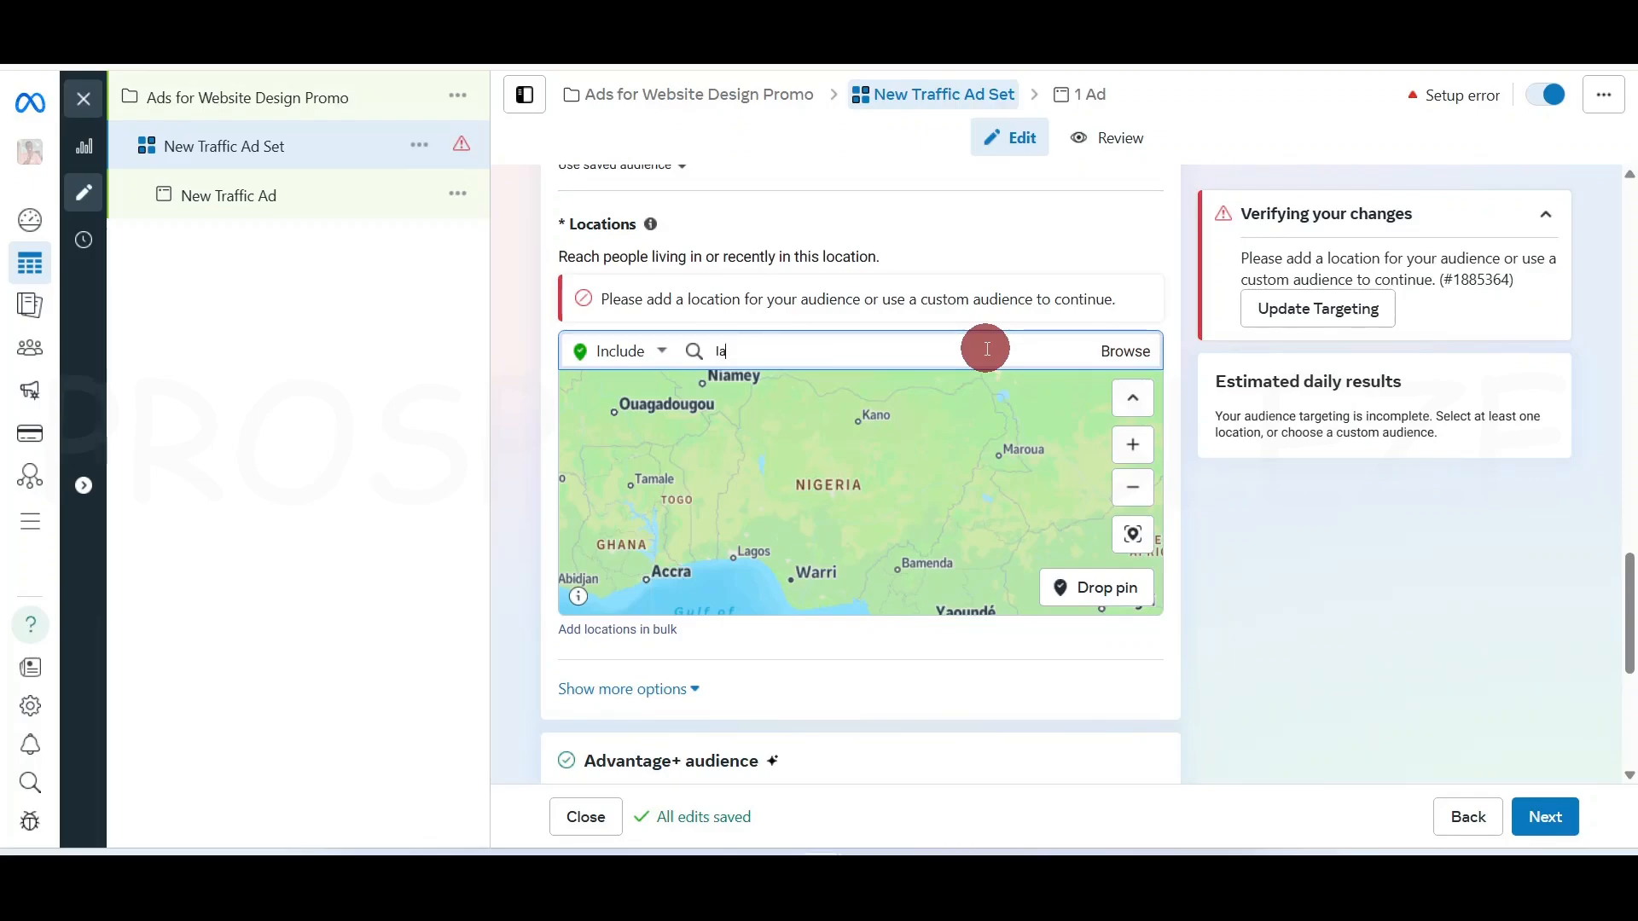
text(lagos)
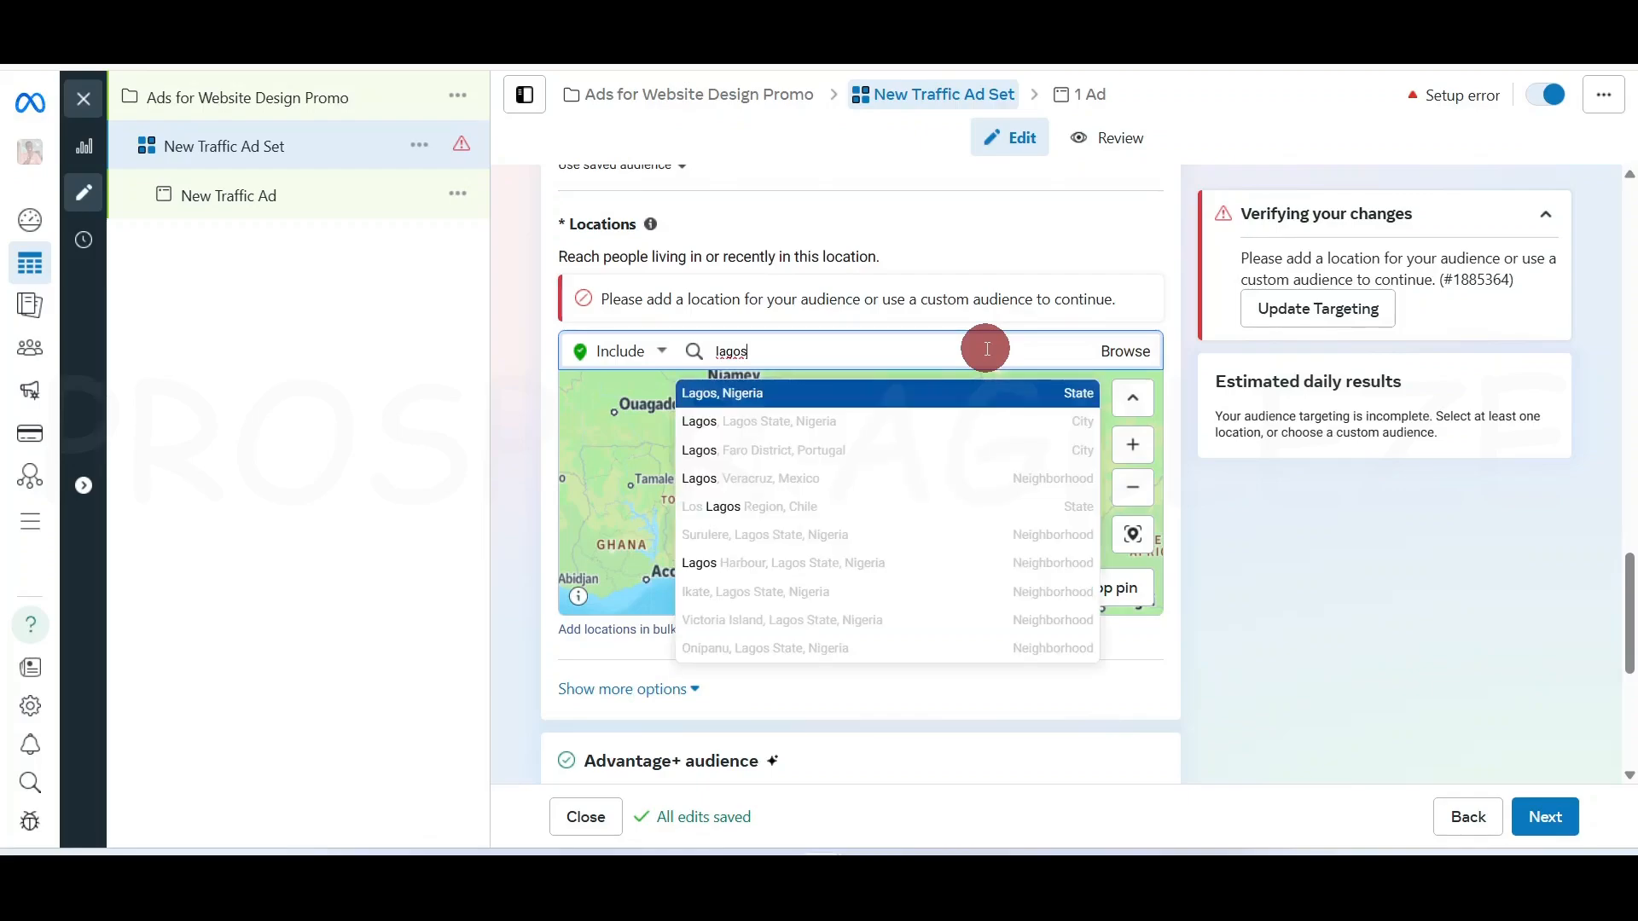
click(973, 395)
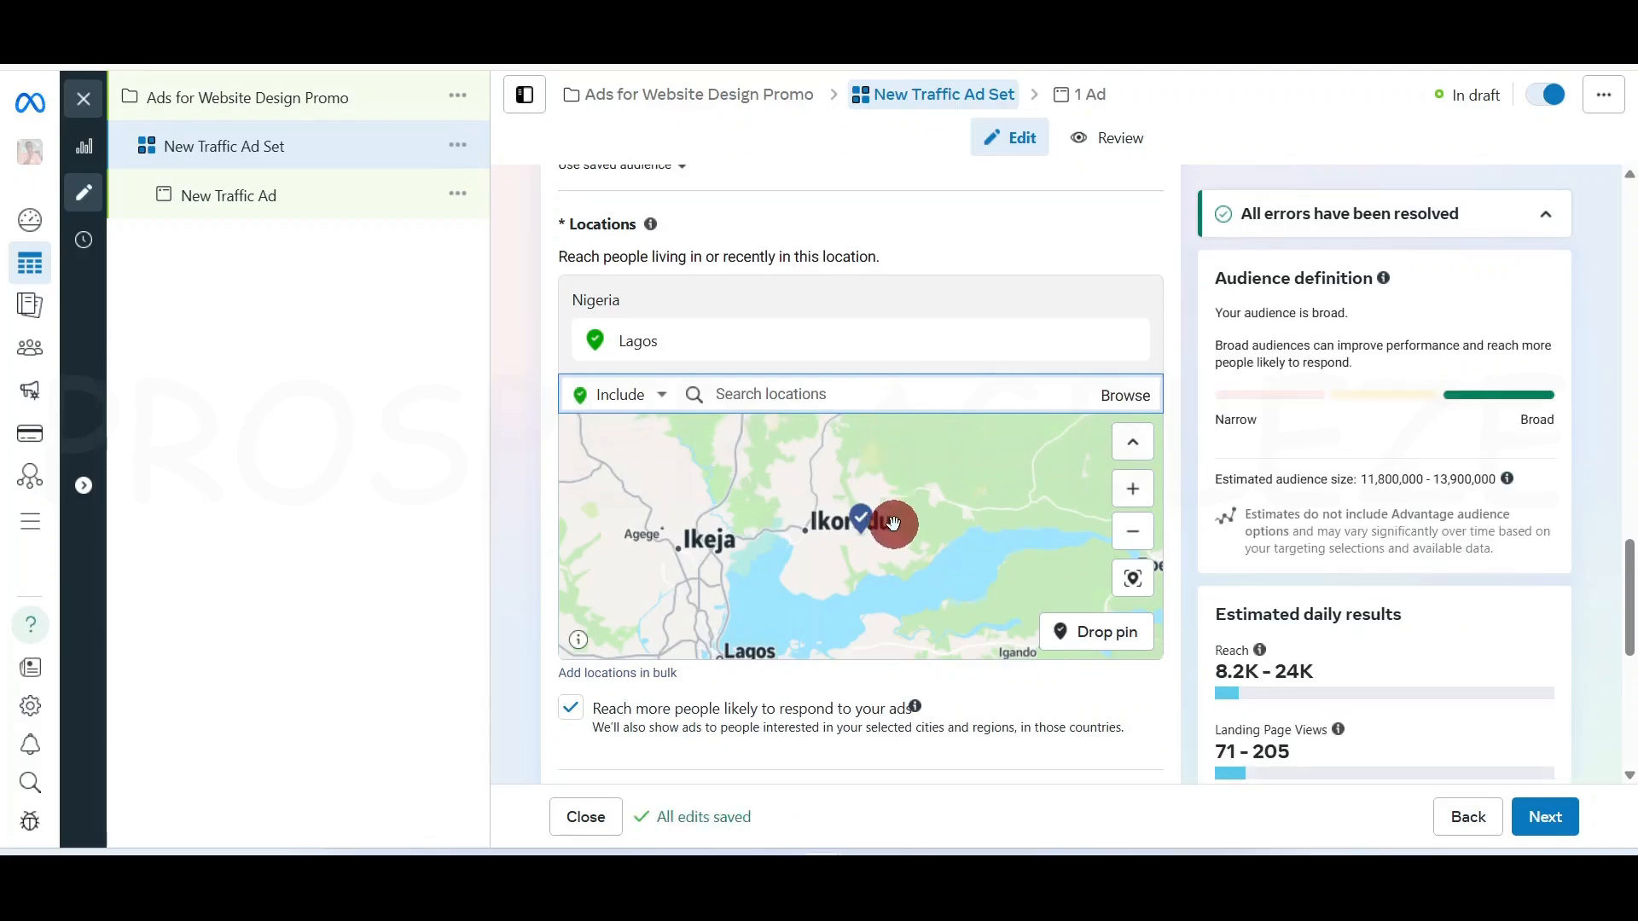
click(1133, 532)
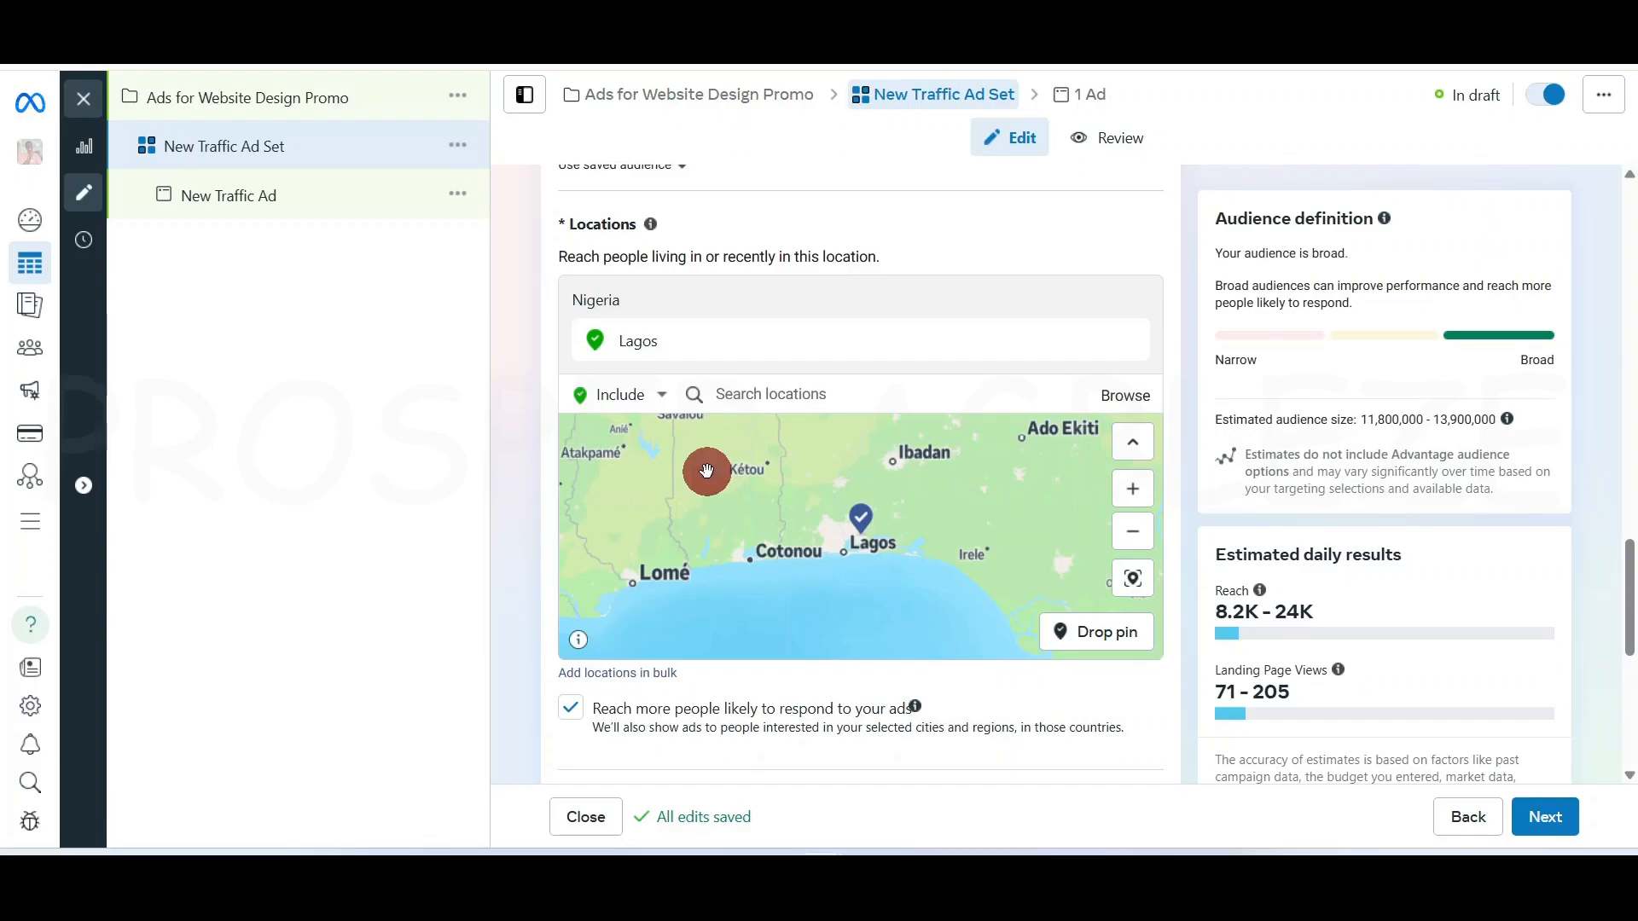
Exclude Ibadan, Oyo State (+25mi) and Ogun state from the ad set's locations
click(658, 391)
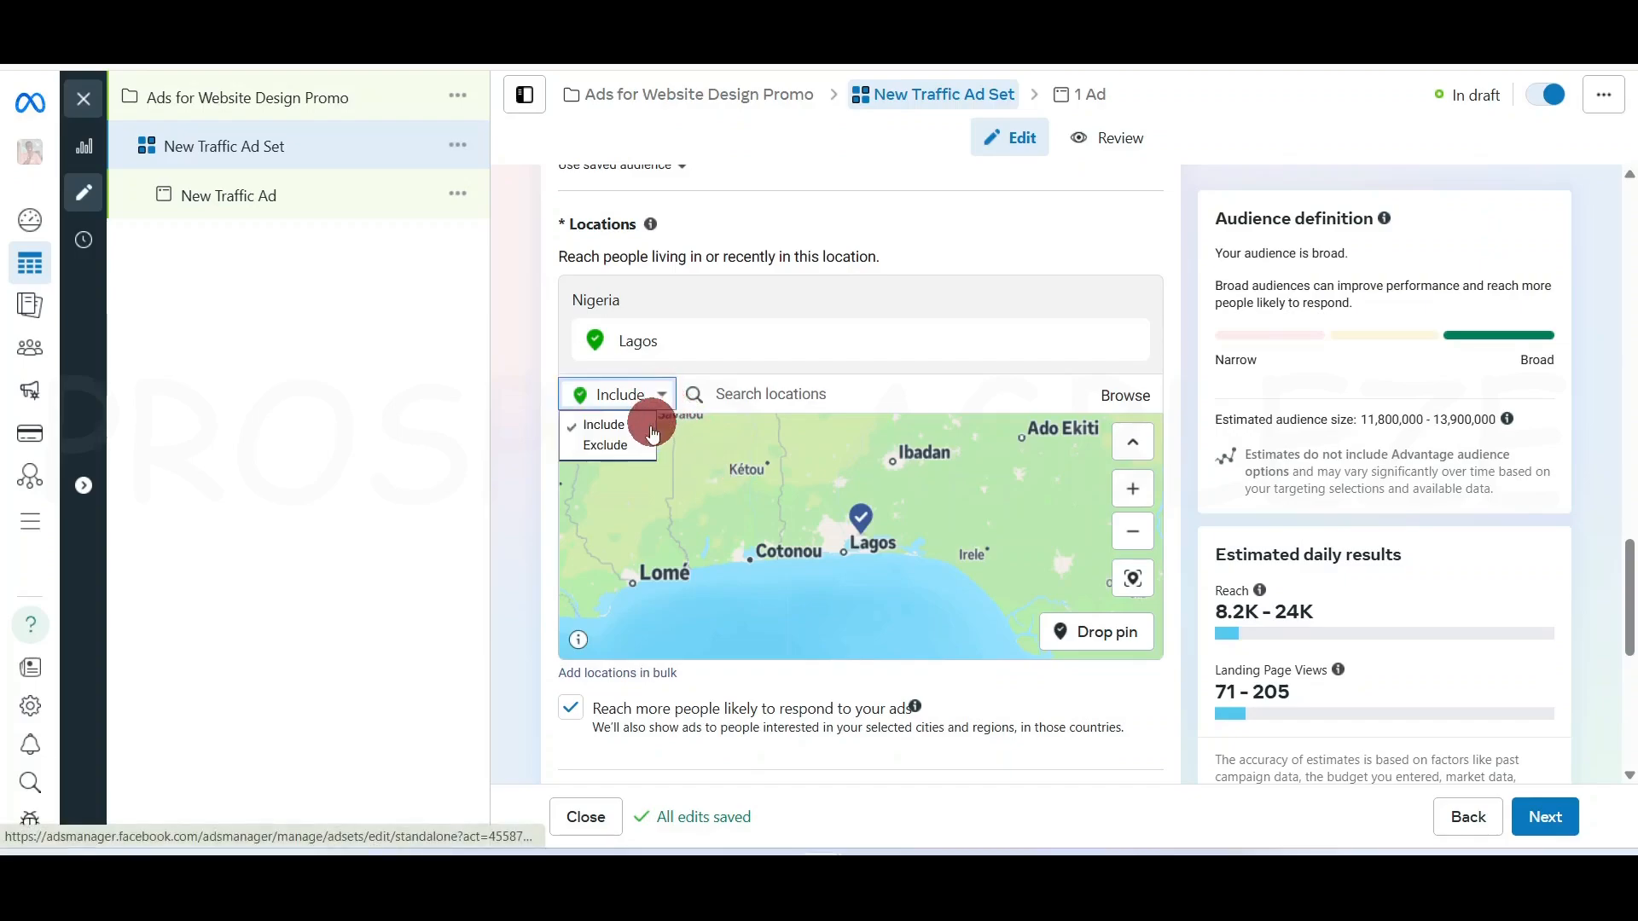
click(620, 445)
click(851, 392)
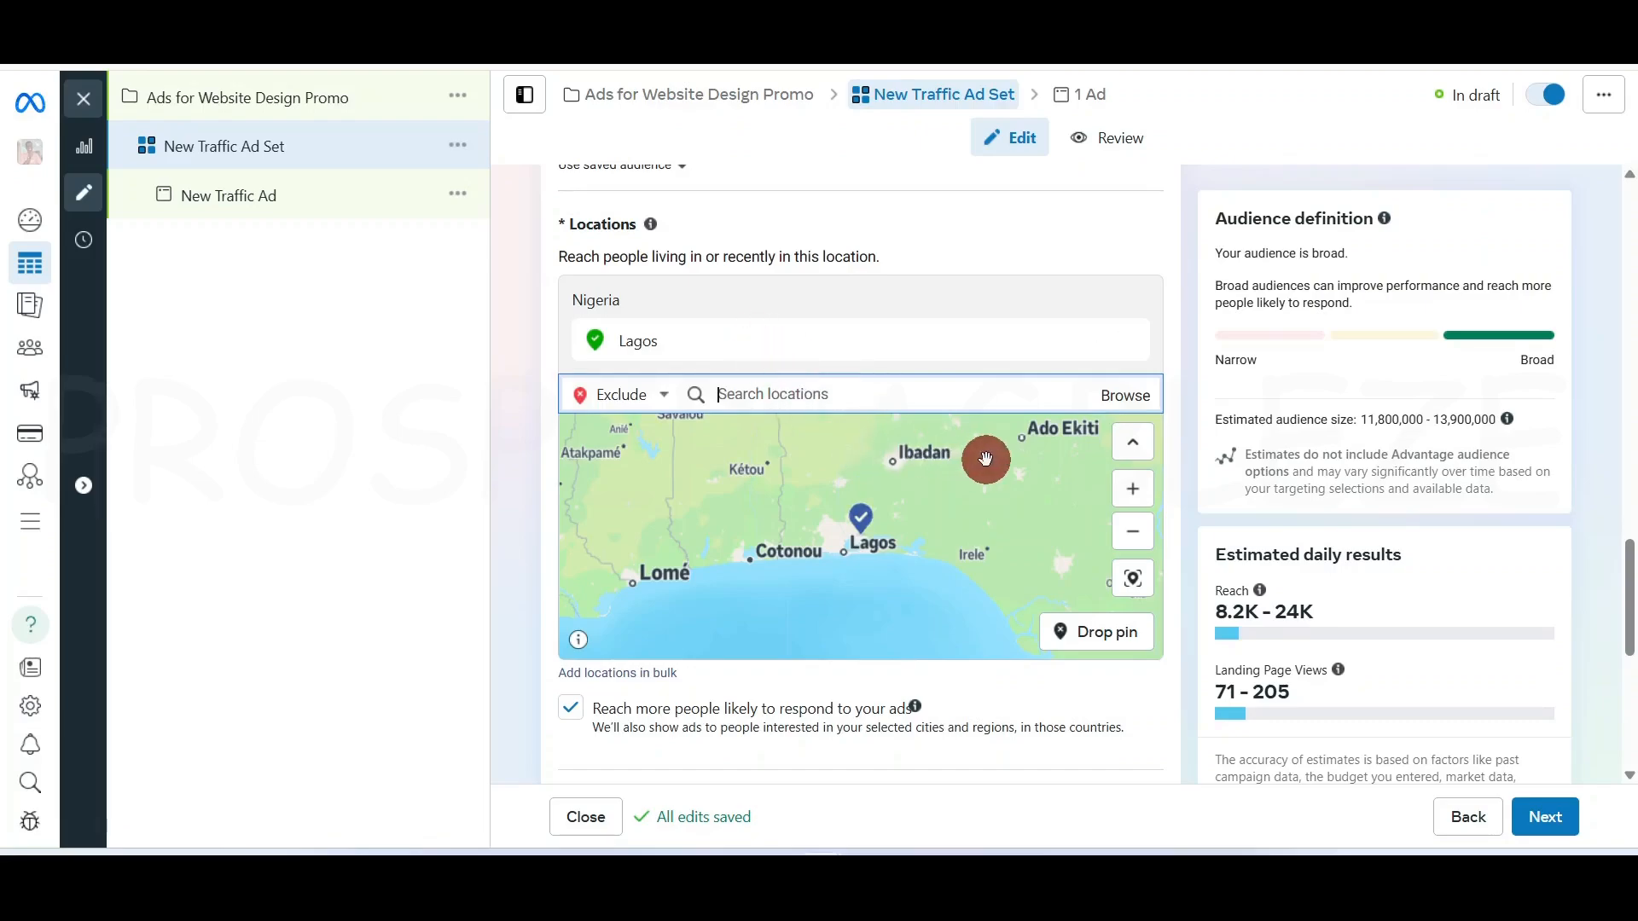
text(ohu)
key(BackSpace)
key(BackSpace)
key(BackSpace)
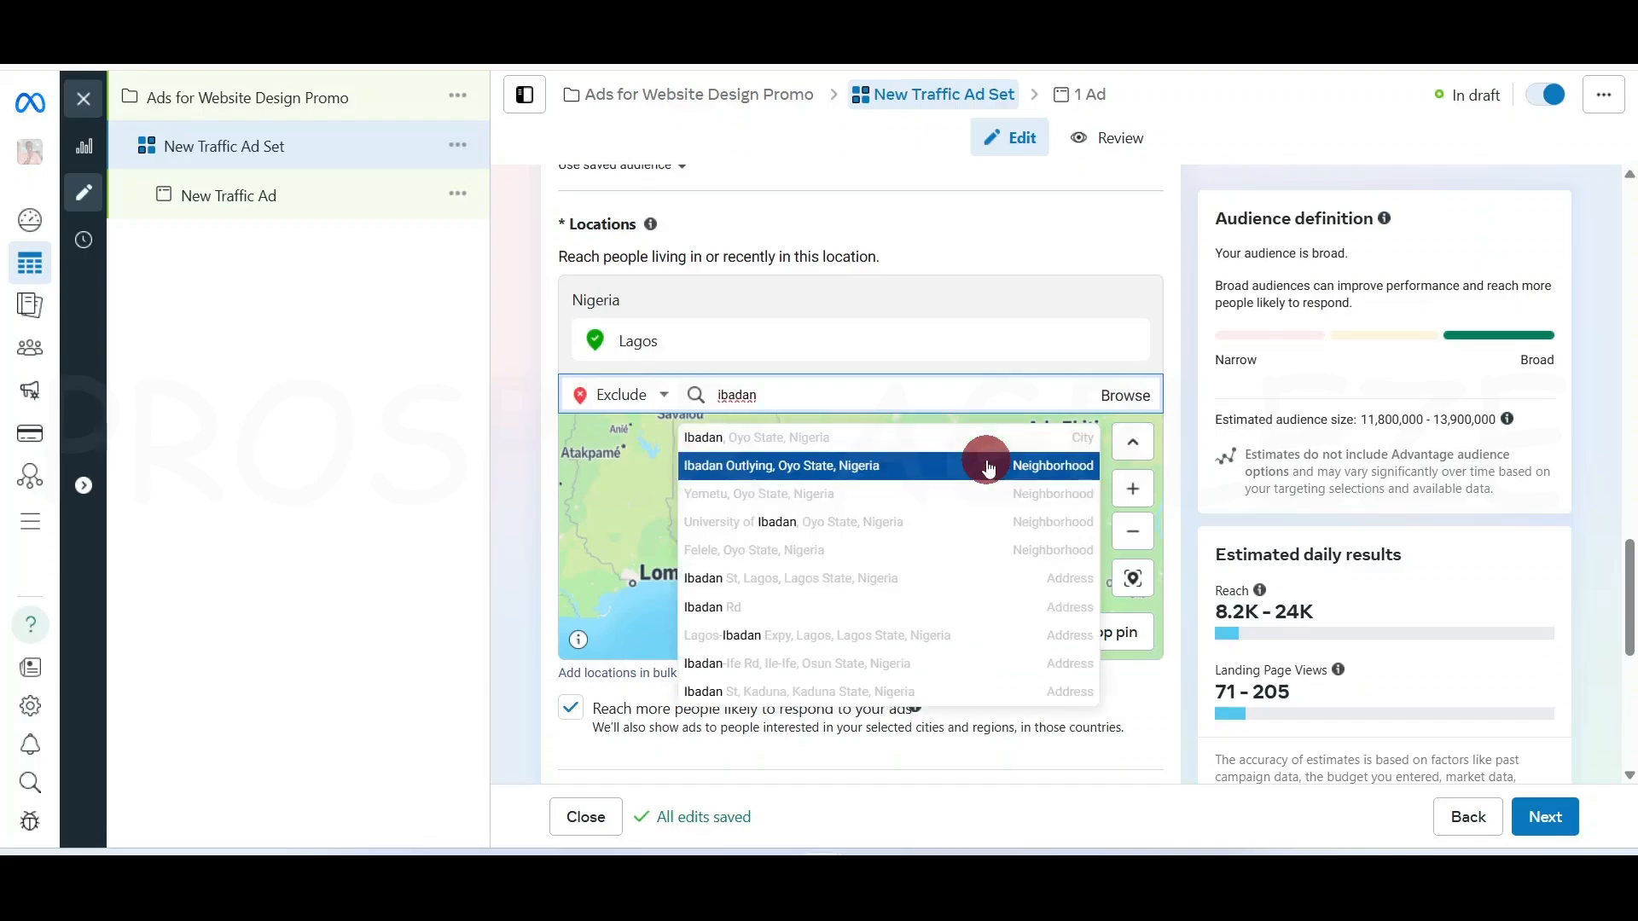
click(987, 437)
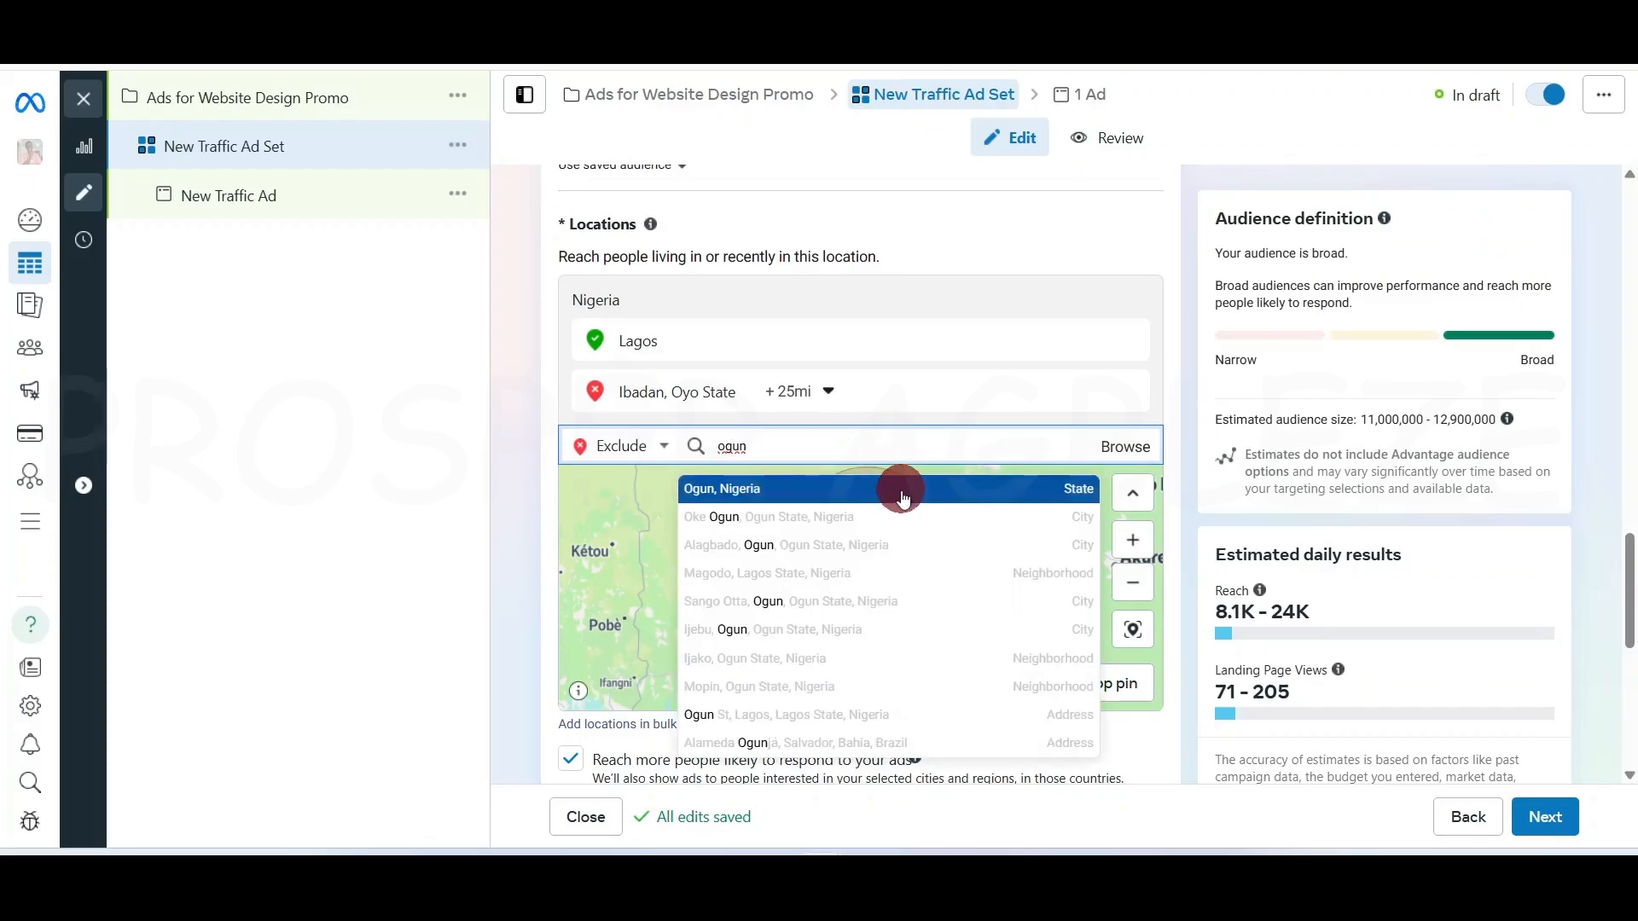
click(902, 493)
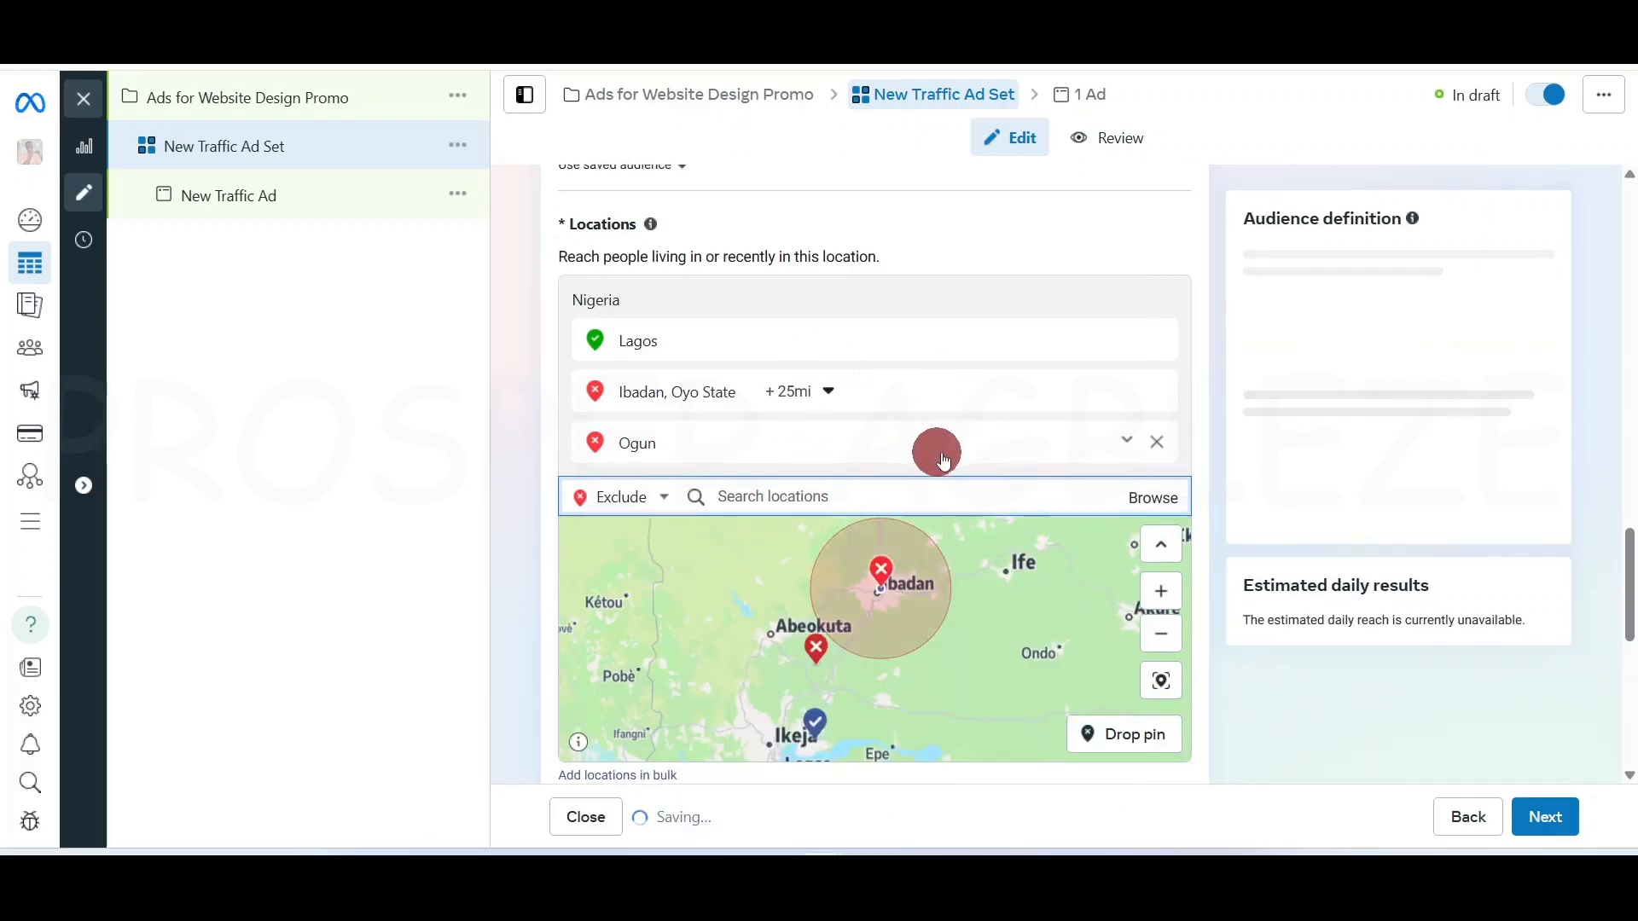
Drop the Ogun exclusion and add Ogun, Nigeria as an included location
click(647, 497)
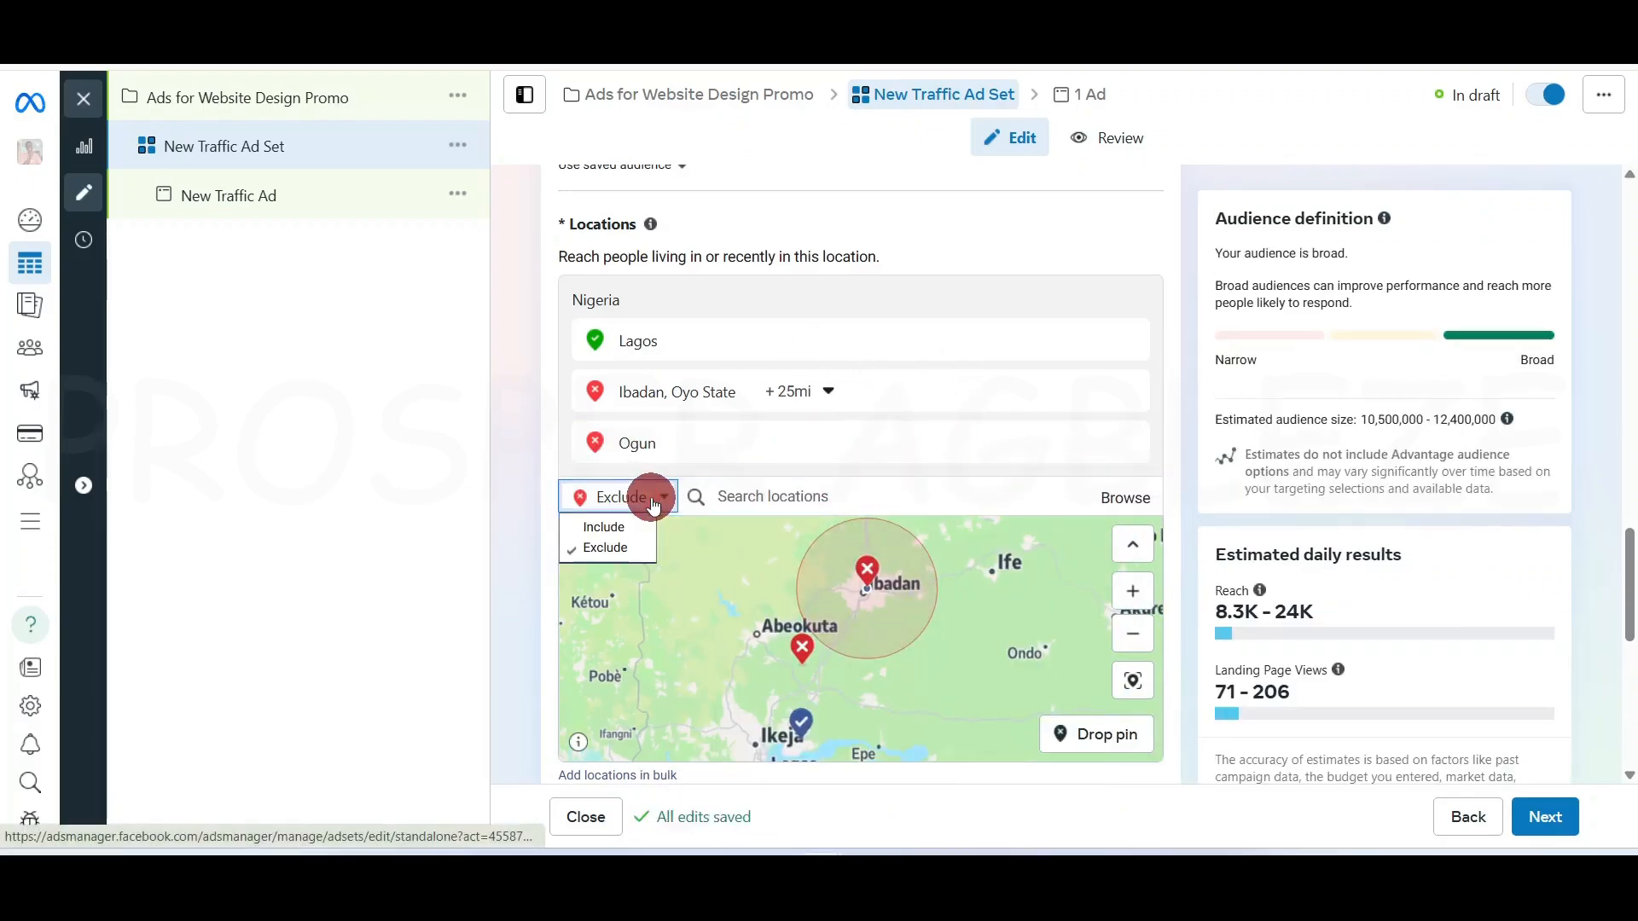
click(640, 528)
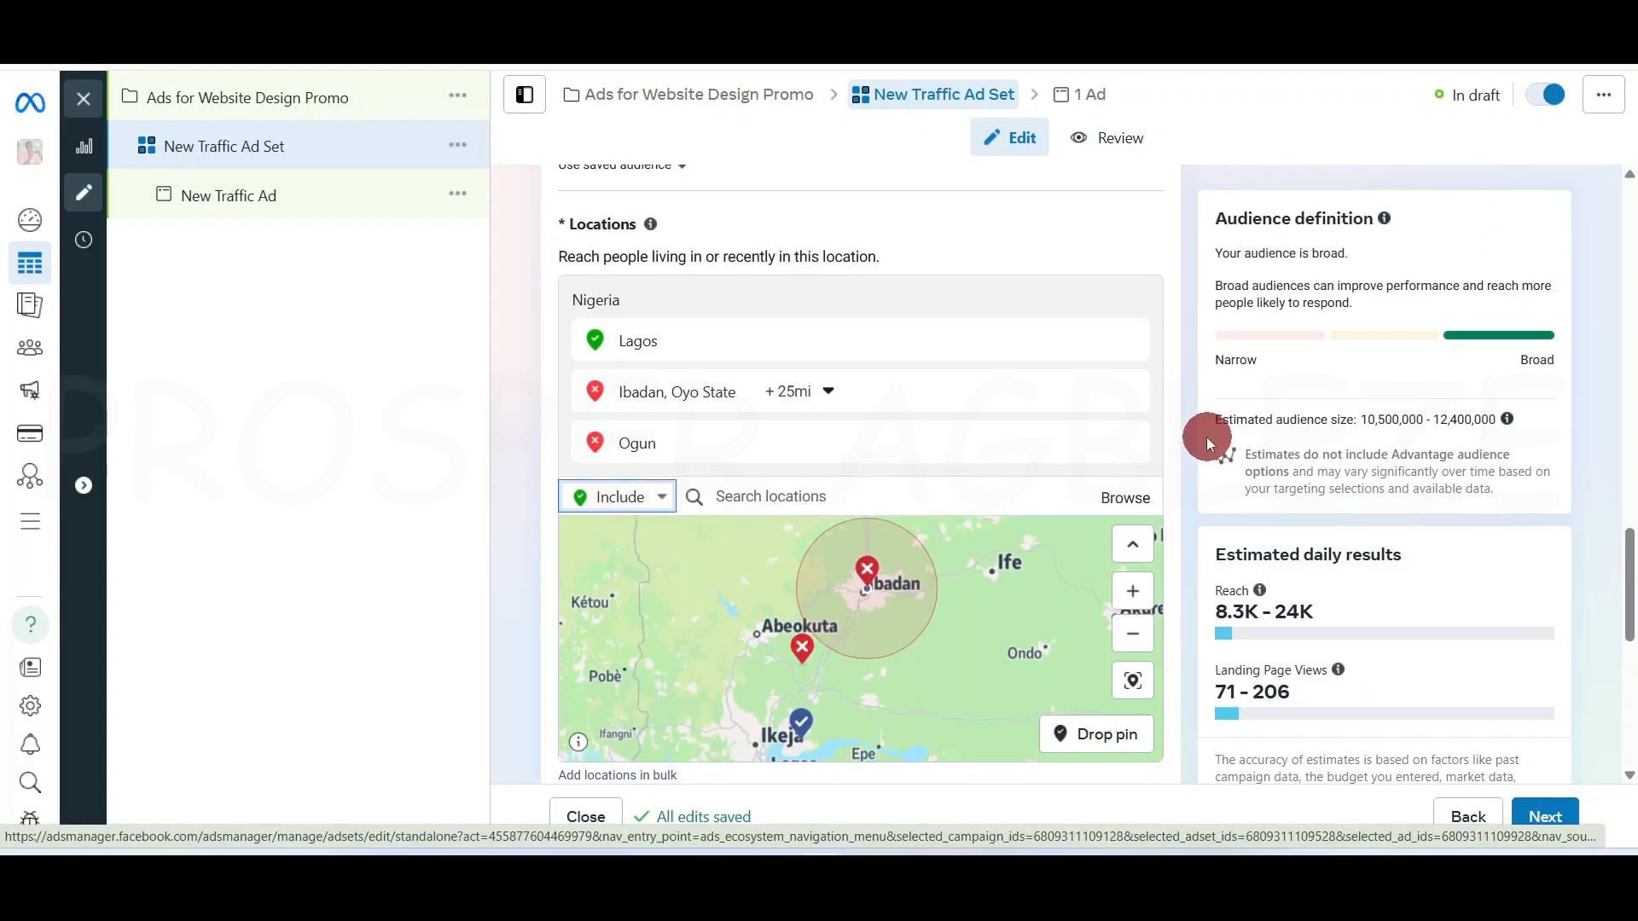
click(1137, 444)
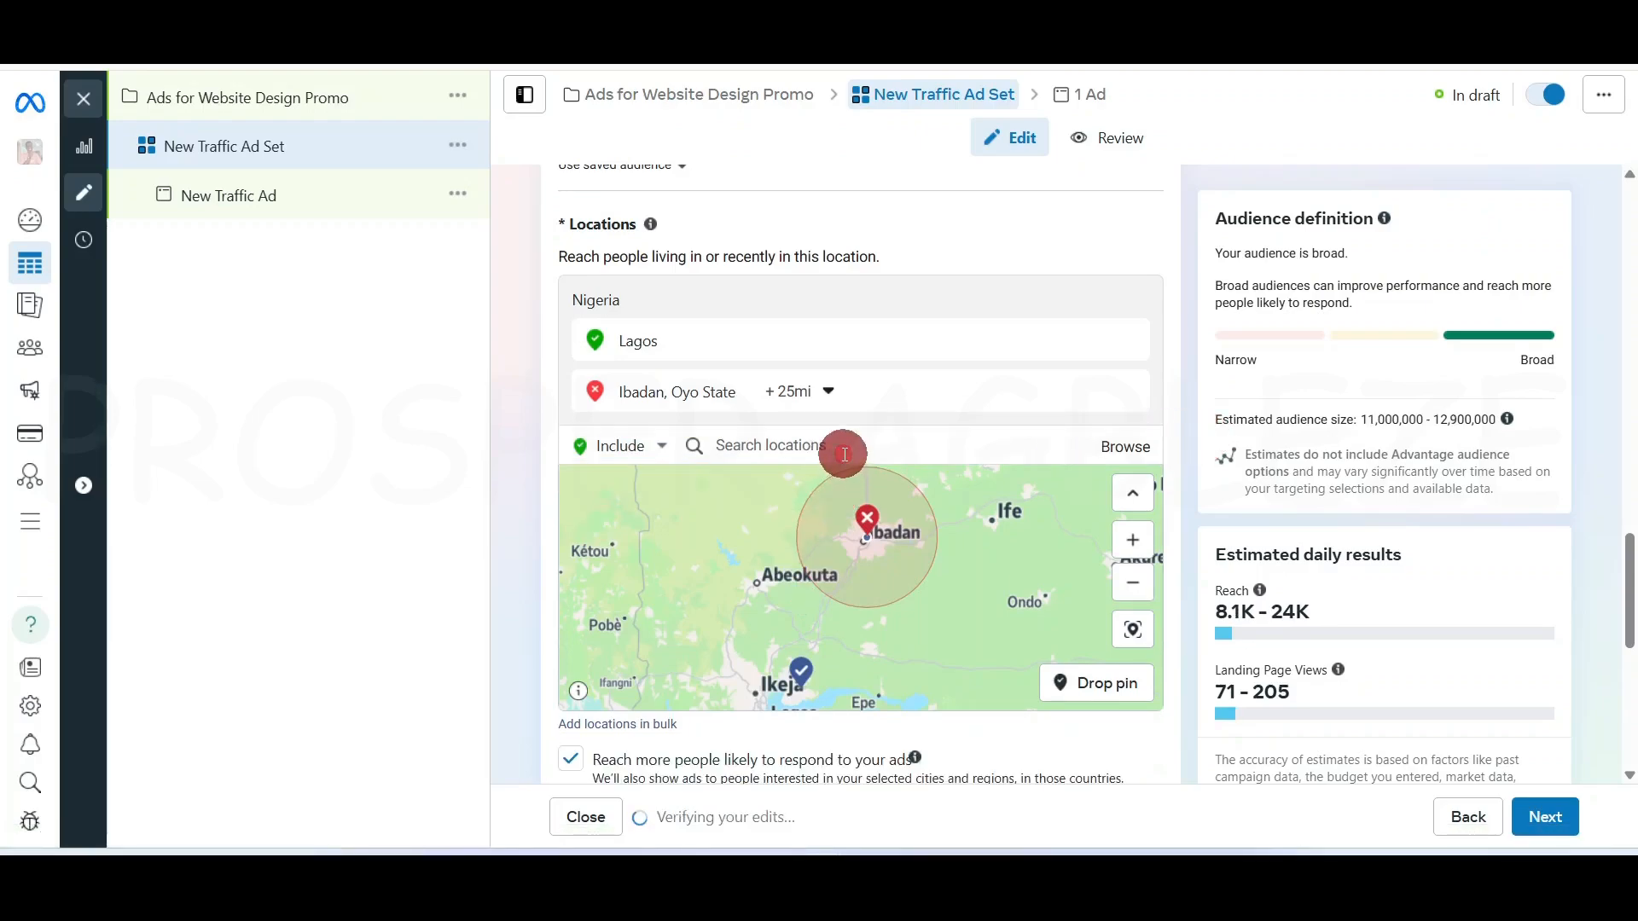
click(843, 453)
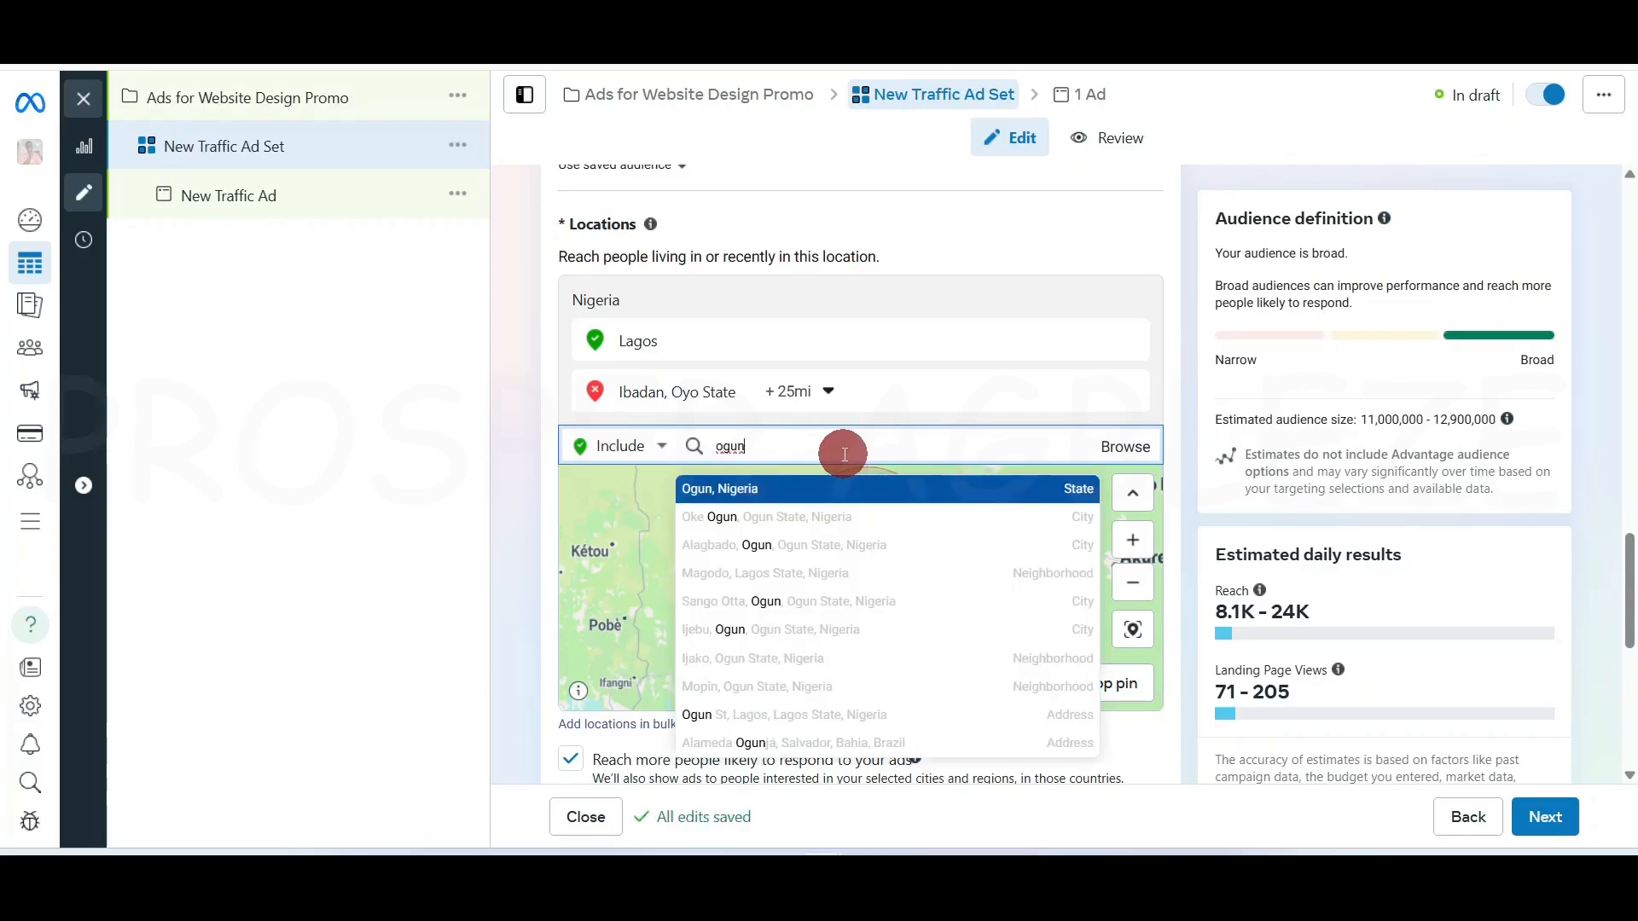
click(826, 496)
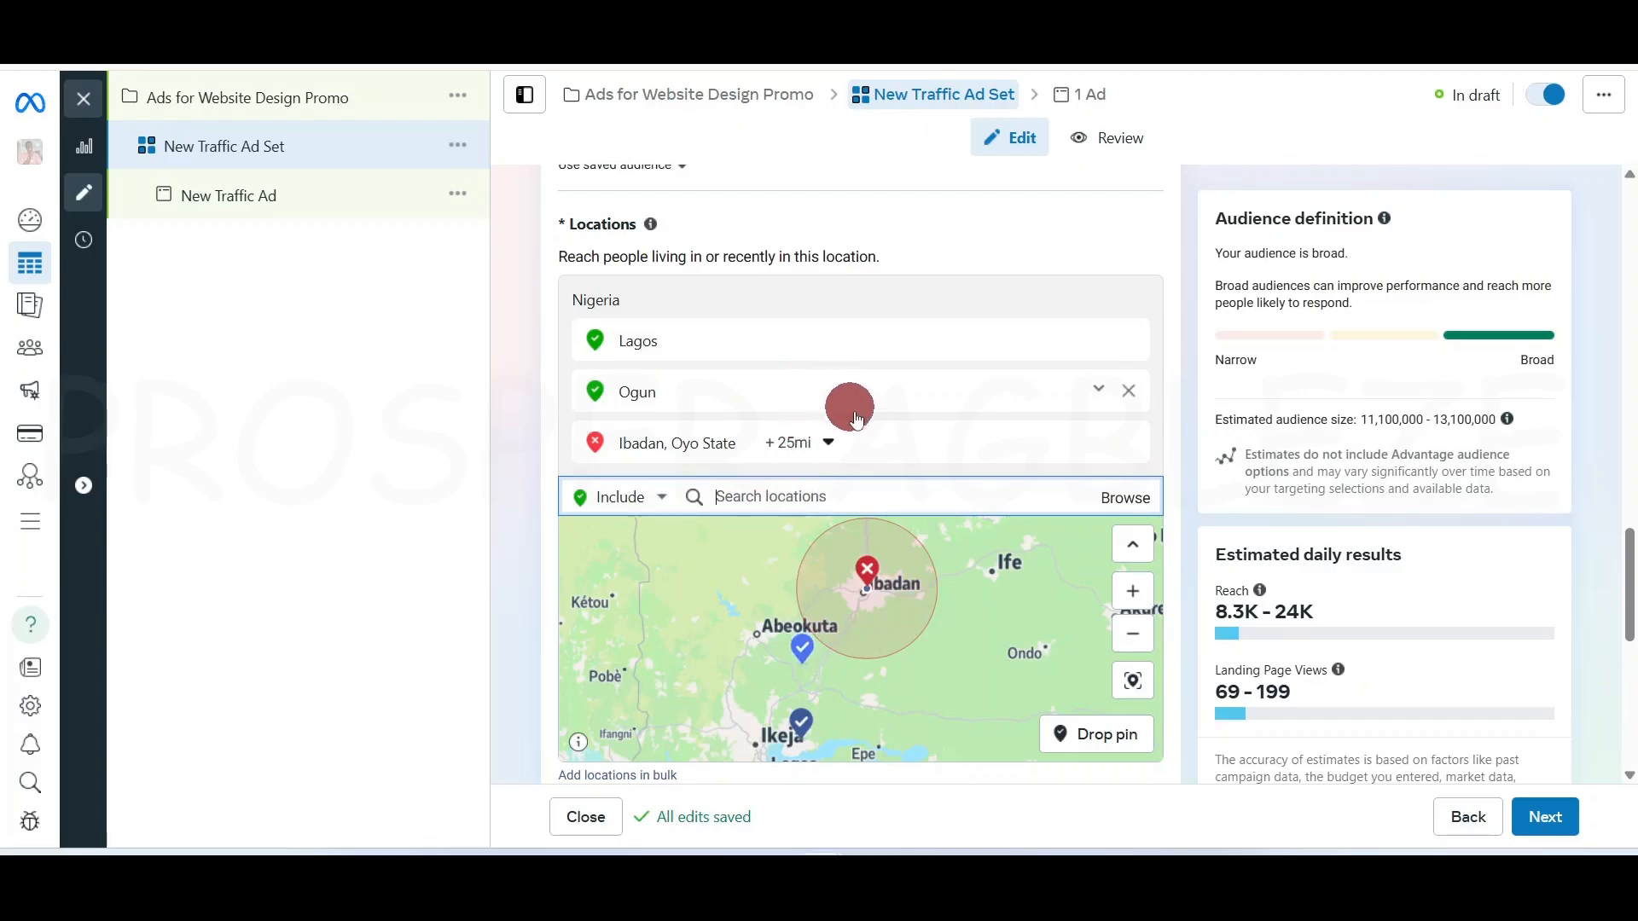
scroll(1106, 509, down, 1)
scroll(1106, 508, down, 2)
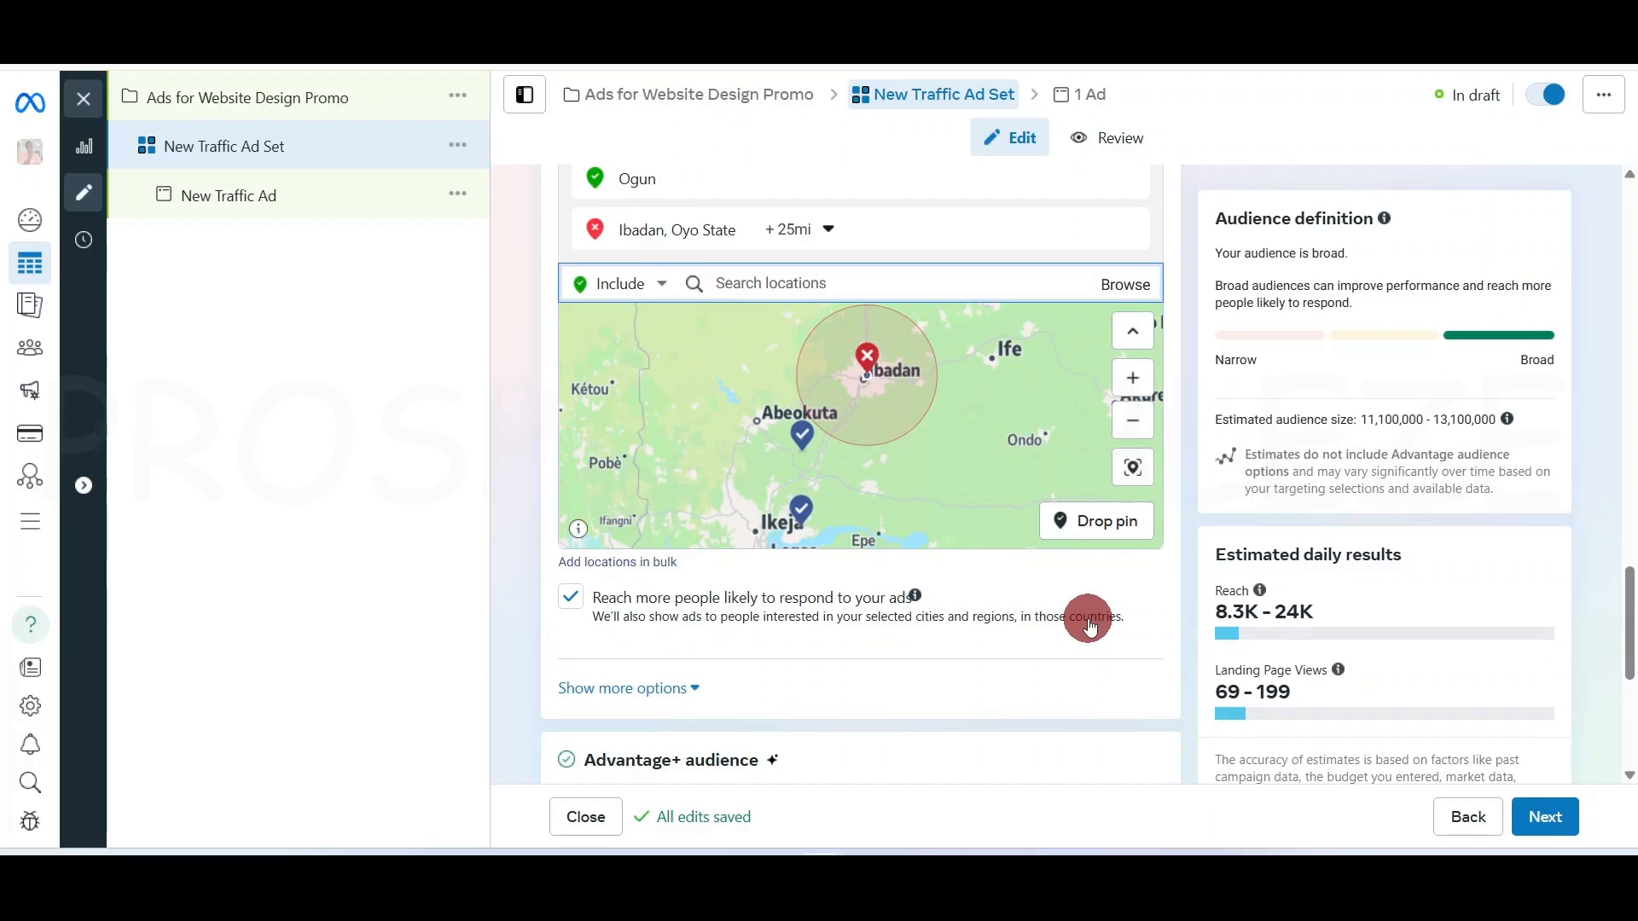
Expand Show more options and set the audience minimum age to 21
click(686, 689)
scroll(1084, 640, down, 5)
scroll(1080, 570, up, 4)
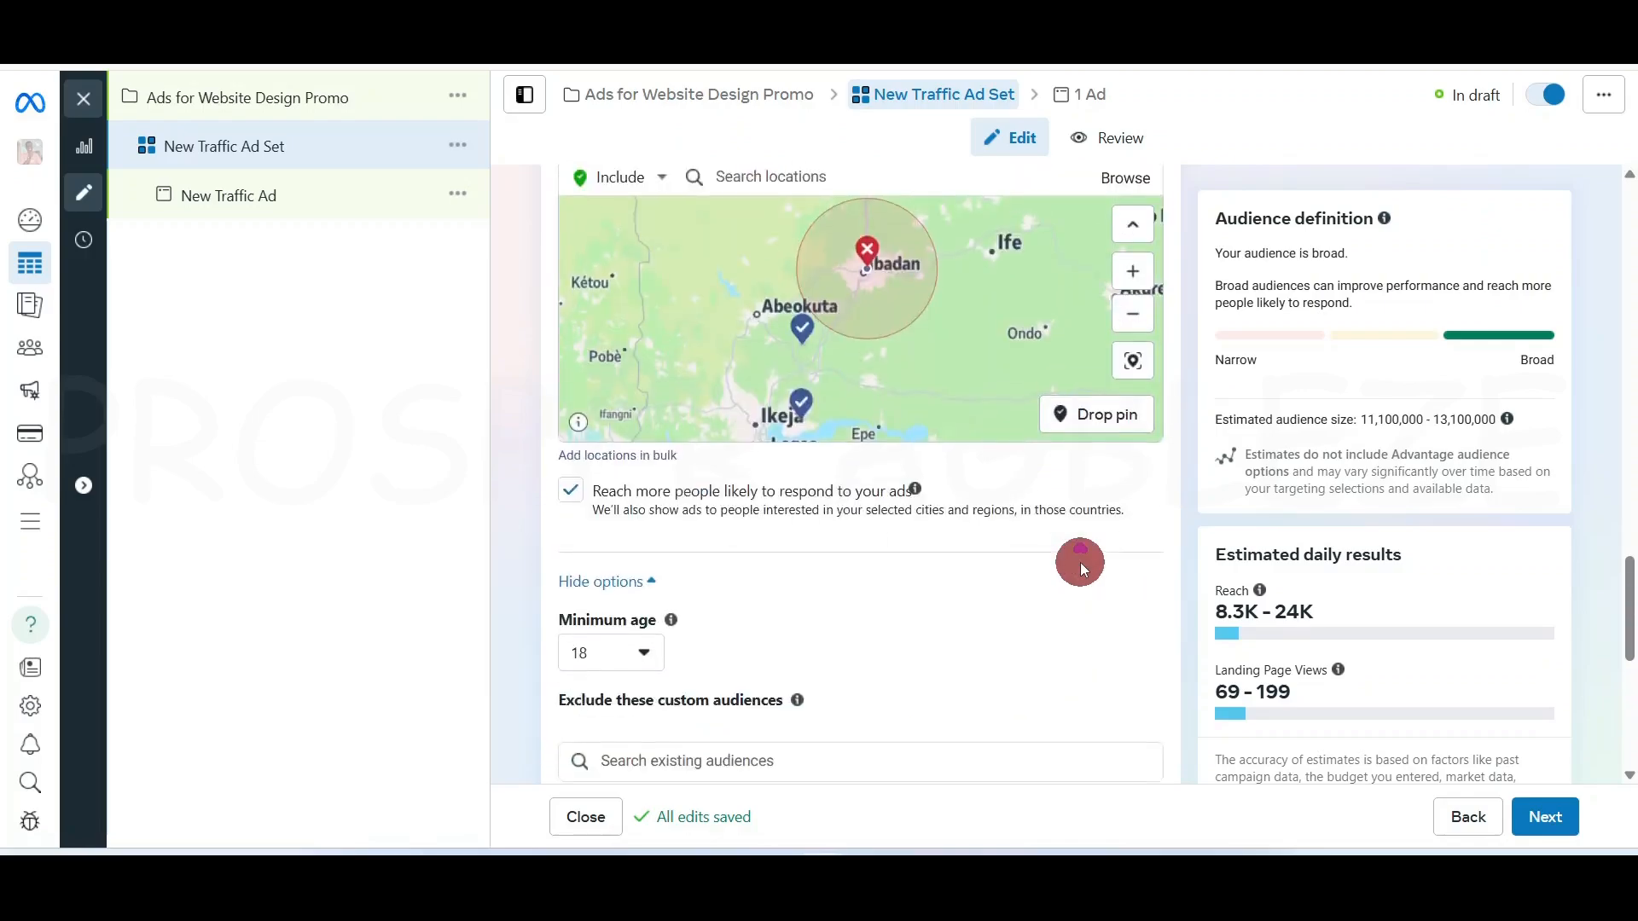
mouse_move(671, 619)
scroll(747, 641, down, 2)
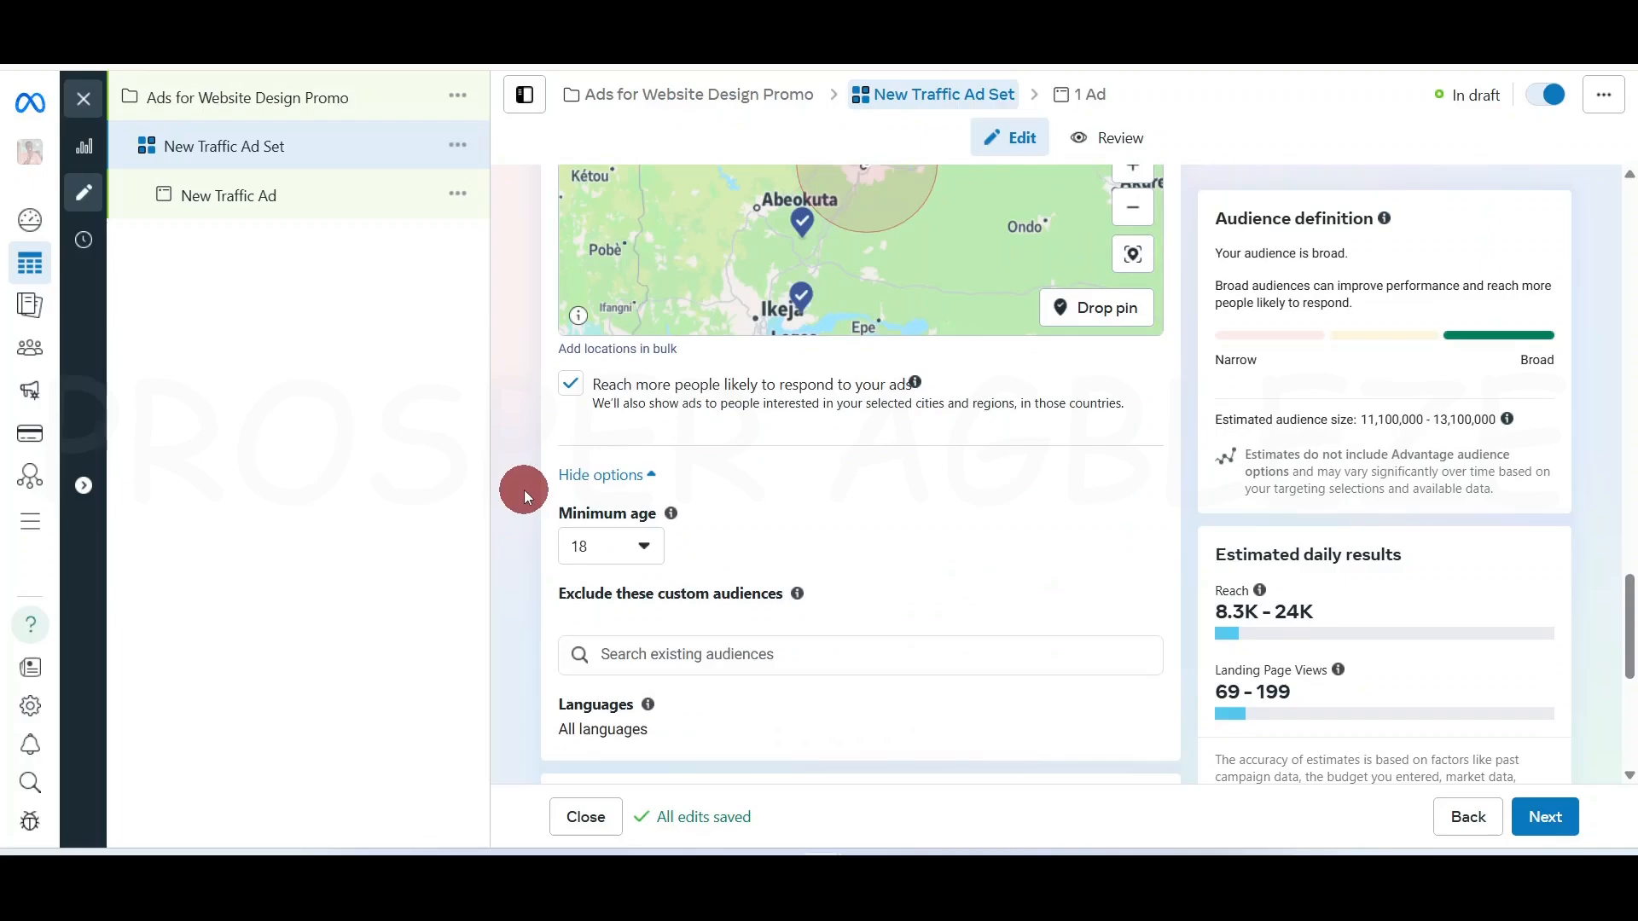
click(638, 549)
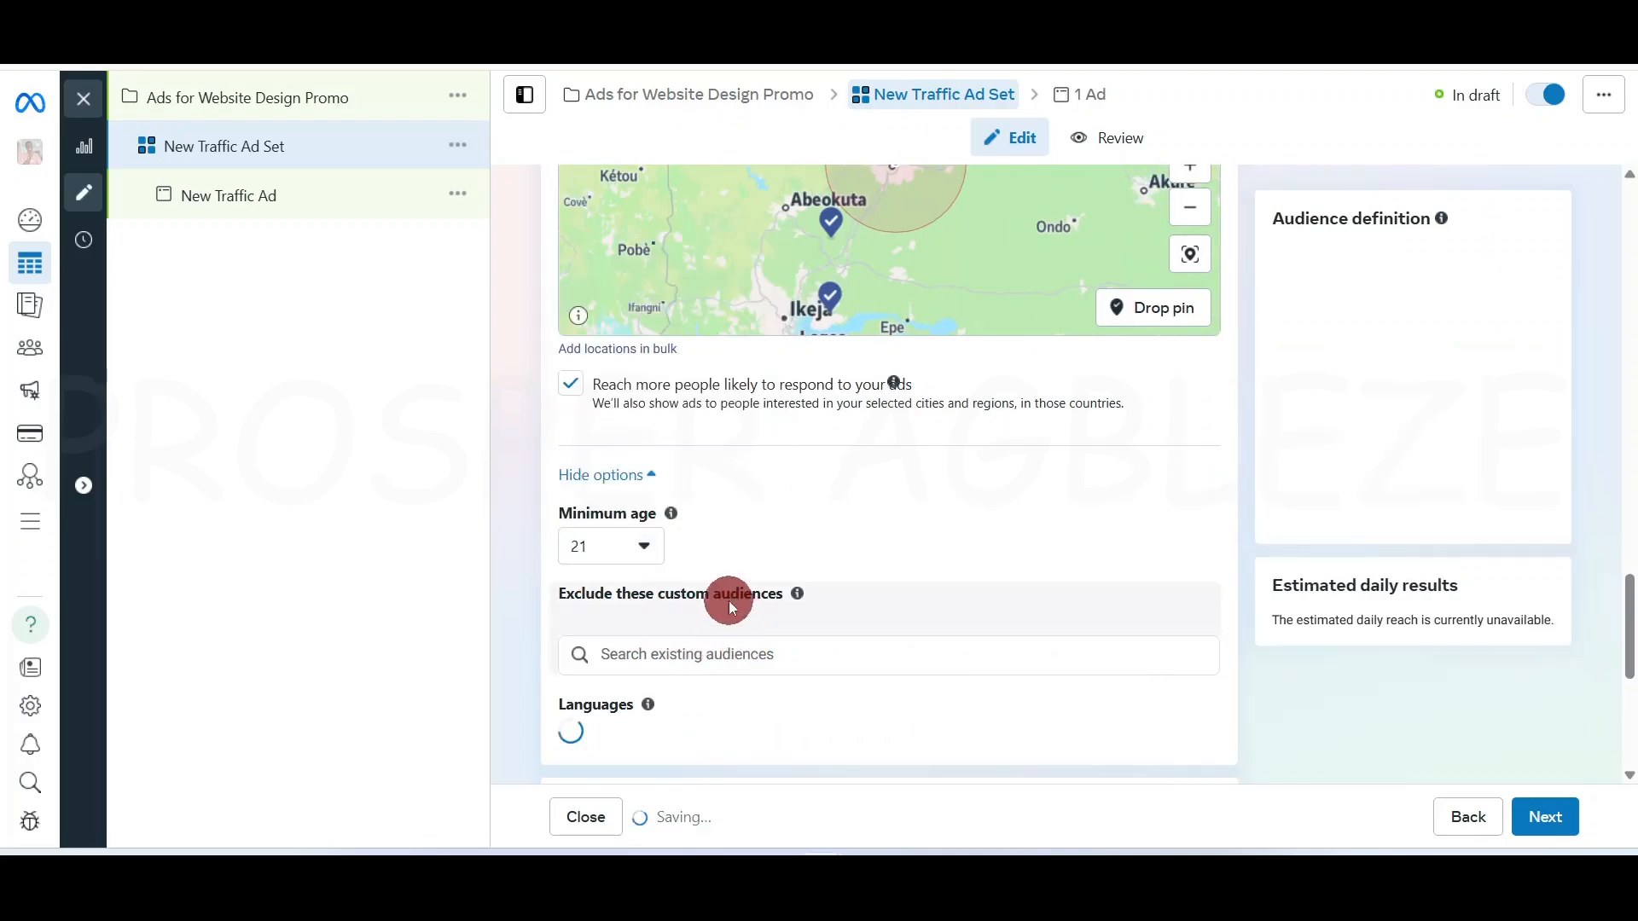
scroll(969, 563, down, 4)
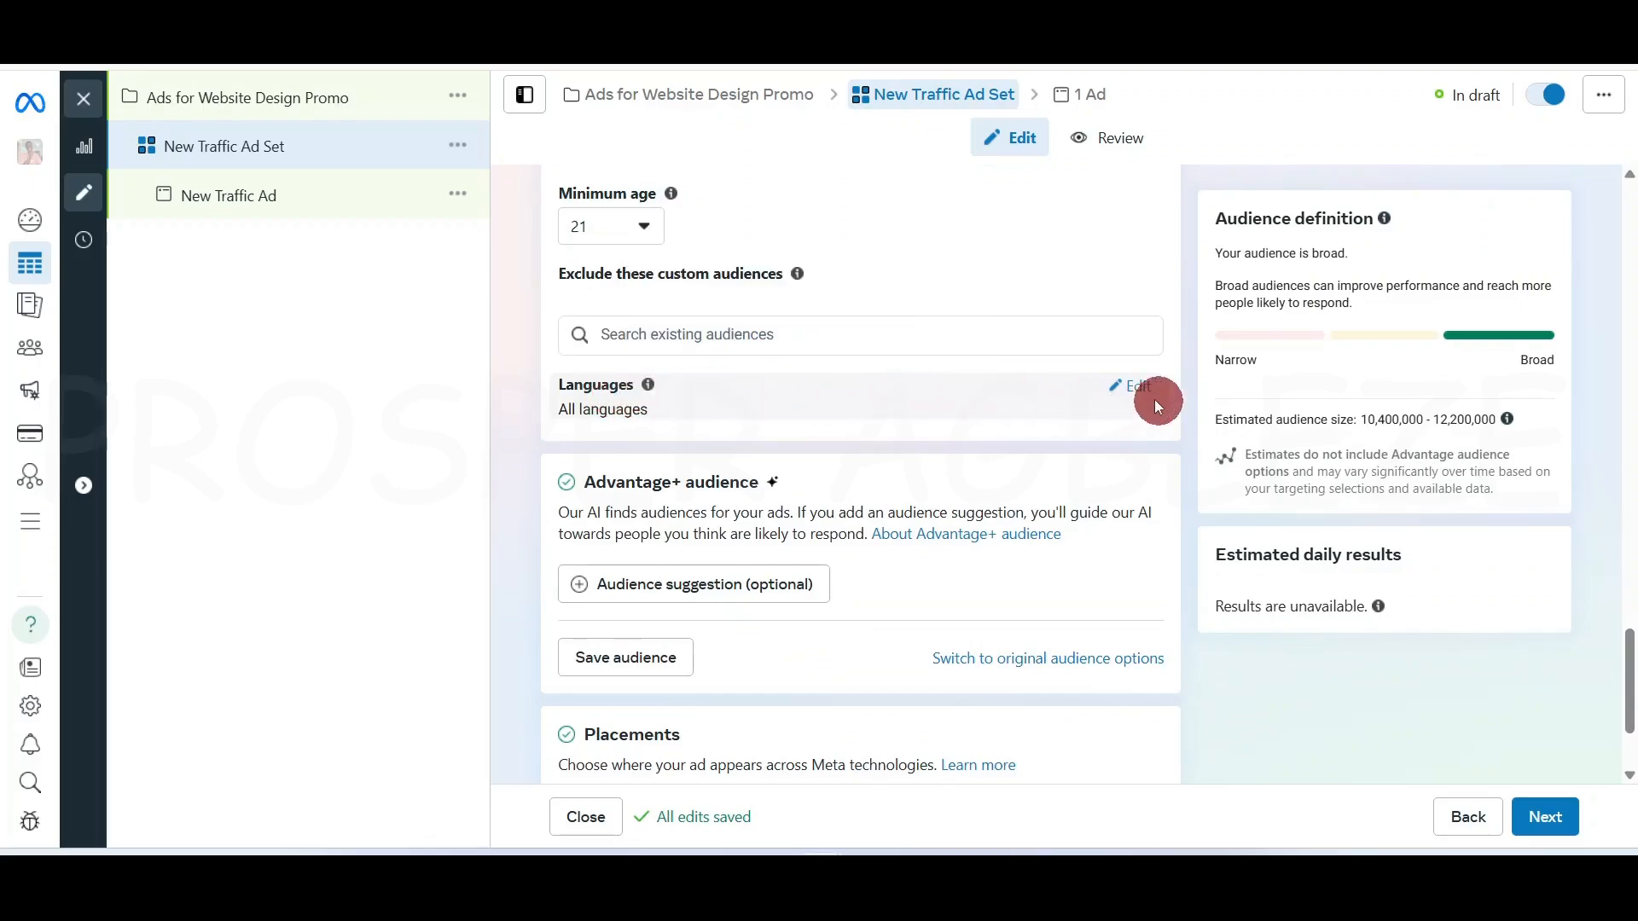
mouse_move(652, 386)
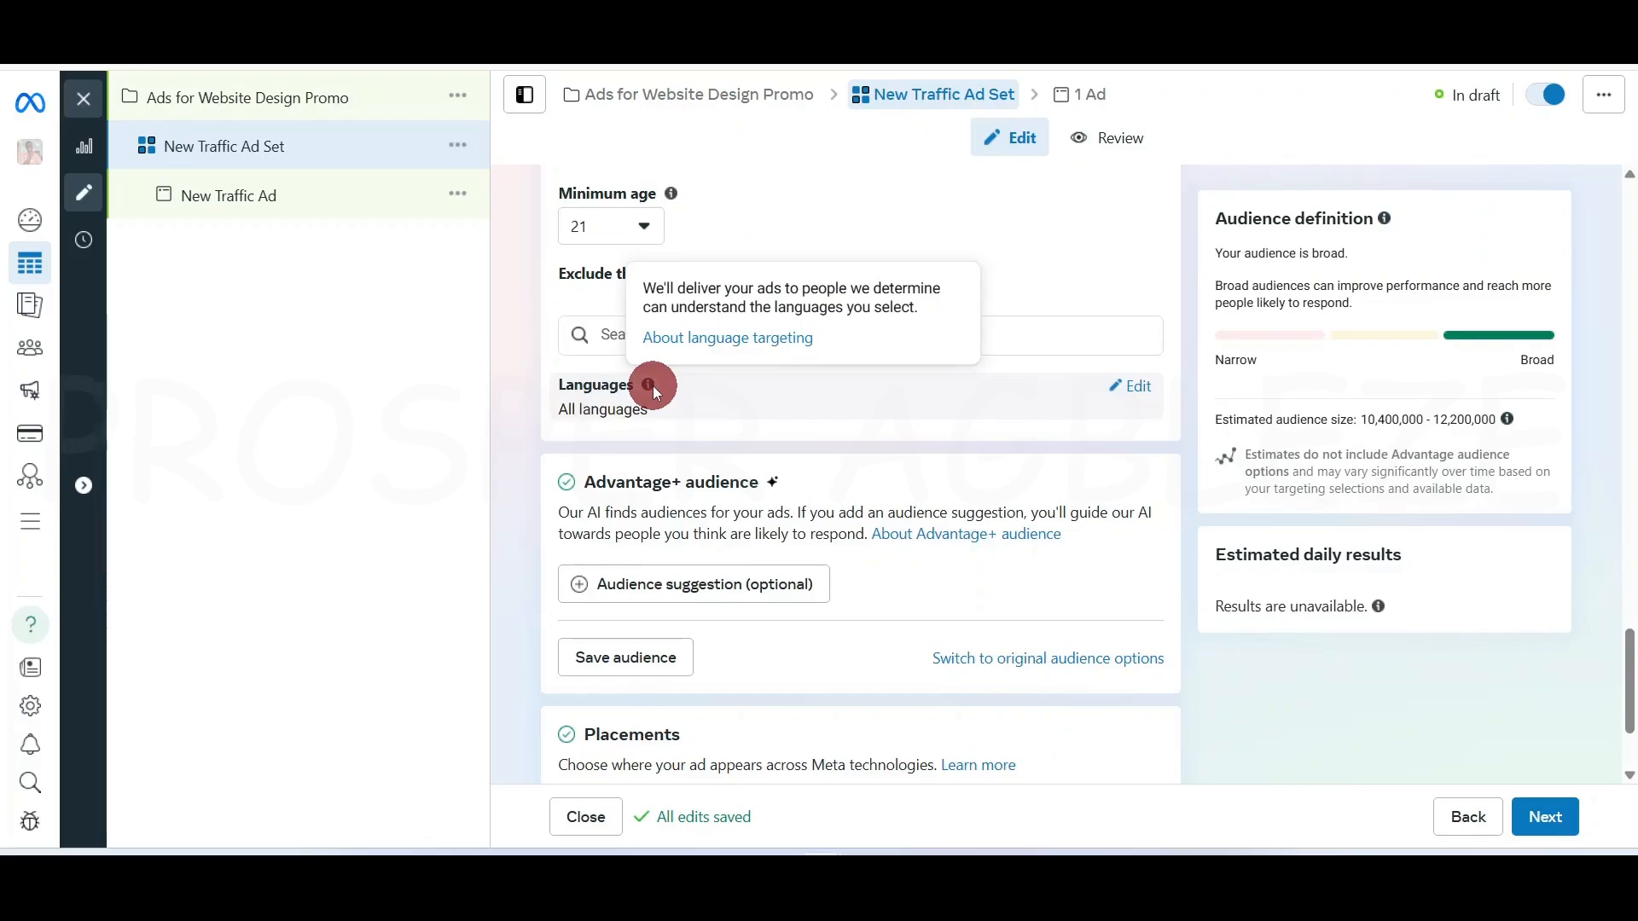
Search languages for 'eng' and add English (All) as the audience language
click(1141, 385)
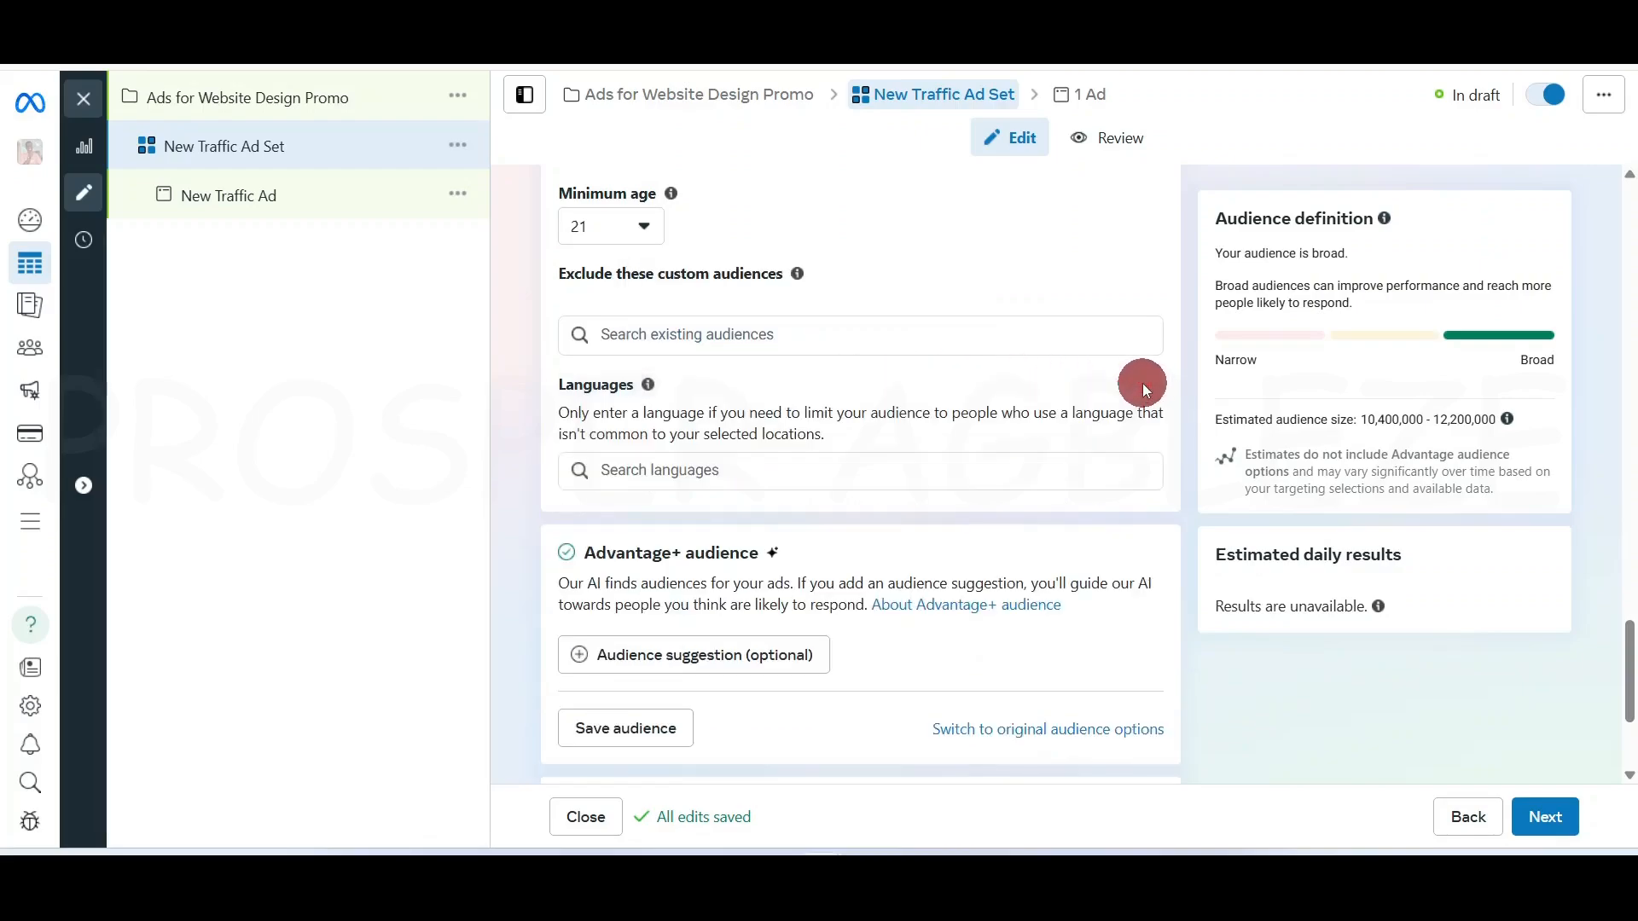
click(739, 467)
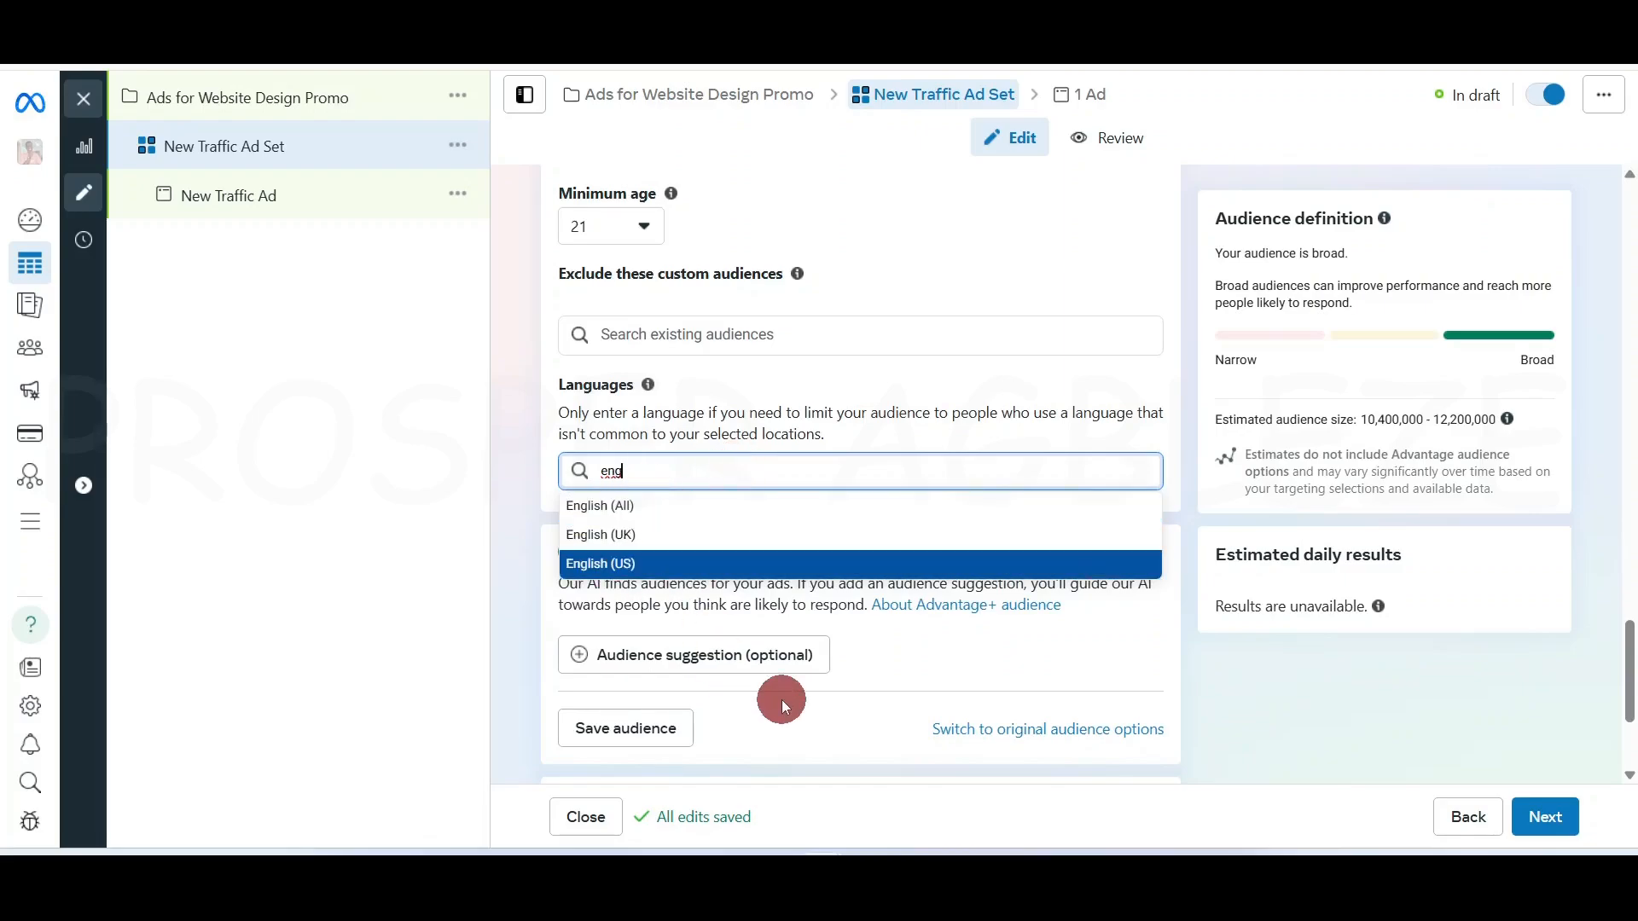
key(BackSpace)
key(BackSpace)
key(BackSpace)
text(fra)
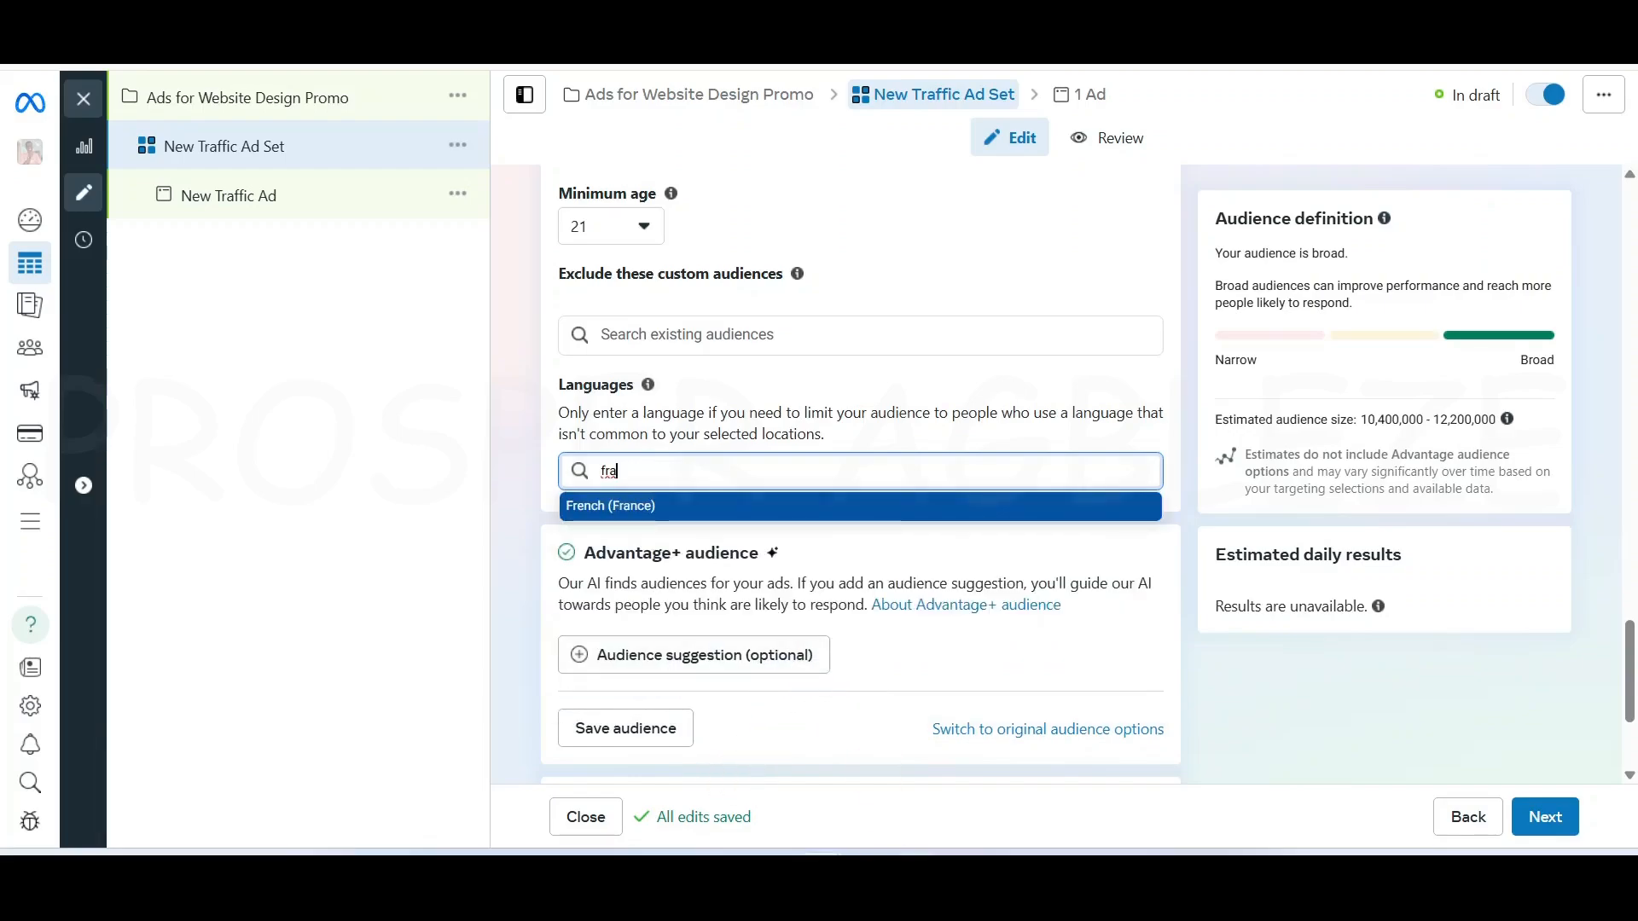
key(BackSpace)
key(BackSpace)
key(BackSpace)
text(por)
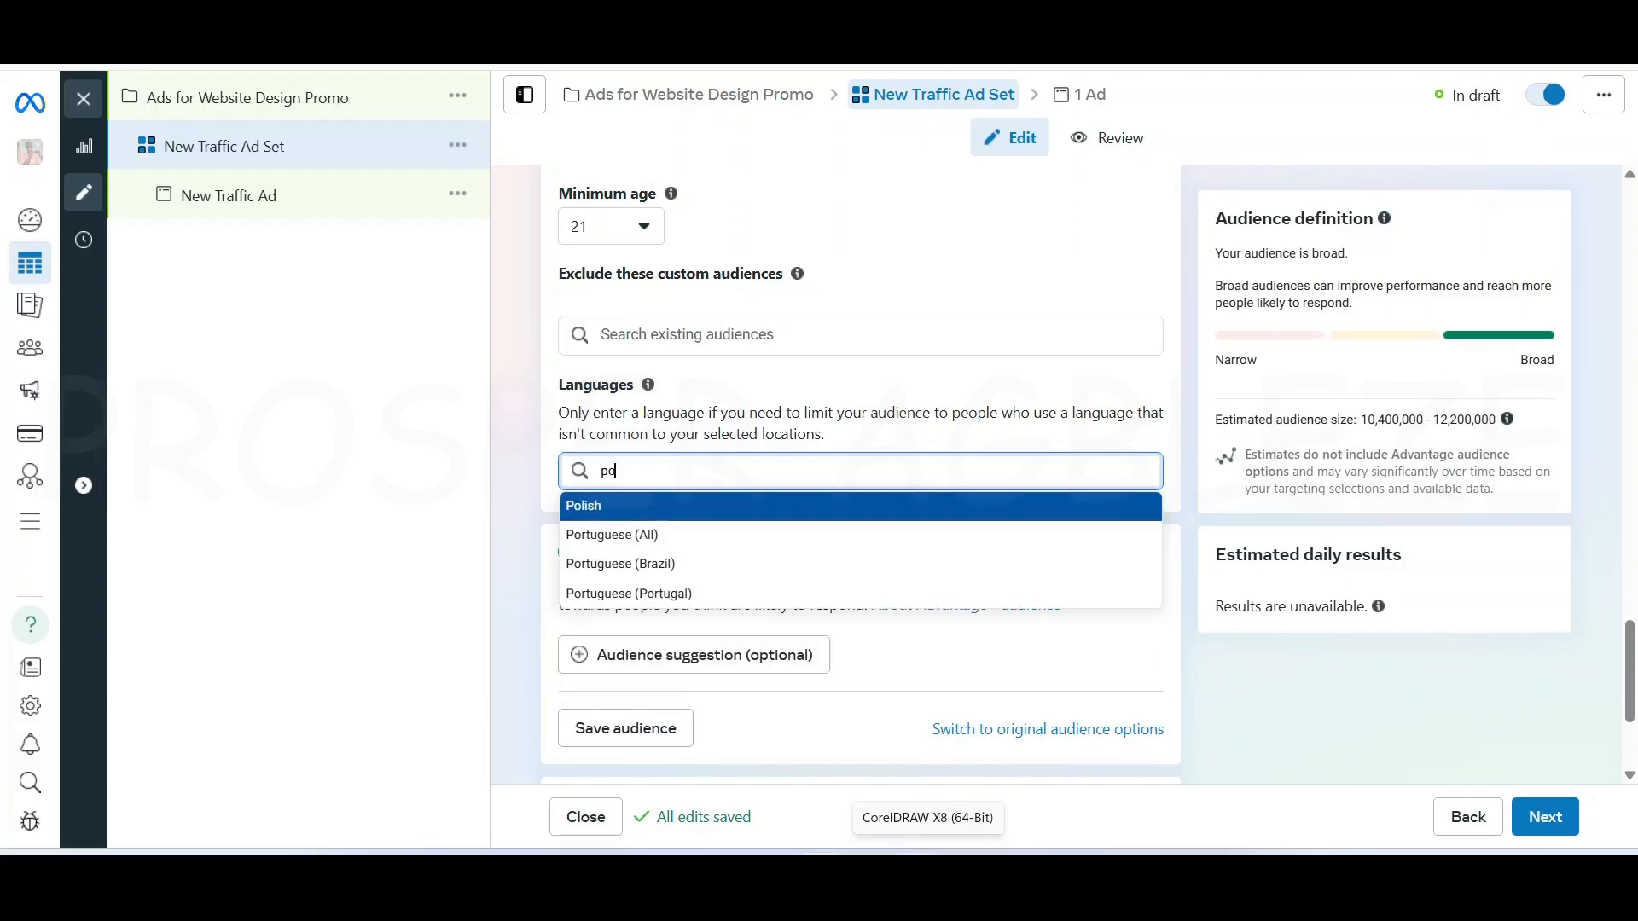
key(BackSpace)
key(BackSpace)
key(BackSpace)
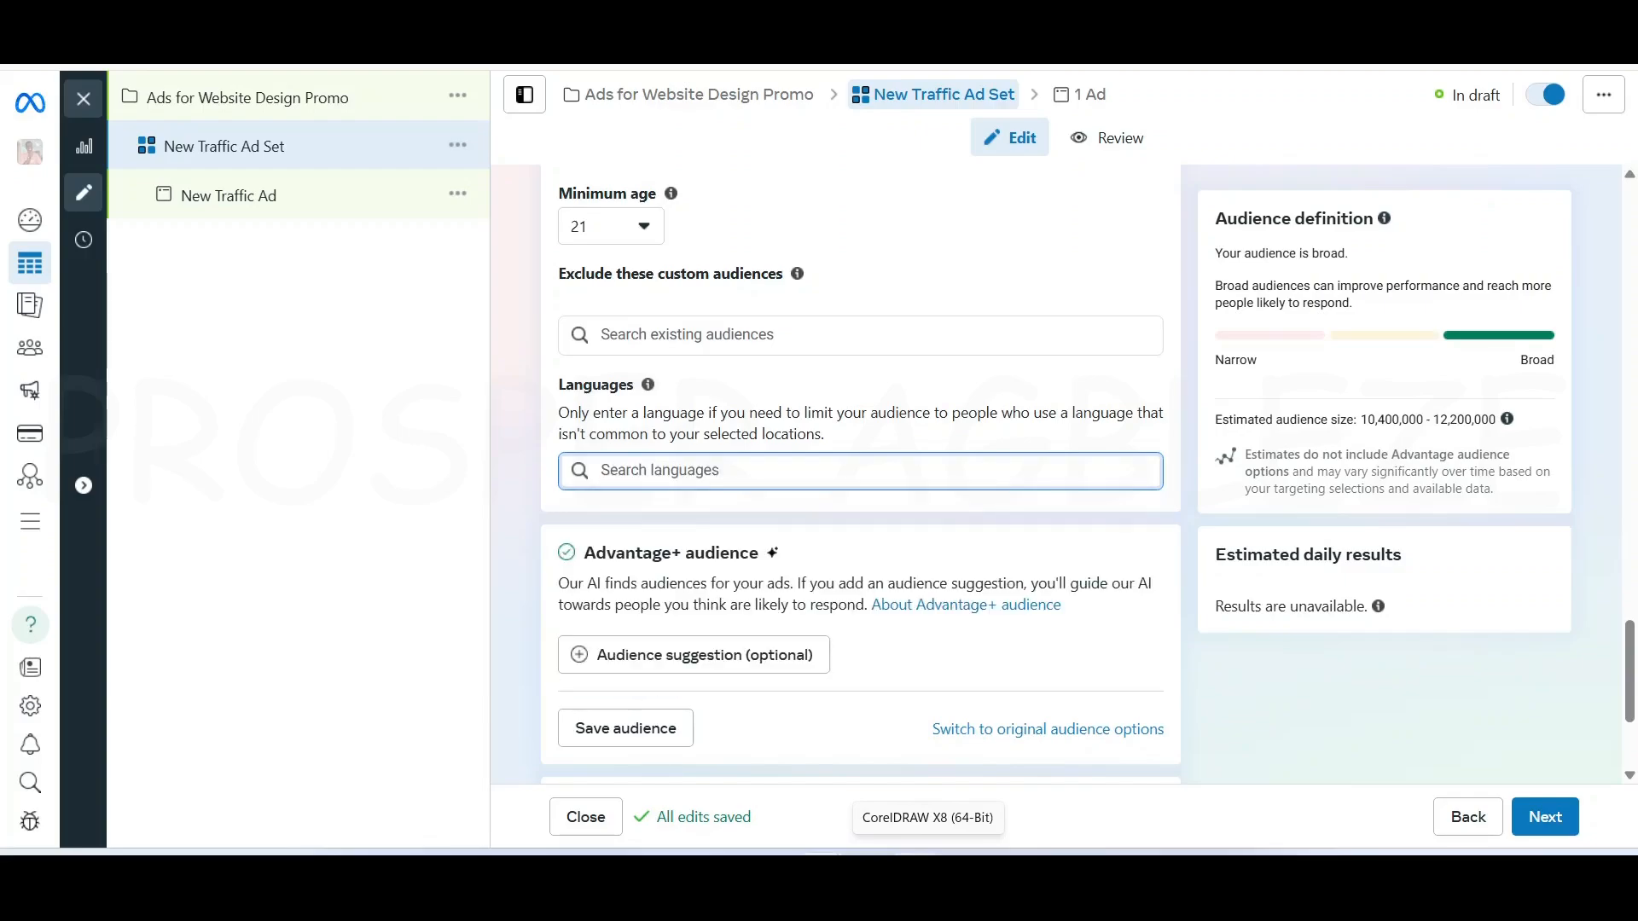
text(engl)
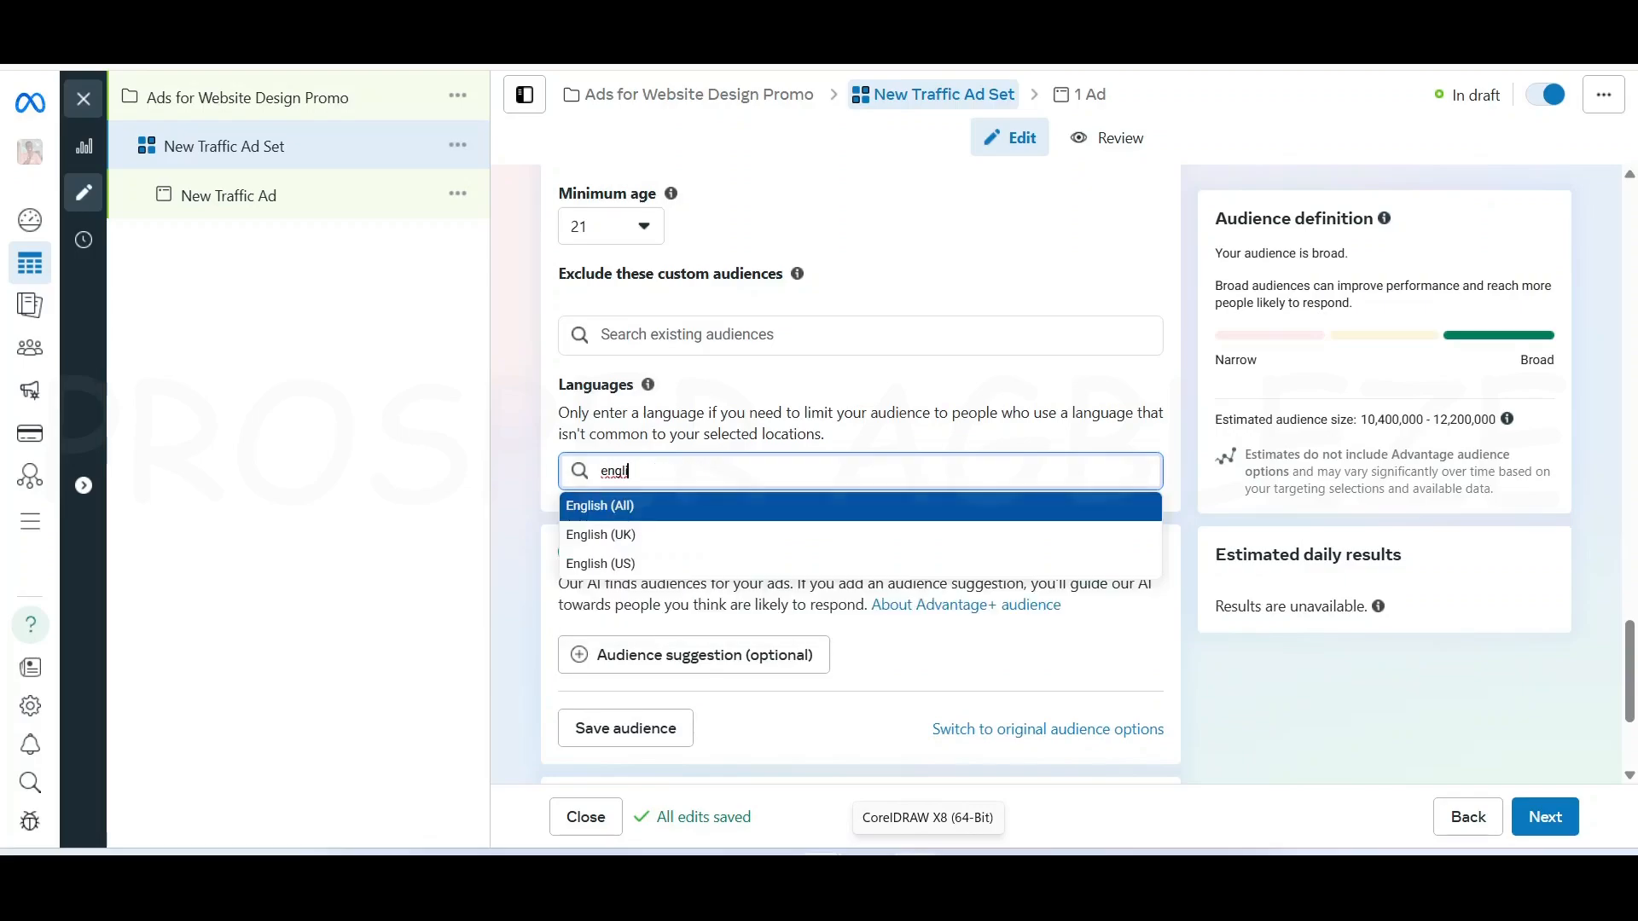
click(634, 507)
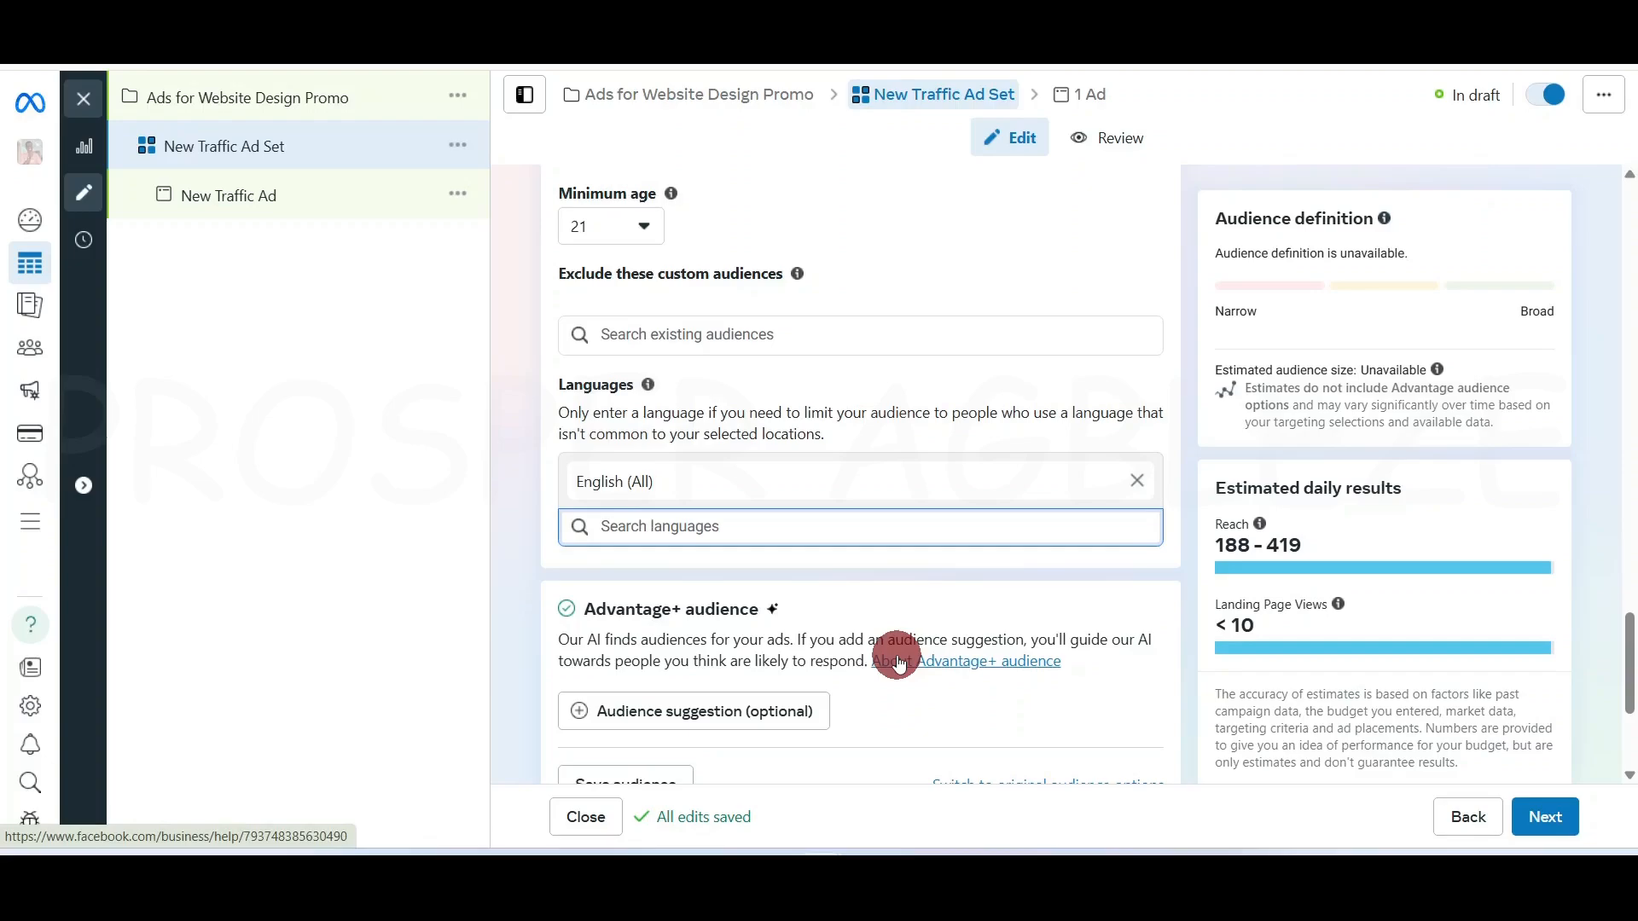
click(1629, 665)
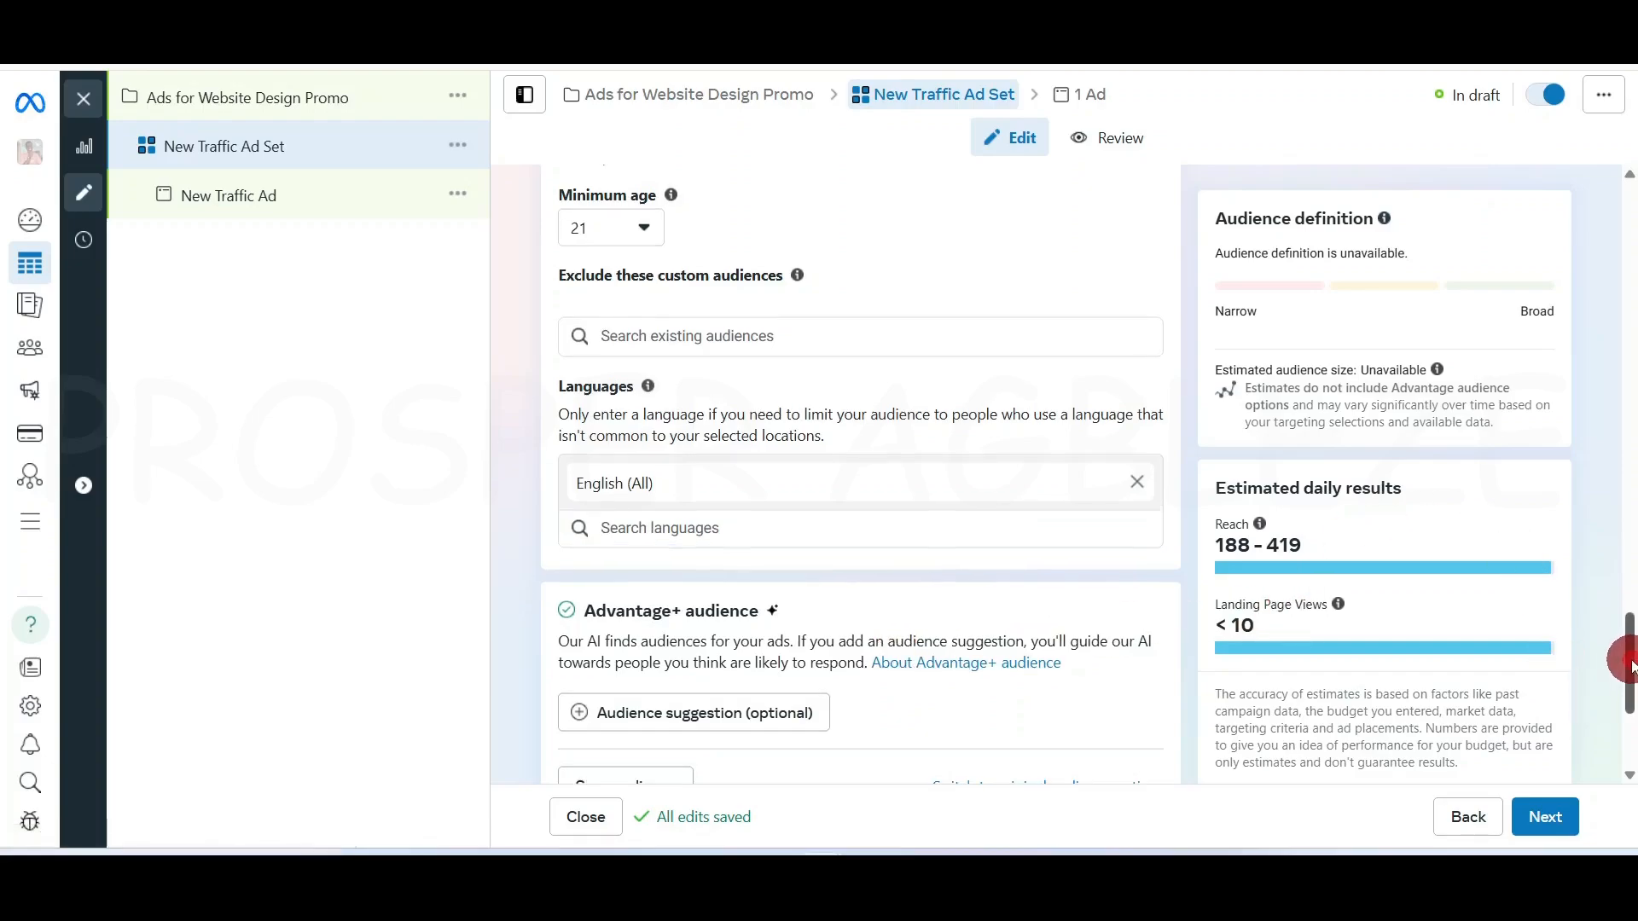
drag(1629, 665, 1629, 695)
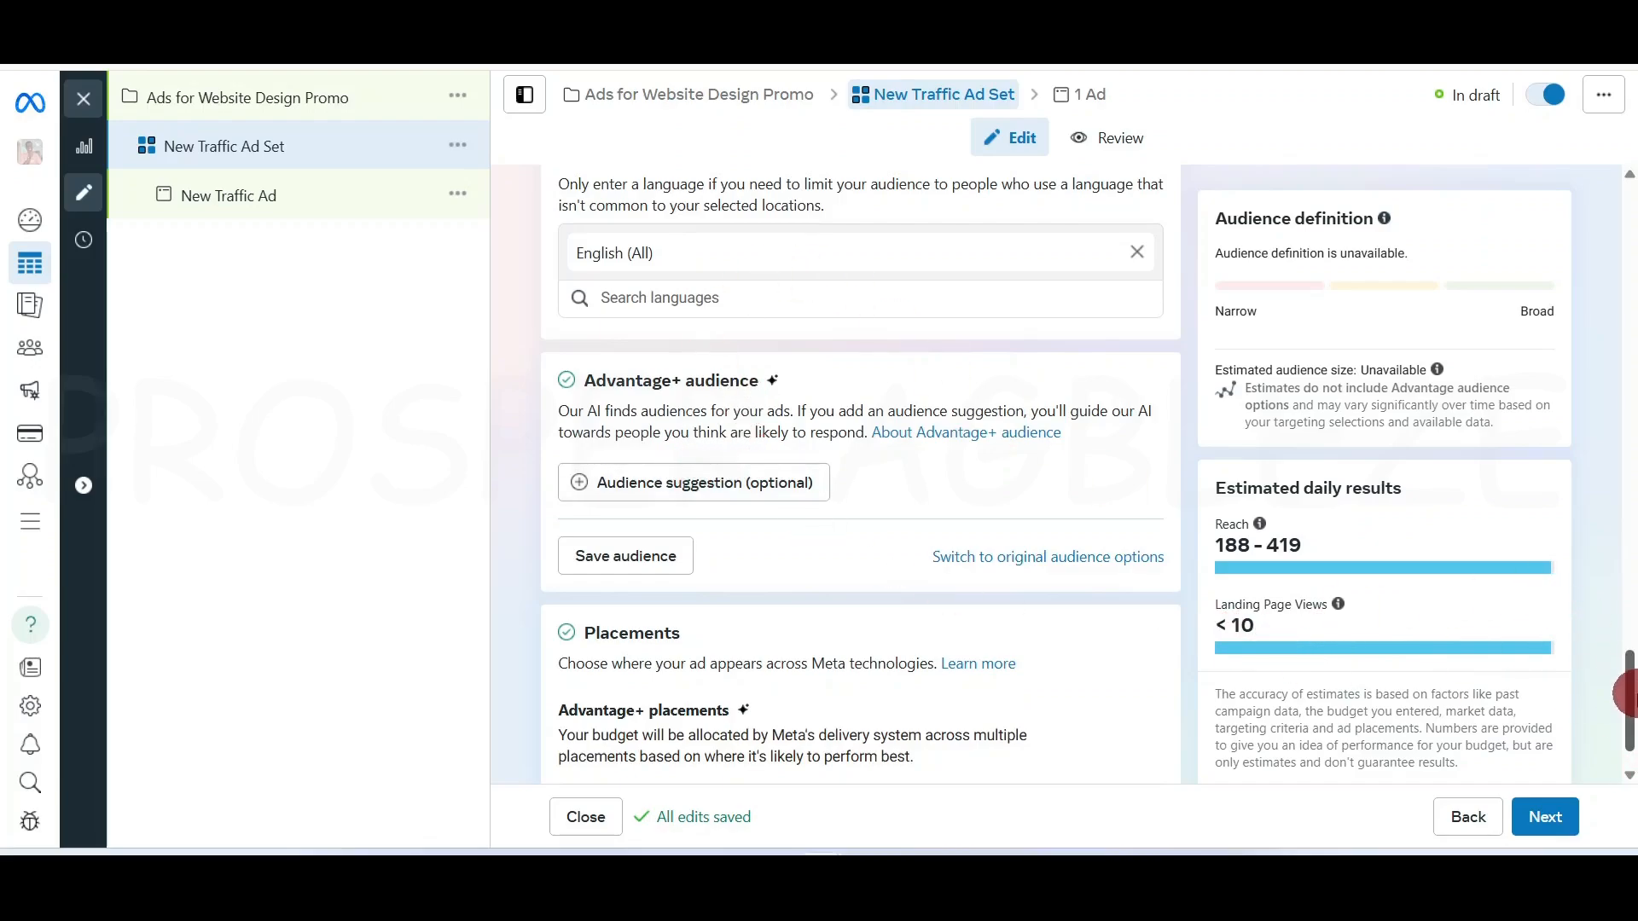
drag(1625, 715, 1293, 637)
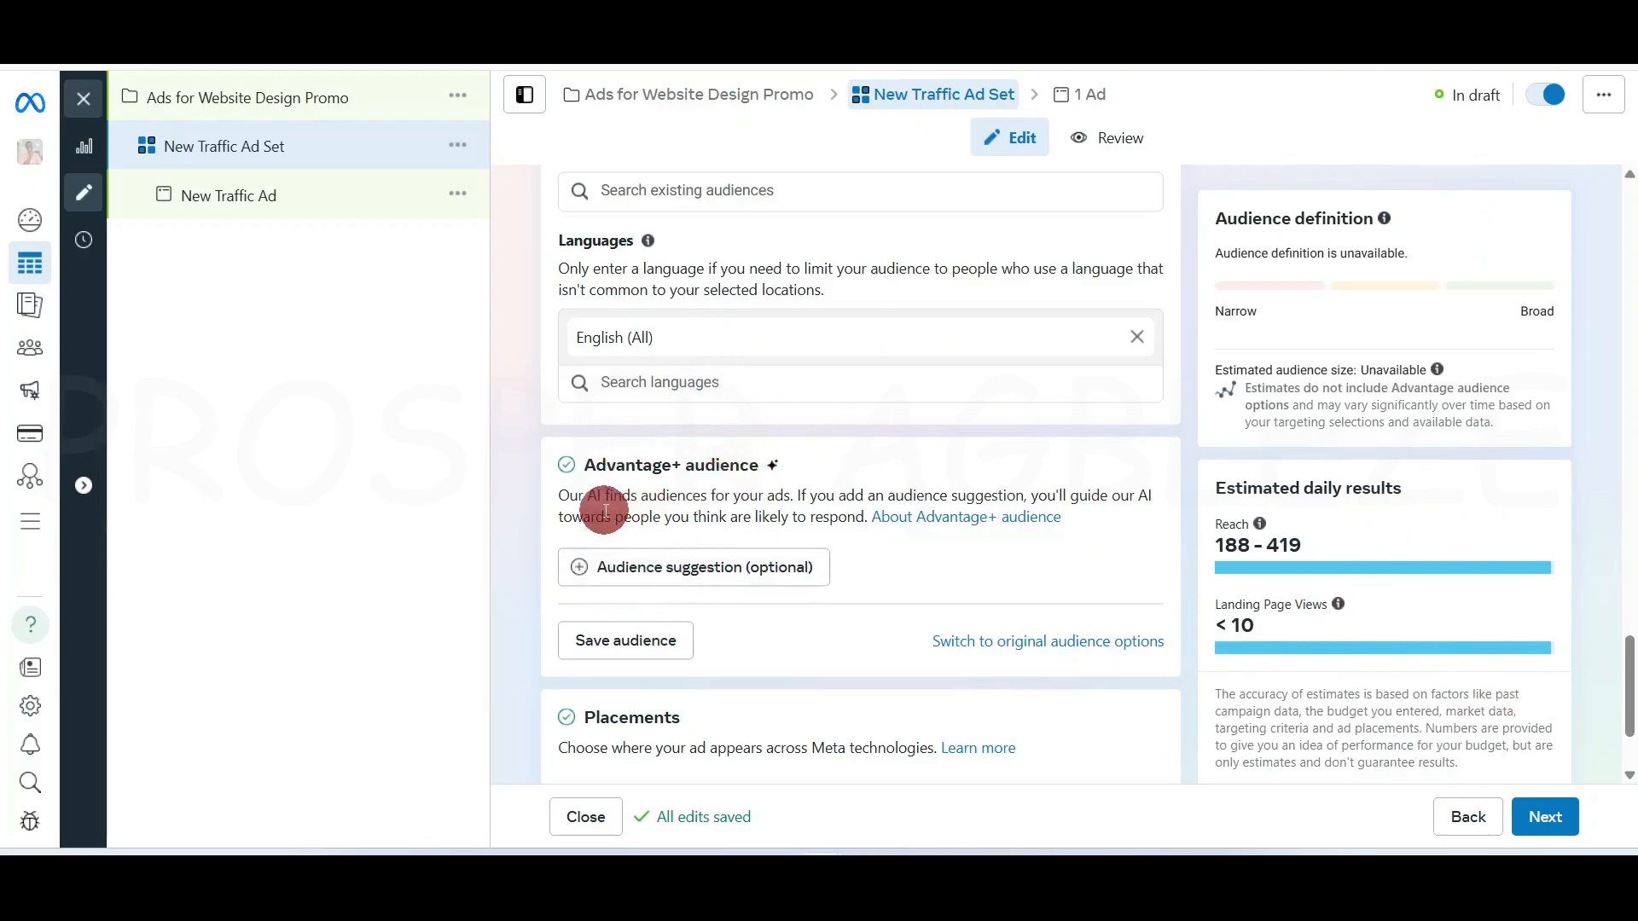
Expand Audience suggestion (optional) under Advantage+ audience to show age, gender and targeting settings
click(641, 569)
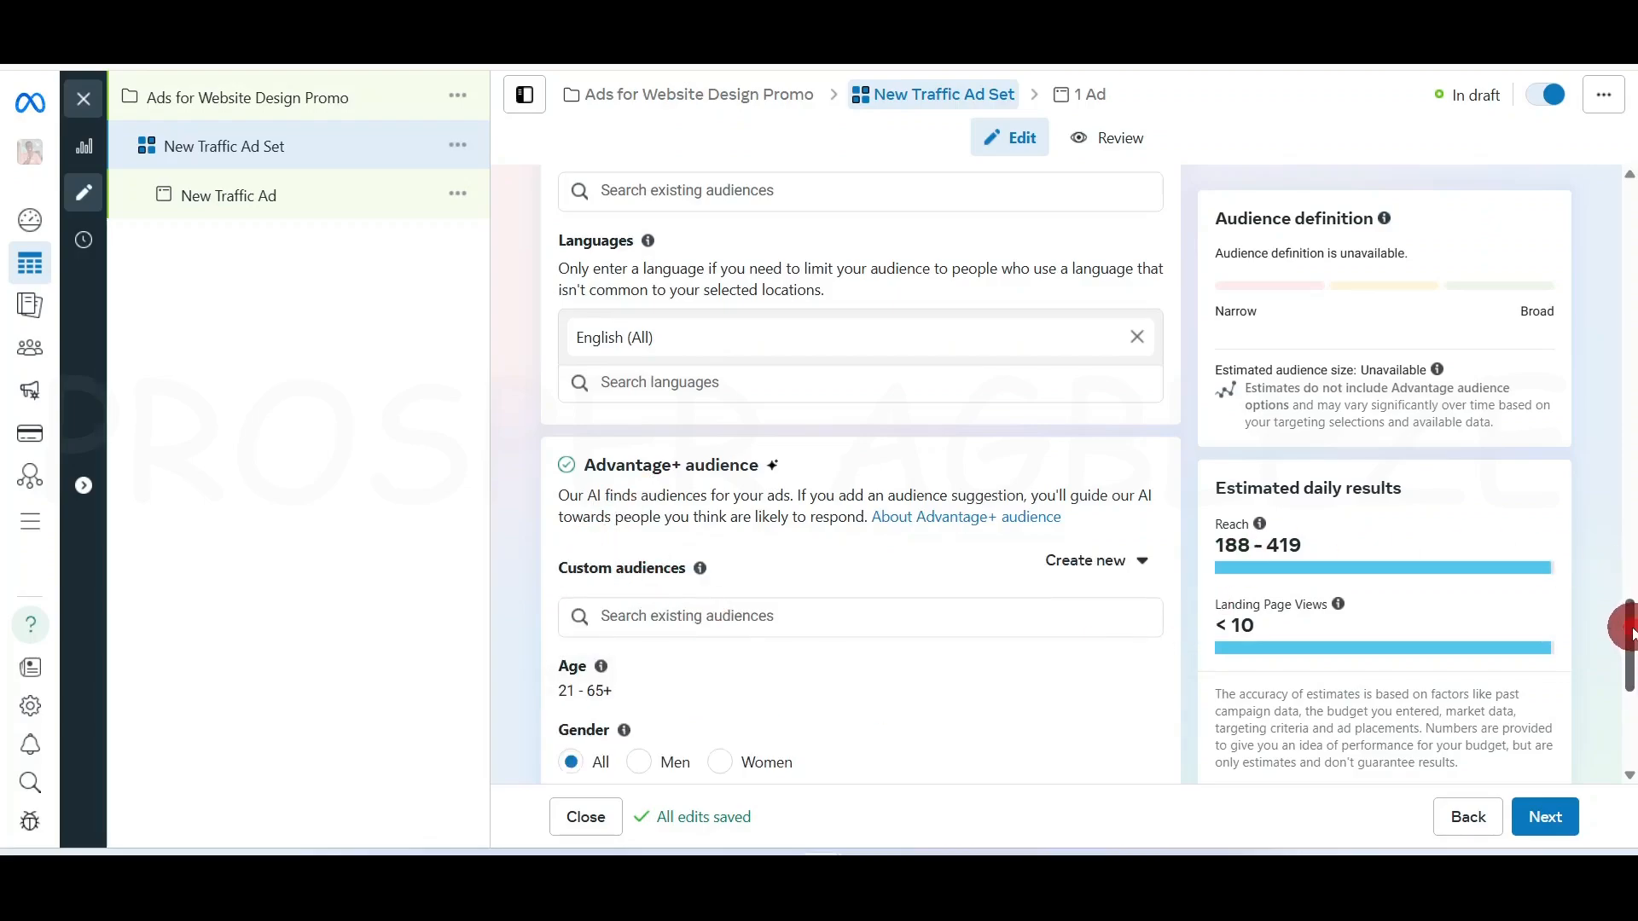
drag(1629, 631, 1628, 691)
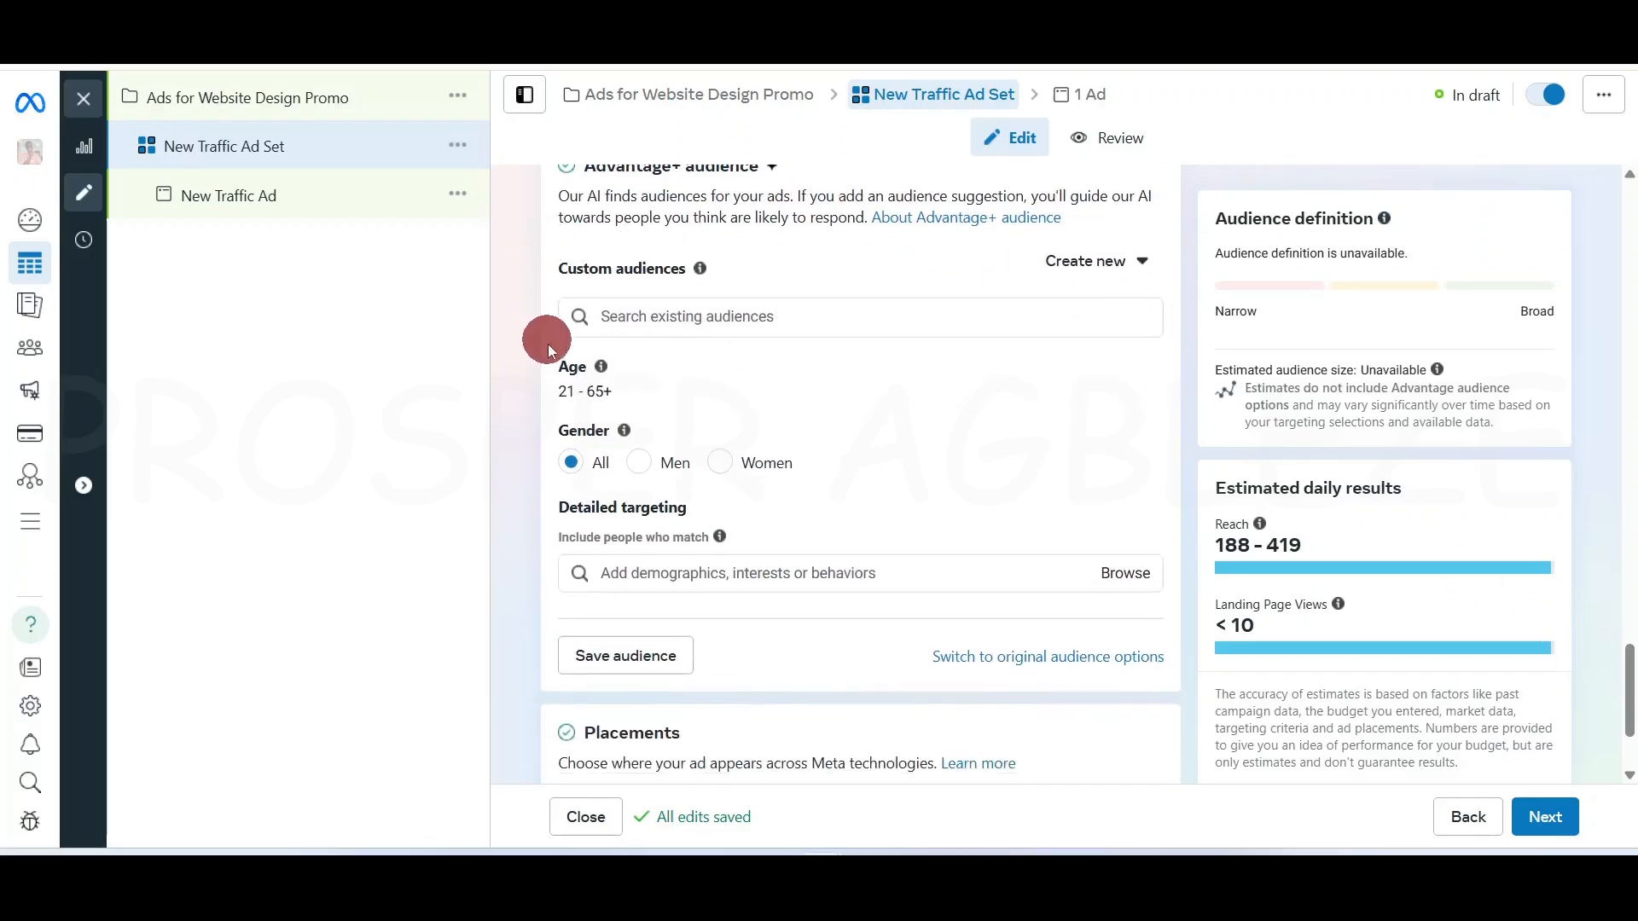
mouse_move(603, 391)
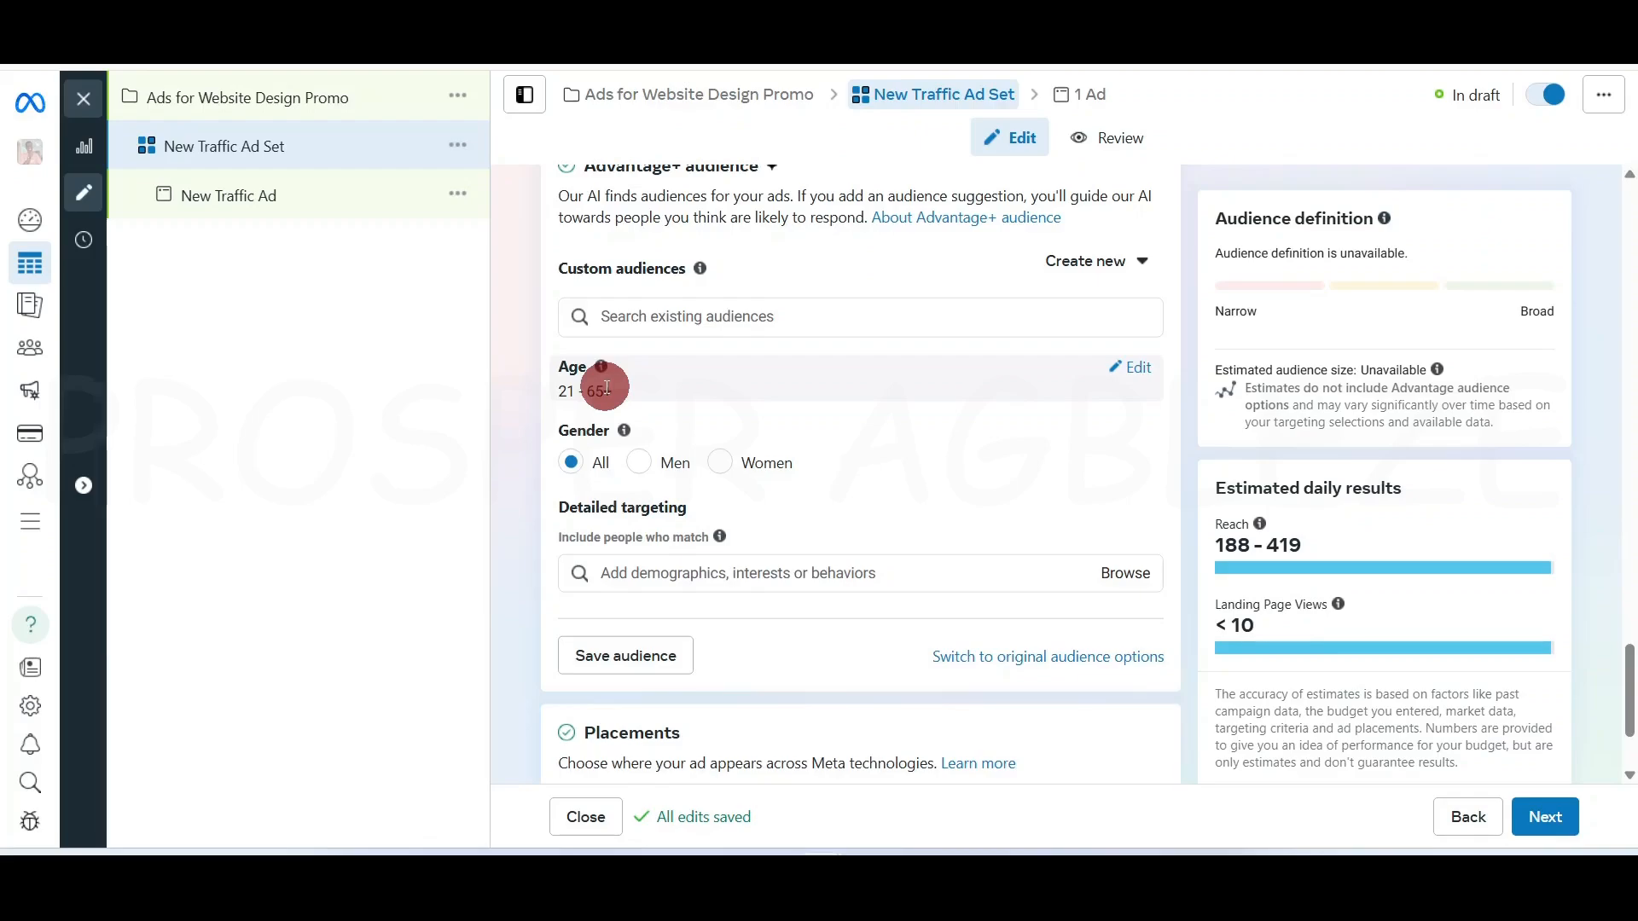
Set the audience suggestion age range to 28–50 and gender to Men
click(1141, 368)
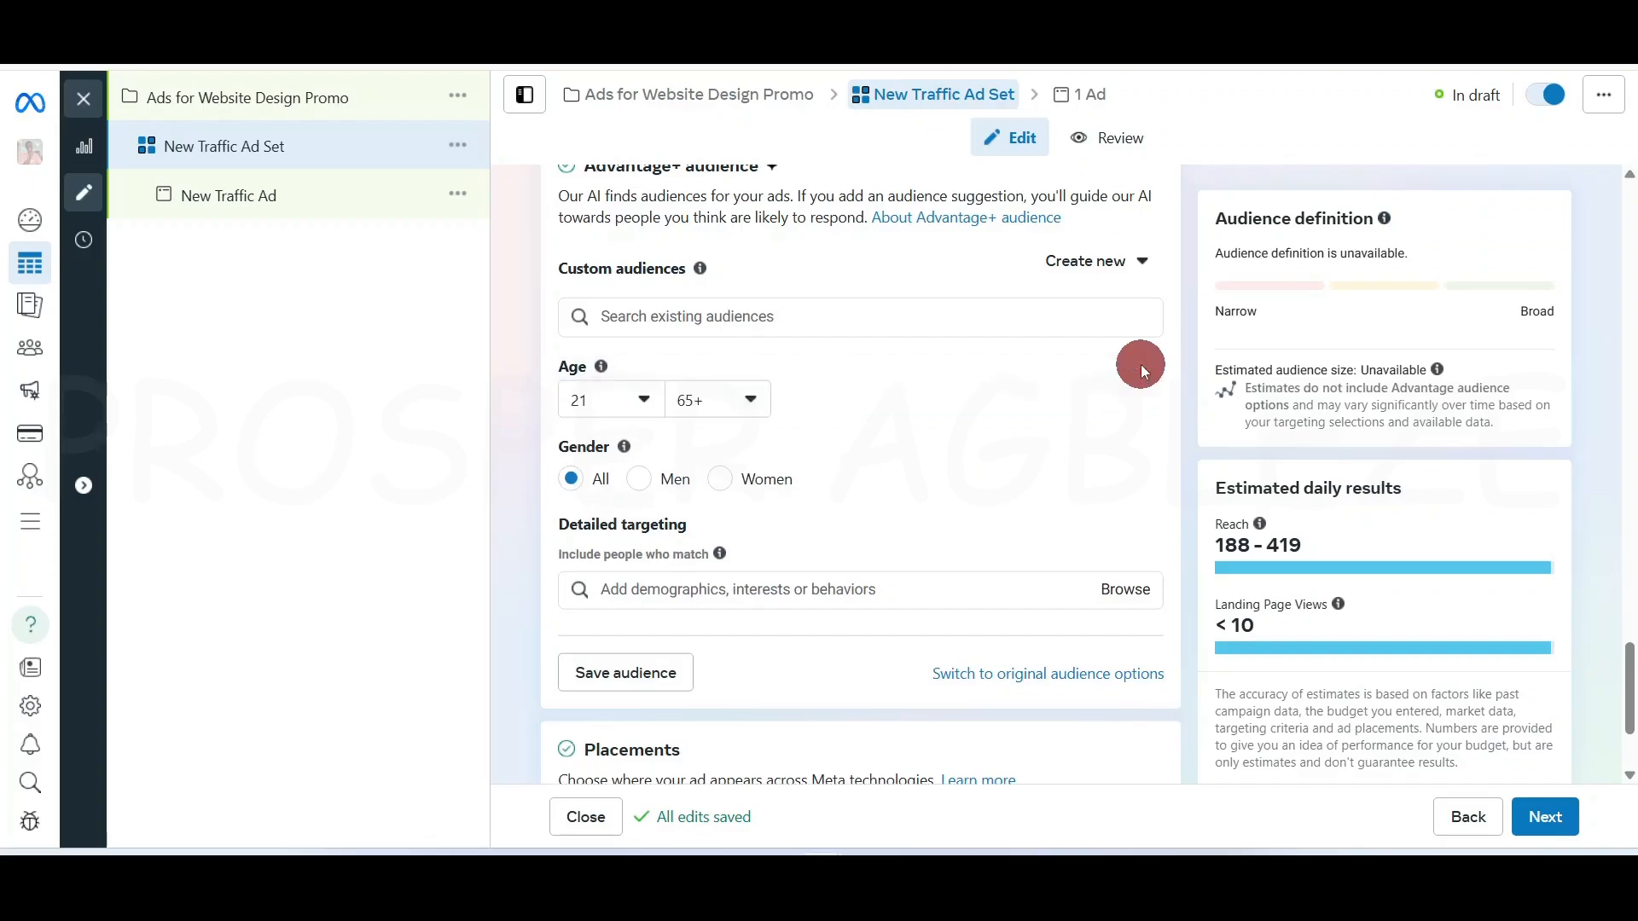
click(642, 401)
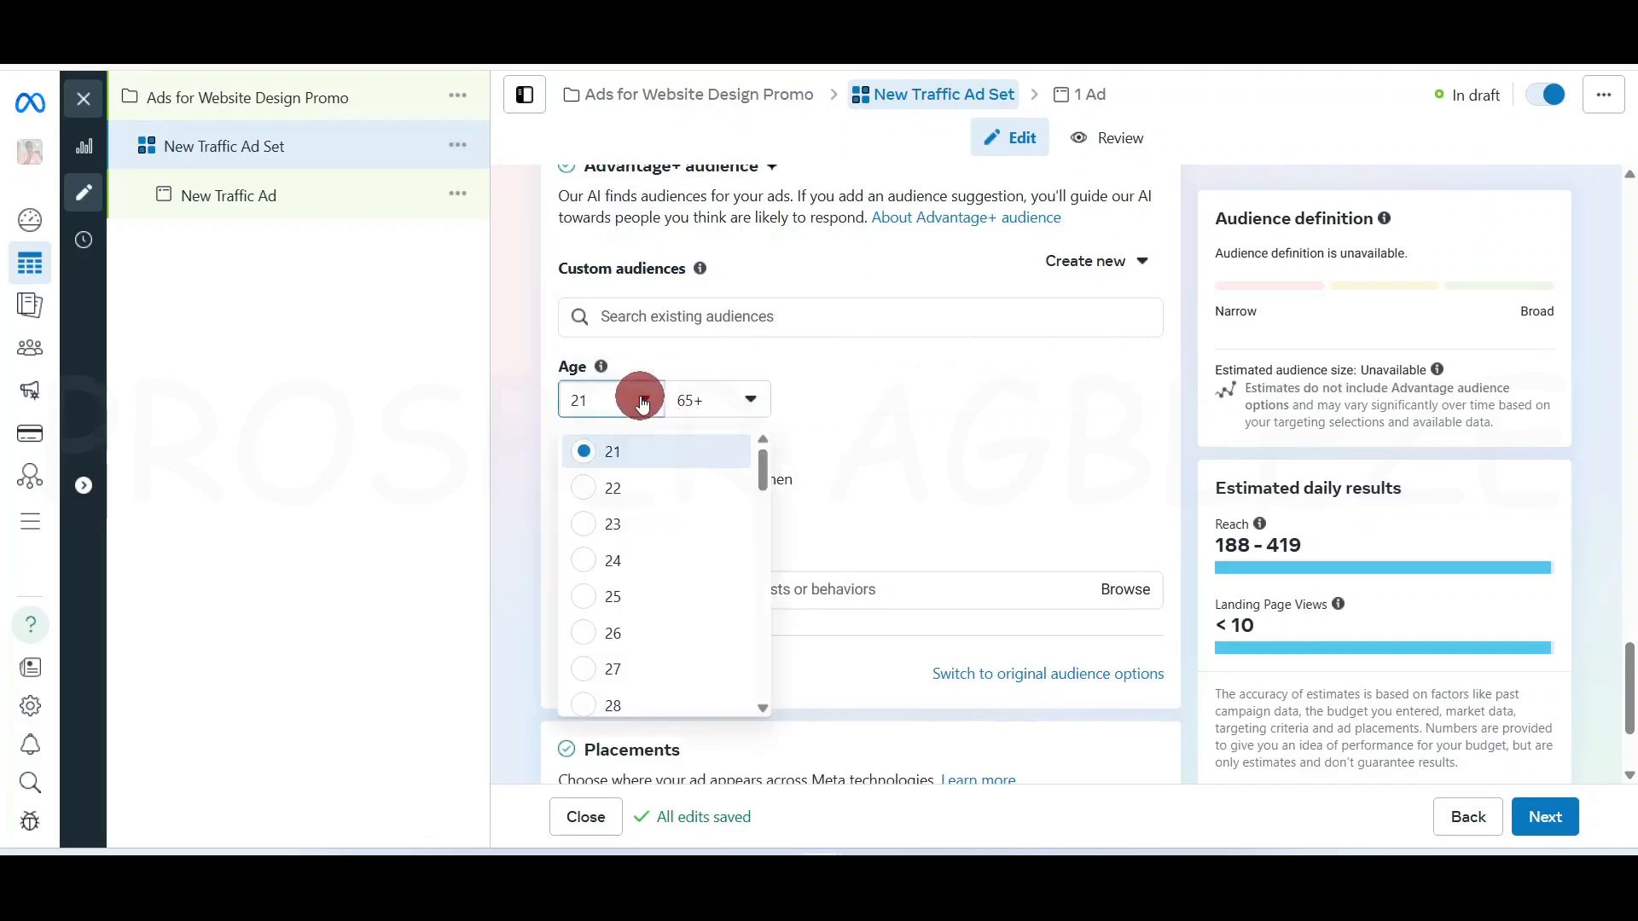
click(629, 705)
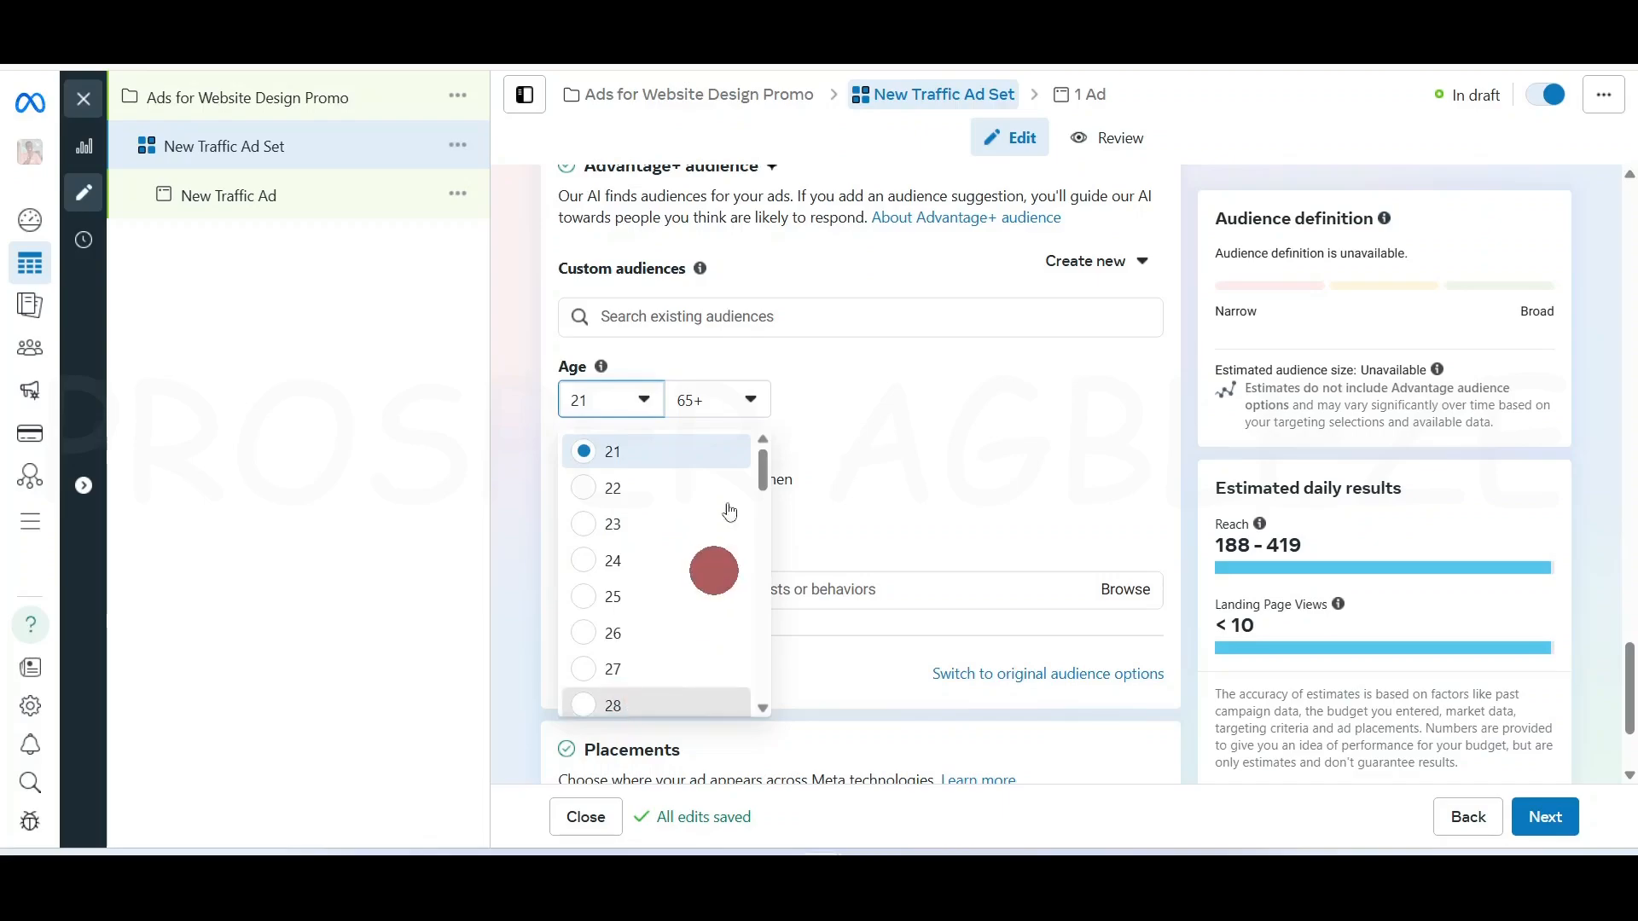
click(743, 401)
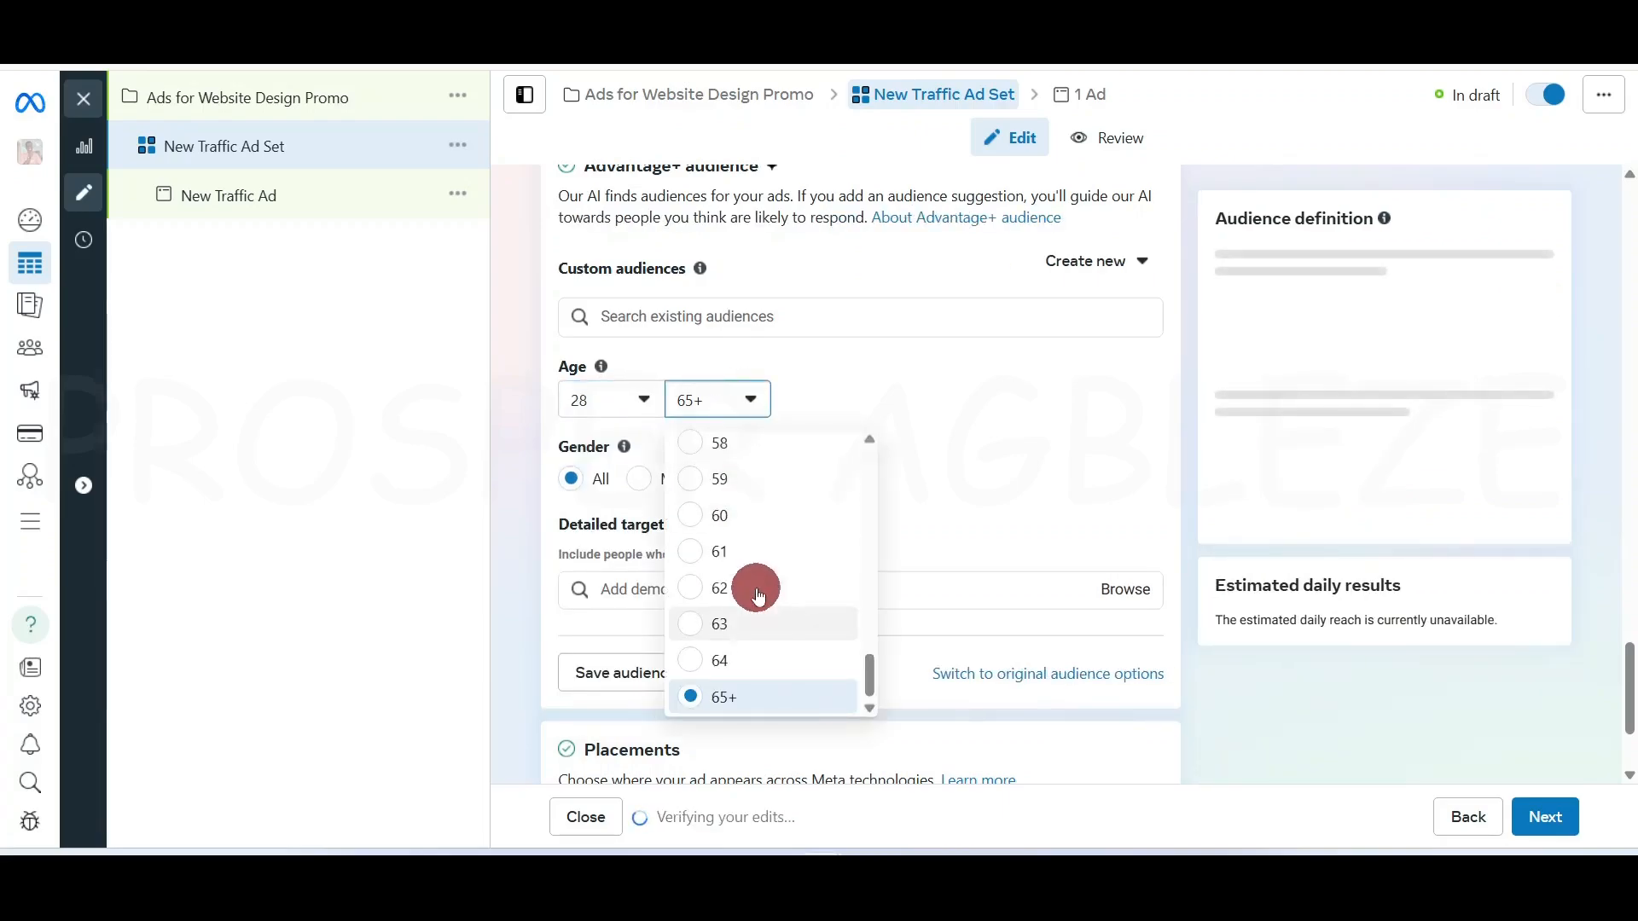
click(830, 648)
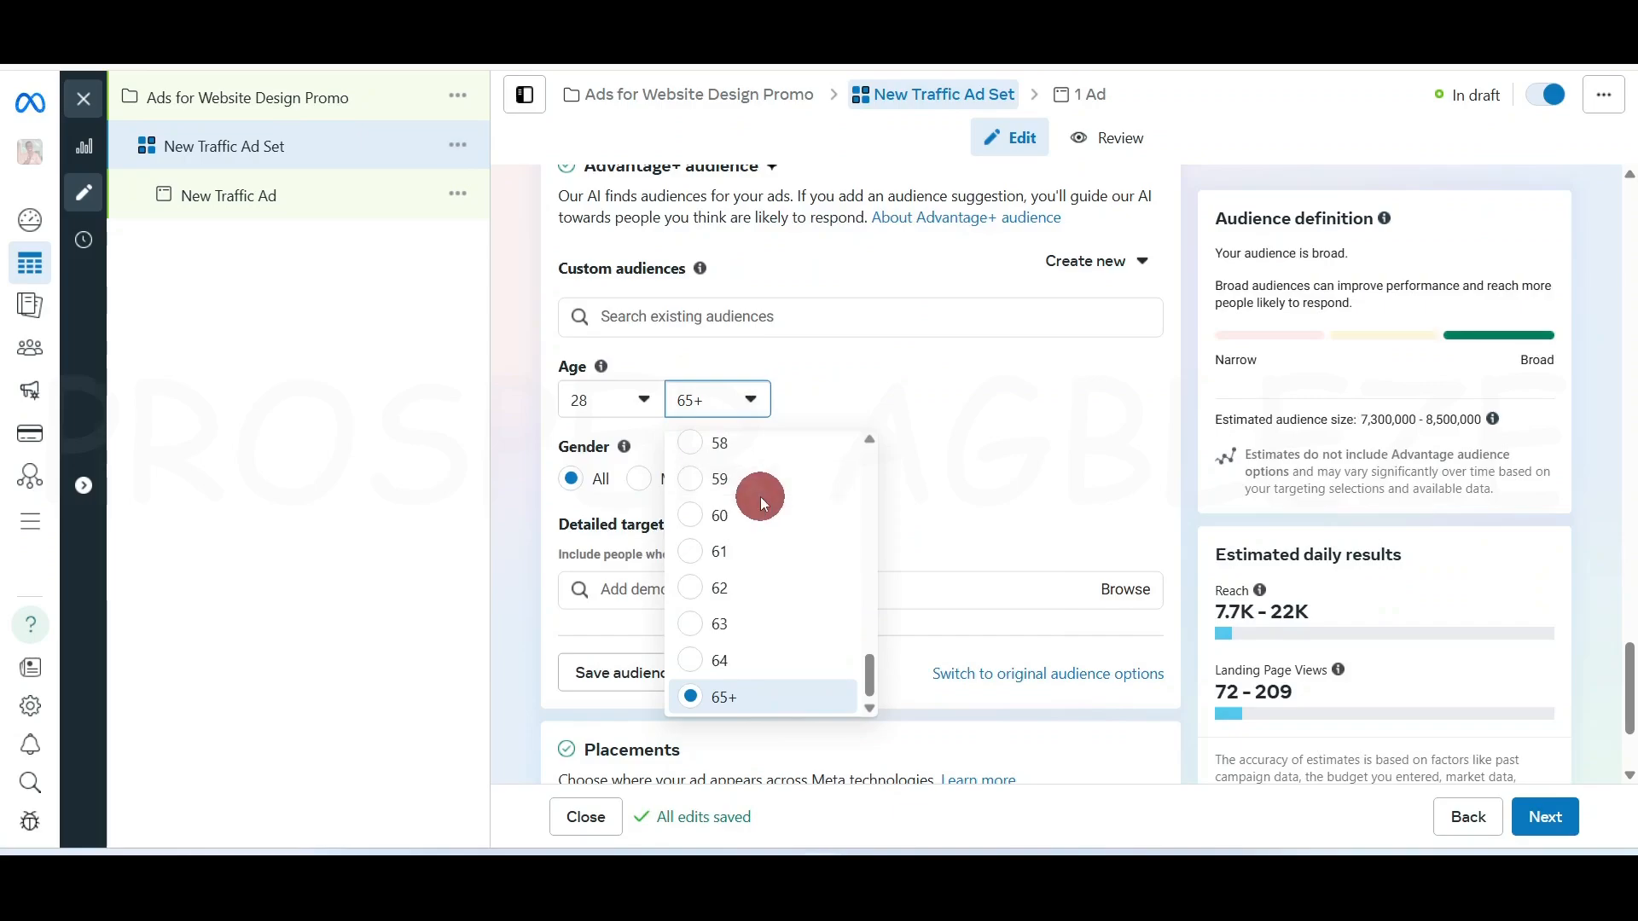
scroll(793, 613, up, 5)
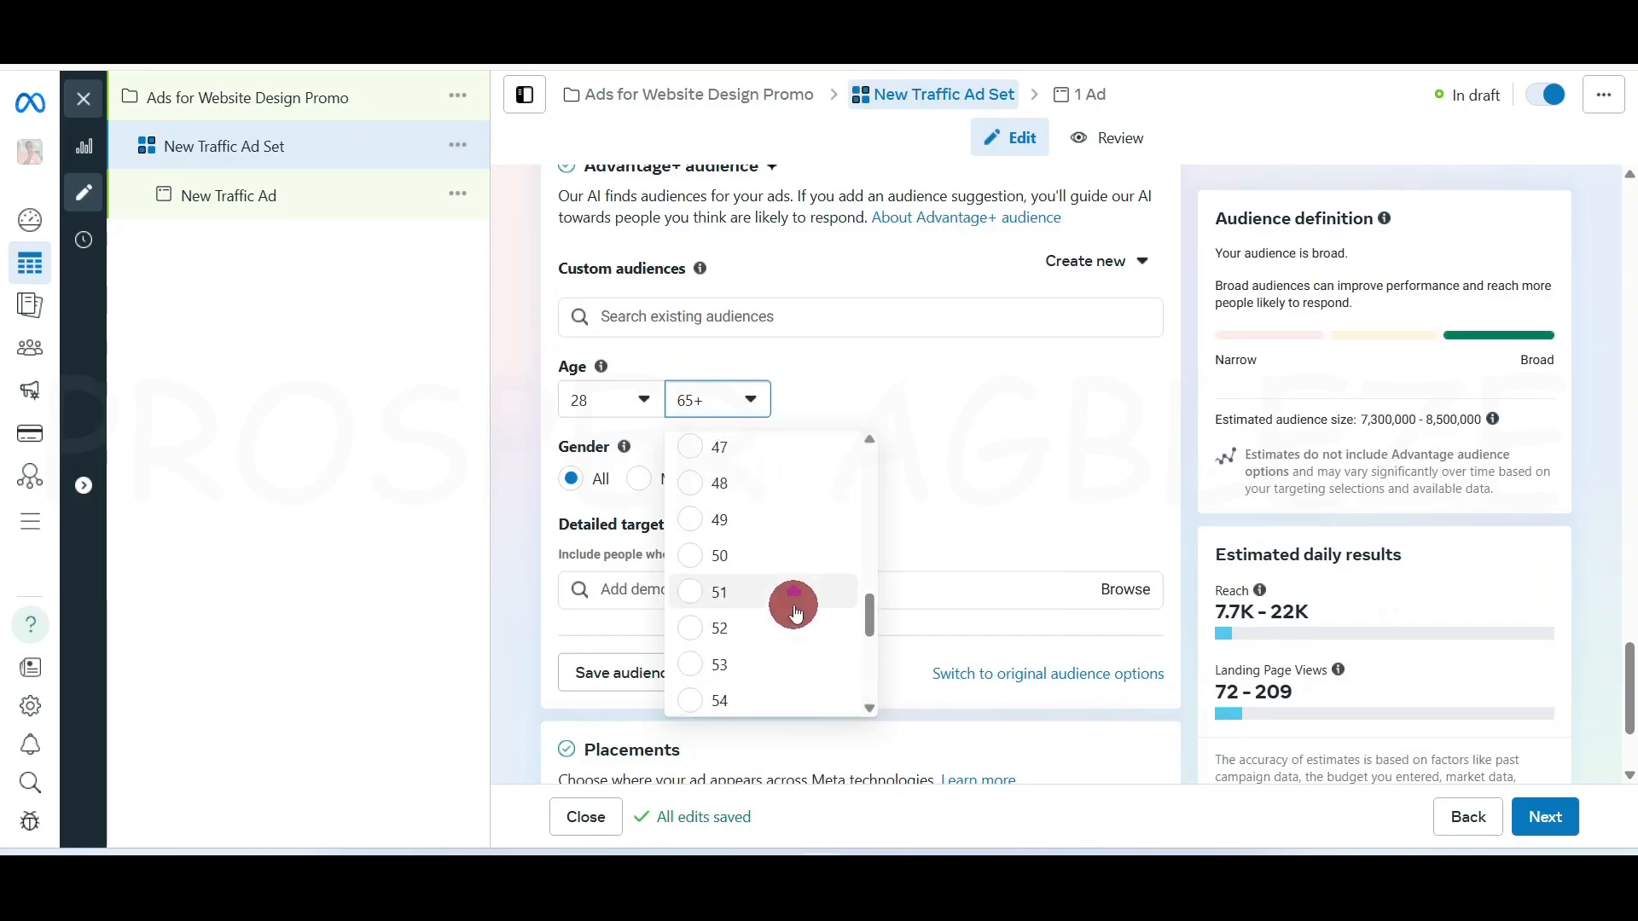
click(735, 557)
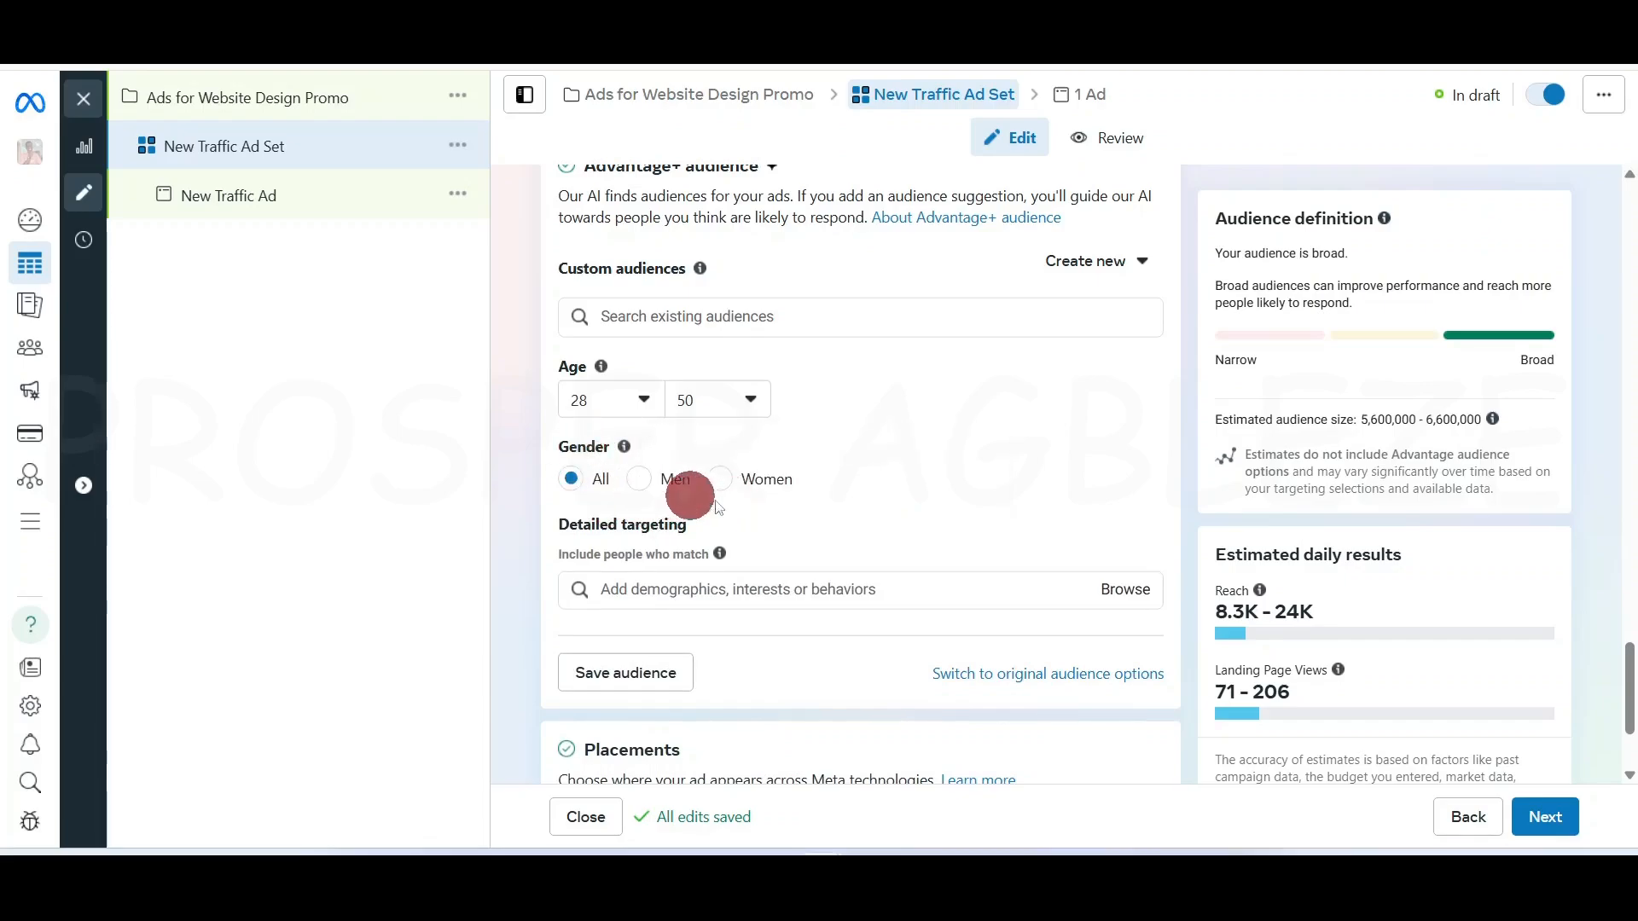
click(641, 480)
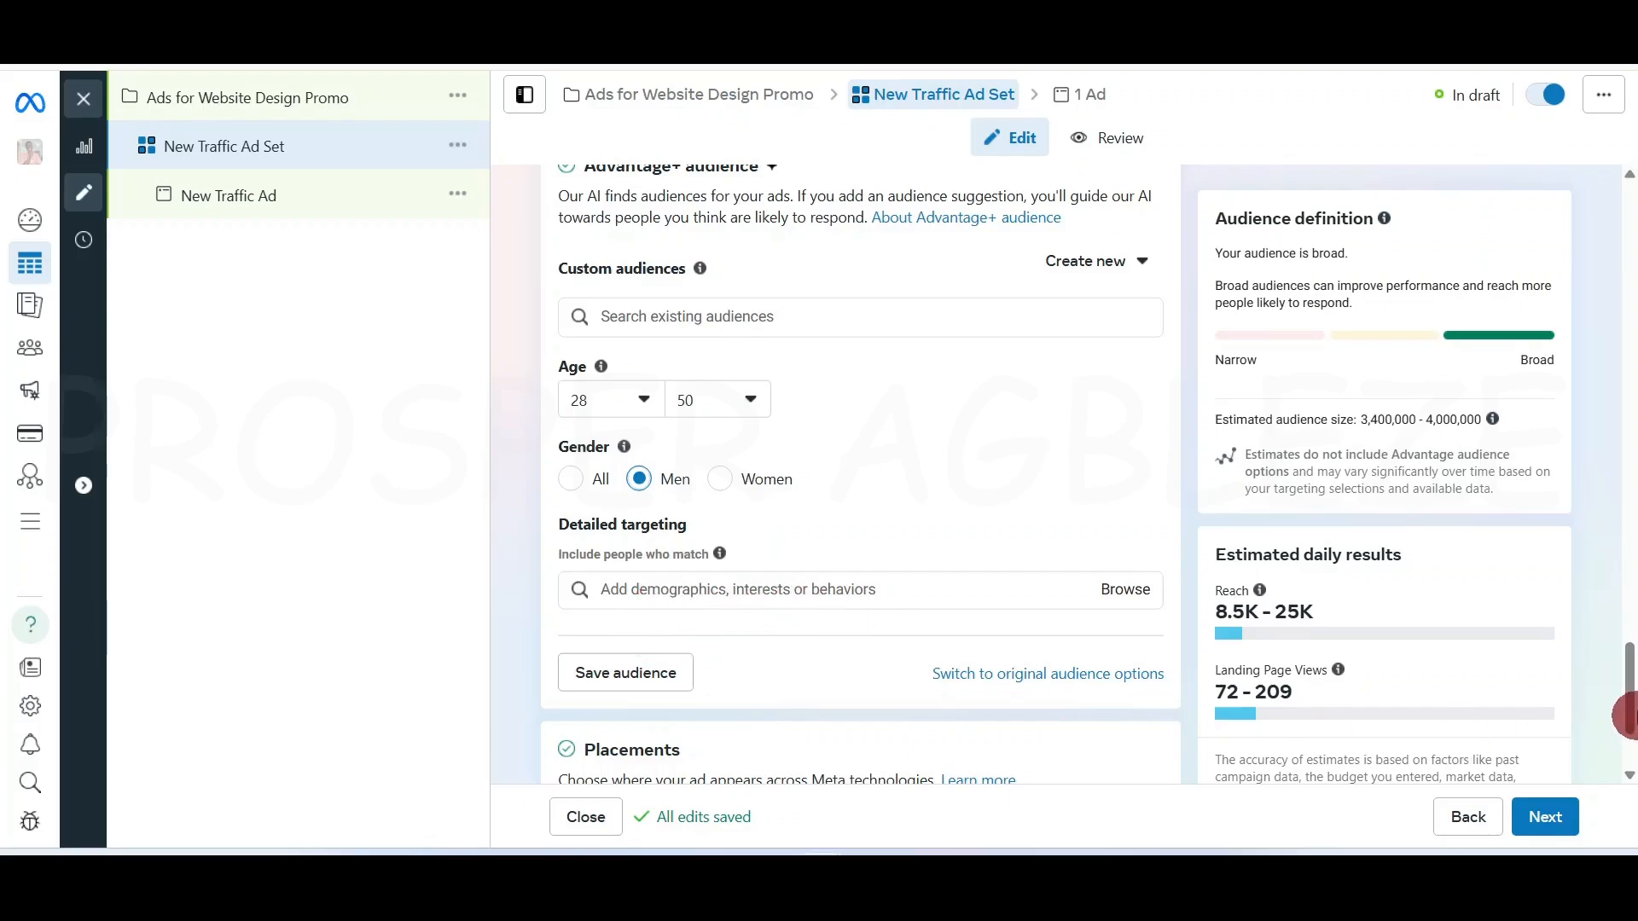
drag(1629, 691, 1629, 716)
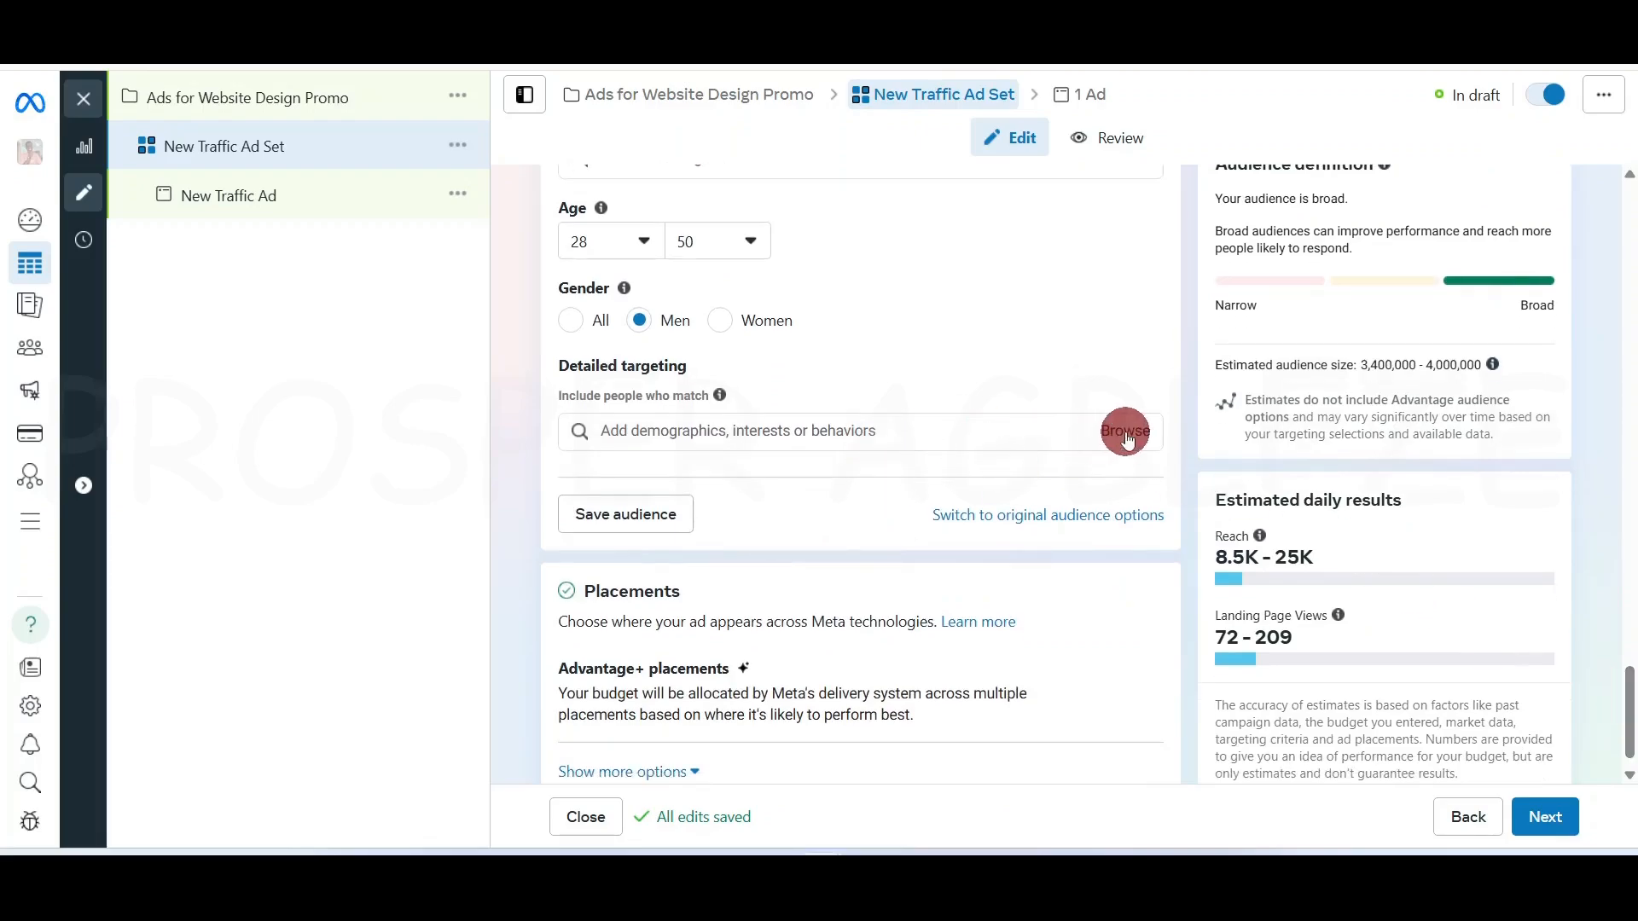
Browse Detailed targeting to show the Demographics > Relationship > Relationship status options
click(1126, 435)
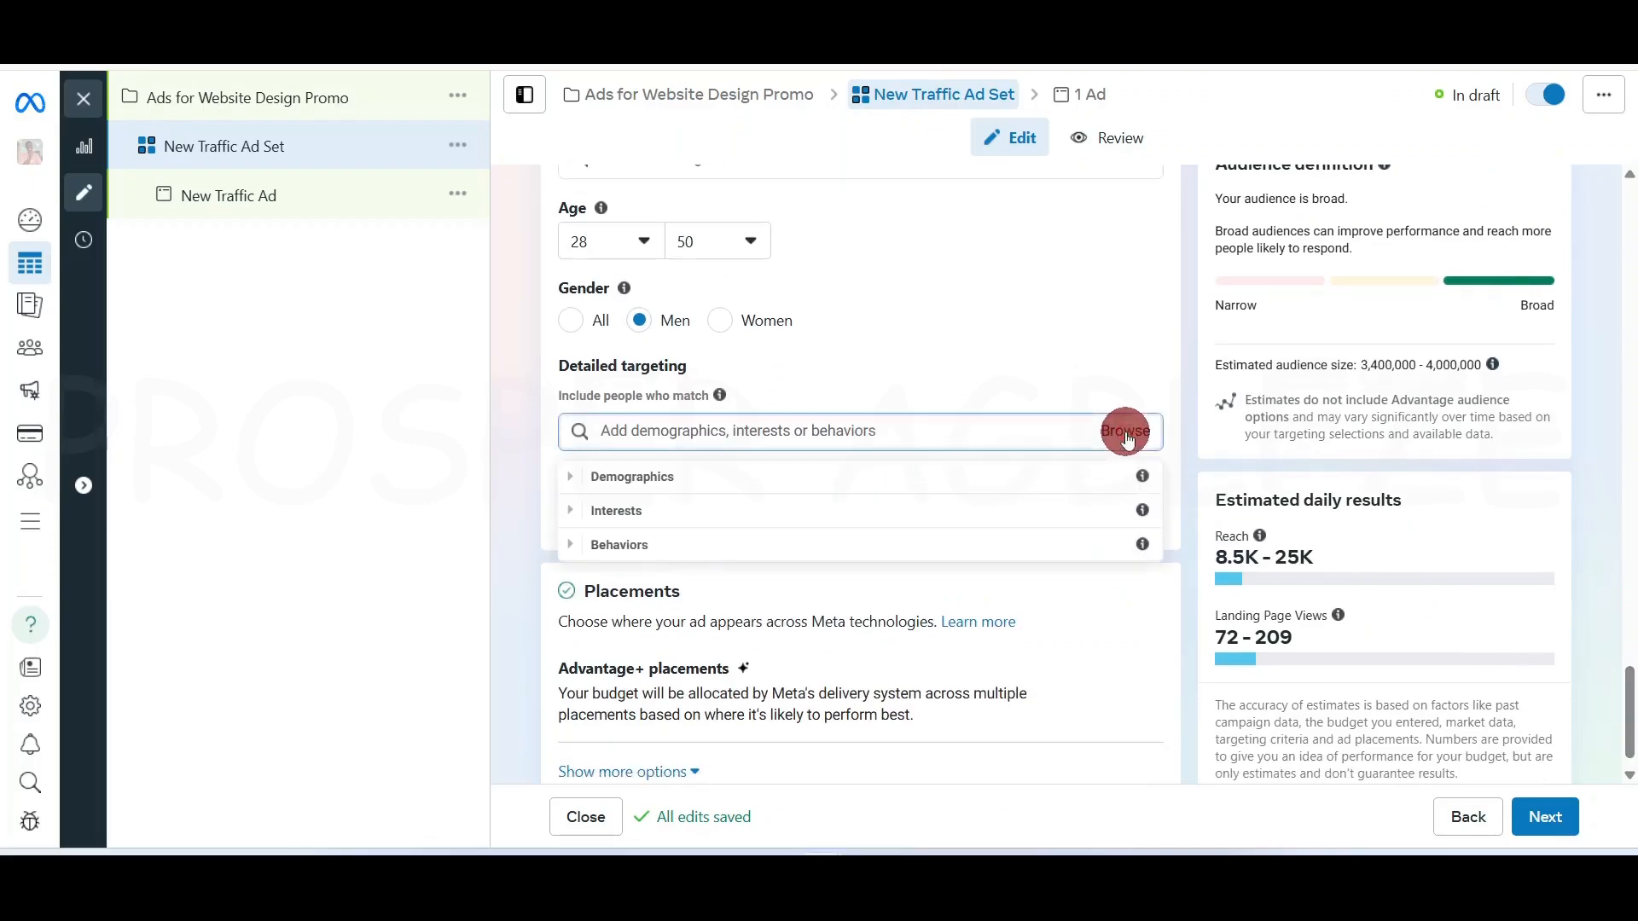
click(575, 482)
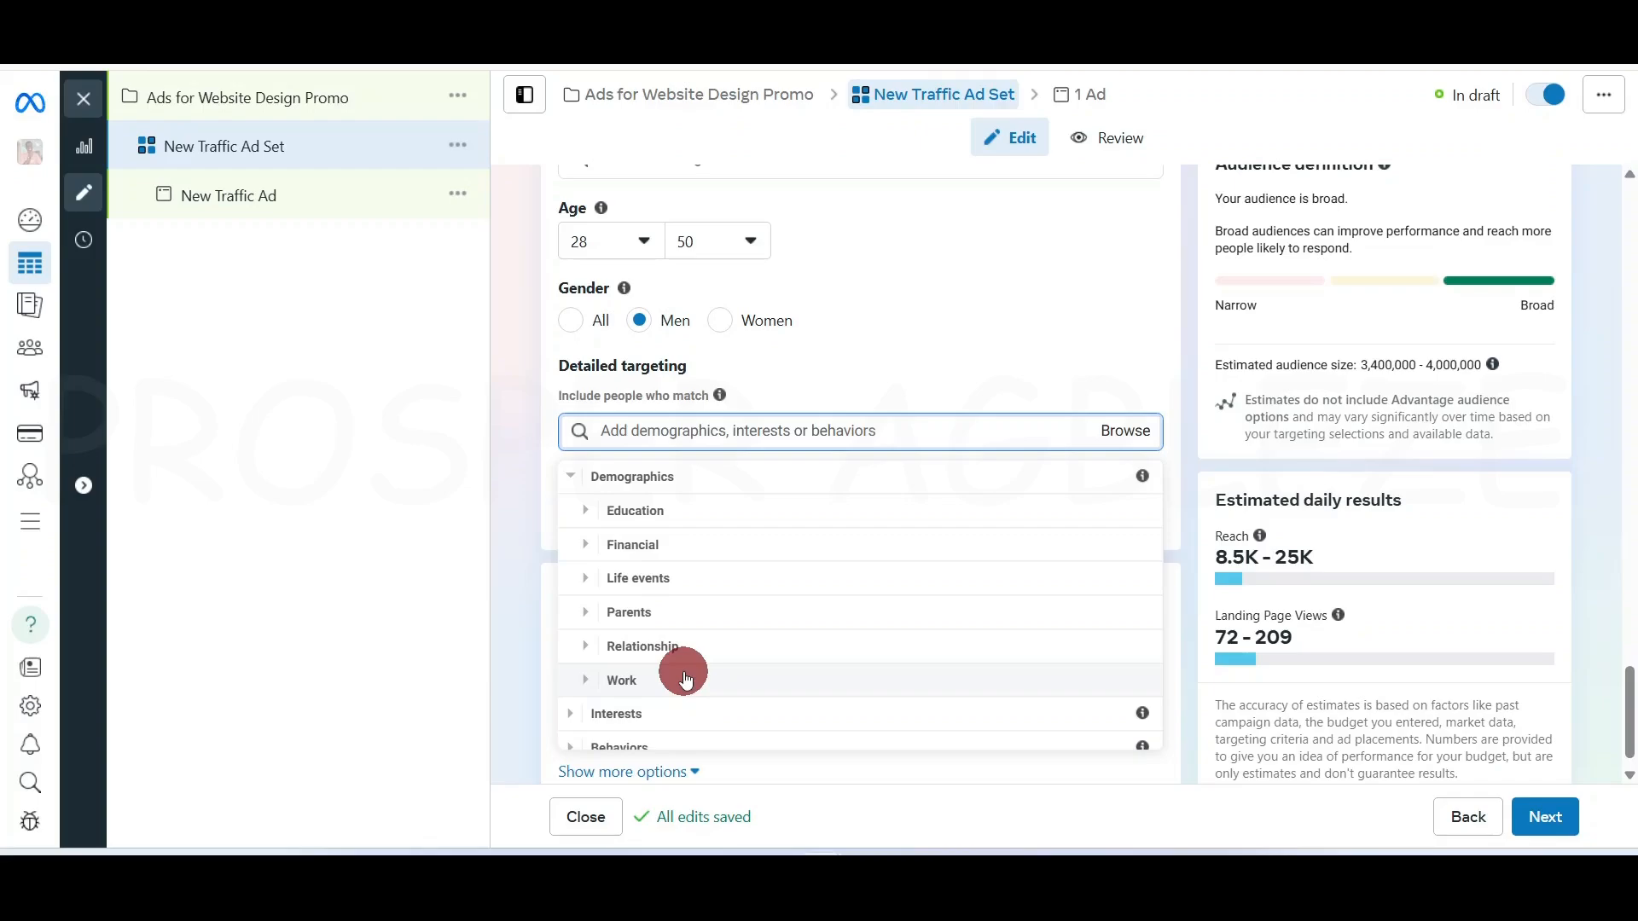
click(586, 647)
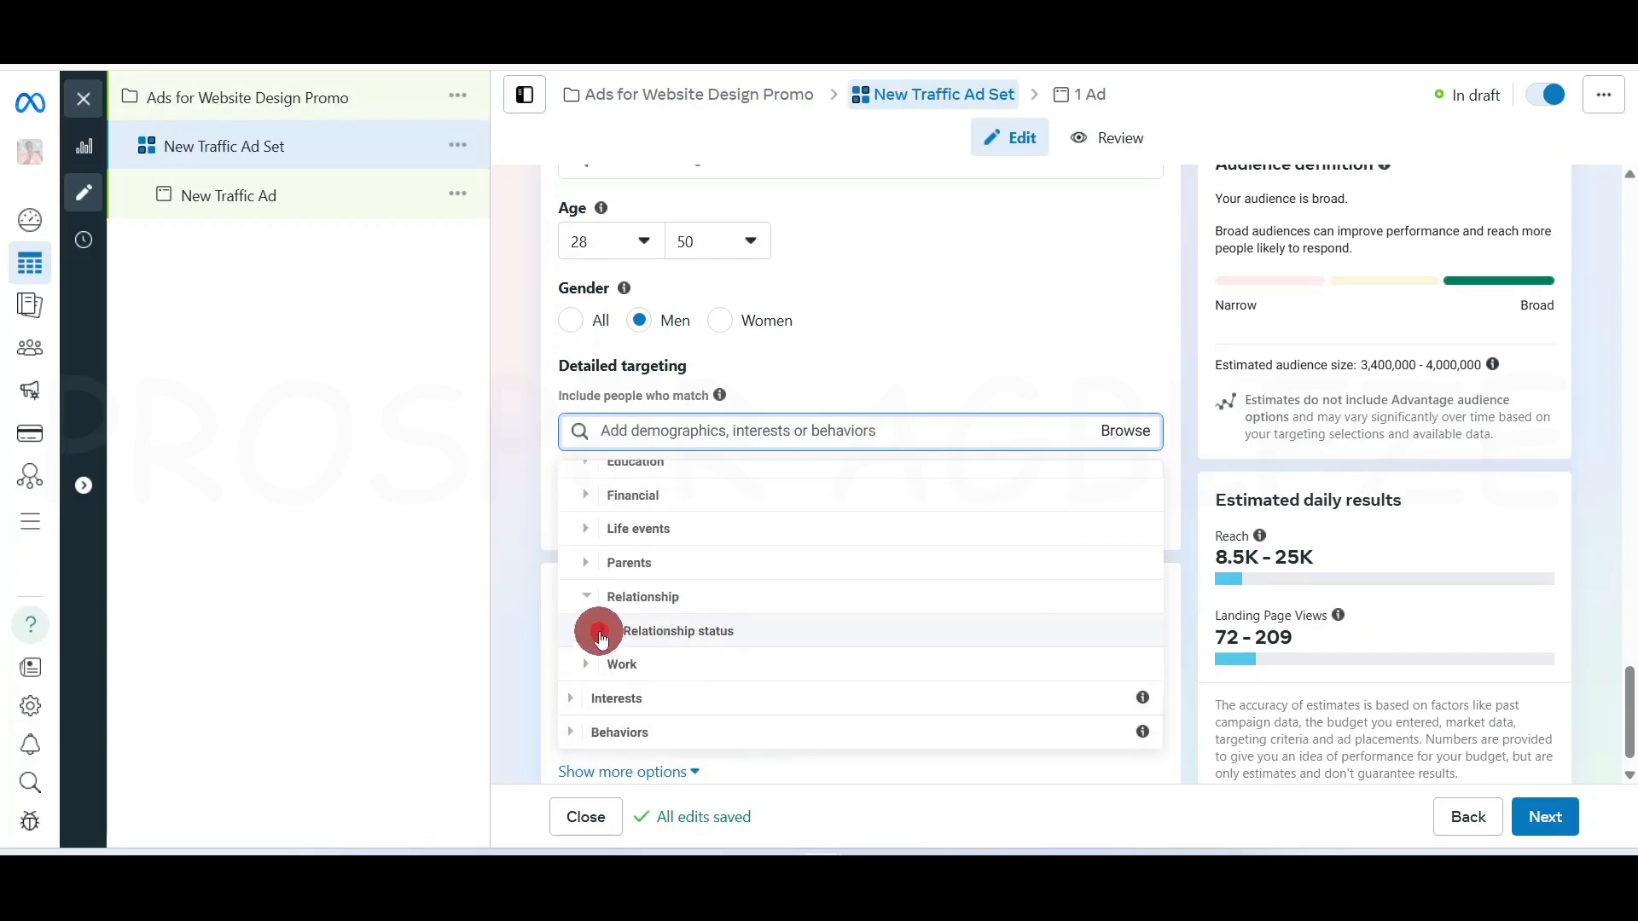
click(599, 634)
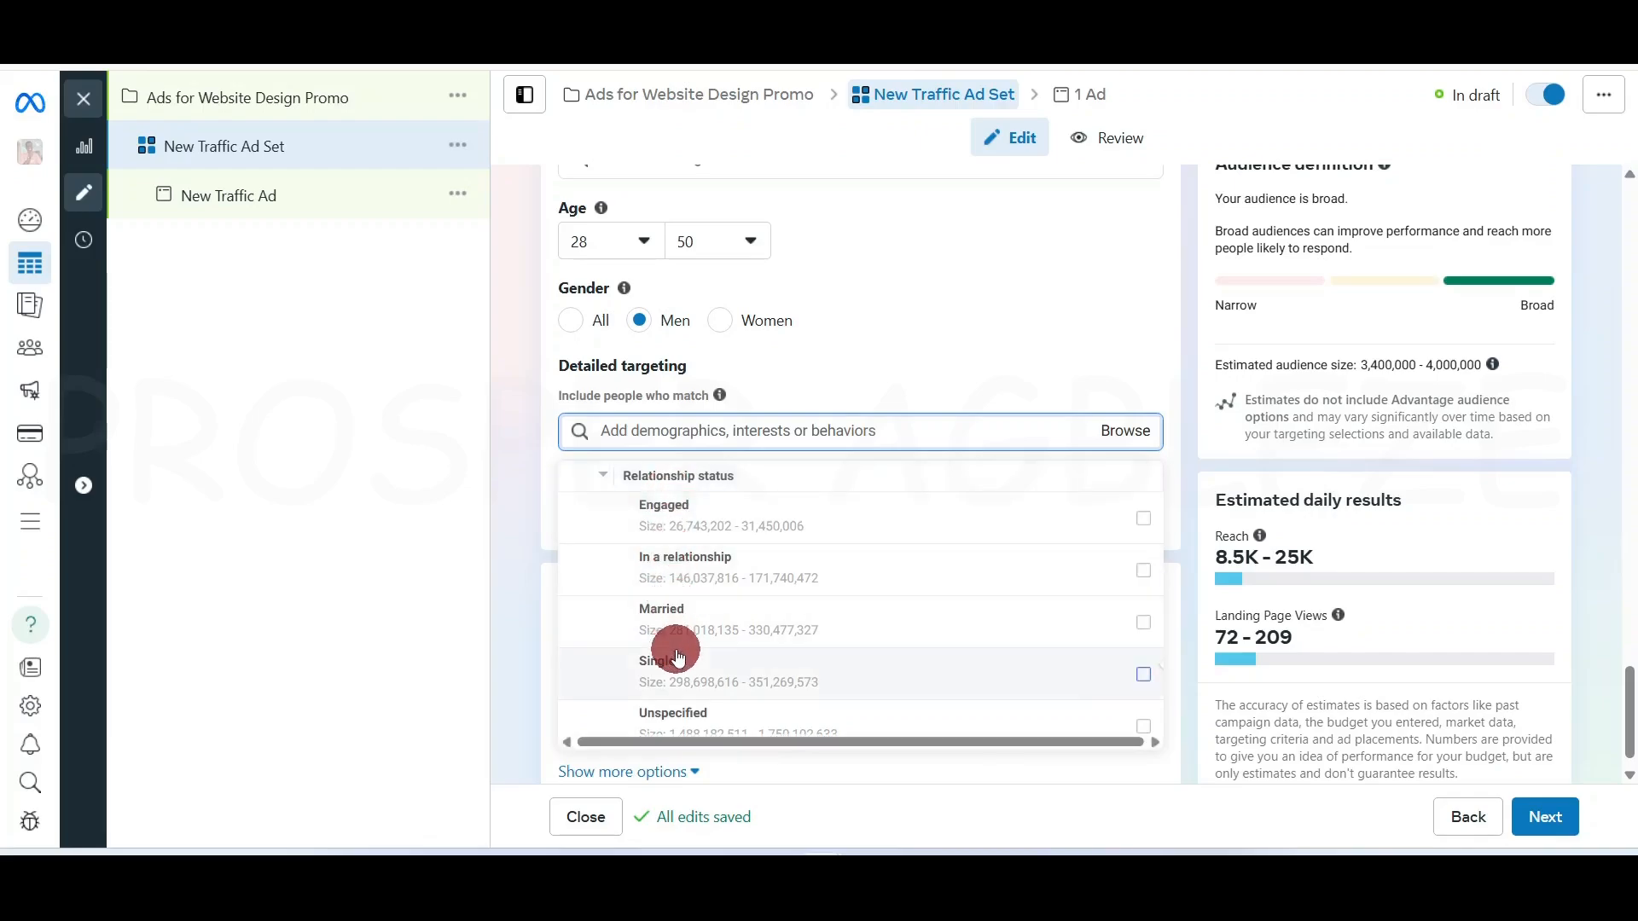
mouse_move(680, 658)
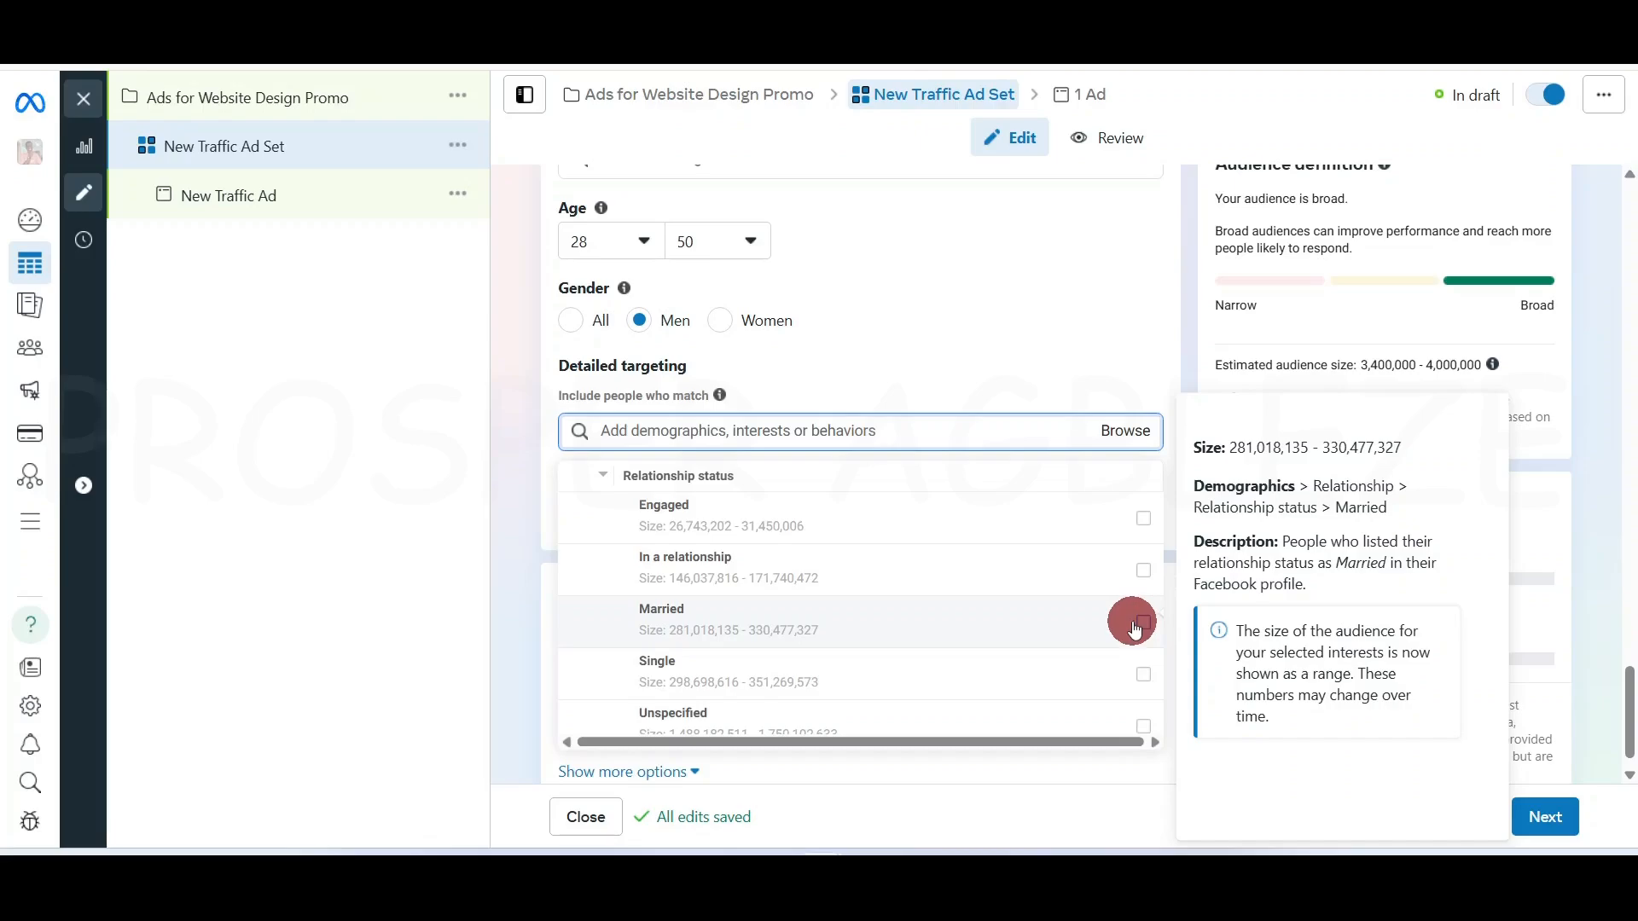
List the Demographics > Education > Education level options, then collapse them
scroll(614, 529, up, 3)
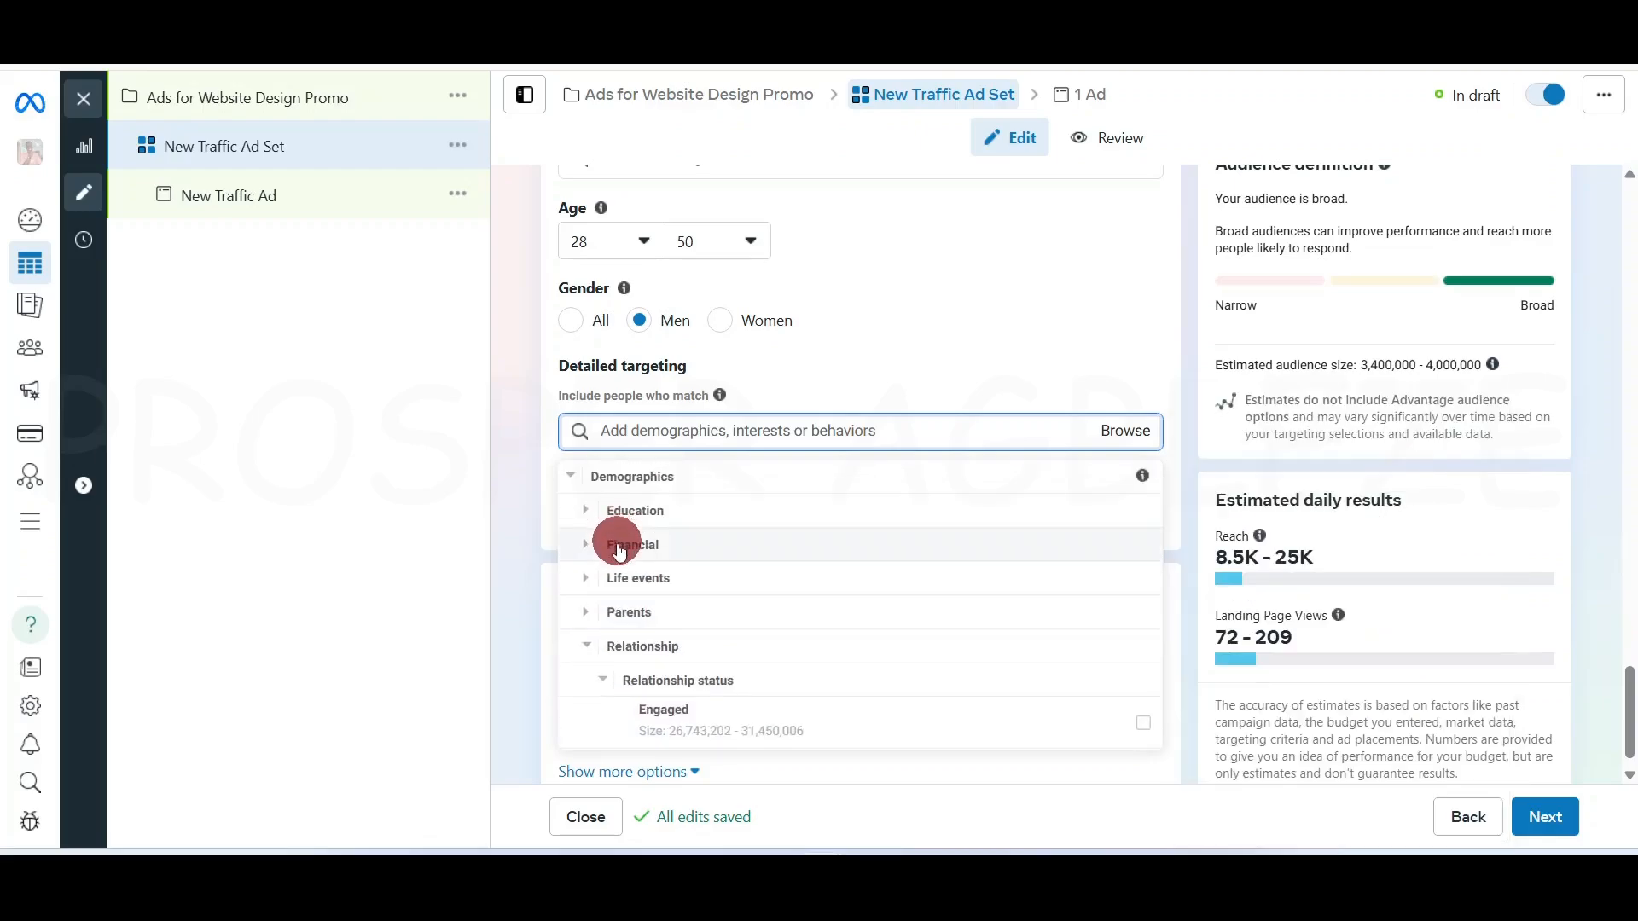
click(585, 510)
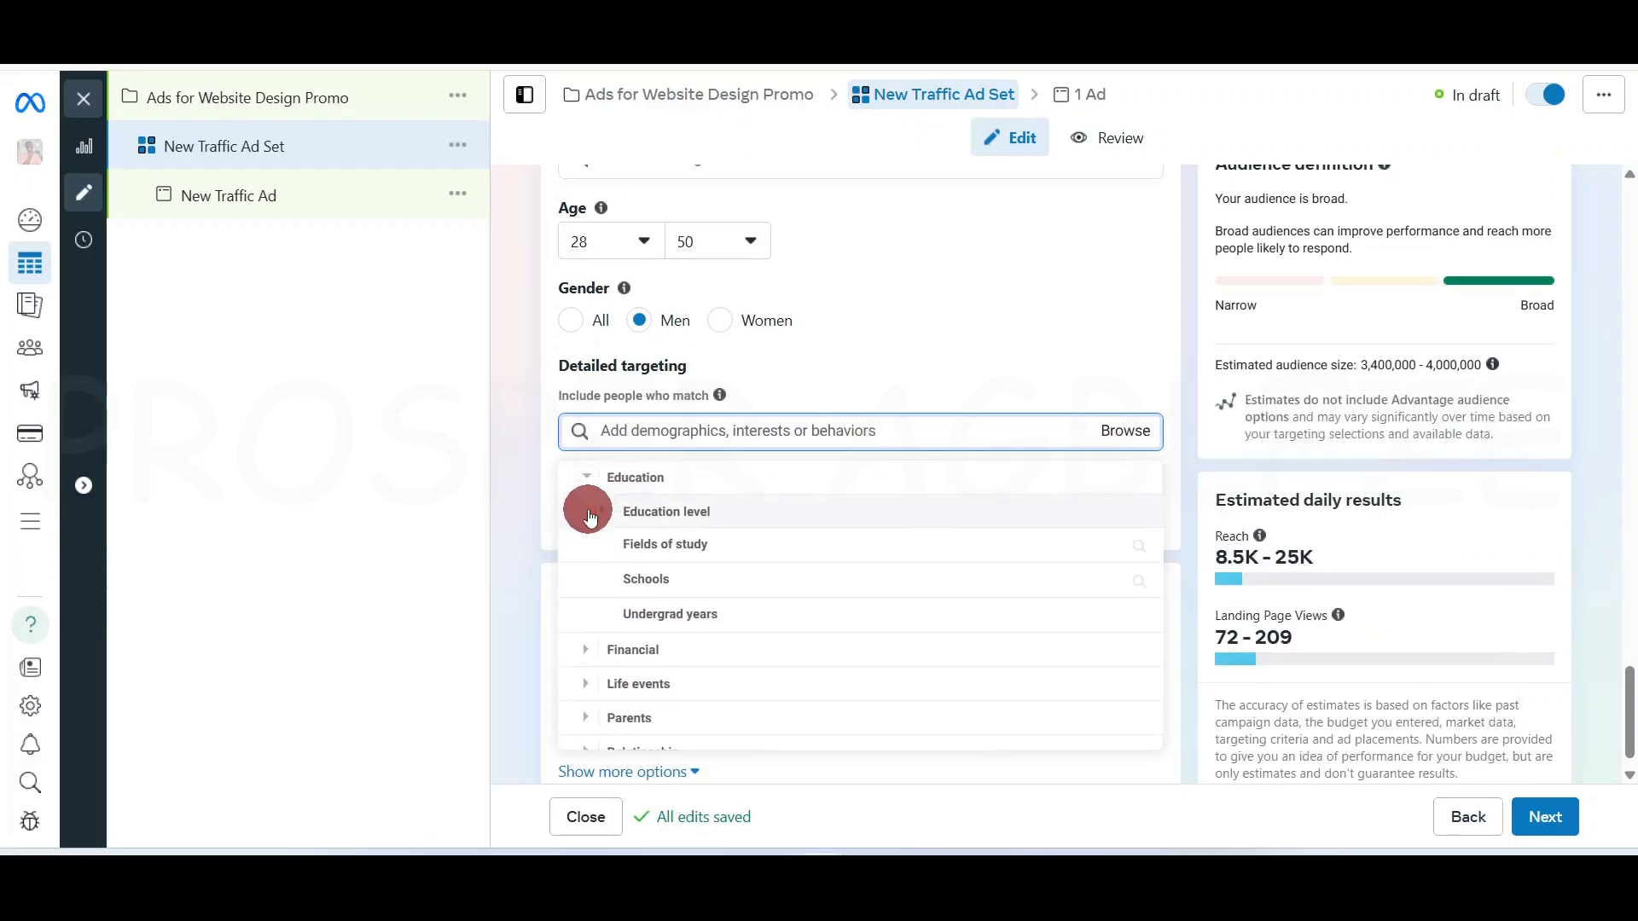
click(671, 554)
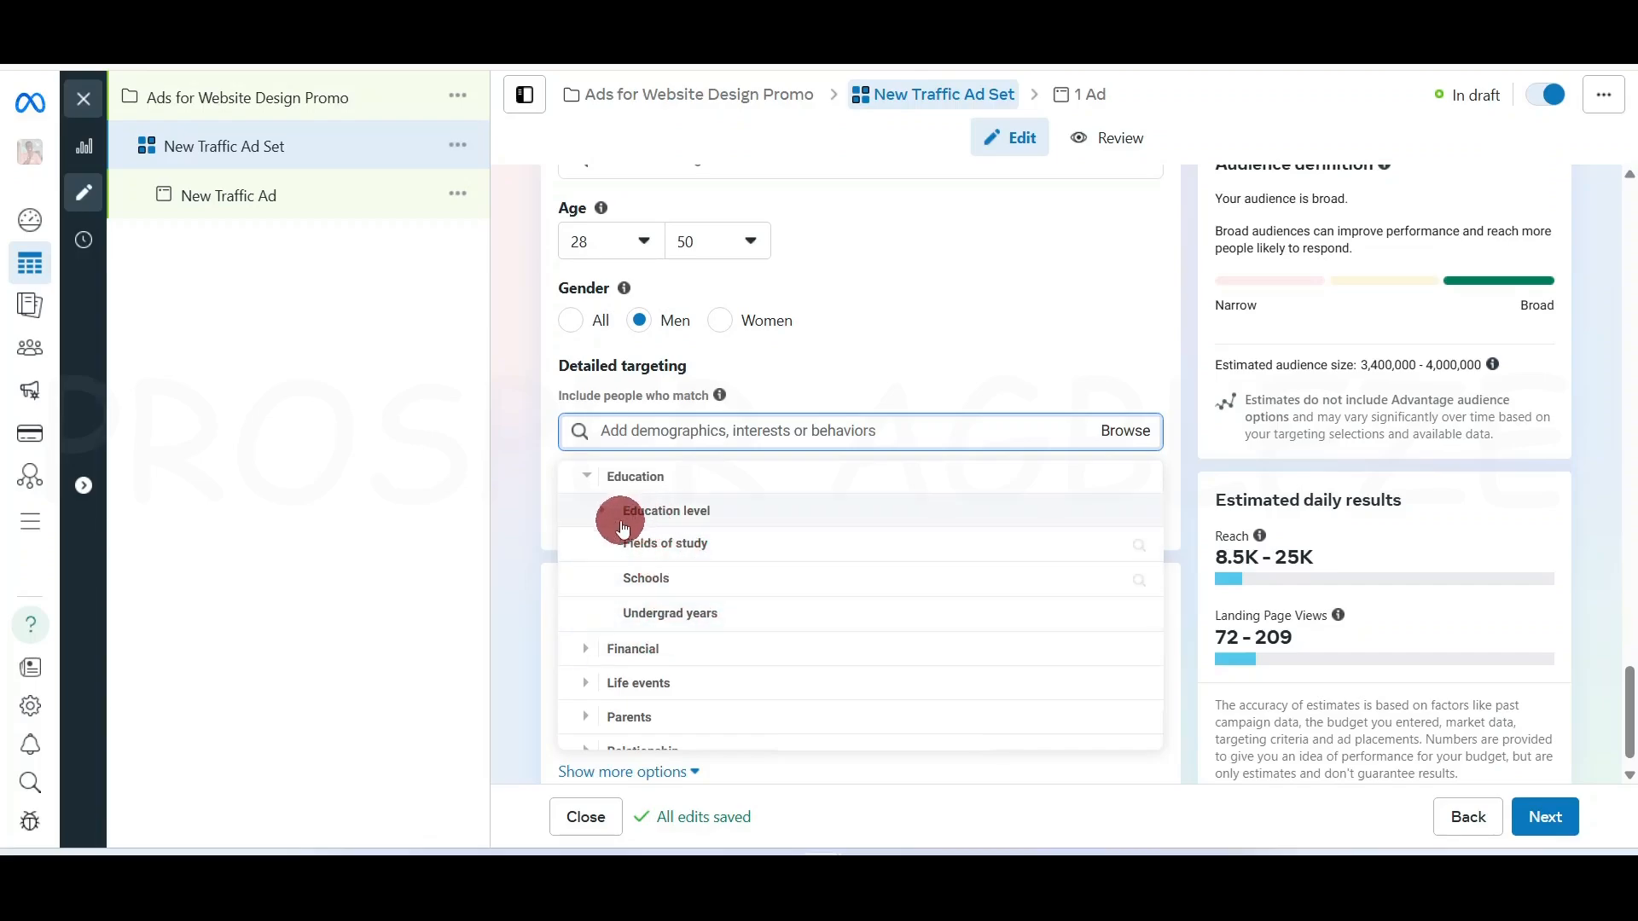
click(609, 512)
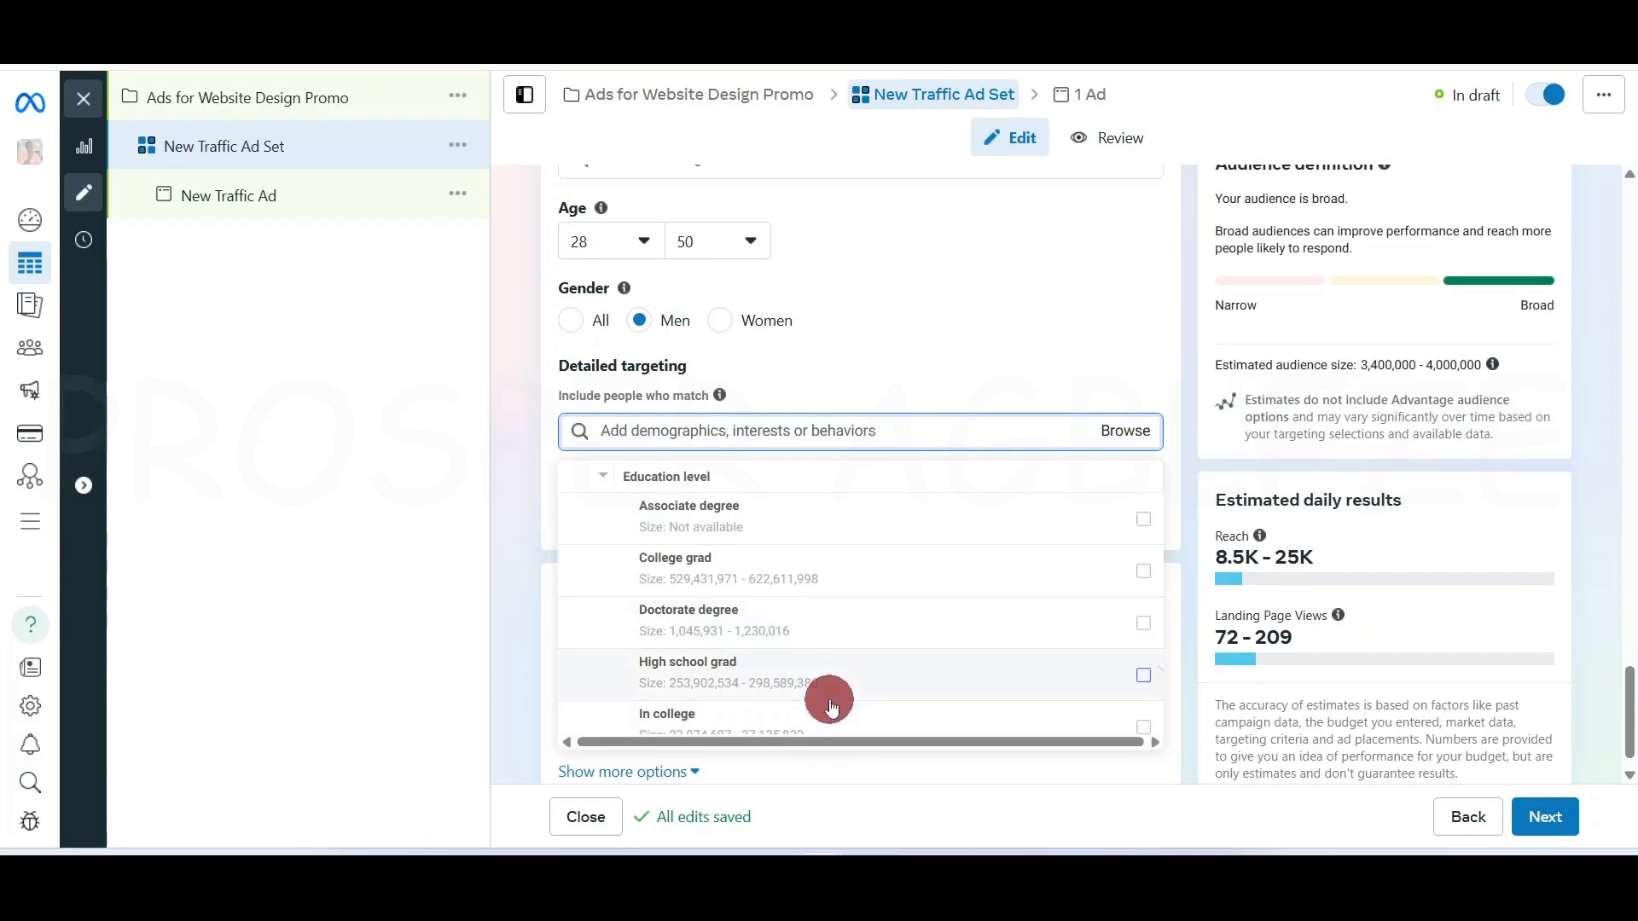
scroll(631, 575, up, 2)
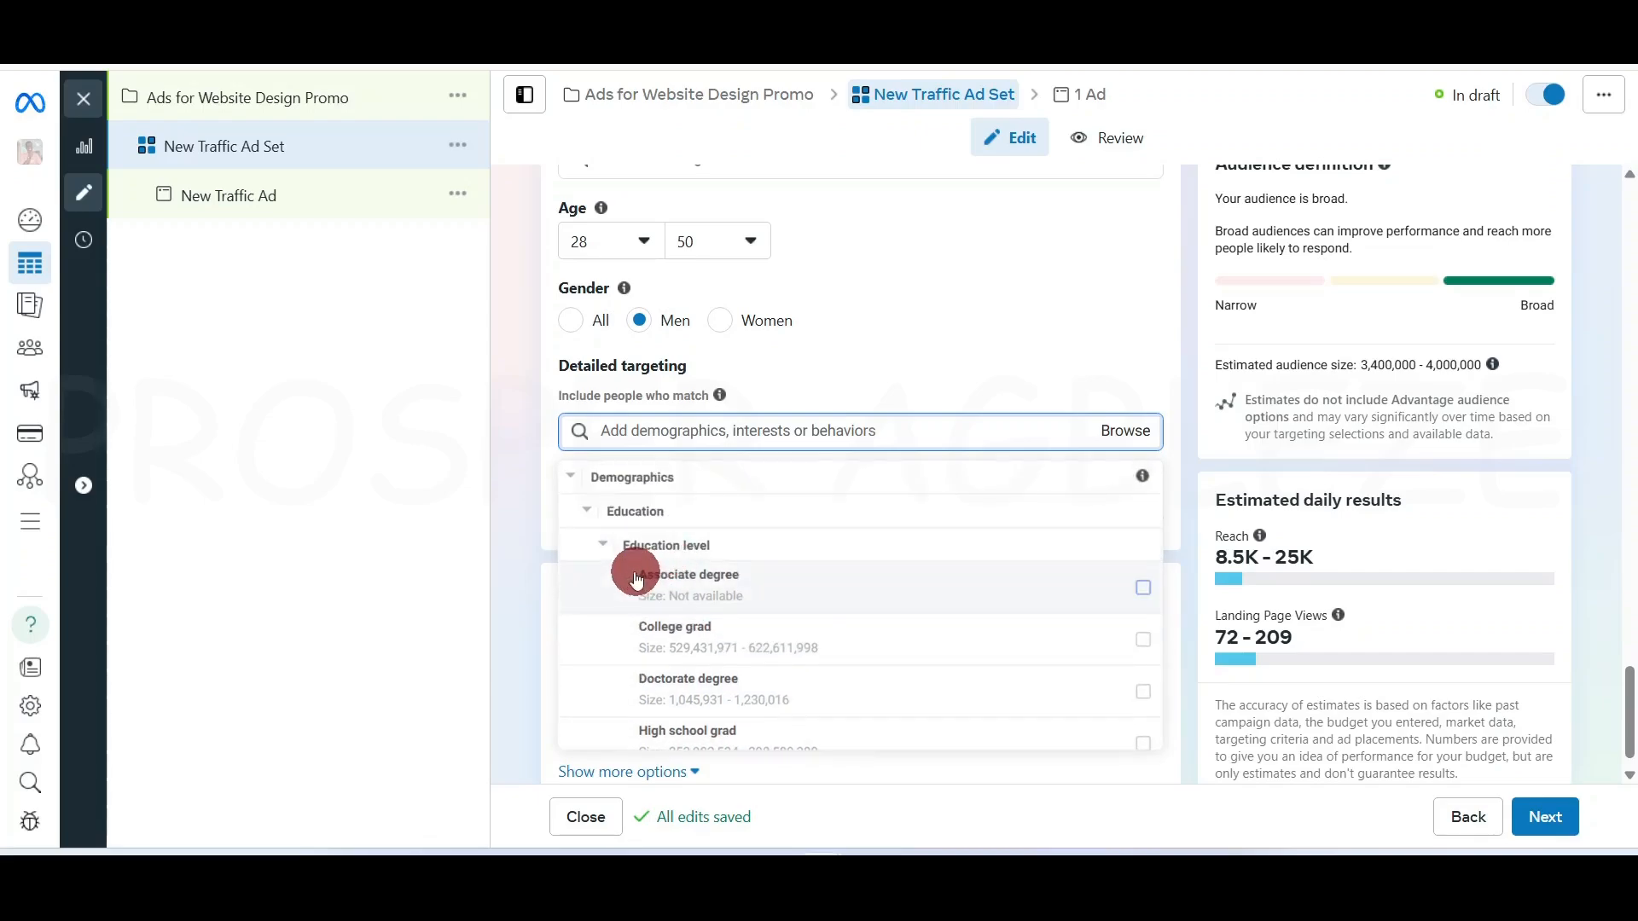
click(600, 540)
Collapse the Demographics category and expand the Interests category
scroll(646, 649, up, 1)
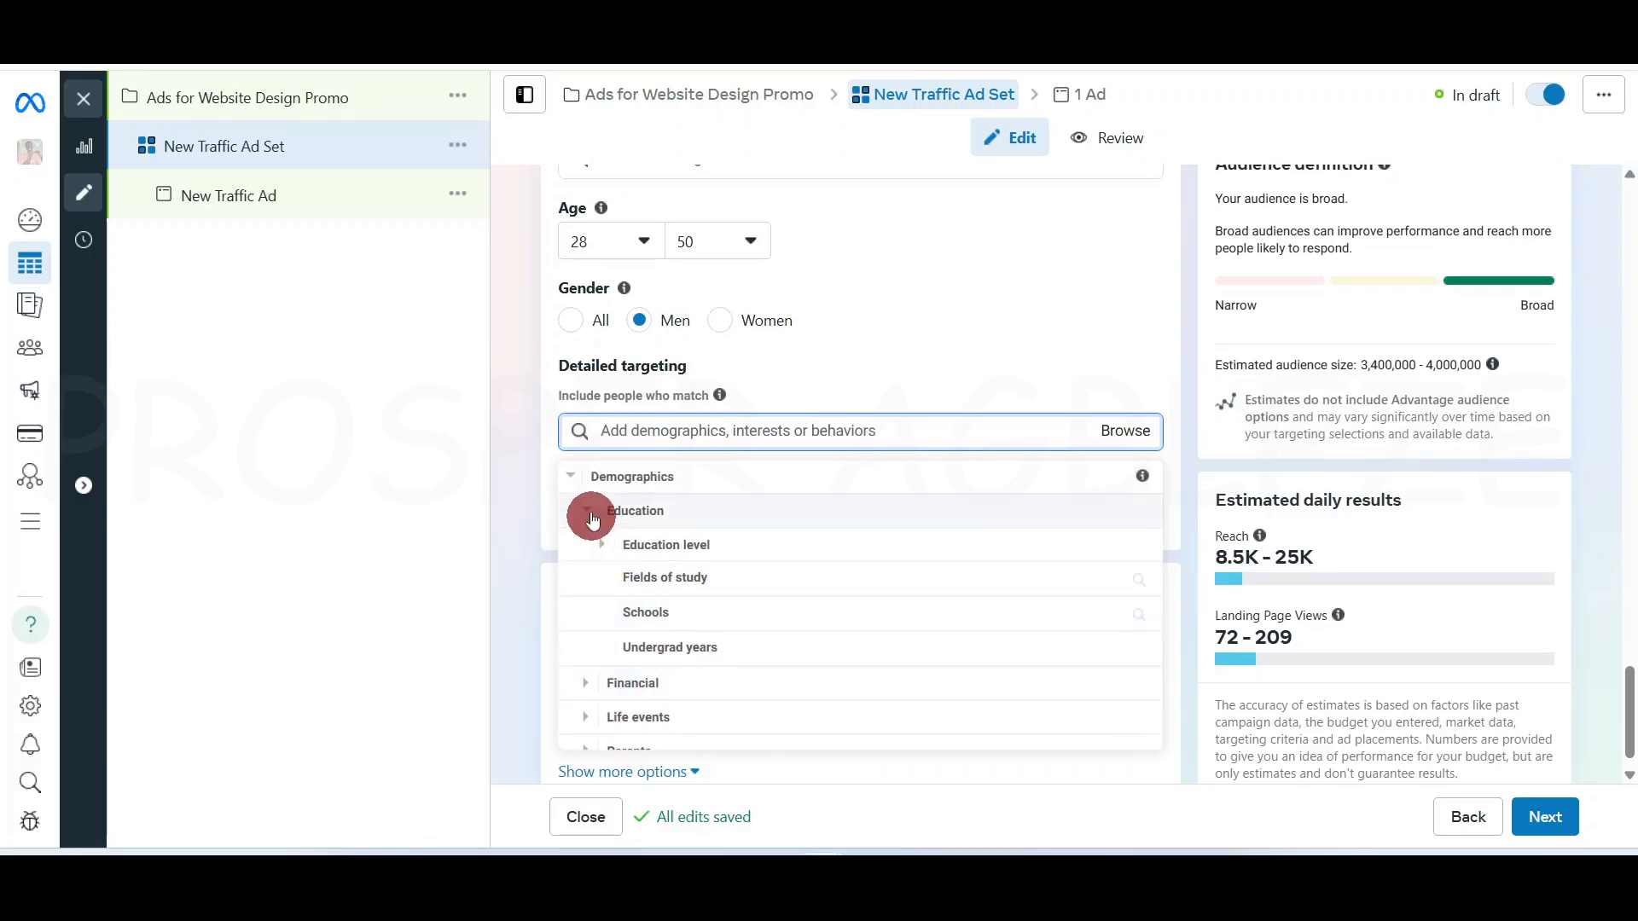
click(570, 474)
click(577, 511)
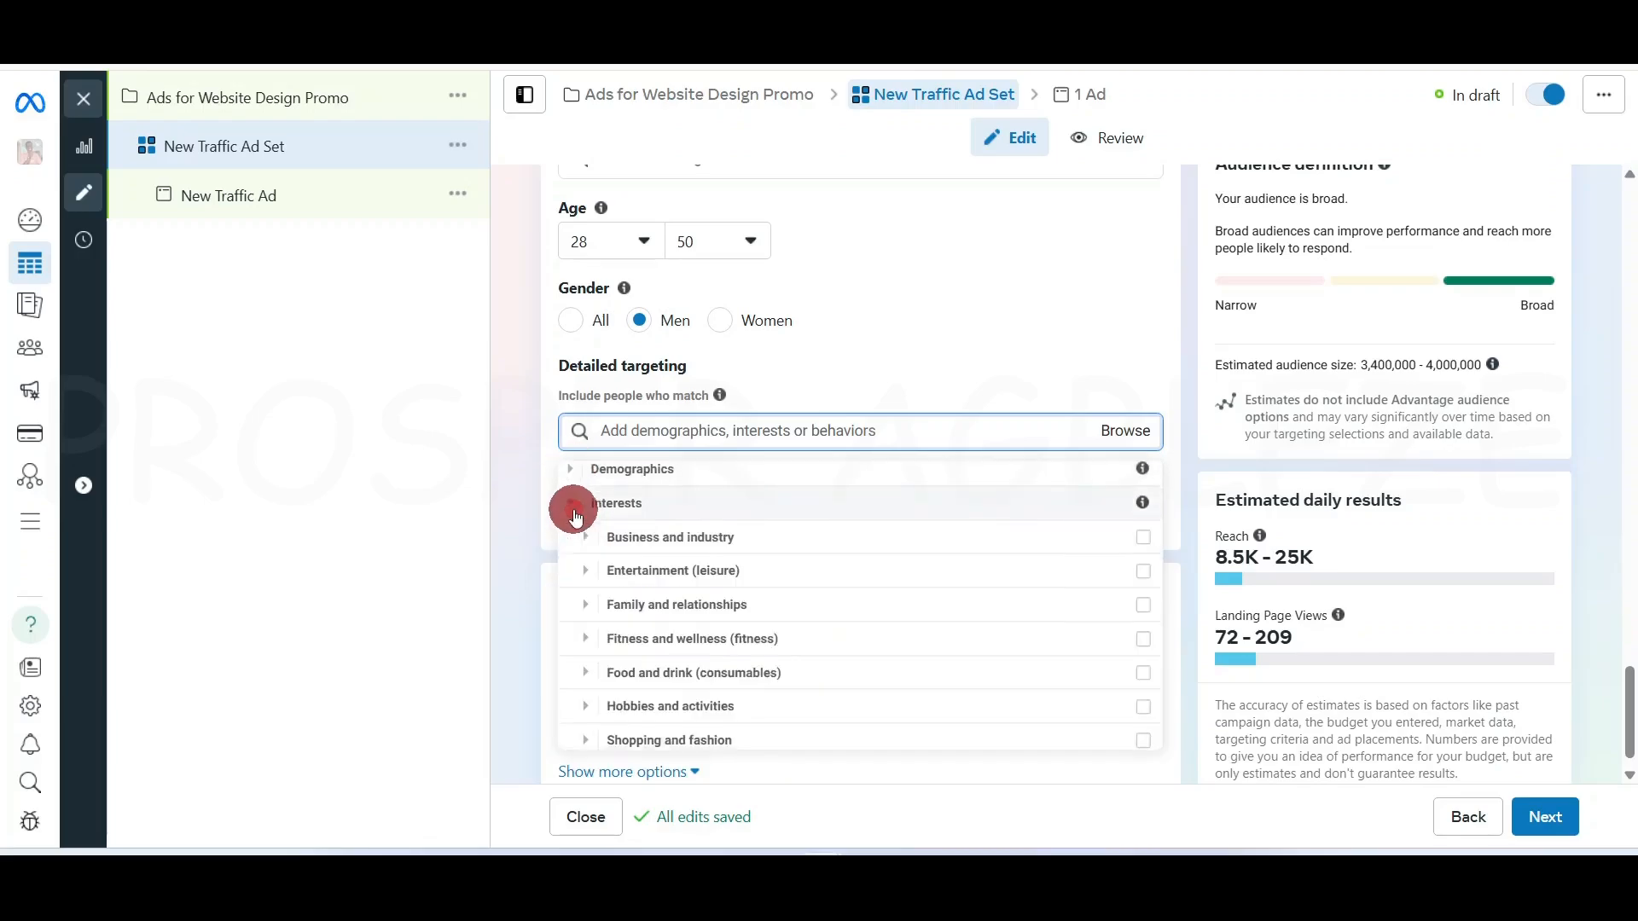
Show the Shopping and fashion > Clothing (apparel) interest options
scroll(576, 524, down, 1)
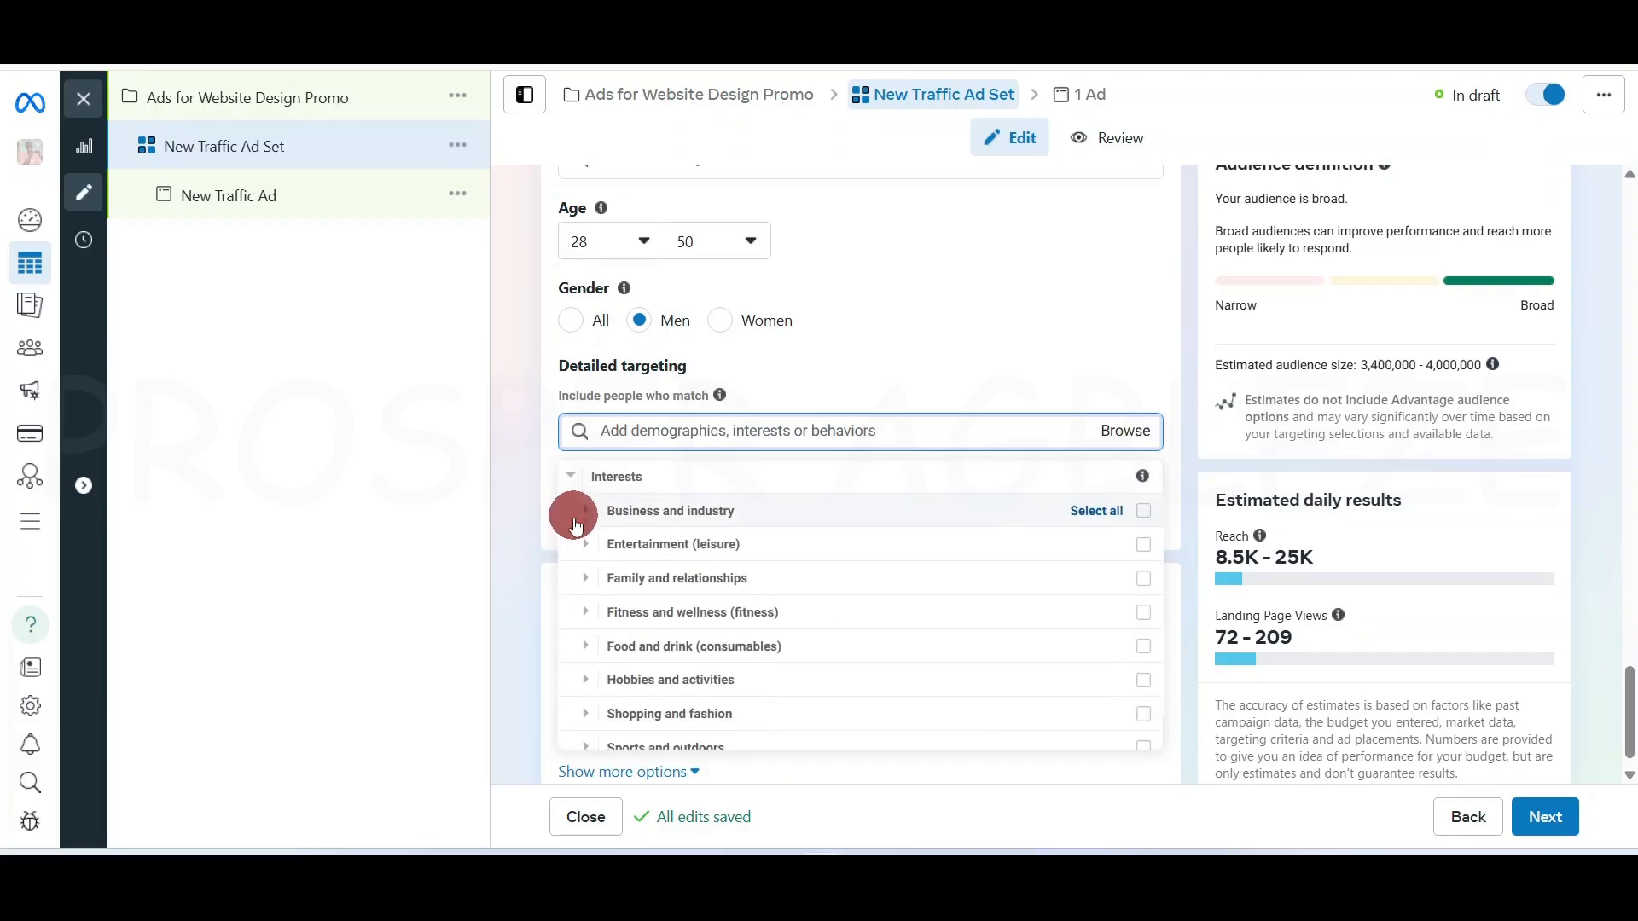
click(586, 714)
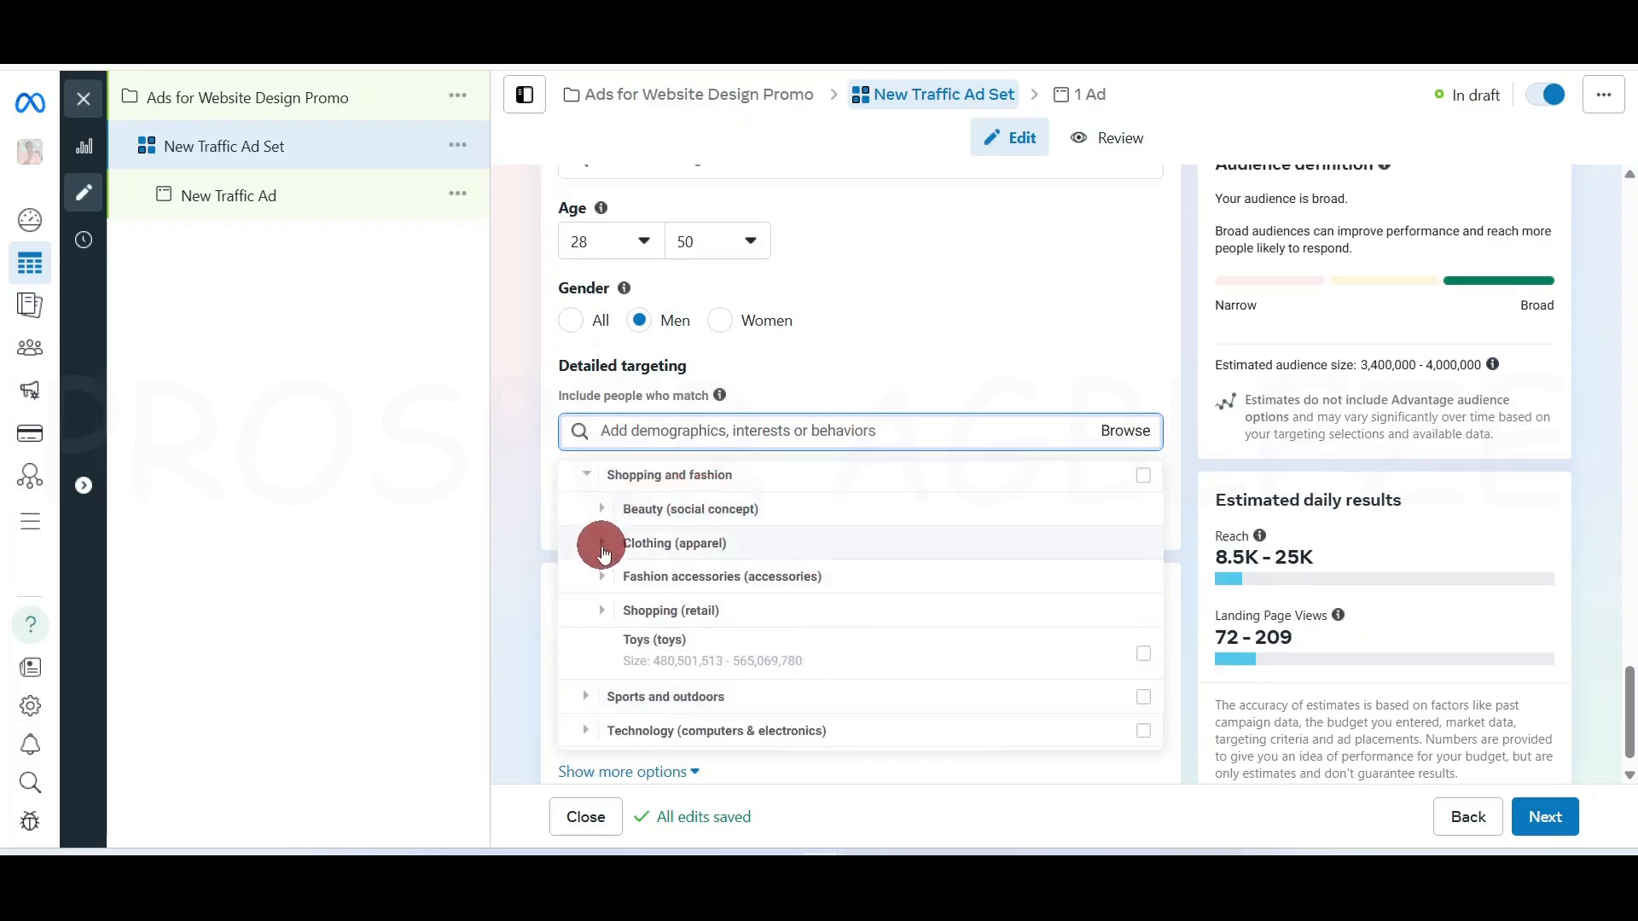
click(605, 543)
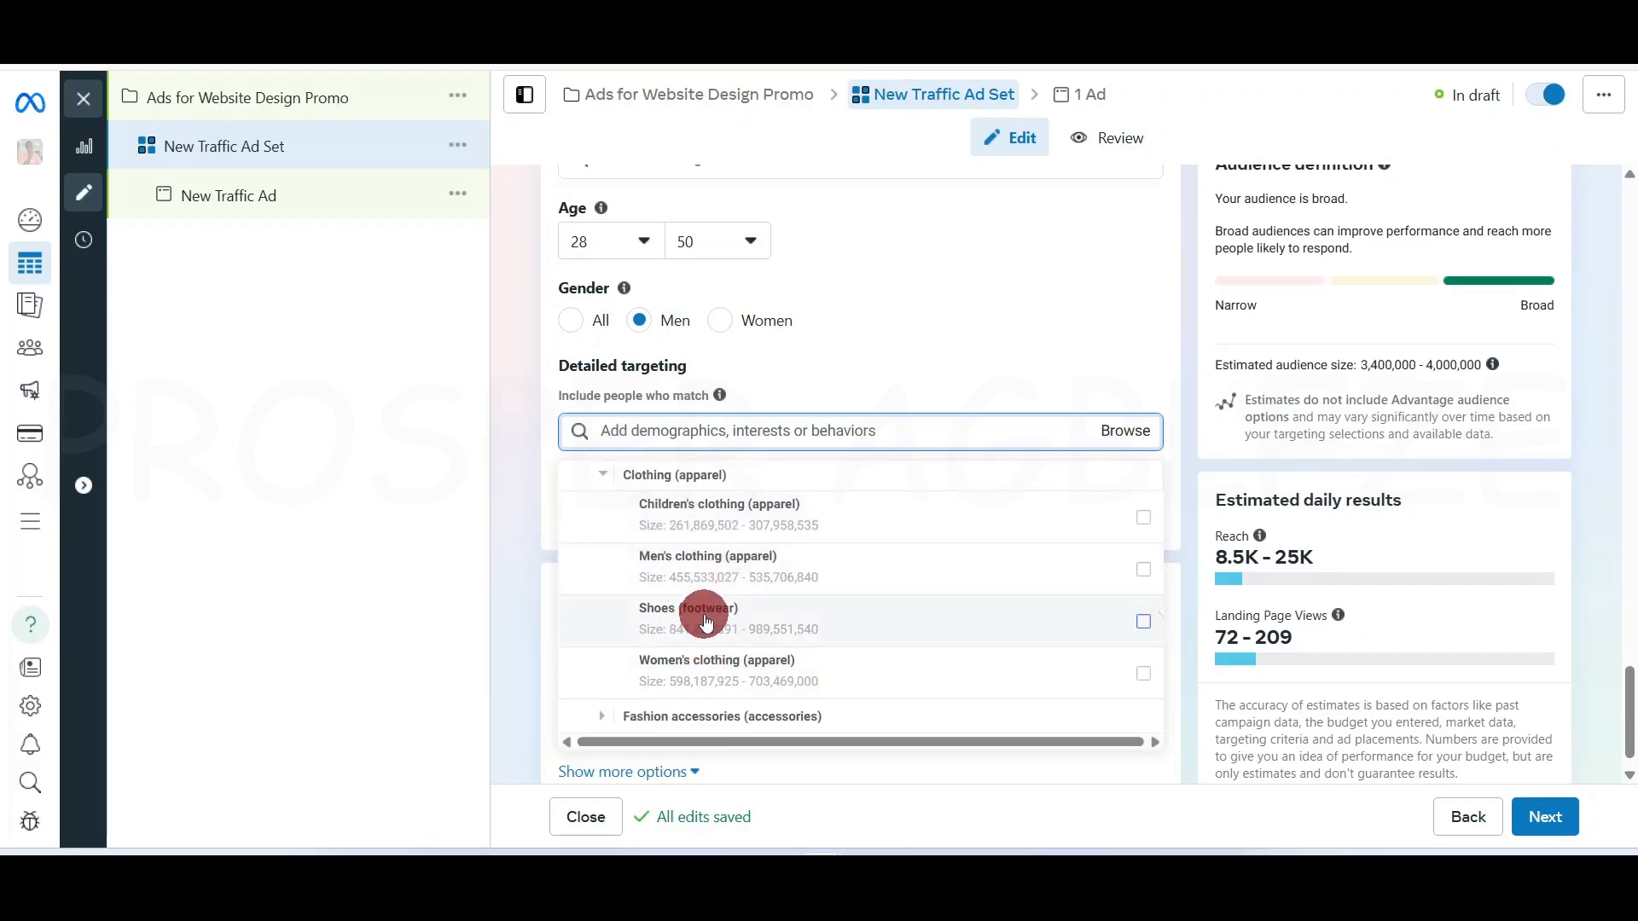
mouse_move(704, 557)
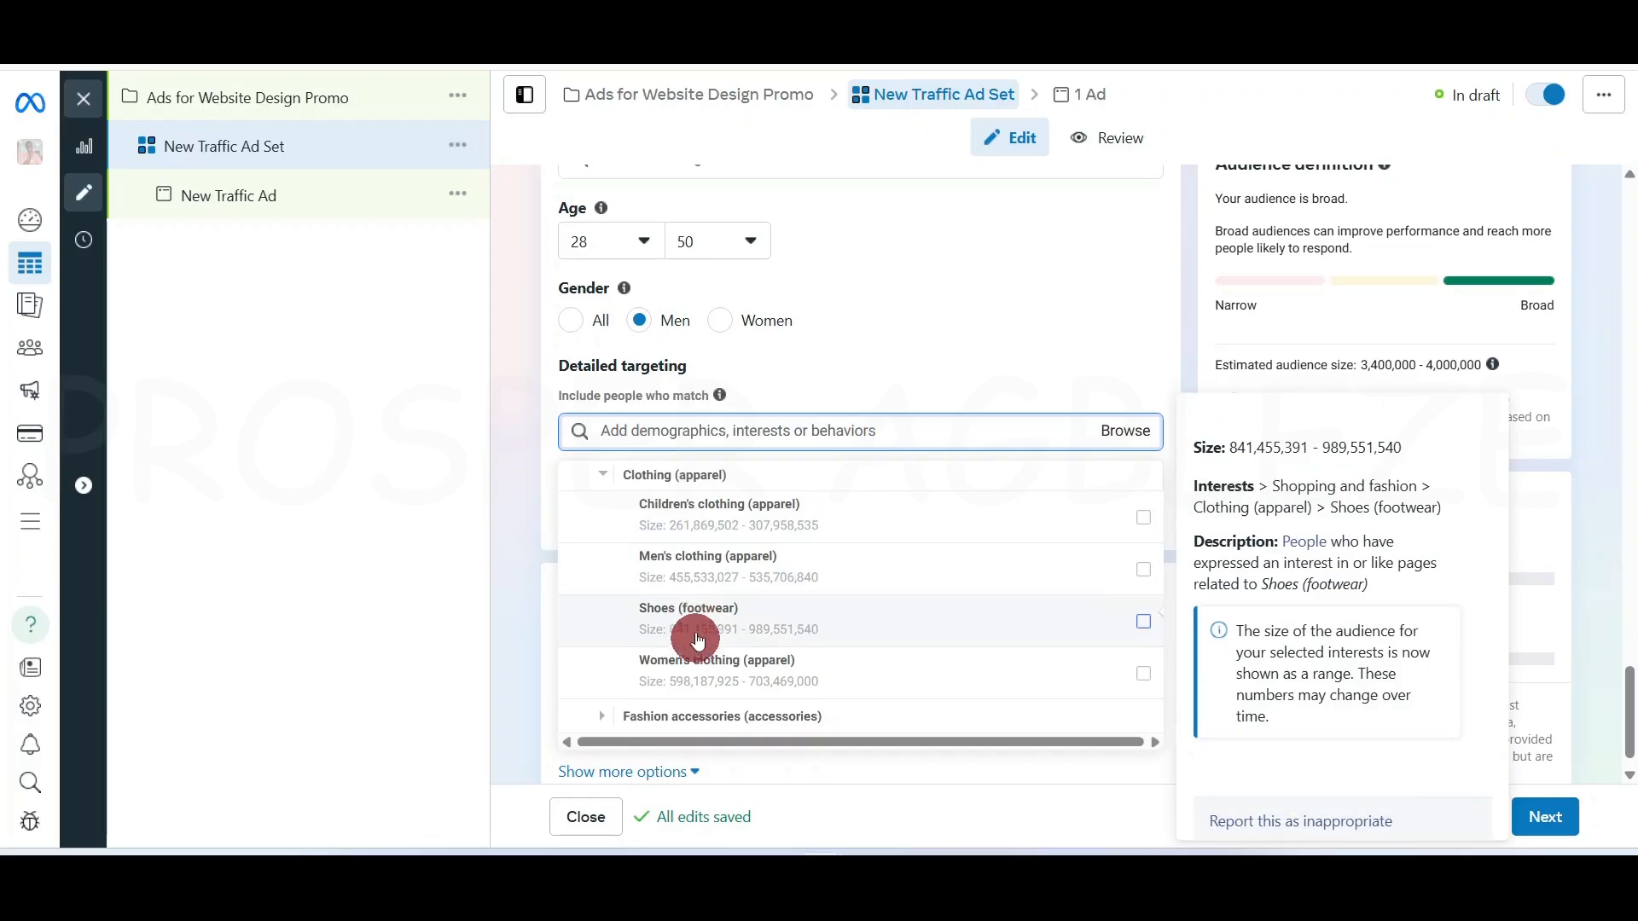
scroll(691, 580, up, 1)
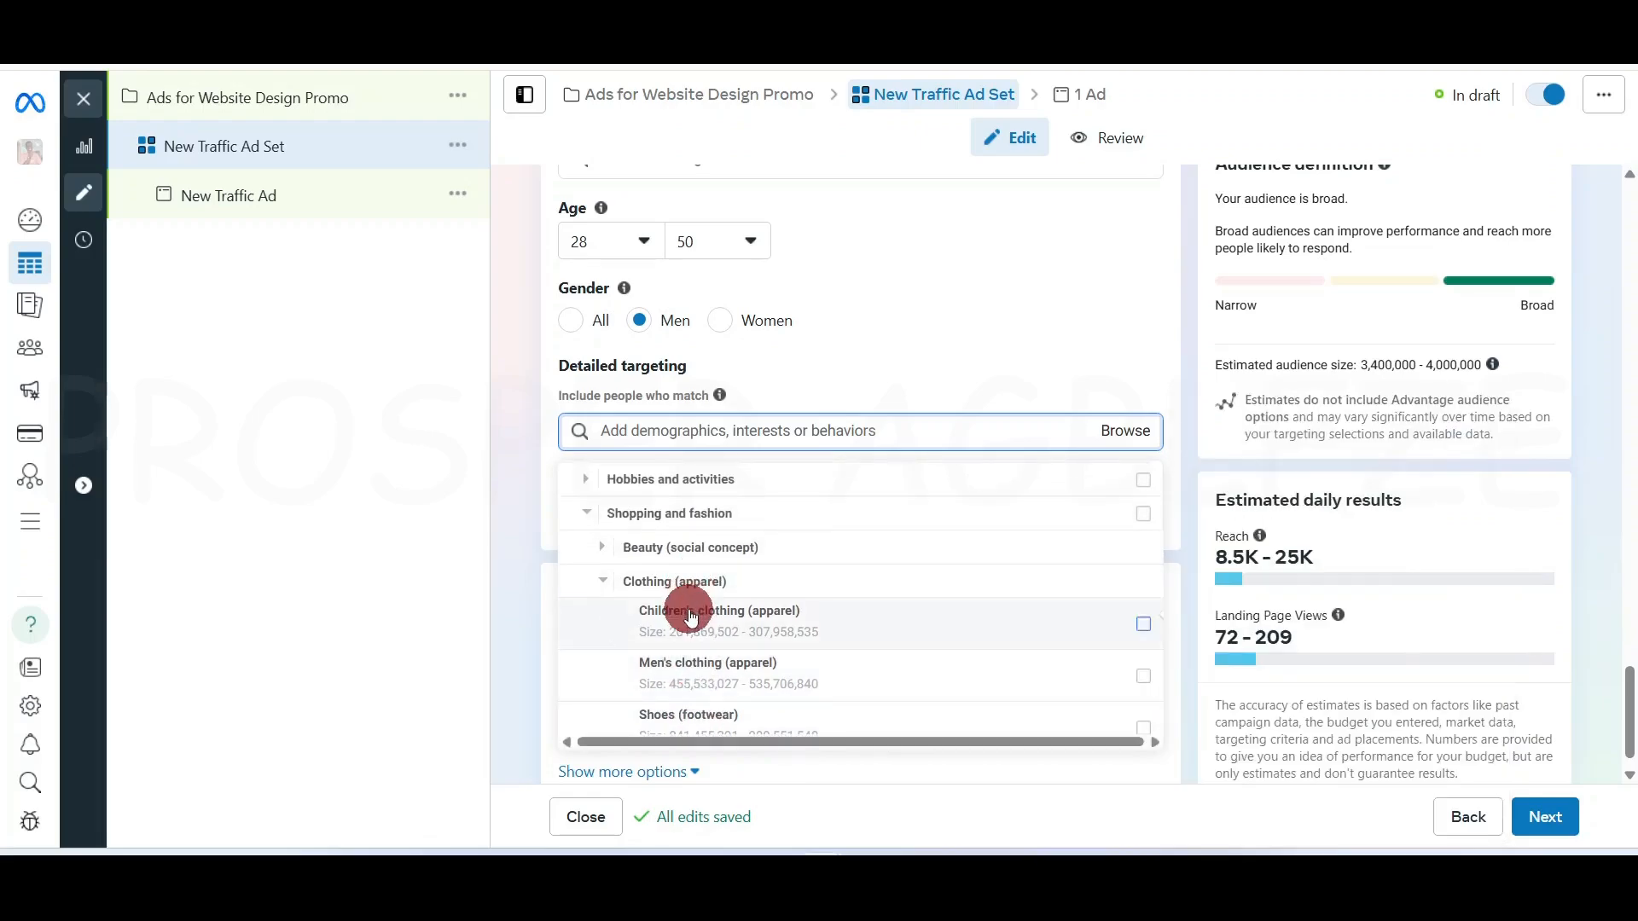
scroll(686, 614, down, 3)
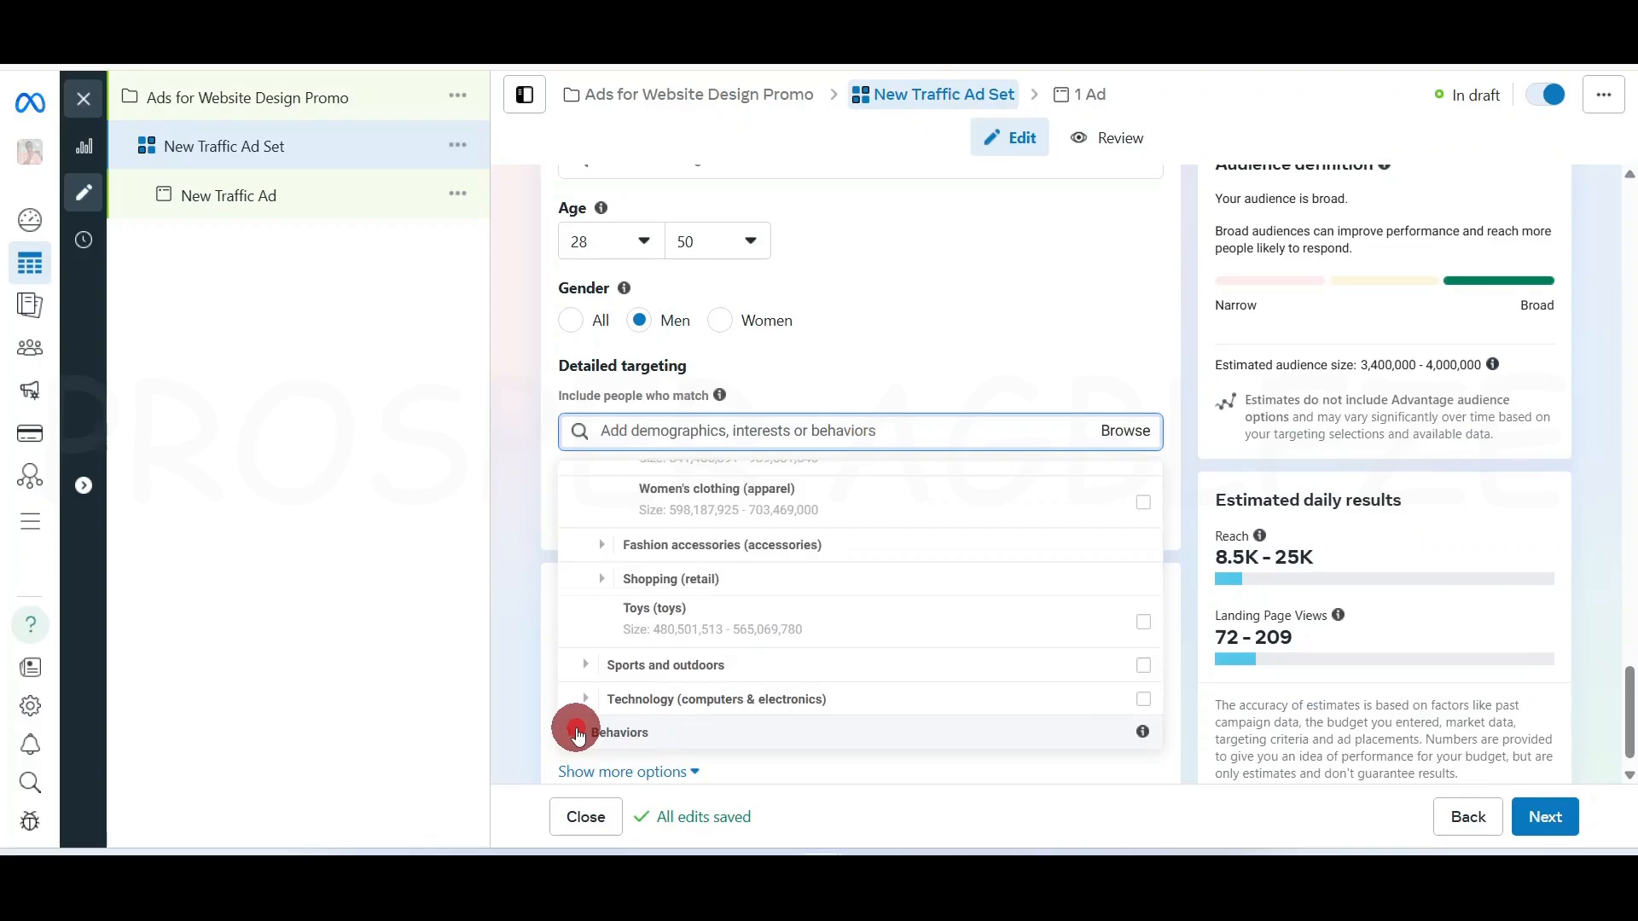
Expand Behaviors > Digital Activities and Travel, showing the Frequent international travelers audience details
click(576, 731)
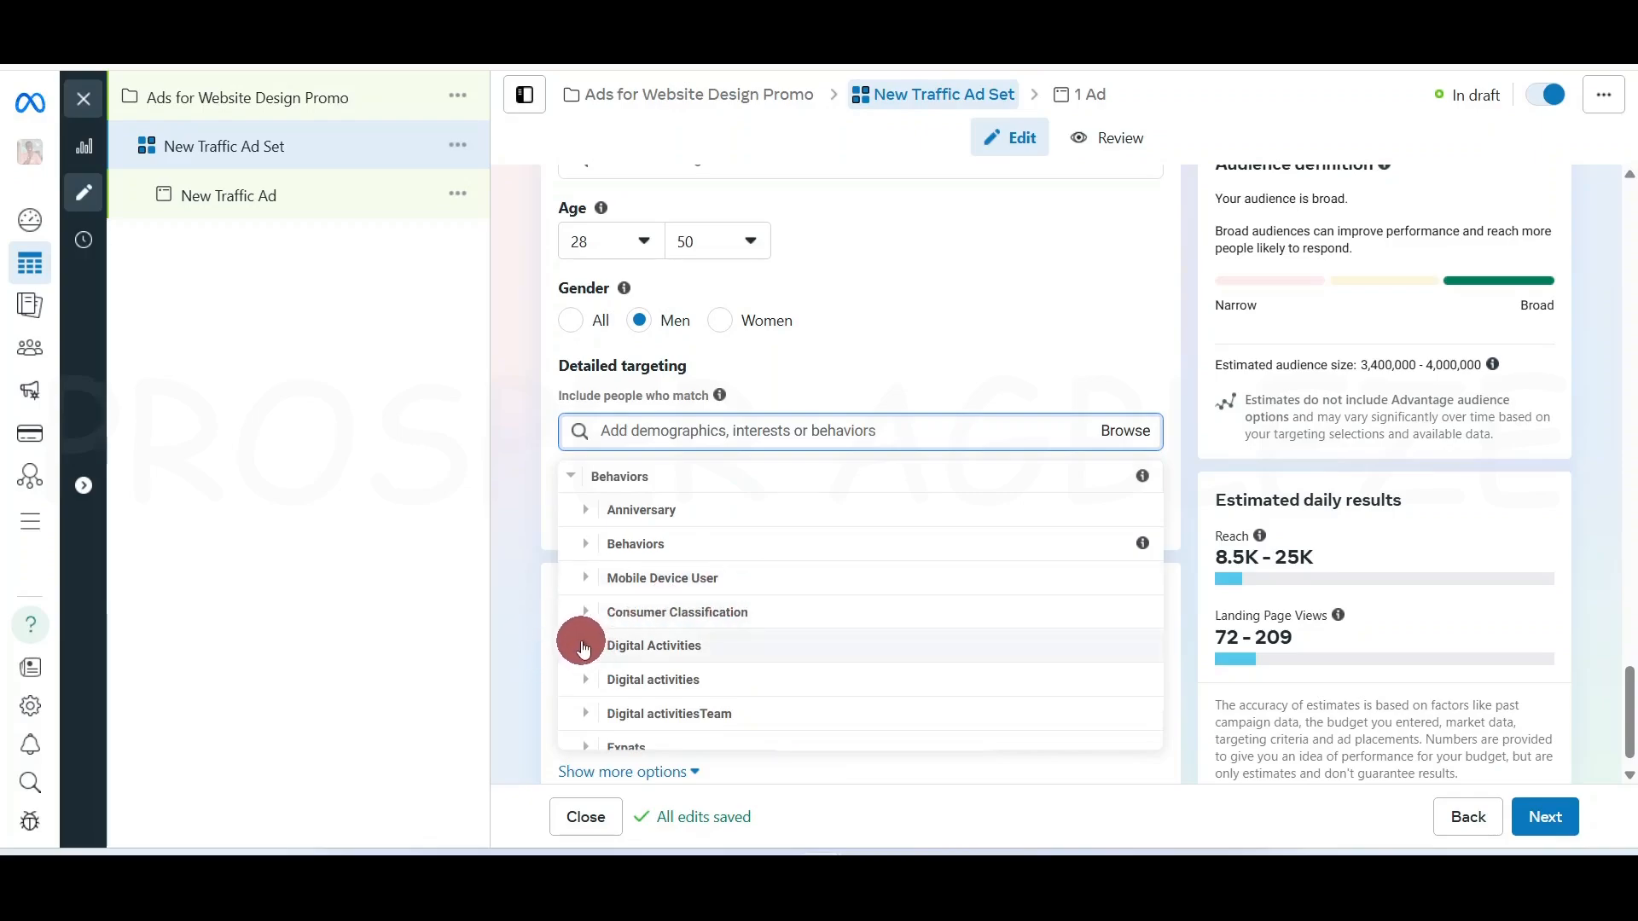
click(583, 647)
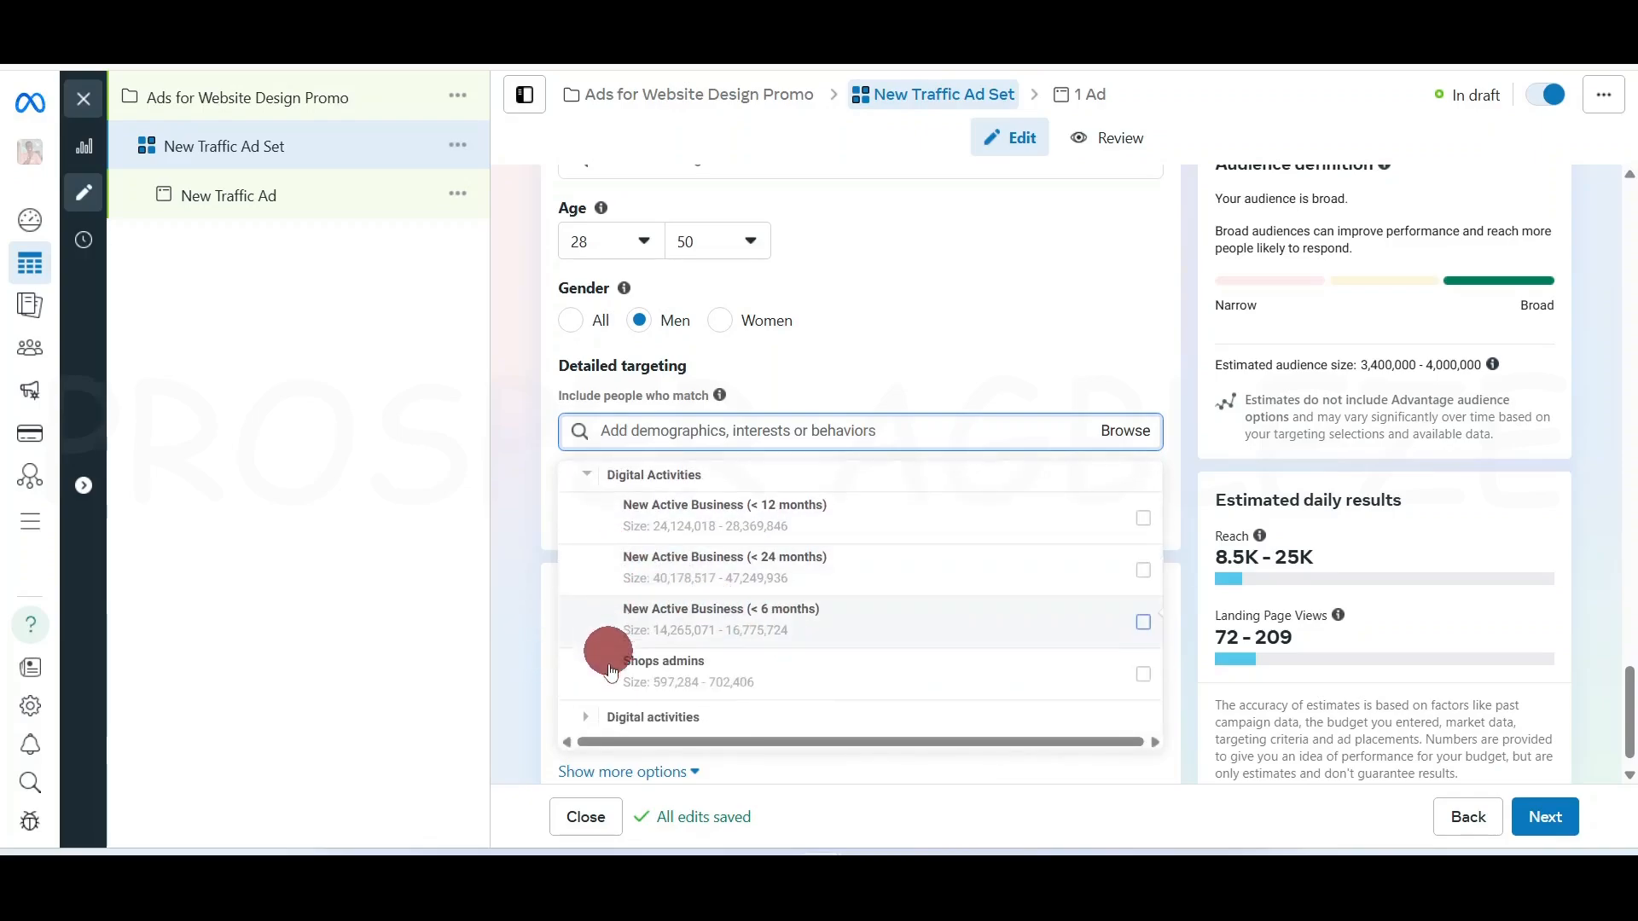
scroll(611, 640, down, 3)
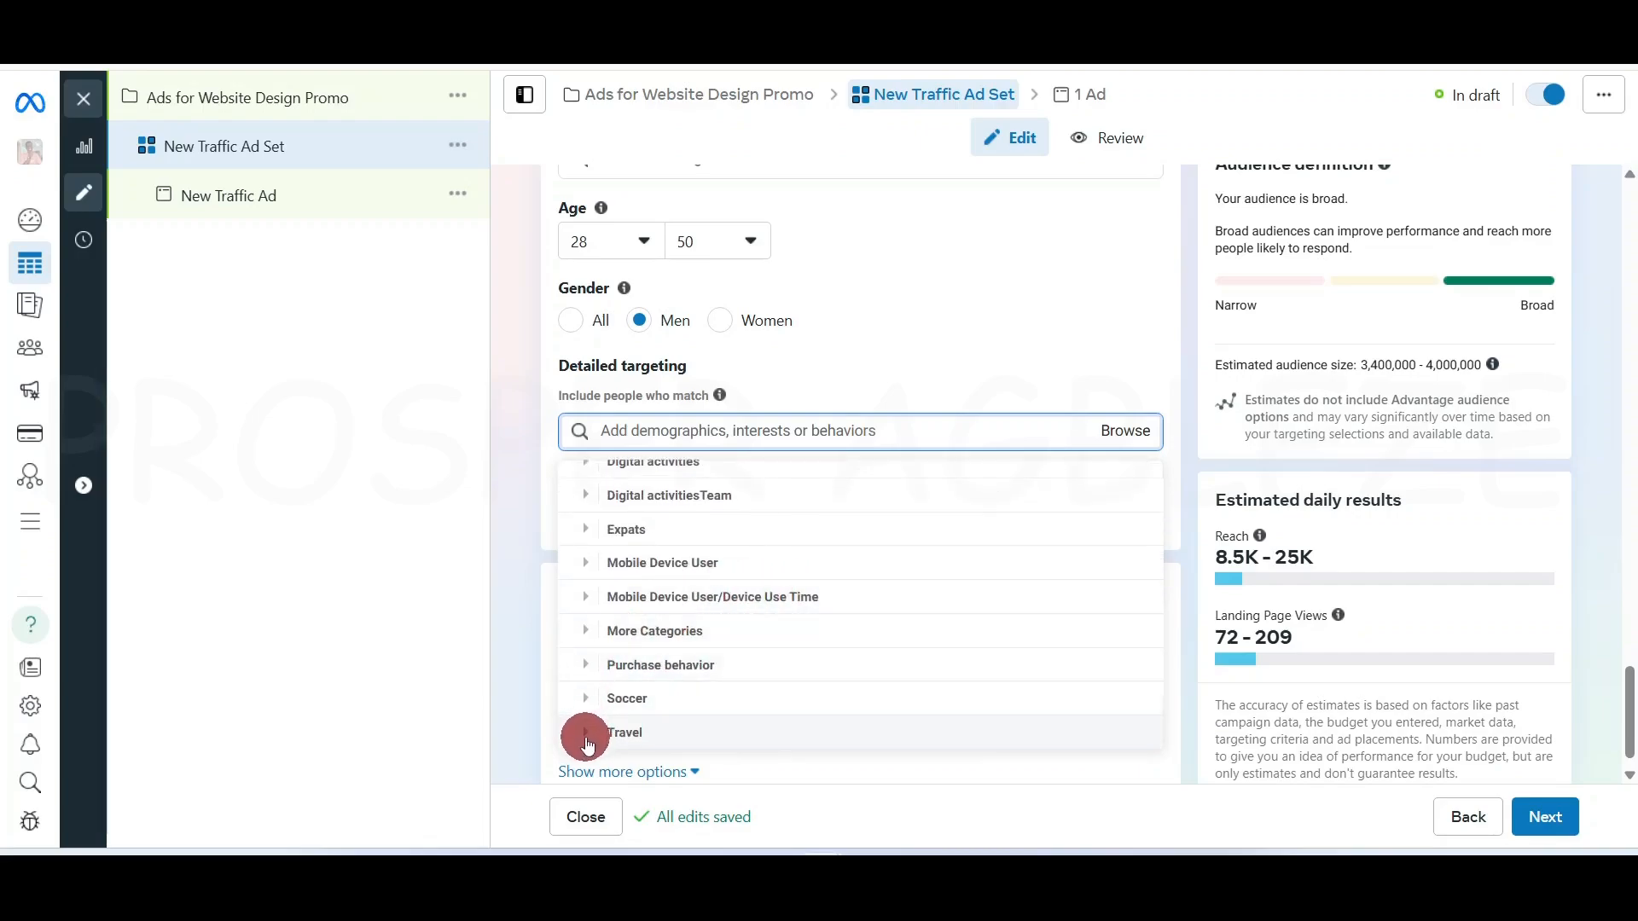
click(588, 734)
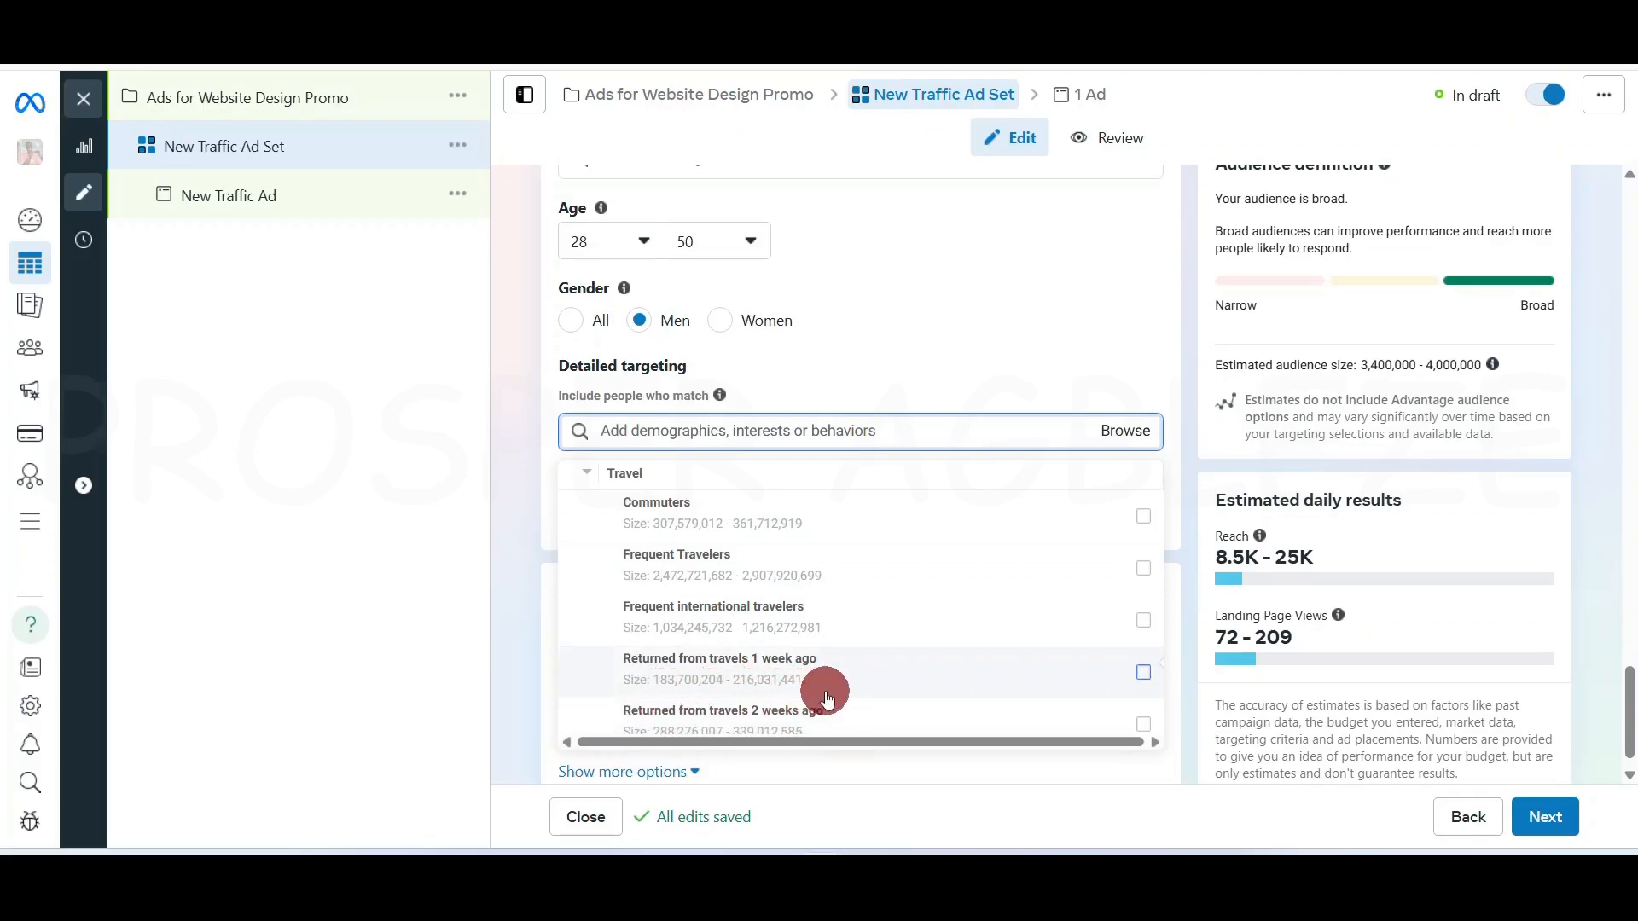
mouse_move(825, 697)
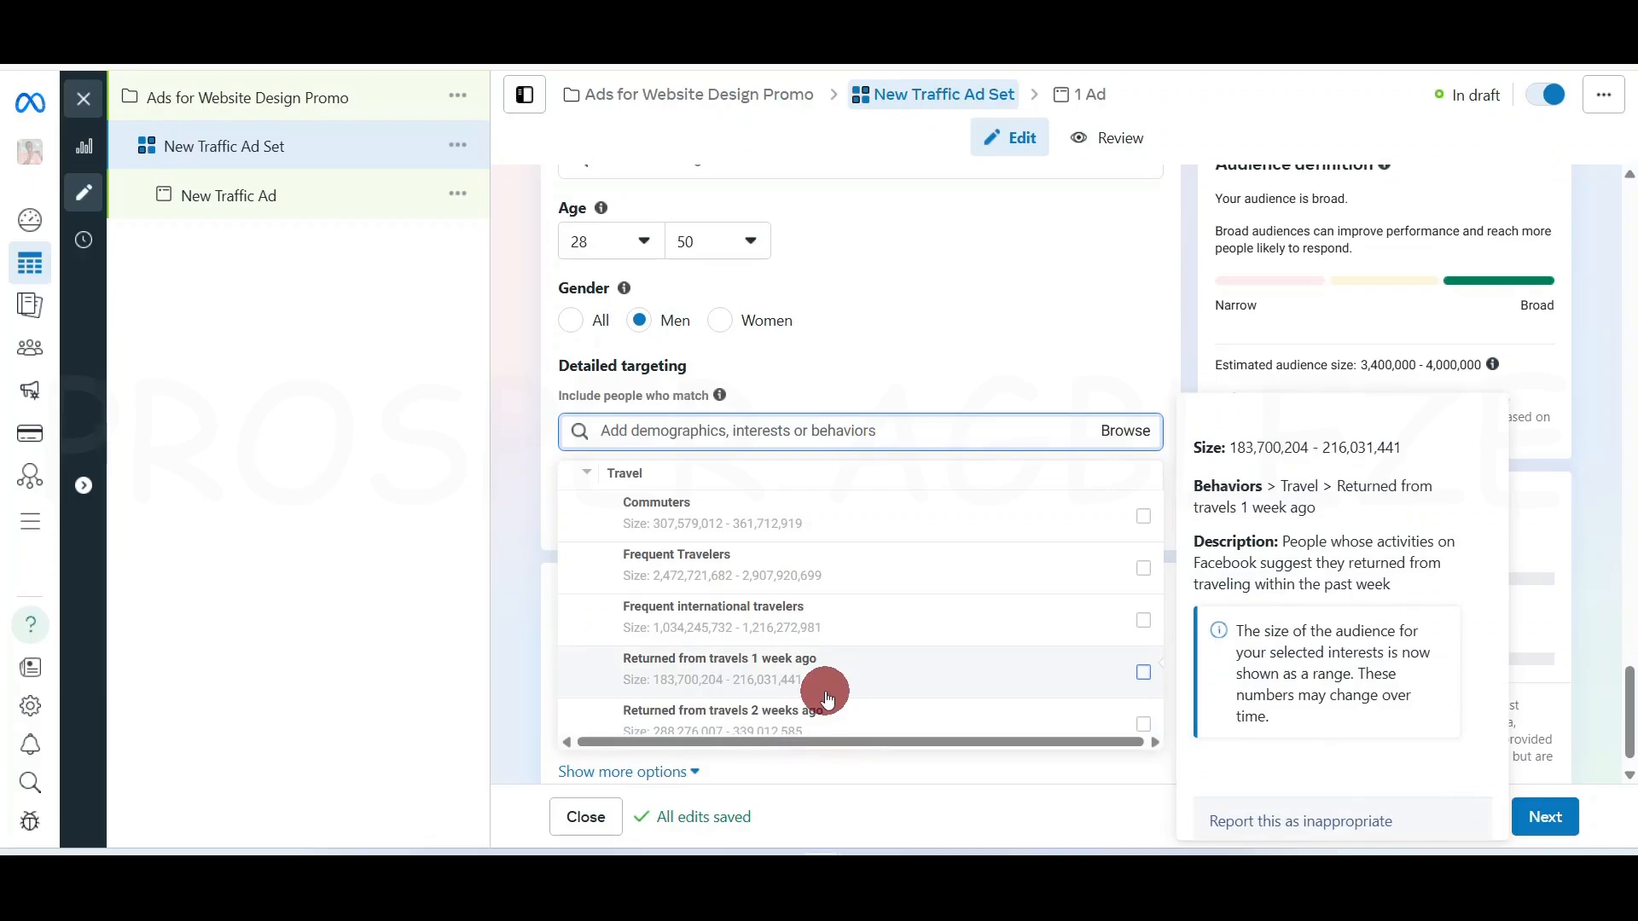
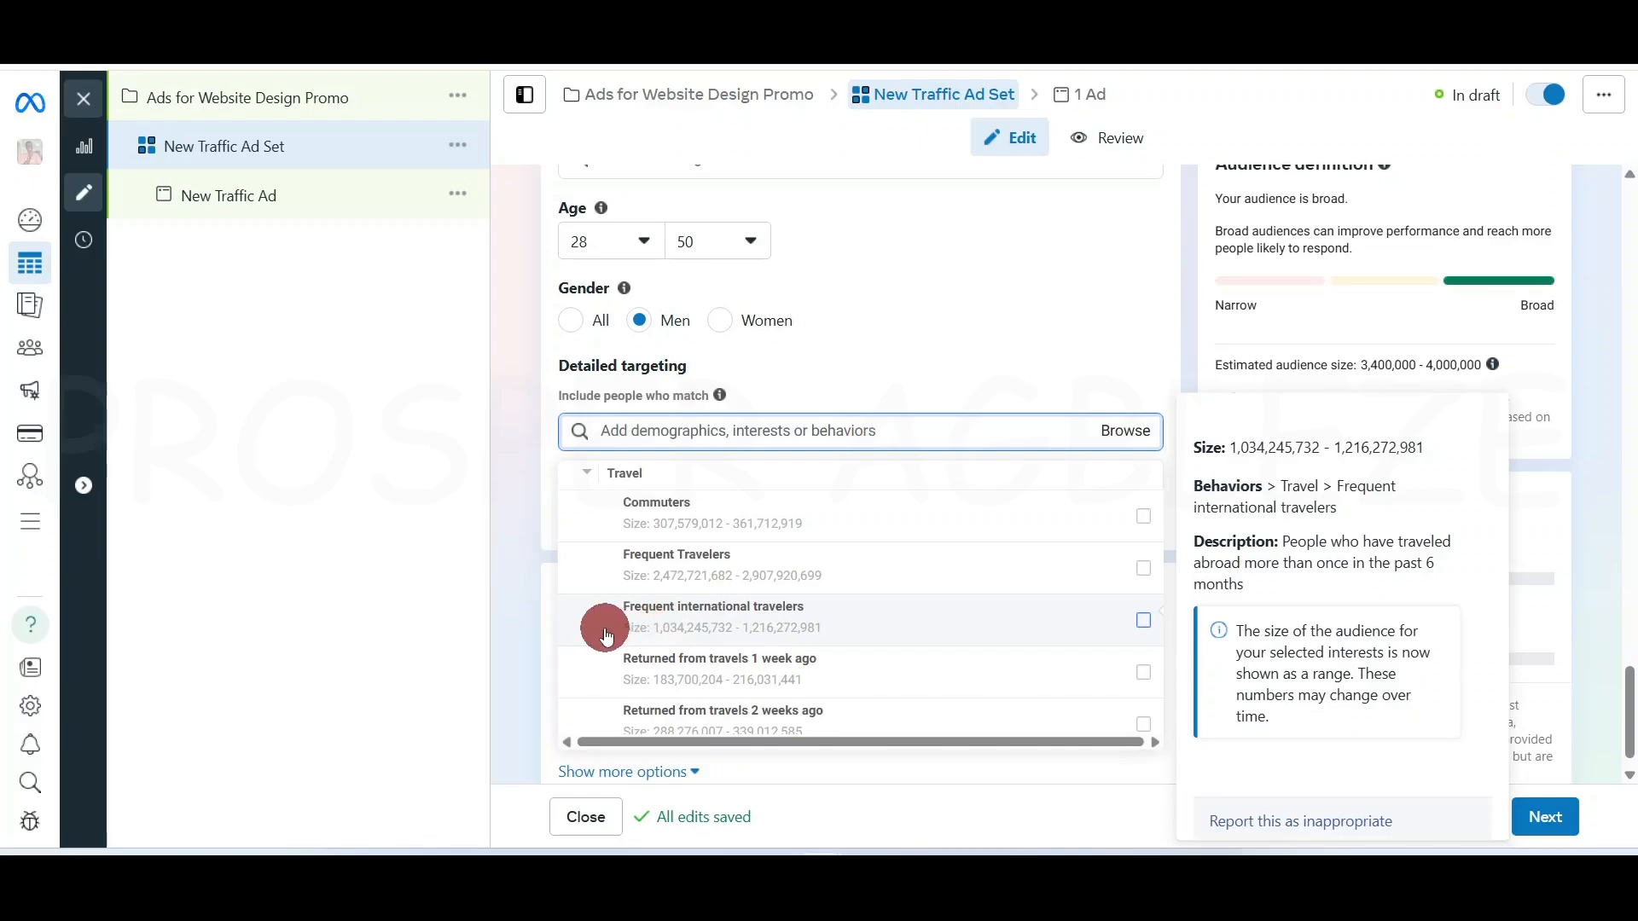
Review the Demographics > Parents > All parents subgroups, then close the targeting list without adding any
scroll(604, 636, up, 5)
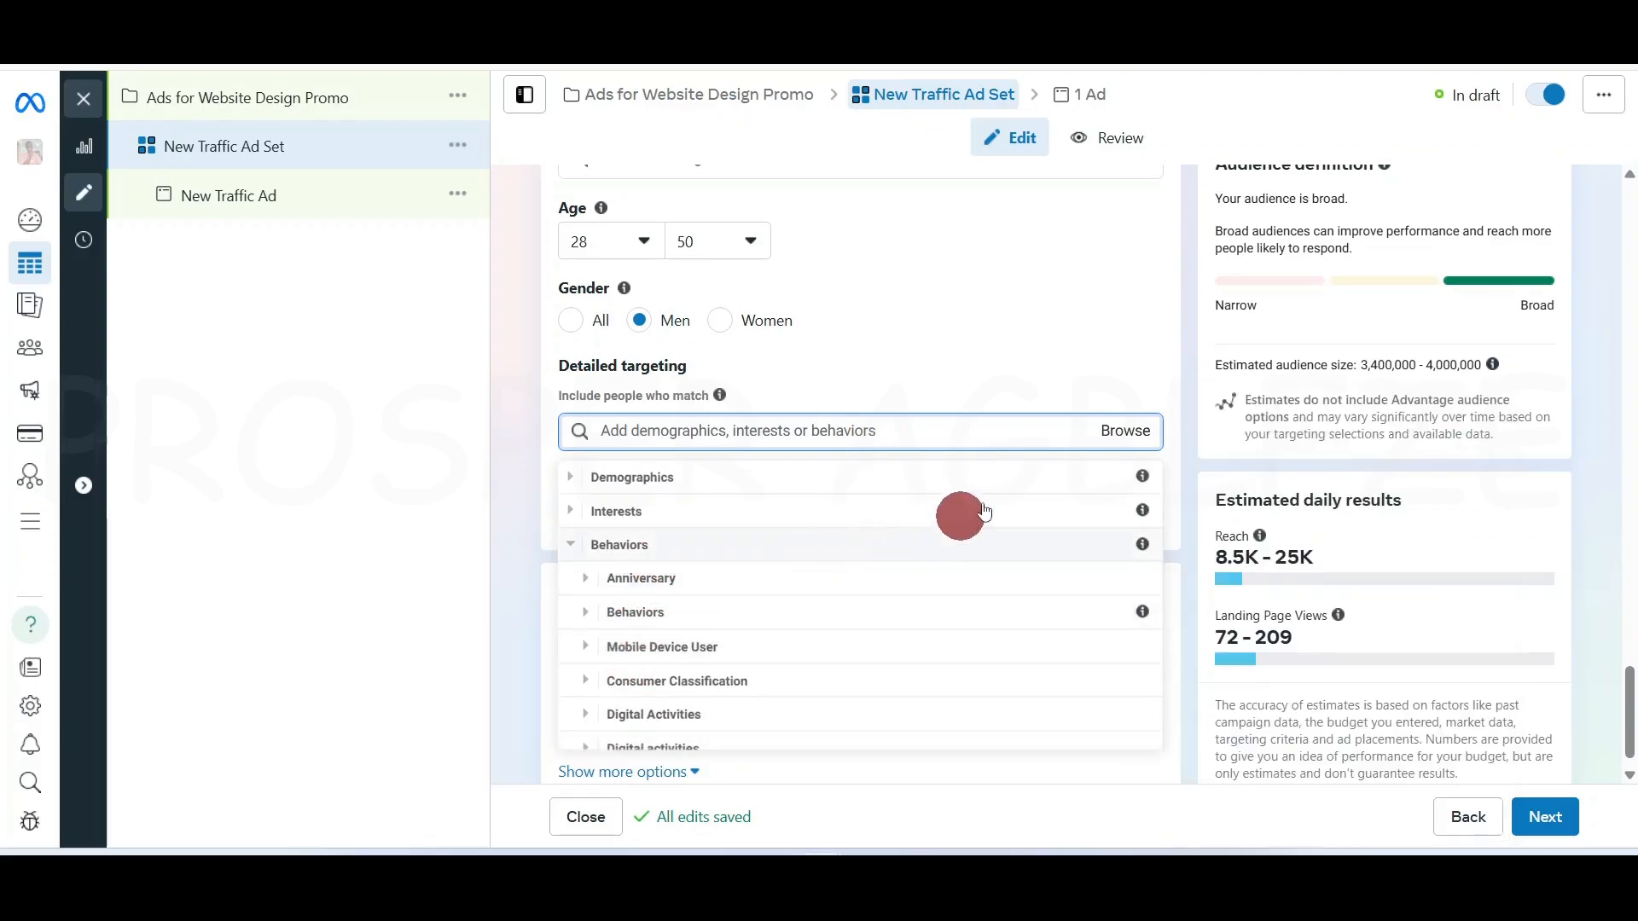
click(1109, 351)
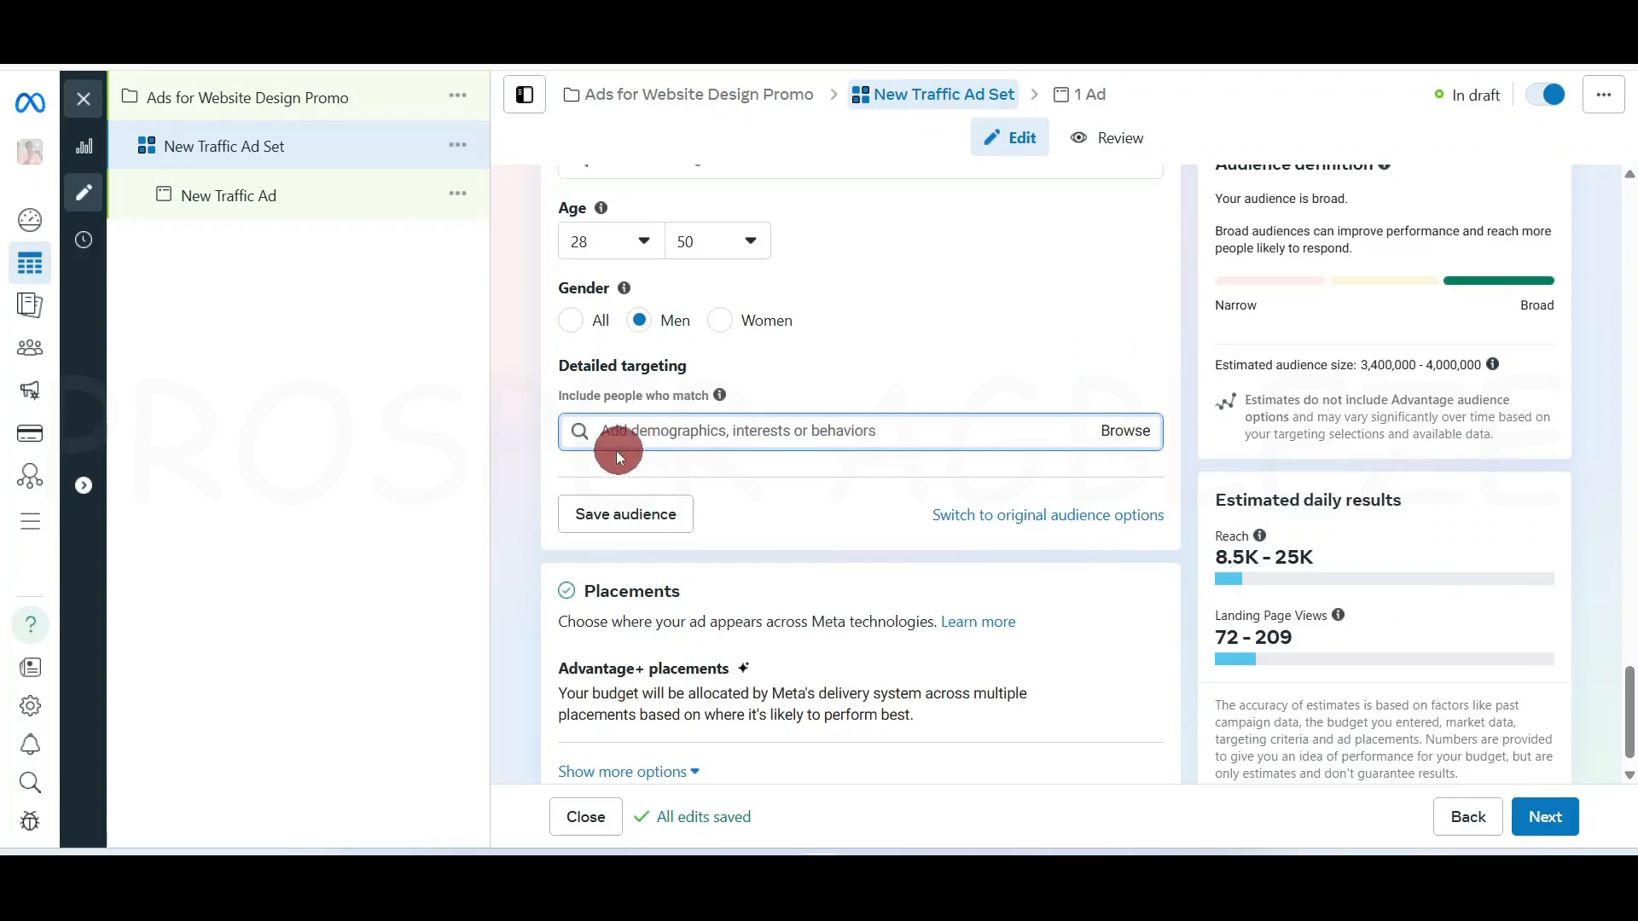
click(1141, 433)
click(569, 476)
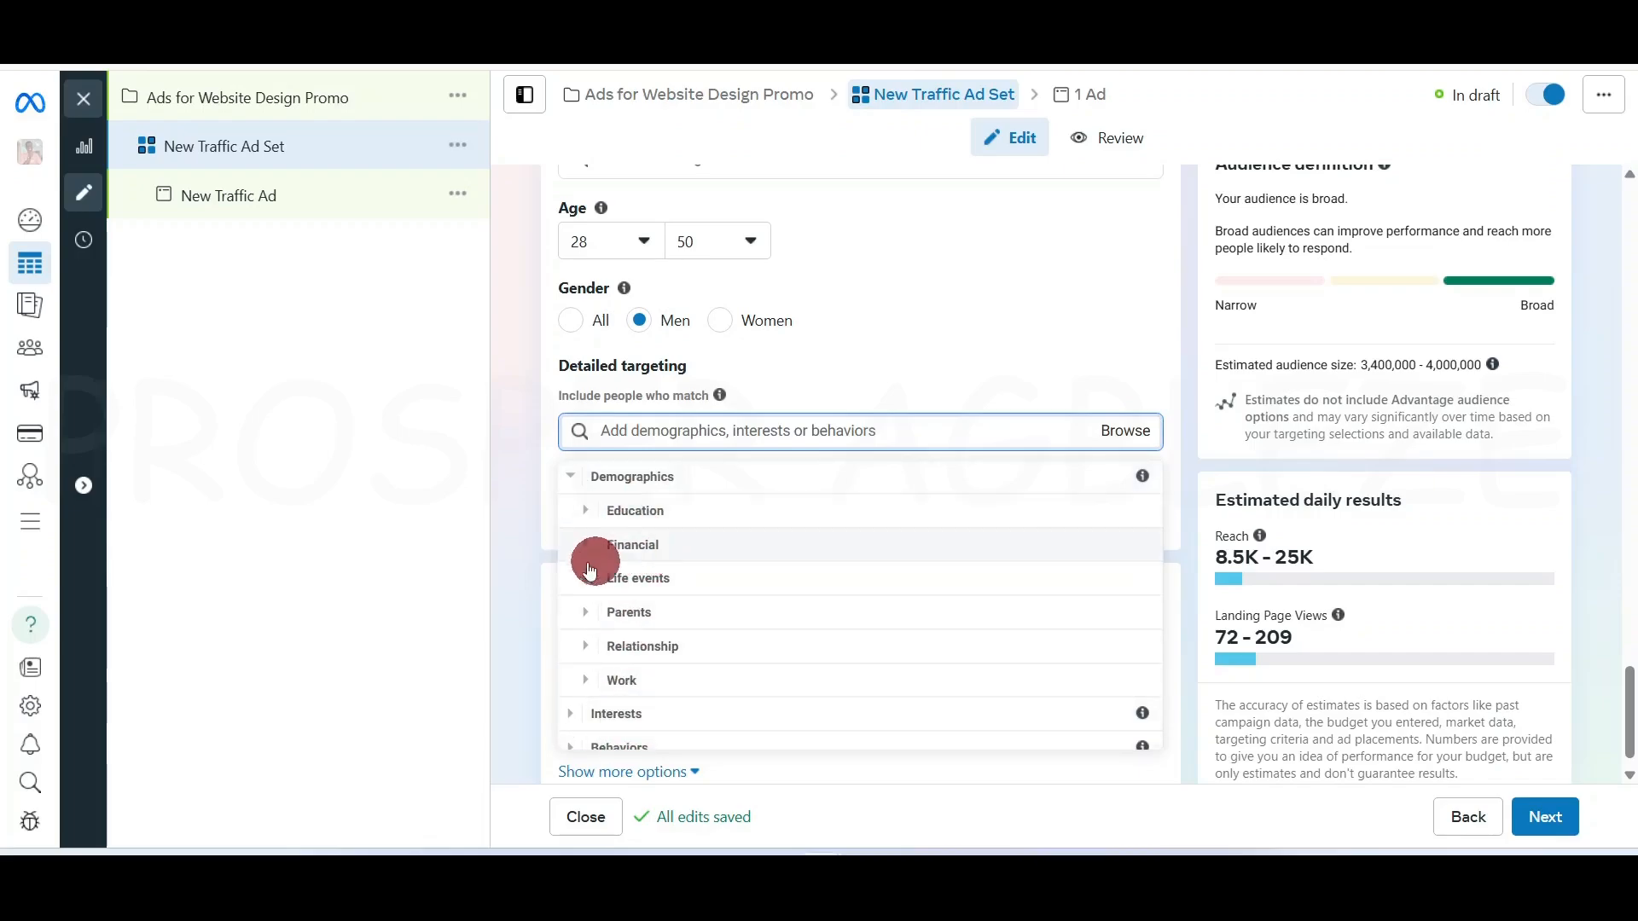
click(588, 610)
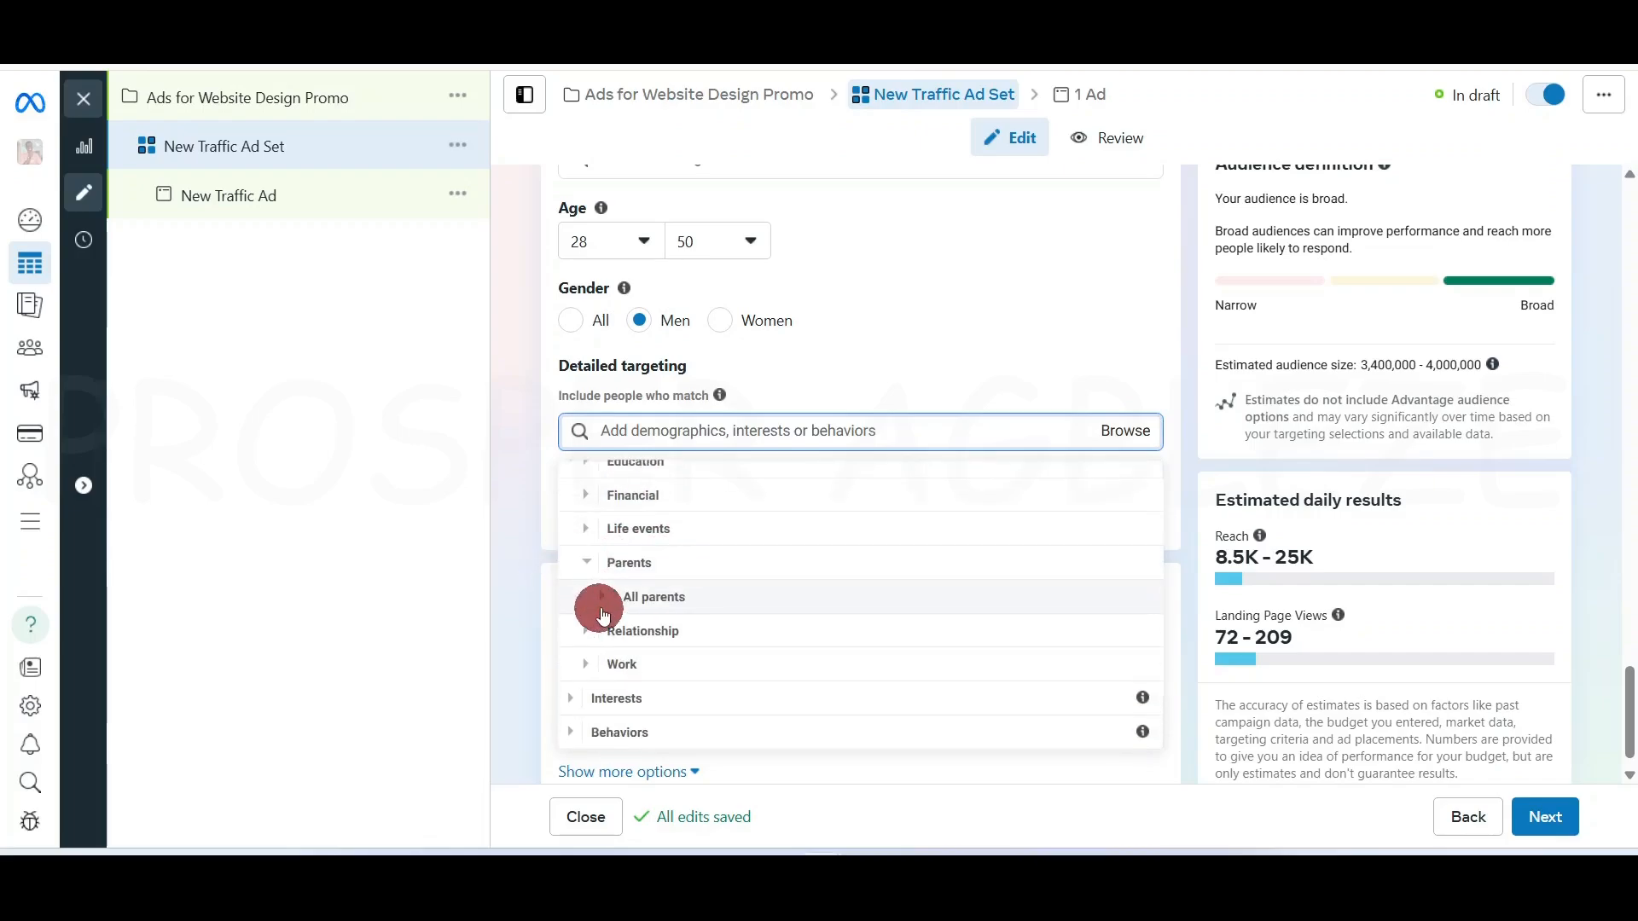
click(594, 602)
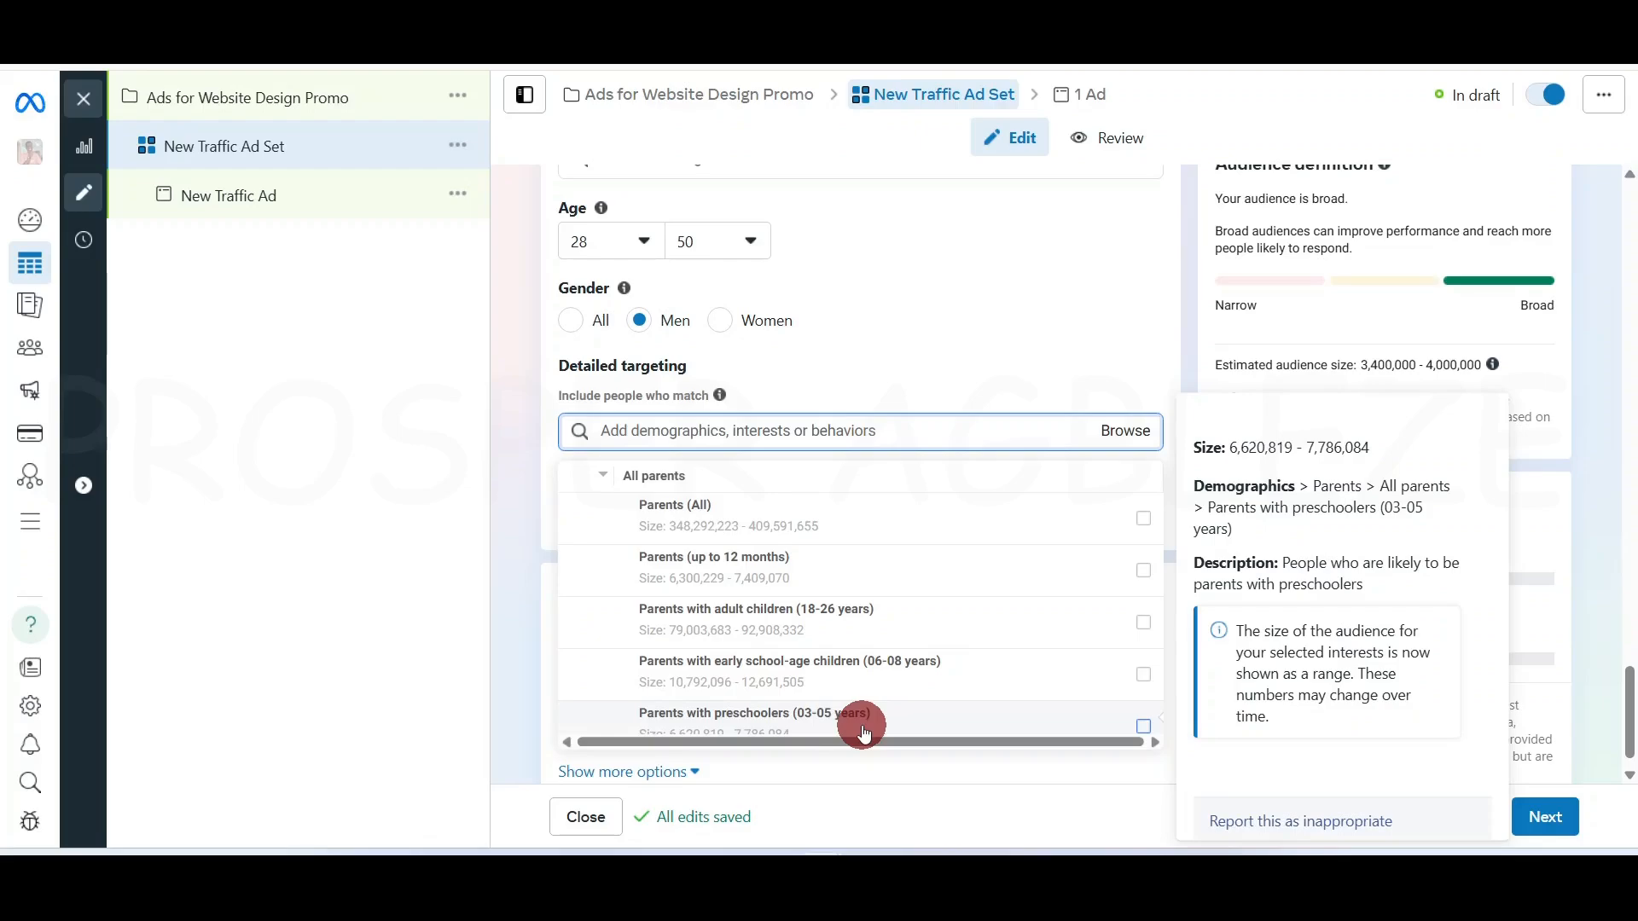
scroll(879, 695, down, 5)
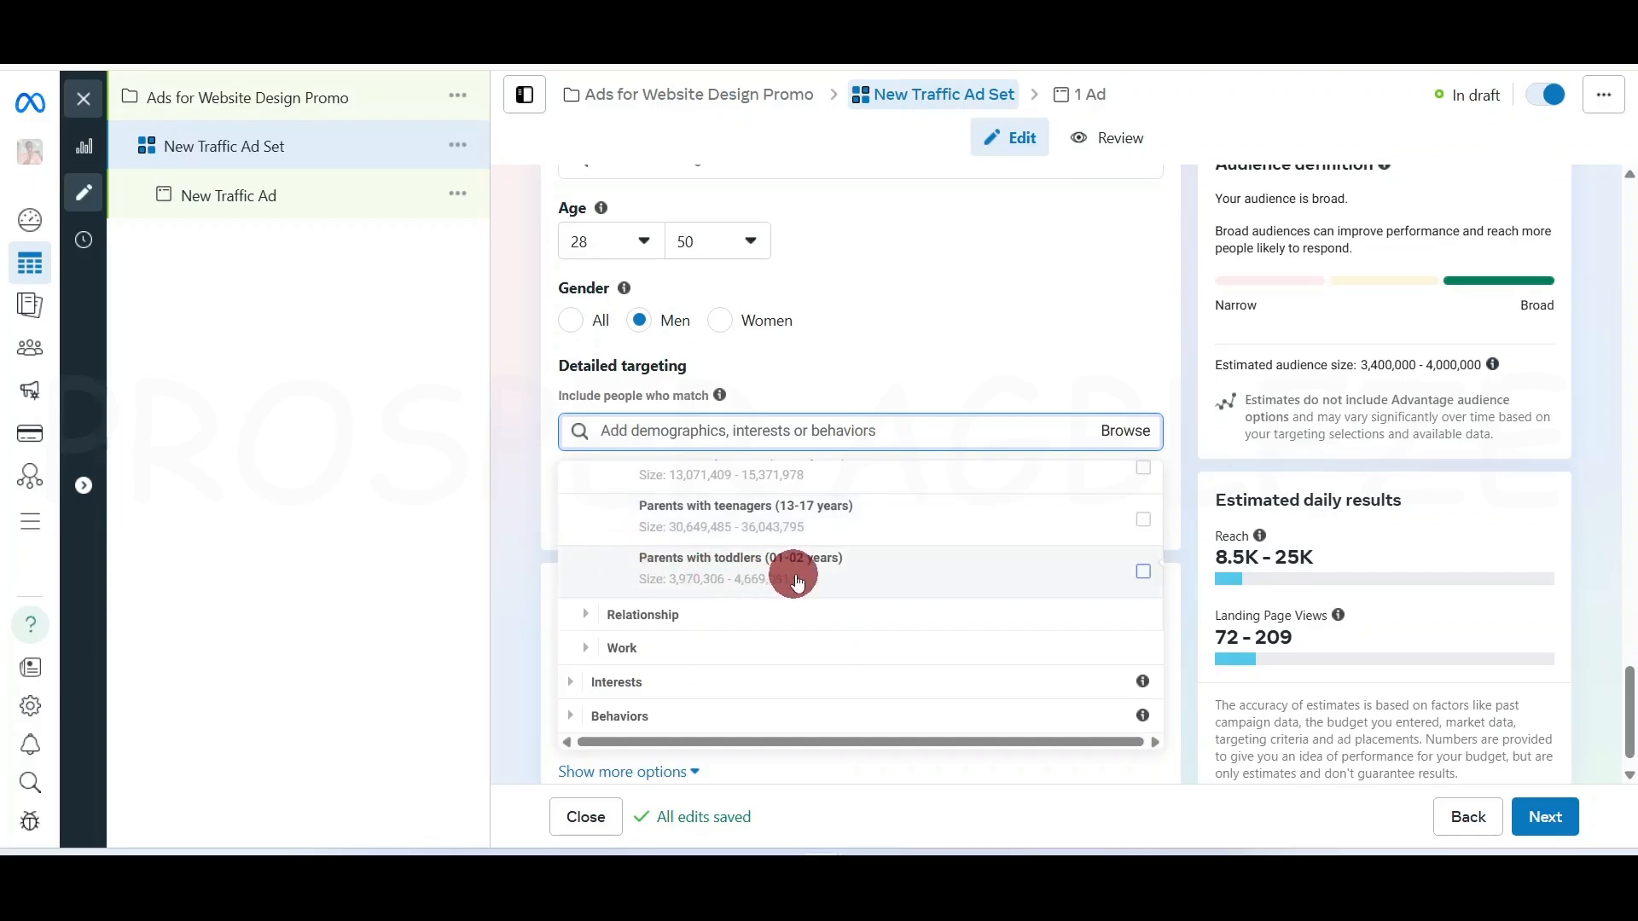
mouse_move(891, 578)
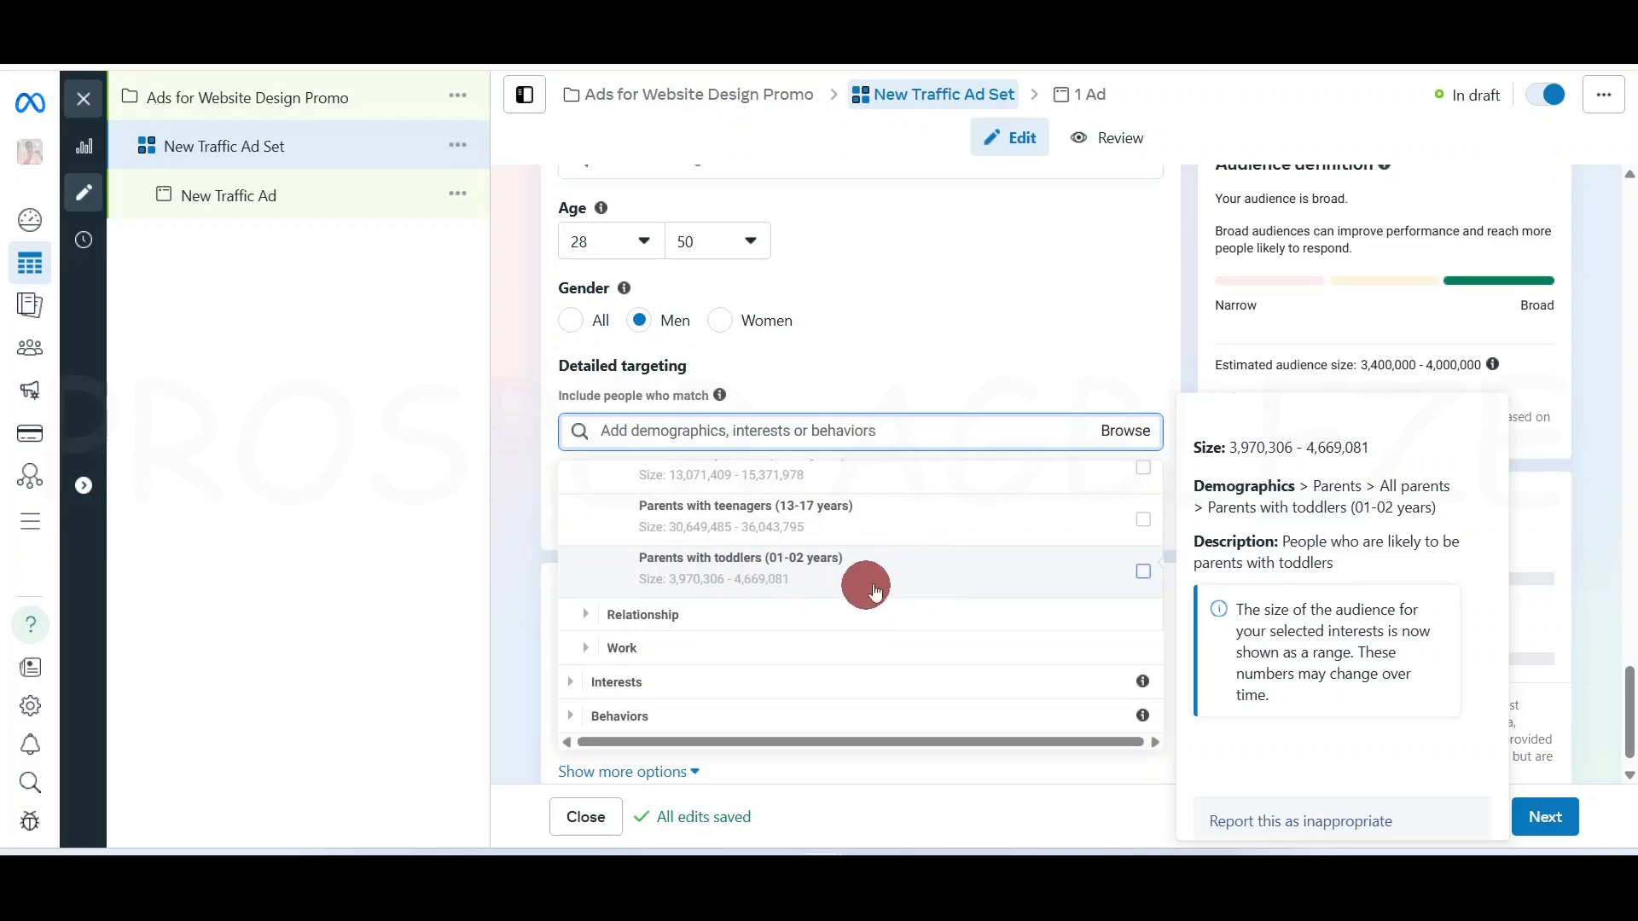
click(1115, 355)
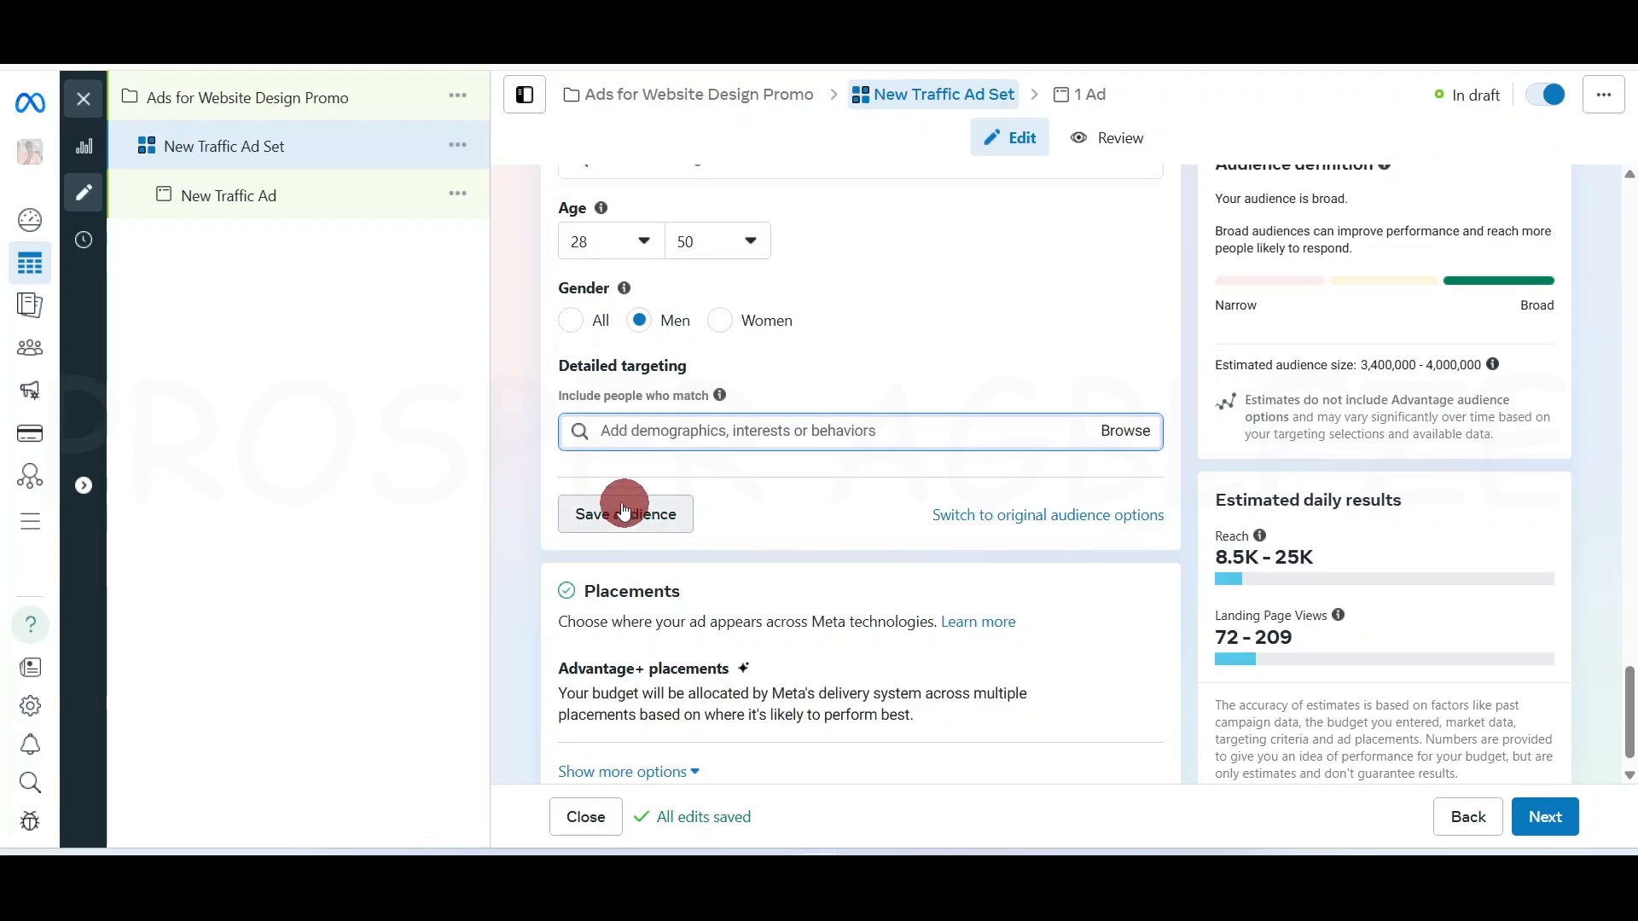
mouse_move(25, 364)
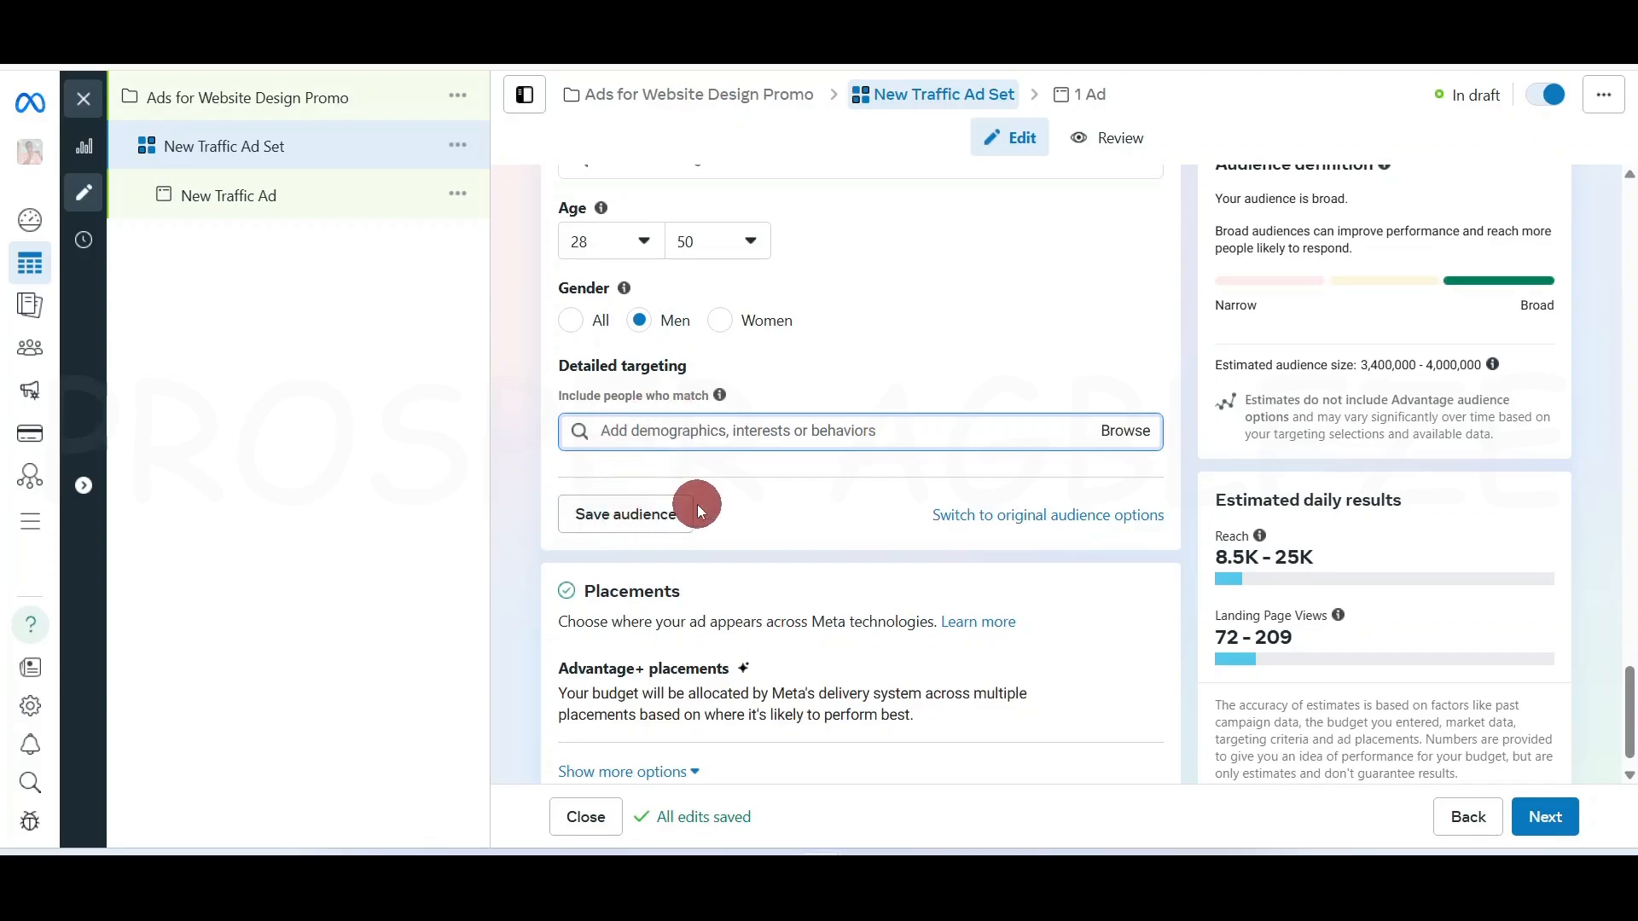
scroll(698, 504, up, 6)
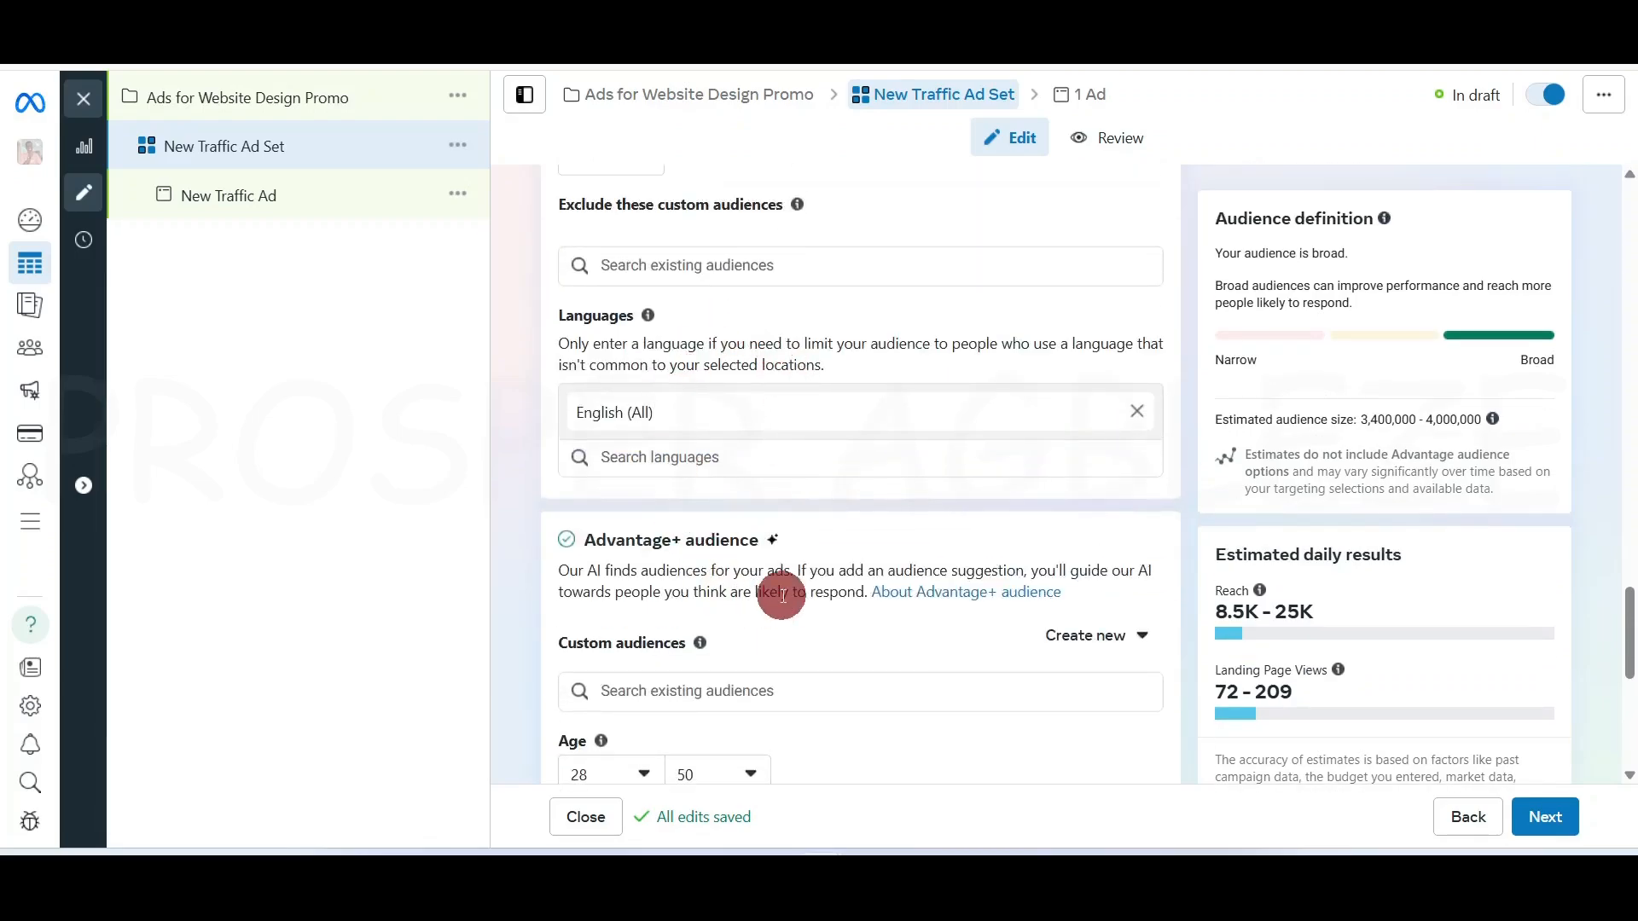
scroll(782, 595, up, 5)
scroll(861, 660, down, 11)
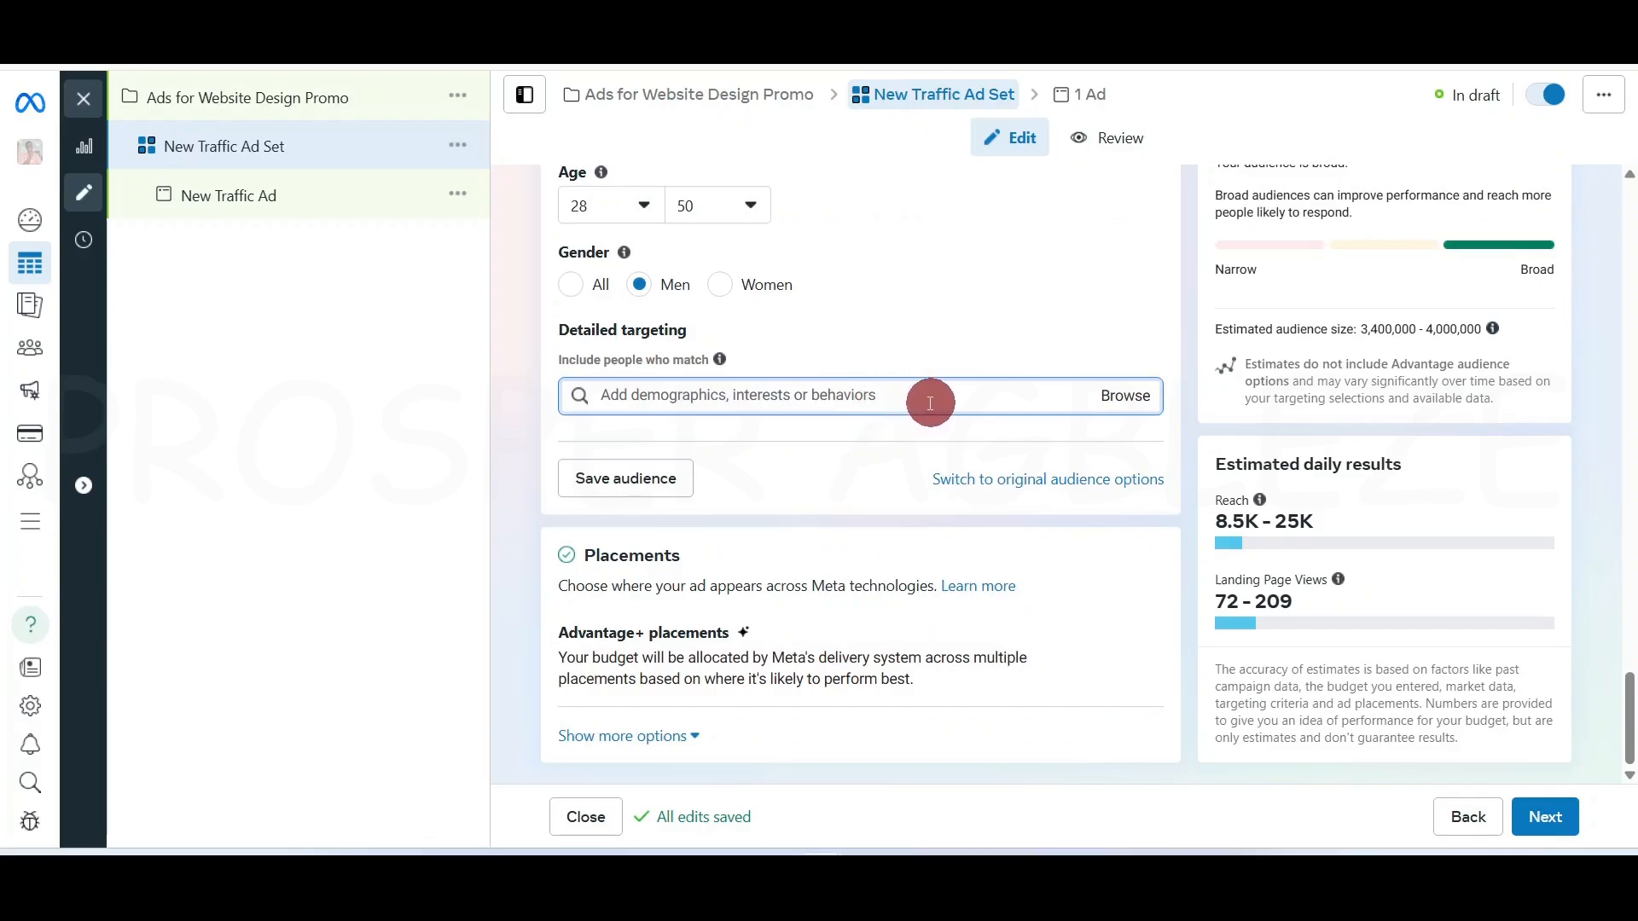
scroll(929, 406, up, 10)
scroll(905, 407, up, 1)
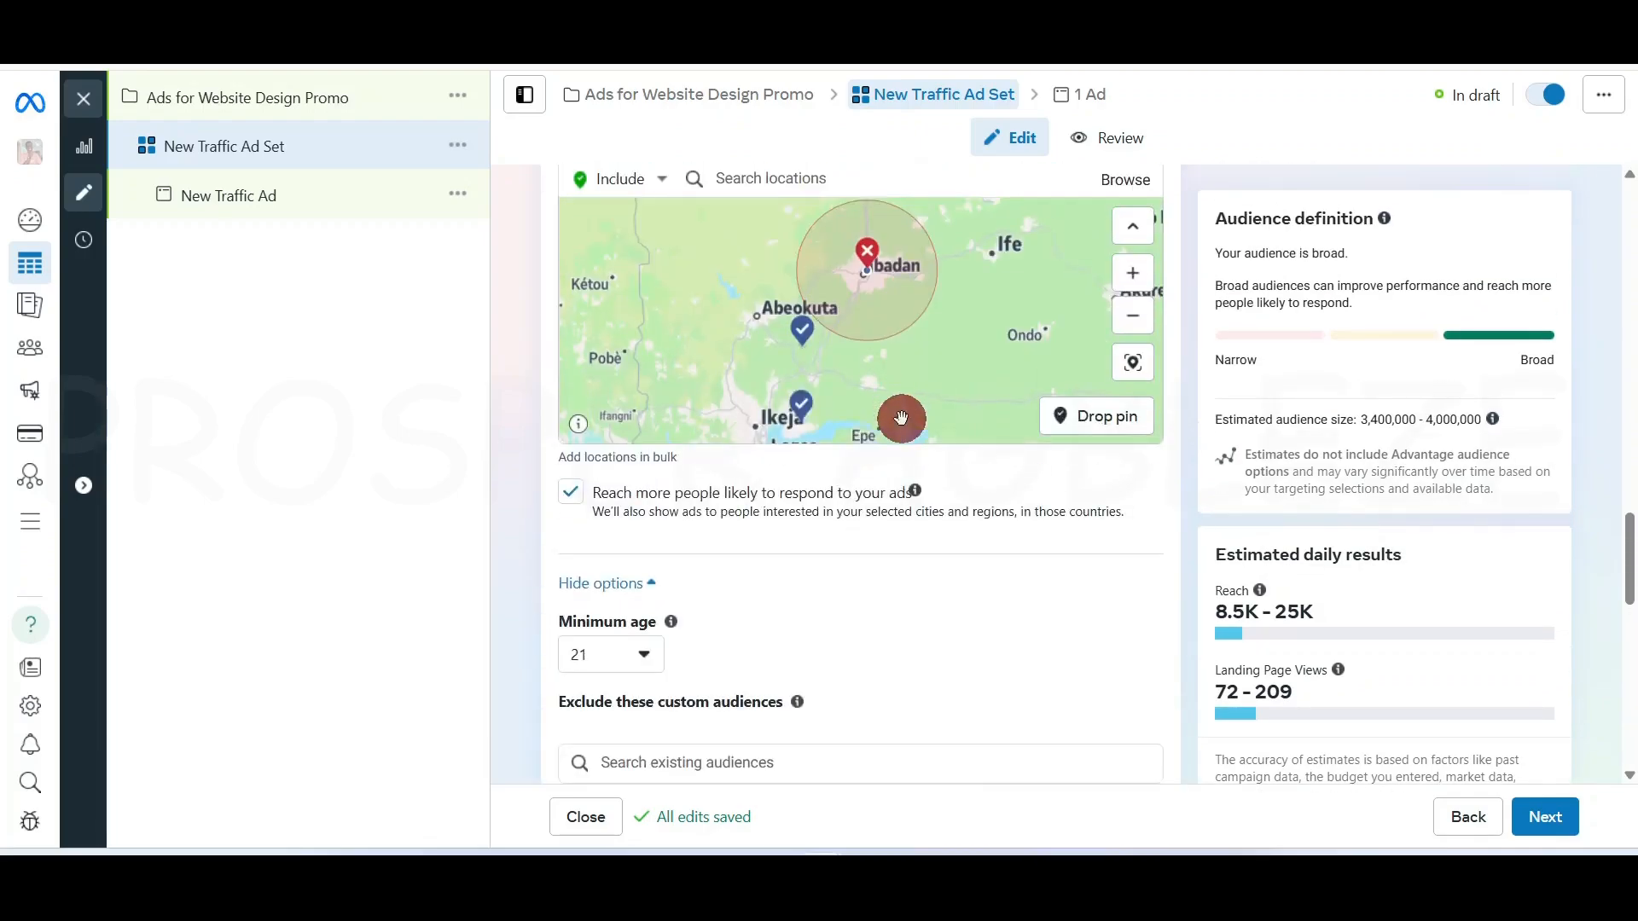
scroll(899, 435, down, 3)
scroll(898, 469, up, 8)
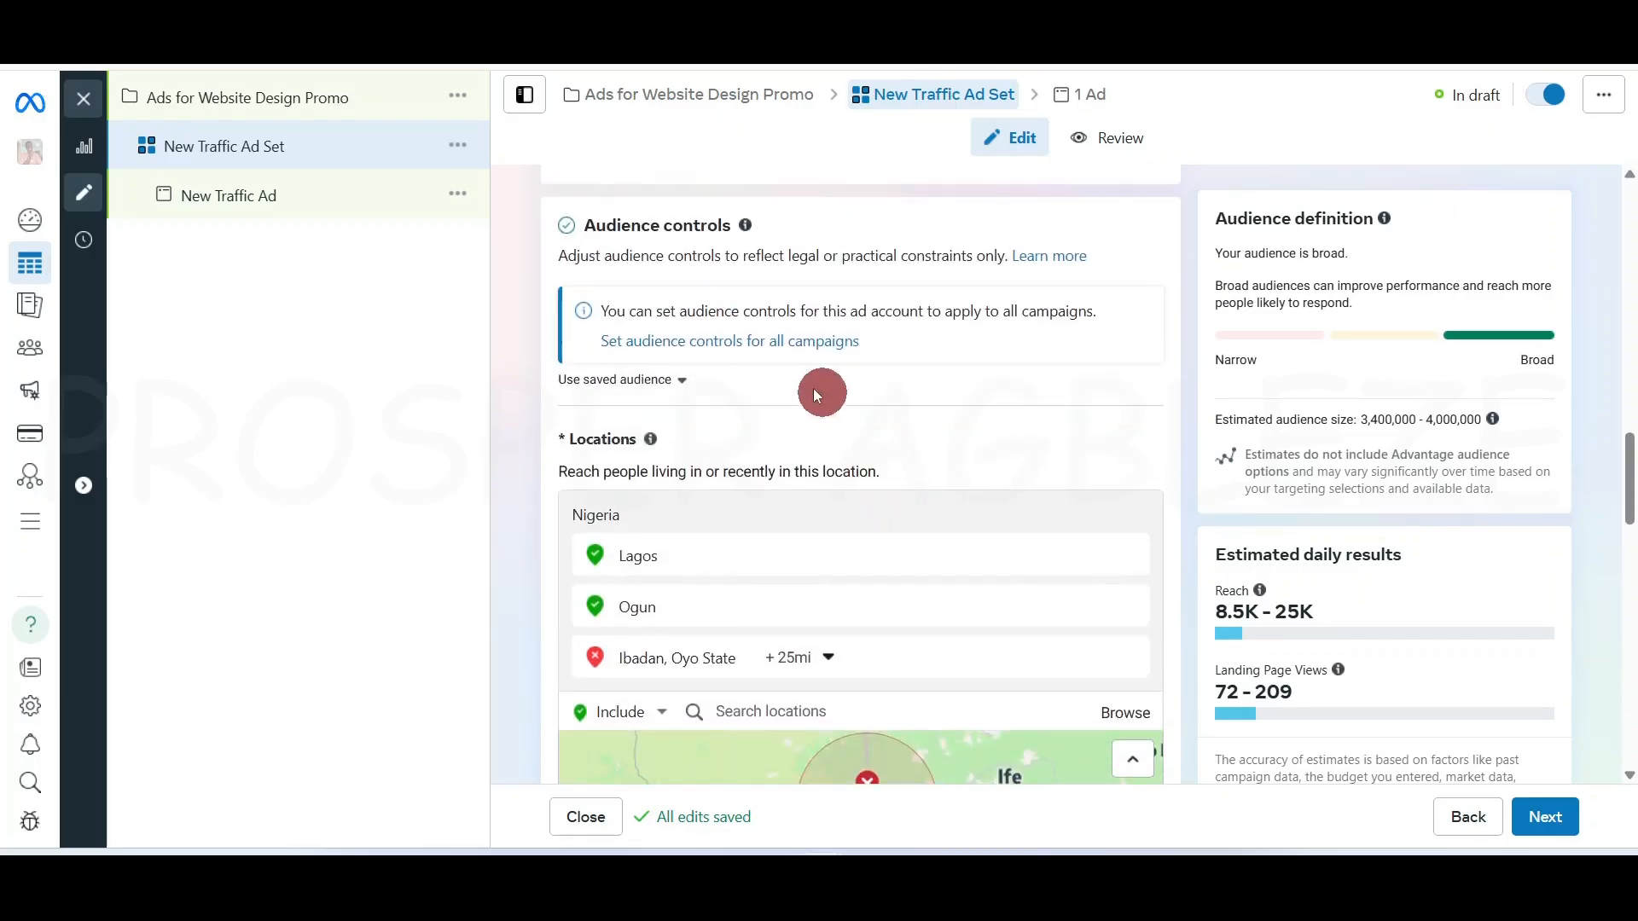
scroll(878, 673, down, 8)
scroll(1116, 732, down, 8)
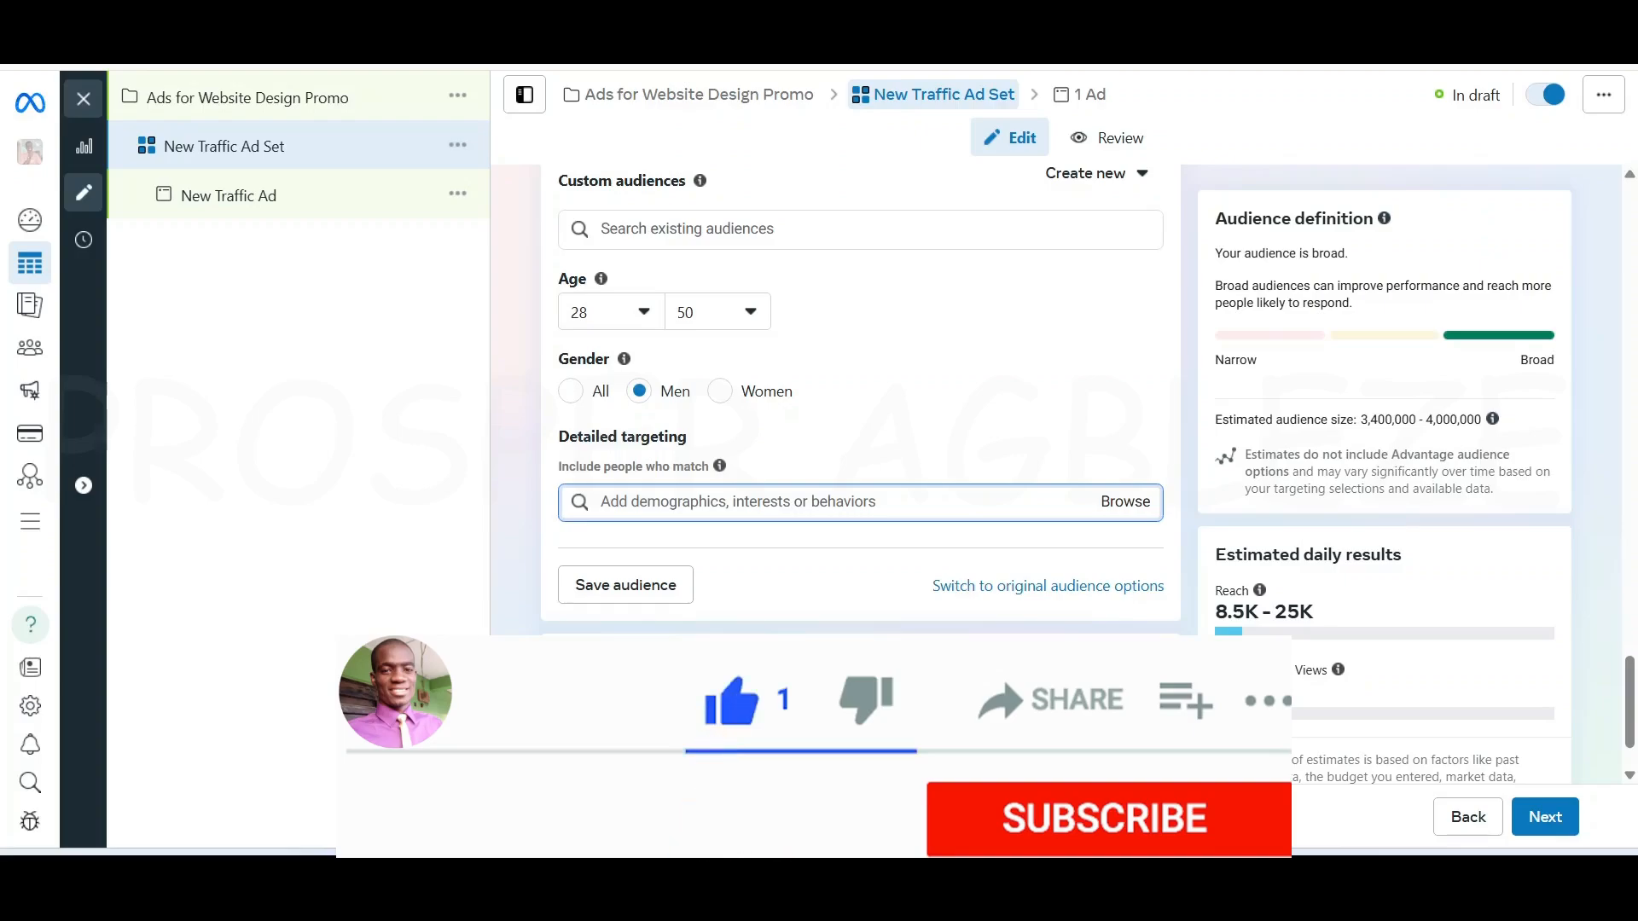
scroll(860, 384, down, 1)
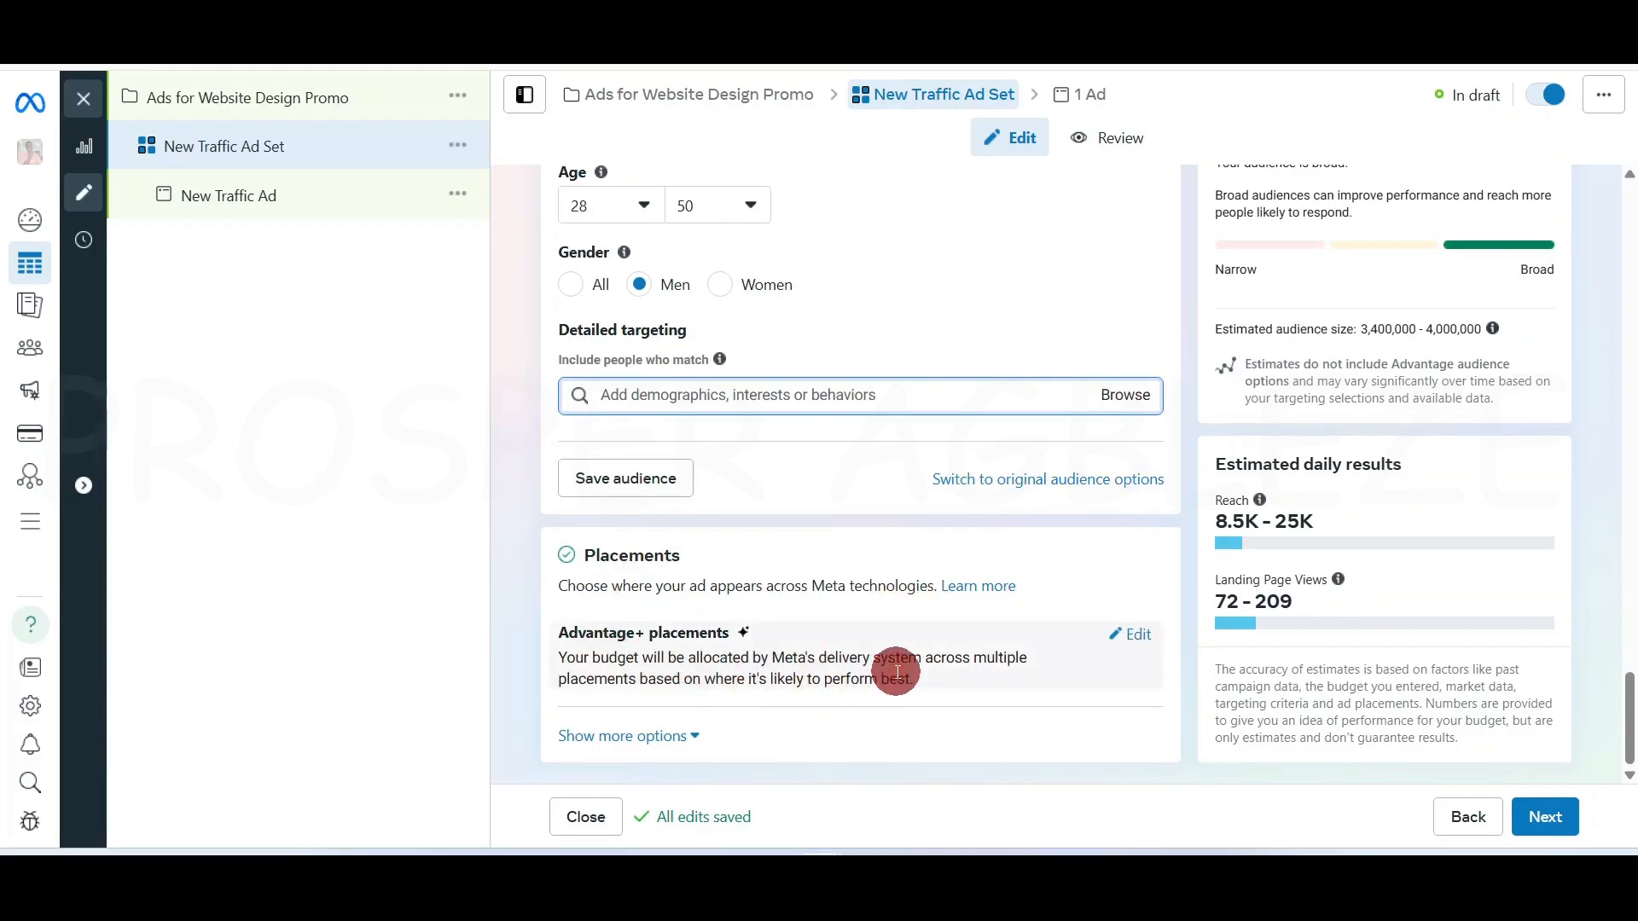
Switch the ad set's placements from Advantage+ to Manual placements
click(1141, 637)
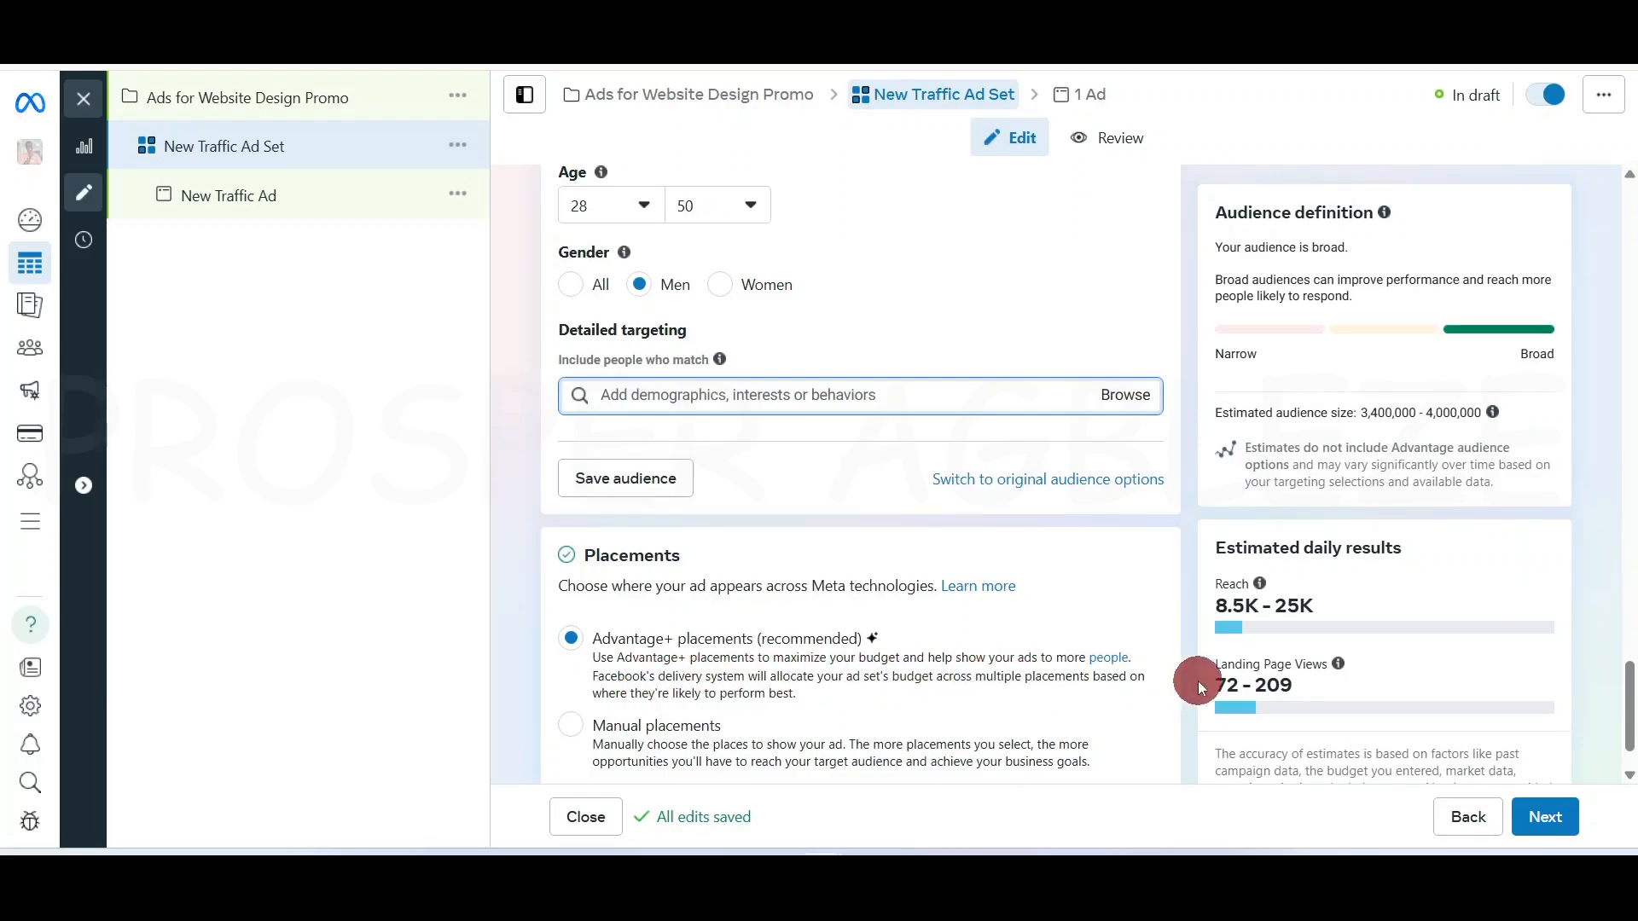
scroll(1198, 684, down, 1)
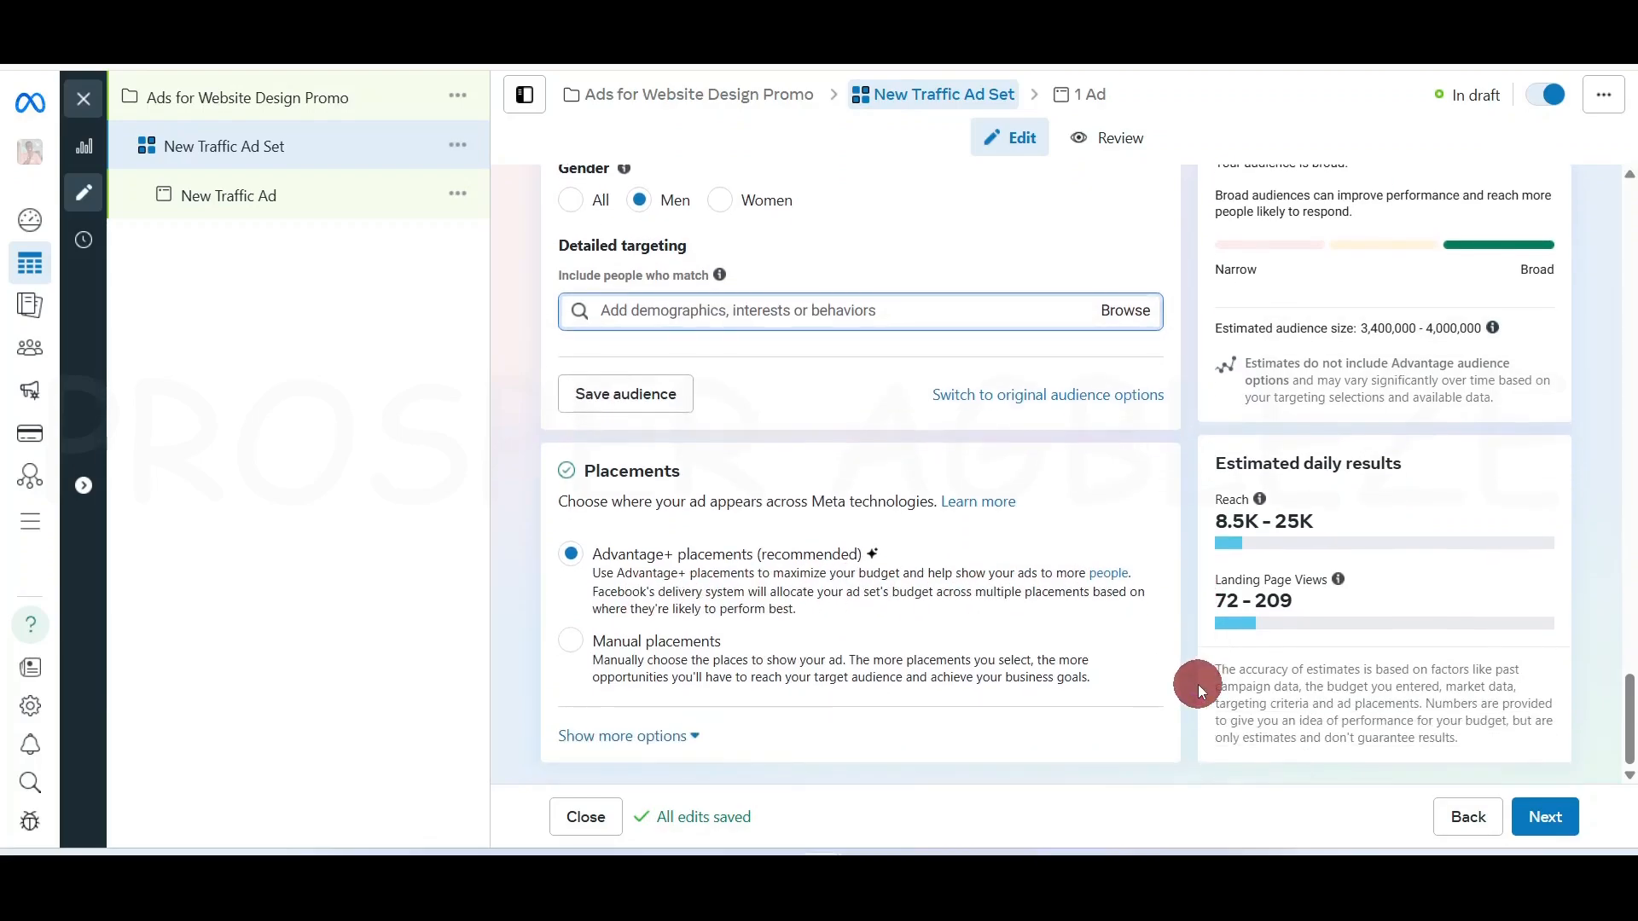
click(576, 650)
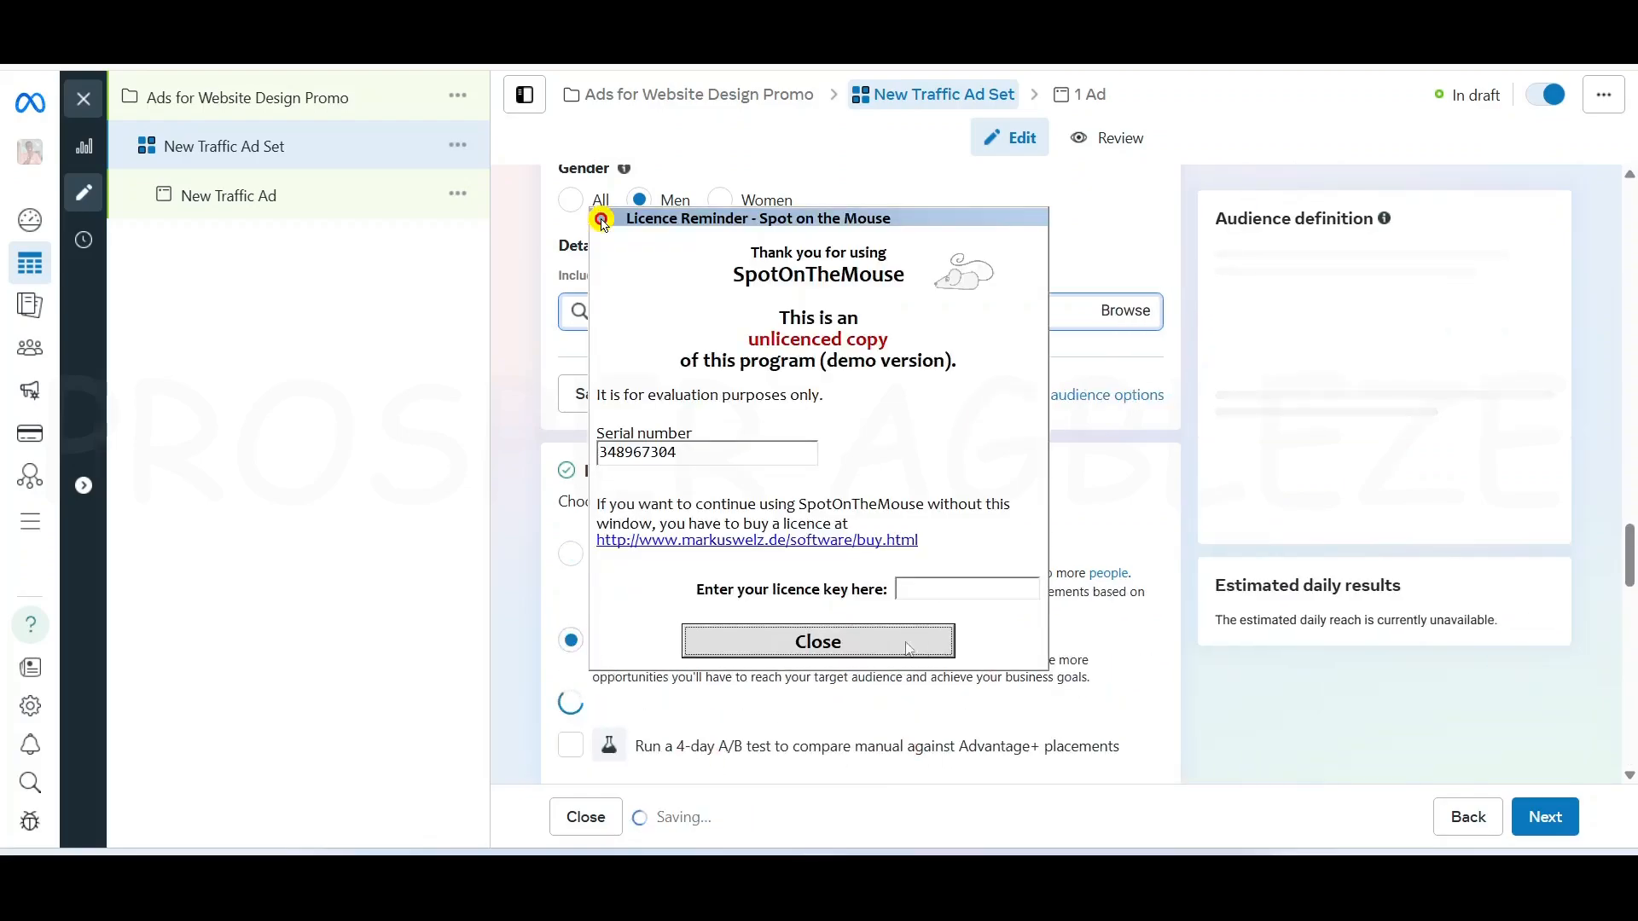
click(876, 638)
scroll(1089, 659, down, 5)
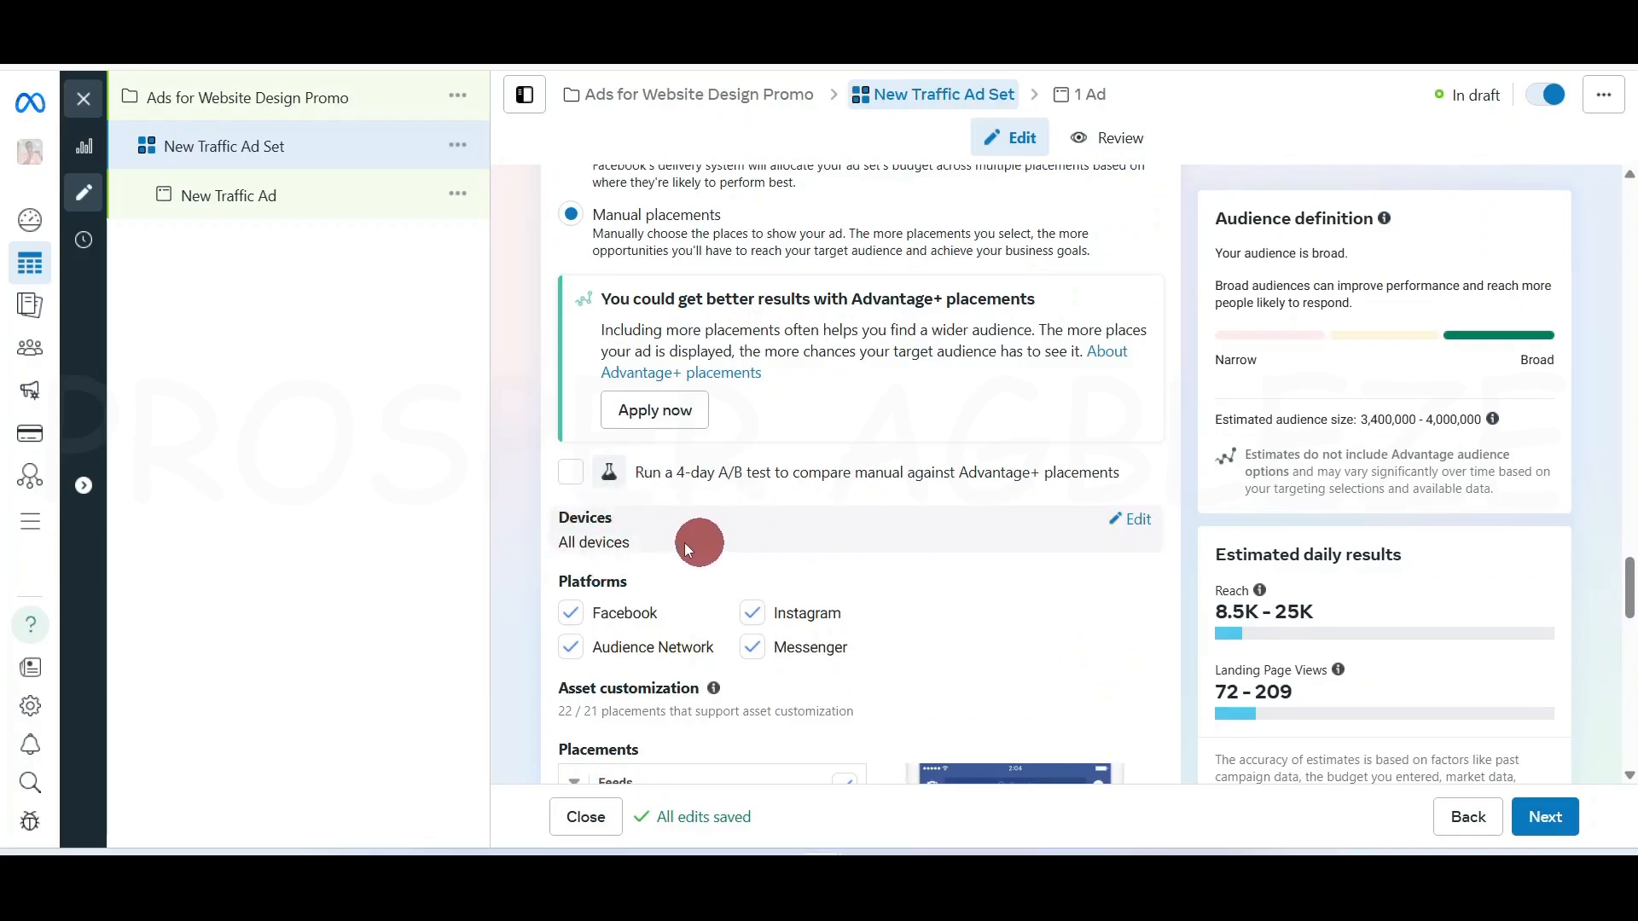
Keep All devices and remove Audience Network and Messenger from the platforms
click(1140, 518)
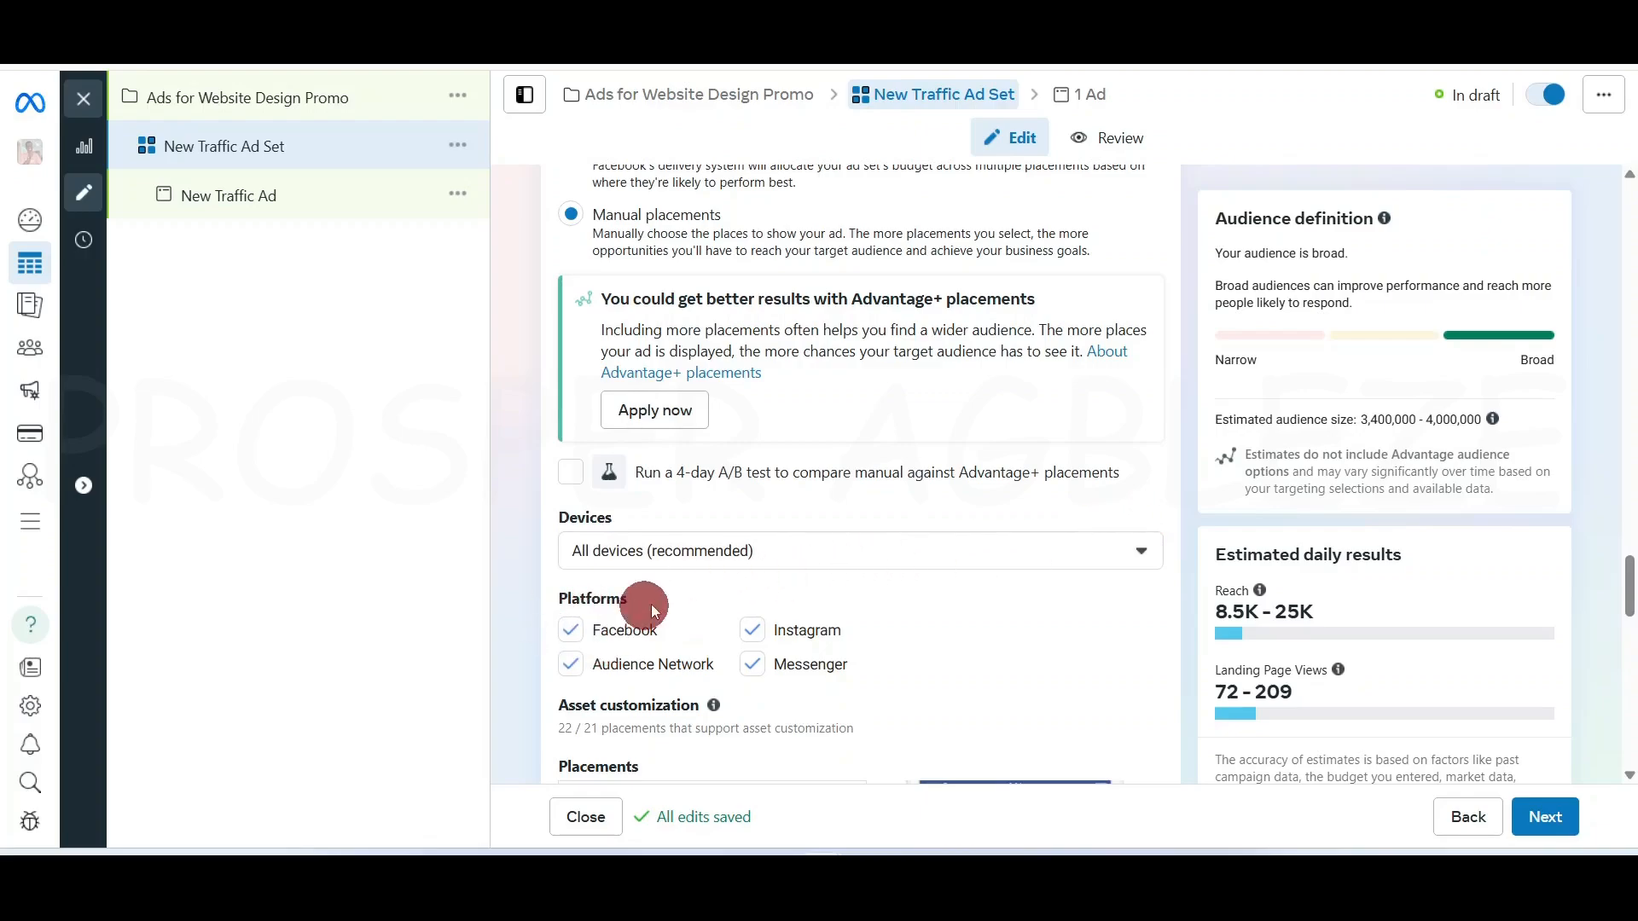
click(1143, 555)
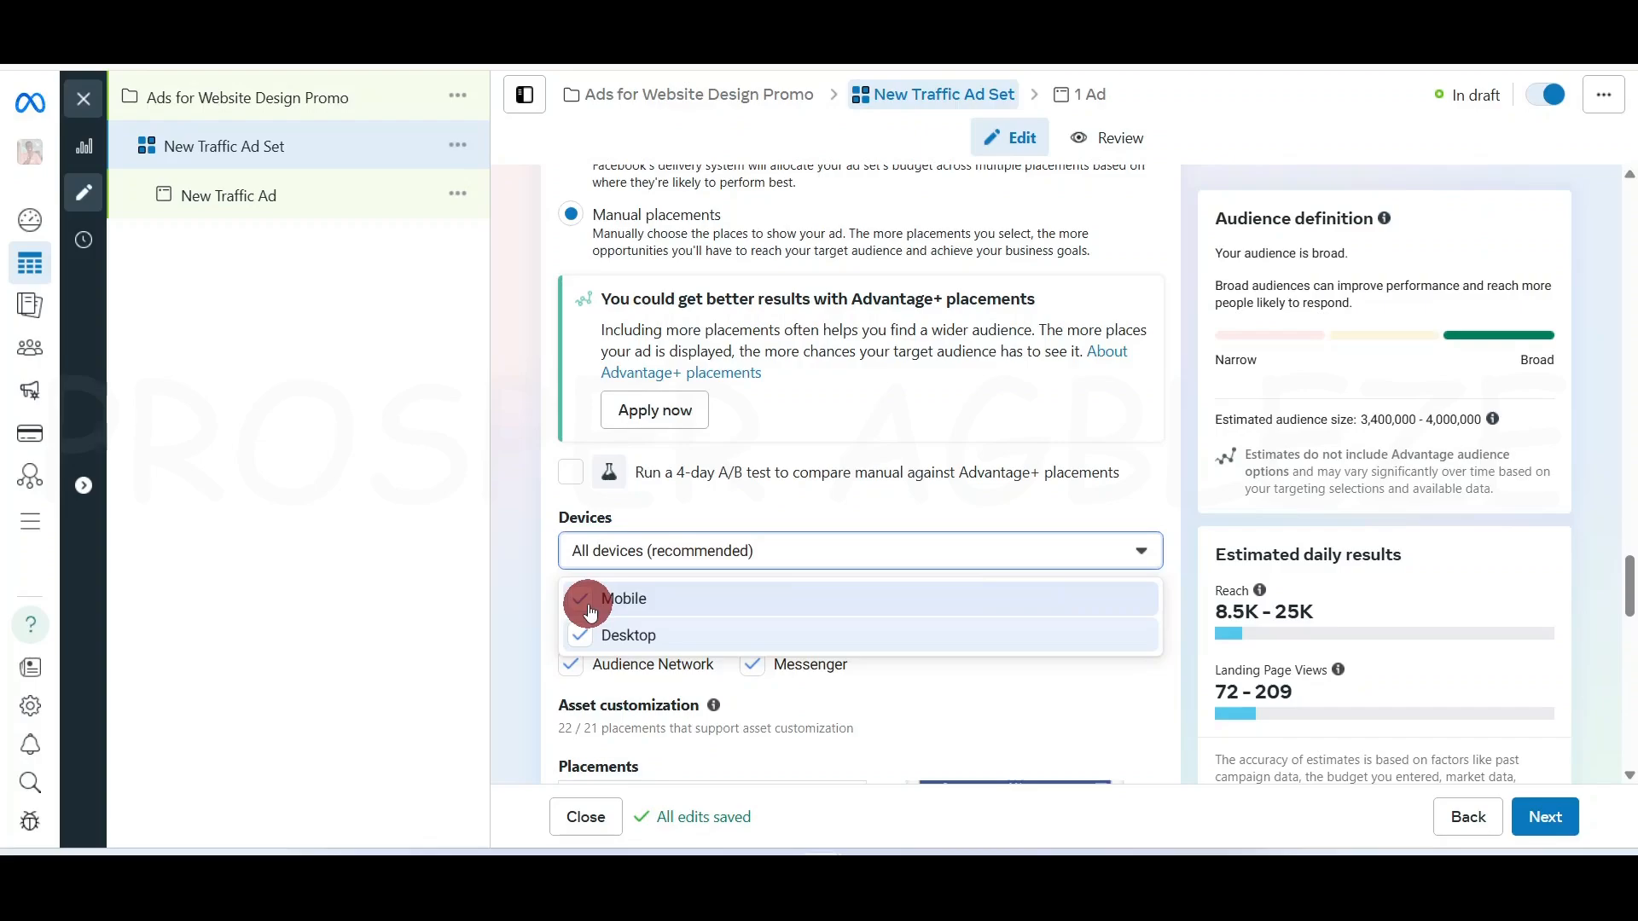
click(1141, 552)
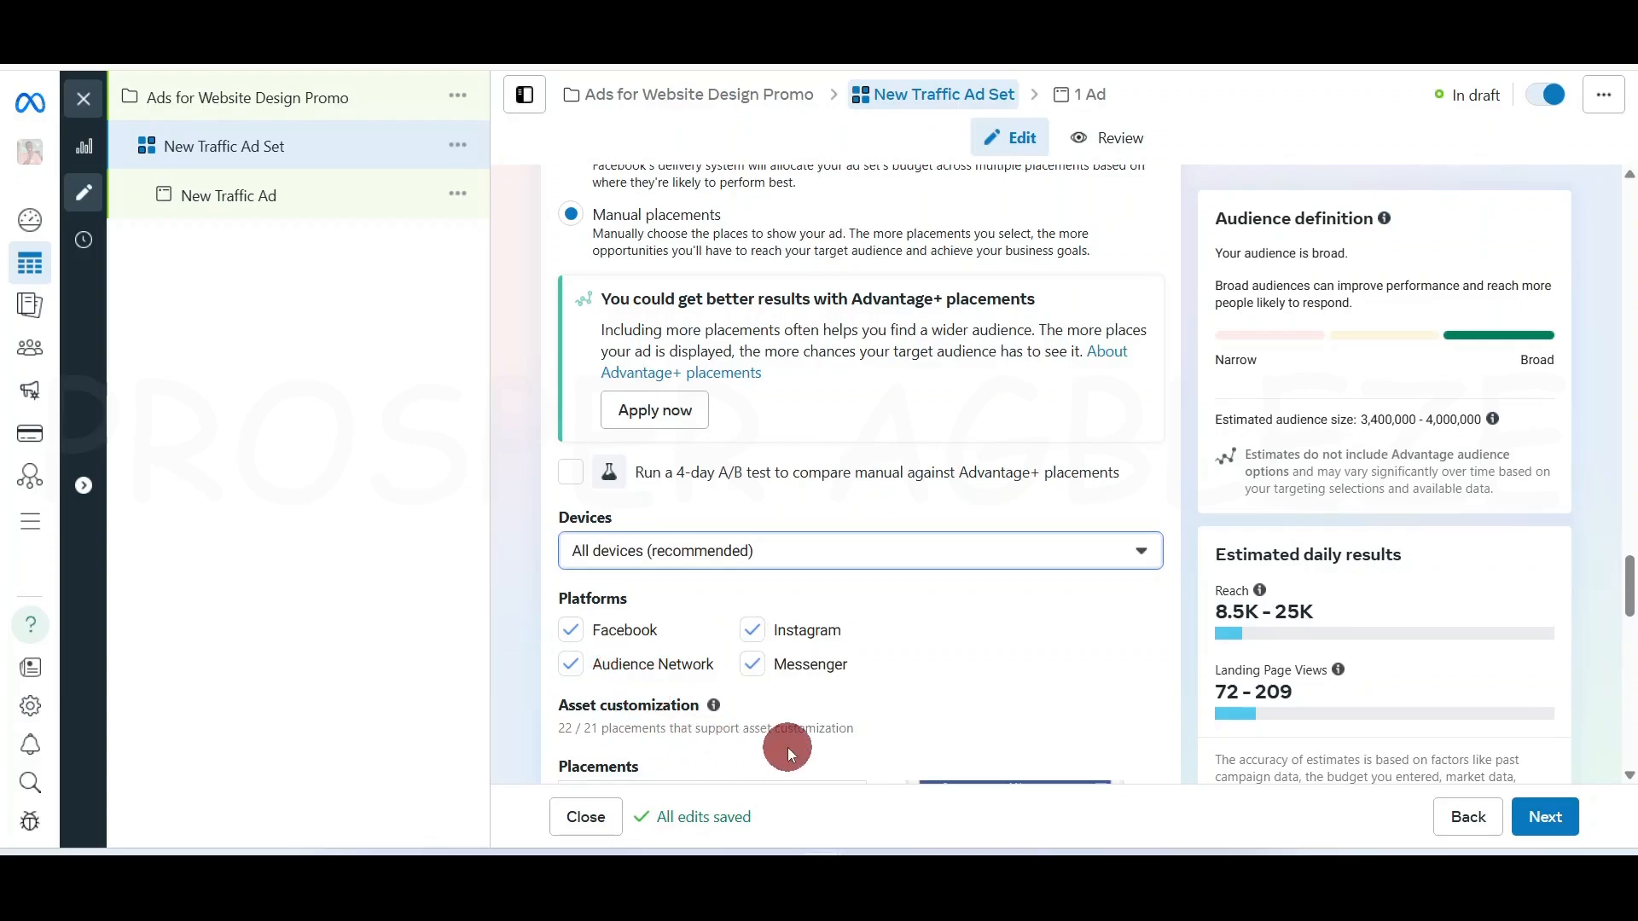
click(569, 666)
click(769, 678)
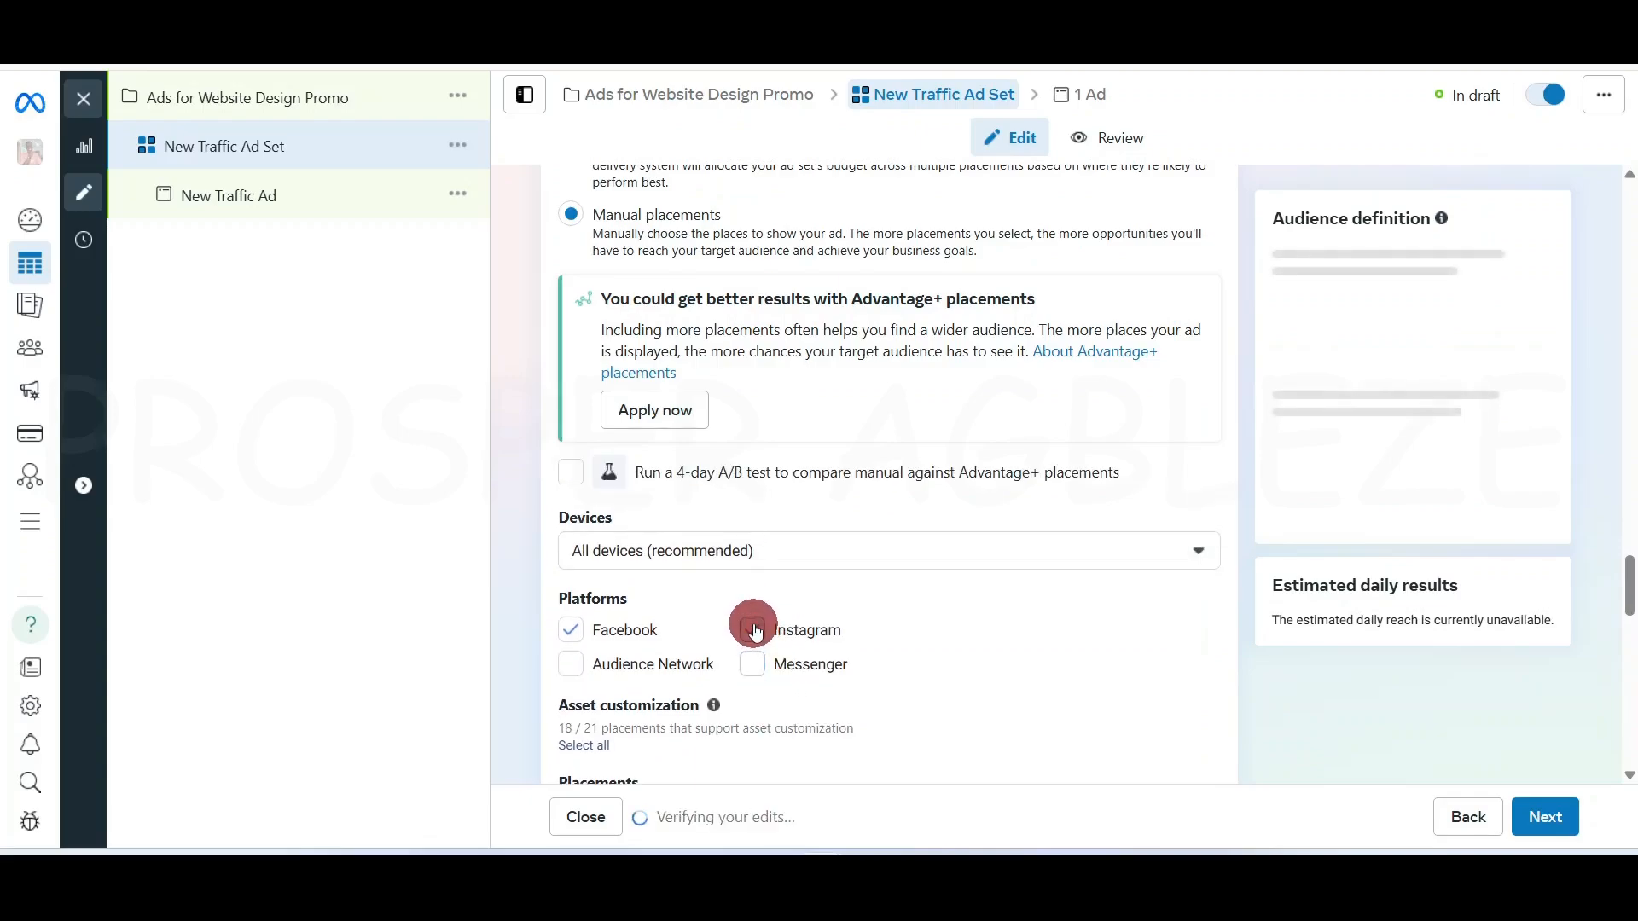
Uncheck Instagram, Facebook video feeds, Ads on Facebook Reels and Facebook in-stream videos
click(754, 629)
scroll(1155, 641, down, 5)
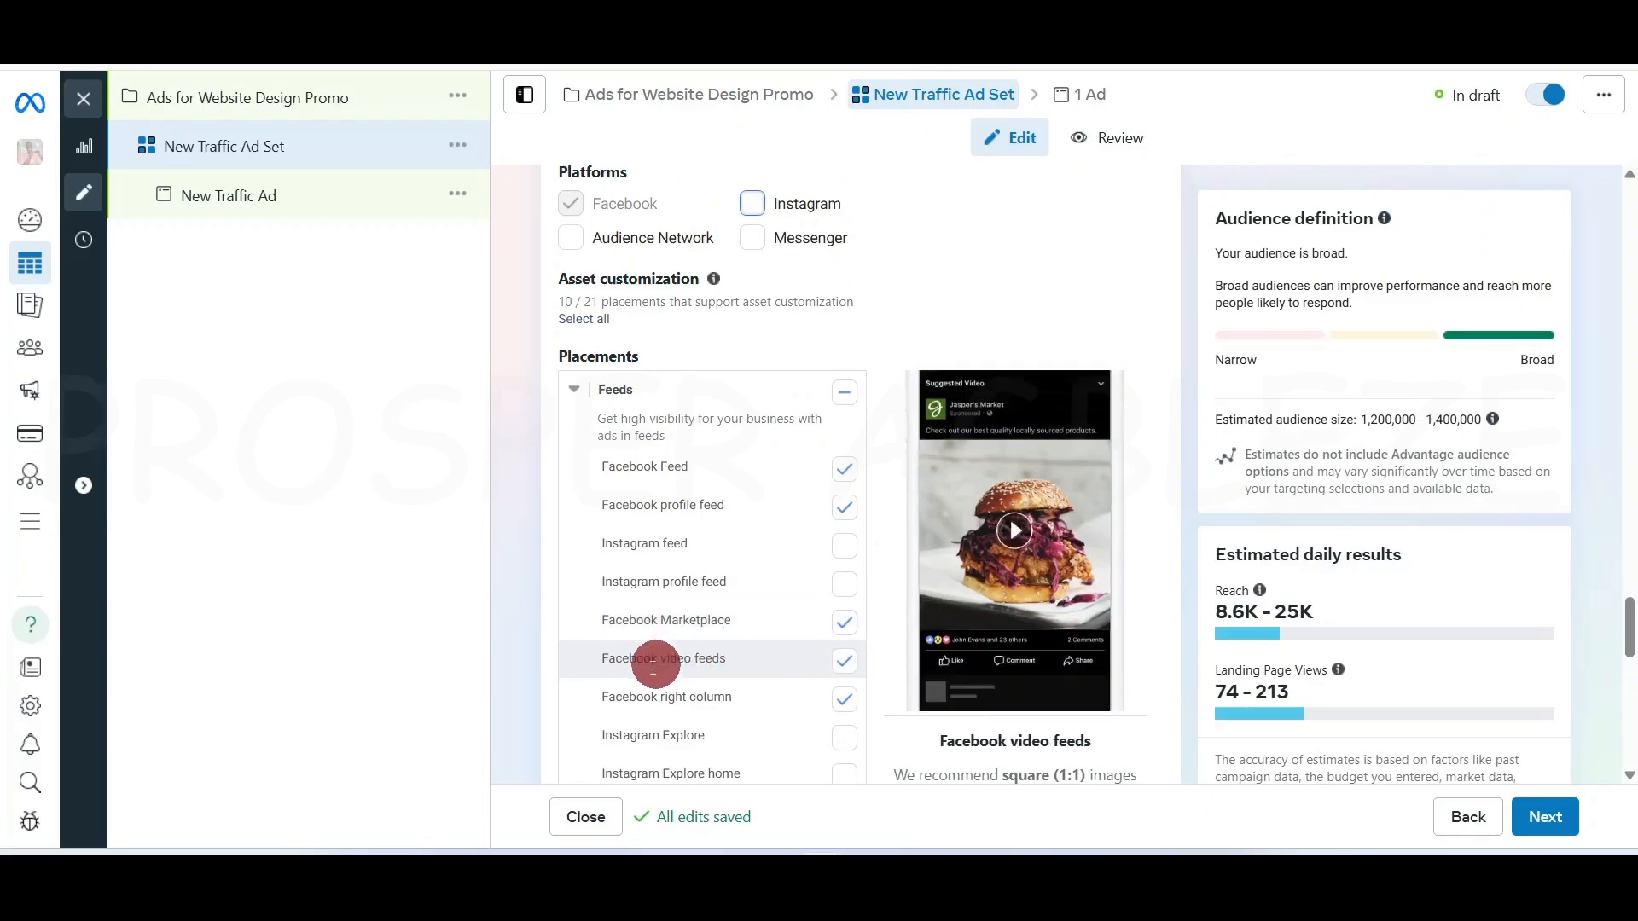
click(844, 661)
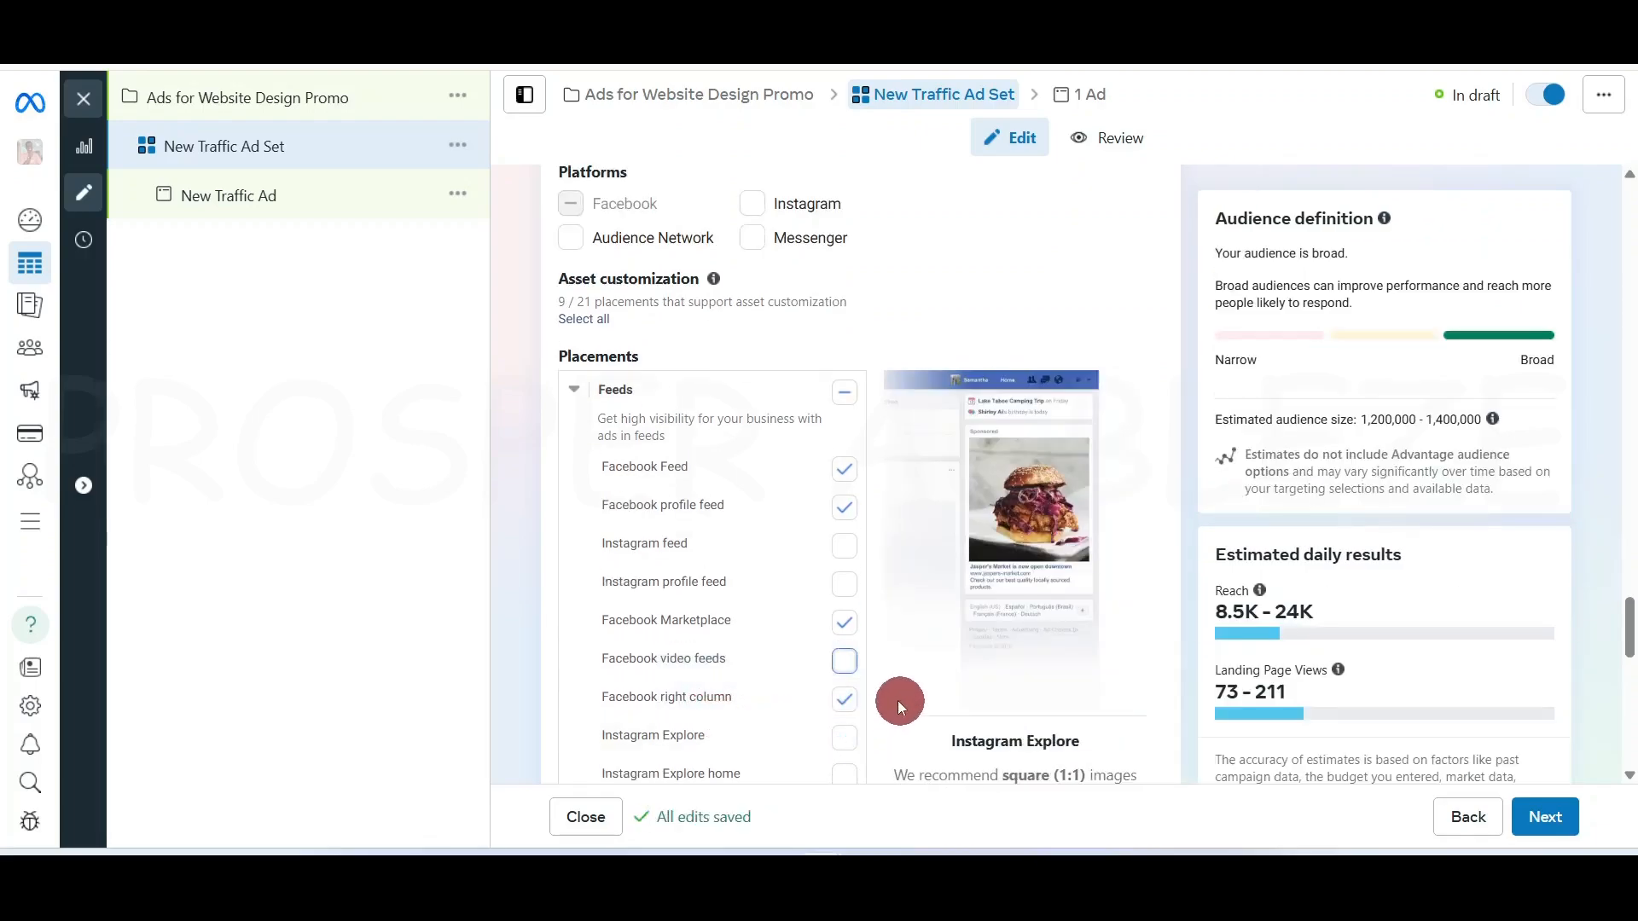
scroll(883, 698, down, 8)
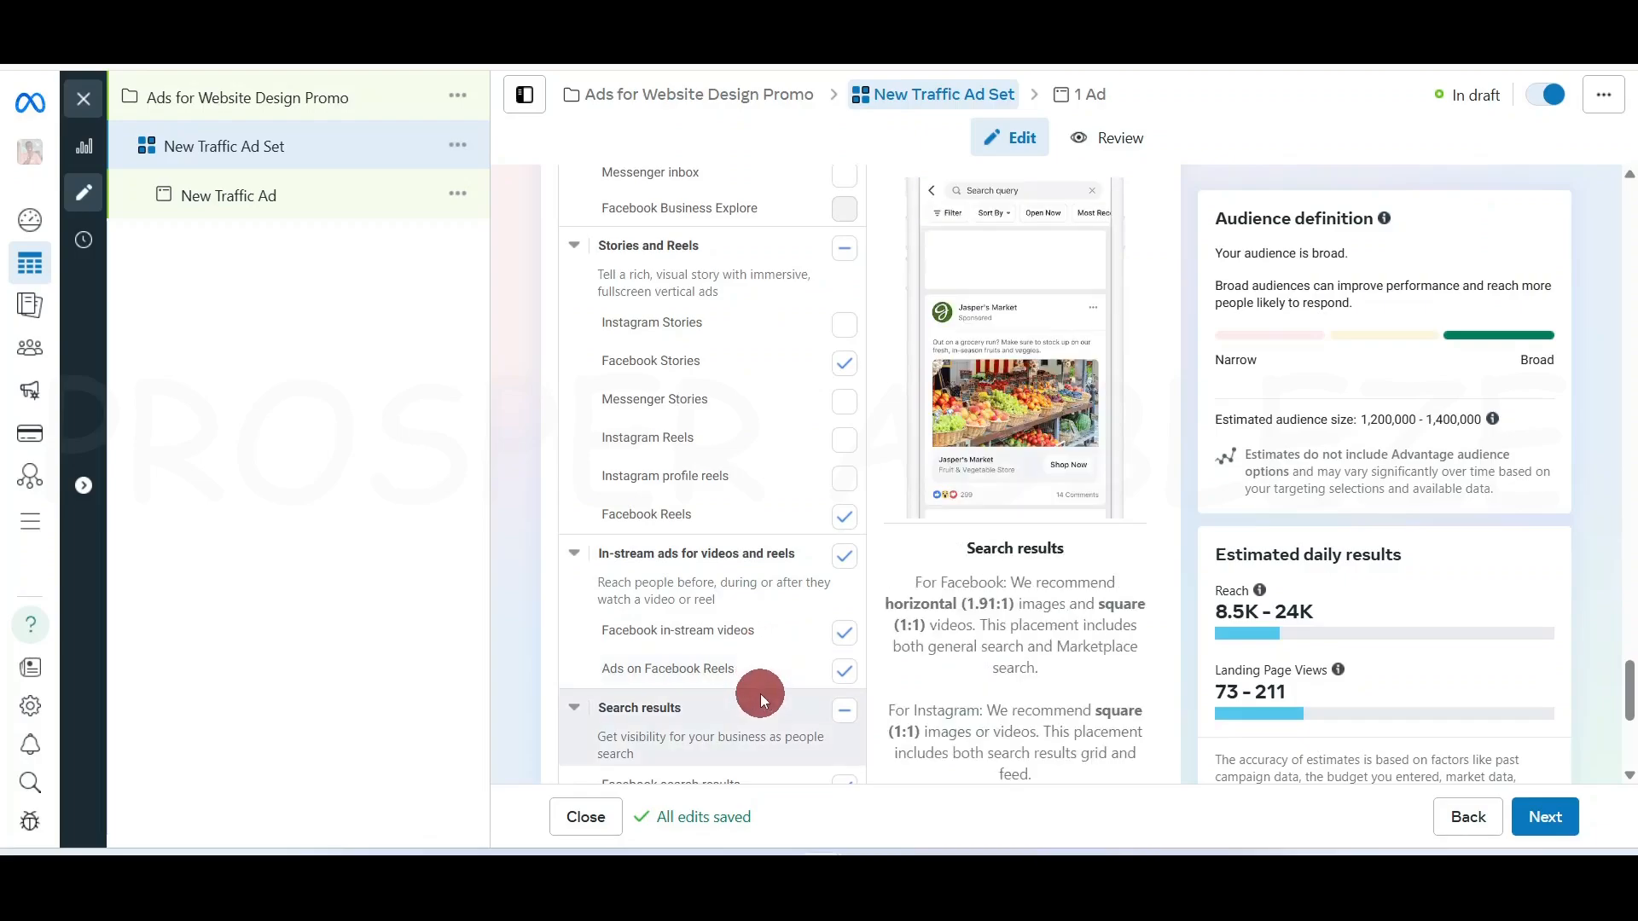
scroll(761, 694, down, 1)
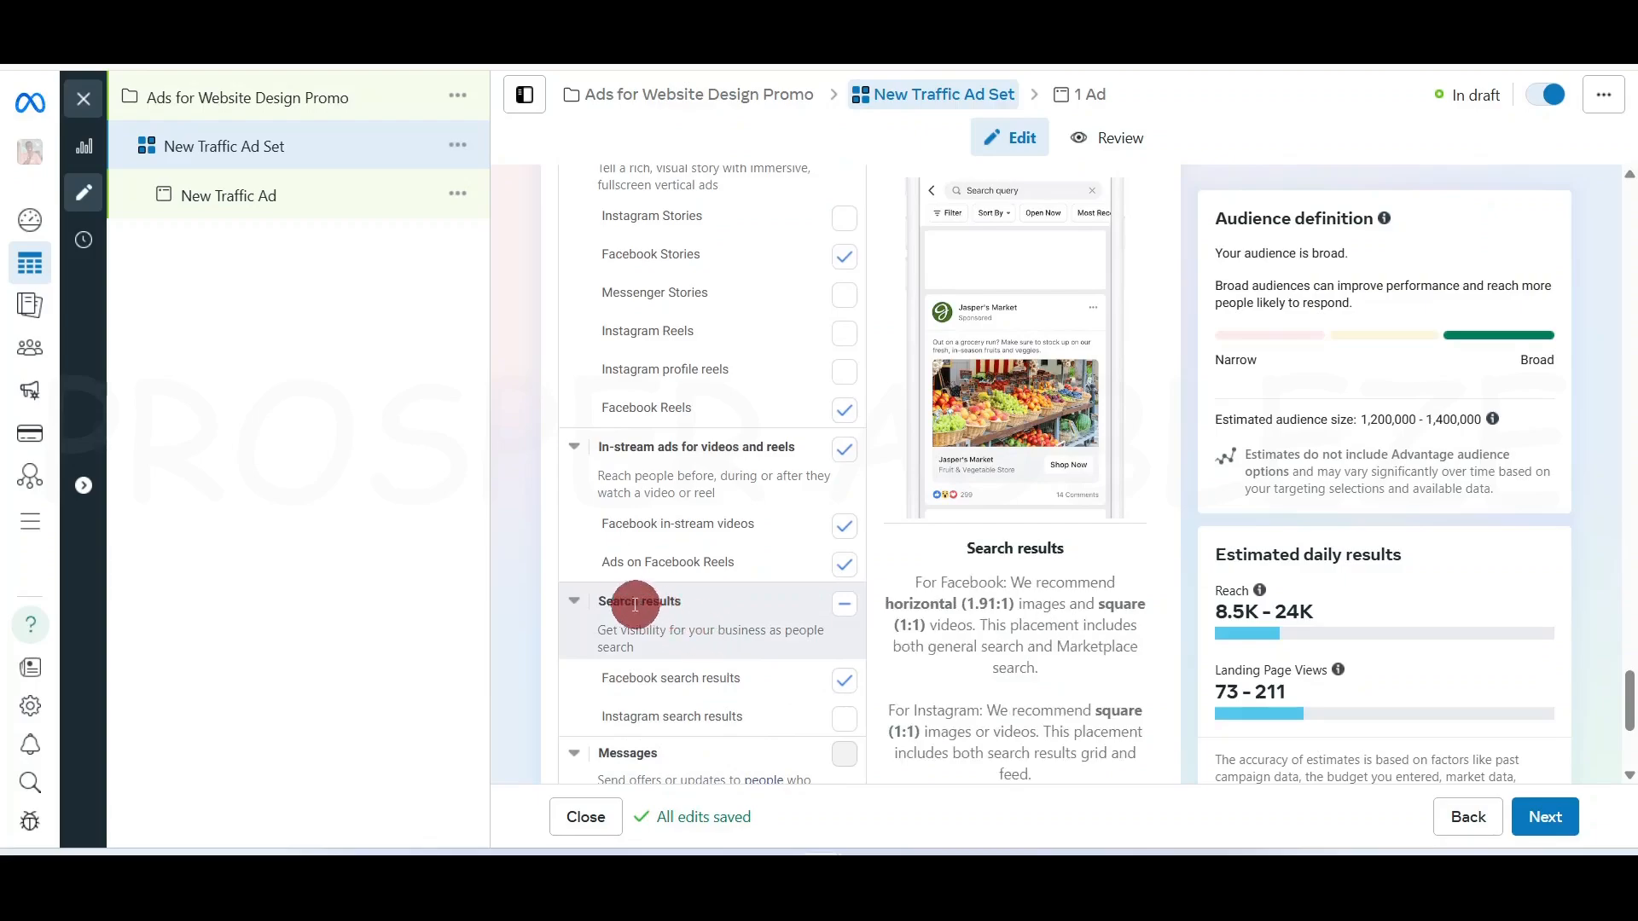
click(857, 565)
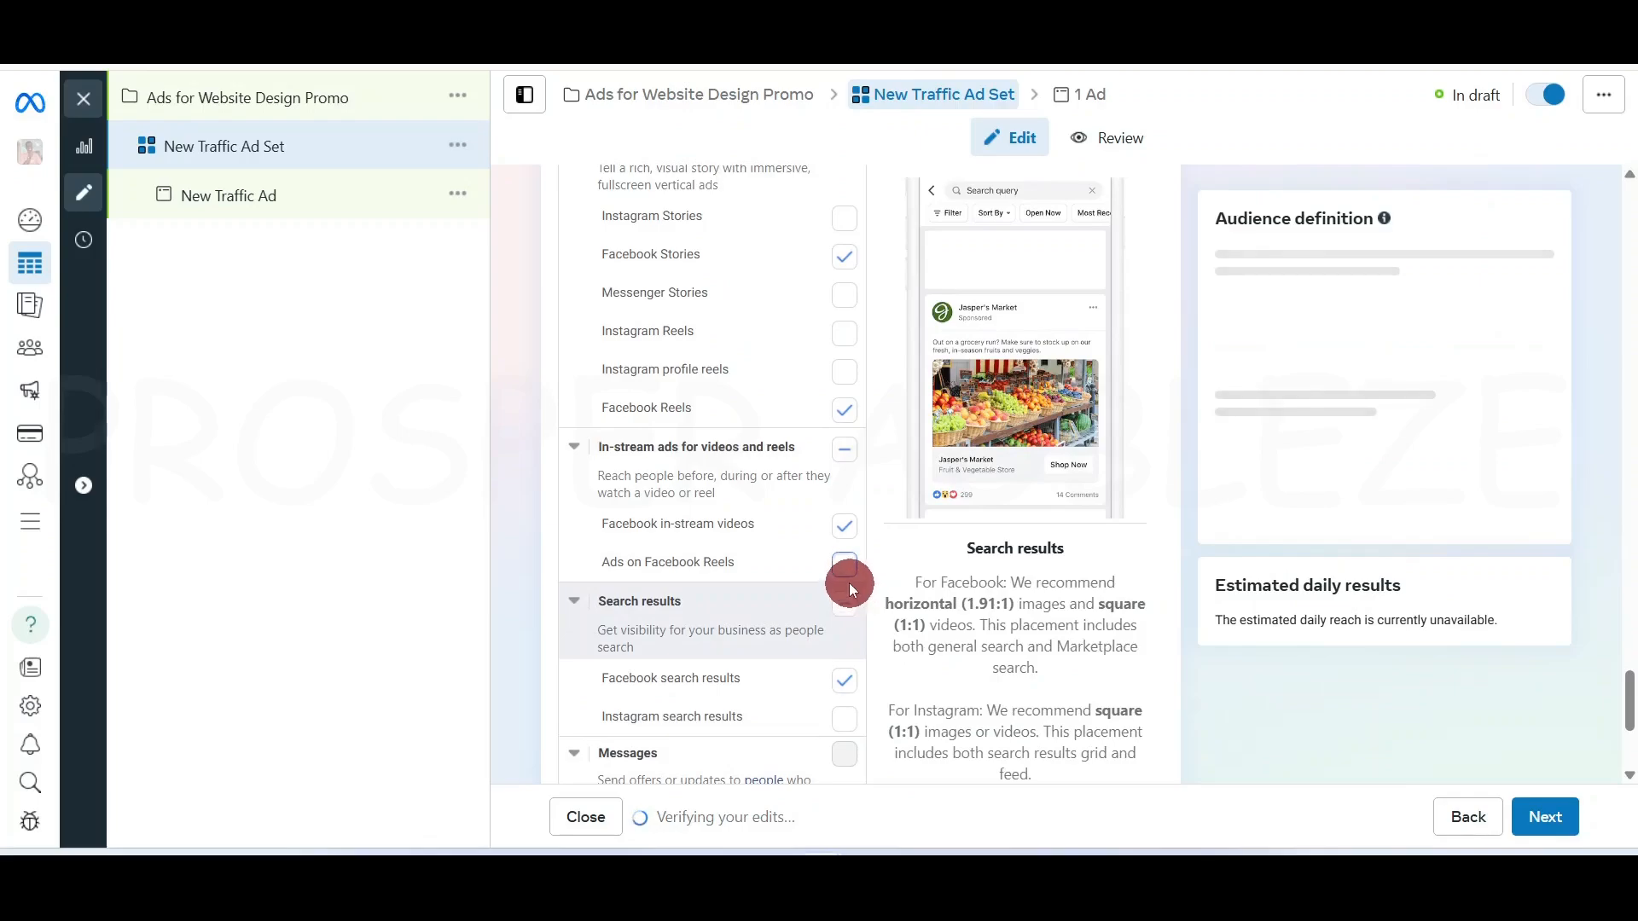
click(843, 526)
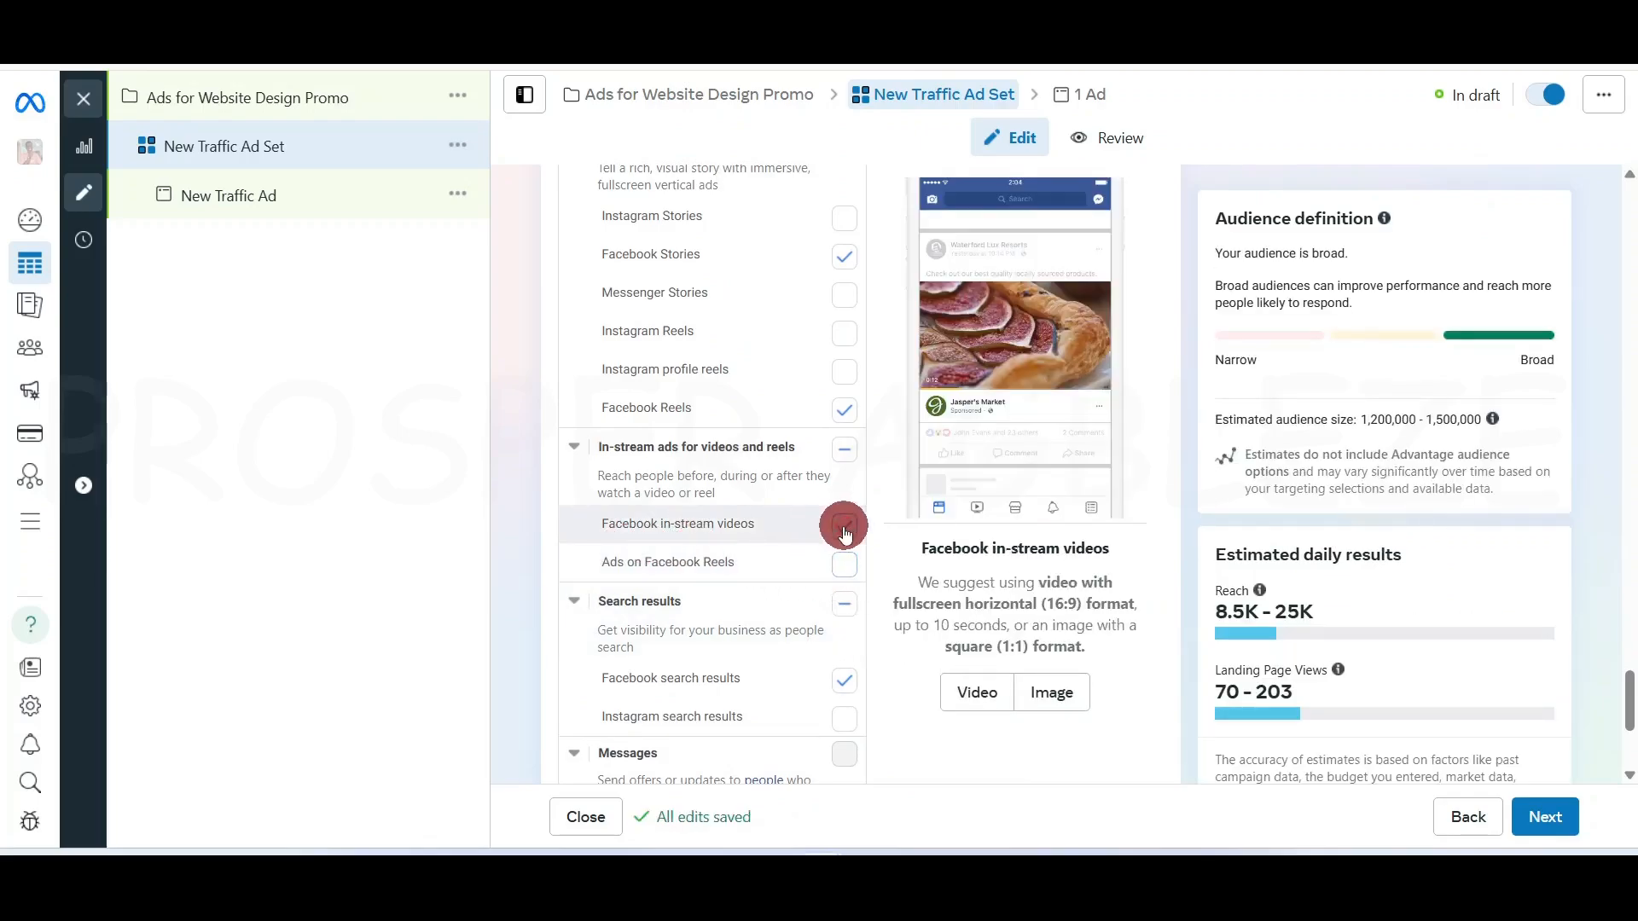
scroll(824, 652, up, 3)
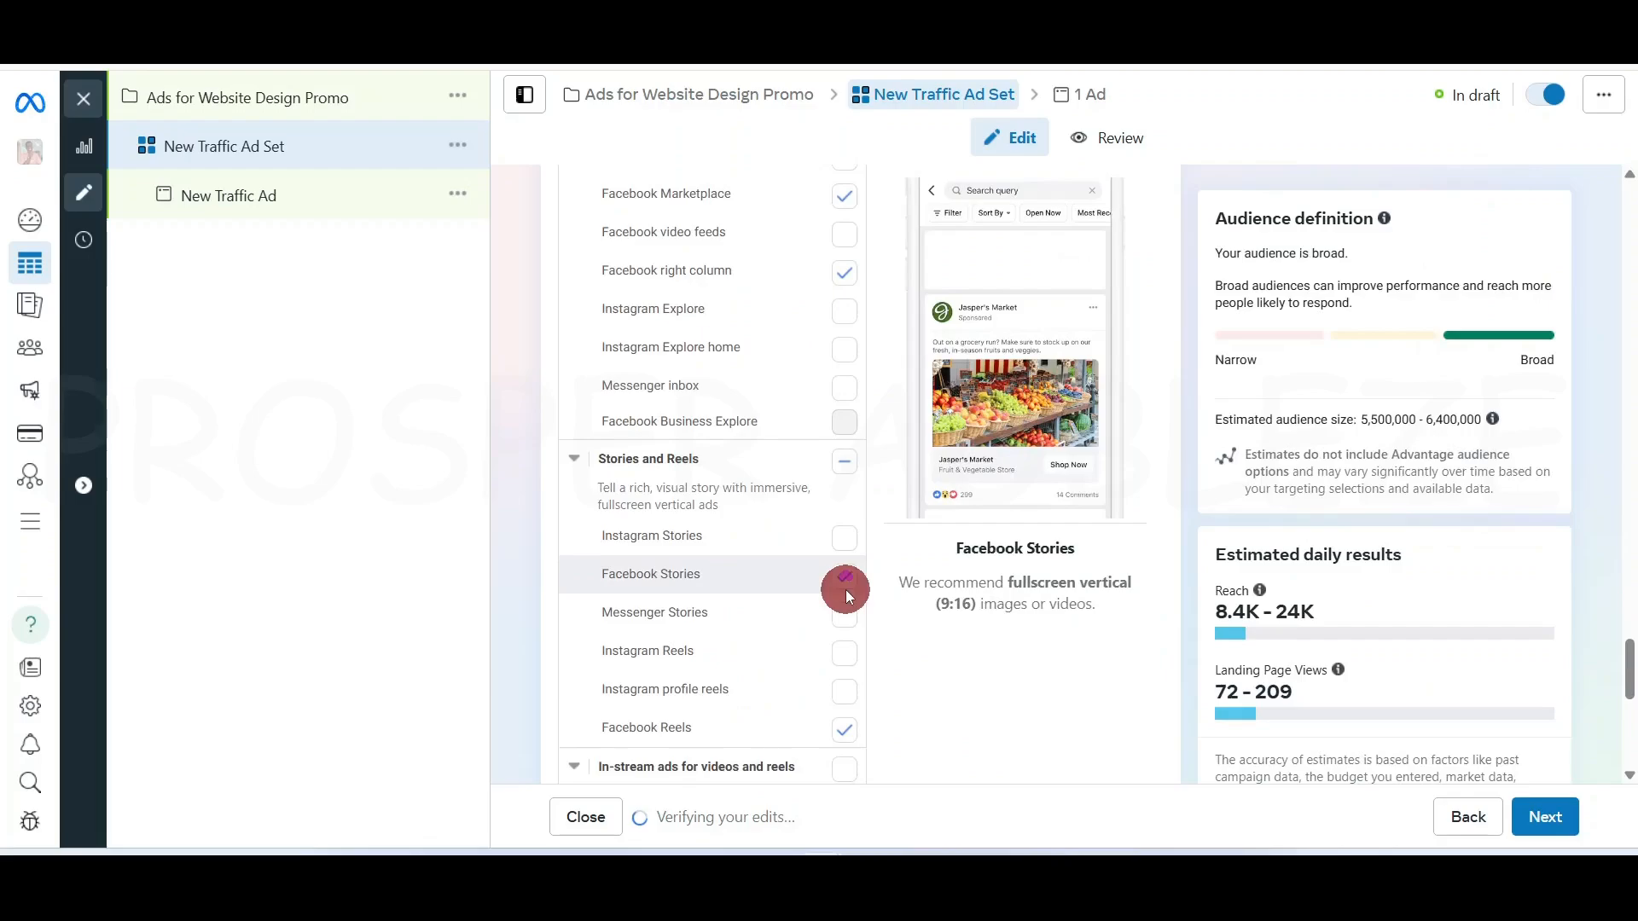
scroll(841, 590, up, 5)
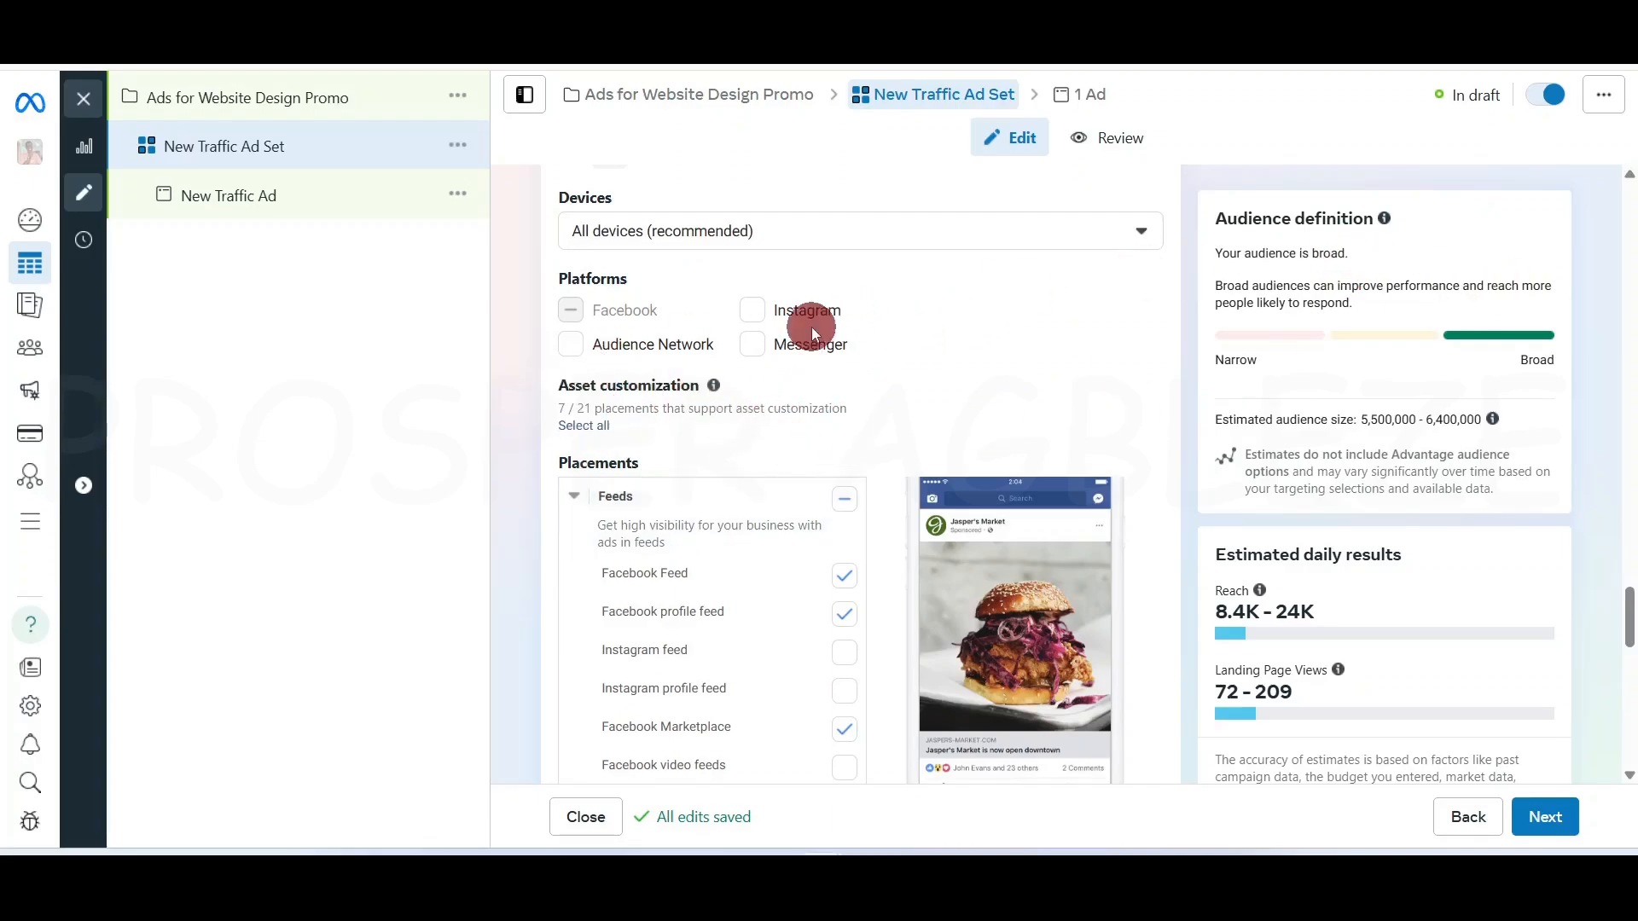
Expand Show more options below the placements list to see mobile device and brand safety settings
scroll(899, 636, down, 6)
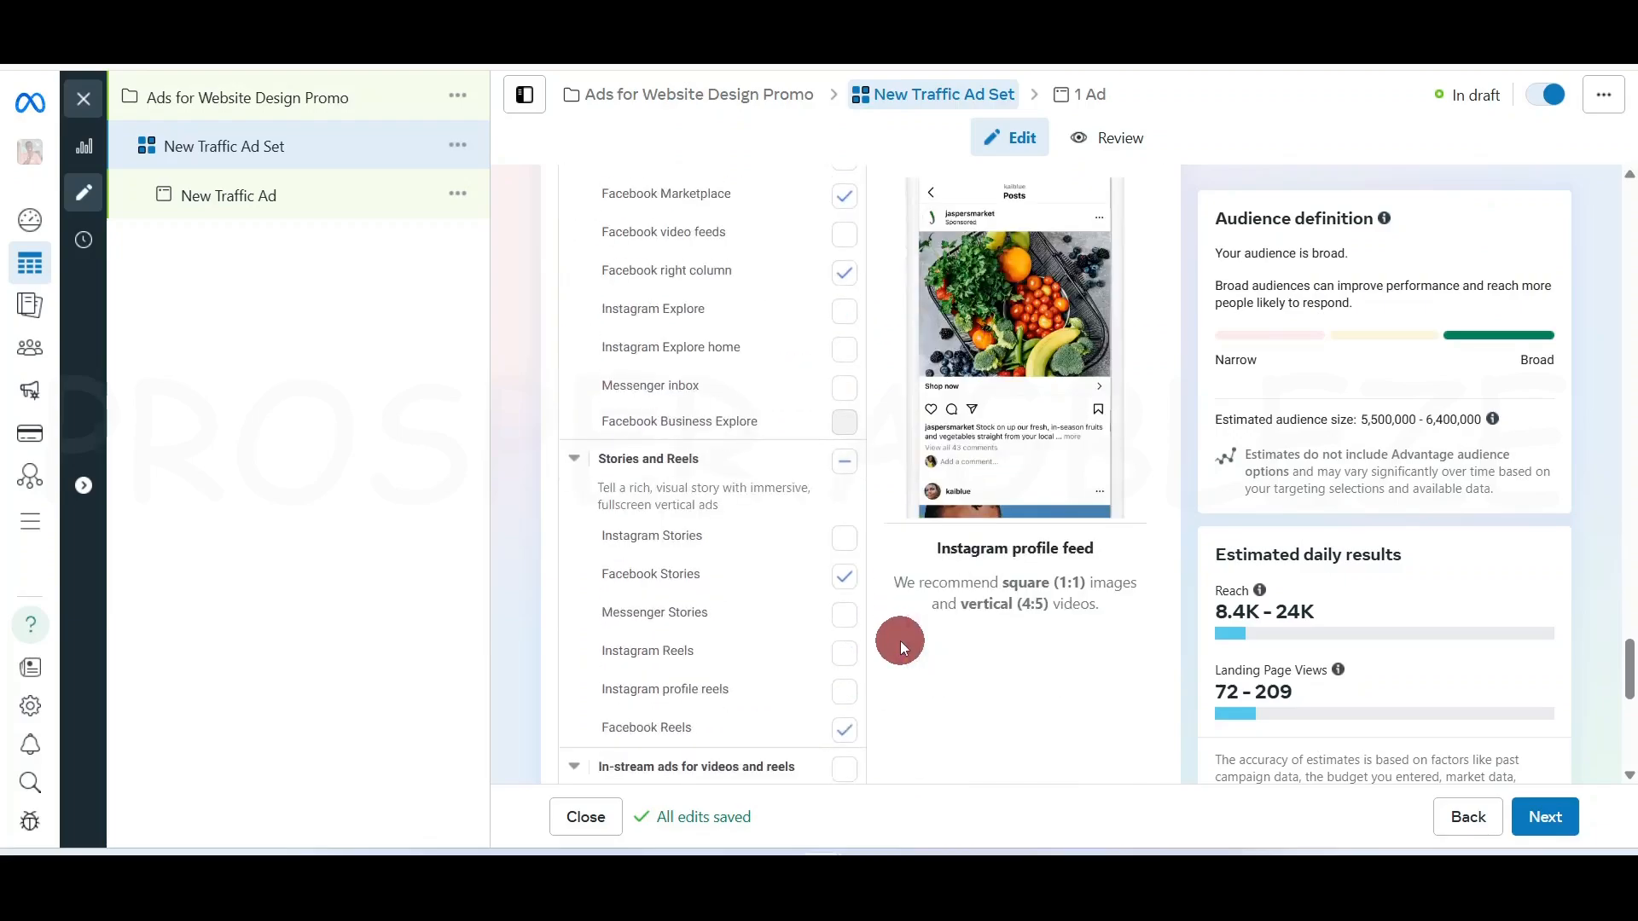
scroll(899, 642, down, 6)
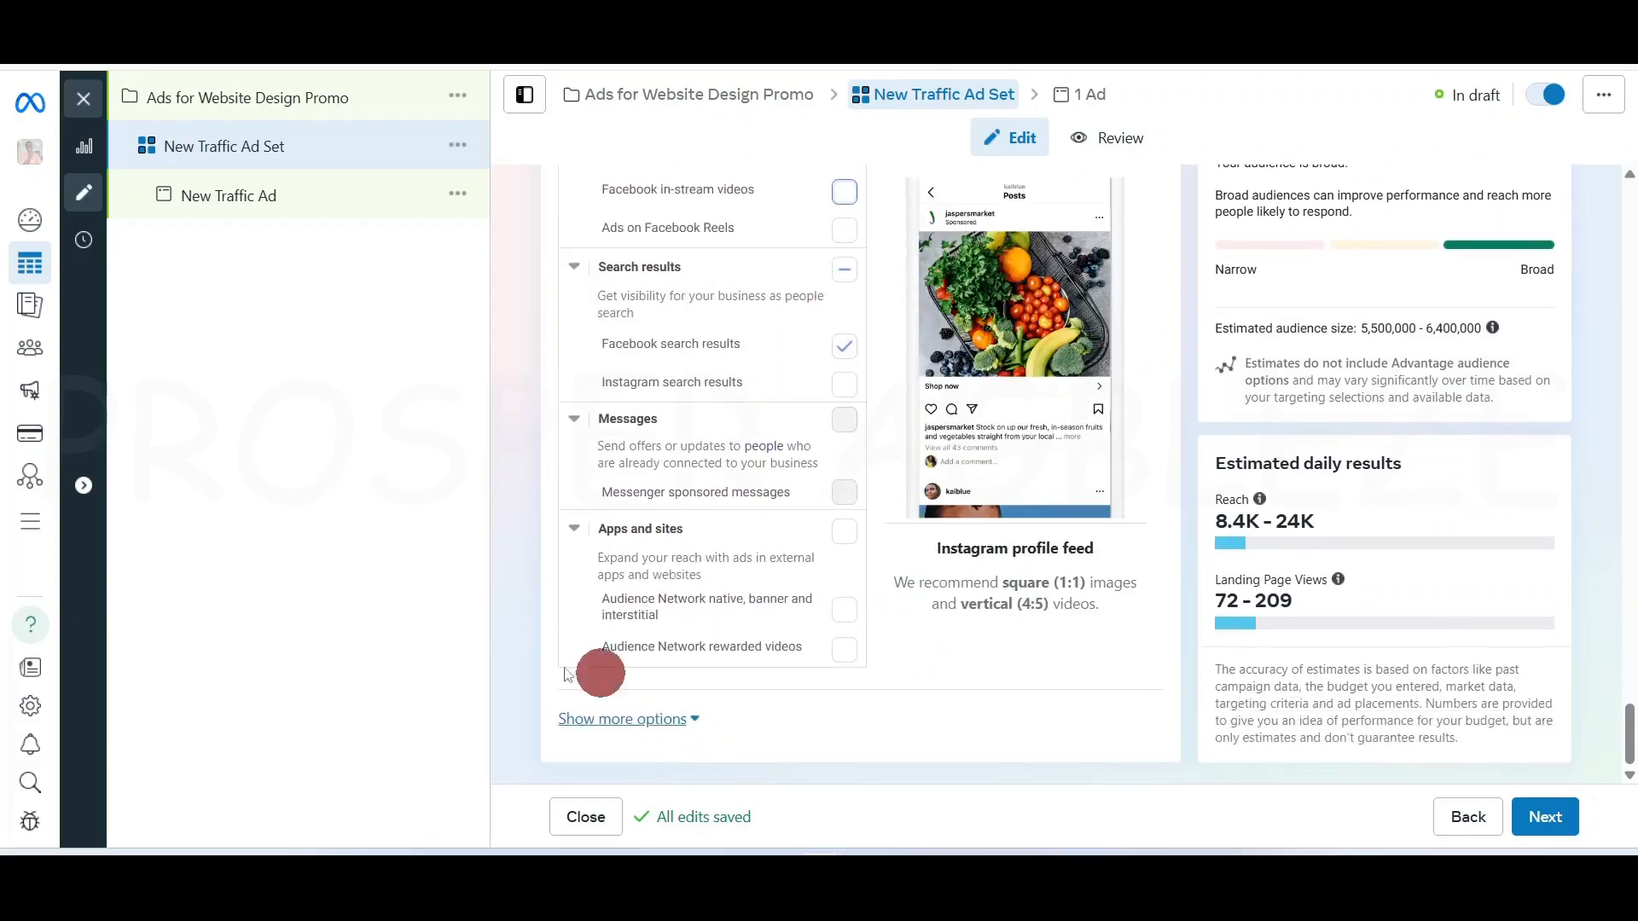
click(680, 719)
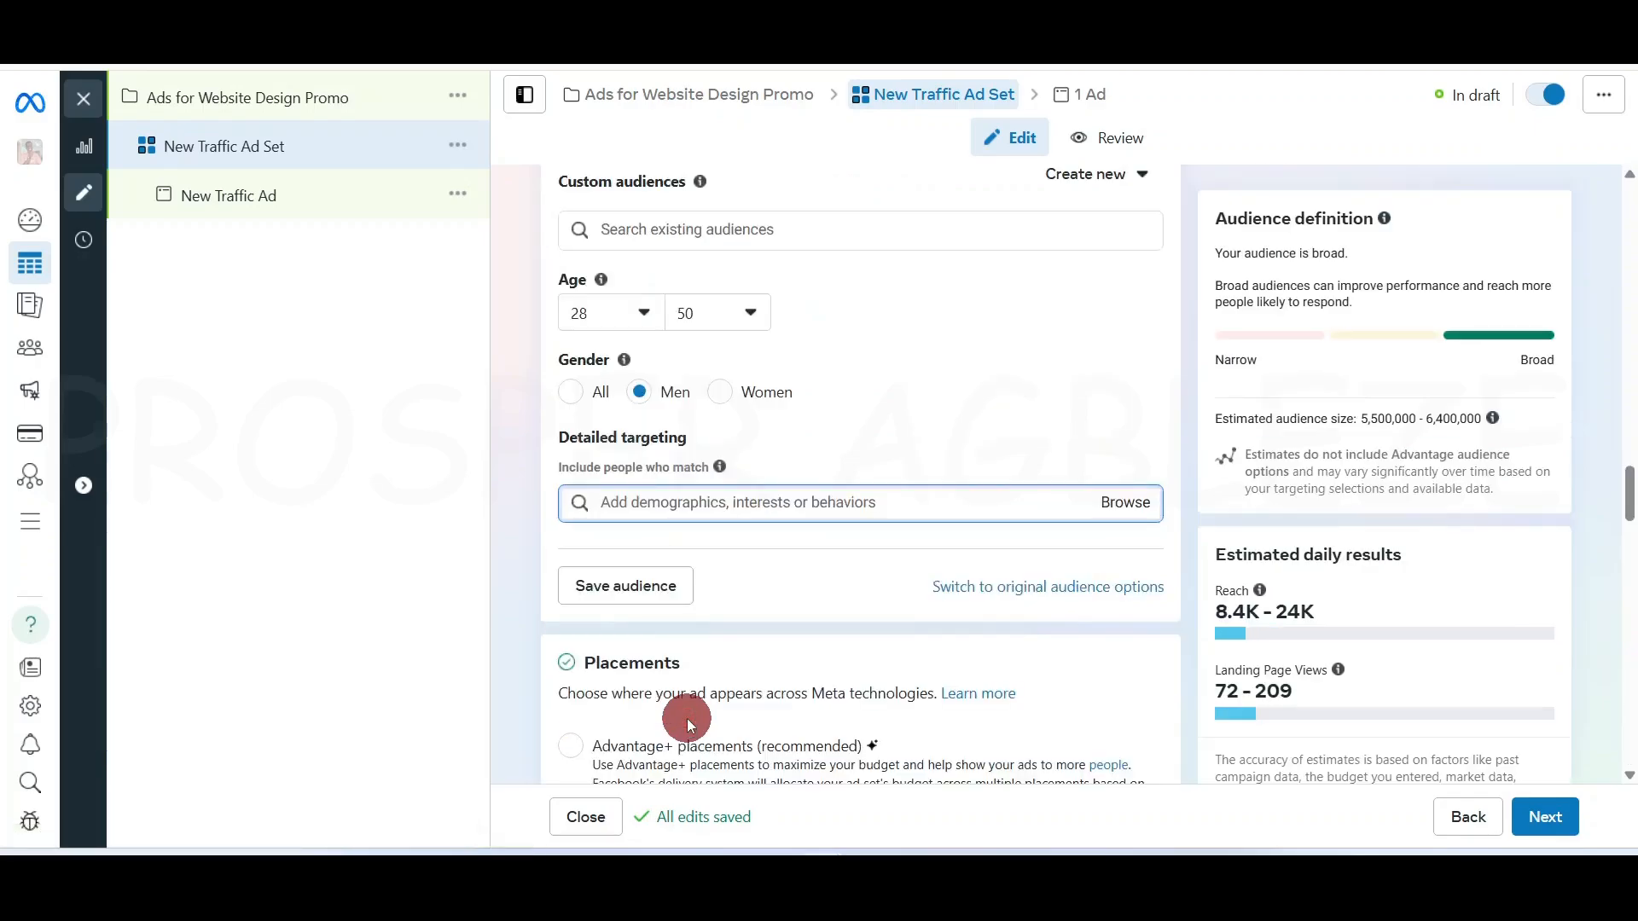
scroll(700, 640, down, 12)
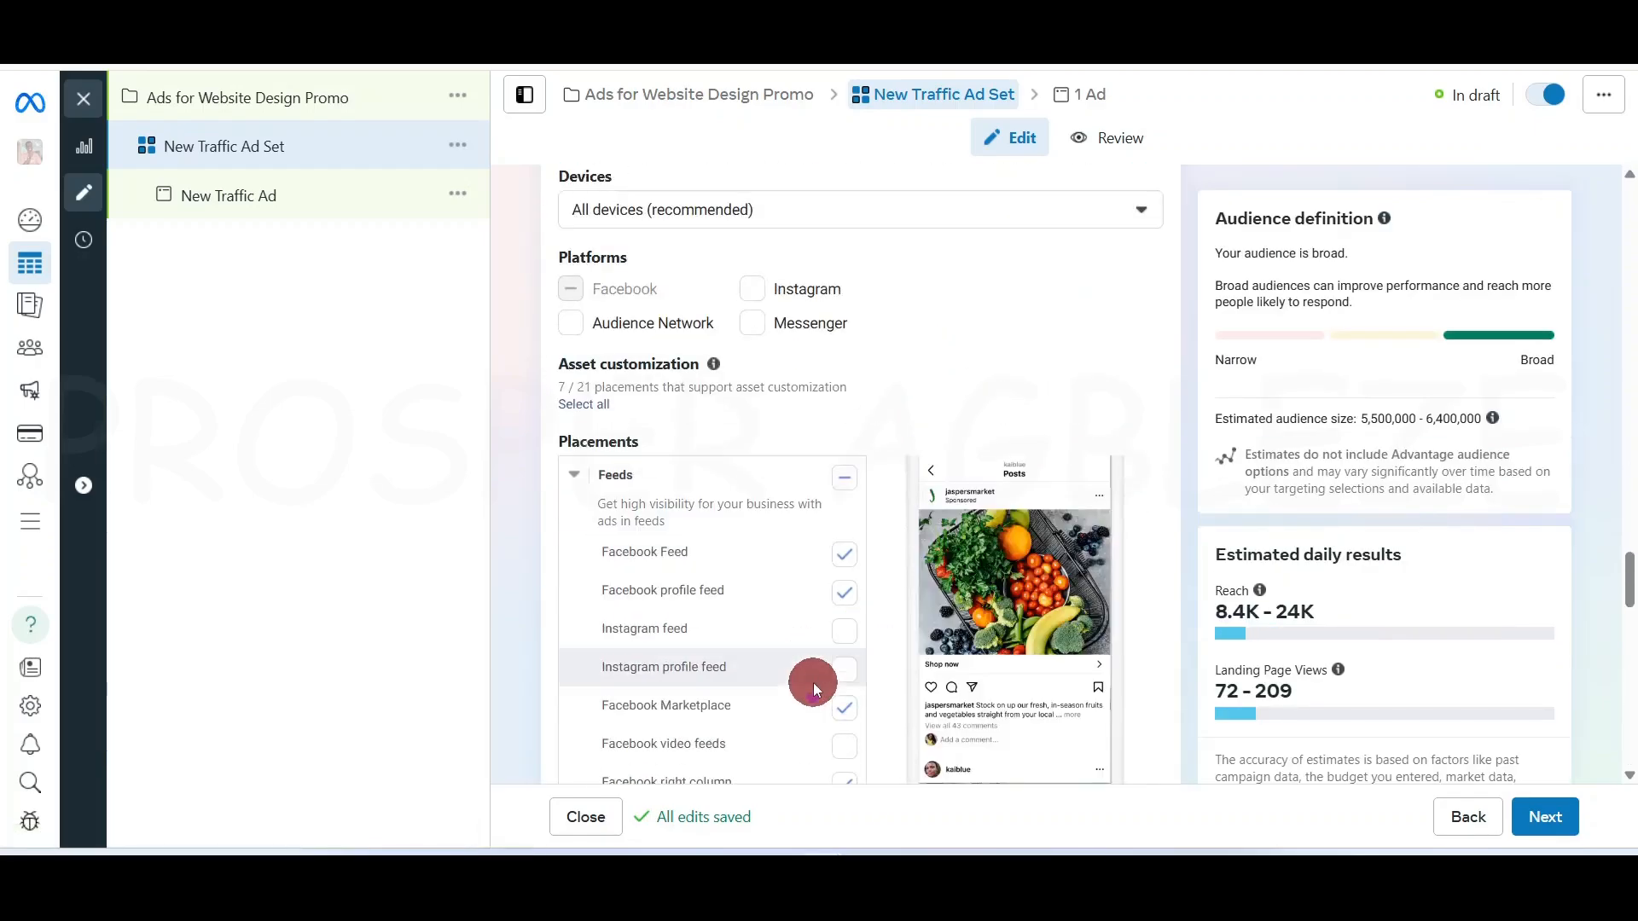
scroll(812, 682, down, 10)
scroll(812, 682, up, 3)
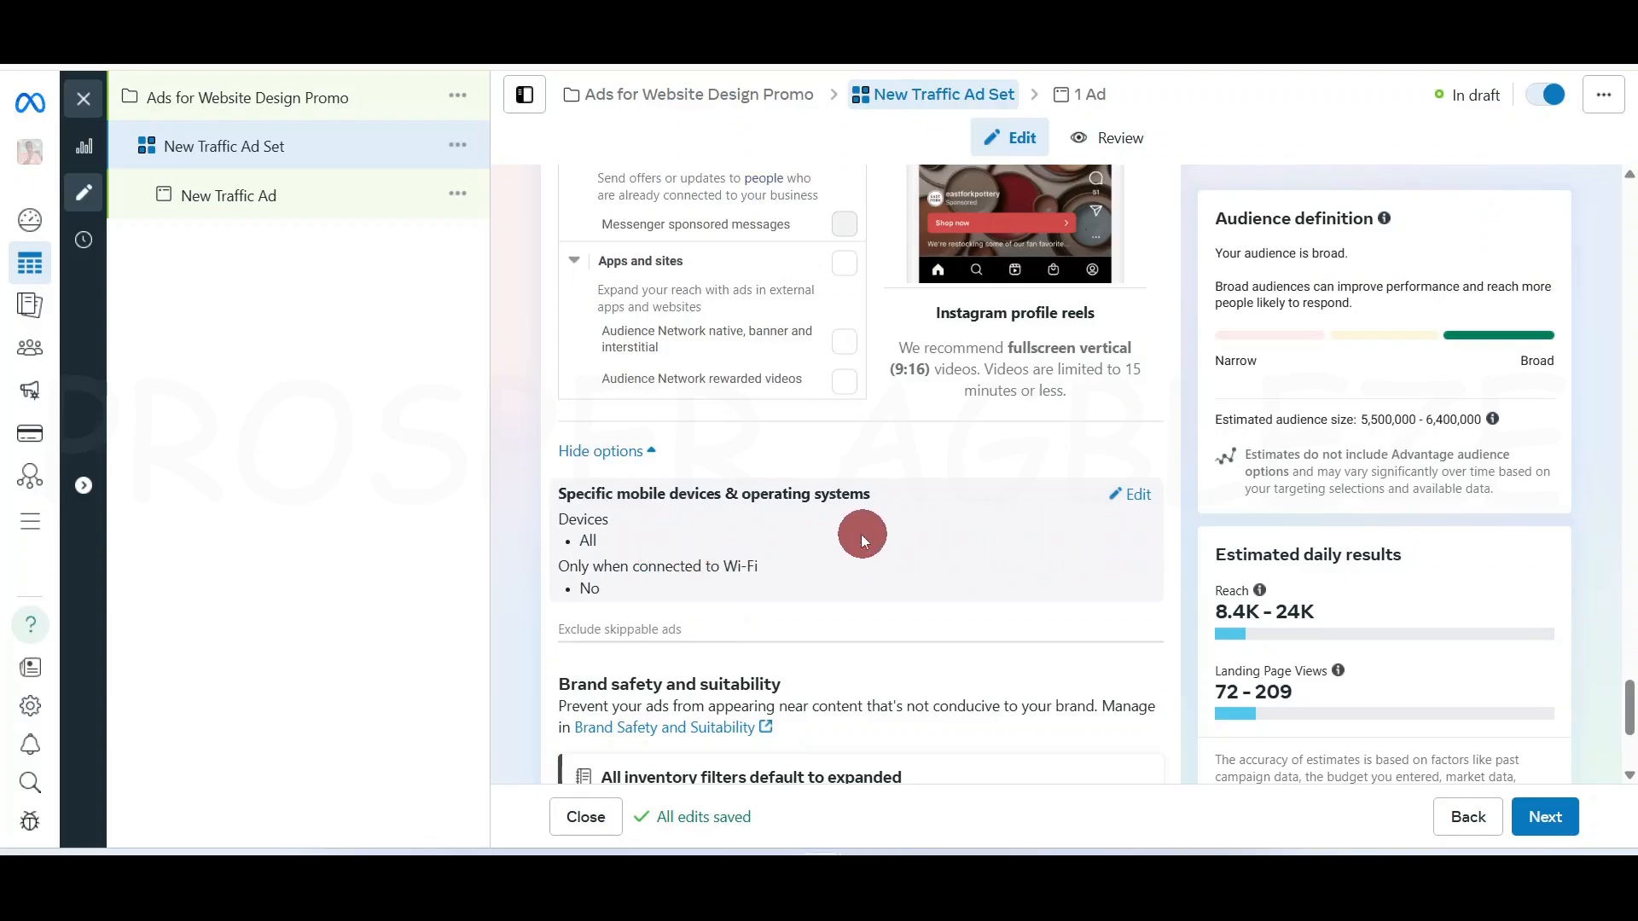
Keep Specific mobile devices set to All mobile devices without Wi-Fi-only, then review Brand safety
click(1130, 494)
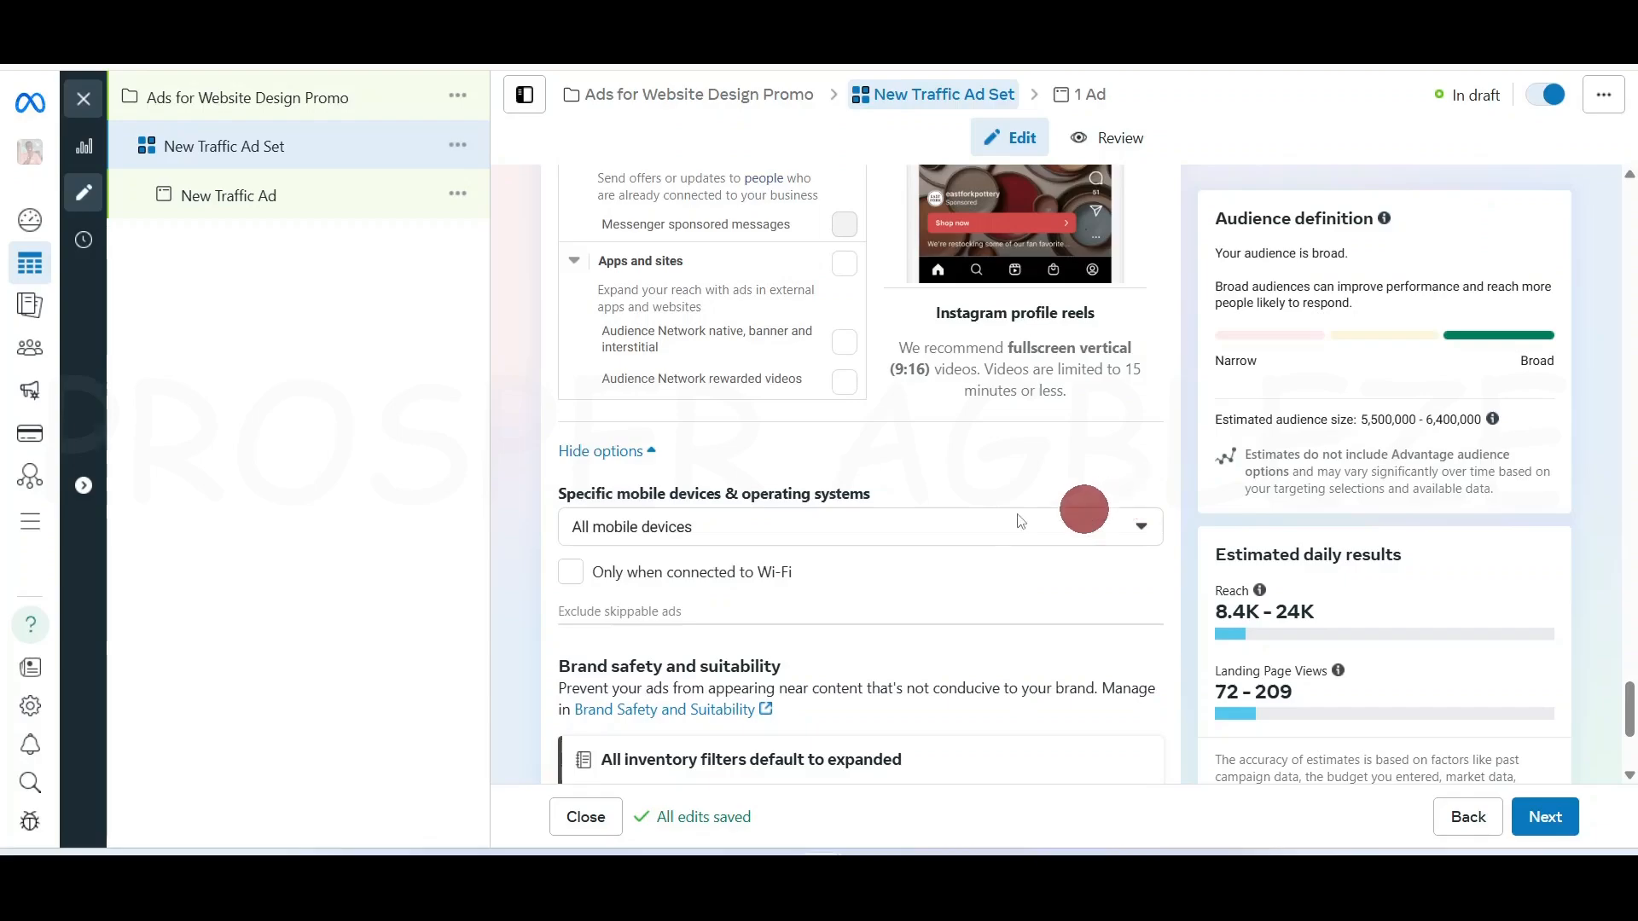
click(798, 526)
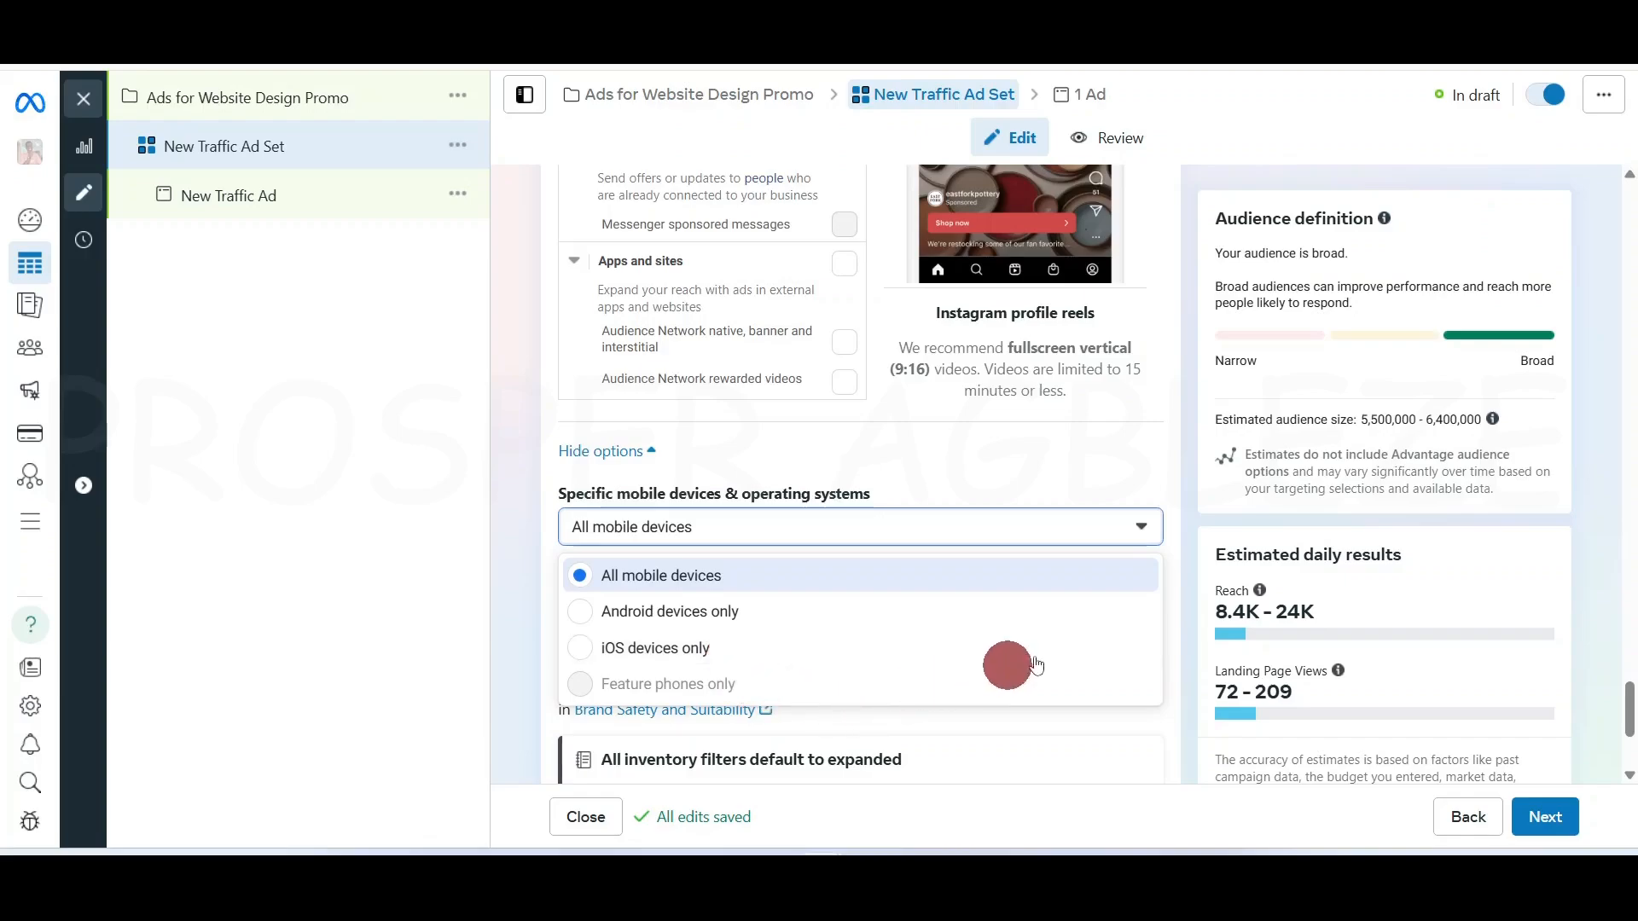
click(1138, 528)
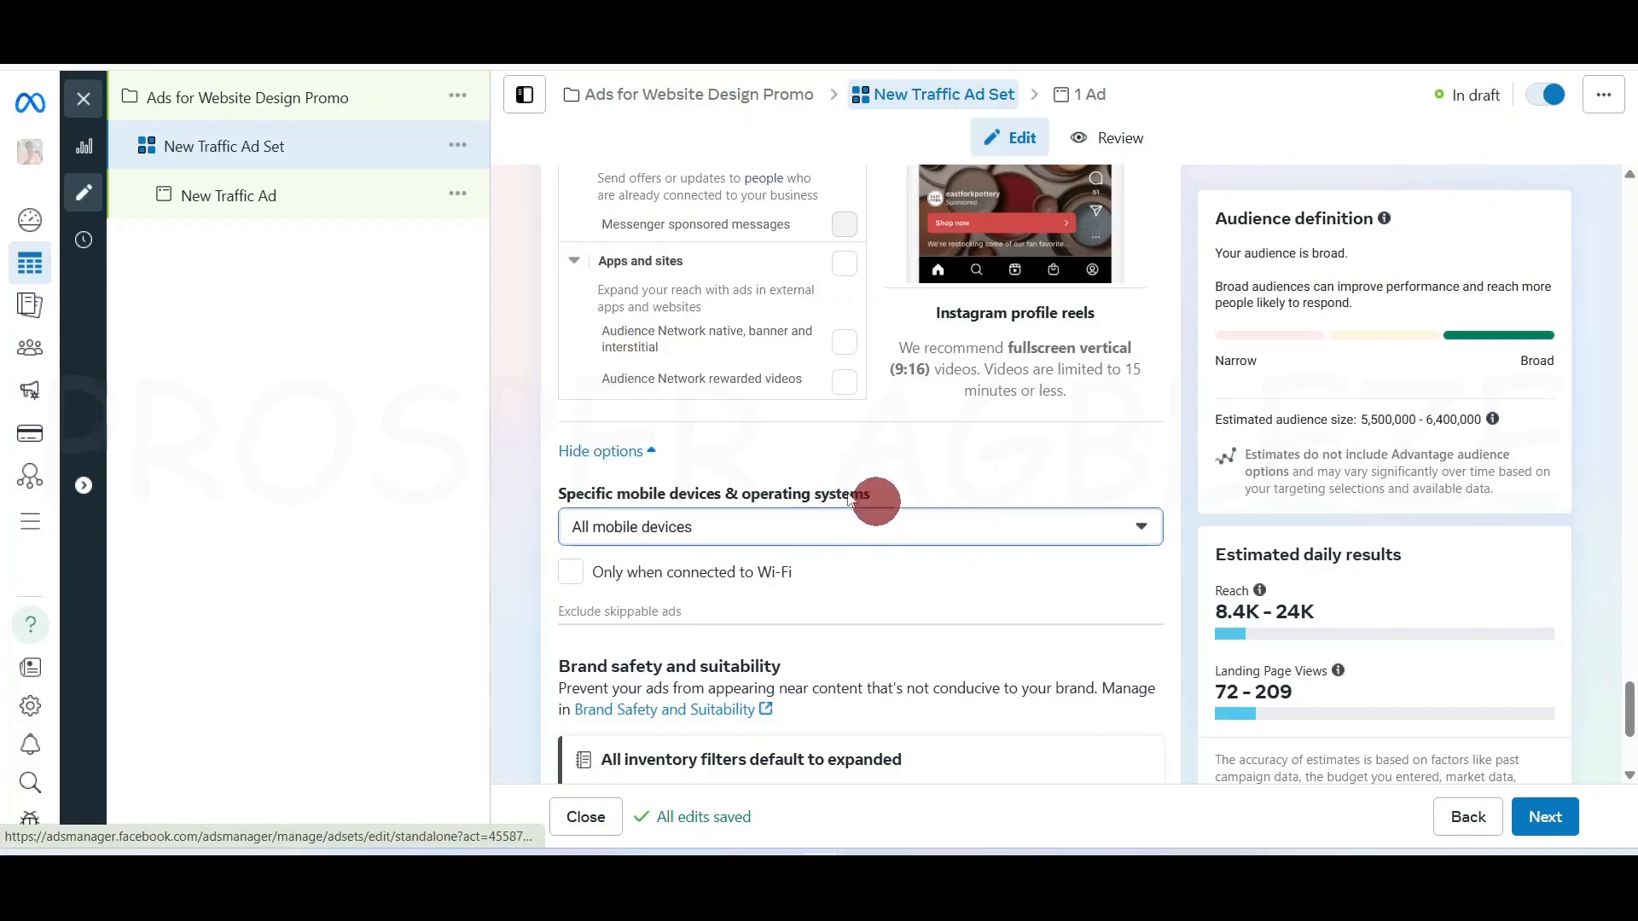
scroll(1010, 663, down, 3)
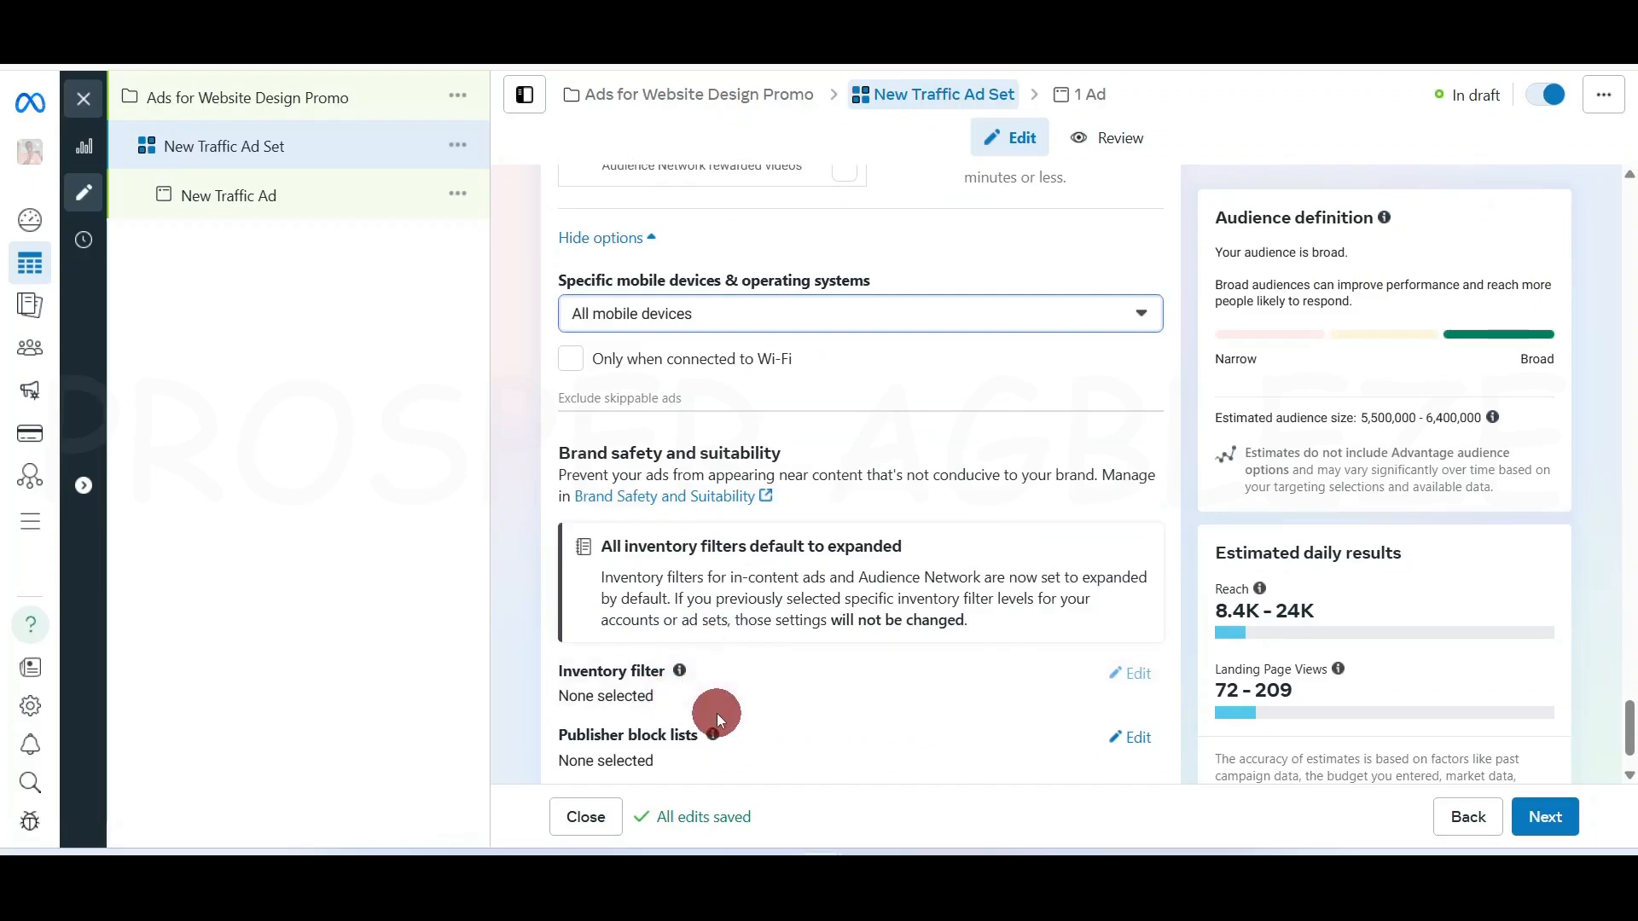
scroll(734, 711, down, 1)
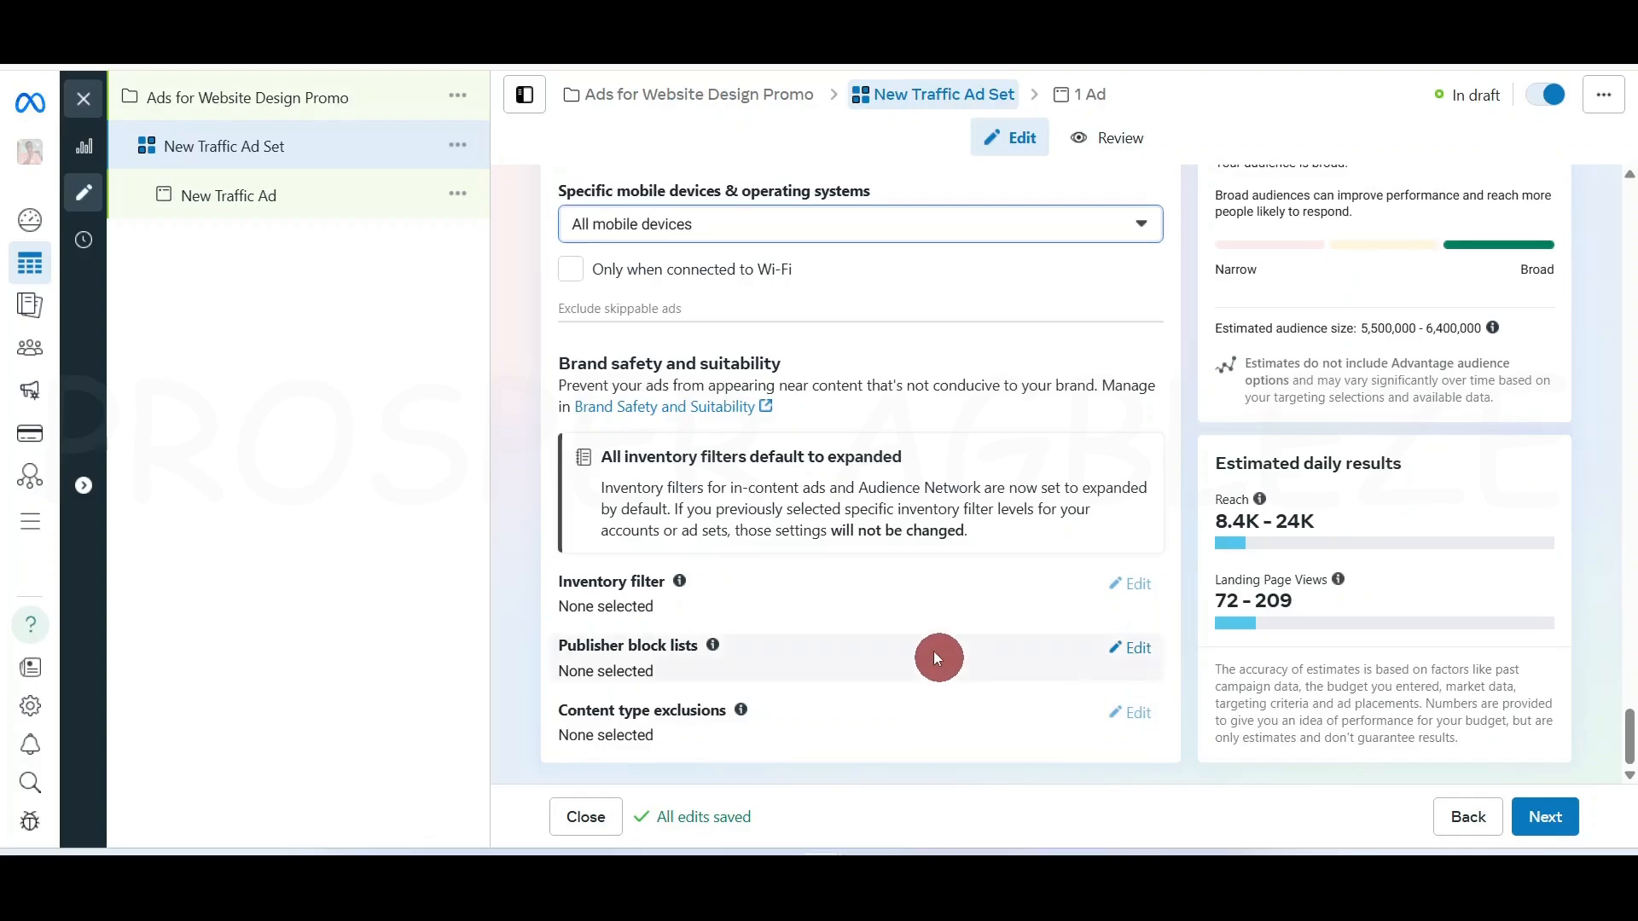
scroll(939, 555, up, 5)
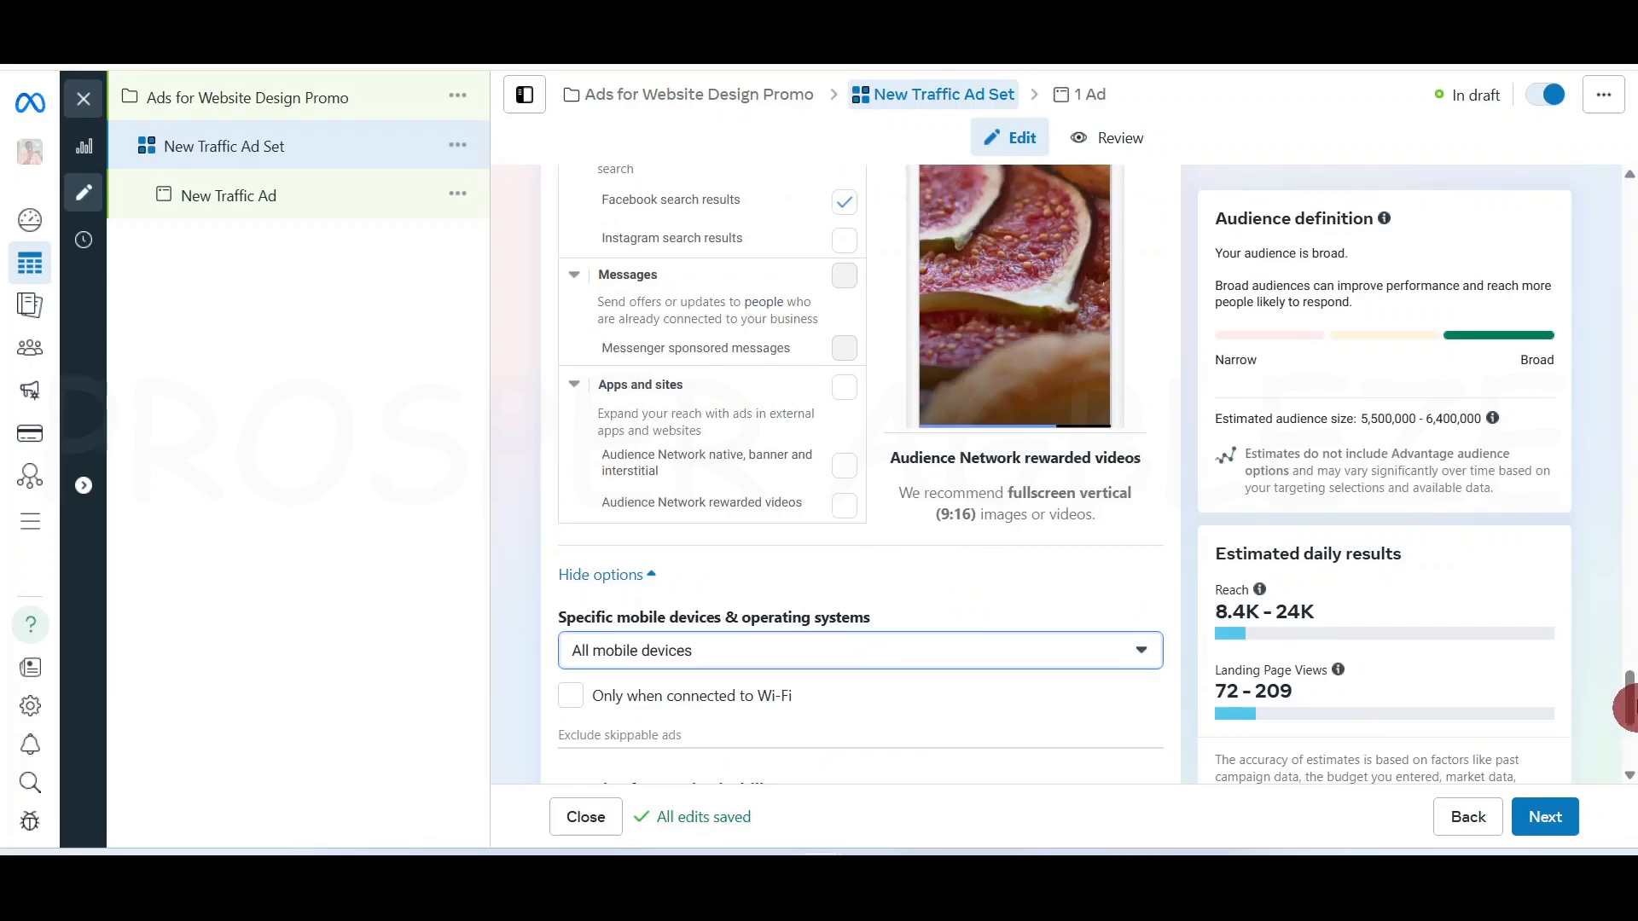
drag(1628, 701, 1628, 200)
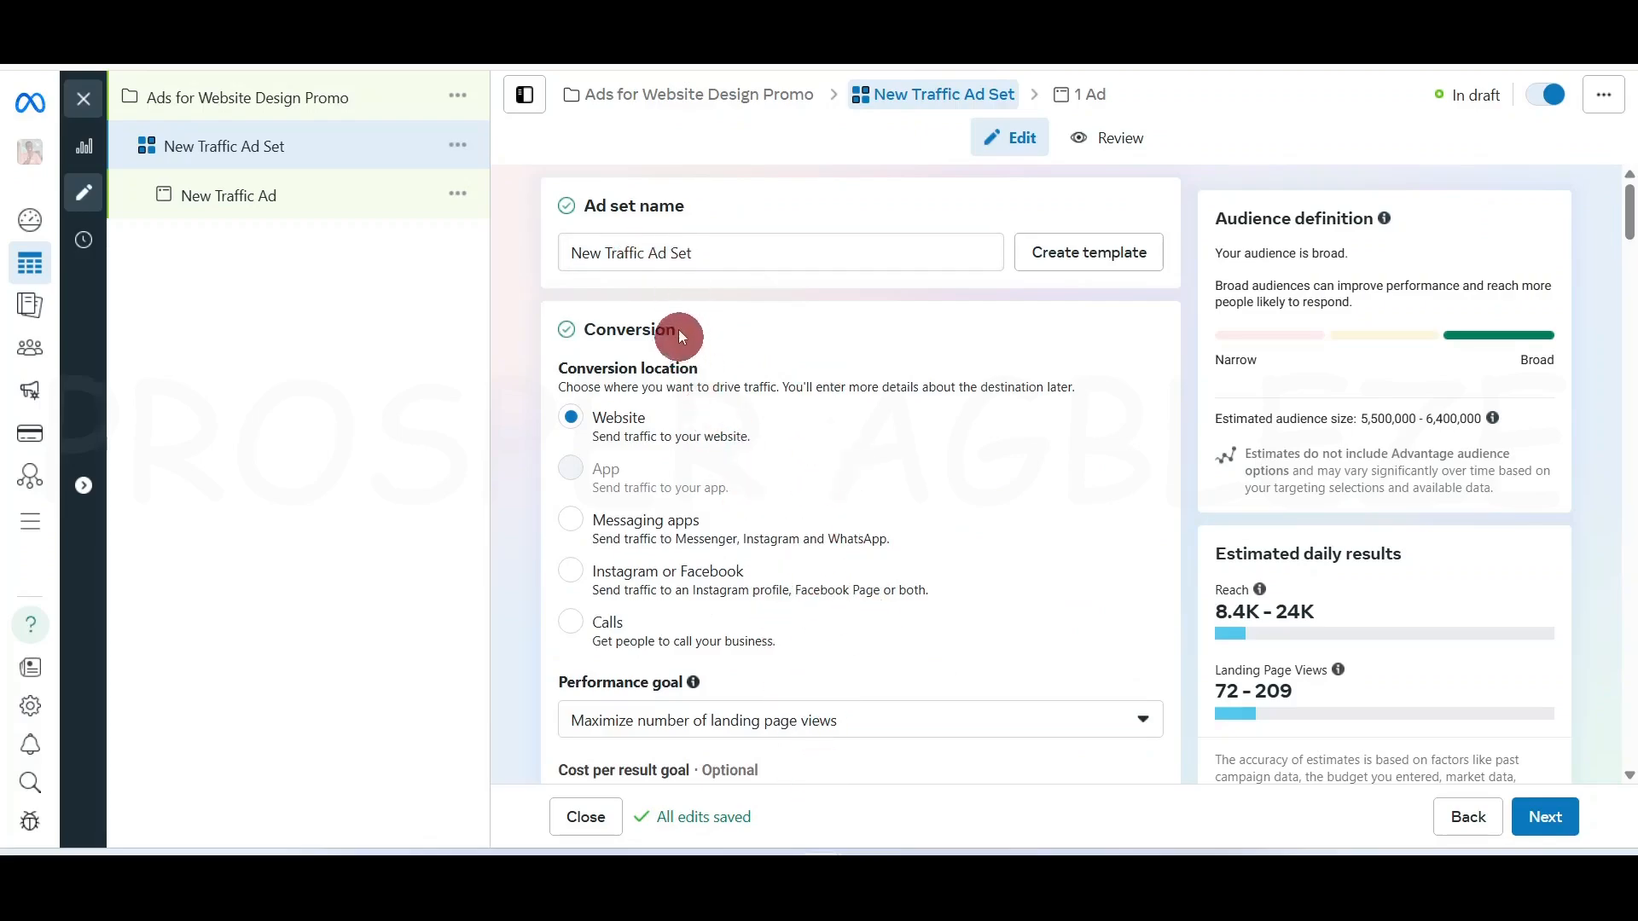
Replace the ad set name with 'Website, 70k, 5days, LA,Ogun, 28-35, Men'
triple_click(640, 253)
text(Website, 70k, 5days, LA,Ogun, 28-35, Men)
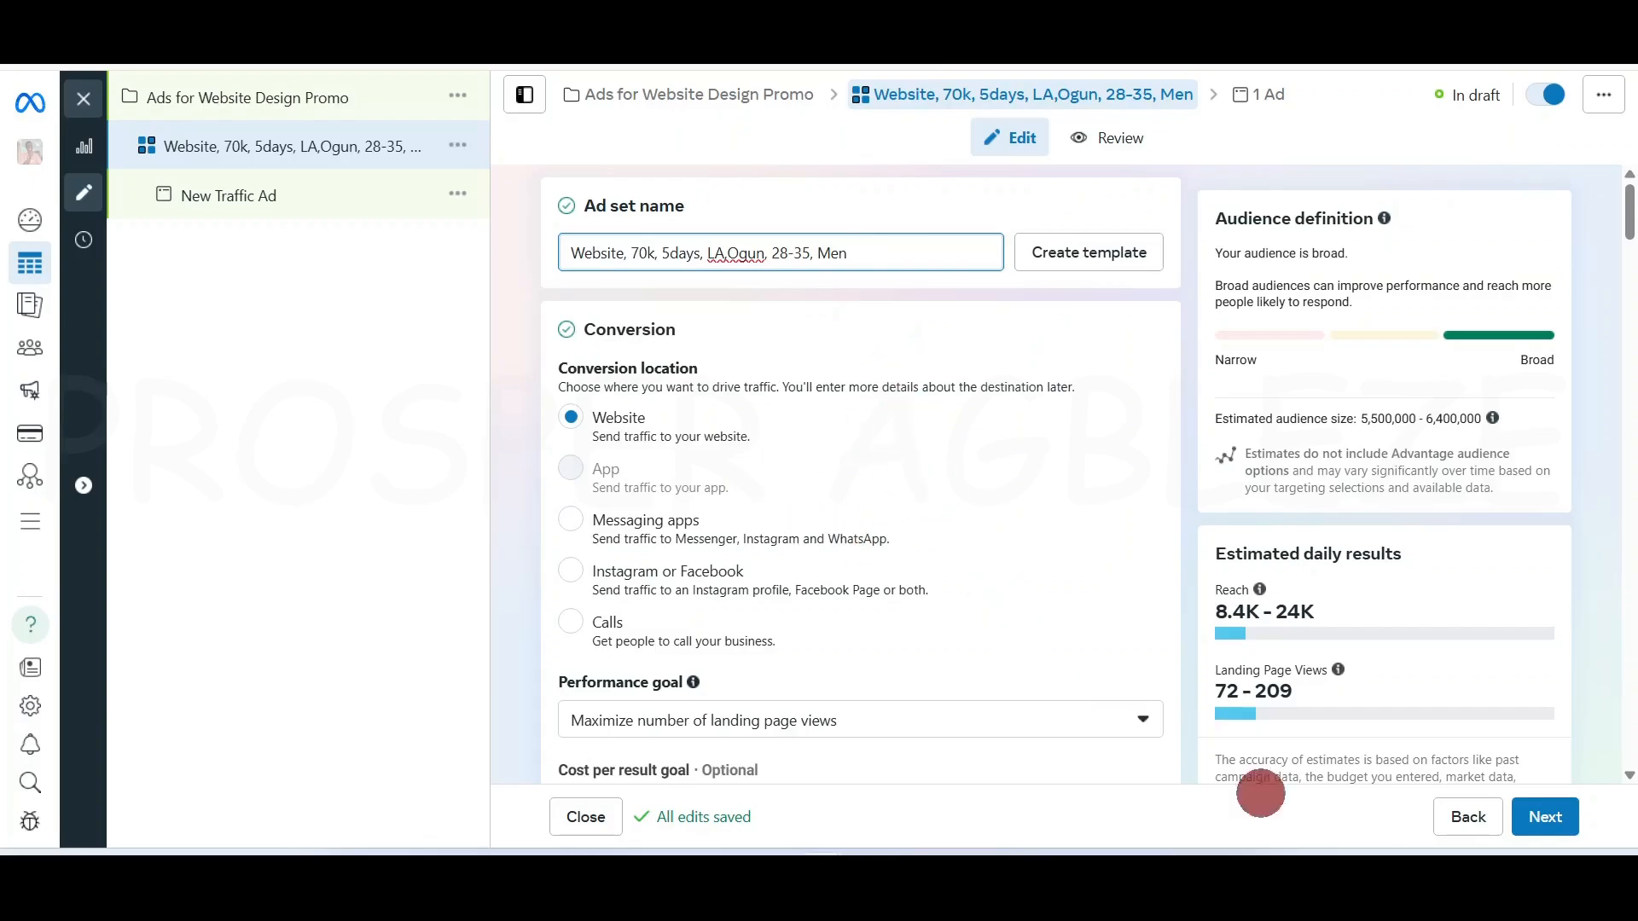
Go to the New Traffic Ad level and view the Ad setup options
click(1561, 821)
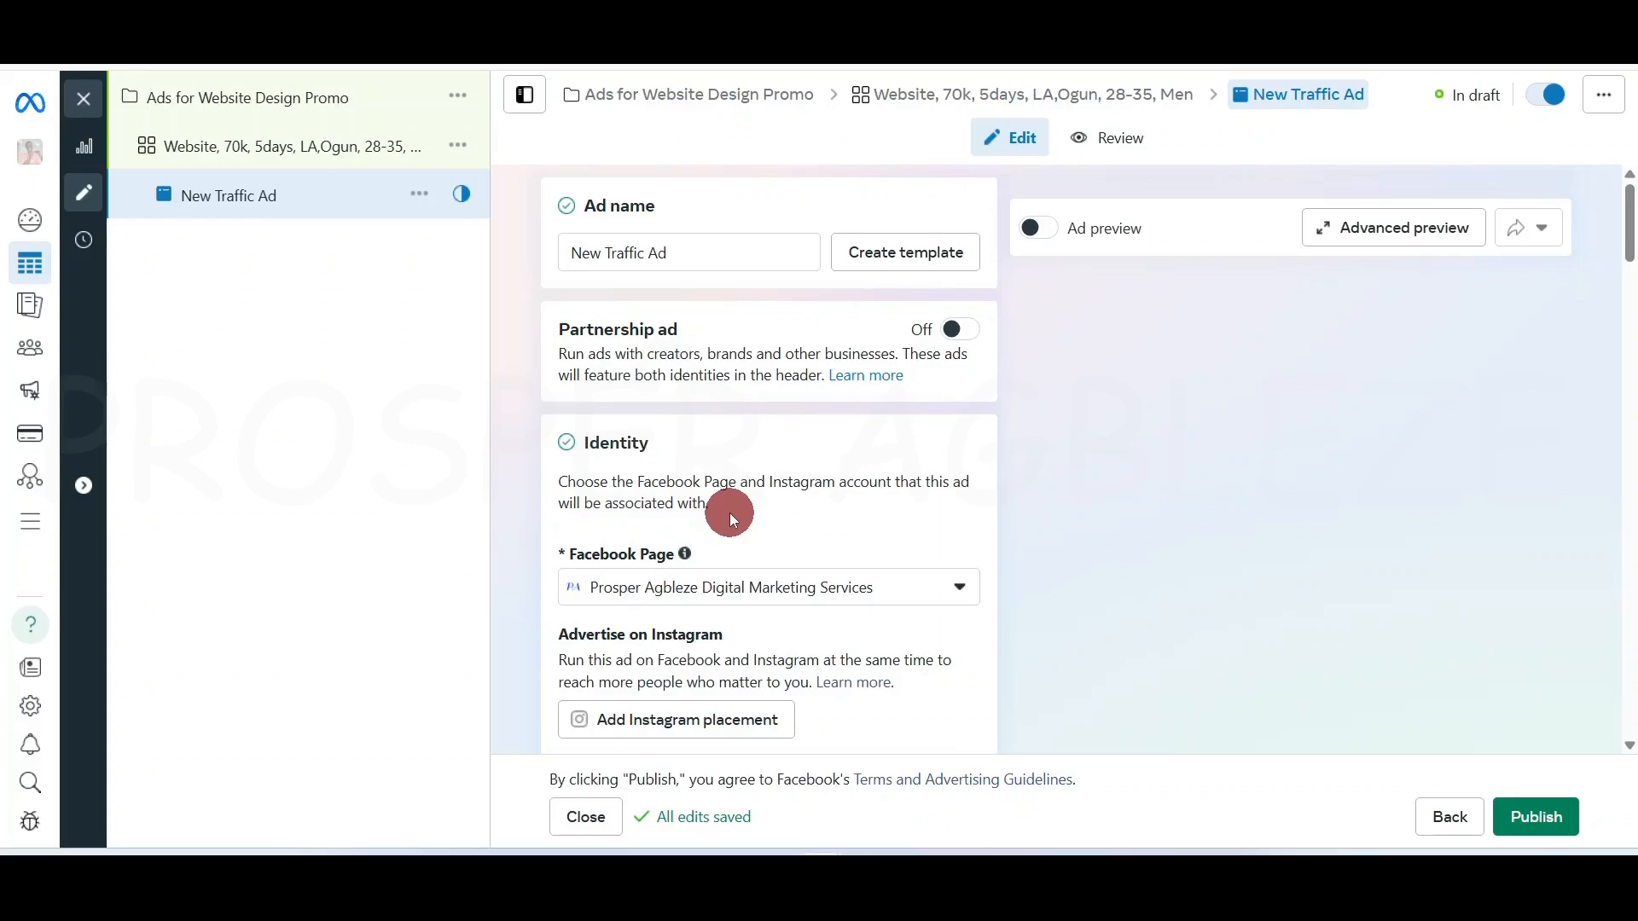
drag(1629, 213, 1629, 237)
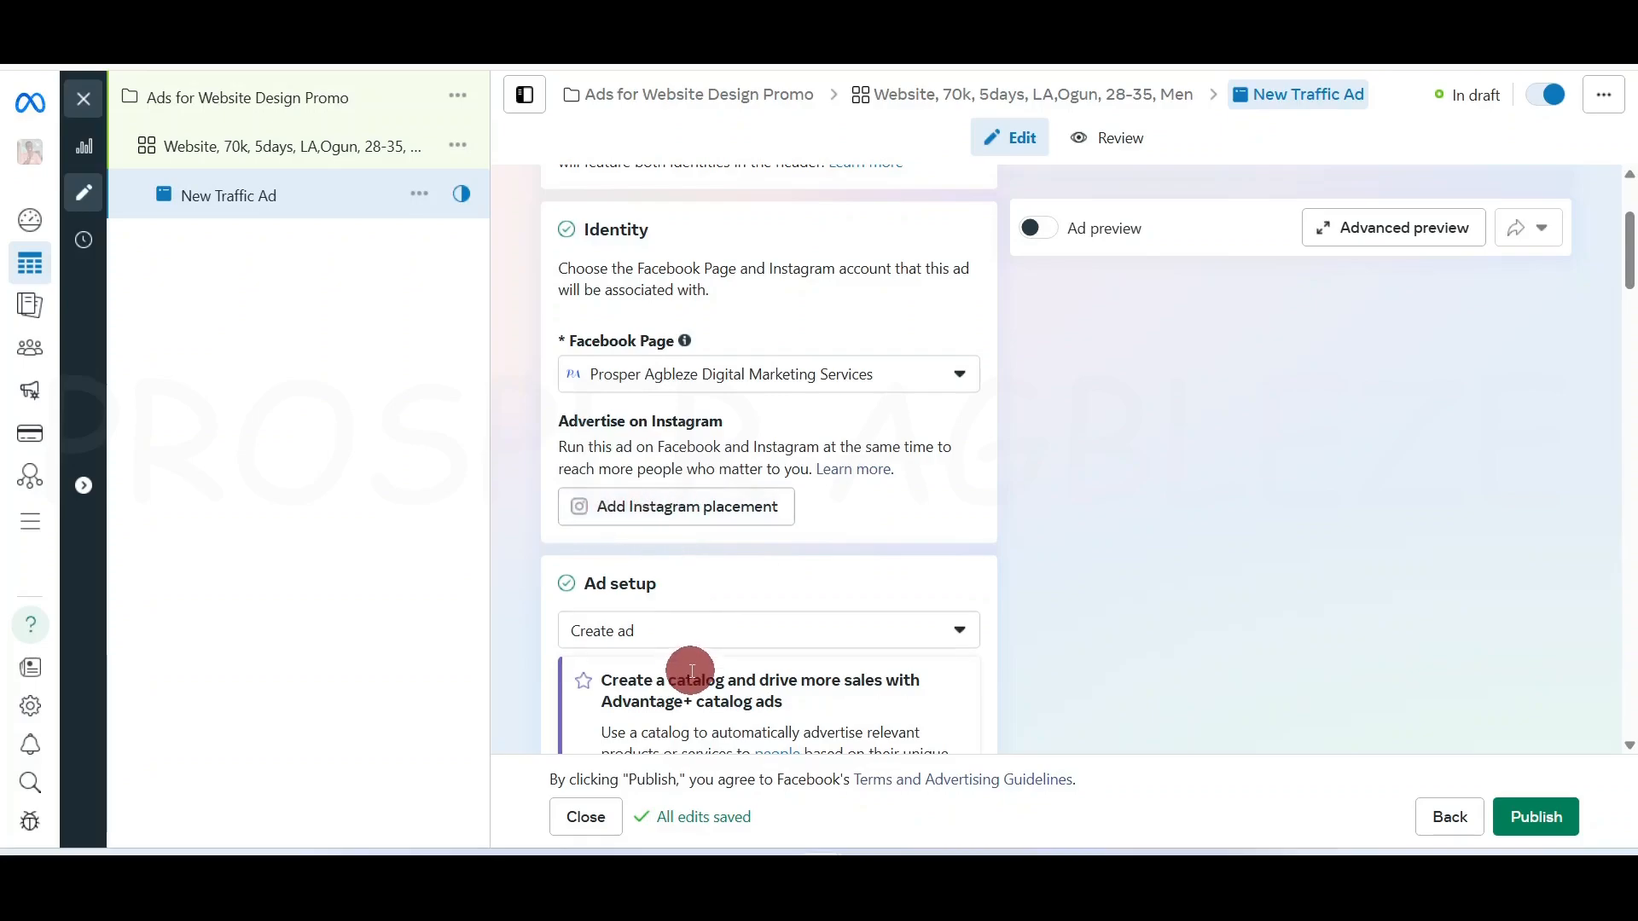
scroll(691, 672, down, 2)
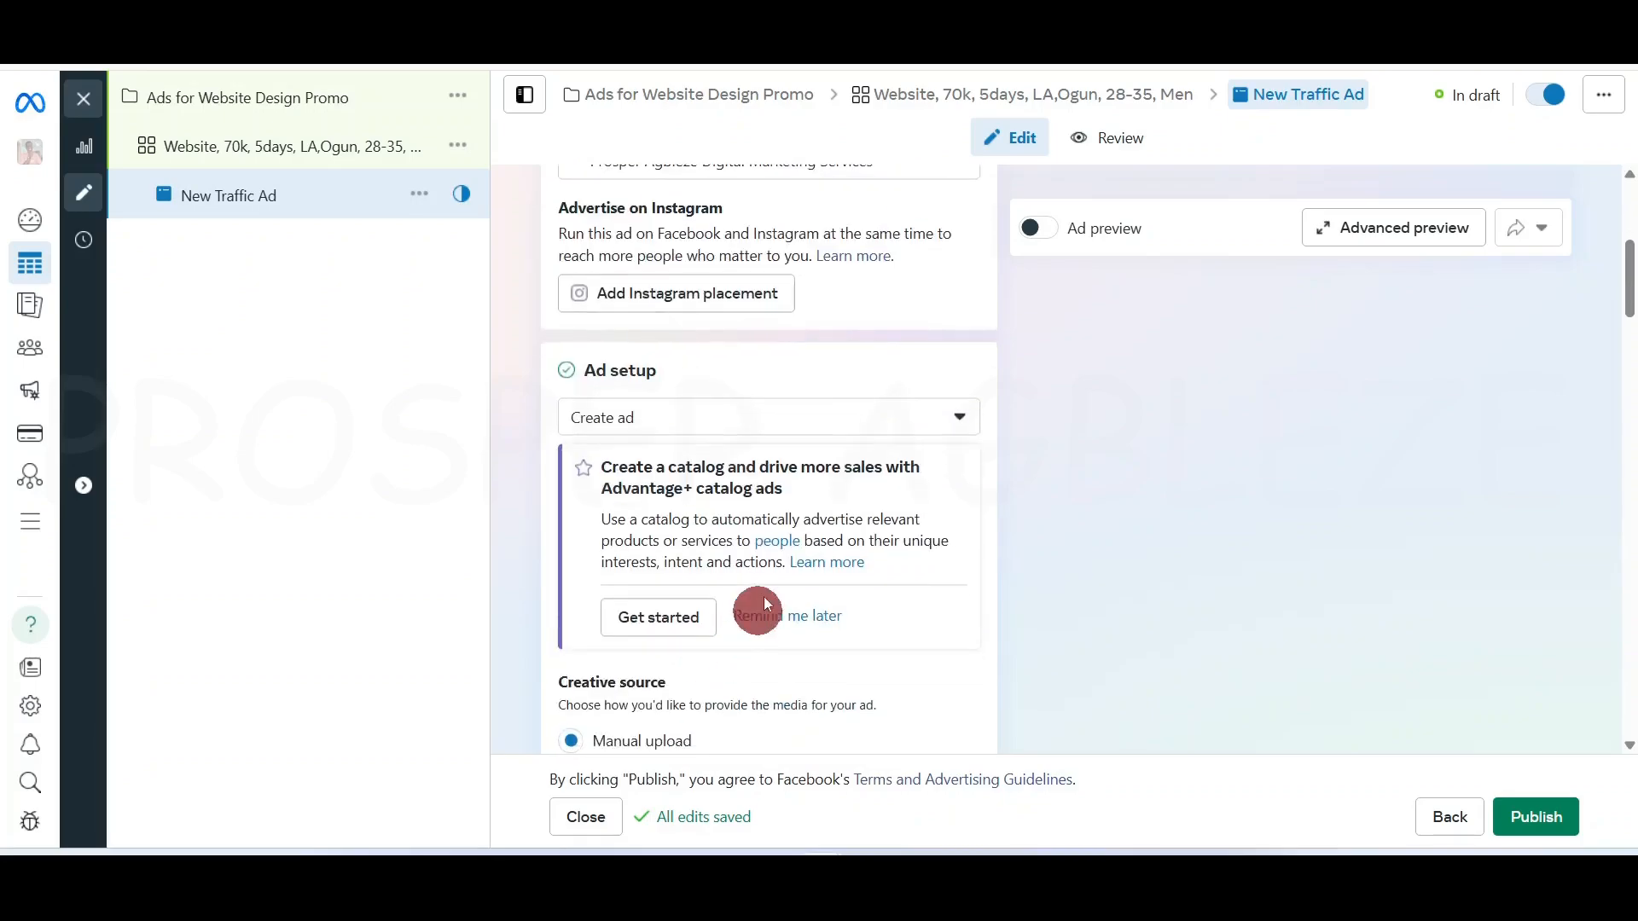
click(815, 424)
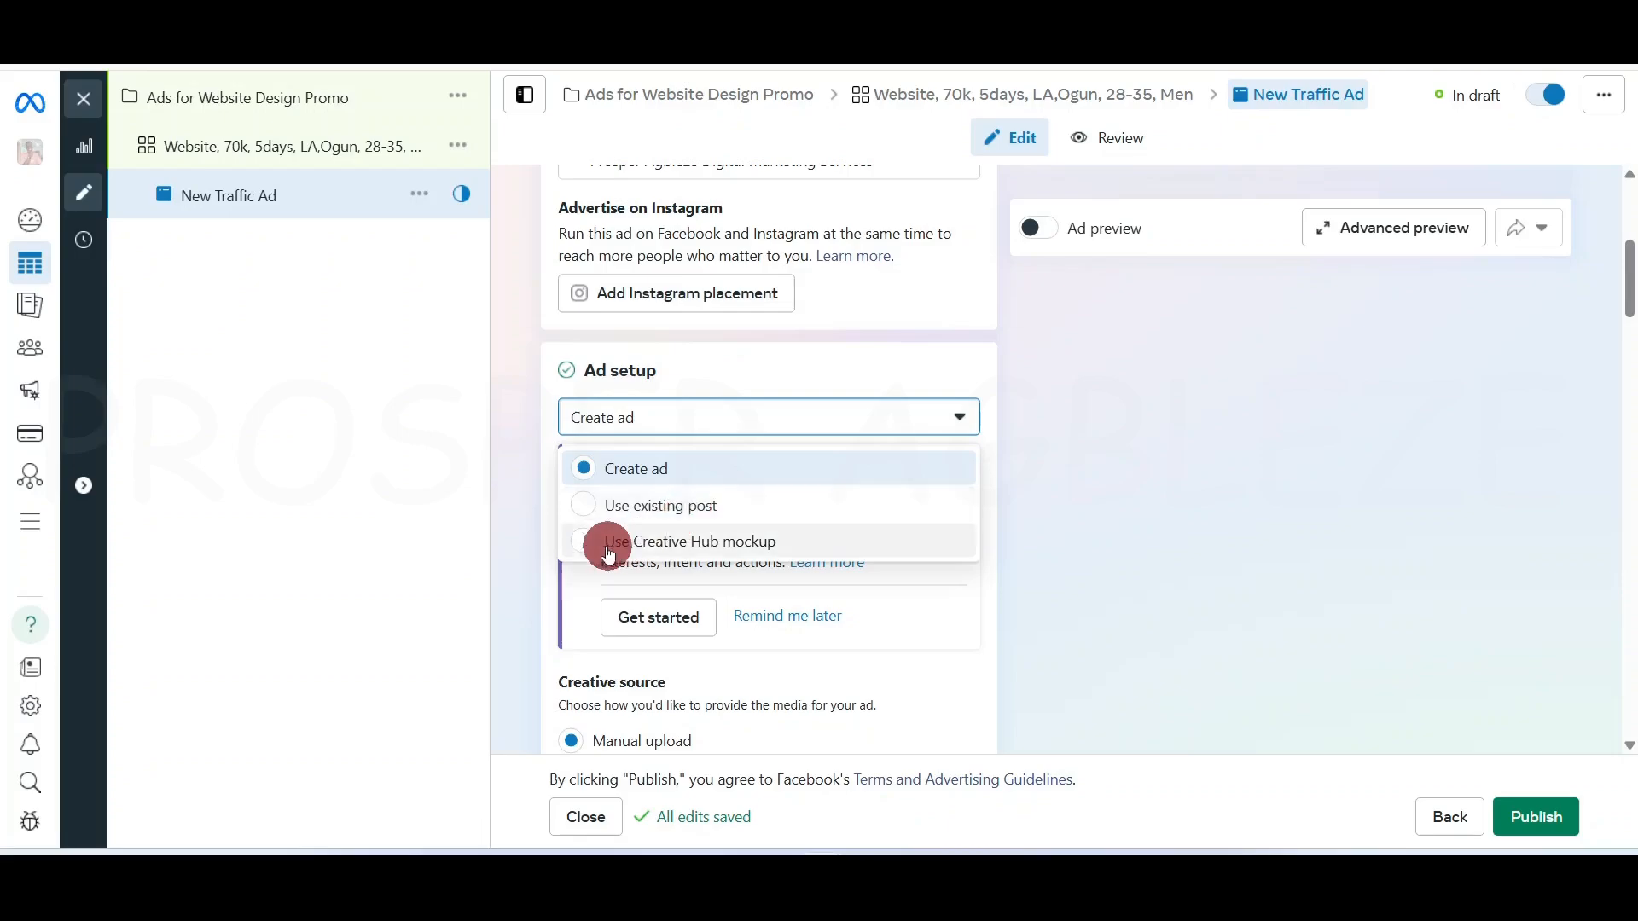
Try Use existing post in Ad setup, then revert to Create ad
click(515, 442)
scroll(725, 674, down, 5)
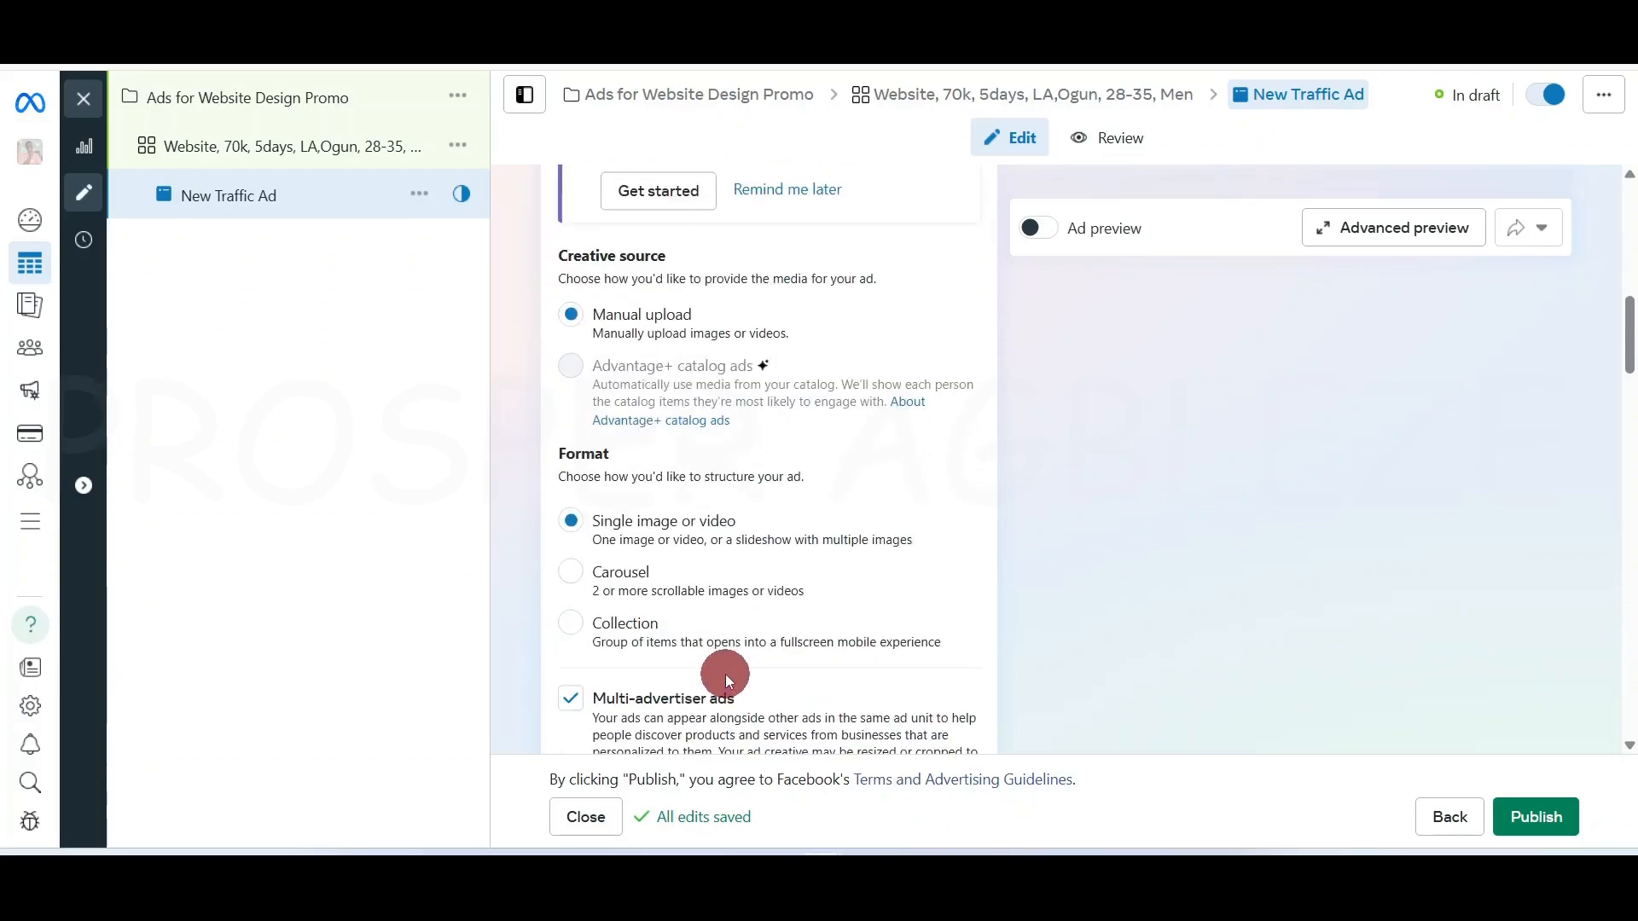
scroll(673, 614, up, 6)
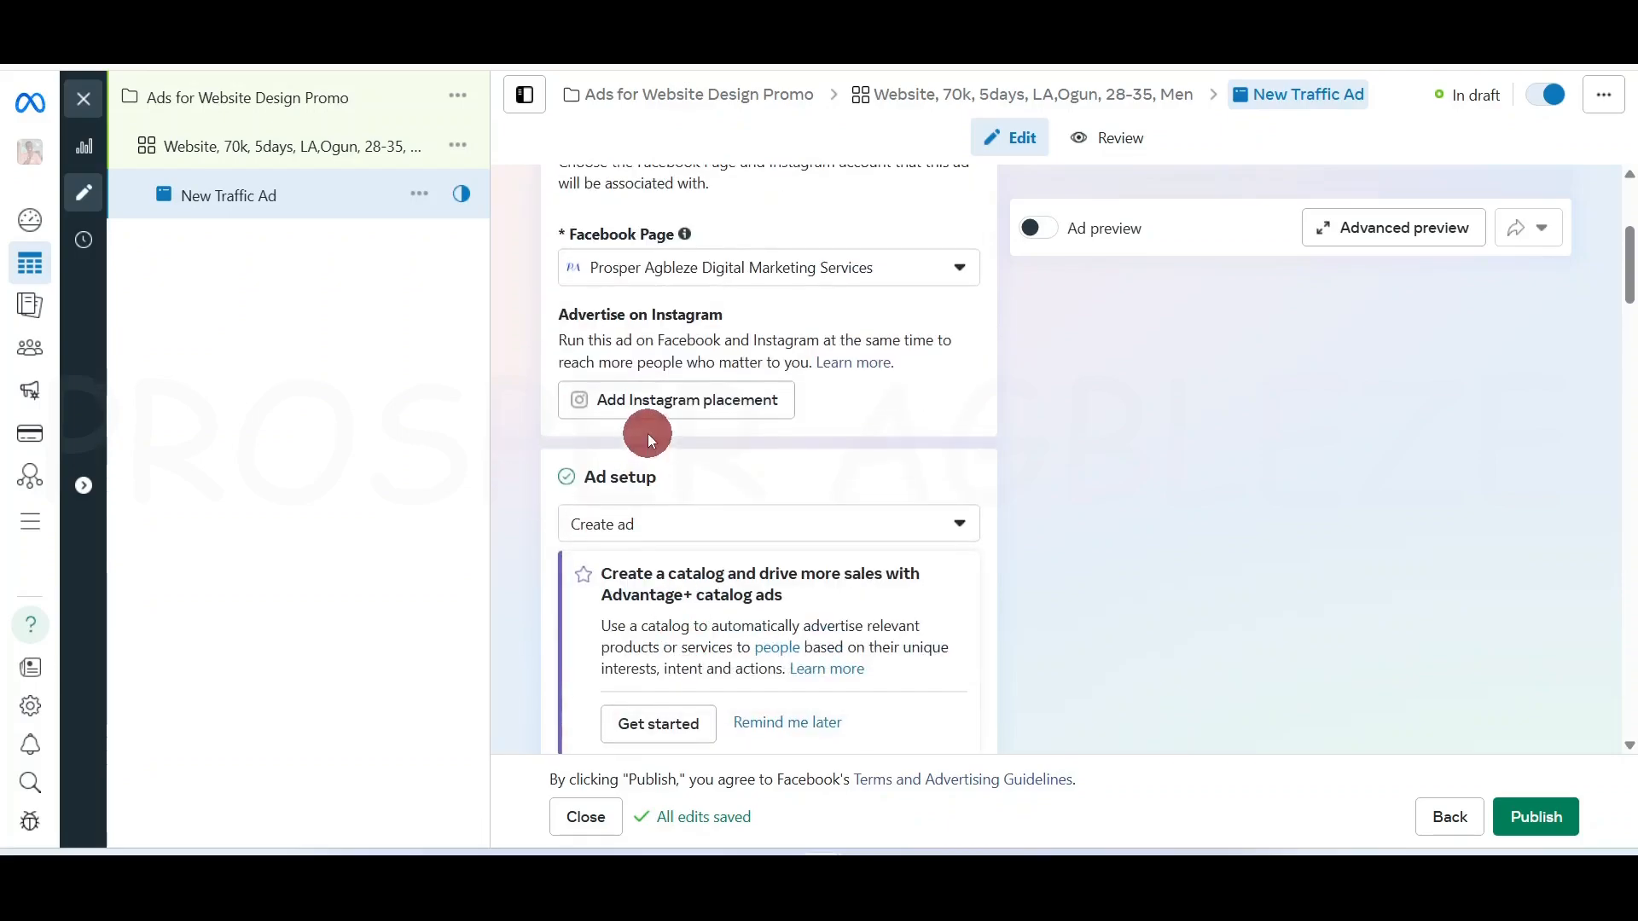
click(668, 523)
click(658, 611)
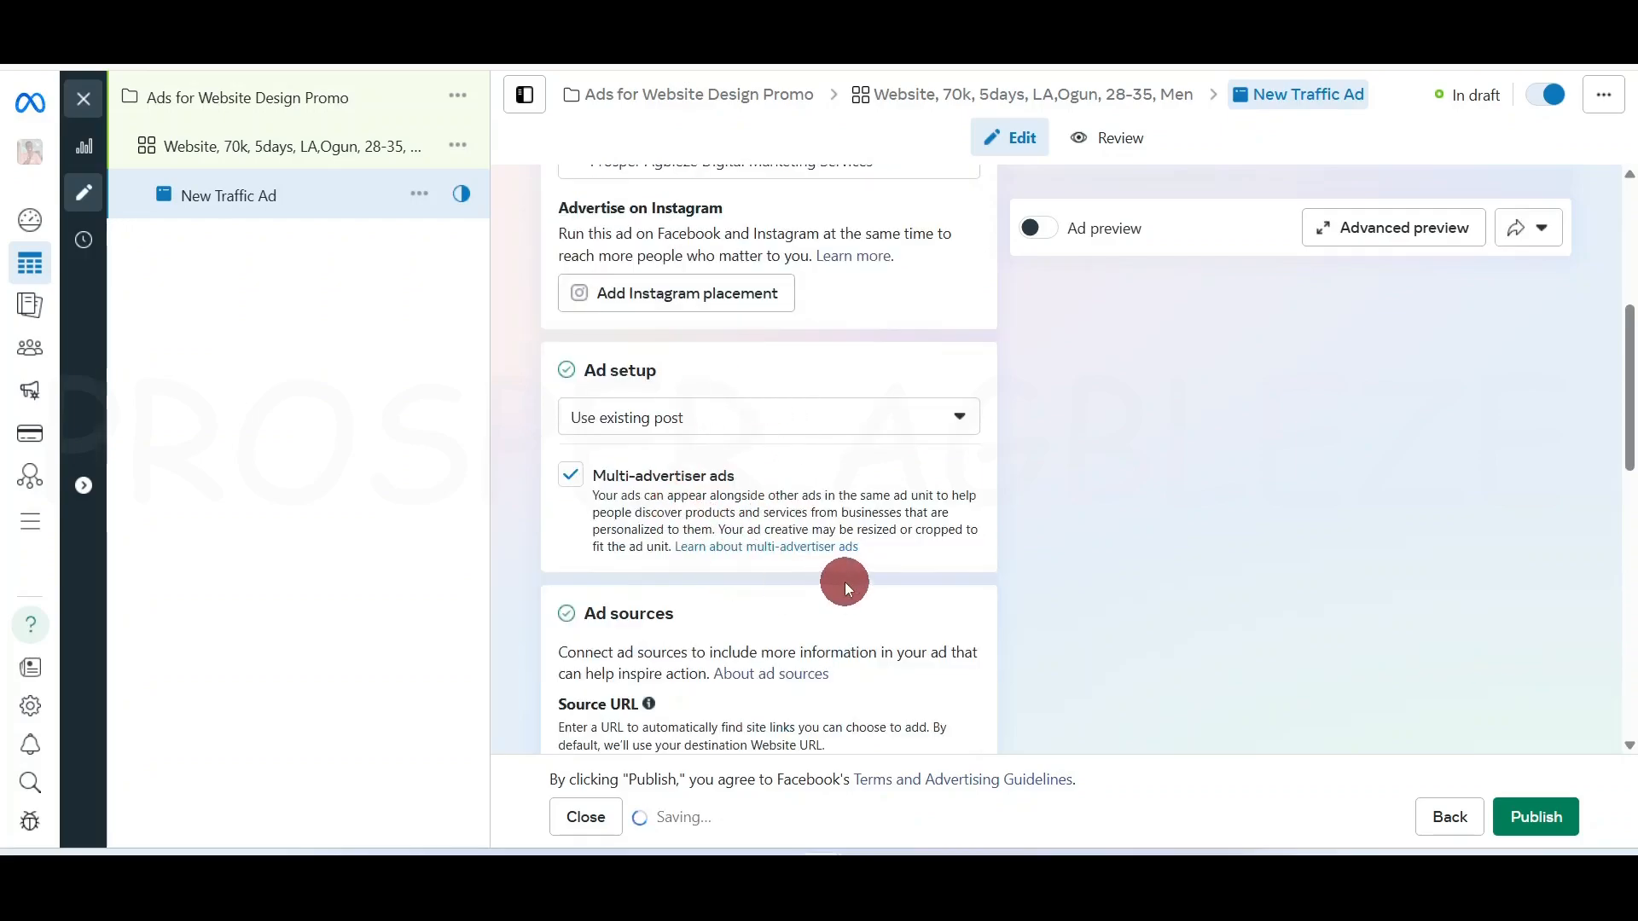
scroll(845, 583, down, 2)
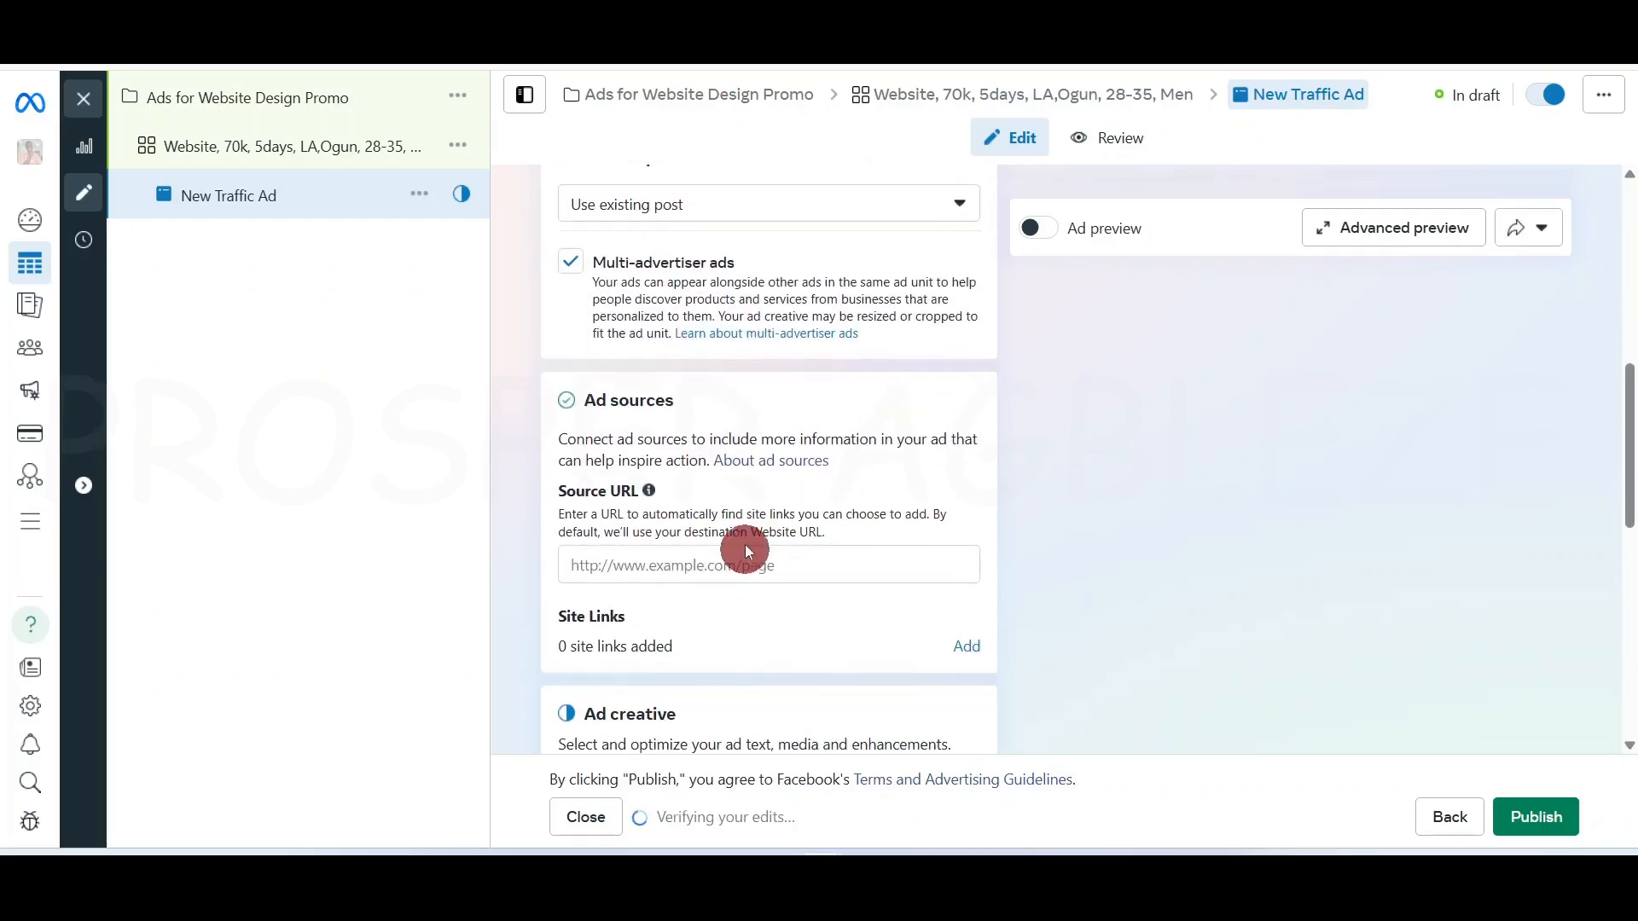
scroll(725, 559, down, 2)
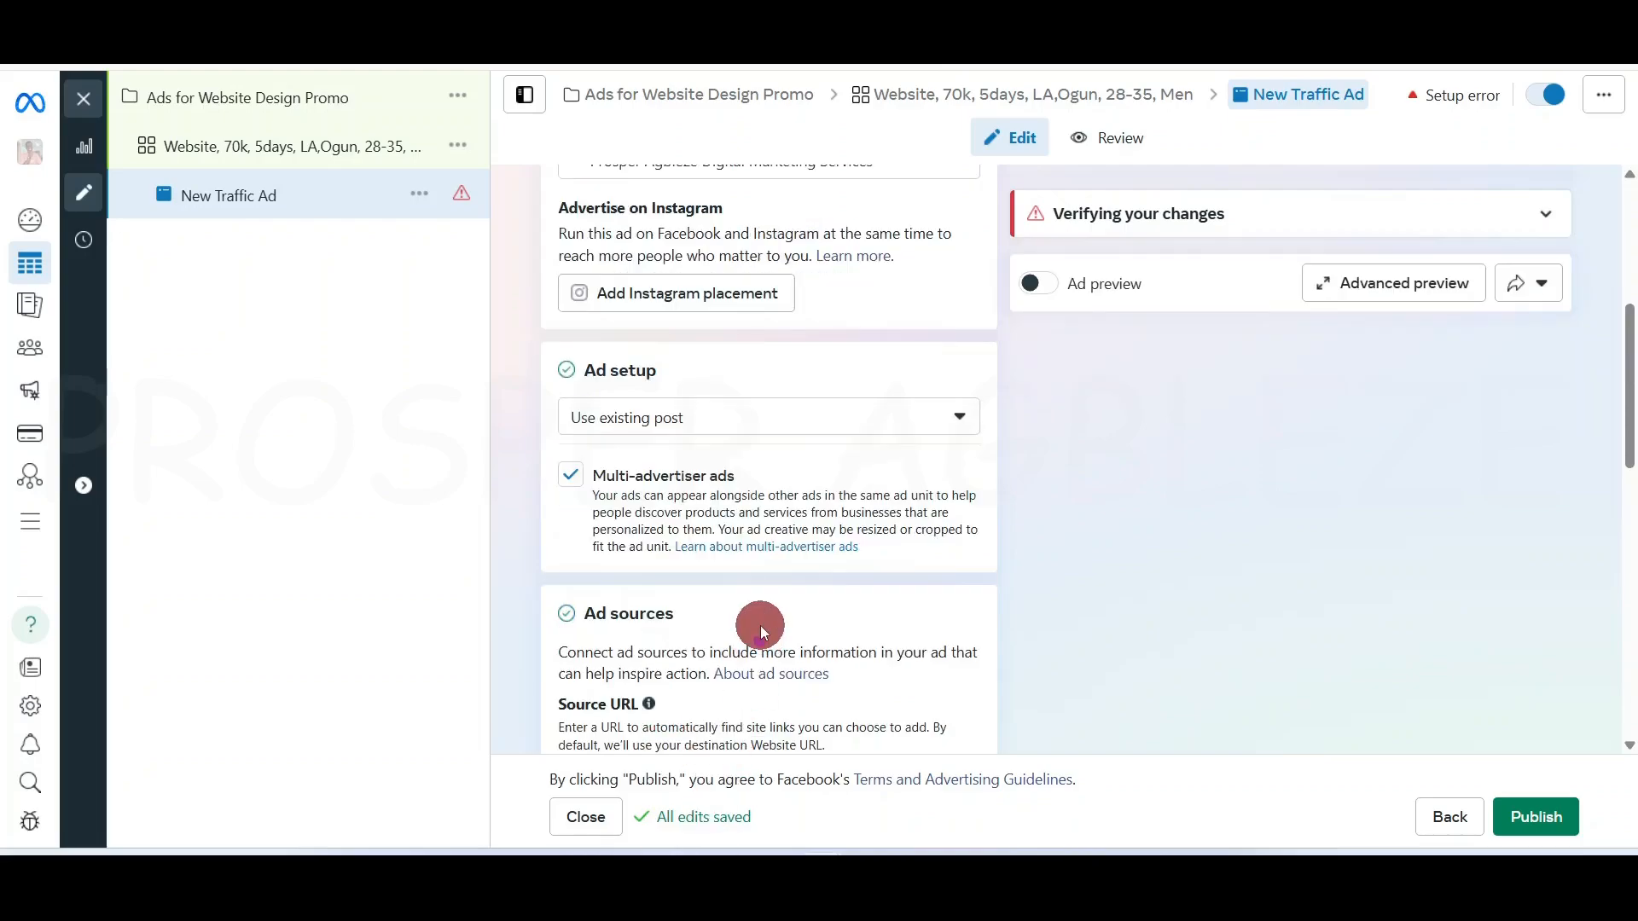
scroll(760, 626, down, 4)
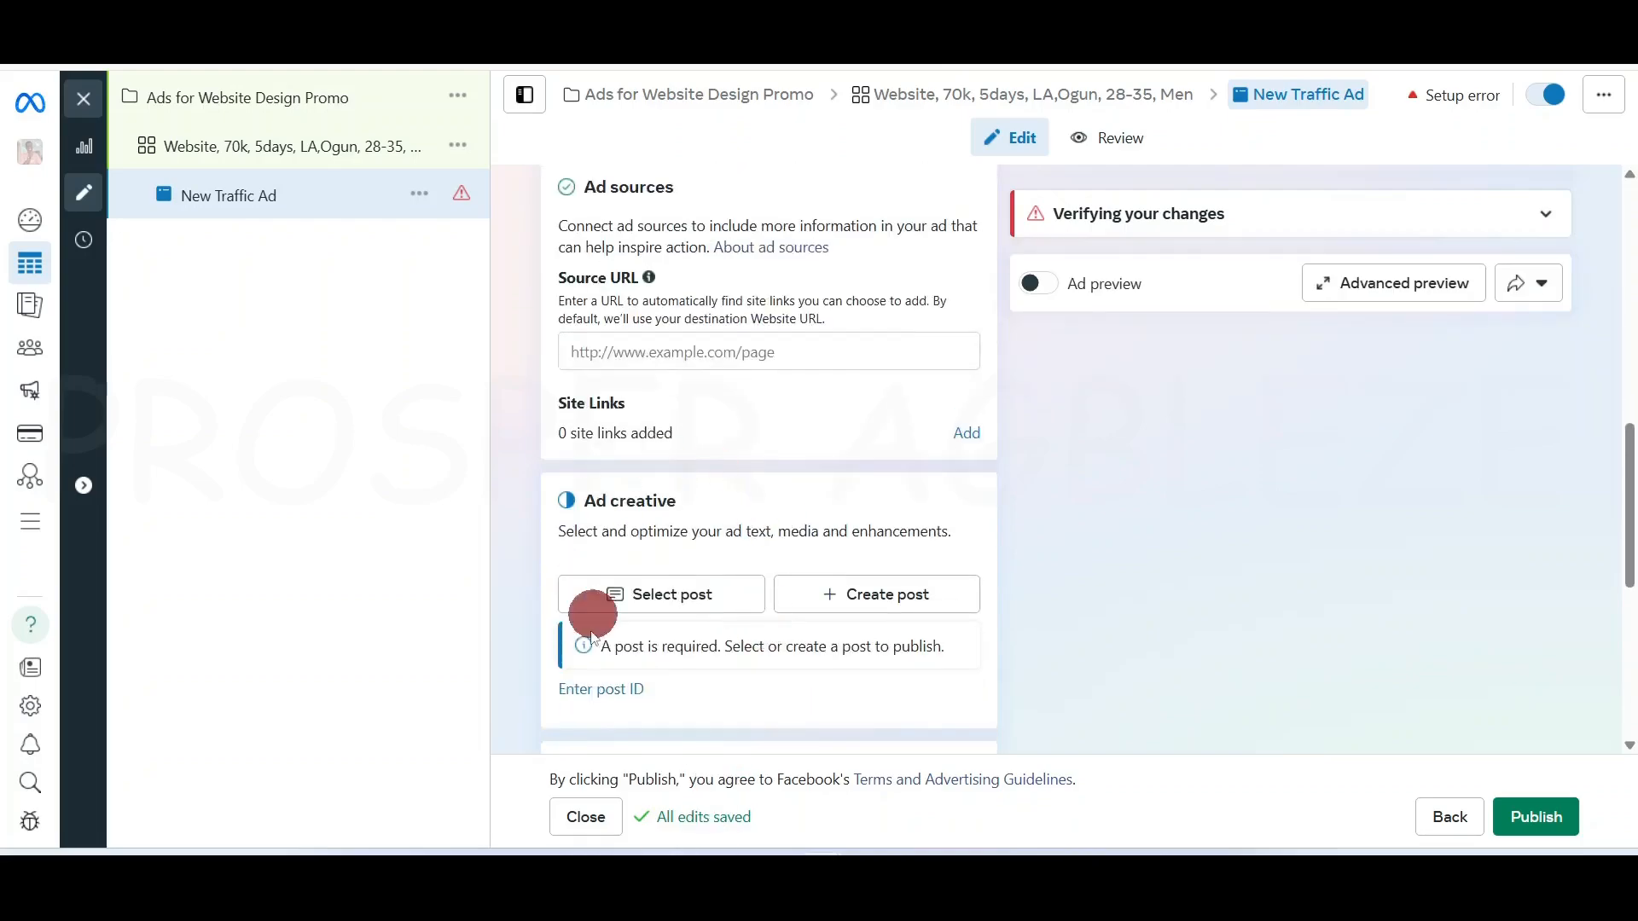
scroll(742, 631, up, 5)
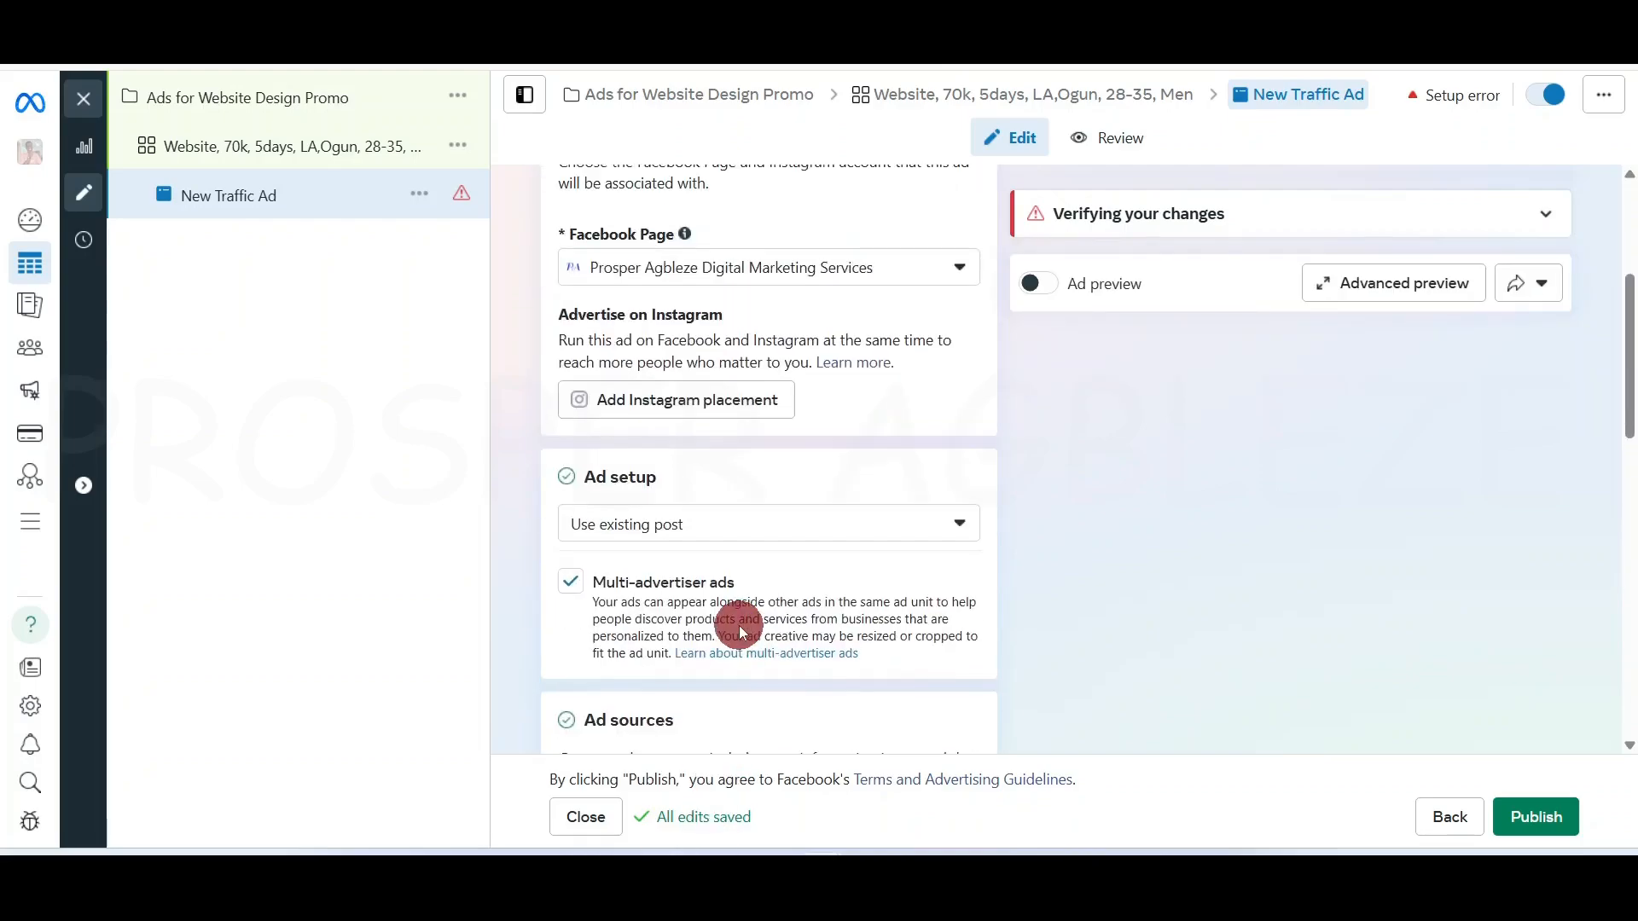
click(834, 536)
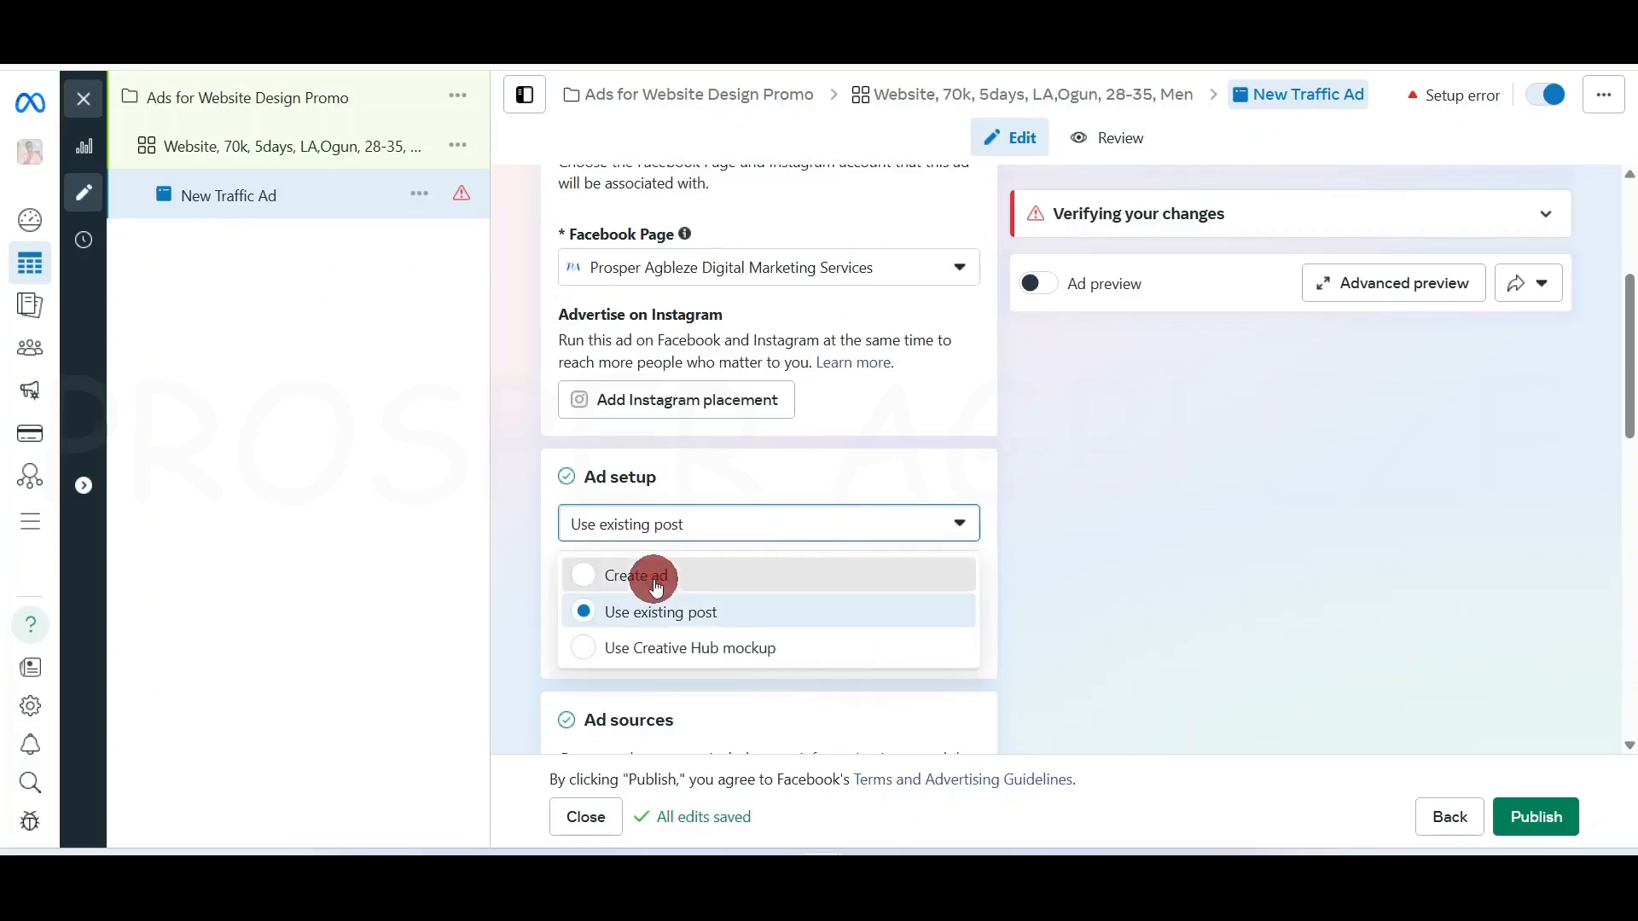
click(660, 586)
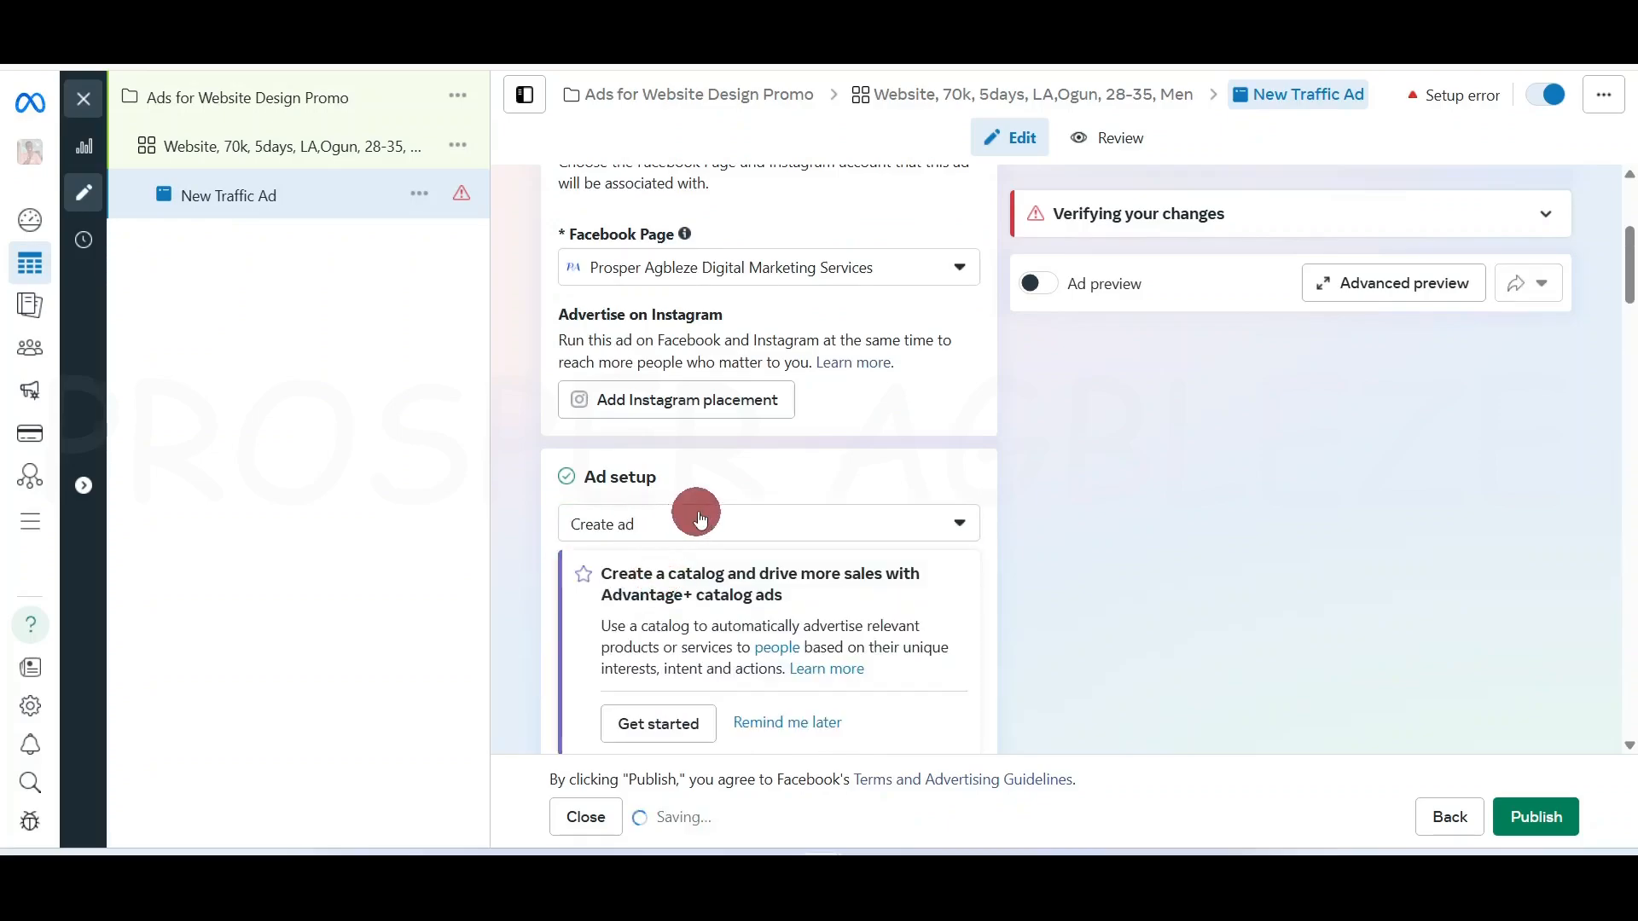
Set Ad setup to Use existing post and uncheck Multi-advertiser ads
scroll(772, 563, down, 3)
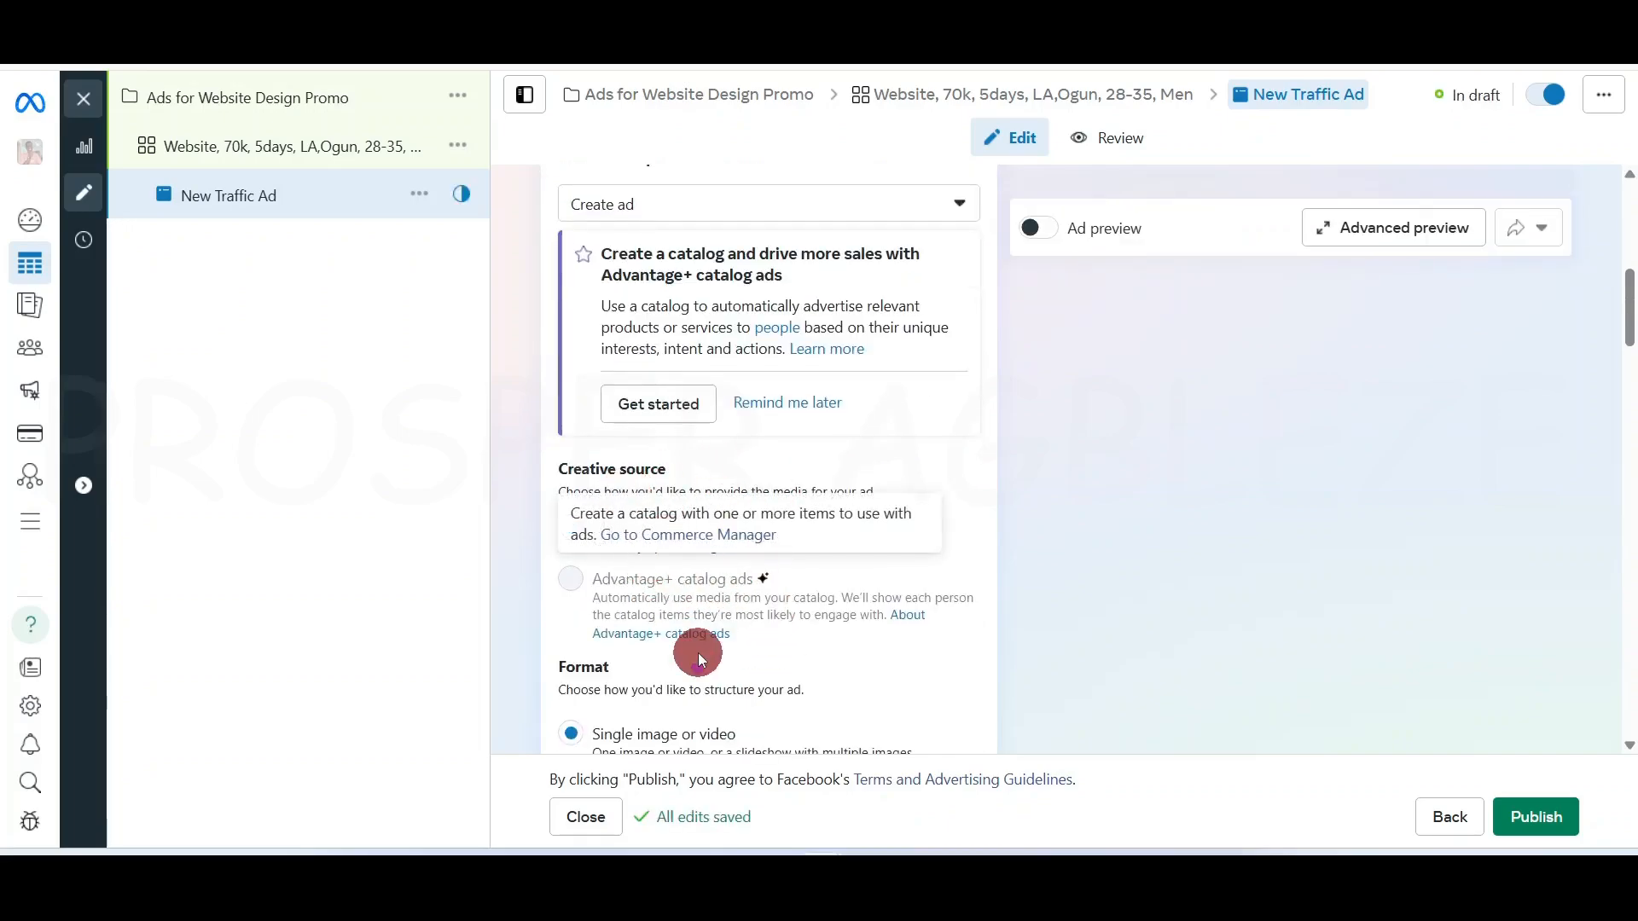
scroll(683, 631, down, 1)
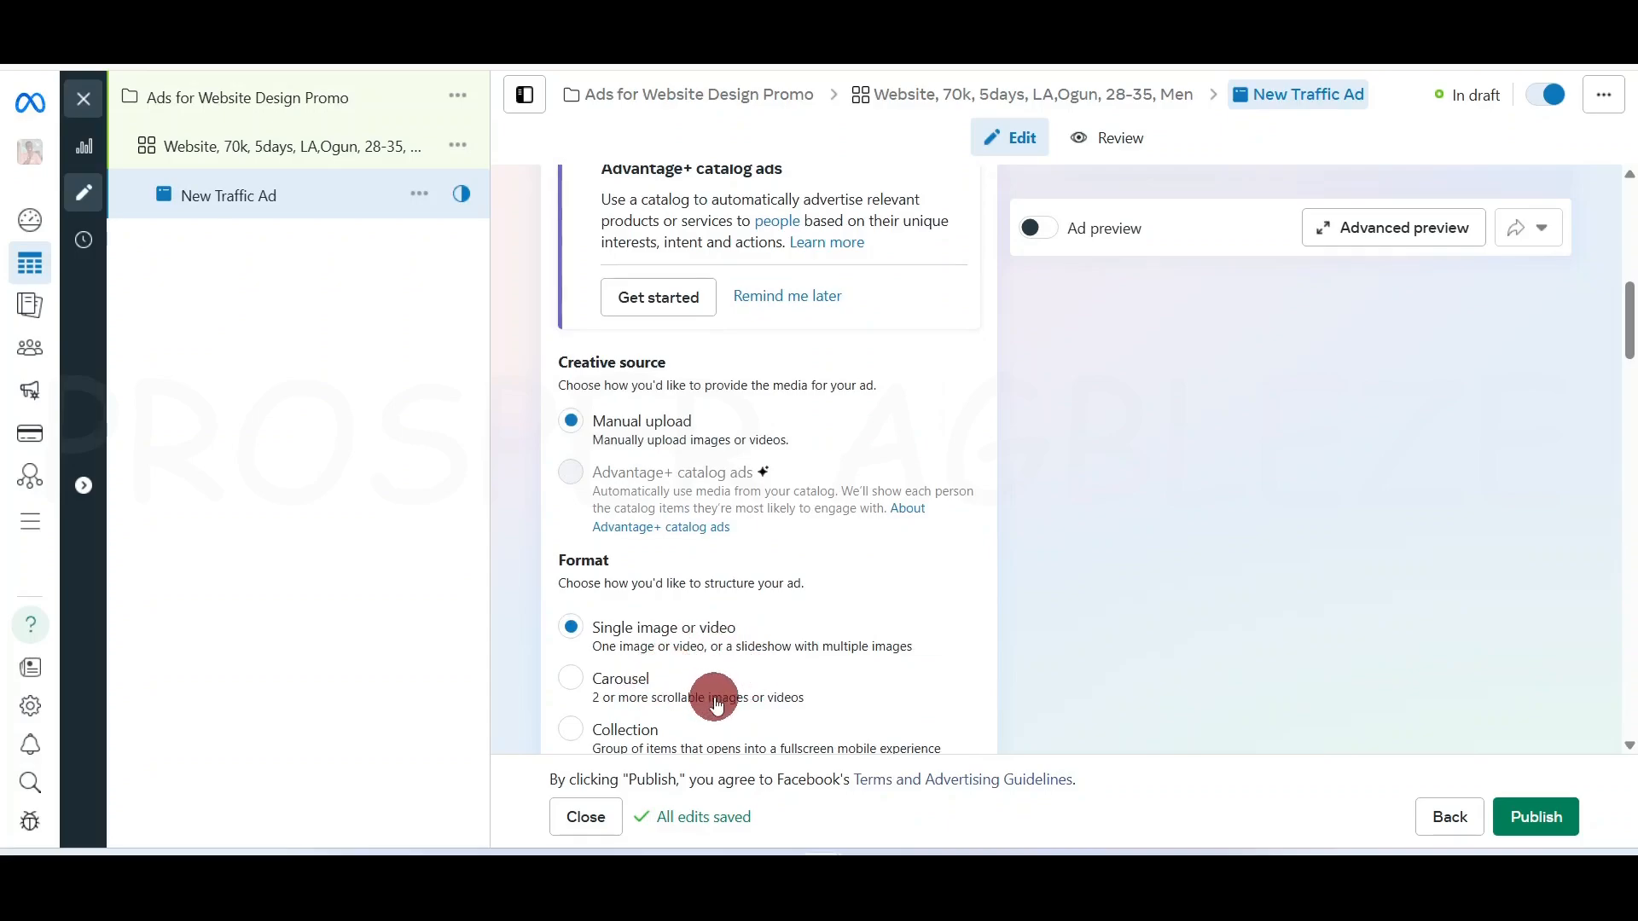
scroll(715, 705, down, 2)
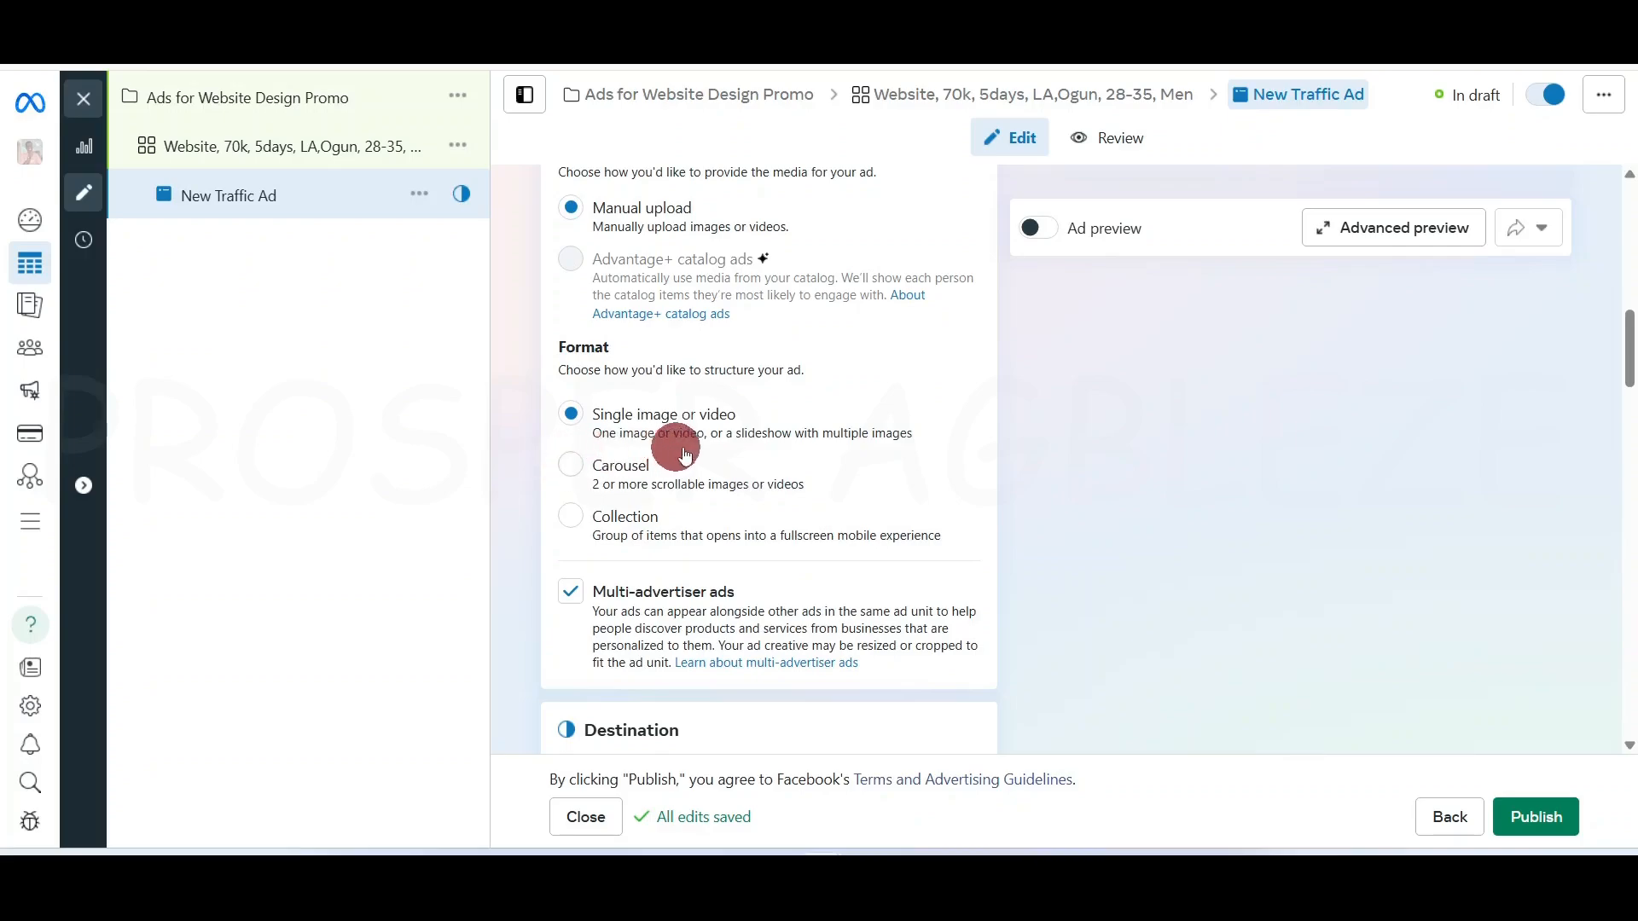
scroll(768, 512, up, 7)
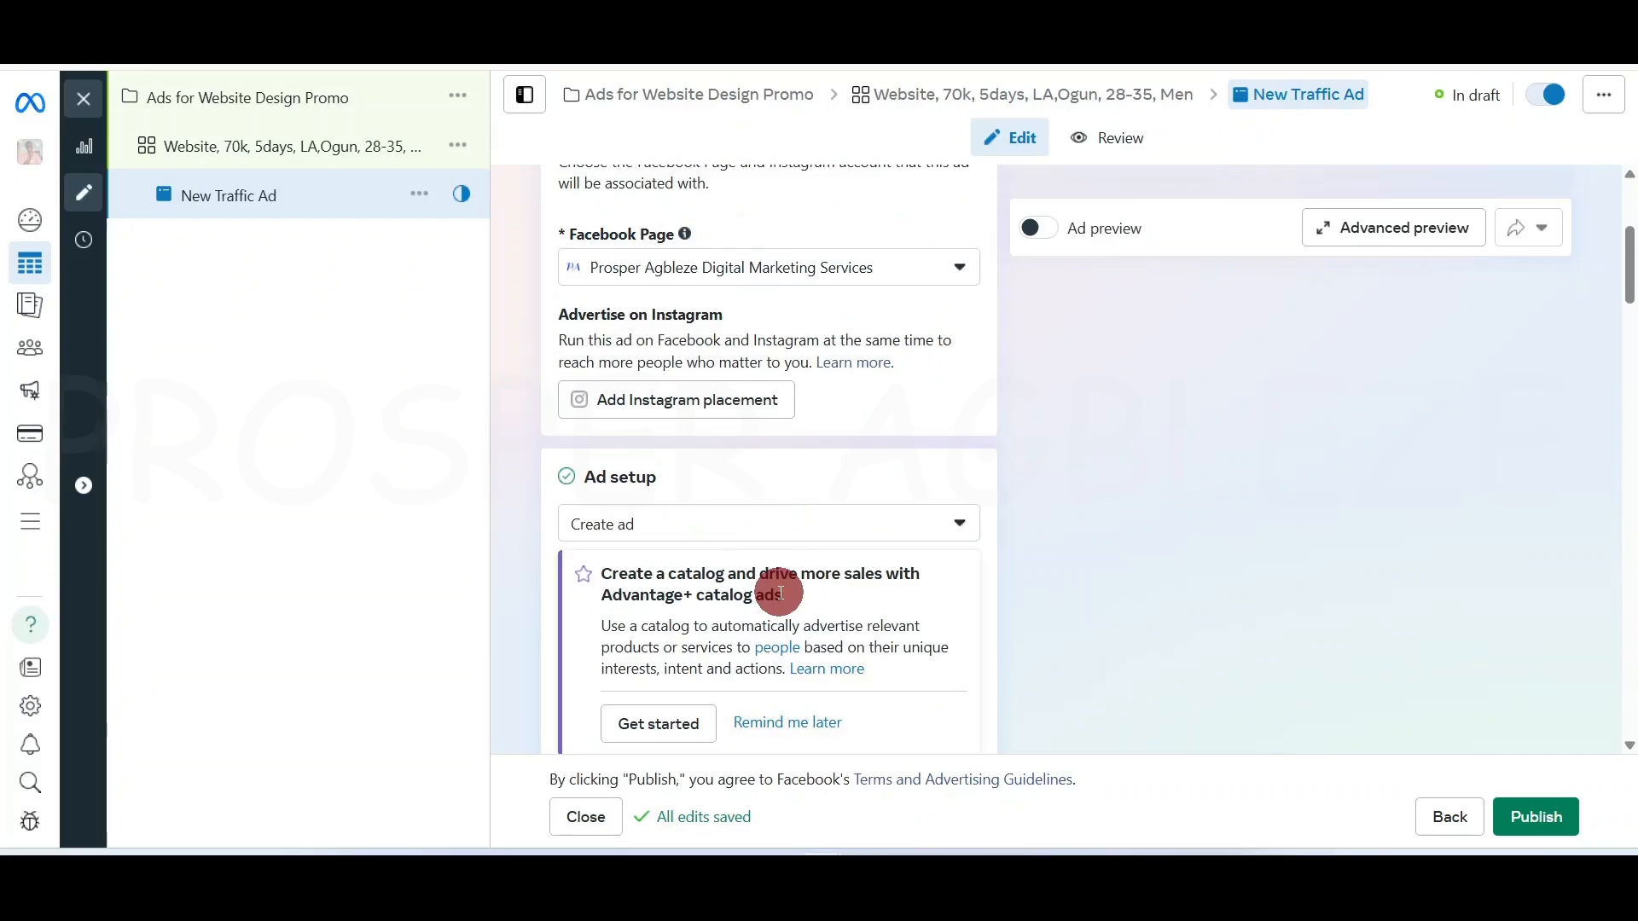
click(756, 523)
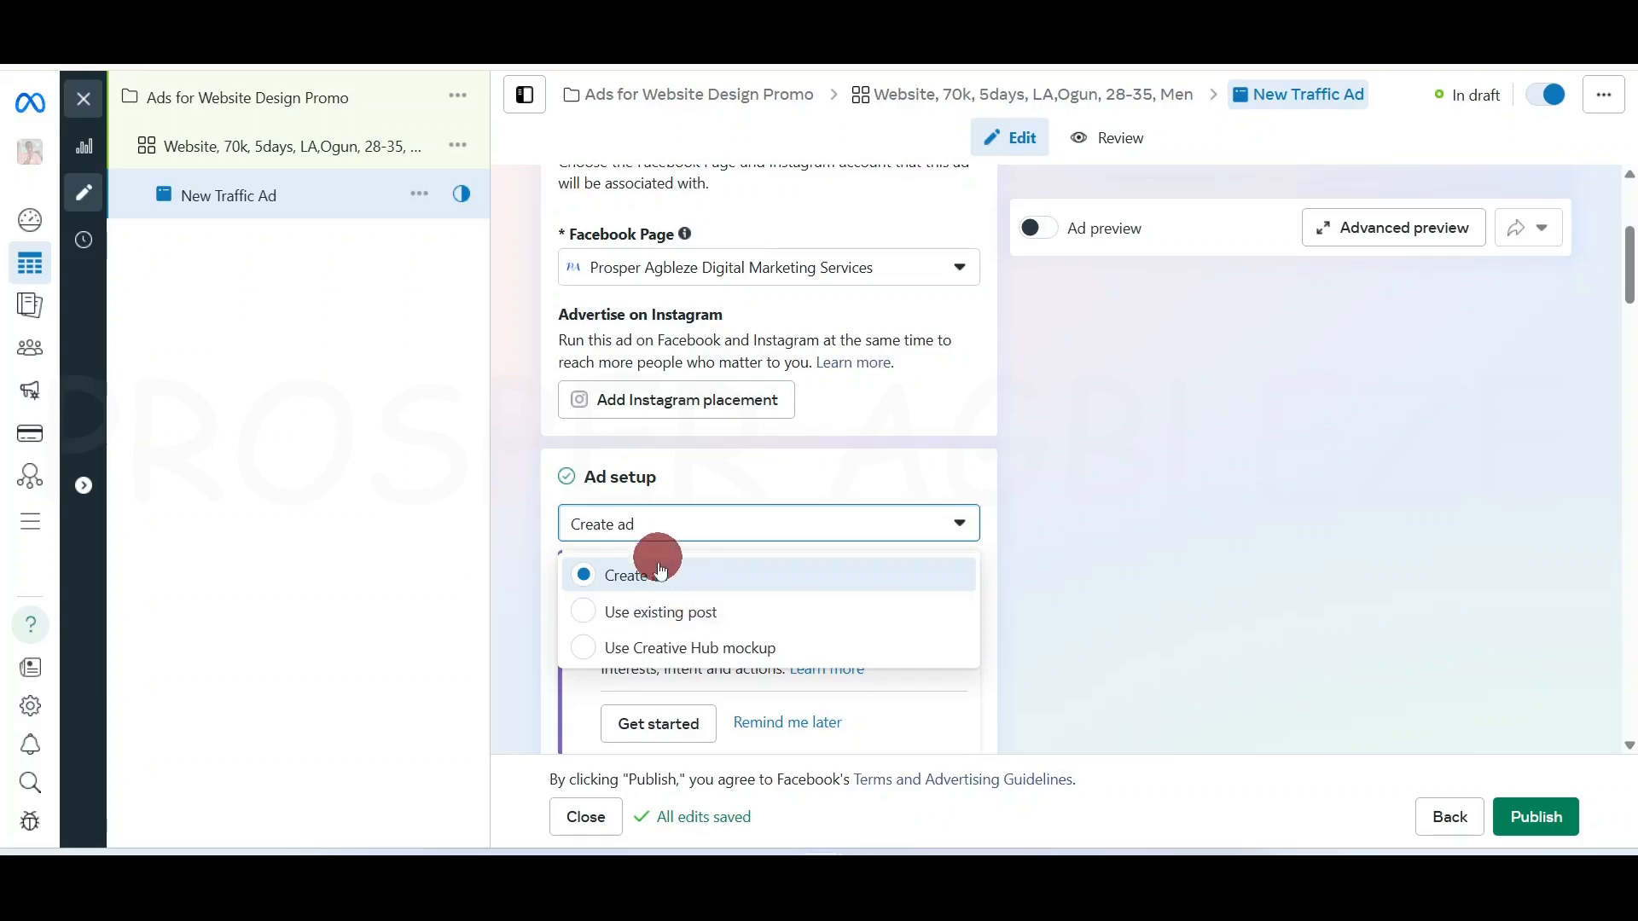
key(Return)
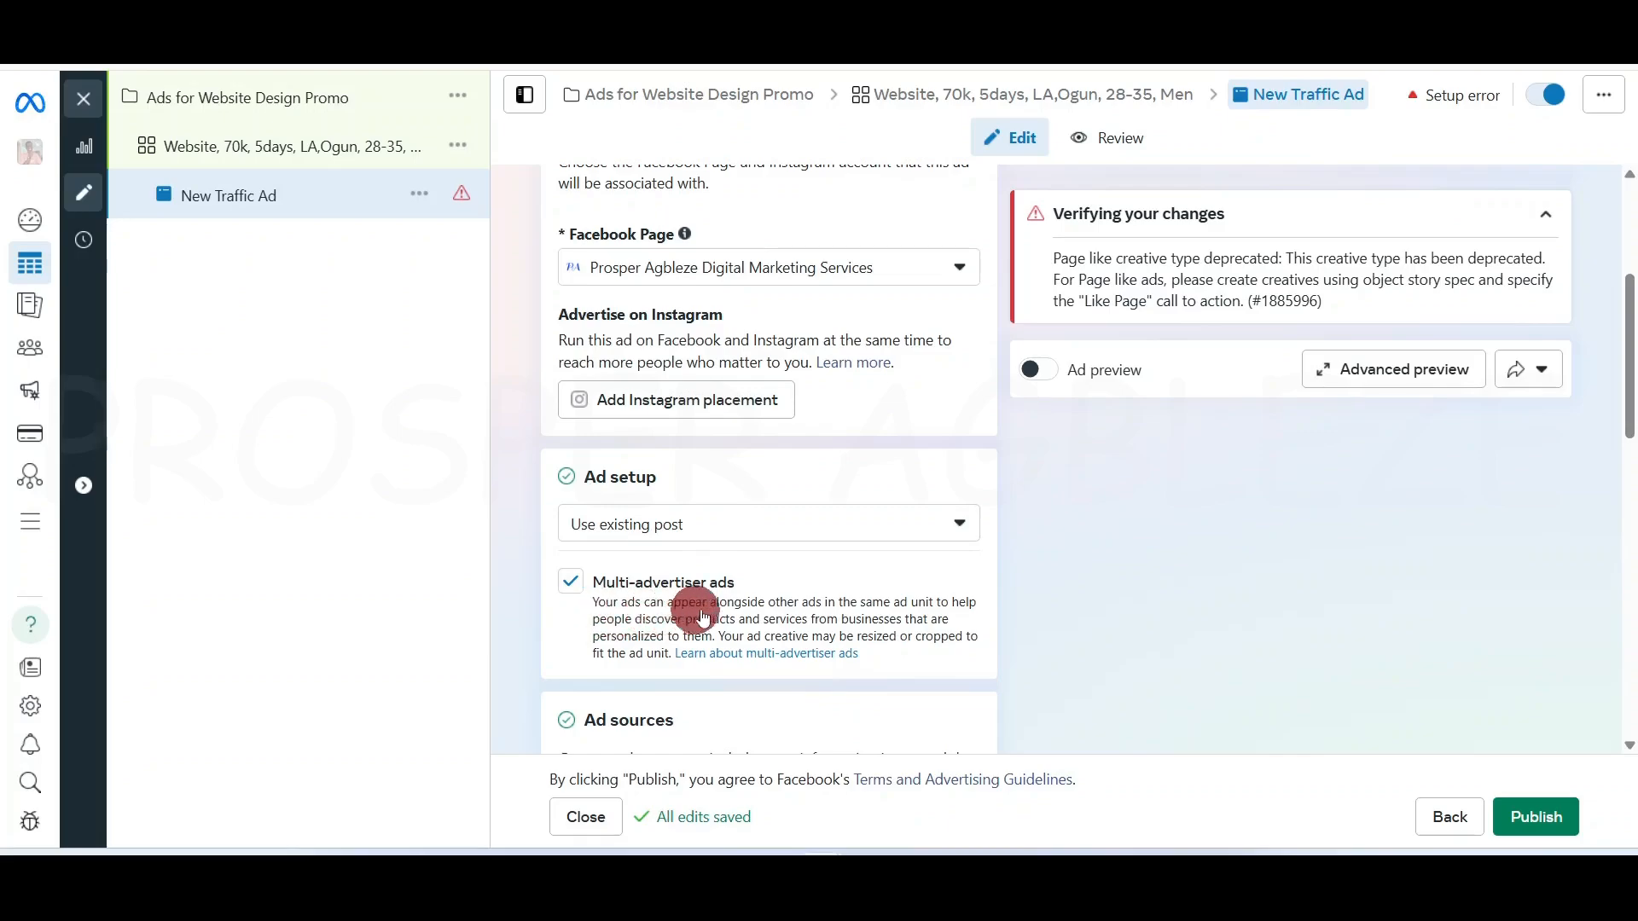
click(570, 586)
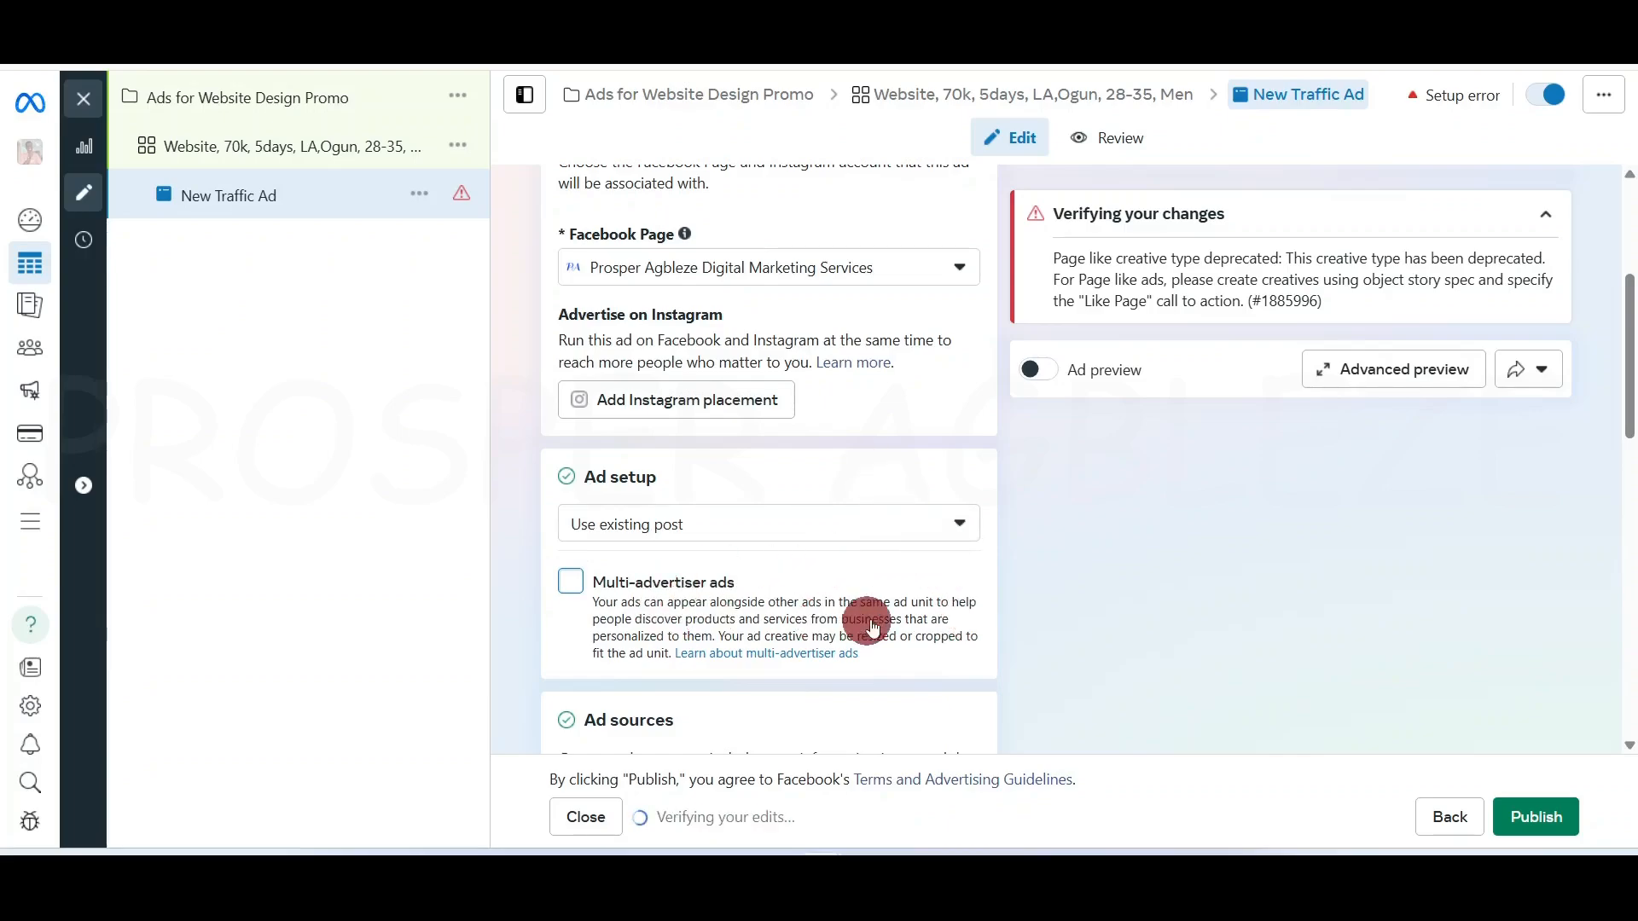
scroll(770, 623, down, 2)
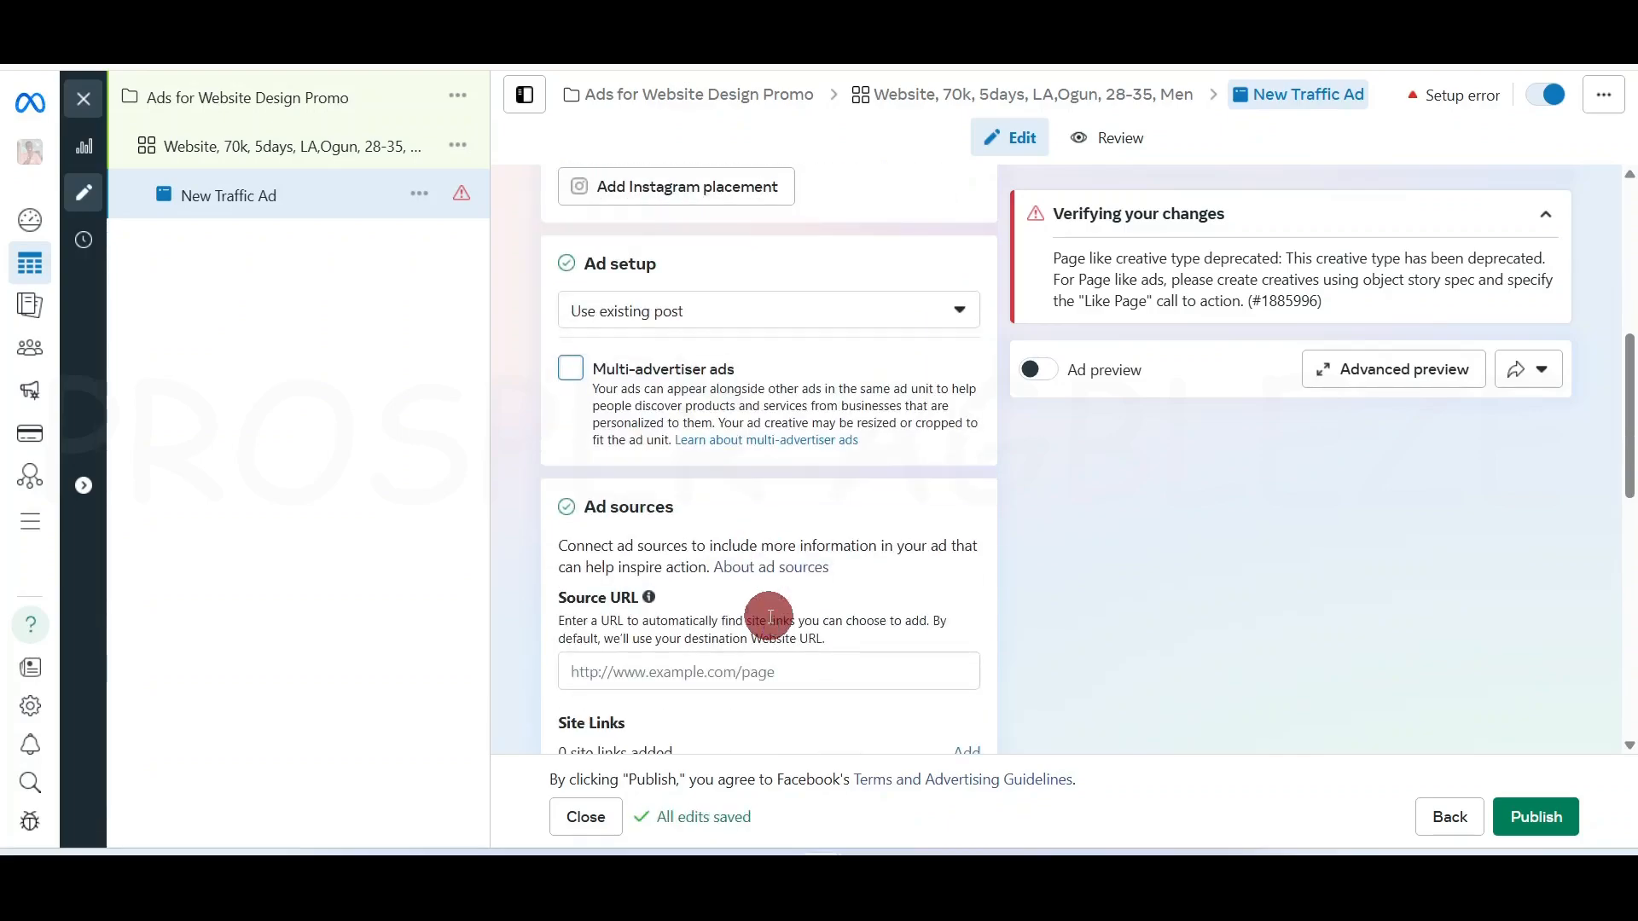
scroll(622, 582, down, 2)
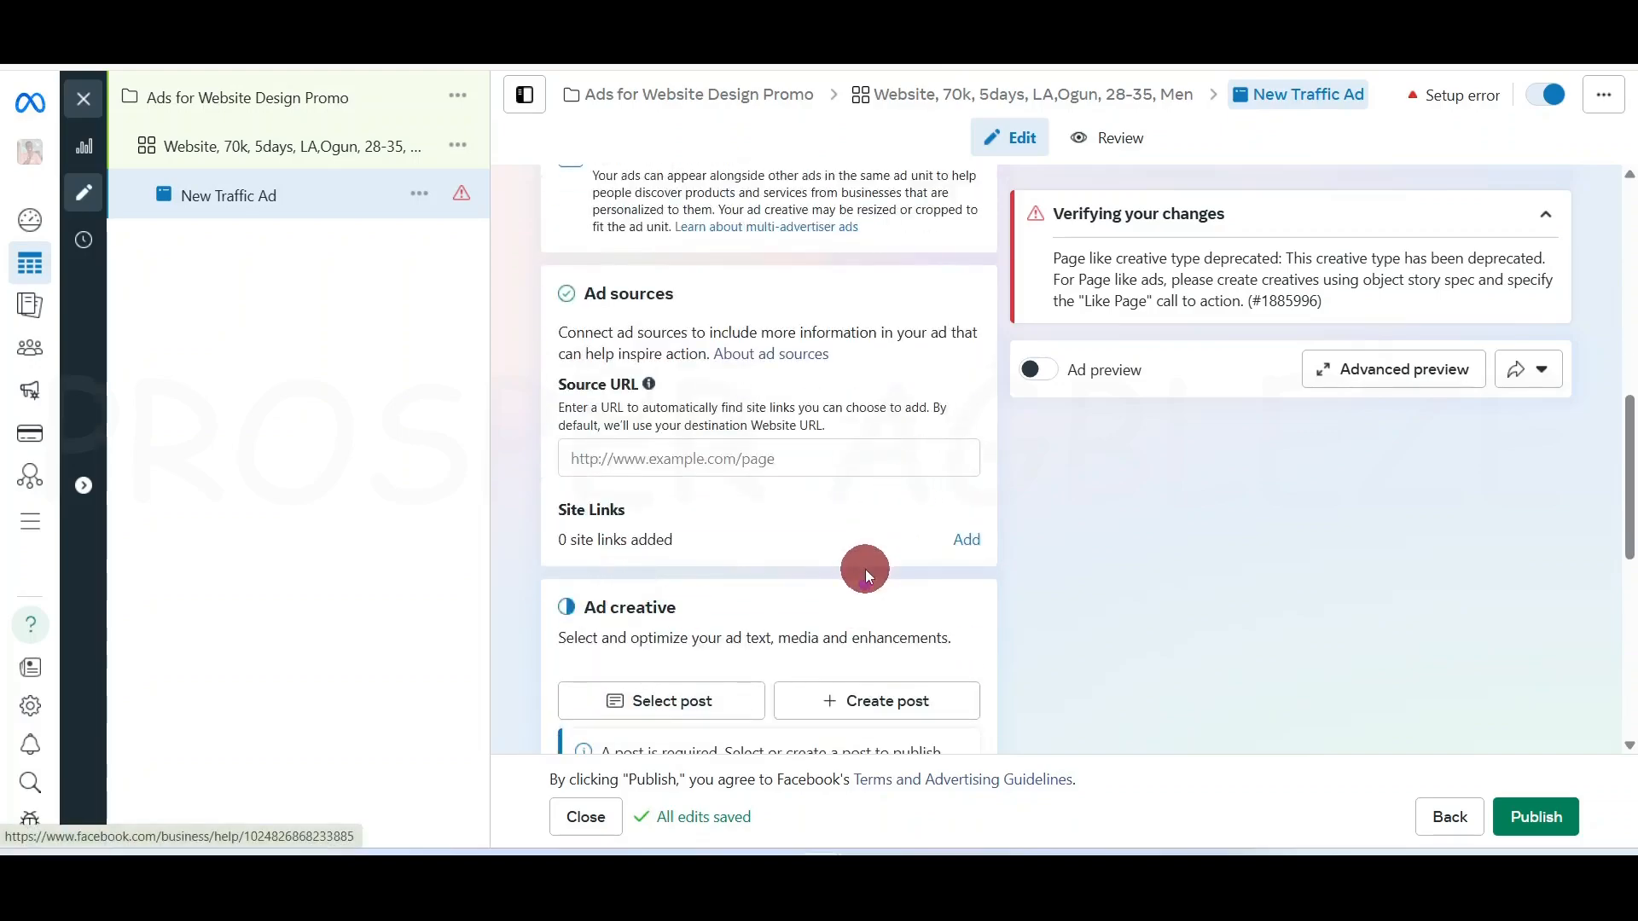
scroll(865, 573, down, 2)
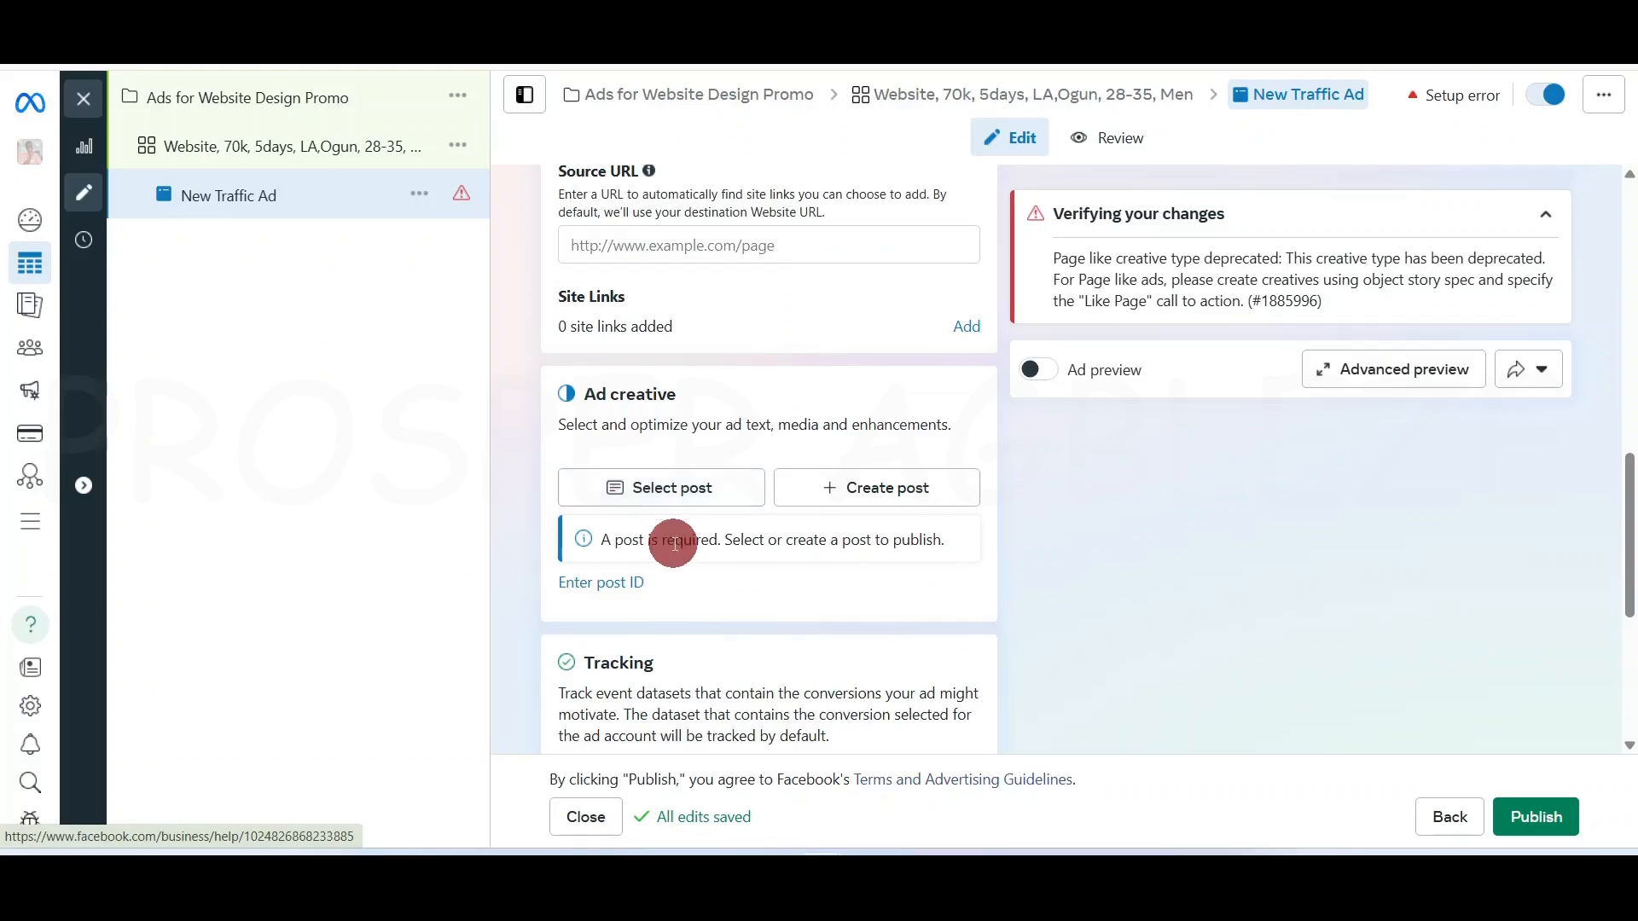
Choose the Jul 5, 2024 website-design page post and confirm it as the ad's post
click(683, 499)
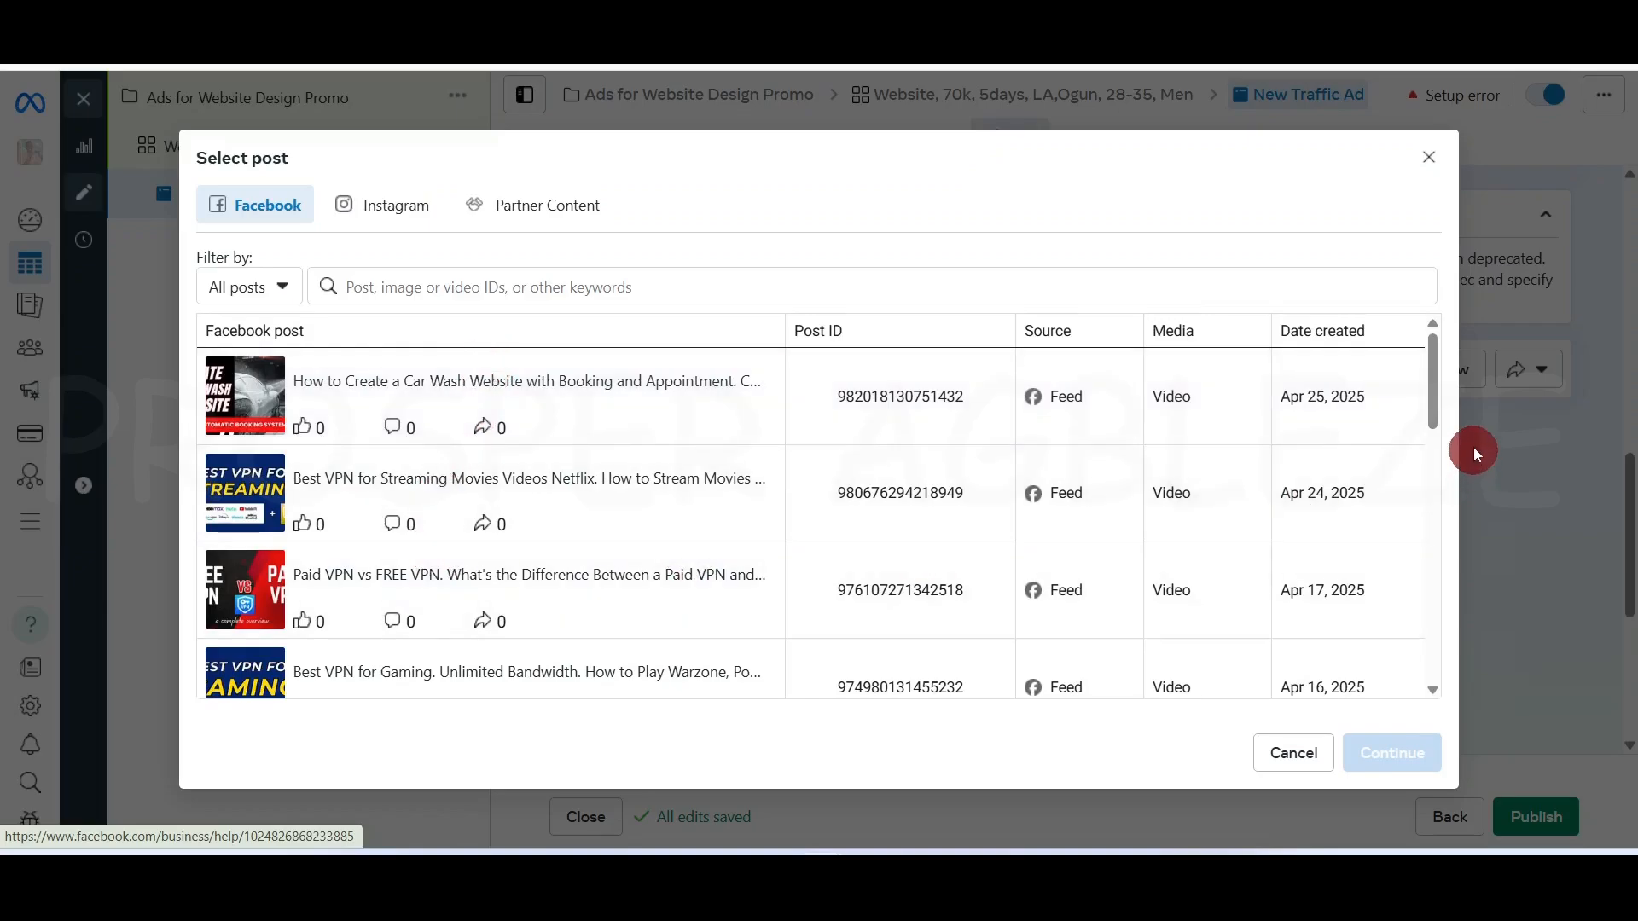
drag(1435, 386, 1444, 606)
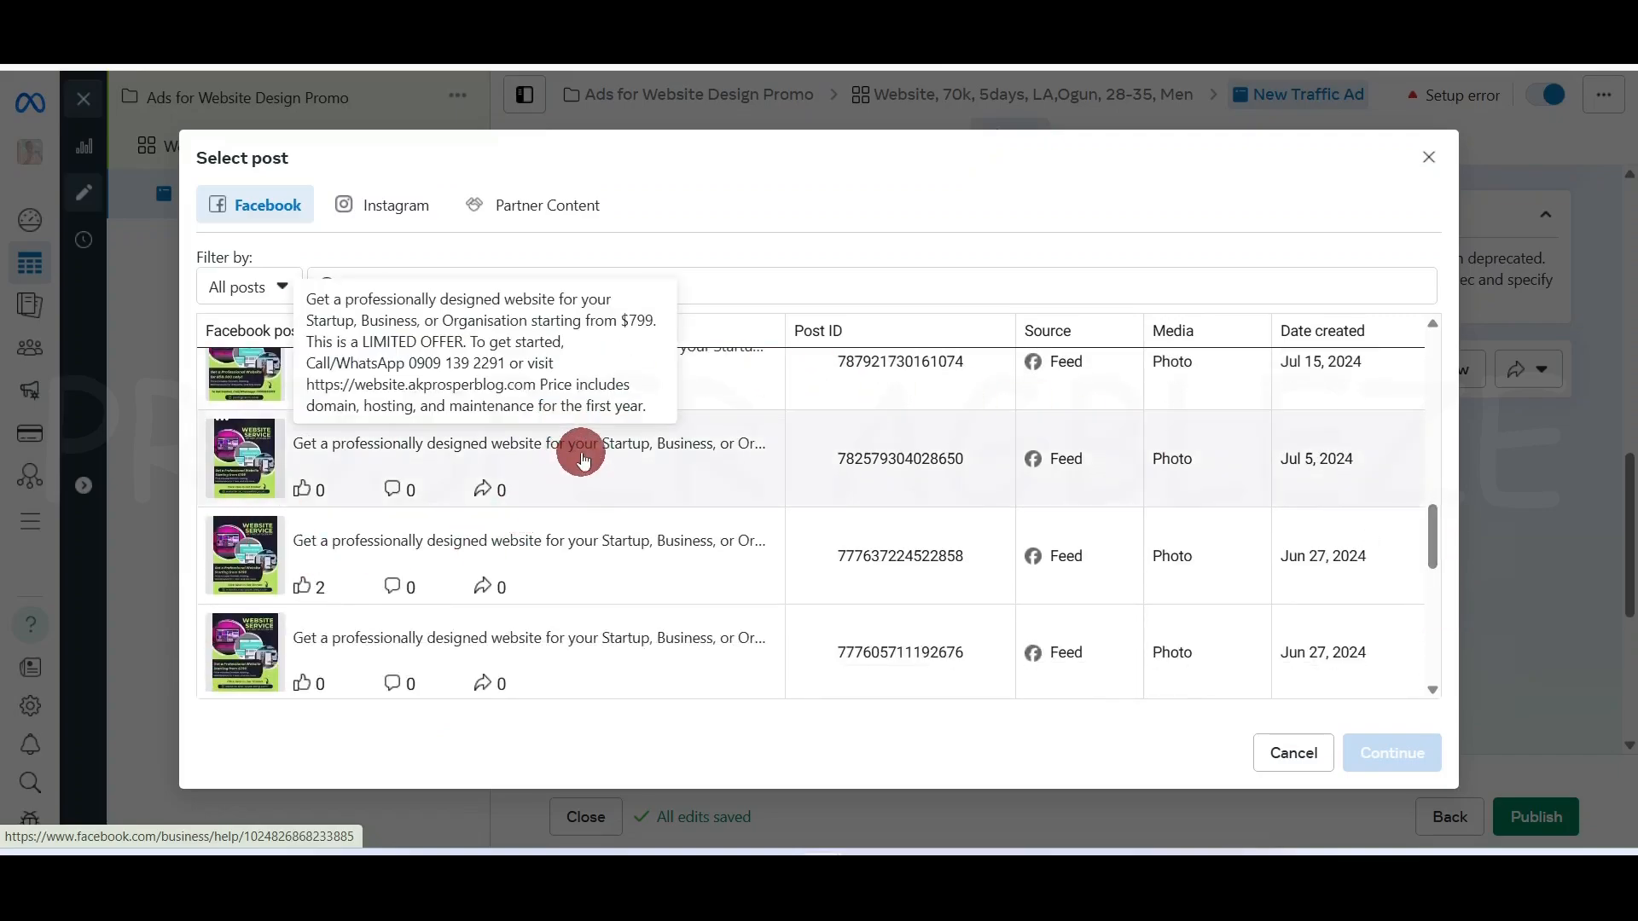
click(677, 465)
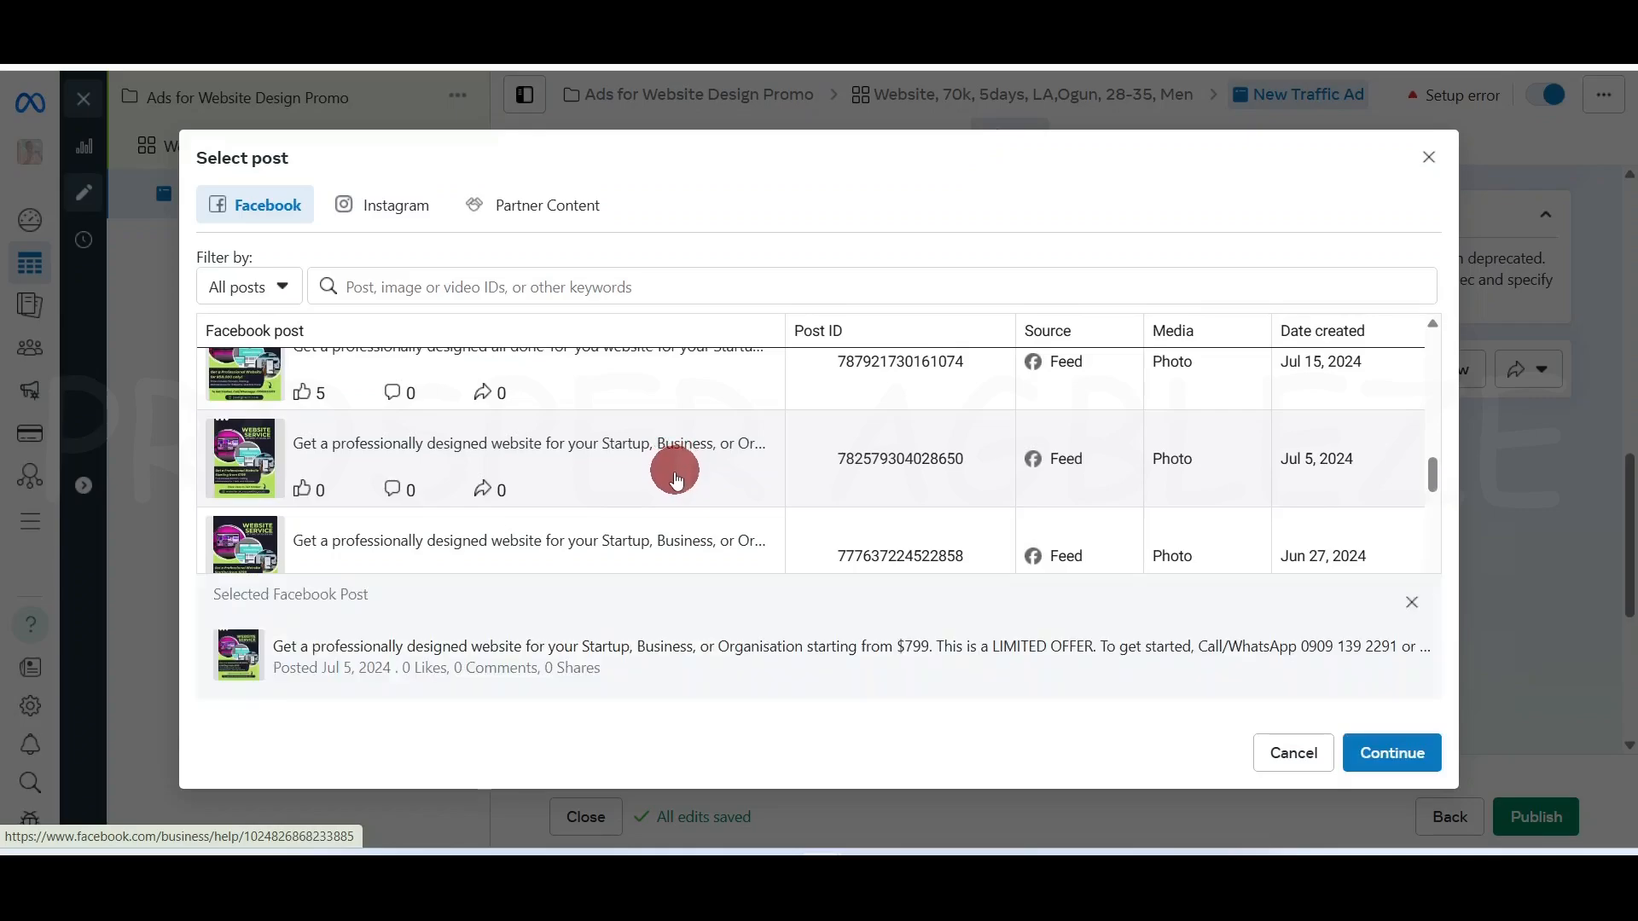
click(1398, 761)
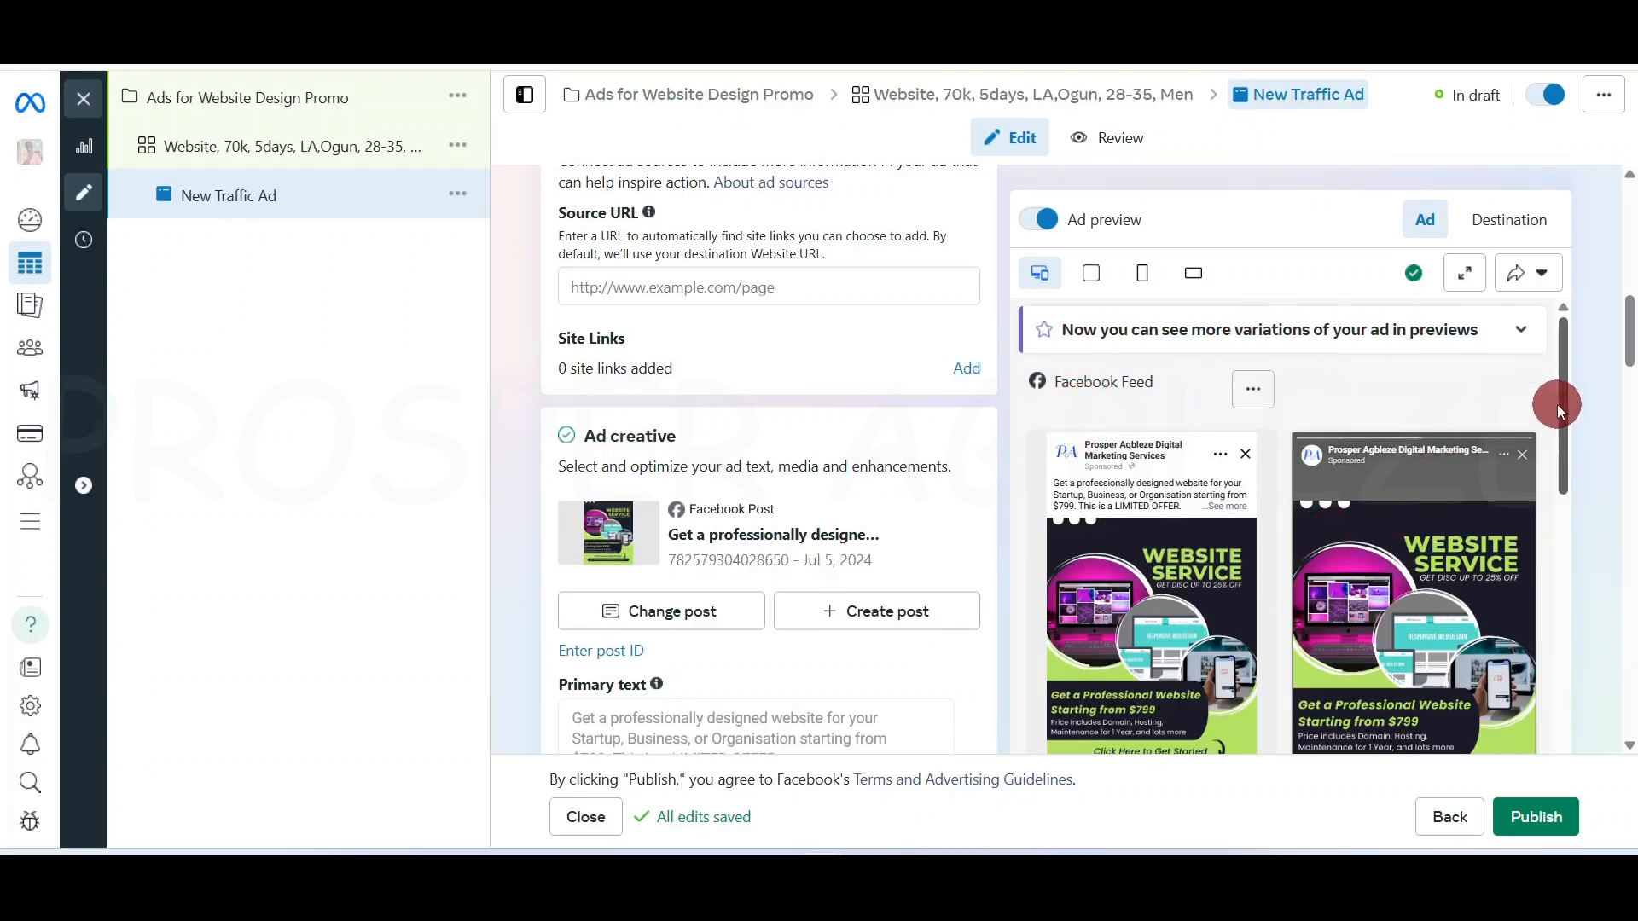
Uncheck the fifth generated text variation, 'Launch Your Dream Website Today!'
mouse_move(1566, 401)
mouse_down()
mouse_move(1571, 671)
mouse_move(1574, 384)
mouse_up()
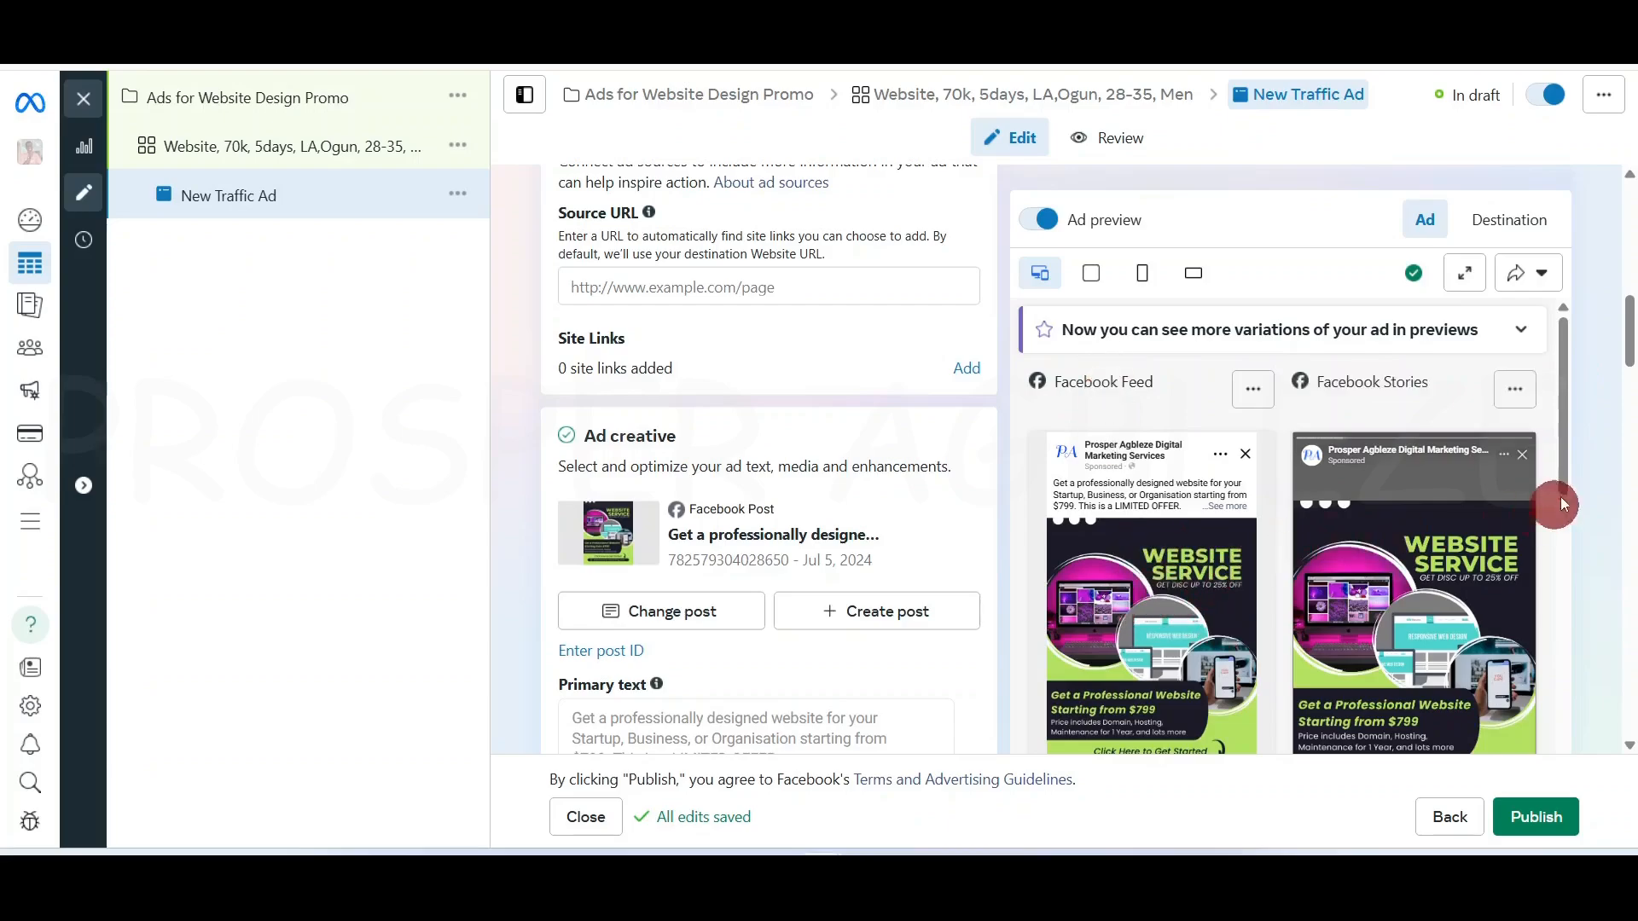
drag(1563, 433, 1158, 540)
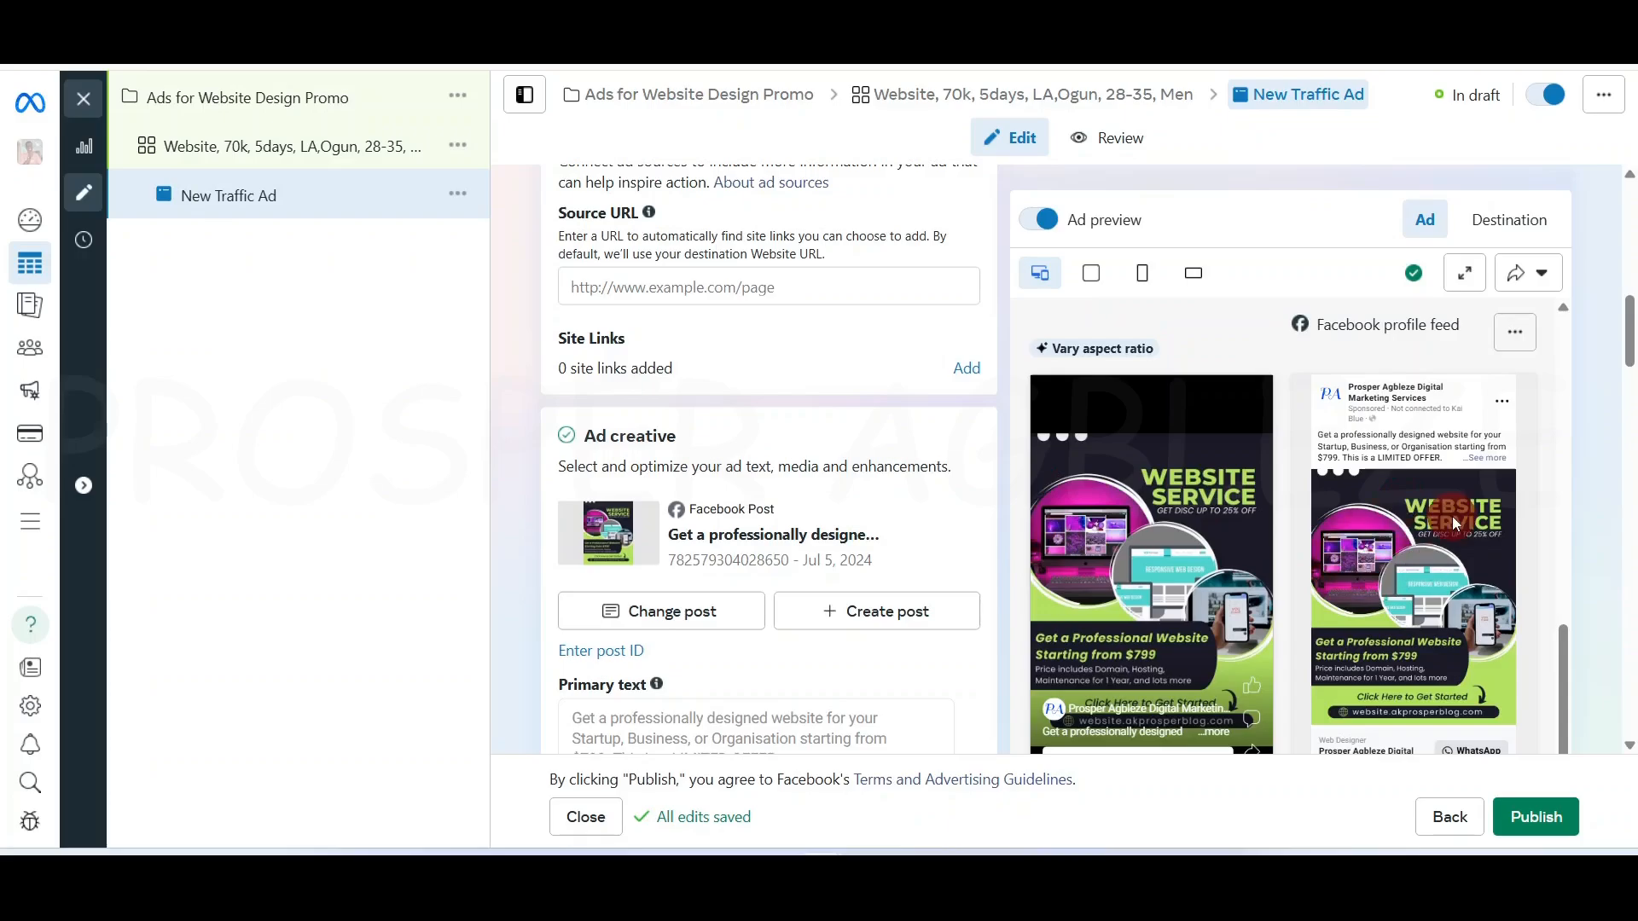
drag(1561, 651, 1551, 398)
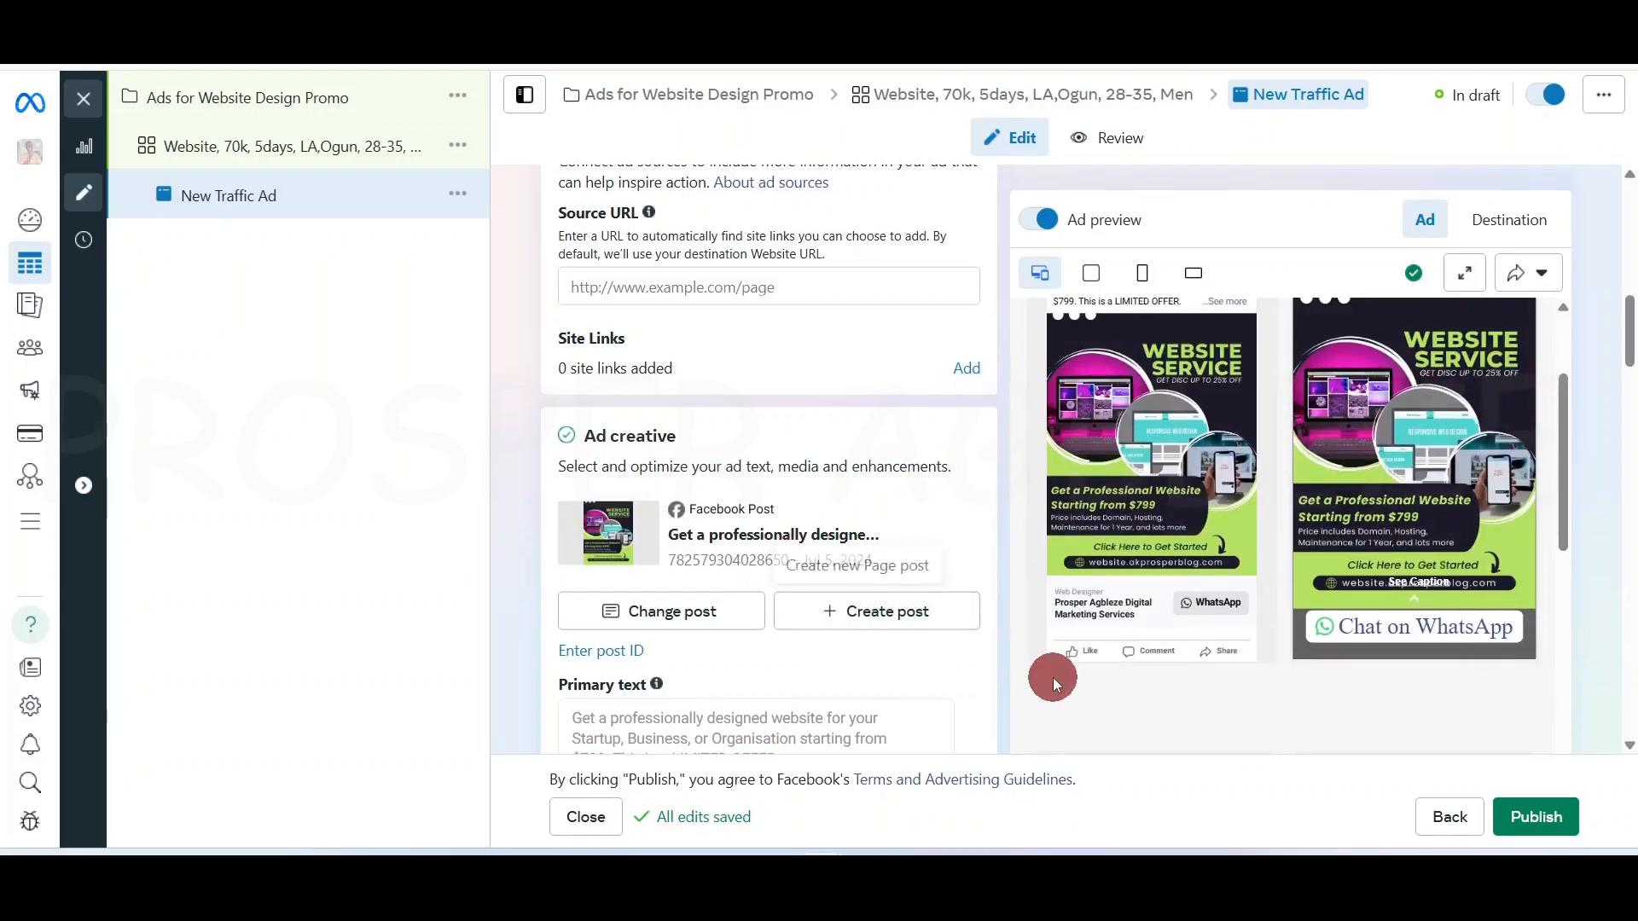
scroll(1052, 677, down, 2)
scroll(909, 639, down, 2)
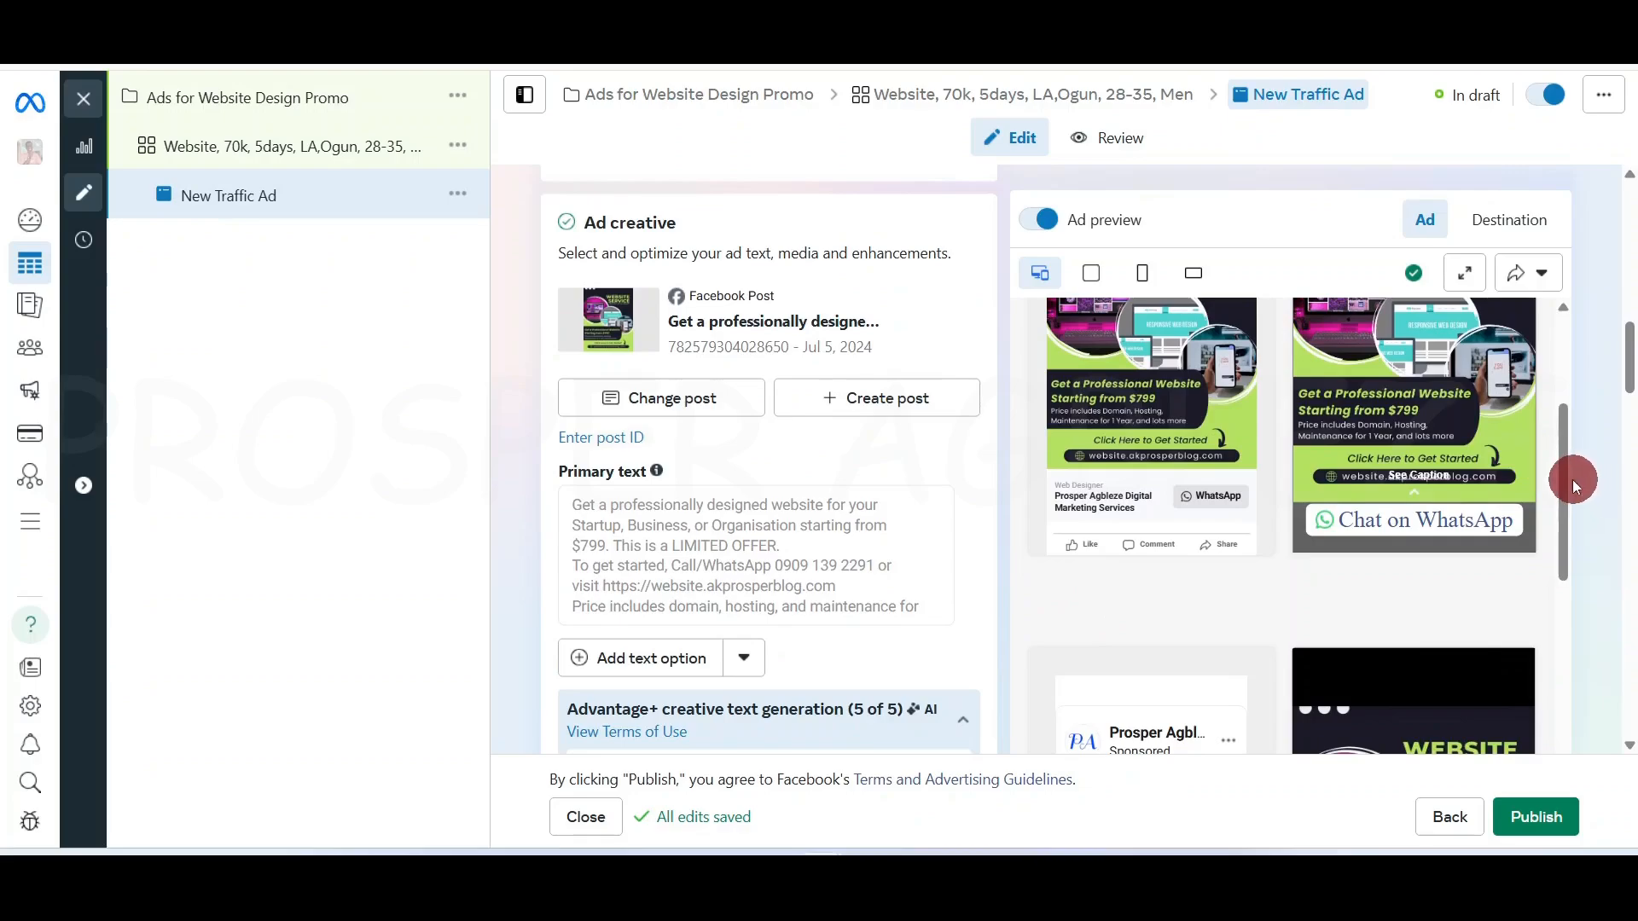
drag(1573, 480, 1564, 315)
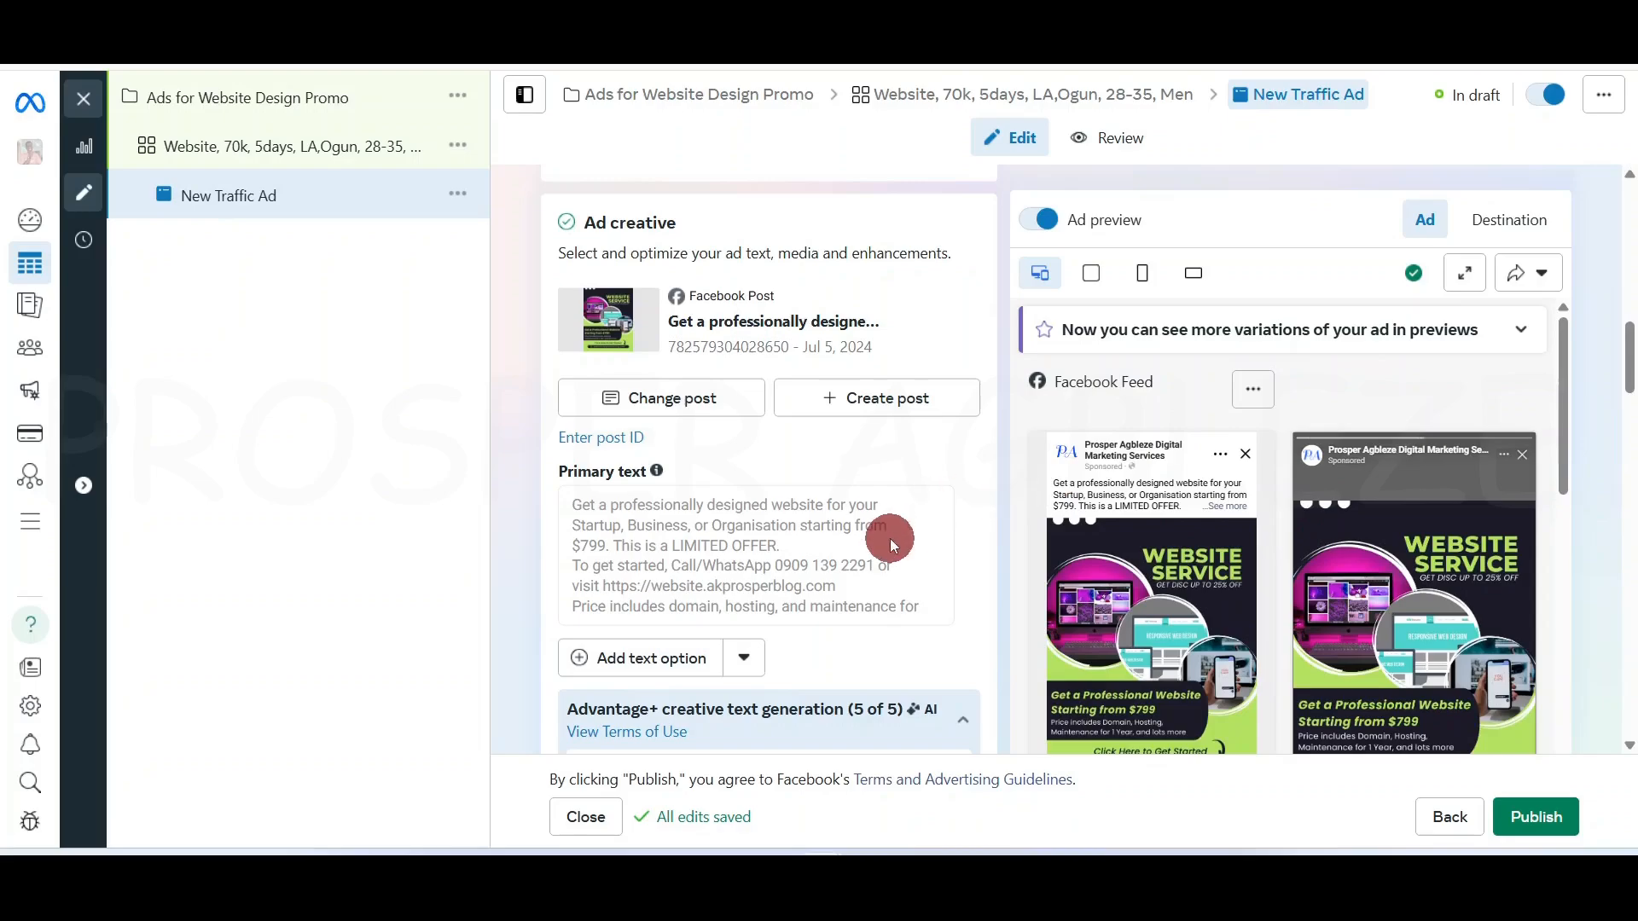
drag(1629, 363, 1630, 420)
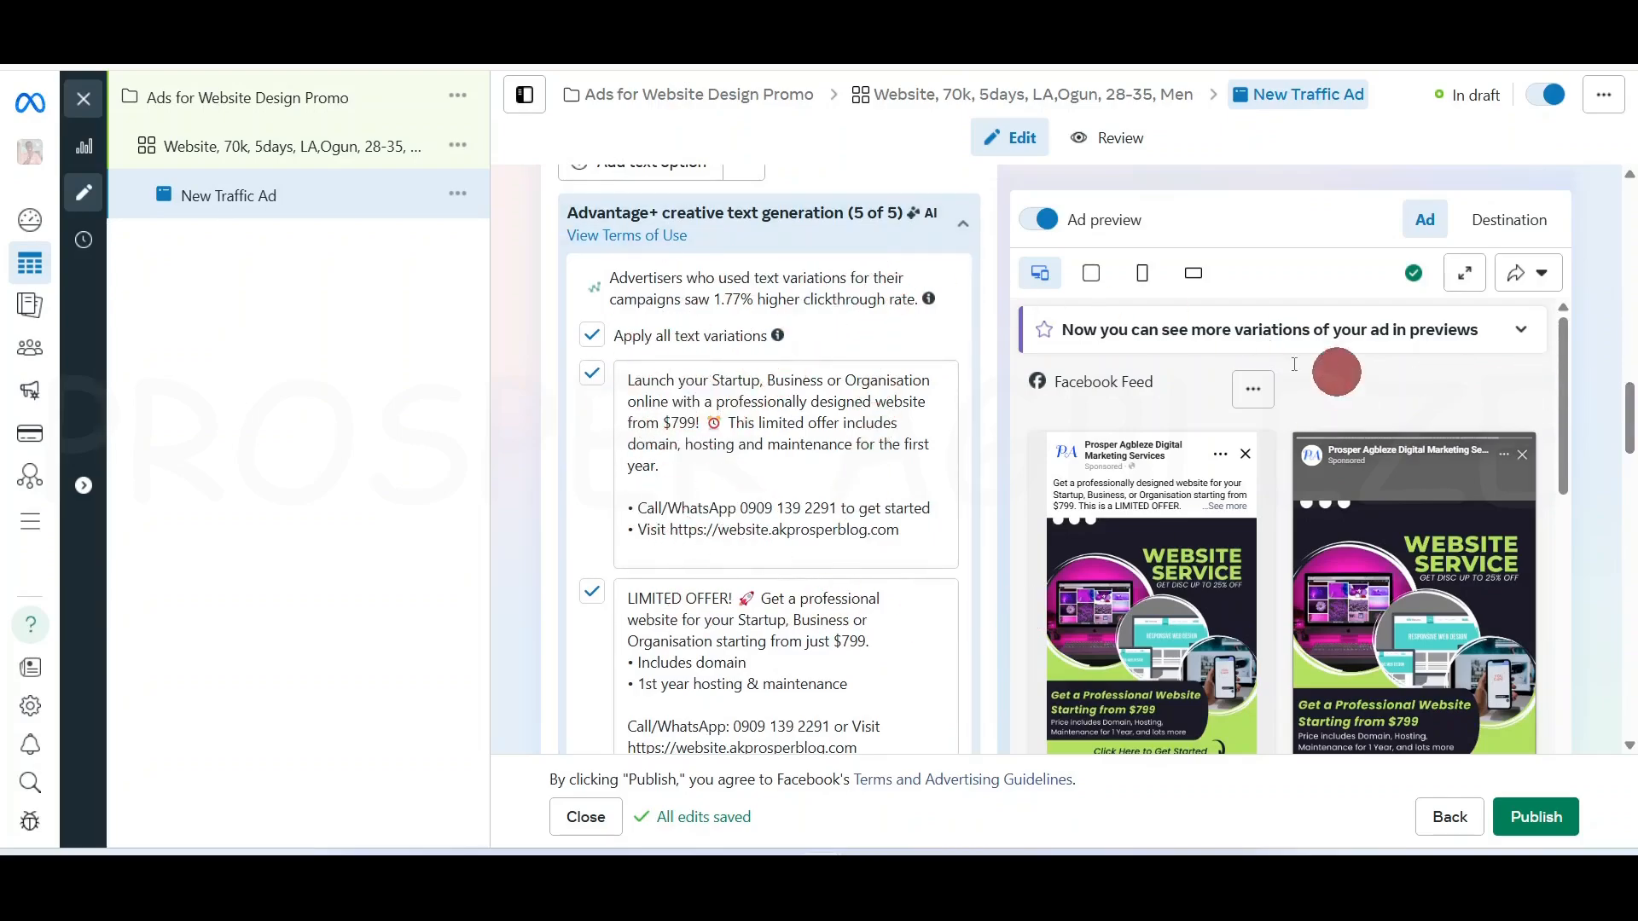
drag(1629, 431, 1629, 538)
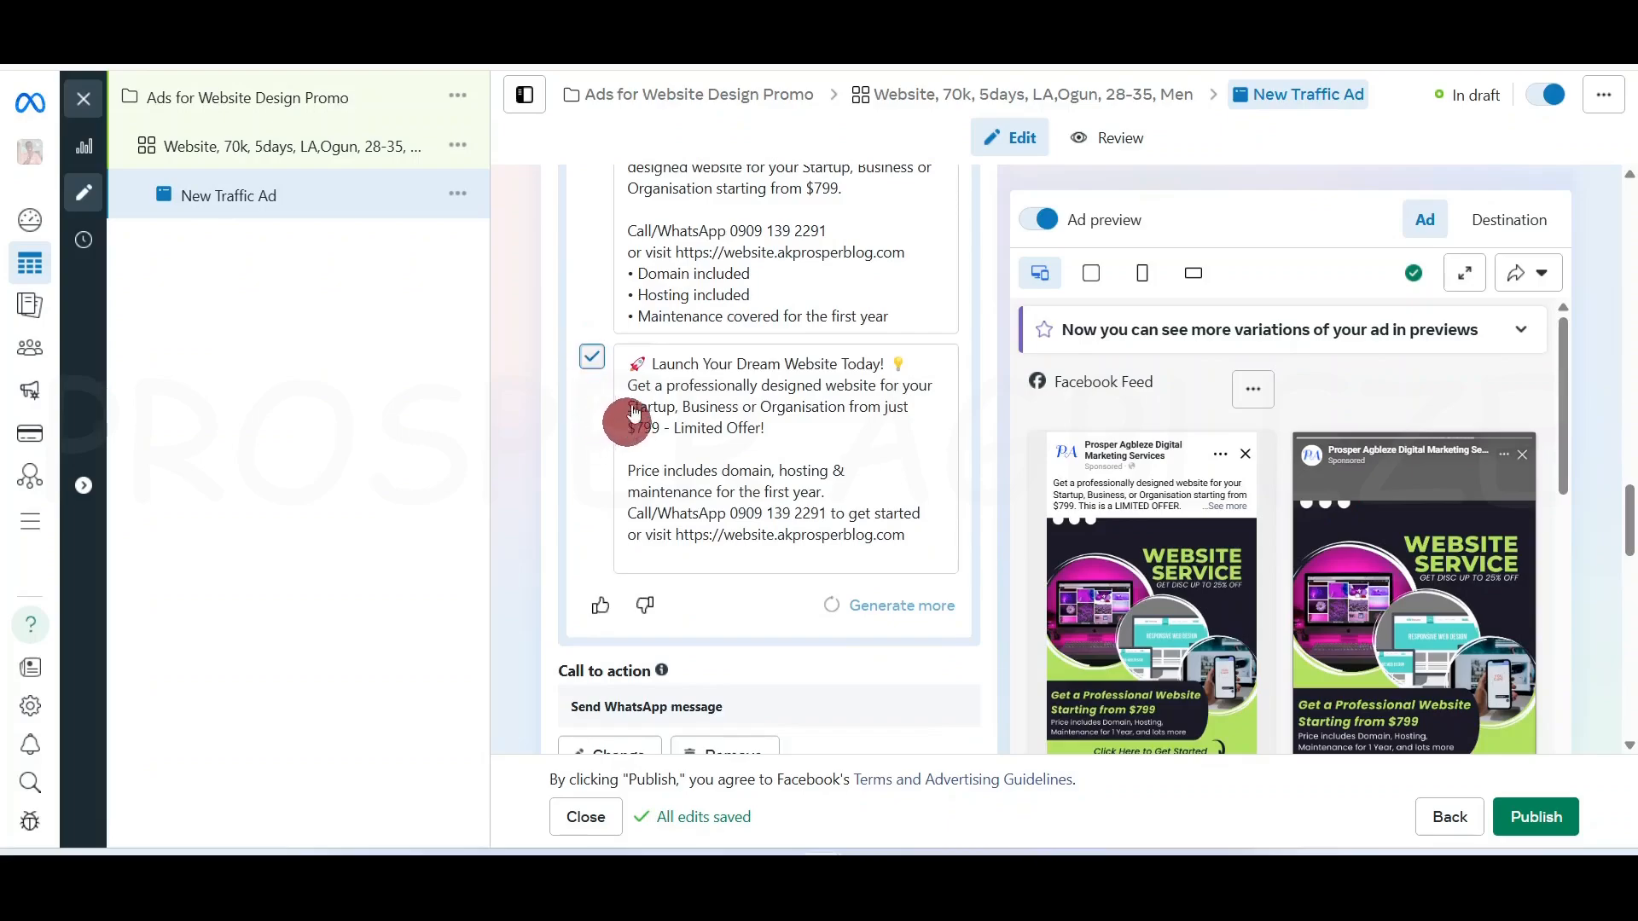
click(758, 421)
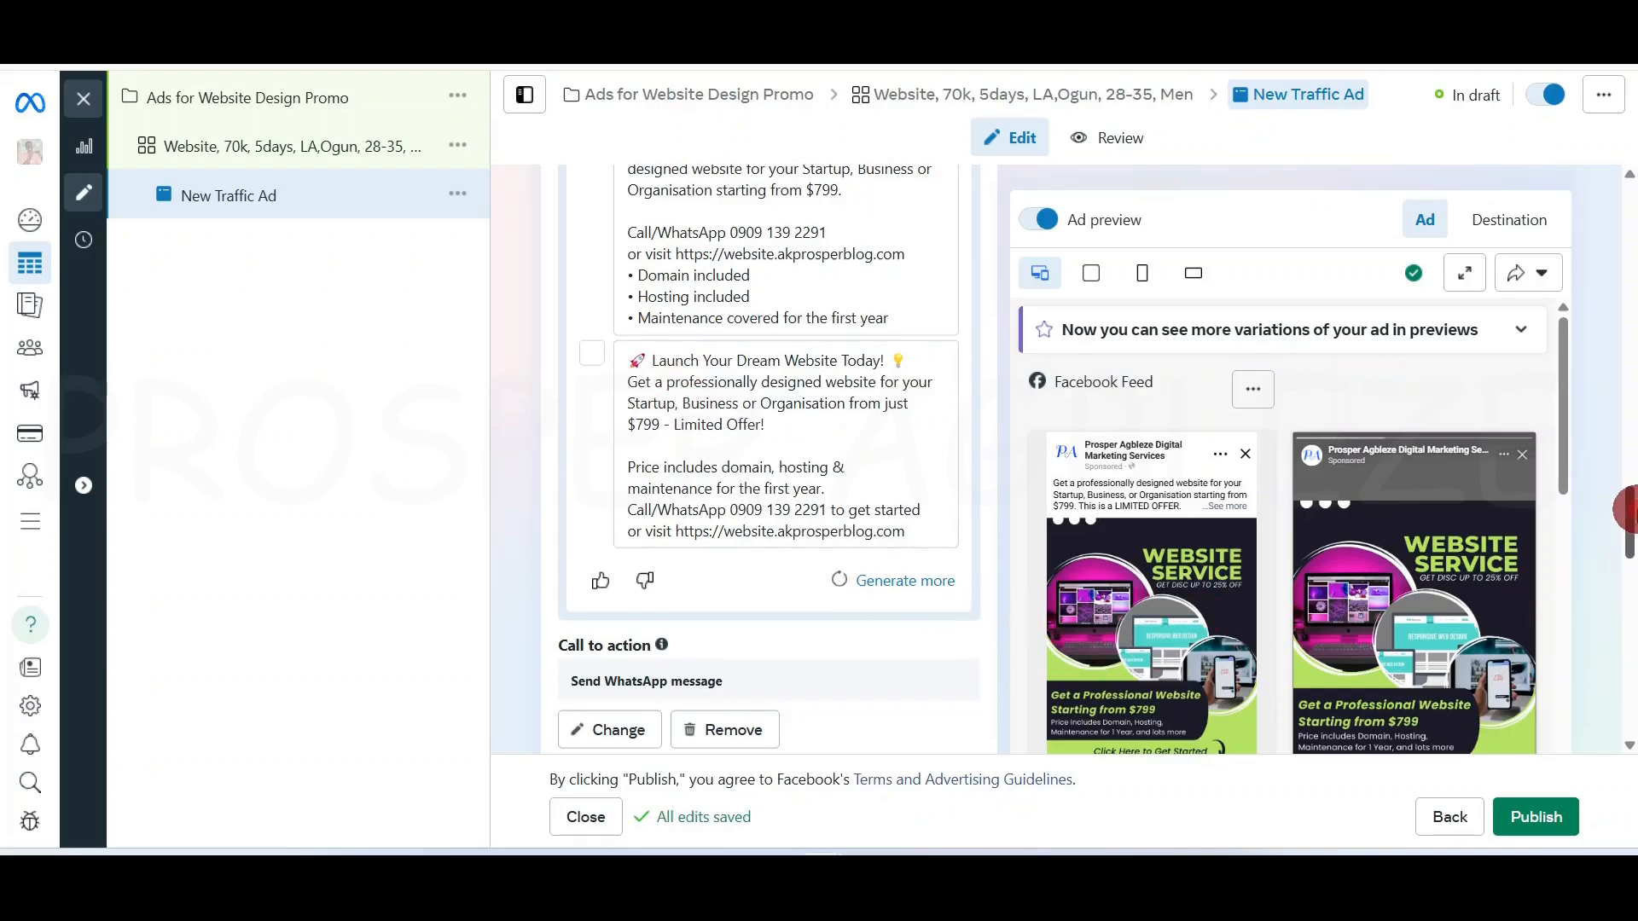
drag(1632, 511, 1632, 564)
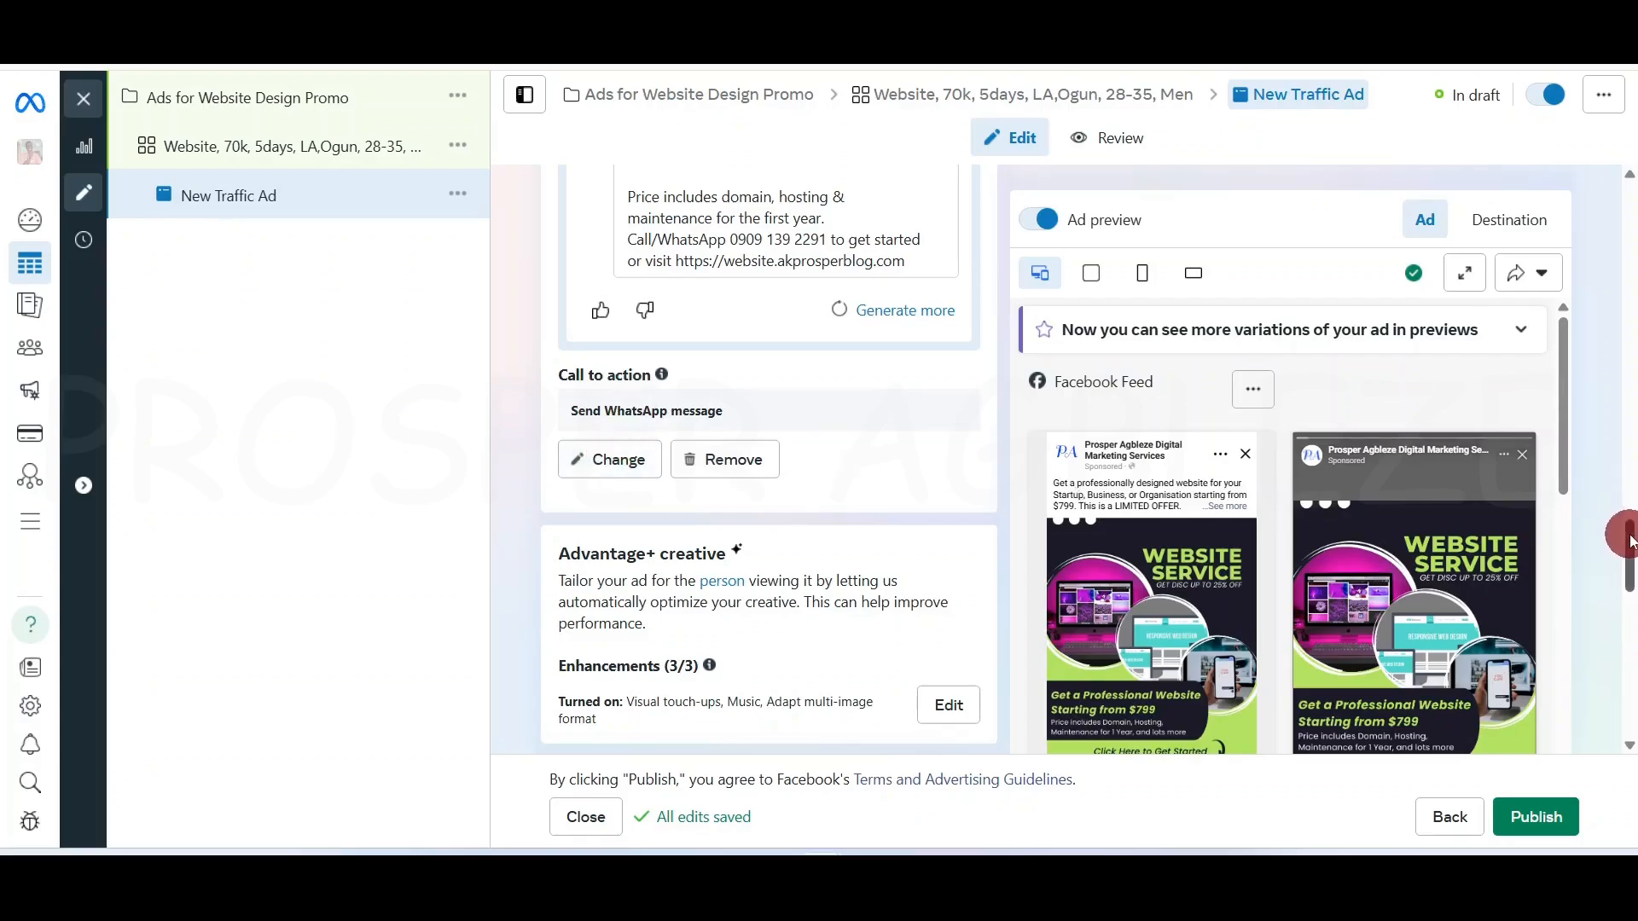
drag(1565, 435, 1564, 506)
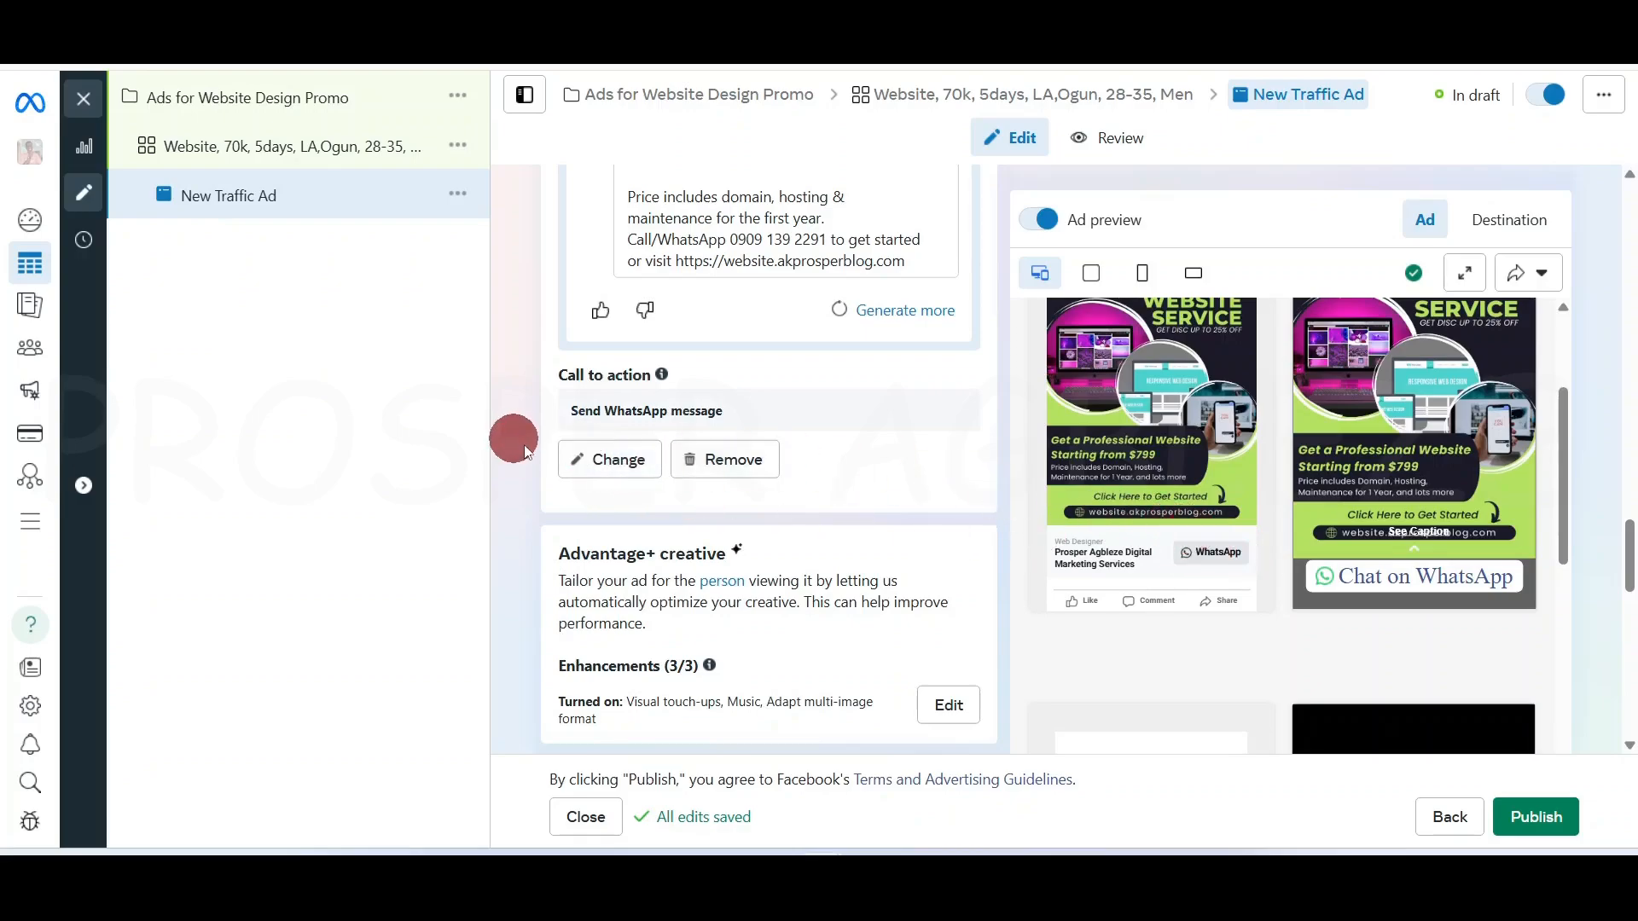
Change the ad's call to action to Get offer
click(619, 467)
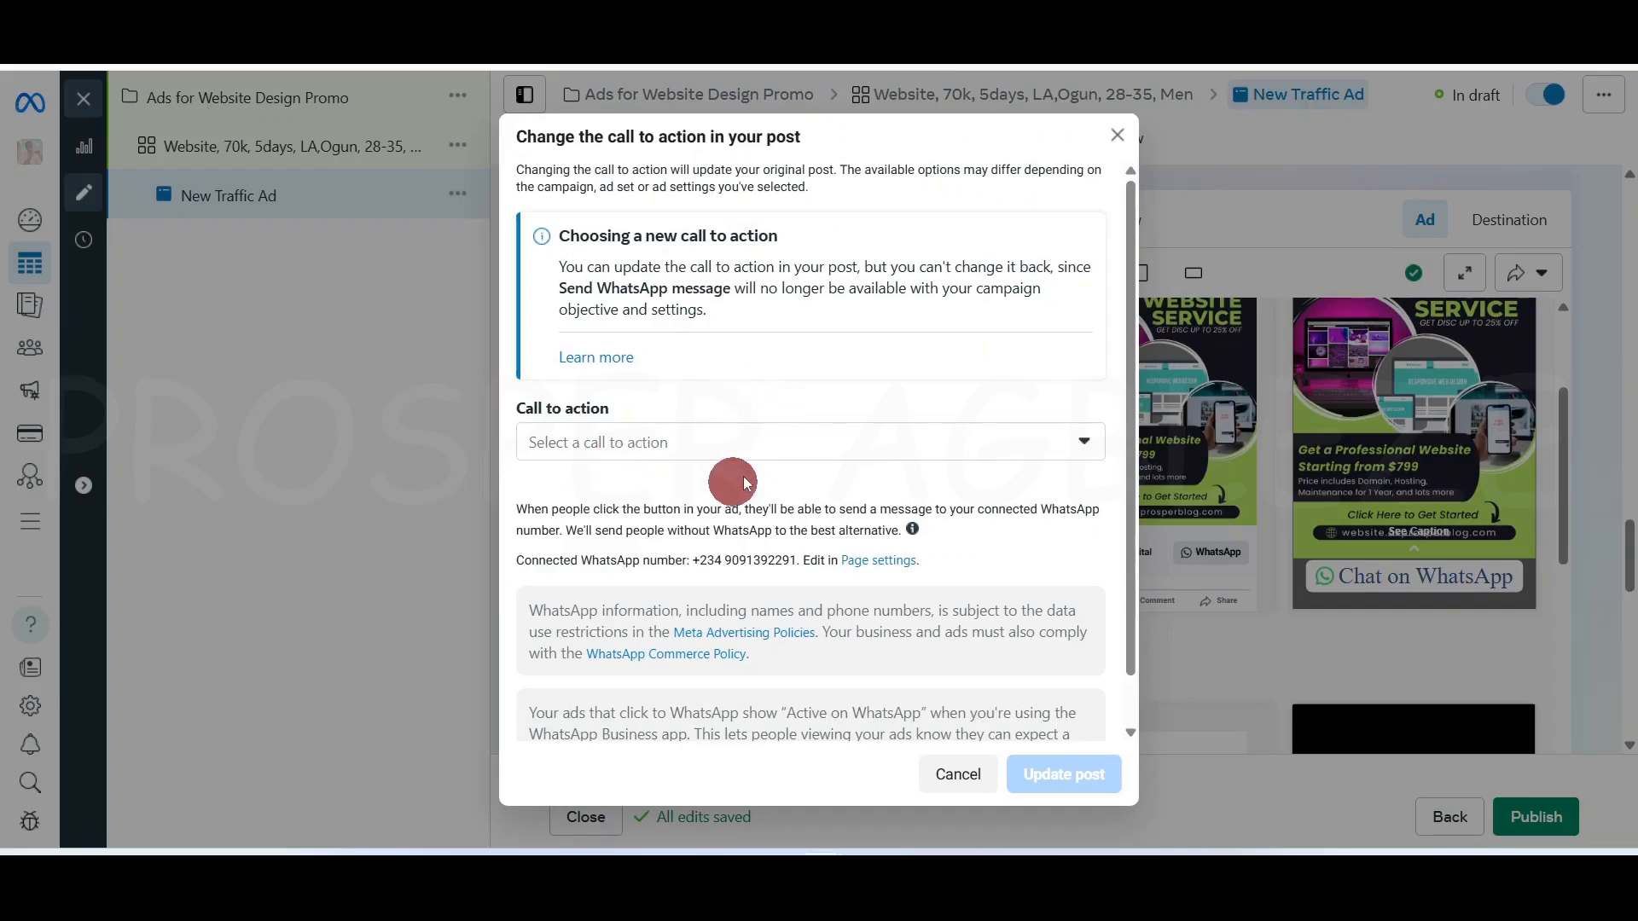
click(797, 456)
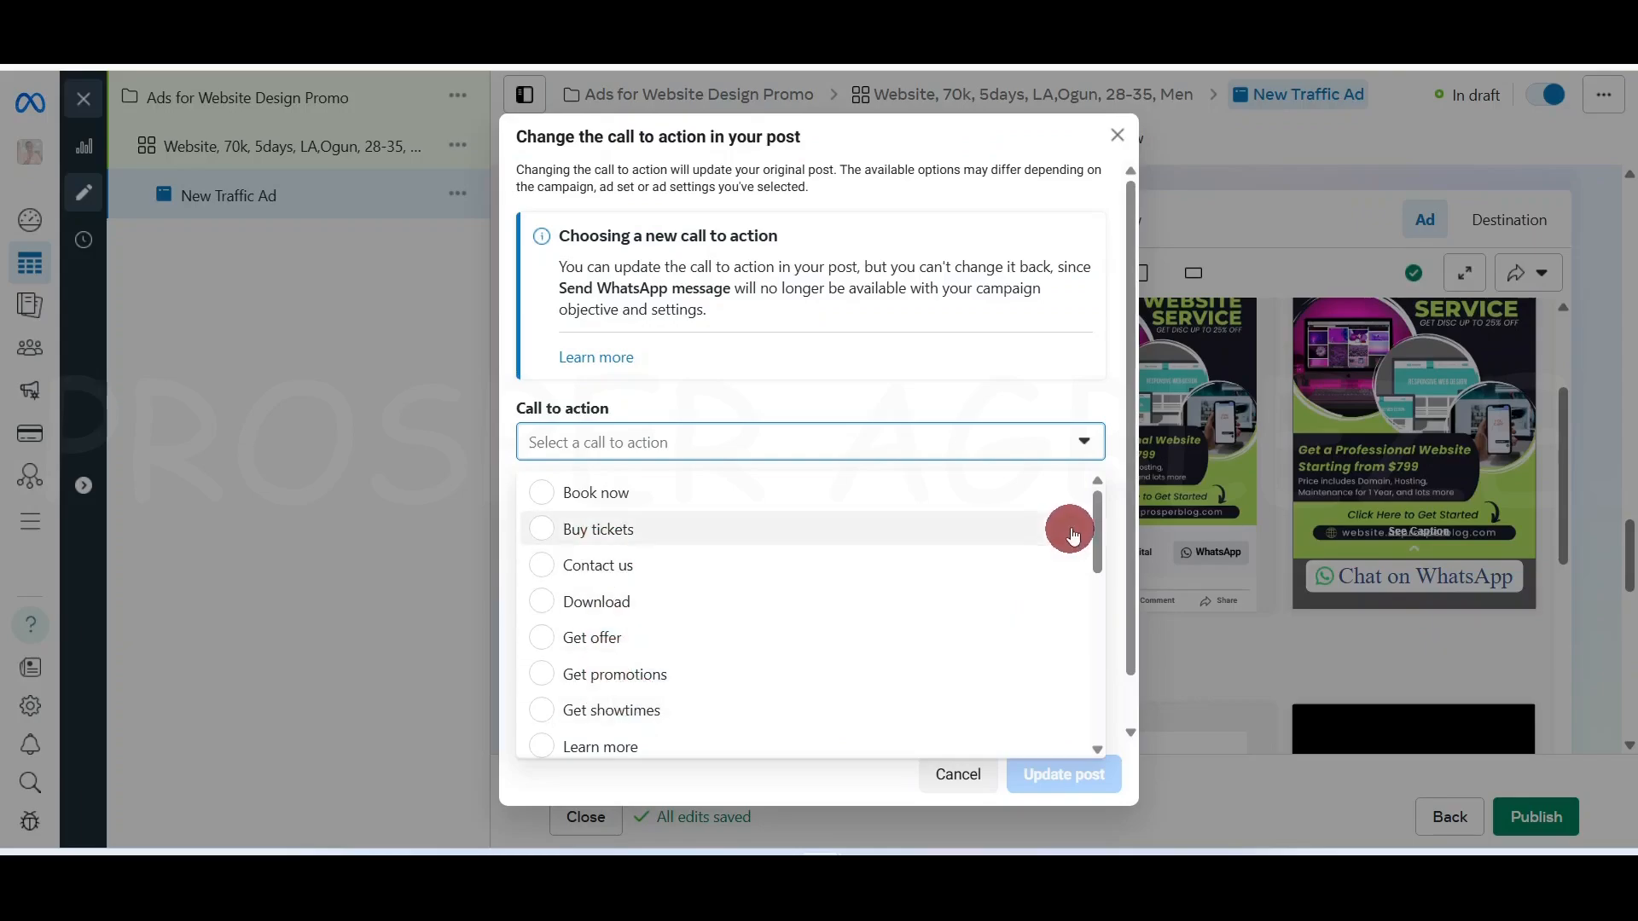
drag(1089, 525, 1107, 714)
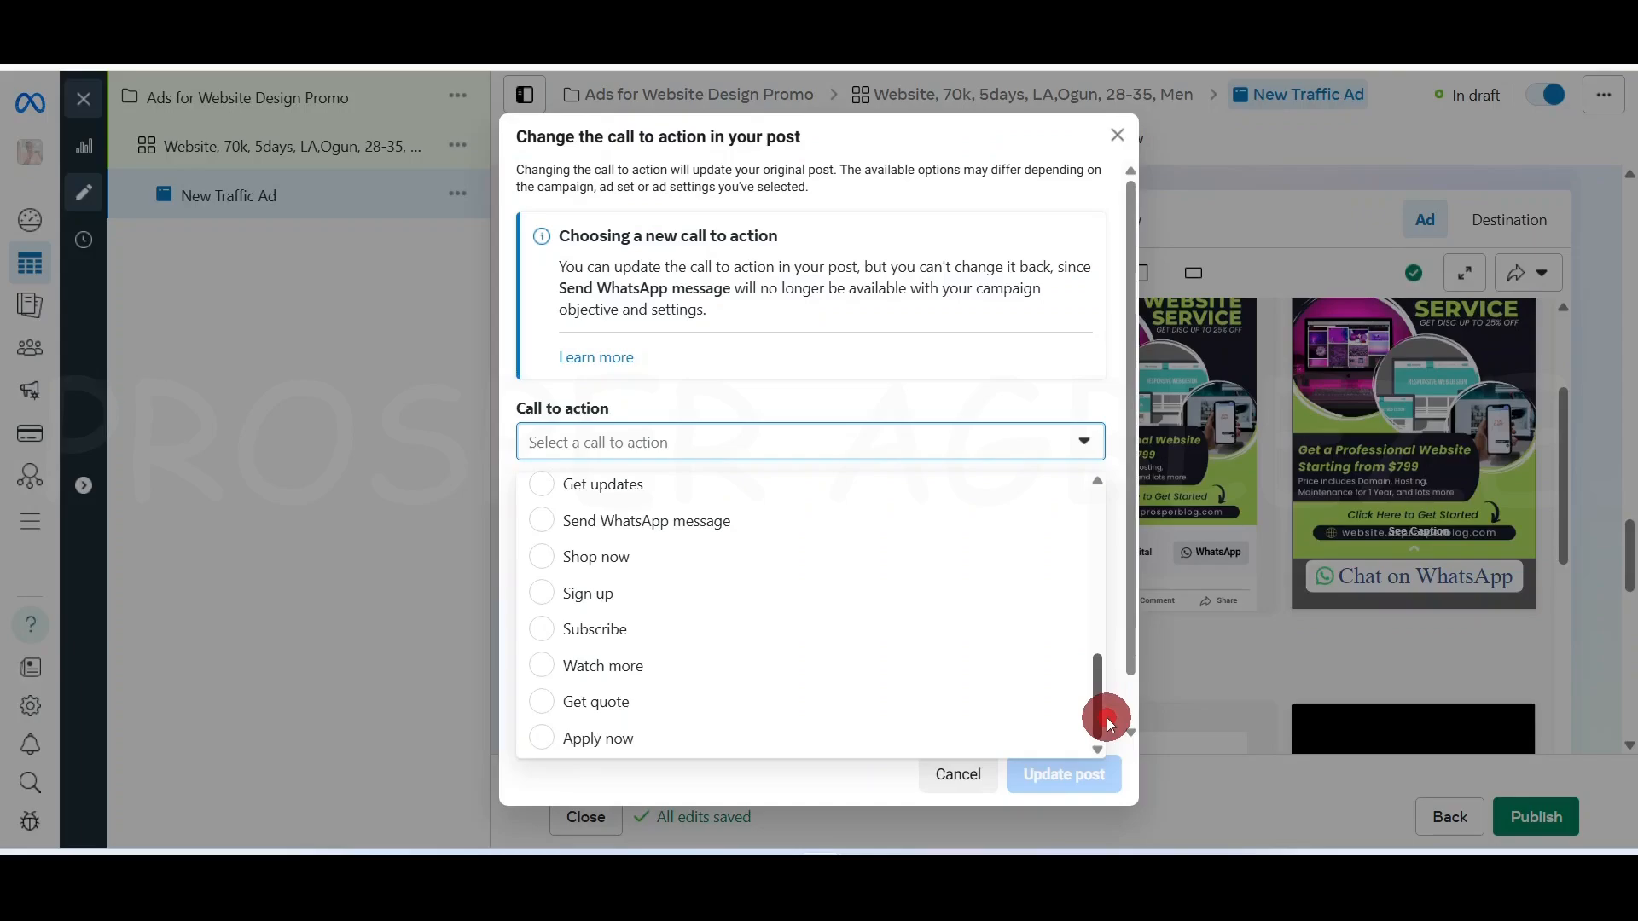
drag(1107, 719, 731, 633)
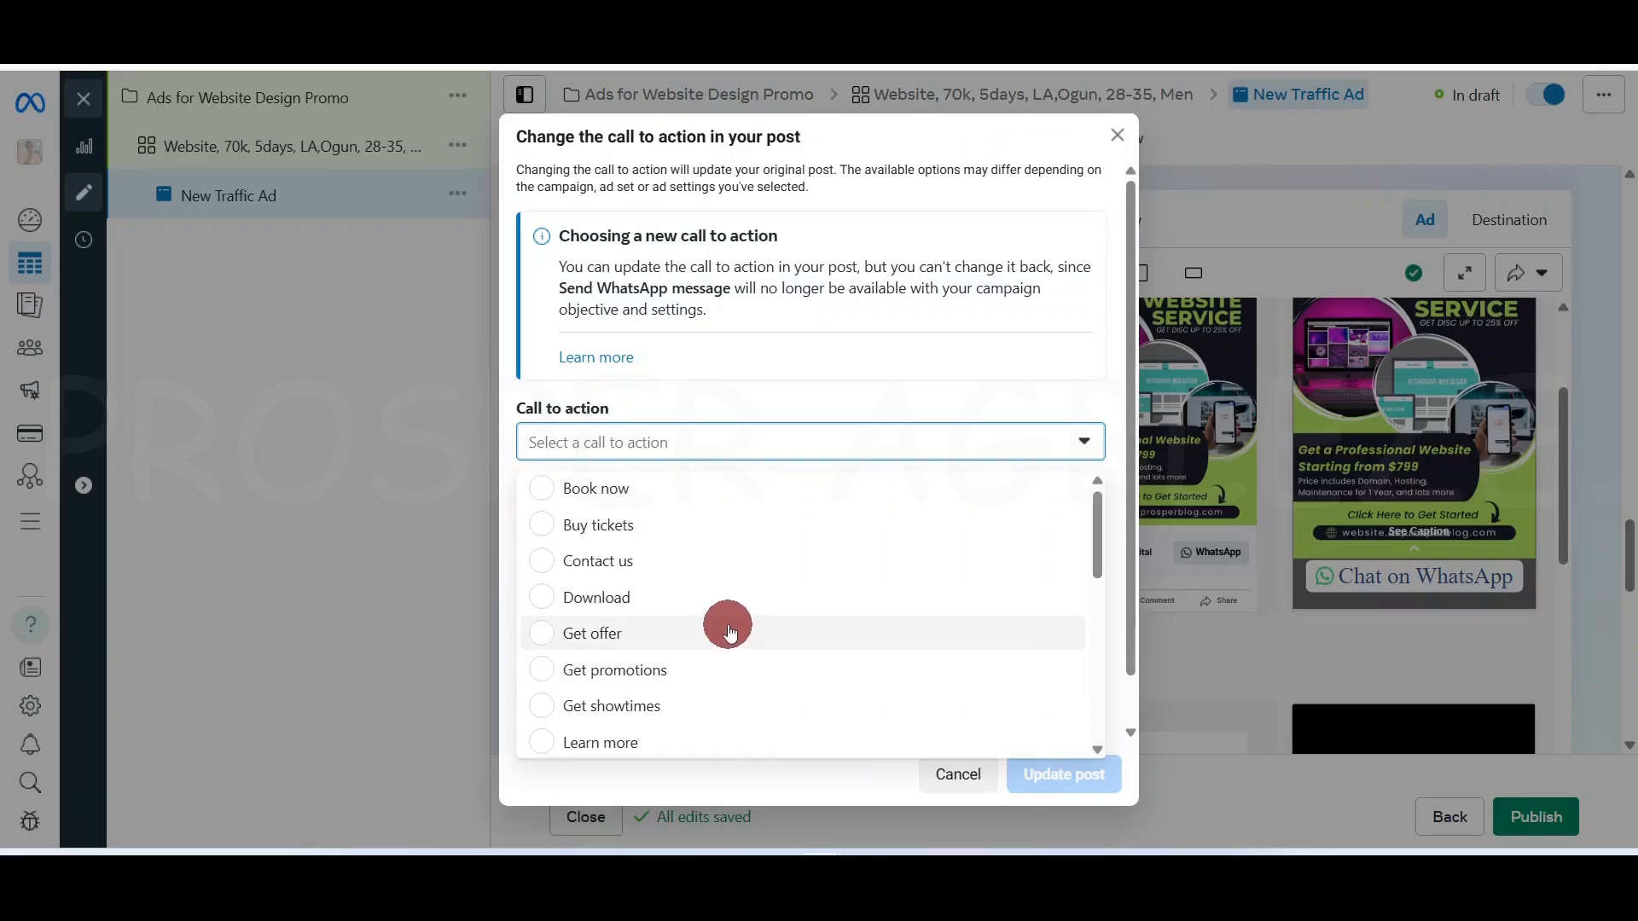
click(629, 636)
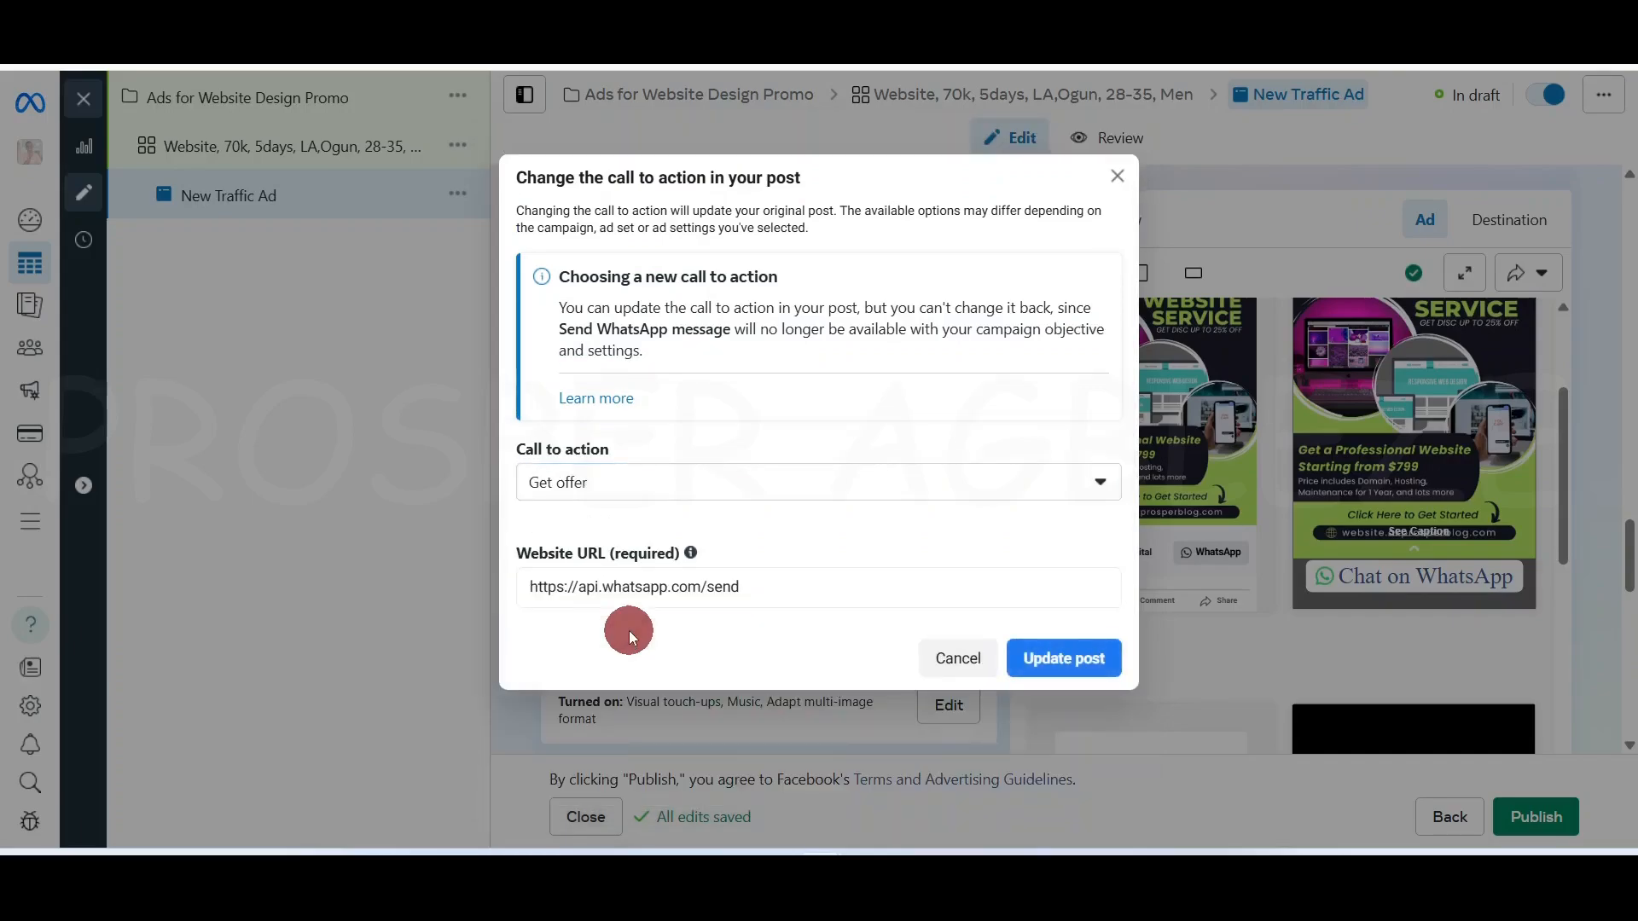
click(887, 584)
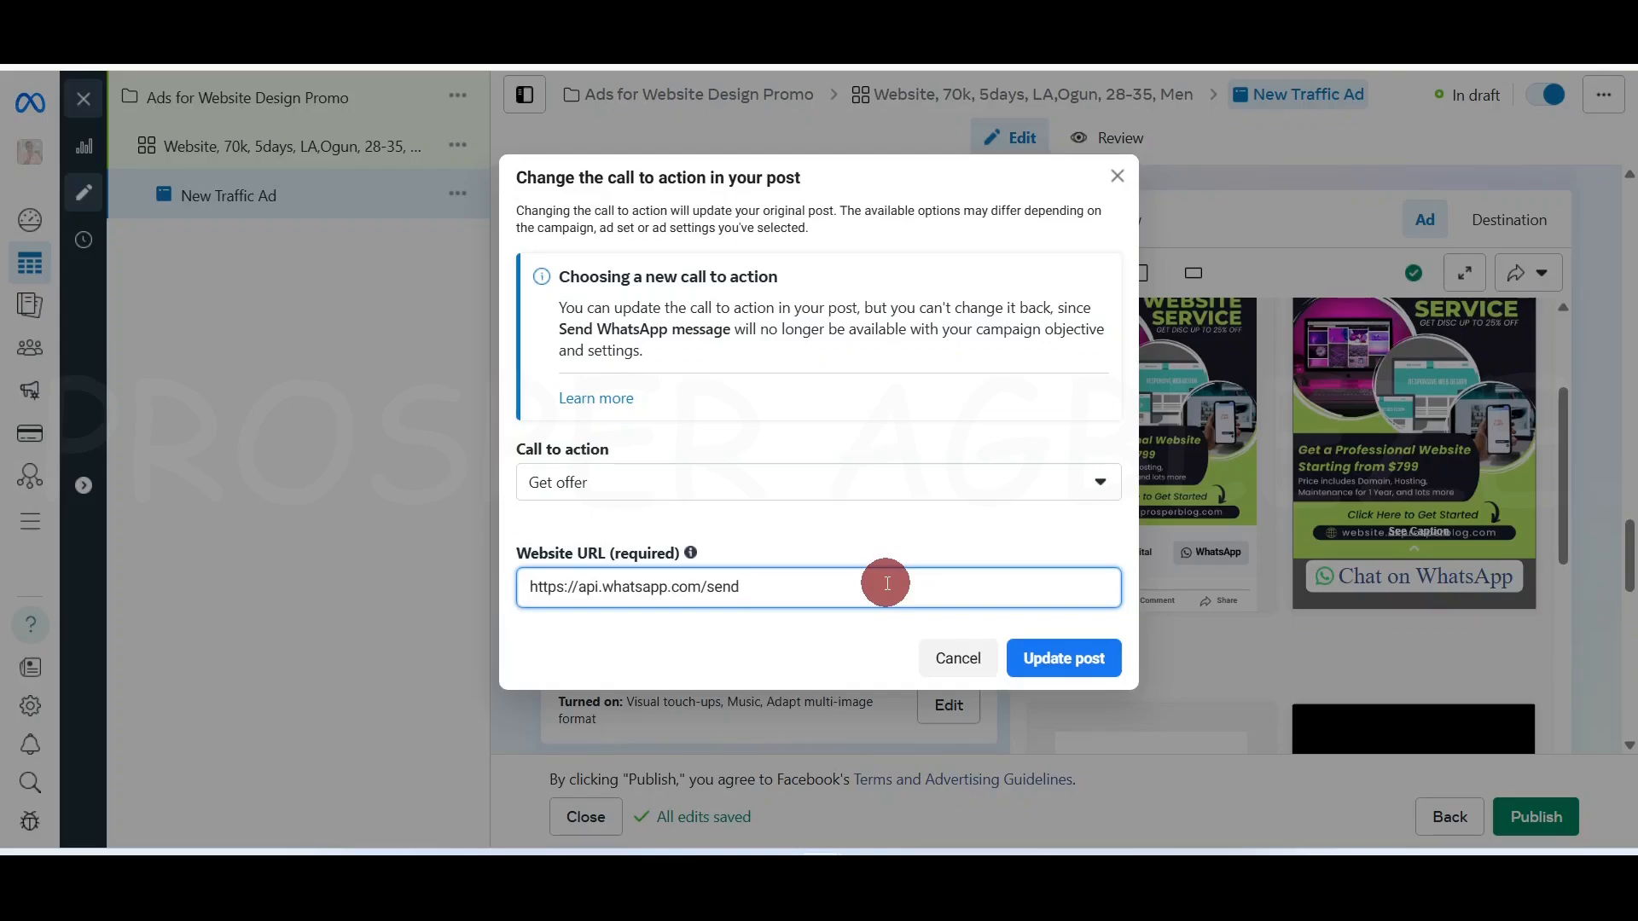
key(ctrl+a)
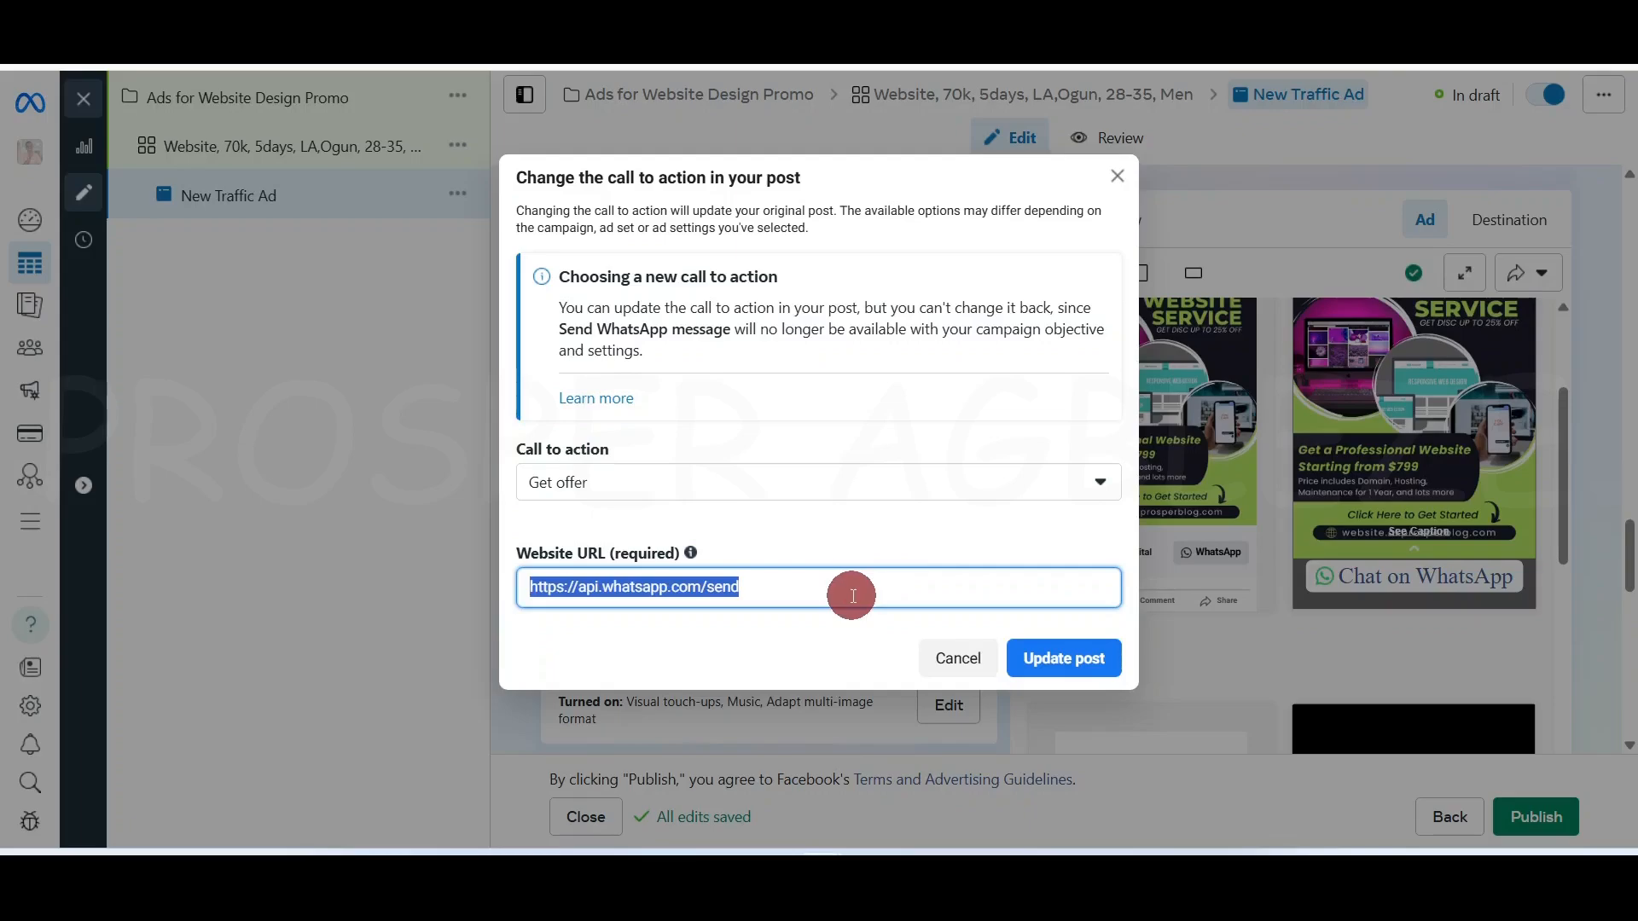
click(888, 584)
drag(576, 588, 902, 589)
text(padigitec)
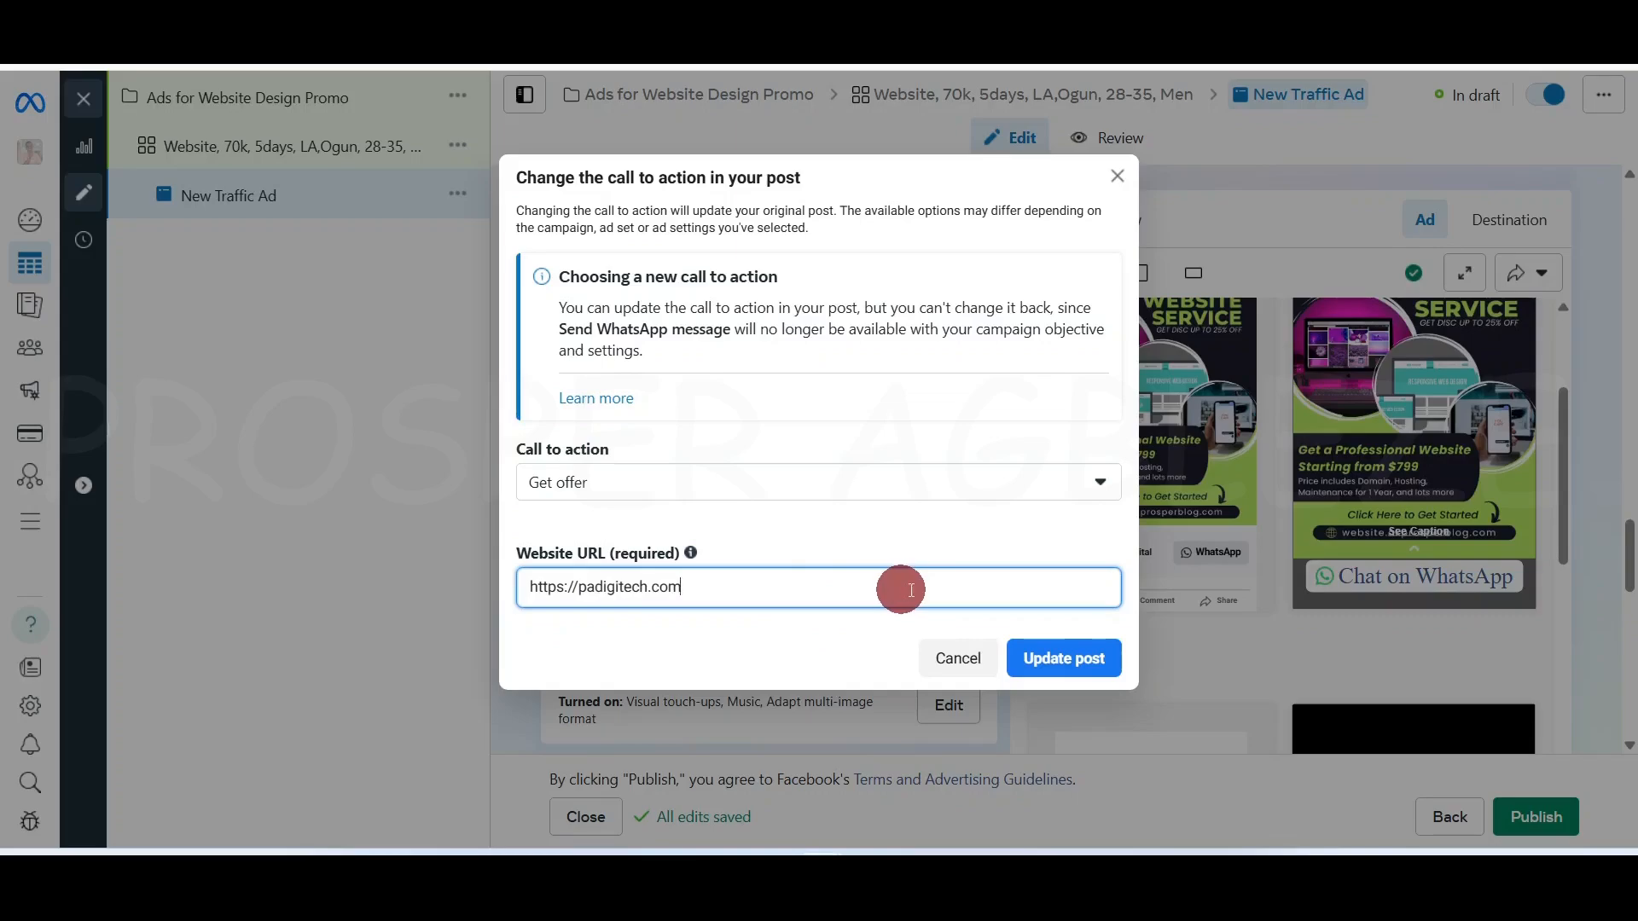
text(h.com)
click(1073, 659)
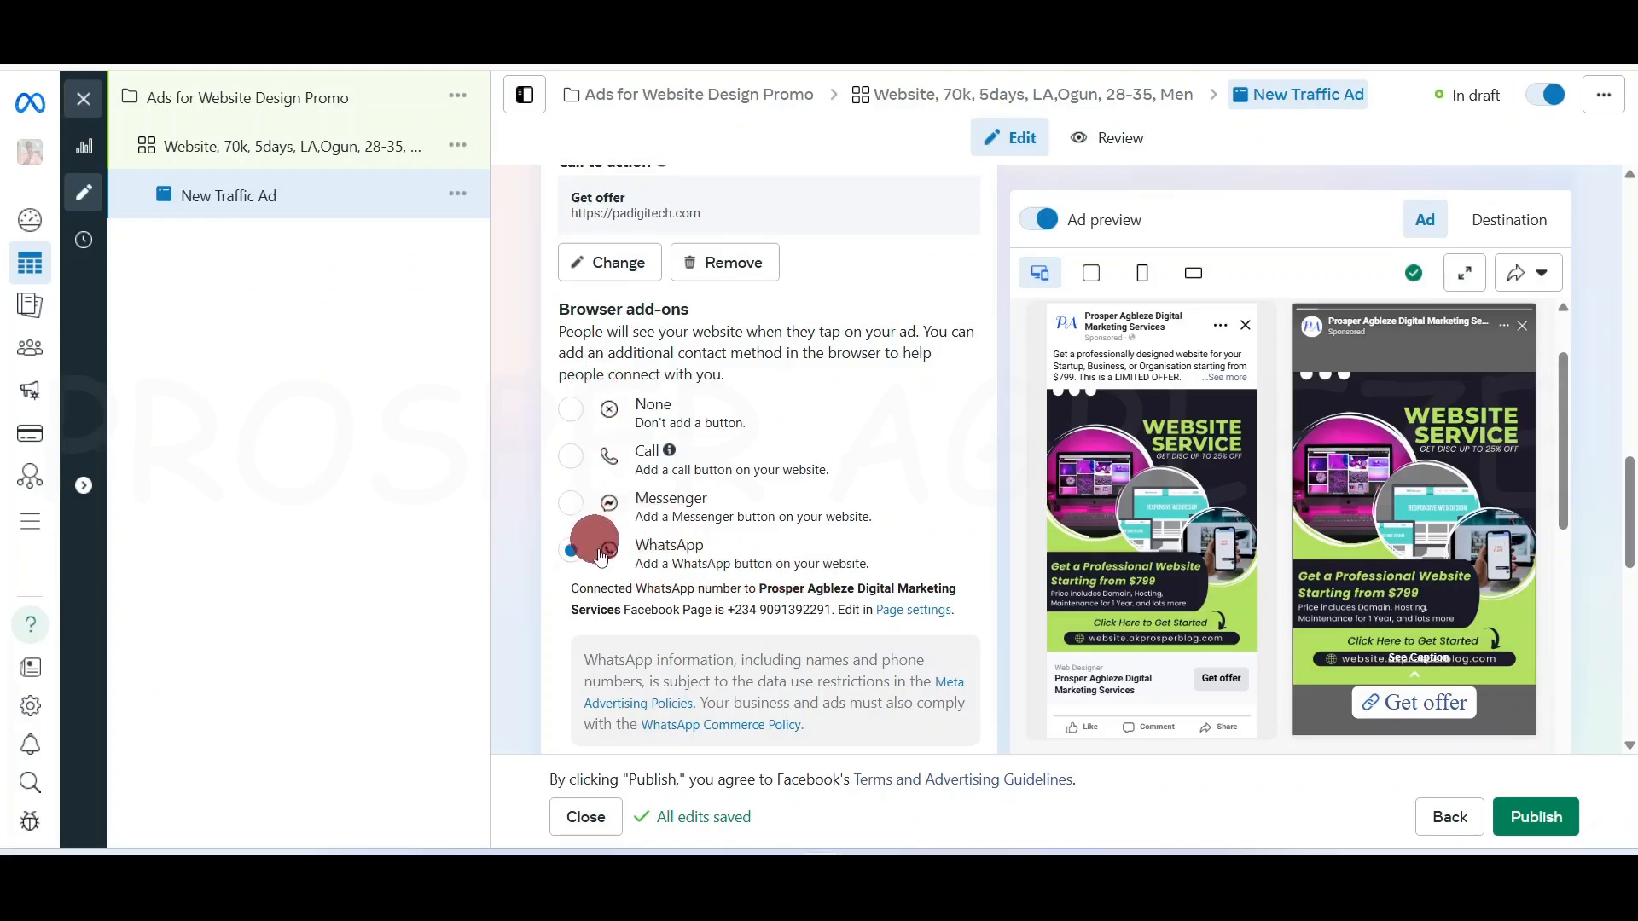
drag(1623, 522, 1627, 627)
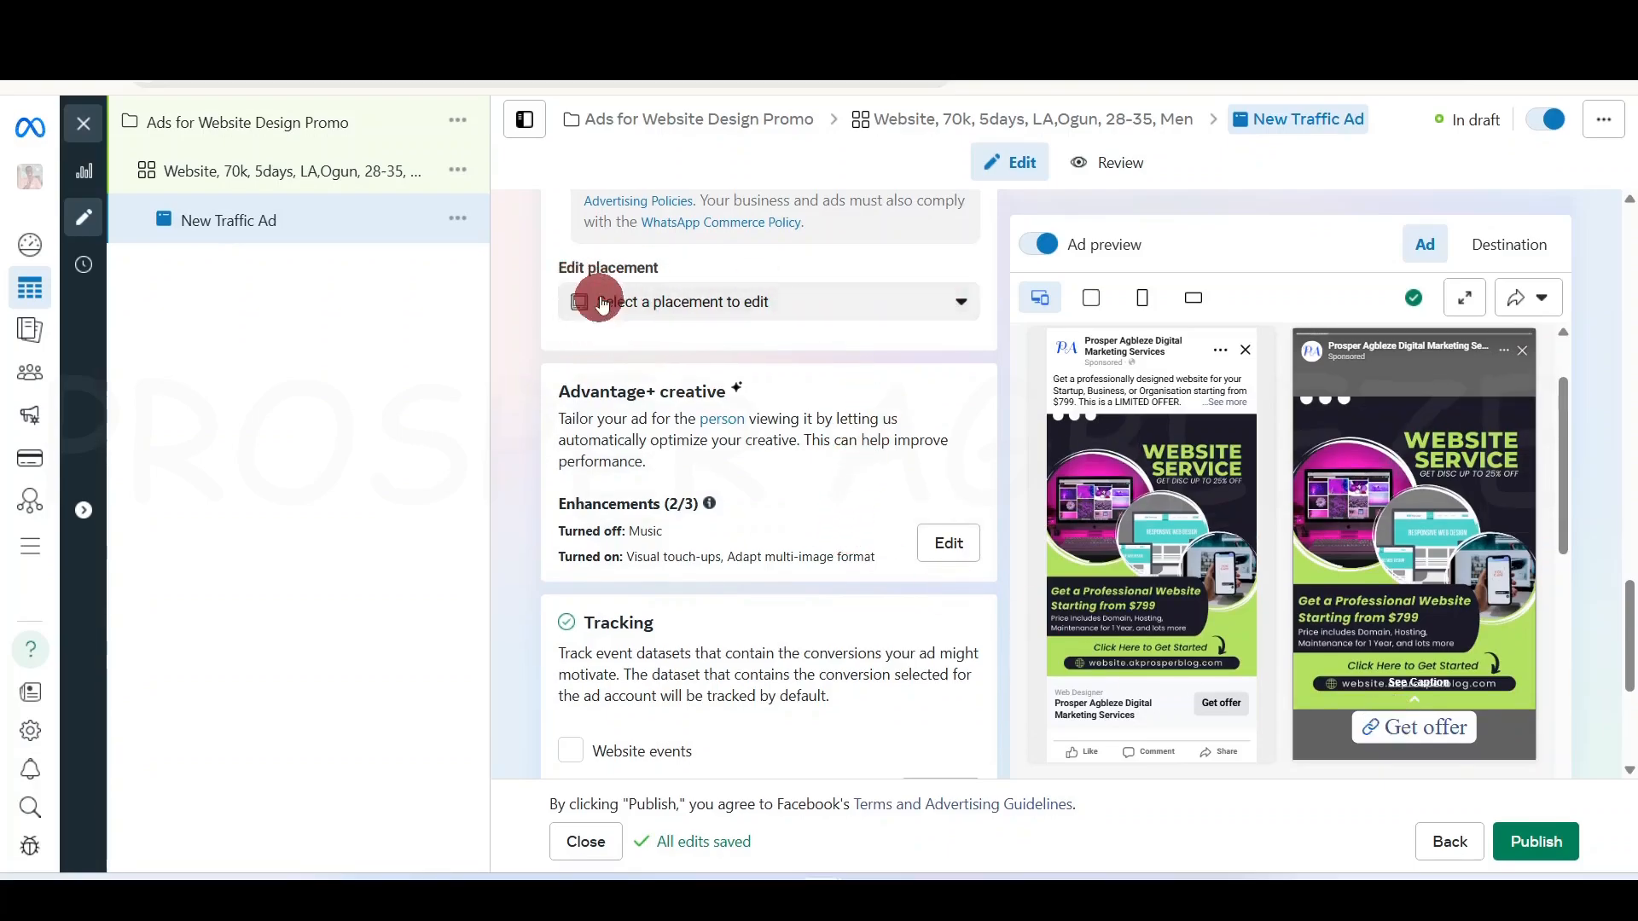
click(959, 302)
scroll(735, 431, down, 3)
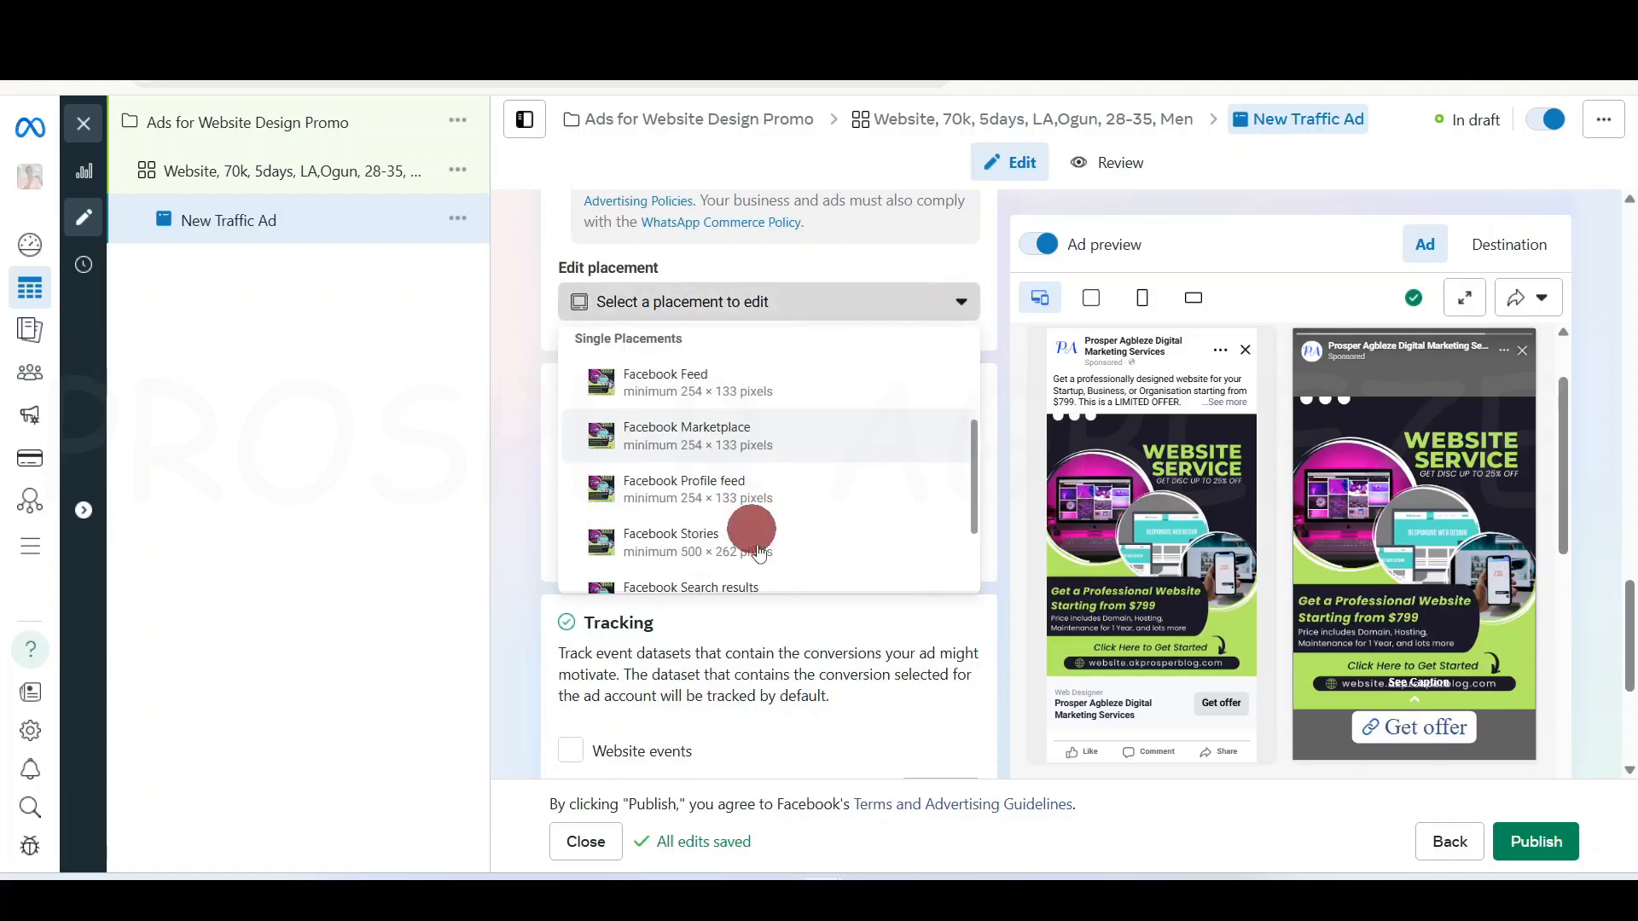
scroll(732, 491, down, 2)
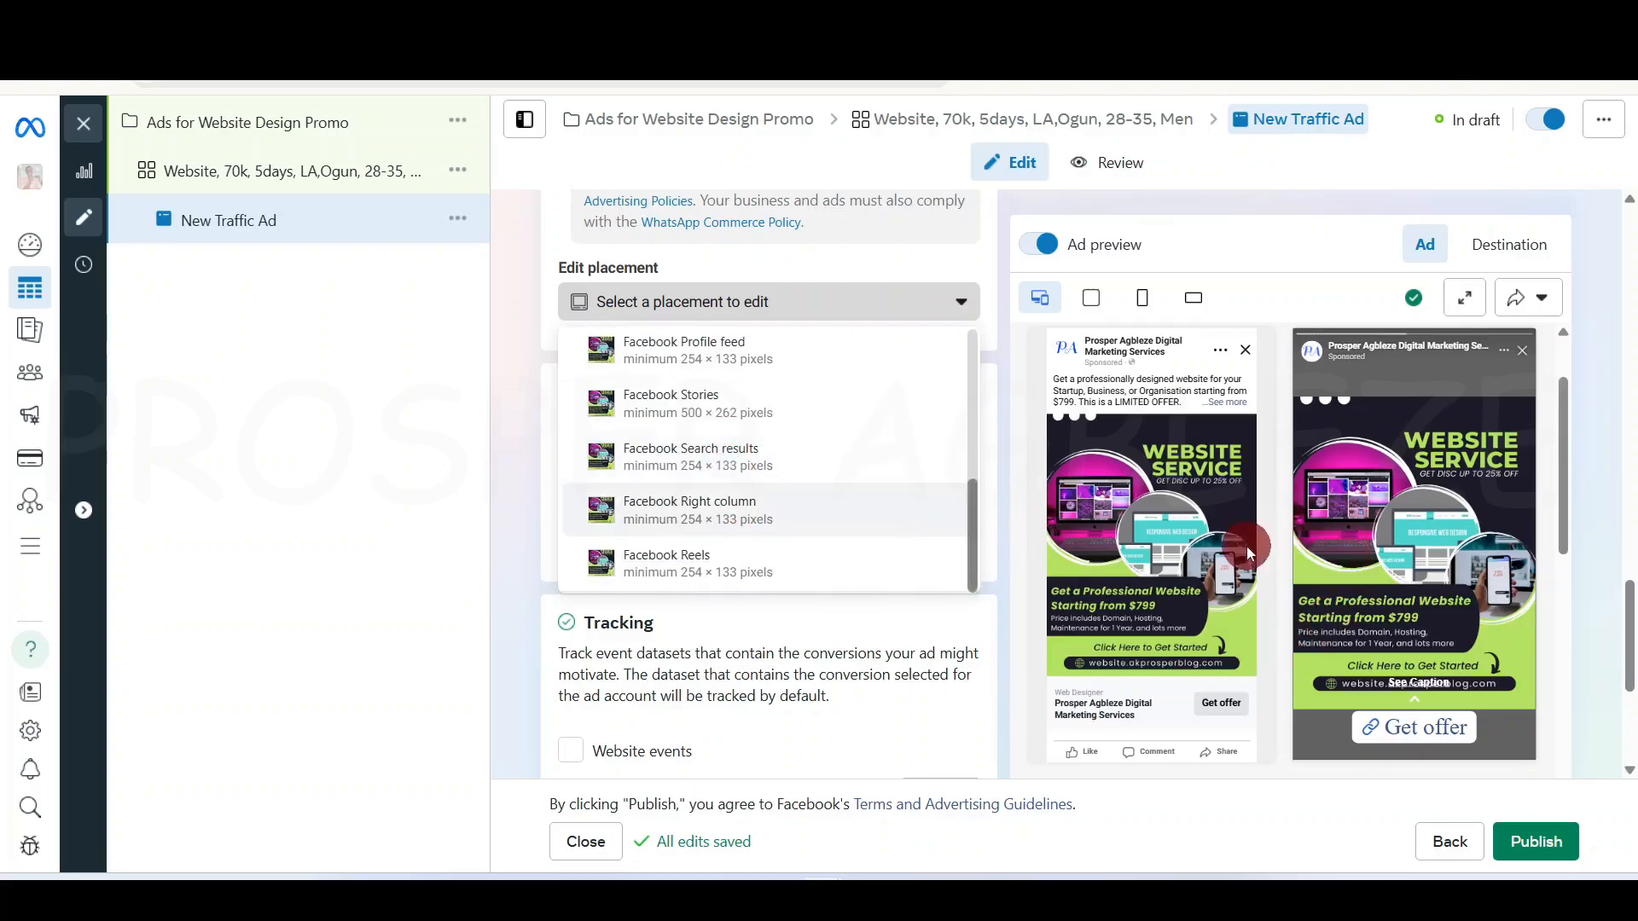
scroll(798, 491, up, 3)
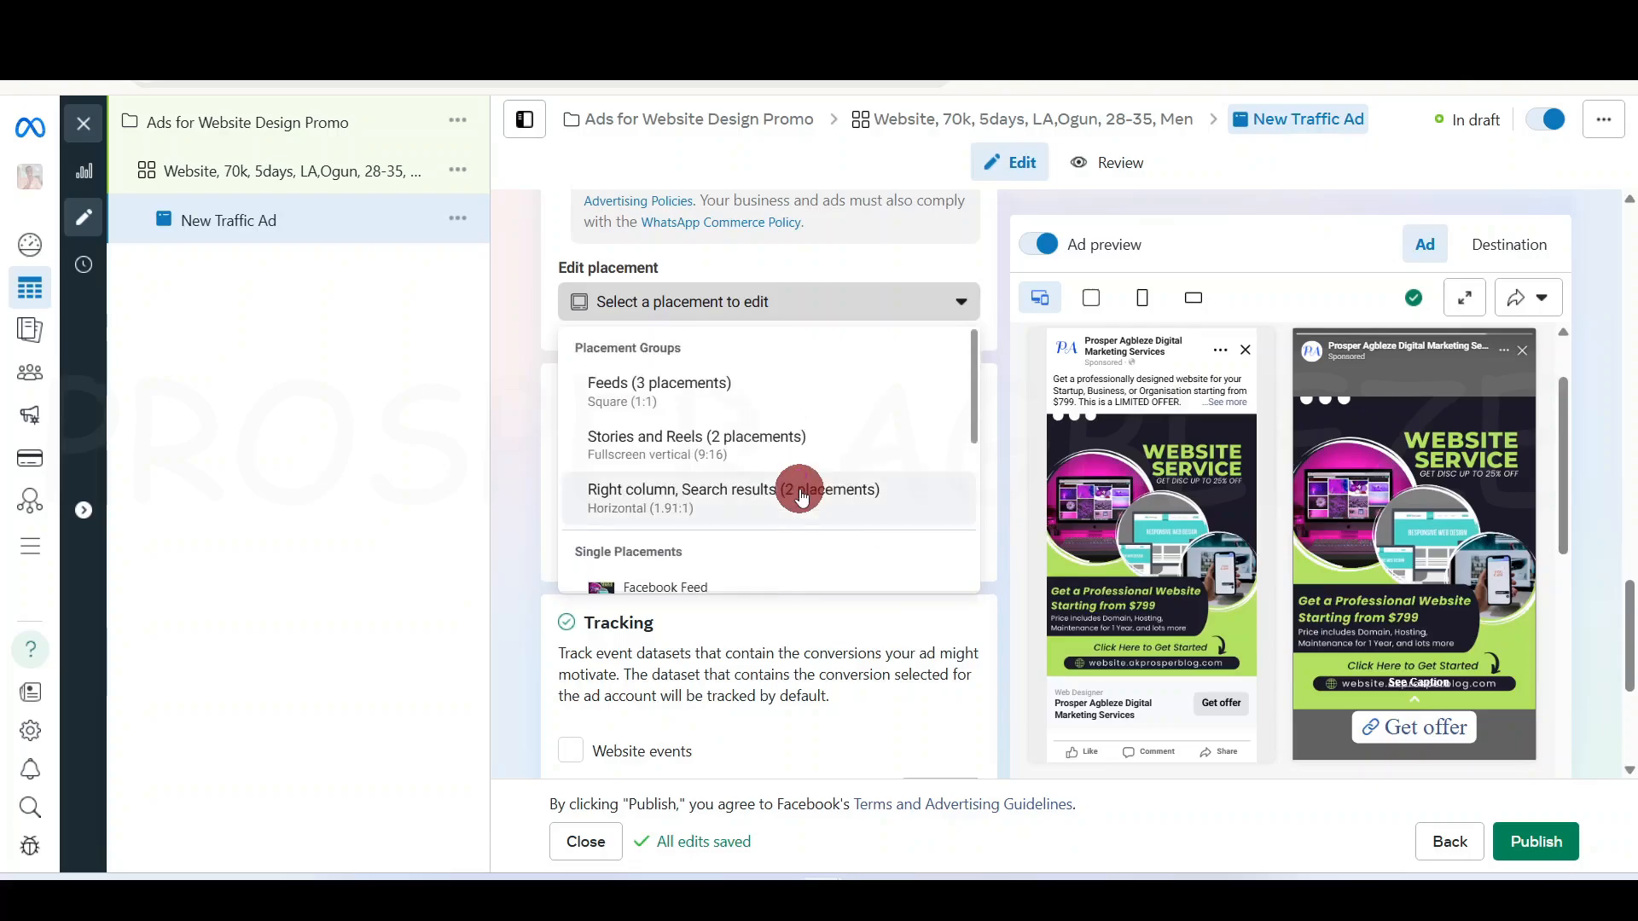
scroll(750, 465, down, 3)
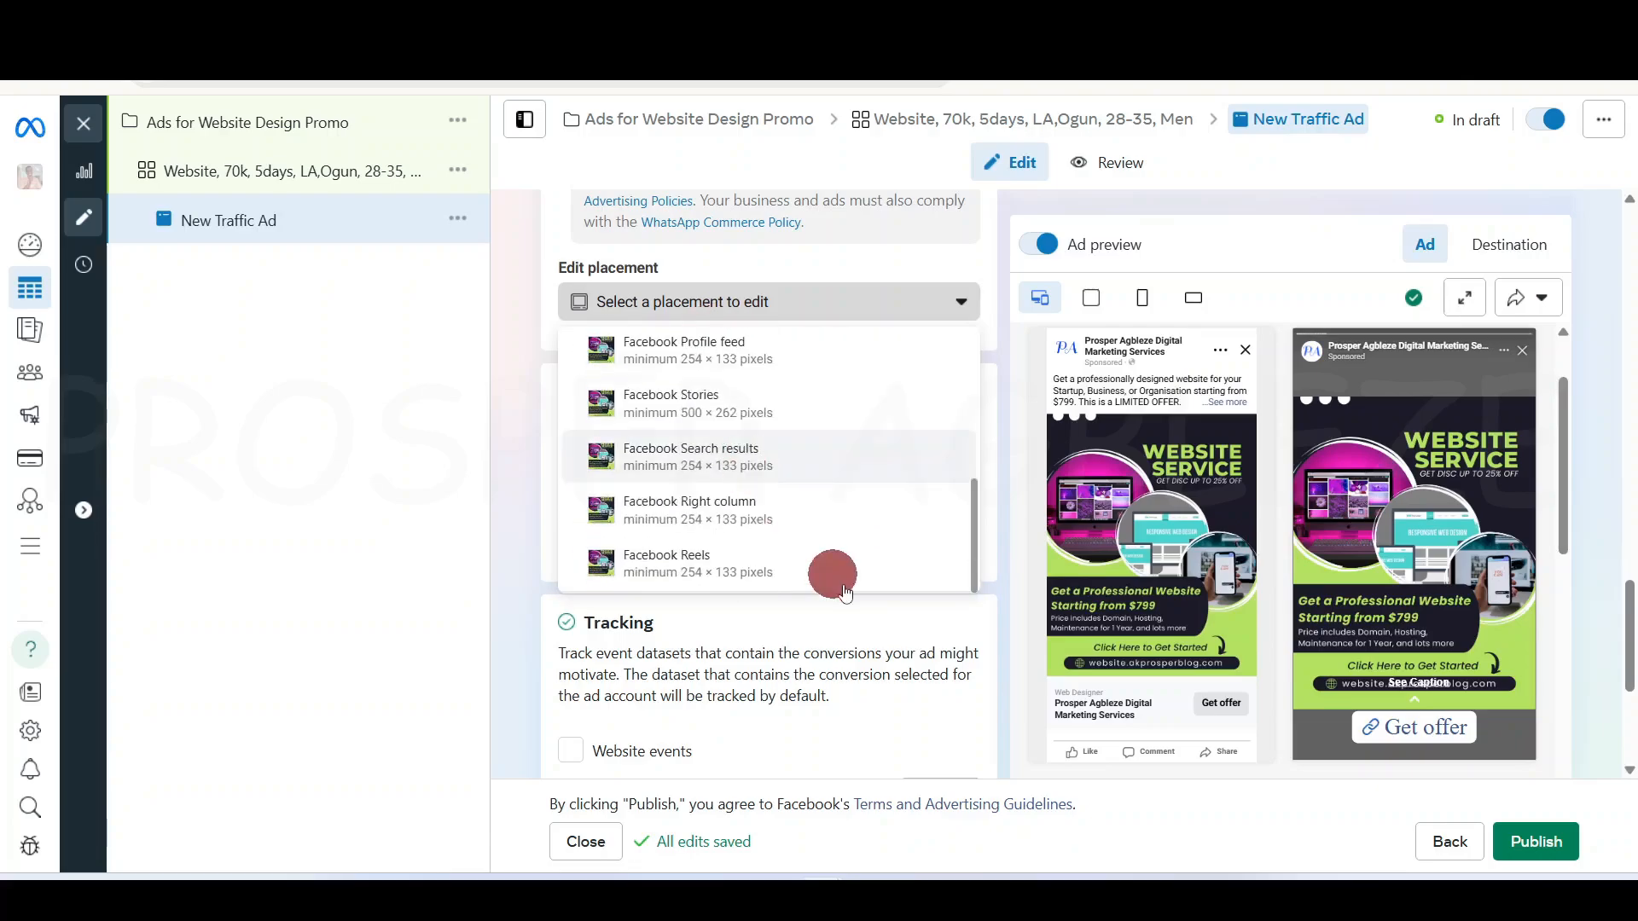
click(530, 476)
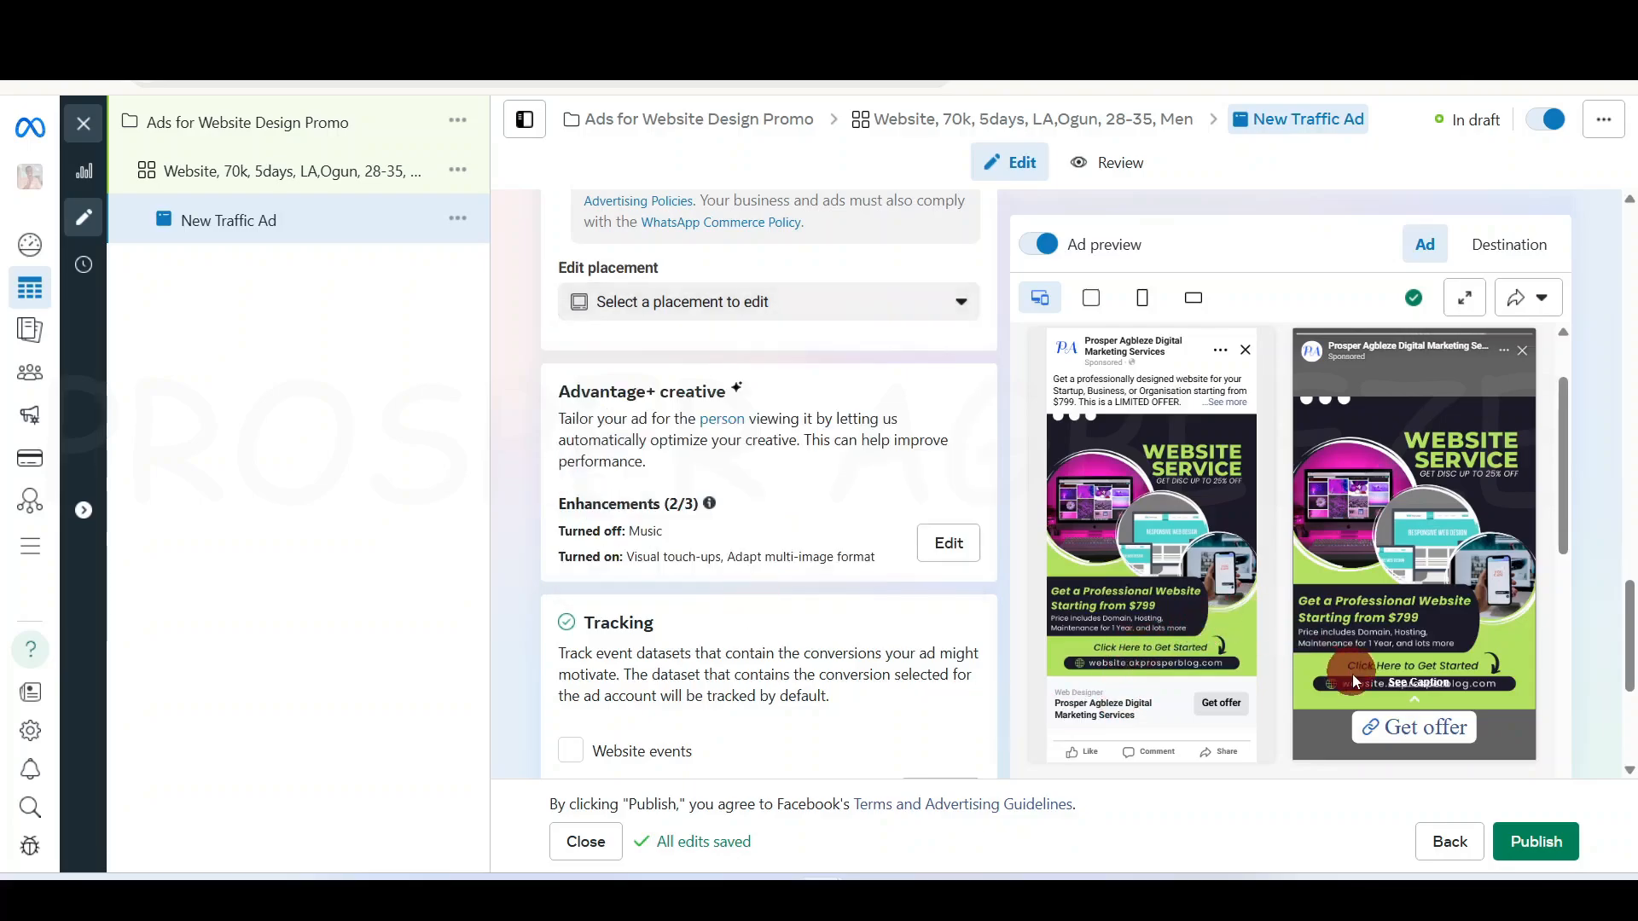
scroll(1353, 674, down, 5)
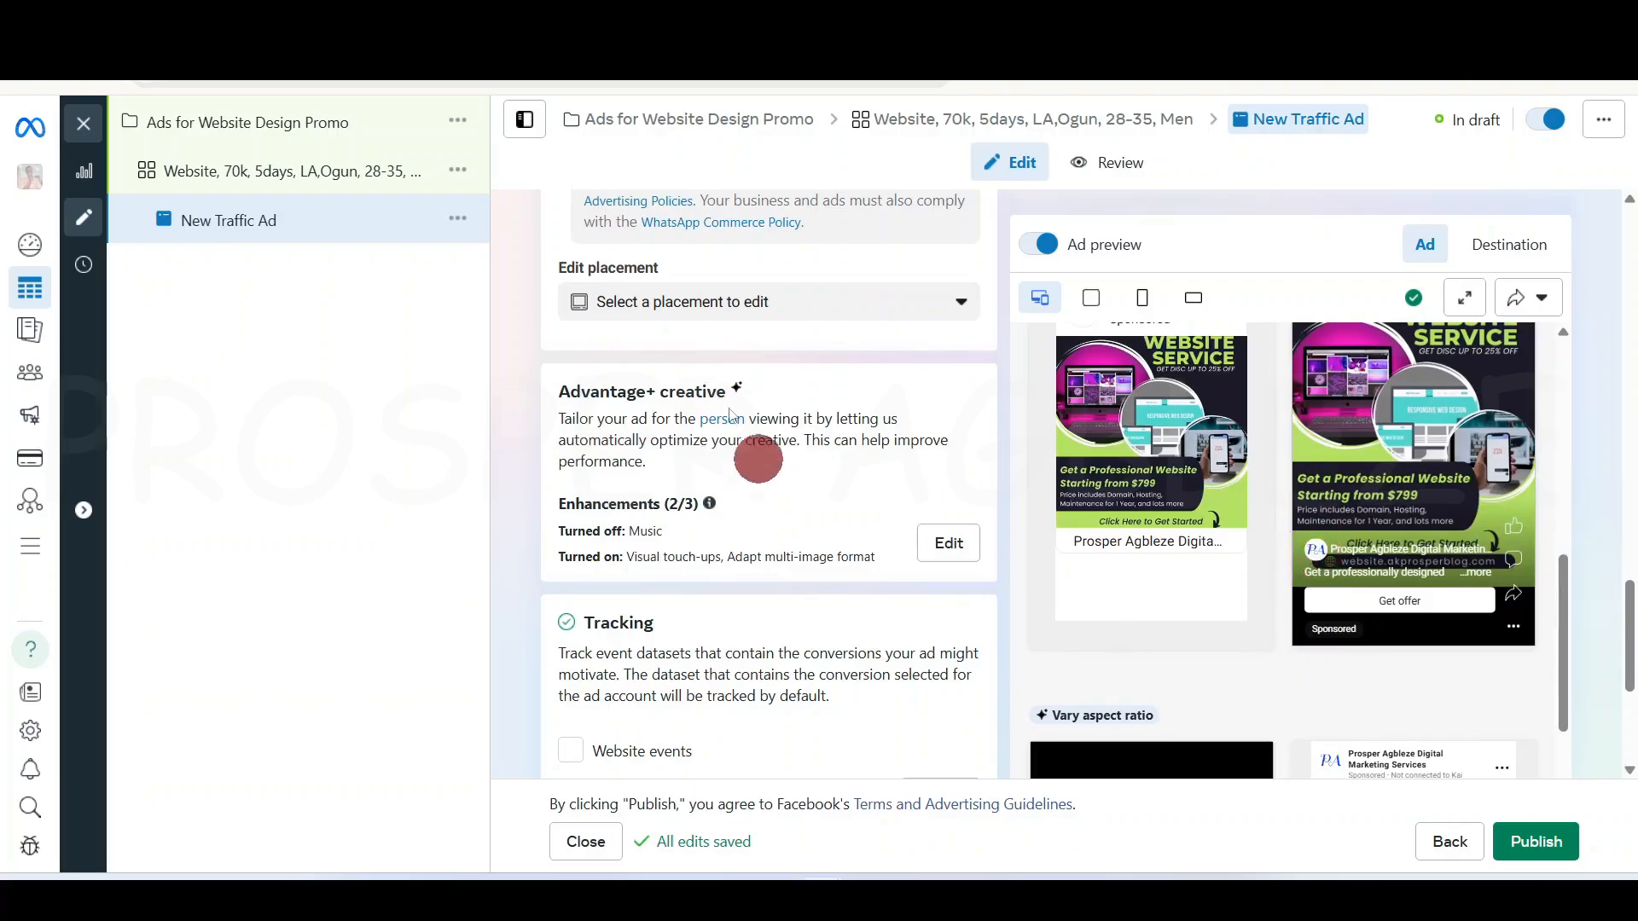
scroll(1348, 540, up, 7)
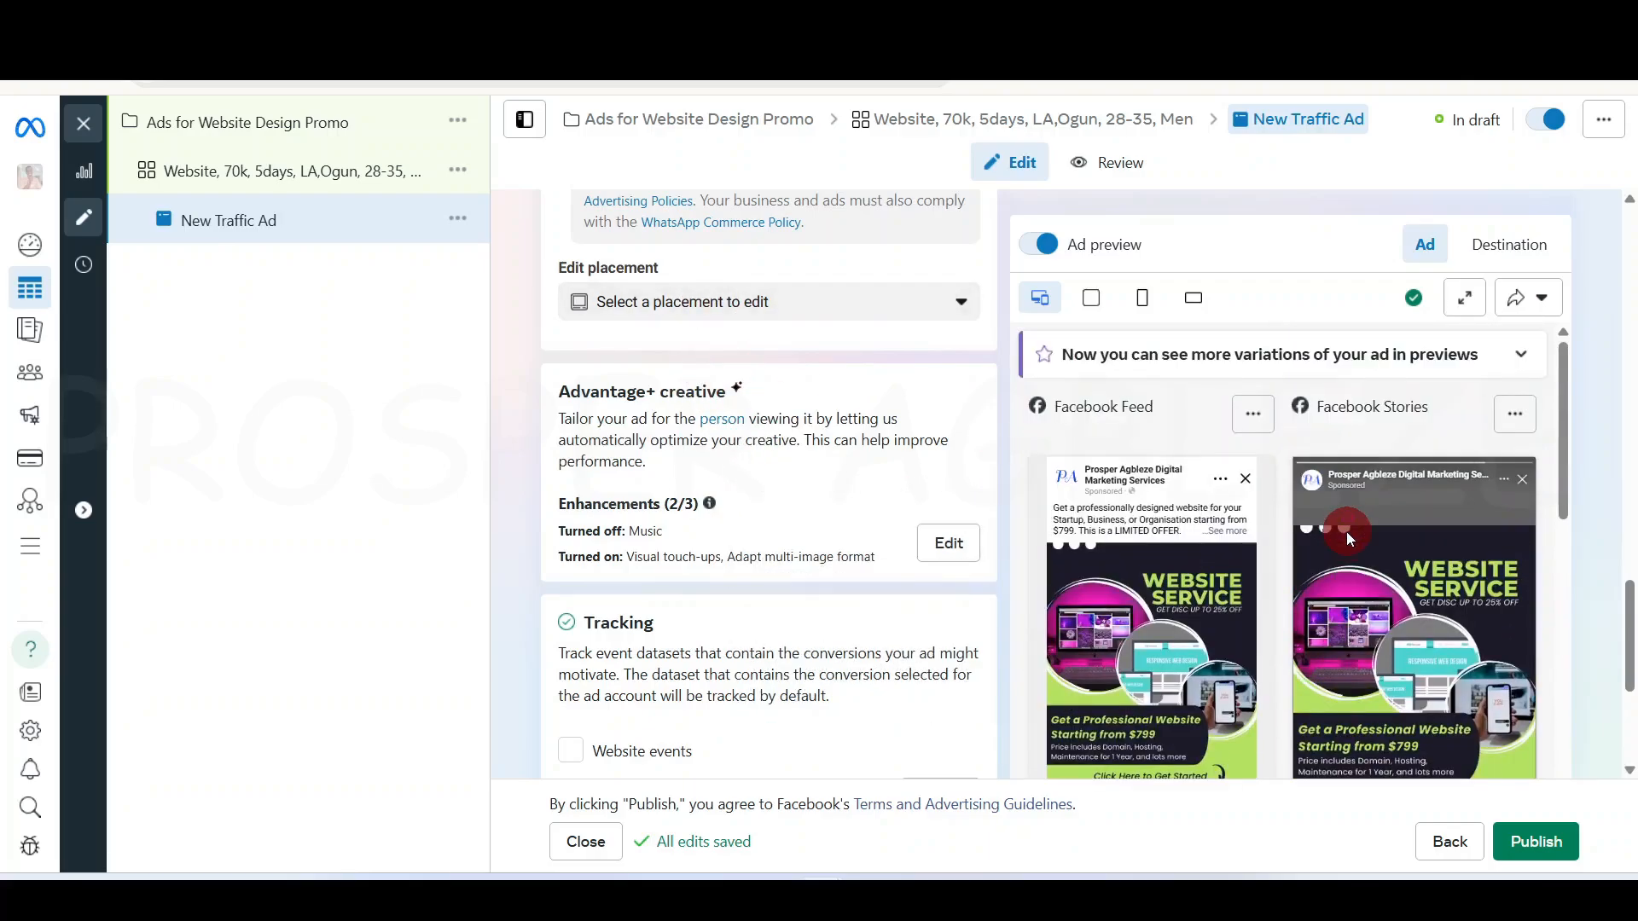
scroll(699, 384, up, 1)
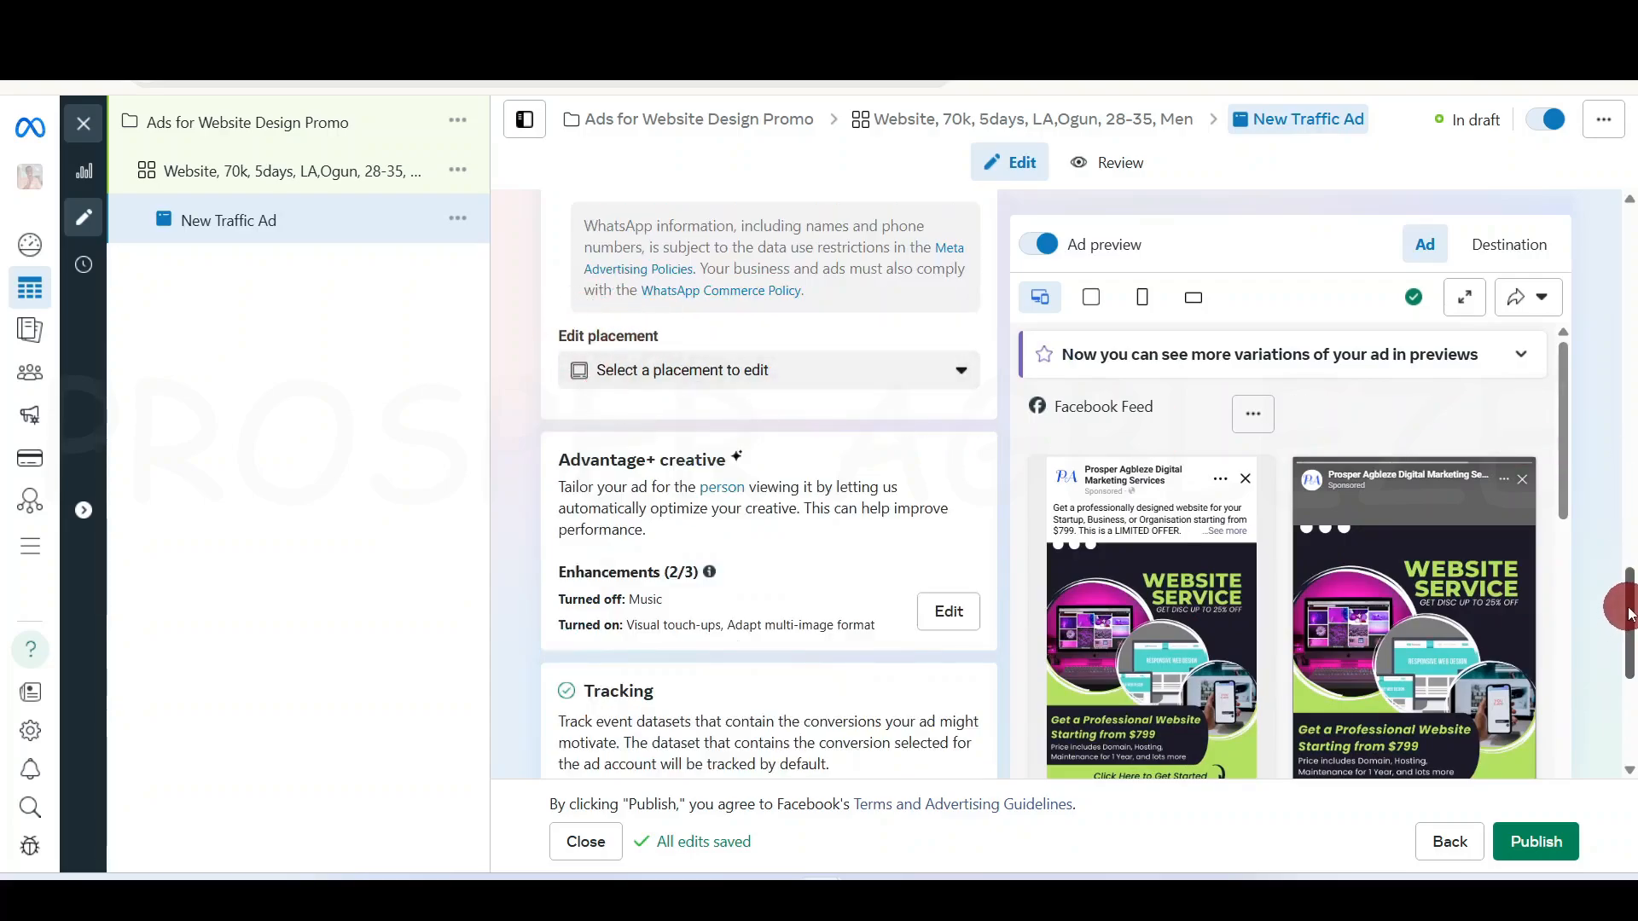
drag(1625, 607, 1625, 687)
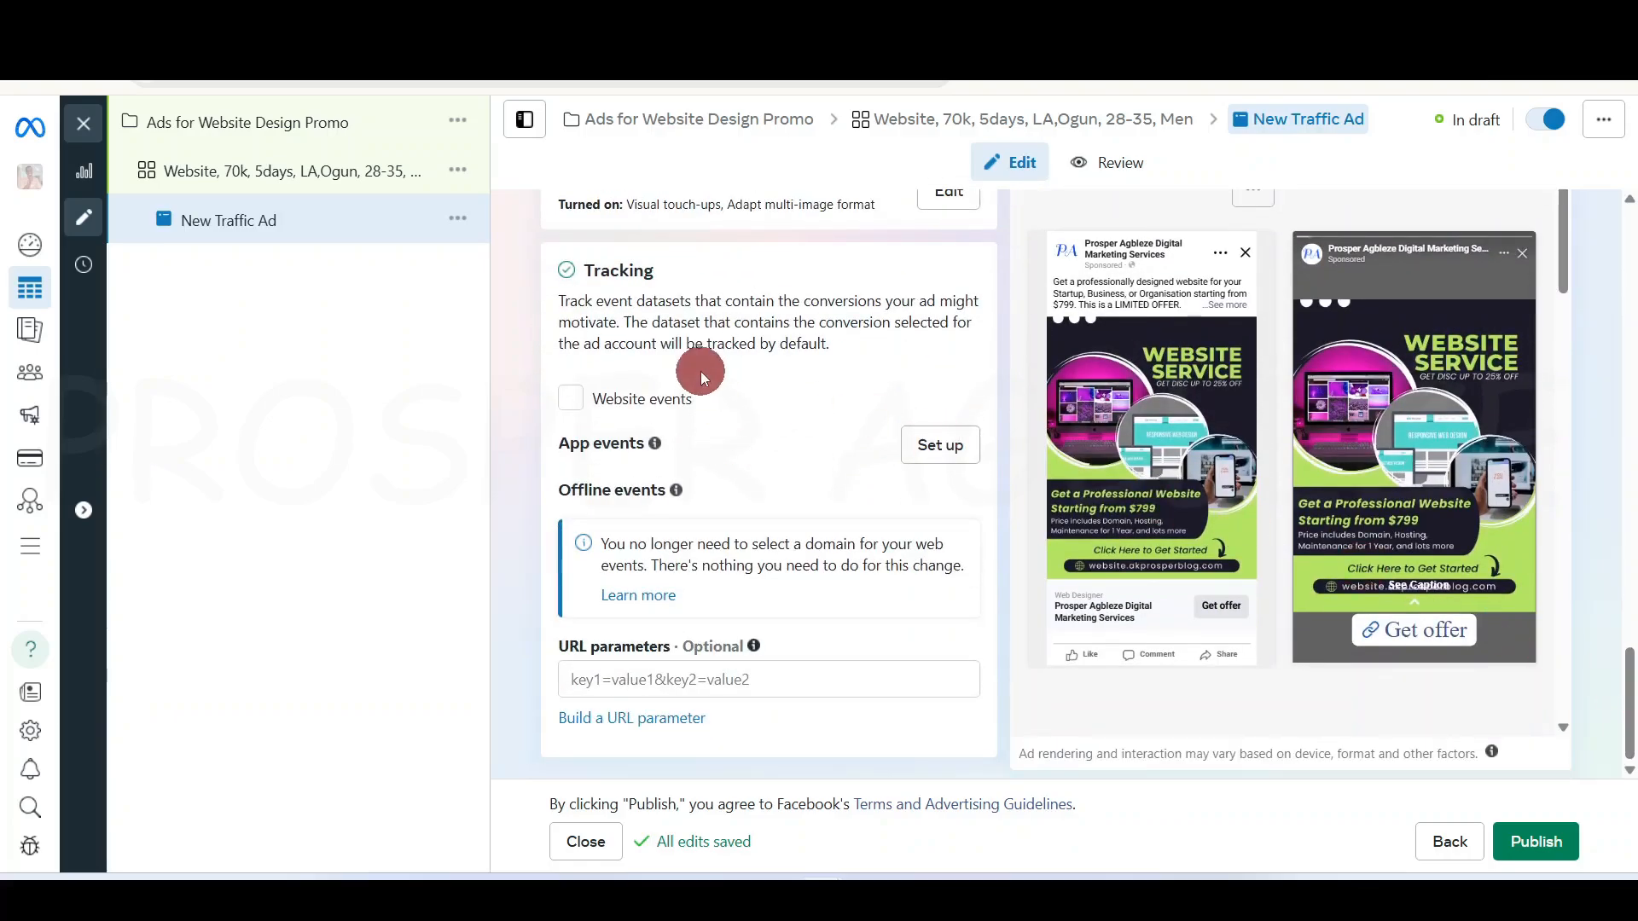
scroll(699, 371, up, 7)
scroll(806, 680, down, 5)
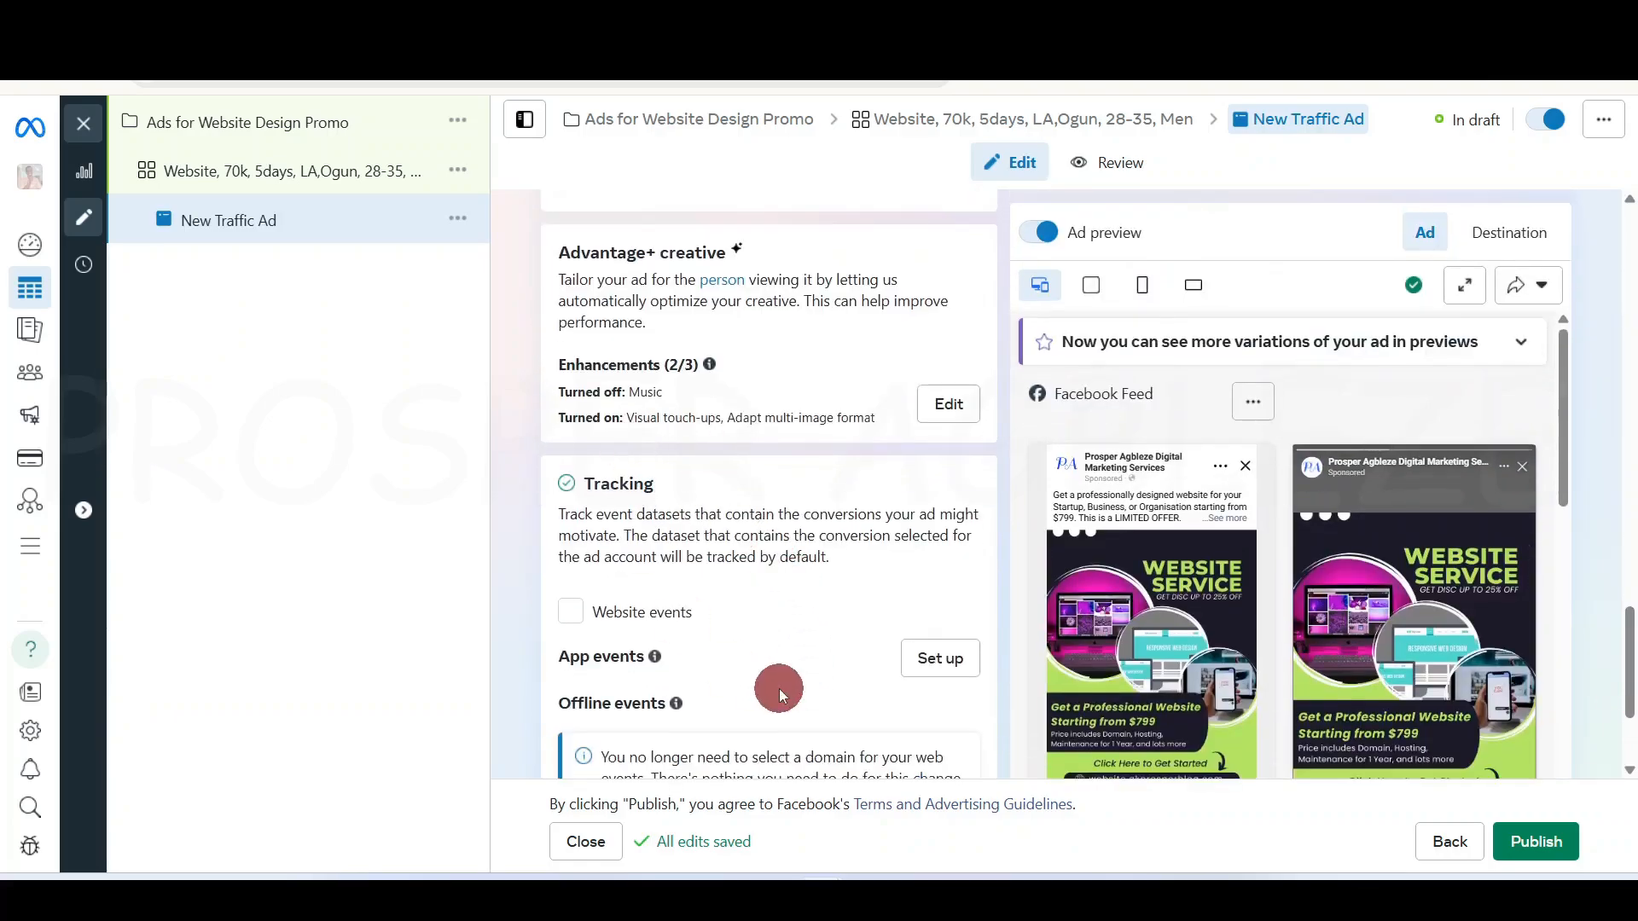
scroll(721, 670, down, 3)
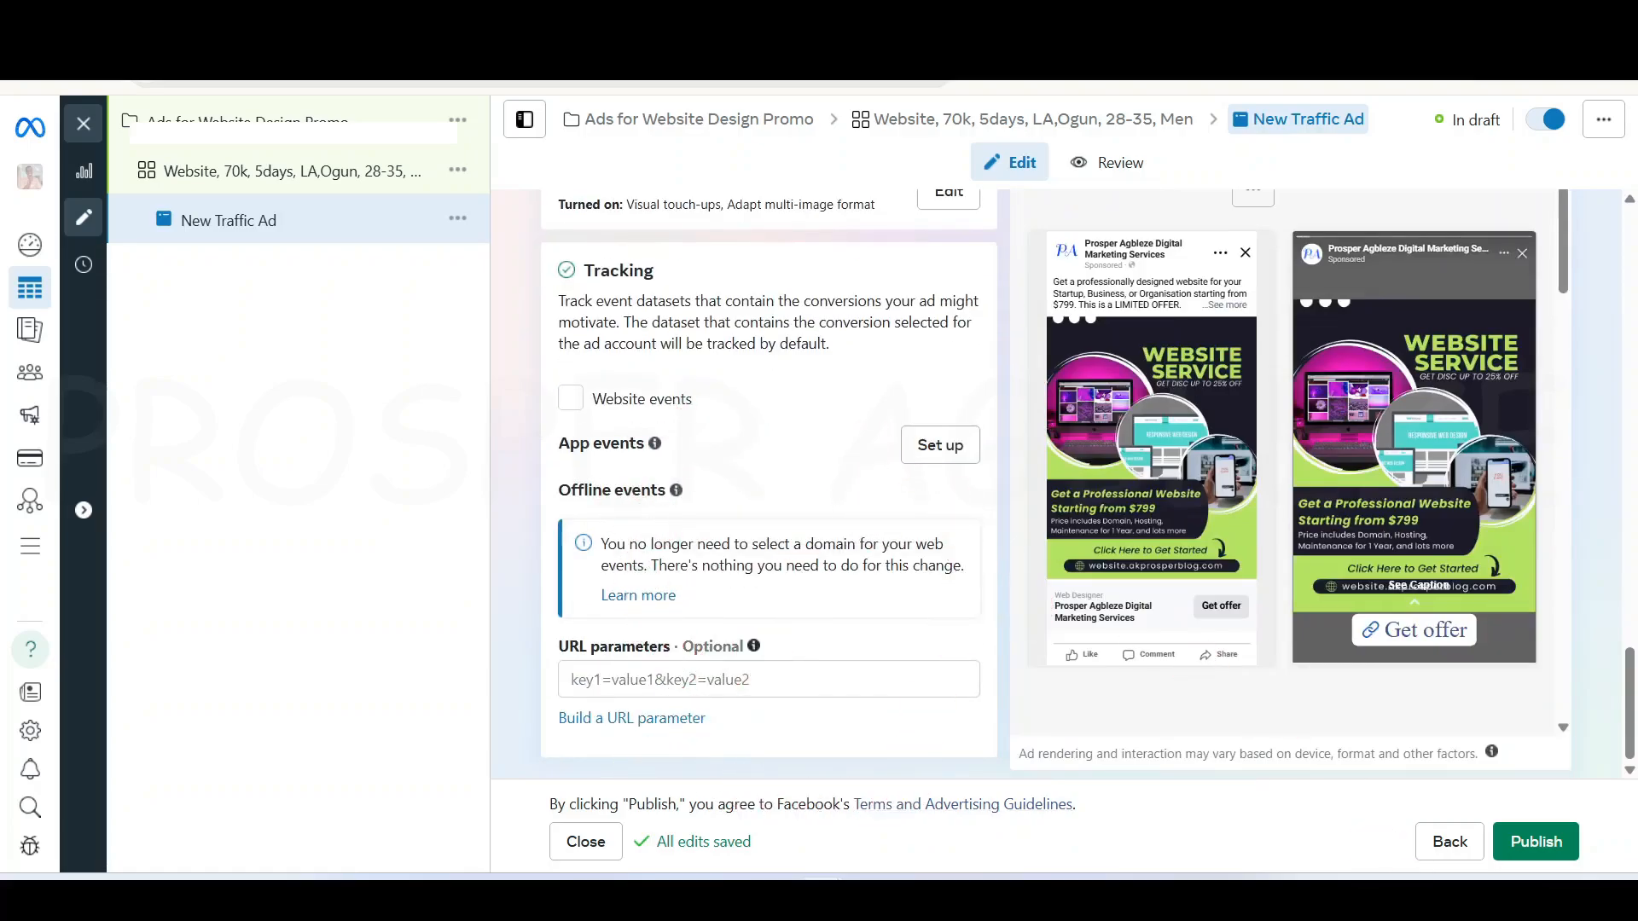
Publish the New Traffic Ad and confirm it shows as Processing in the Ads table
click(1515, 845)
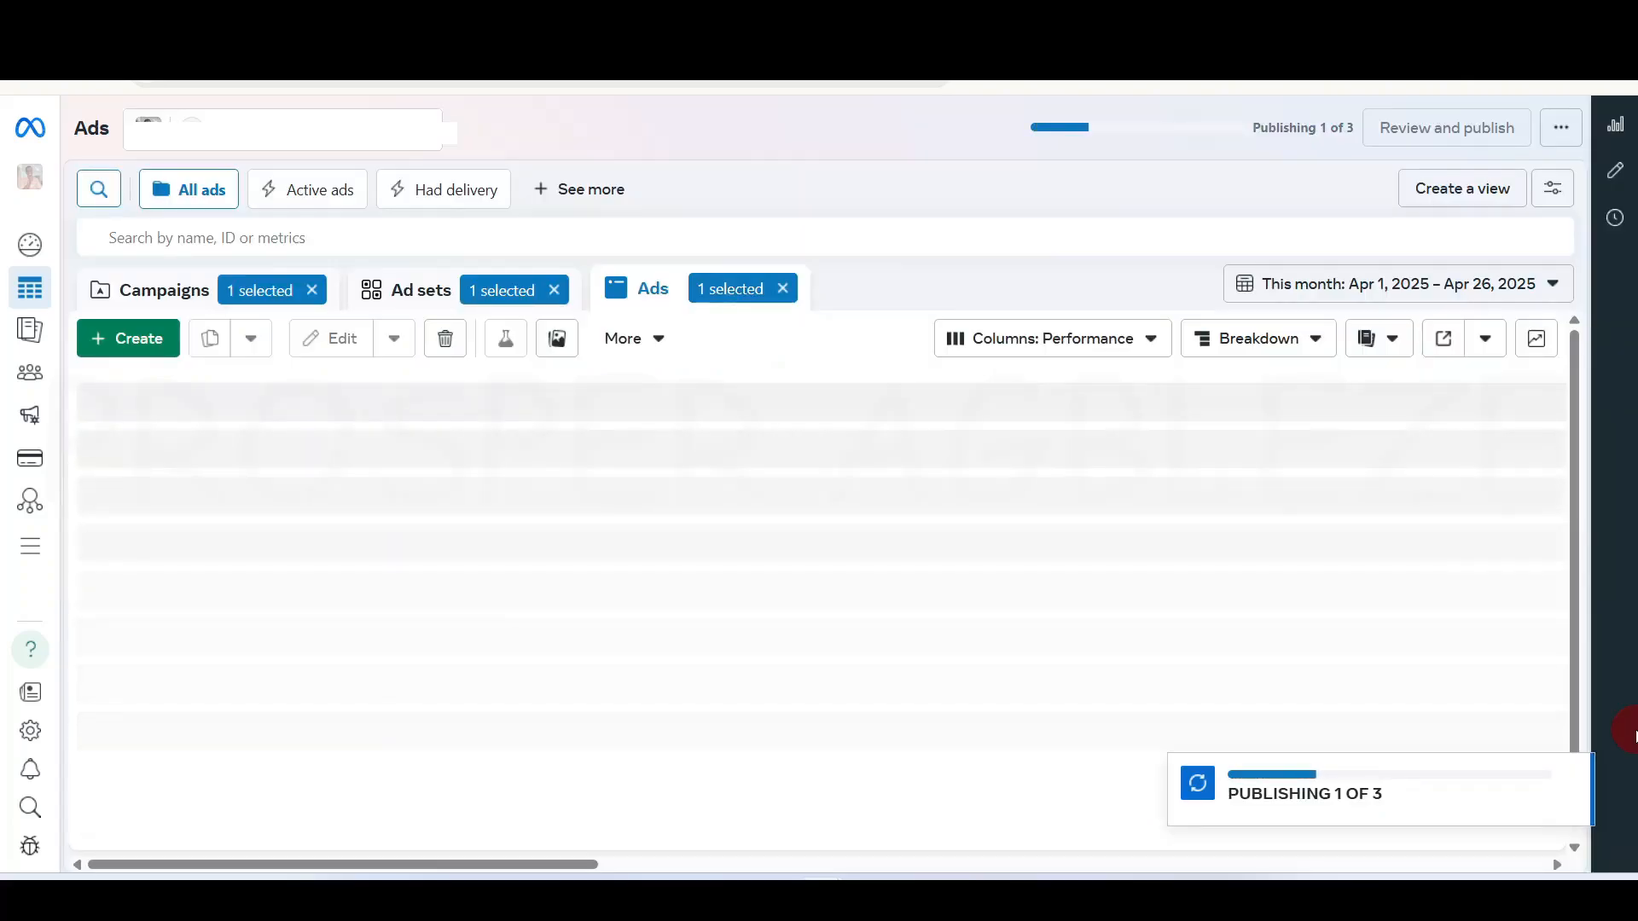
click(834, 676)
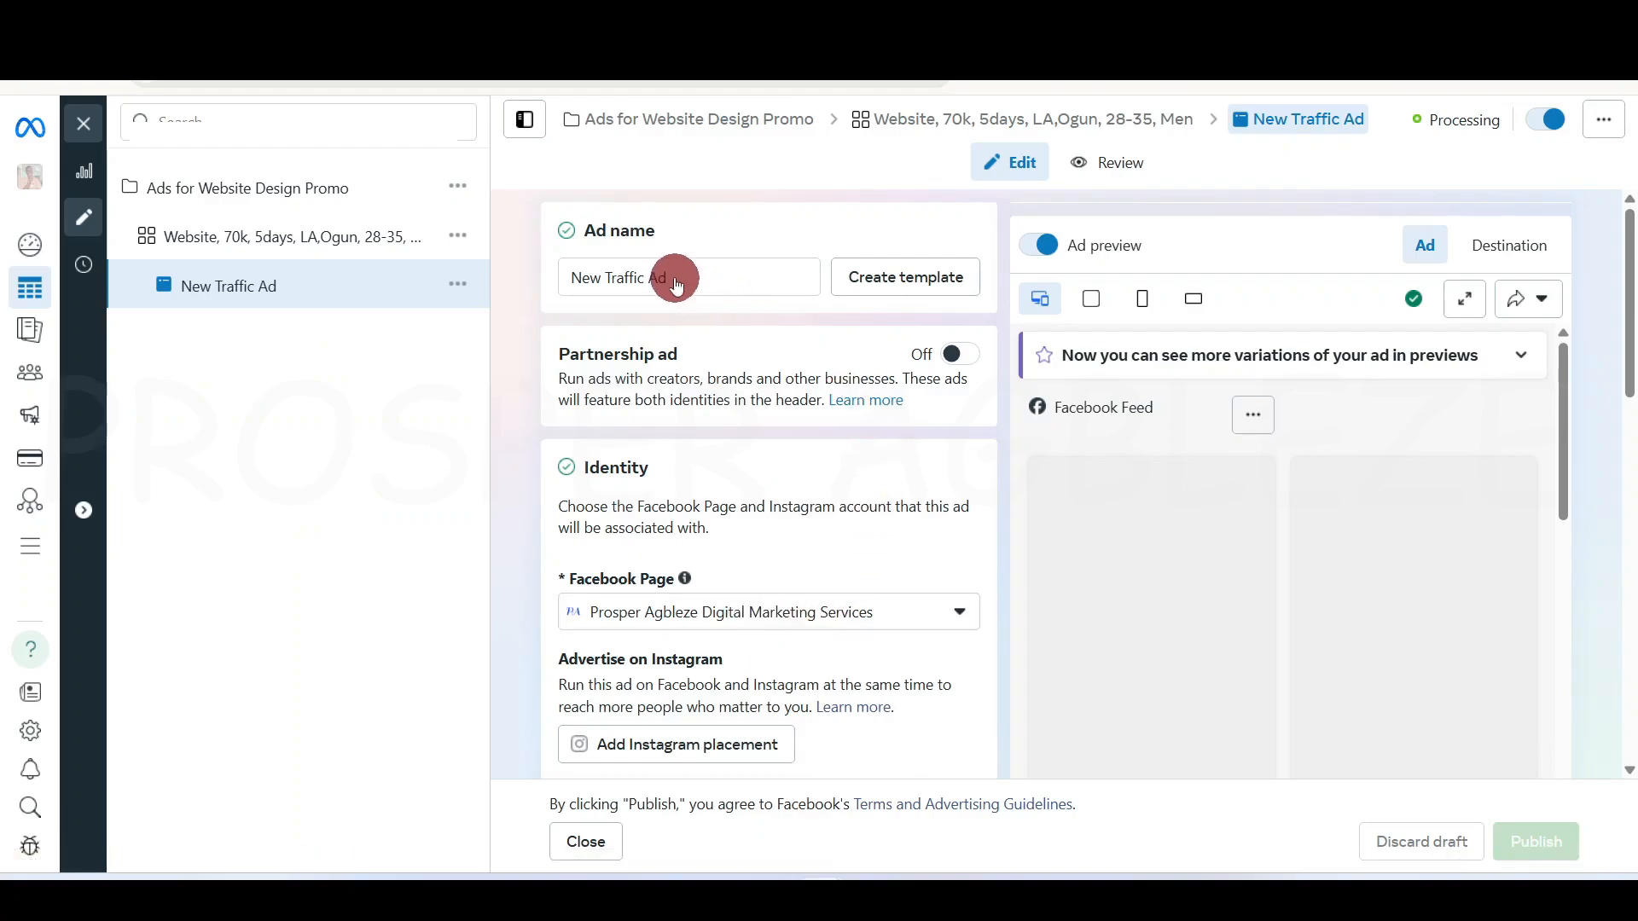
Rename the ad to 'Green and Black Website Offer Banner' and publish the change
click(676, 278)
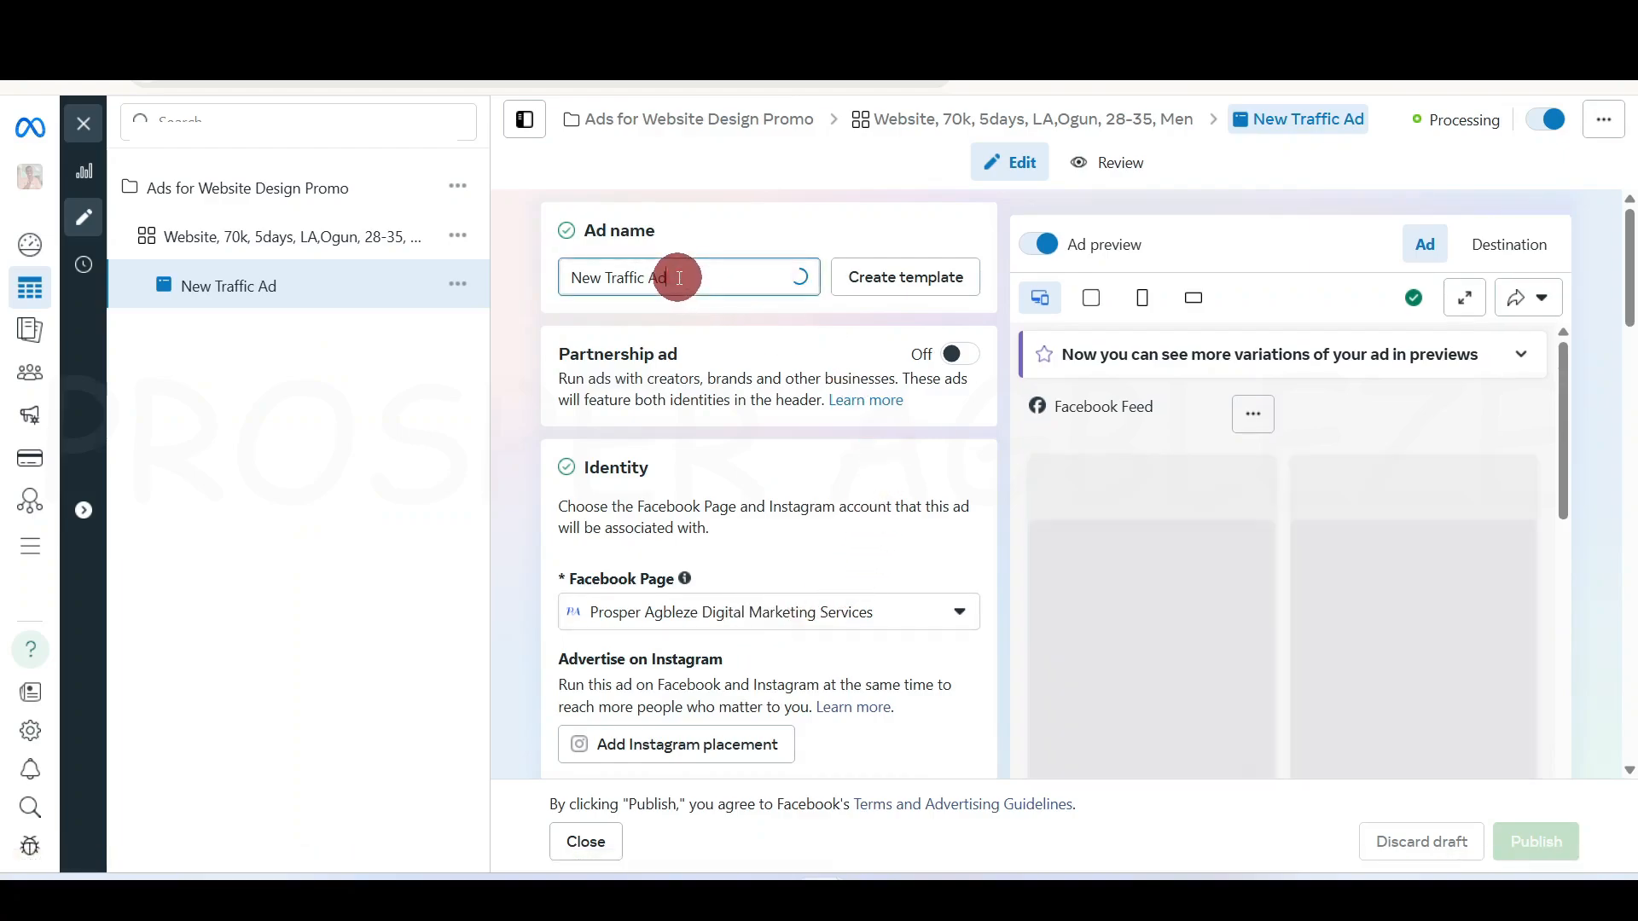
key(ctrl+a)
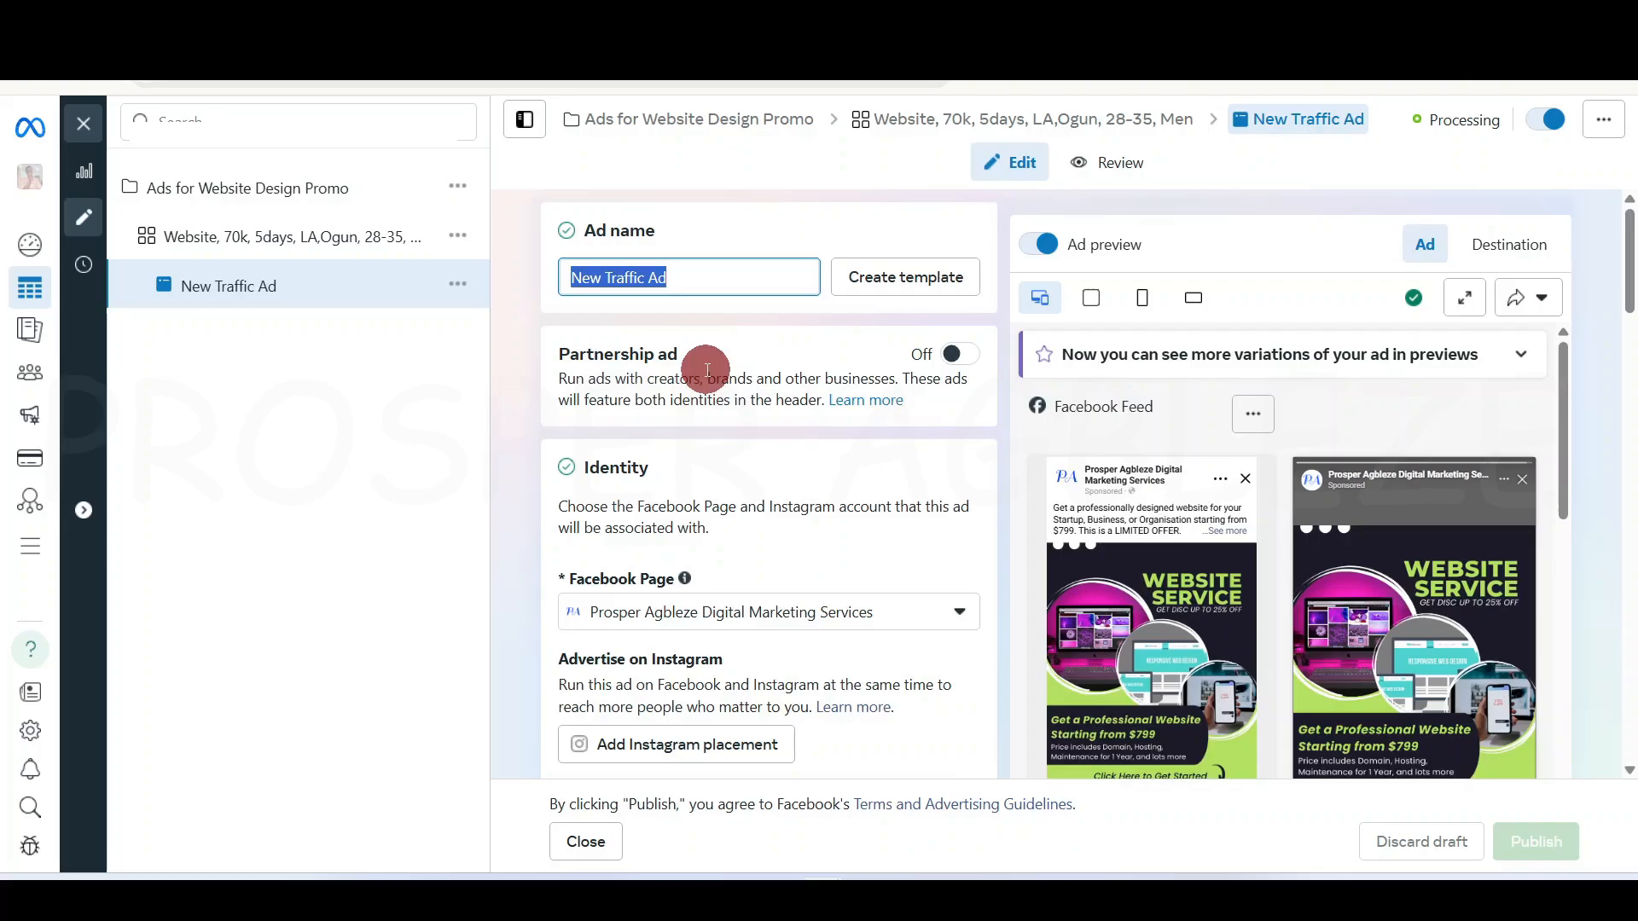
key(ctrl+v)
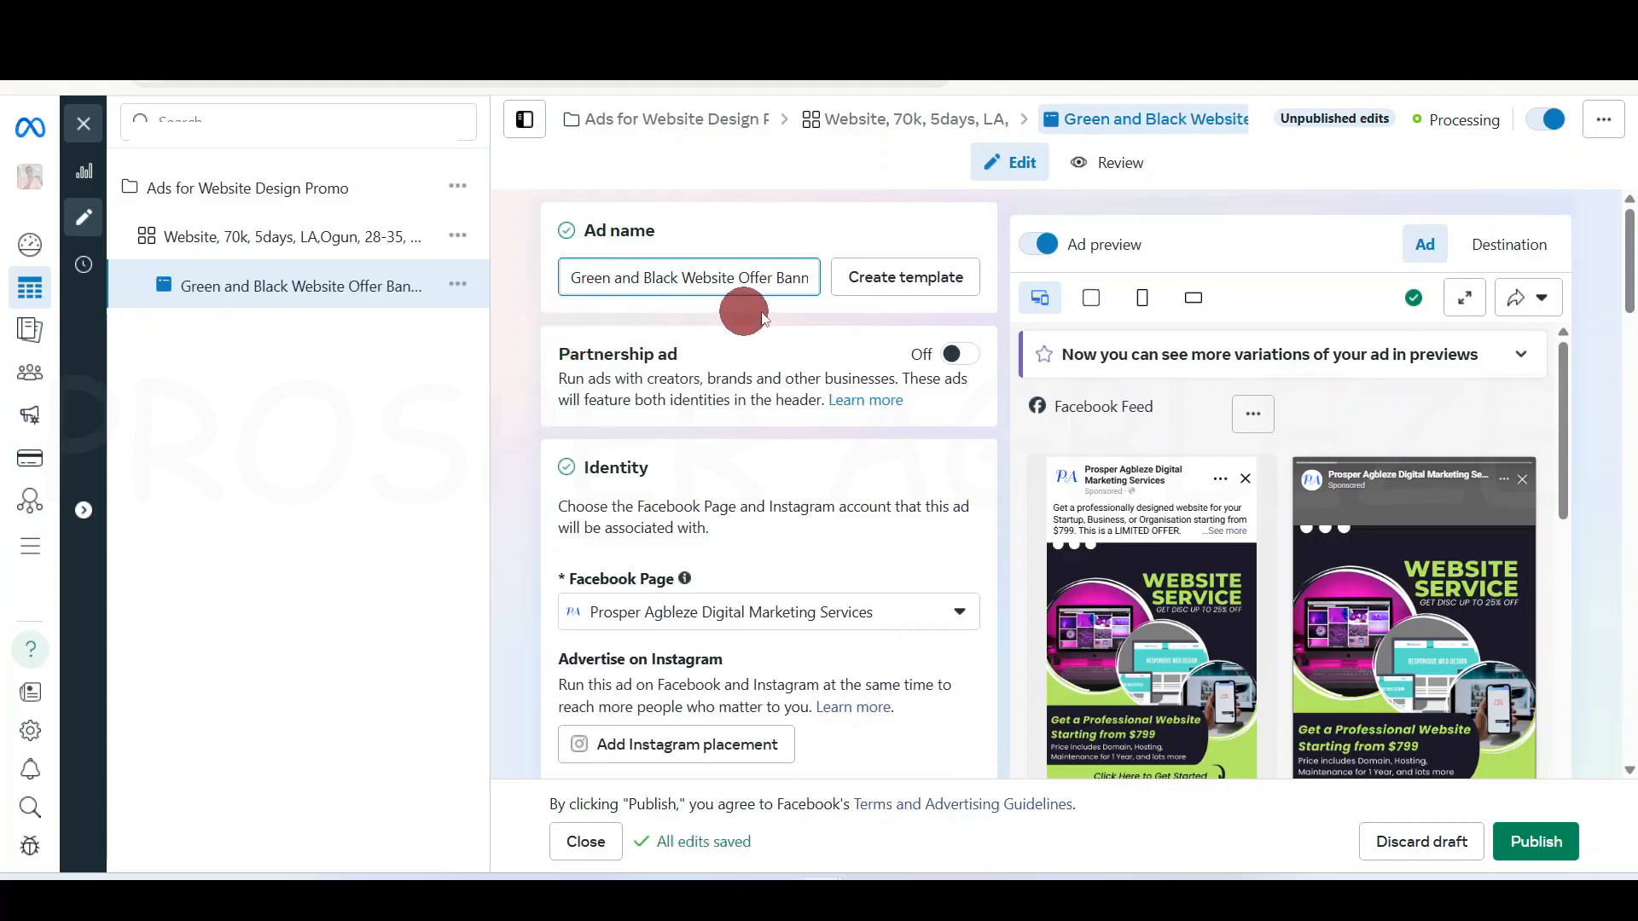
click(1548, 840)
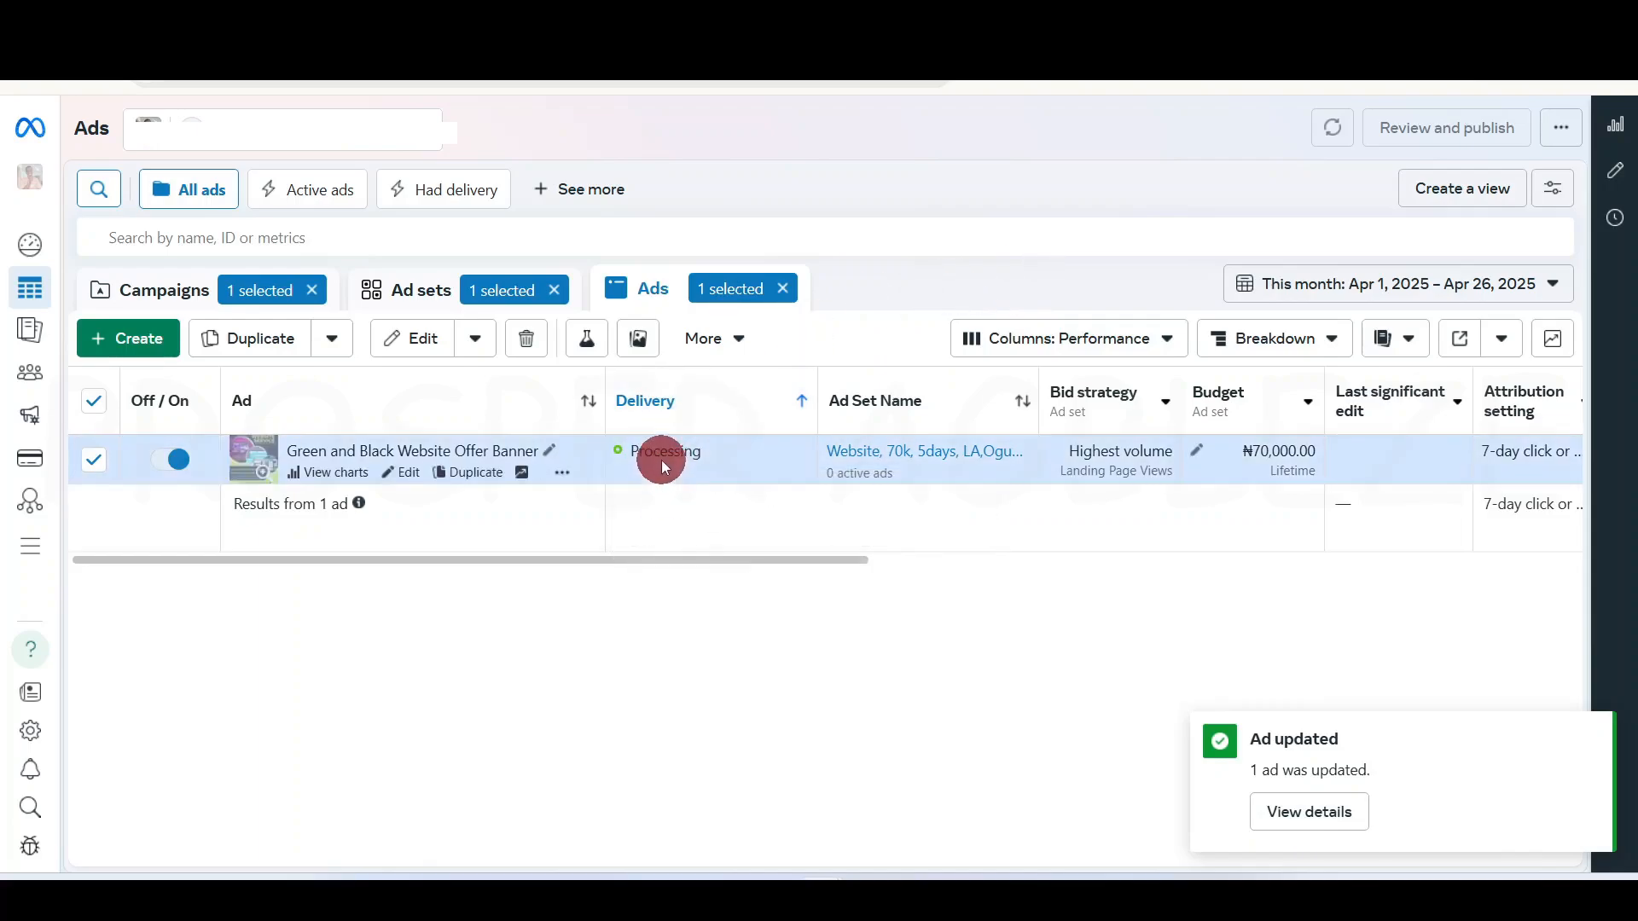
mouse_move(663, 454)
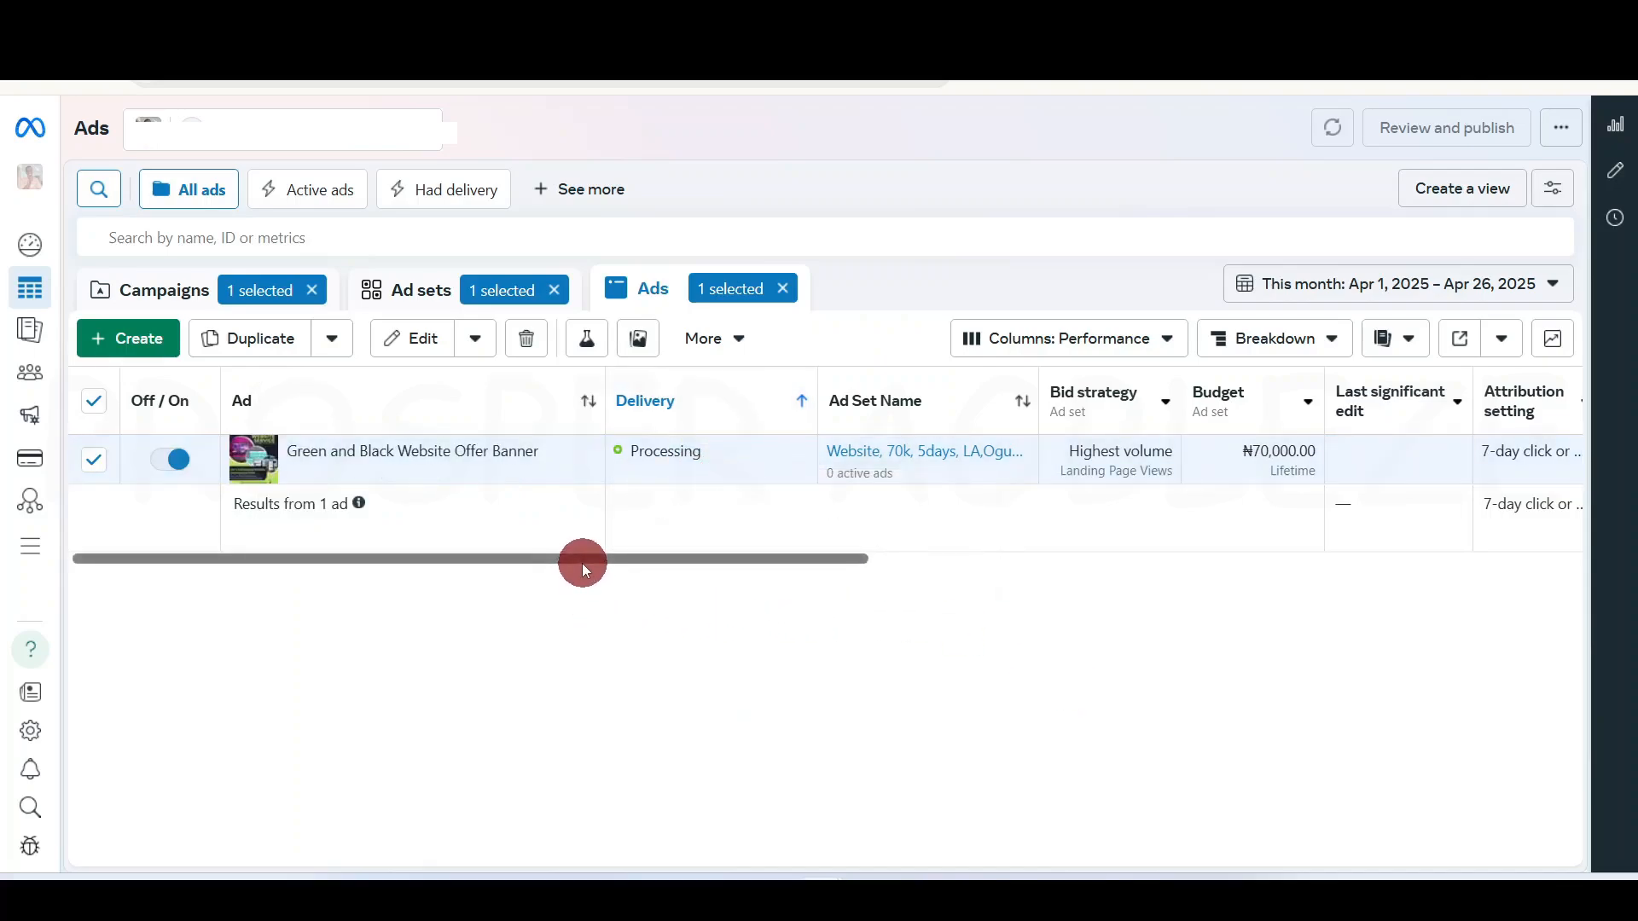
drag(582, 564, 1106, 588)
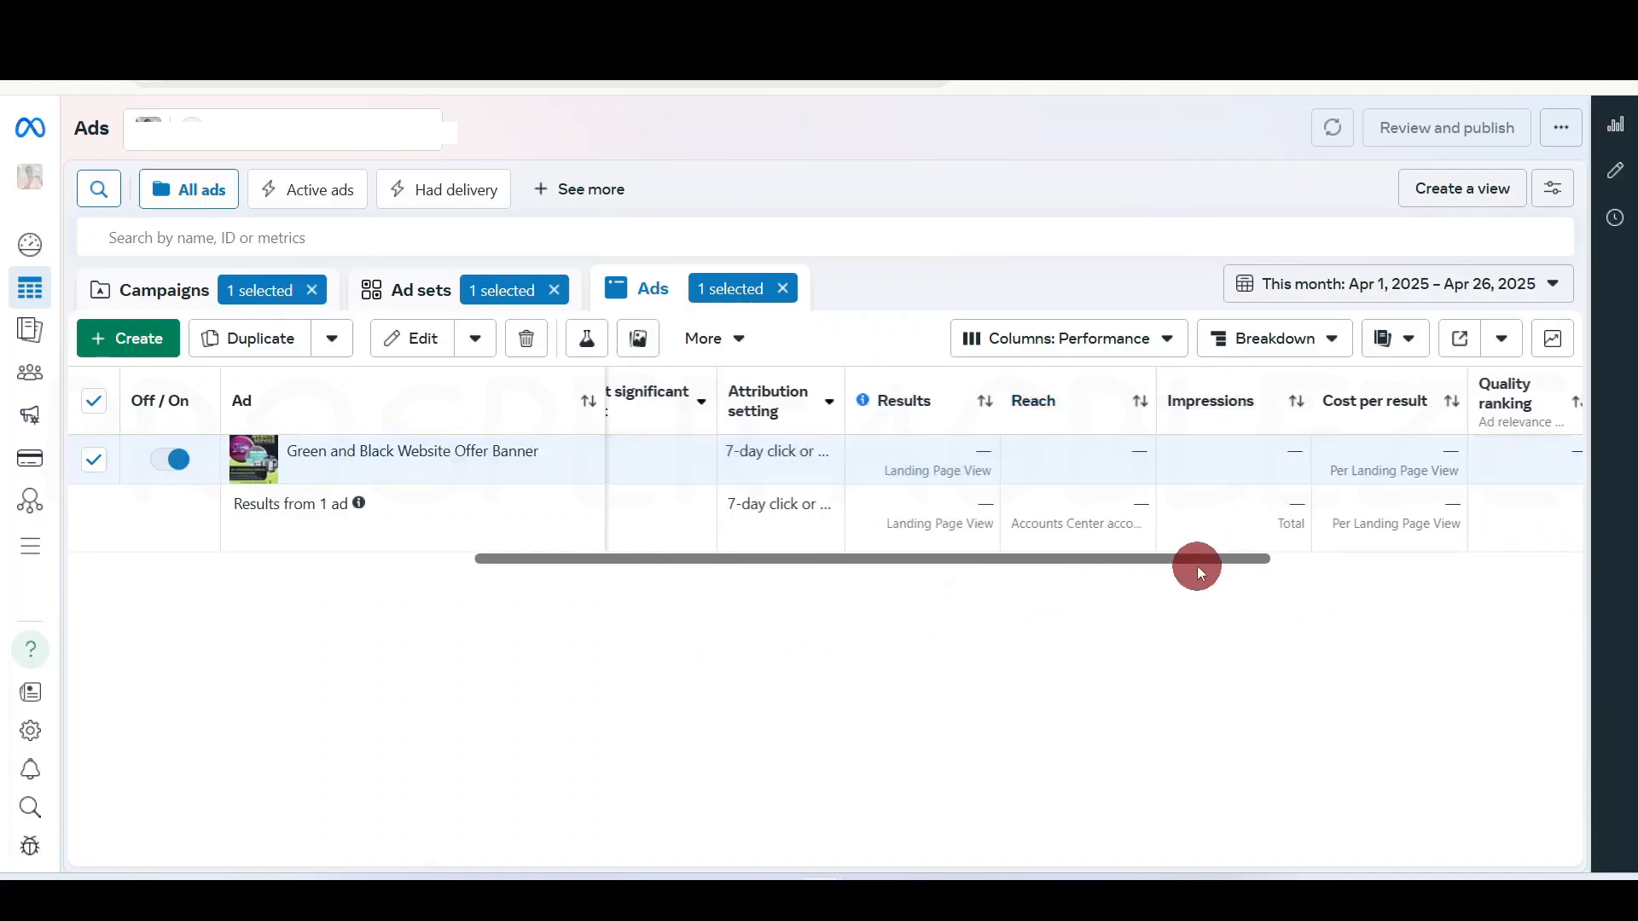
drag(1196, 565, 1342, 545)
mouse_move(1277, 392)
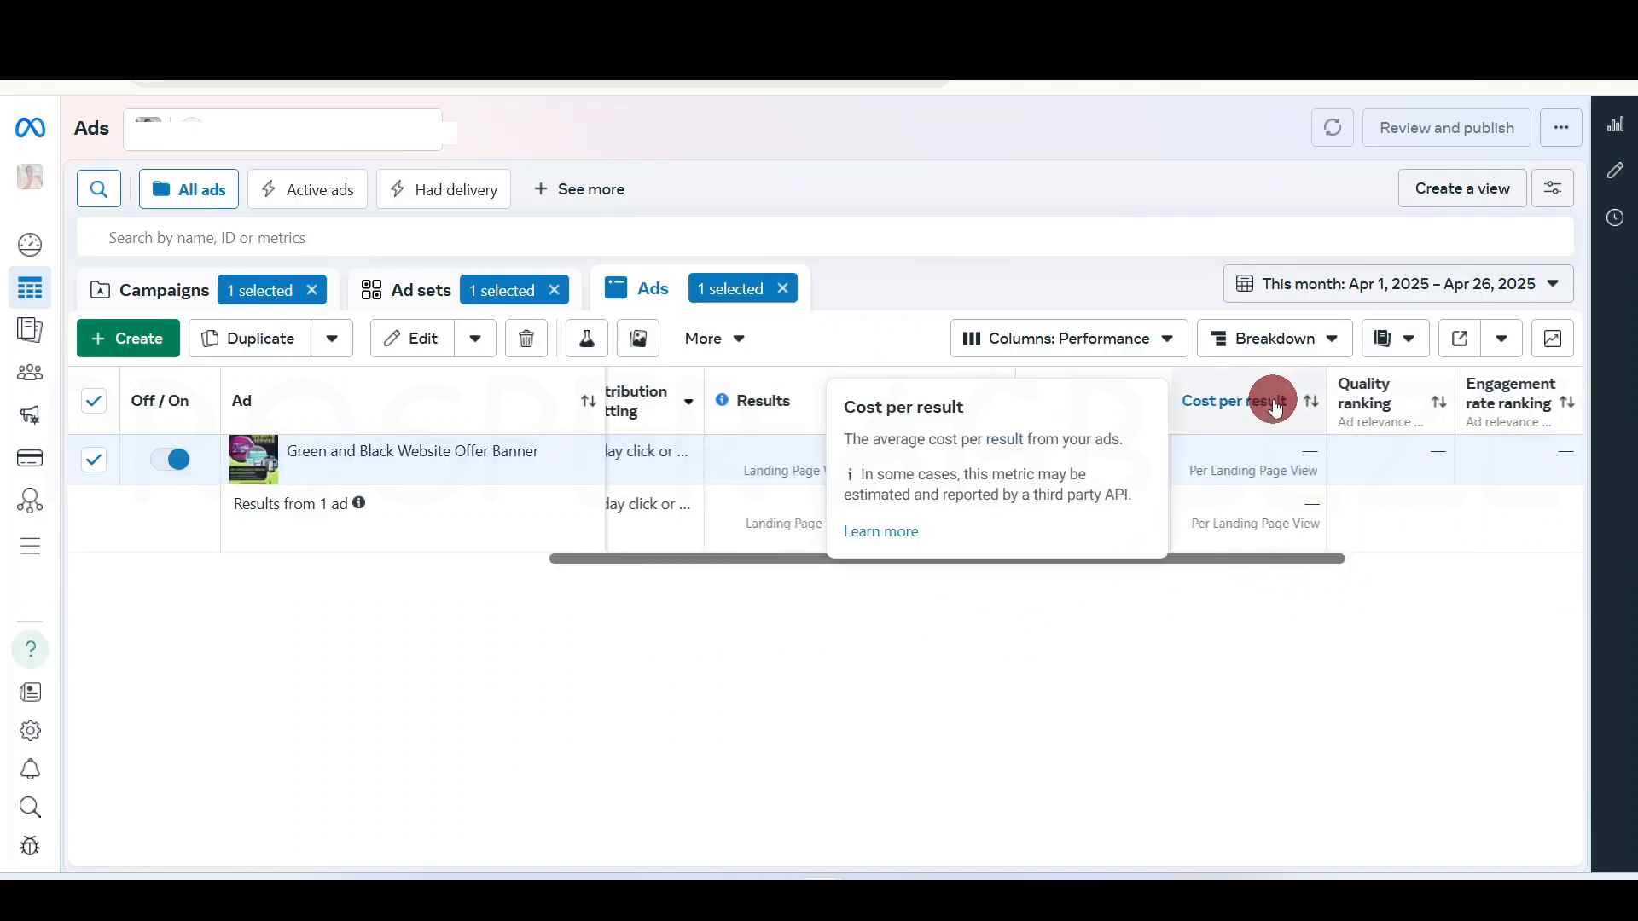
mouse_move(761, 408)
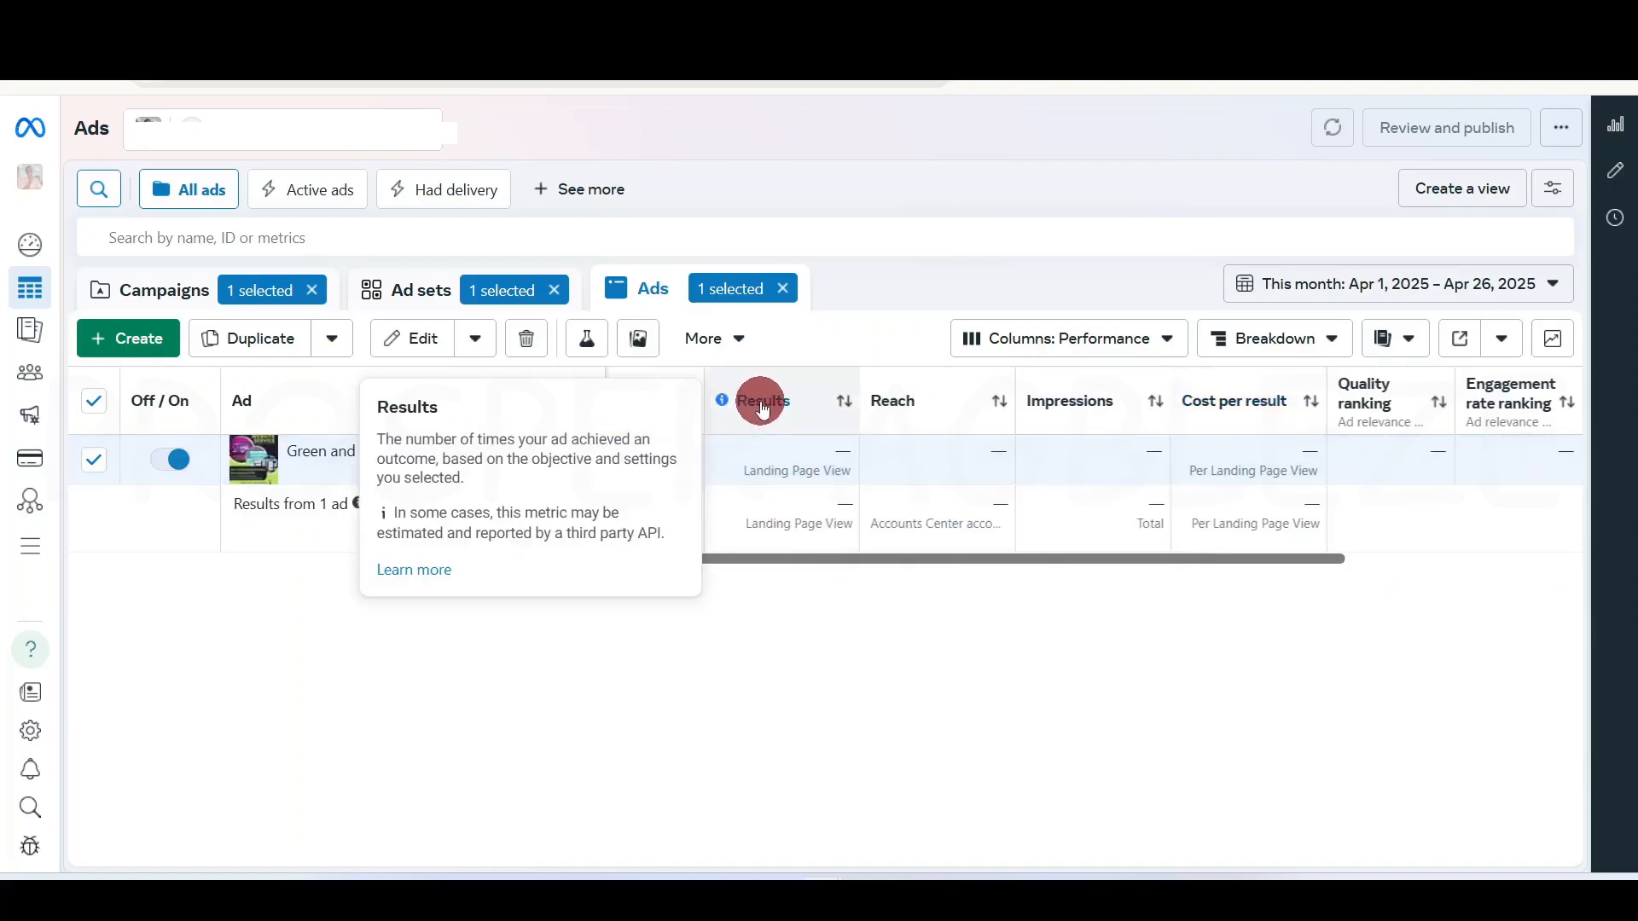
mouse_move(1056, 416)
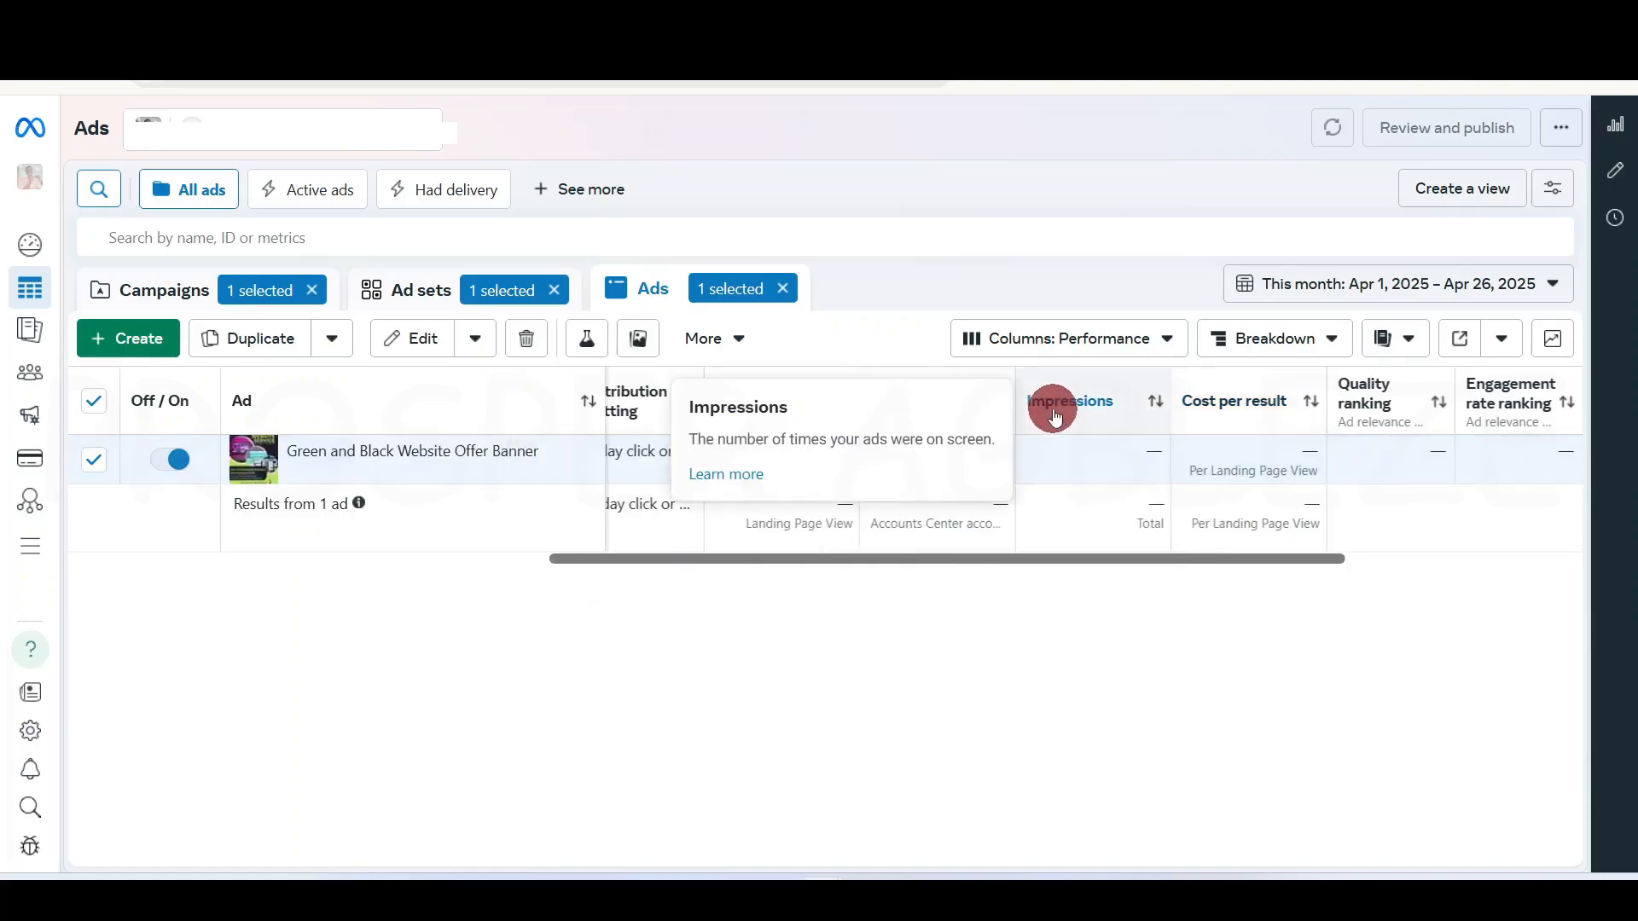
mouse_move(1516, 408)
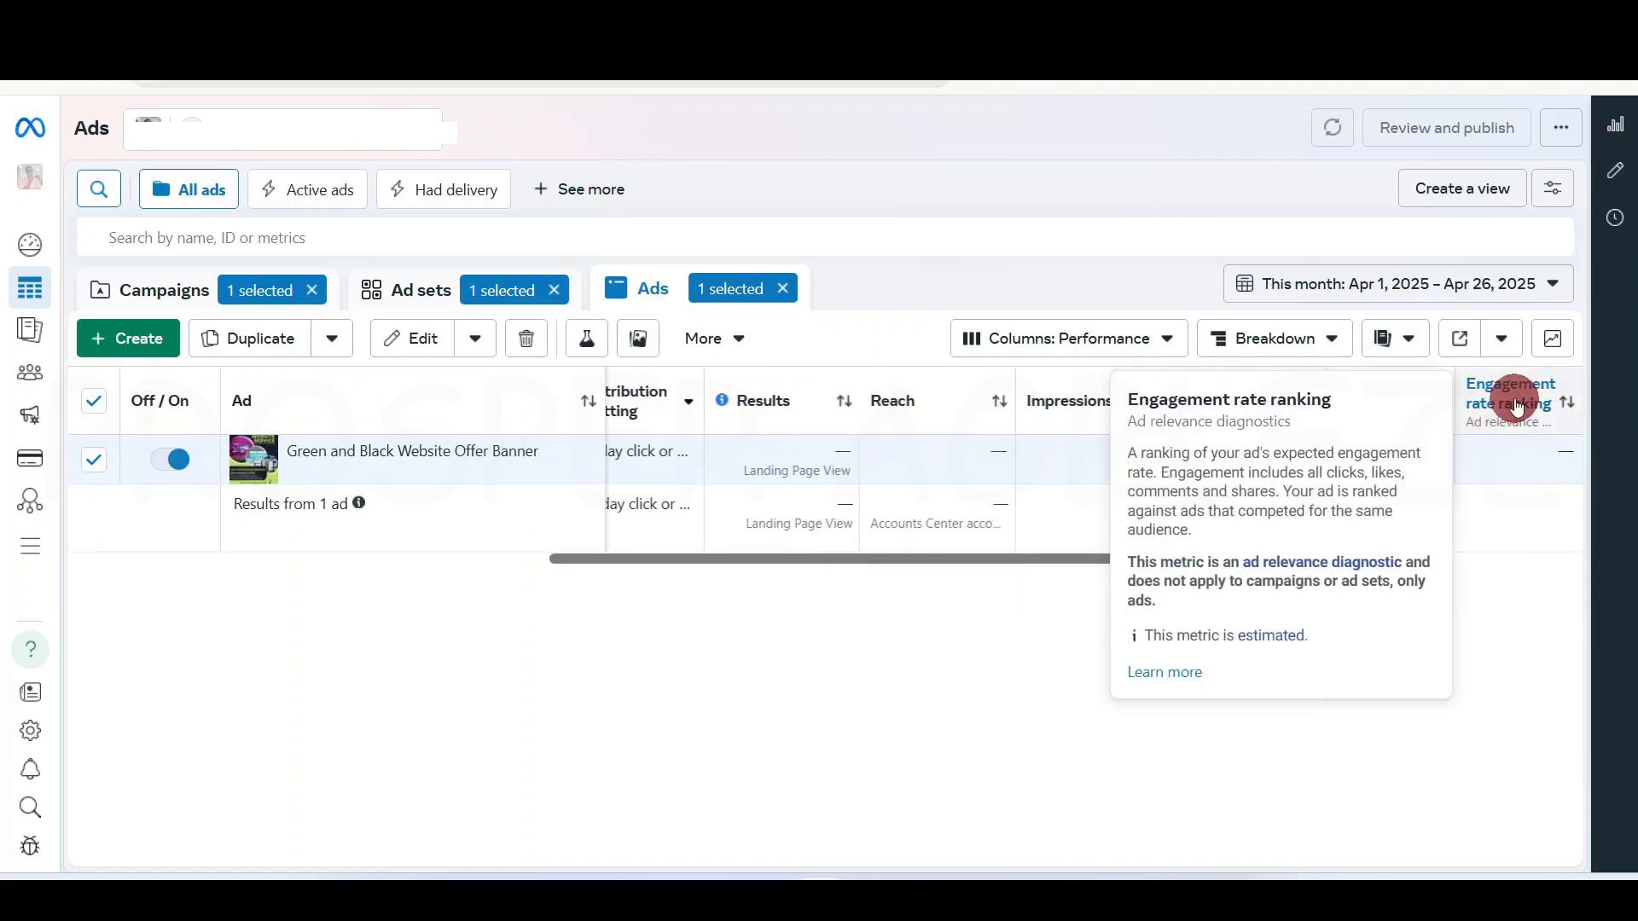
drag(1060, 559, 413, 573)
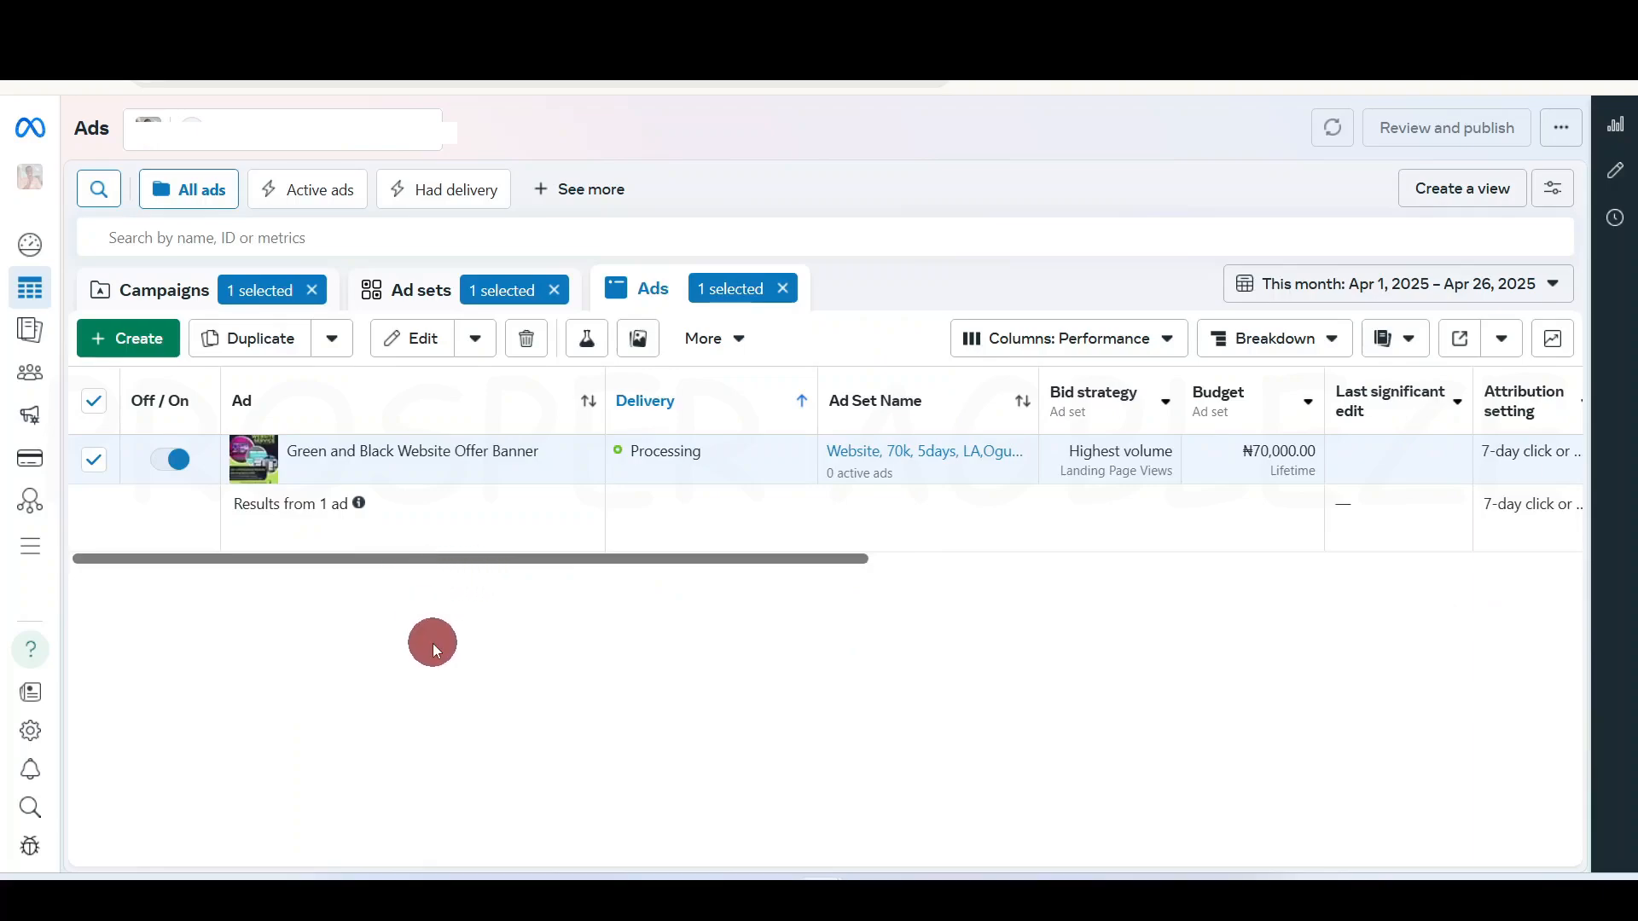